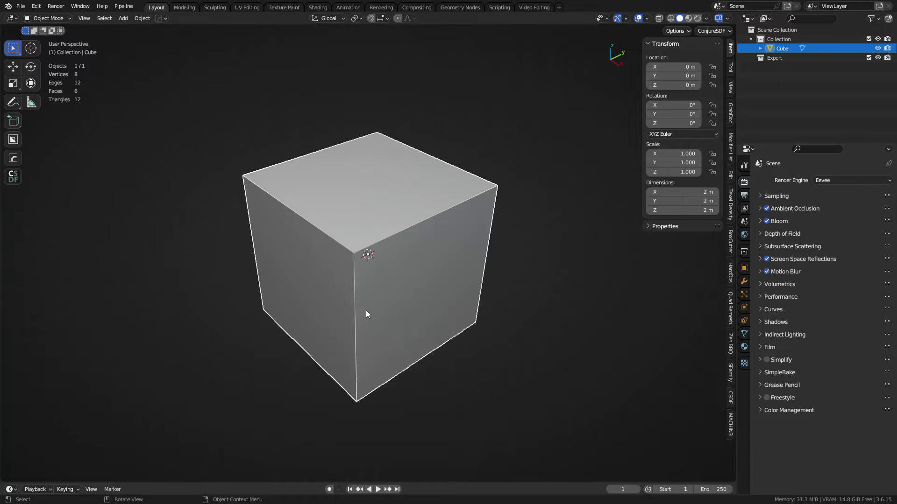
- Switch the cube to Sculpt Mode and enable mirror symmetry along the X axis
middle_click_drag(378, 310, 428, 289)
key("ctrl+Tab")
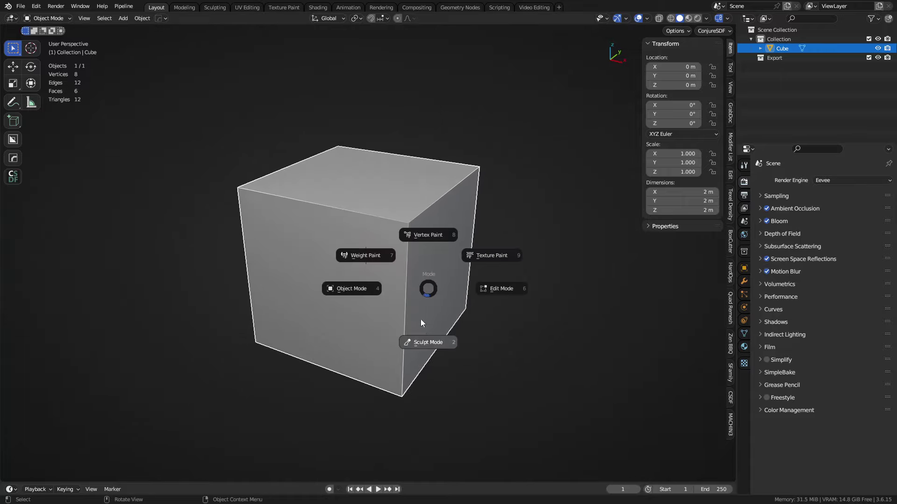
left_click(423, 327)
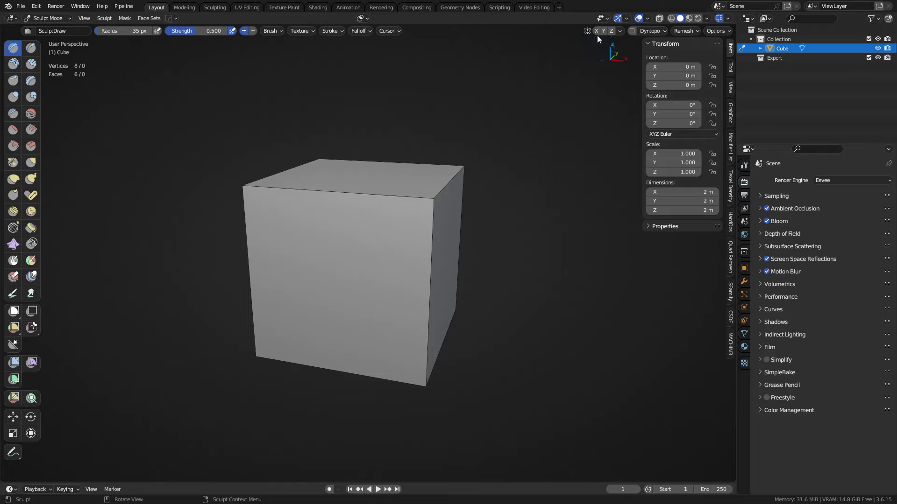
left_click(596, 32)
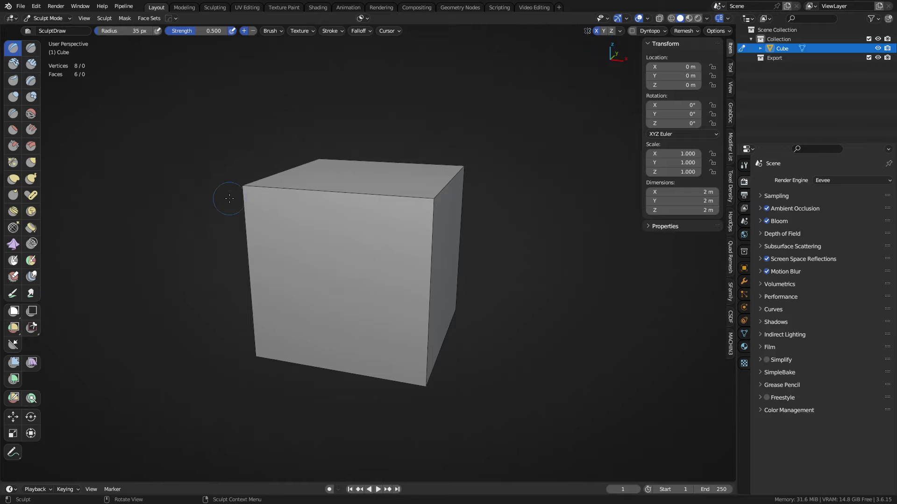
- Choose the Snake Hook brush and set its falloff shape to Projected
left_click(31, 178)
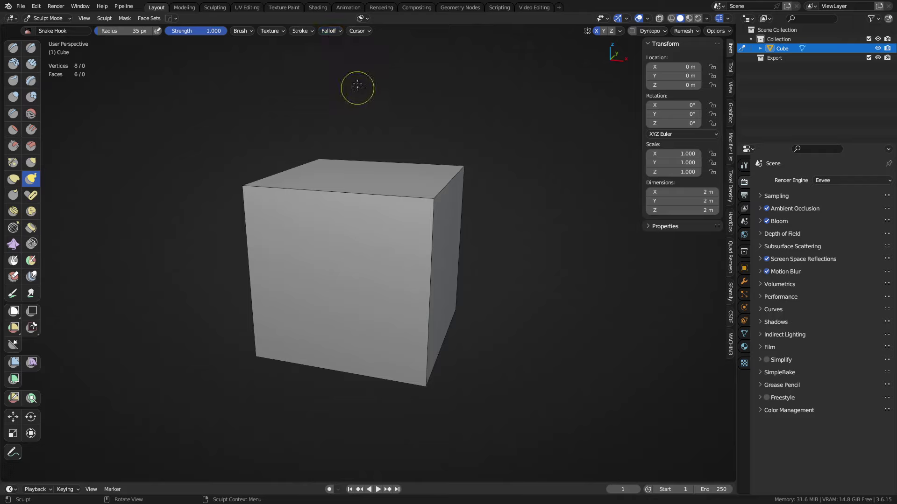
left_click(331, 31)
left_click(359, 64)
- In front view, pull the cube's lower part down into two legs using a 124 px Snake Hook radius and a voxel remesh
mouse_move(369, 259)
middle_mouse_down()
mouse_move(417, 220)
mouse_move(419, 196)
middle_mouse_up()
scroll(417, 220, "down", 2)
key("f")
left_click(406, 241)
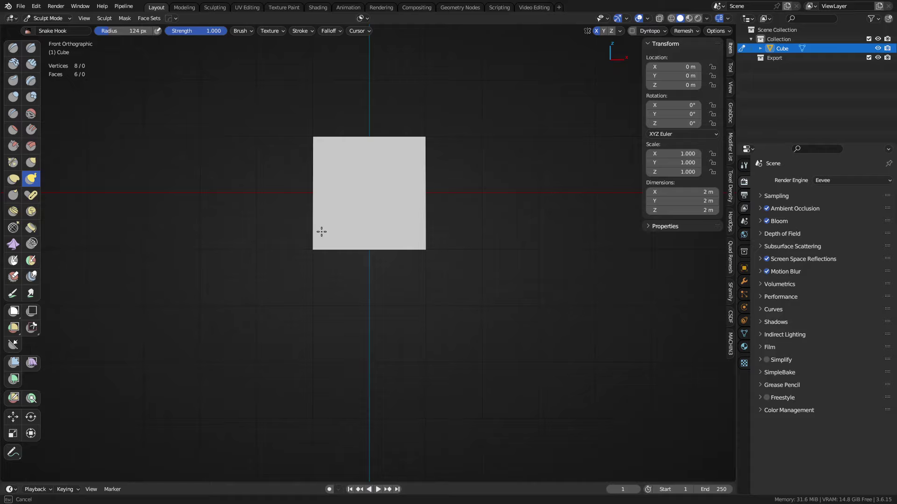
left_click_drag(320, 232, 333, 277)
key("ctrl+r")
left_click_drag(338, 240, 330, 347)
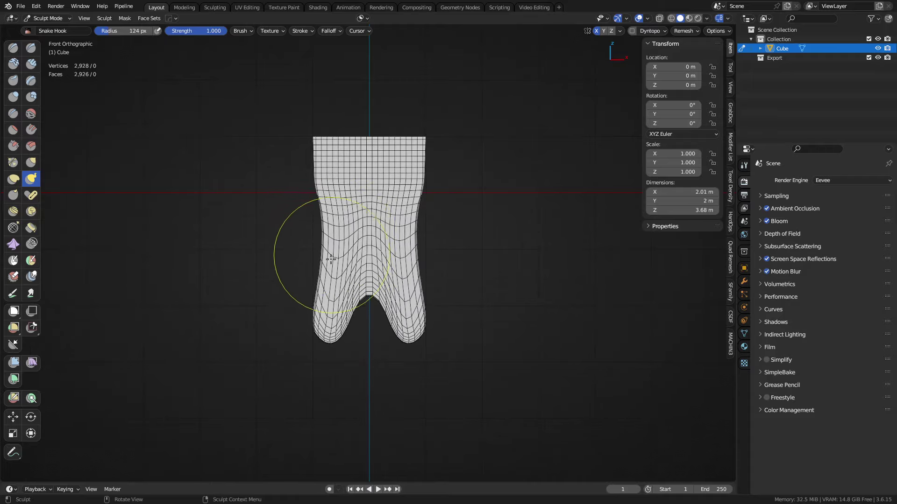
- In side view, stretch the legs downward and taper their profile with Snake Hook, voxel remeshing between and after the strokes
mouse_move(331, 259)
middle_mouse_down()
mouse_move(494, 275)
mouse_move(474, 266)
middle_mouse_up()
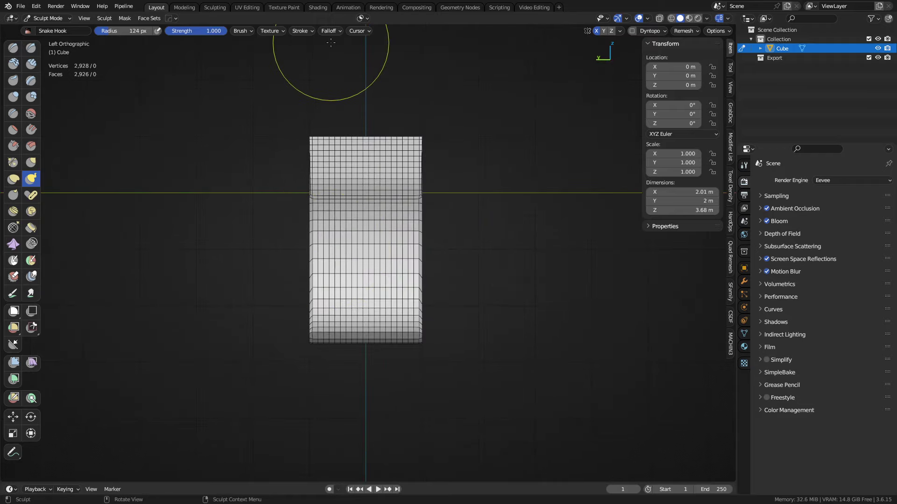
mouse_move(330, 271)
left_mouse_down()
mouse_move(320, 294)
mouse_move(322, 369)
left_mouse_up()
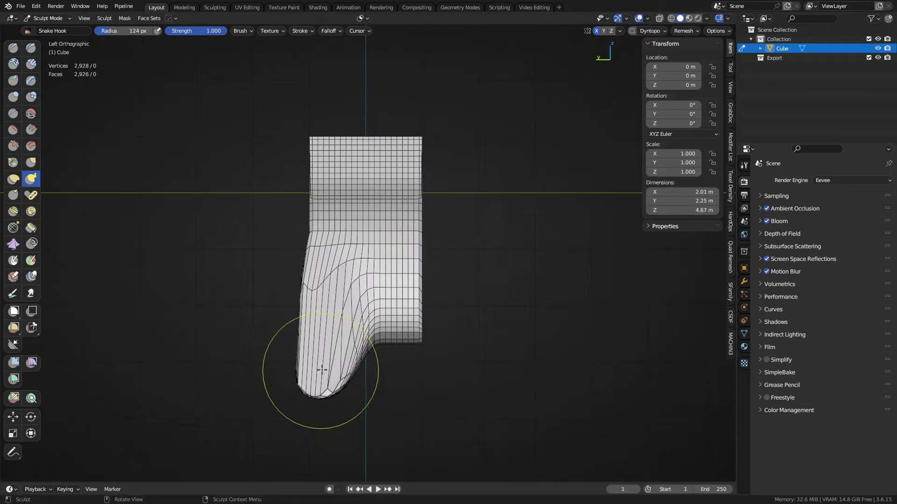
key("ctrl+r")
left_click_drag(353, 340, 355, 371)
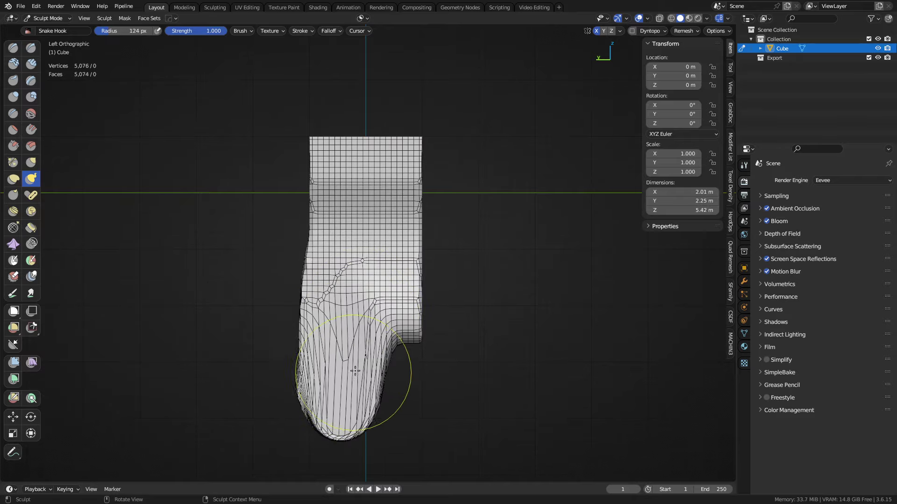
middle_click_drag(379, 355, 375, 310, "shift")
mouse_move(337, 309)
left_mouse_down()
mouse_move(329, 364)
mouse_move(377, 298)
mouse_move(316, 364)
mouse_move(328, 284)
mouse_move(388, 281)
mouse_move(387, 245)
left_mouse_up()
key("ctrl+r")
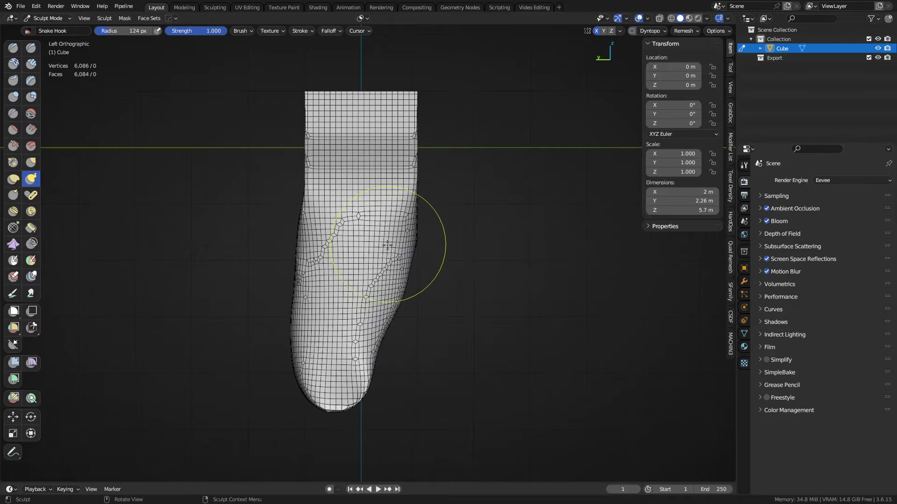
- Smooth the legs and the upper corners of the mesh from several angles
middle_click_drag(423, 289, 482, 314)
mouse_move(362, 275)
left_mouse_down("shift")
mouse_move(348, 191)
mouse_move(372, 110)
mouse_move(348, 331)
mouse_move(344, 259)
left_mouse_up("shift")
middle_click_drag(462, 242, 390, 262)
left_click_drag(390, 192, 418, 107, "shift")
middle_click_drag(442, 242, 394, 201)
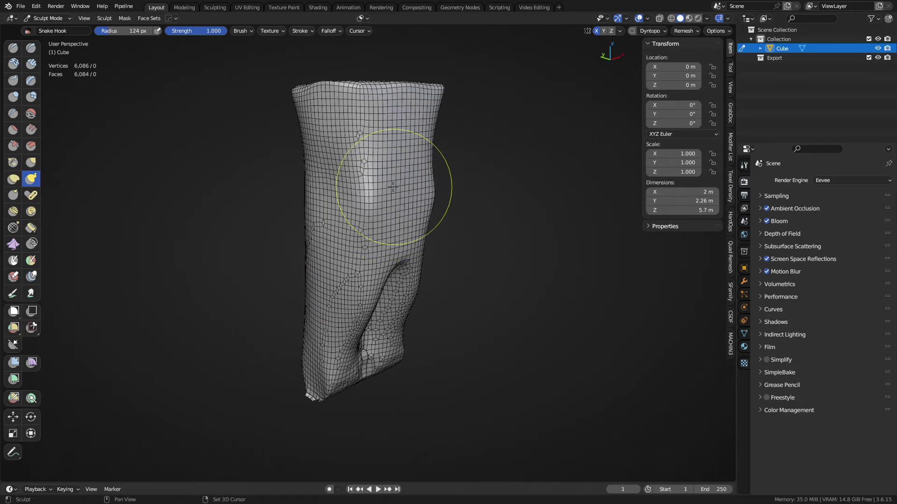
mouse_move(393, 187)
left_mouse_down("shift")
mouse_move(369, 303)
mouse_move(380, 280)
mouse_move(336, 378)
mouse_move(311, 356)
mouse_move(351, 327)
left_mouse_up("shift")
- Reshape the silhouette of the hips and legs with the Snake Hook brush at a 185 px radius
middle_click_drag(402, 299, 458, 299, "alt")
key("f")
left_click(411, 299)
left_click_drag(367, 329, 360, 323)
left_click_drag(412, 186, 398, 177)
left_click_drag(417, 186, 466, 123)
mouse_move(466, 122)
middle_mouse_down()
mouse_move(476, 266)
mouse_move(440, 272)
mouse_move(434, 289)
middle_mouse_up()
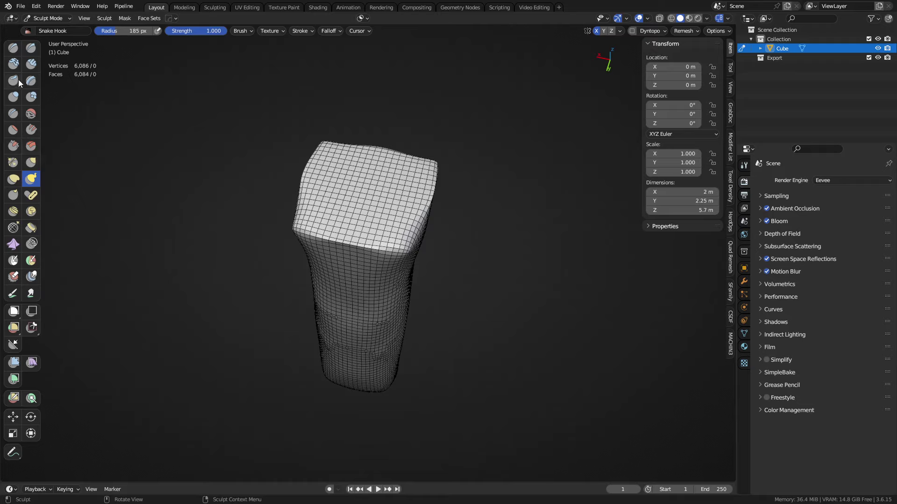
- Inflate the top of the mesh into a rounded mass using Inflate/Deflate with a 146 px radius
left_click(17, 100)
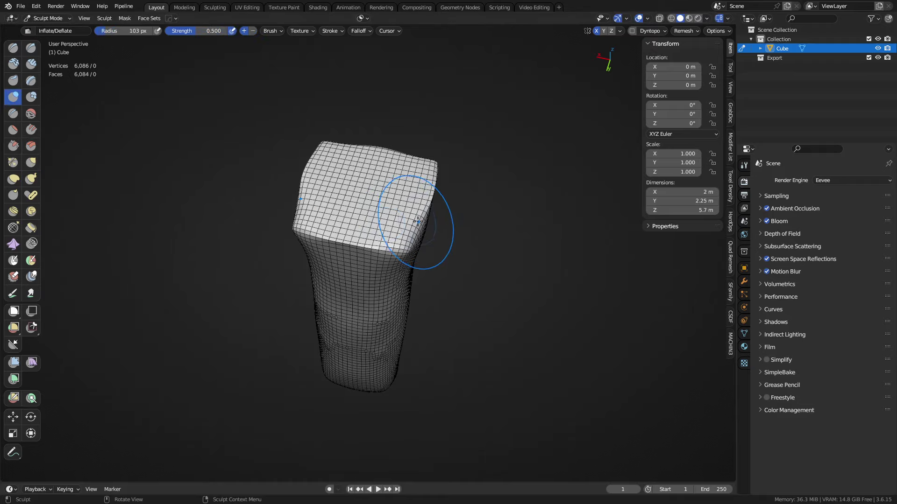
mouse_move(410, 216)
middle_mouse_down()
mouse_move(430, 255)
mouse_move(388, 243)
middle_mouse_up()
key("f")
left_click(396, 242)
mouse_move(383, 252)
left_mouse_down()
mouse_move(358, 264)
mouse_move(391, 225)
mouse_move(372, 295)
mouse_move(411, 234)
mouse_move(399, 264)
mouse_move(409, 262)
mouse_move(337, 351)
mouse_move(341, 387)
left_mouse_up()
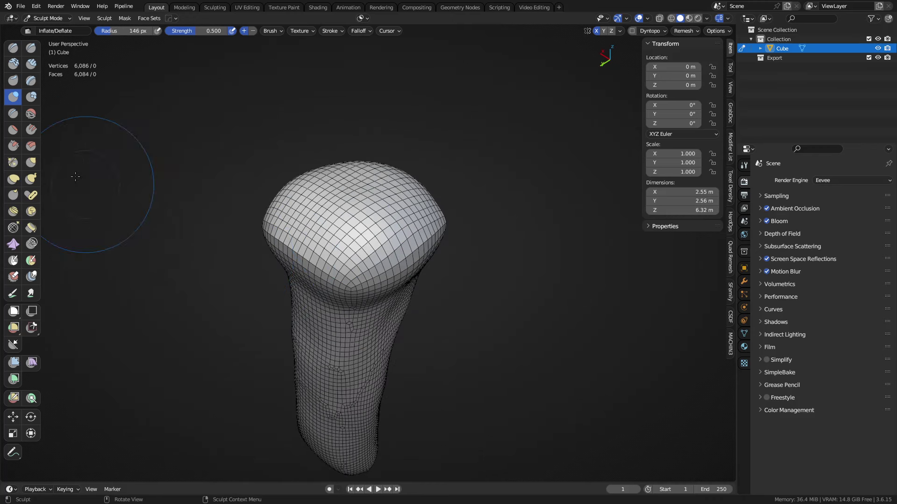
- Scrape down the sharp corners of the hips and upper legs using Scrape/Peaks with a 155 px radius and 0.958 strength
left_click(13, 146)
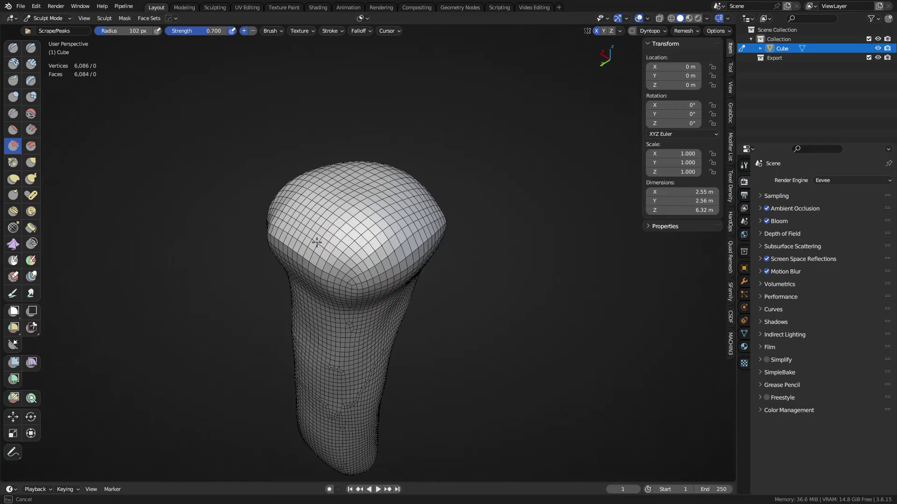
key("f")
left_click(360, 240)
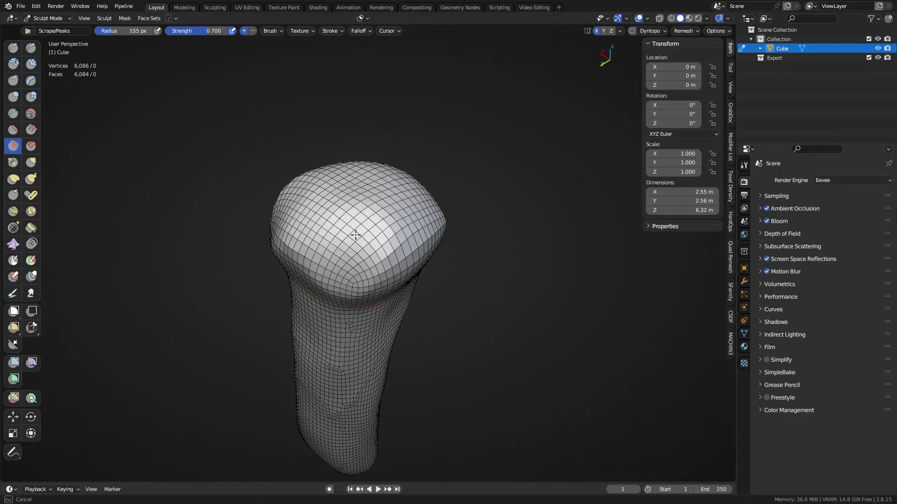
key("shift+f")
left_click(378, 264)
left_click_drag(369, 257, 339, 220)
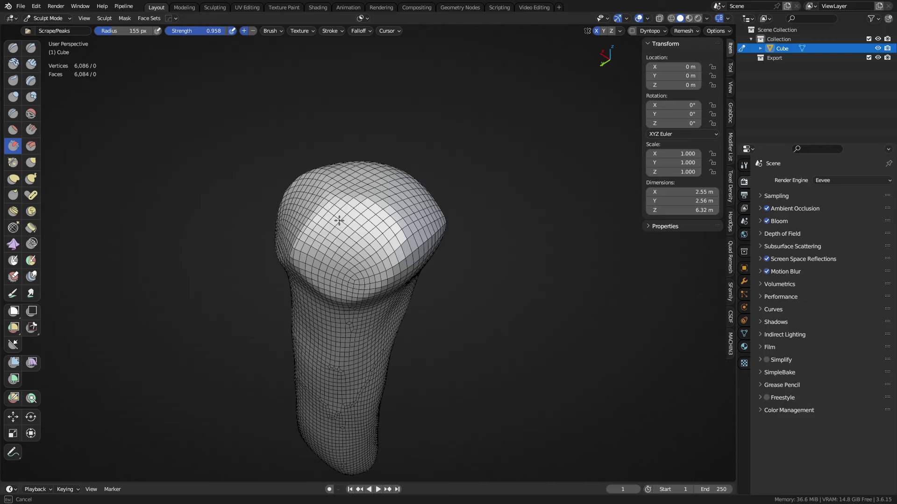
mouse_move(338, 289)
left_mouse_down()
mouse_move(324, 233)
mouse_move(334, 313)
mouse_move(365, 320)
left_mouse_up()
mouse_move(364, 321)
middle_mouse_down("shift")
mouse_move(386, 234)
mouse_move(375, 209)
middle_mouse_up("shift")
mouse_move(379, 268)
left_mouse_down()
mouse_move(378, 323)
mouse_move(357, 393)
mouse_move(380, 187)
mouse_move(397, 229)
mouse_move(354, 327)
mouse_move(367, 390)
mouse_move(367, 264)
mouse_move(373, 262)
mouse_move(383, 327)
mouse_move(371, 318)
mouse_move(369, 411)
mouse_move(381, 374)
mouse_move(379, 290)
mouse_move(392, 256)
left_mouse_up()
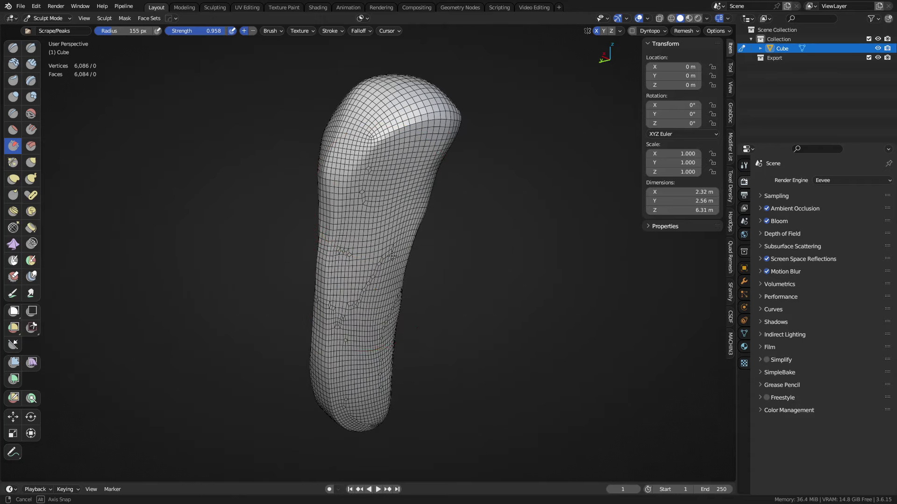
- Voxel remesh the model and thicken the legs using Inflate/Deflate with a 206 px radius
middle_click_drag(391, 256, 334, 251)
key("ctrl+r")
left_click(14, 99)
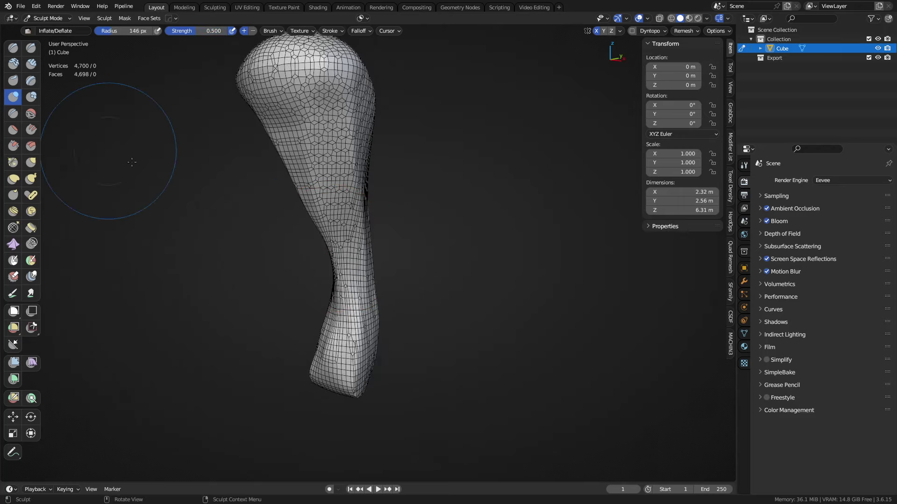
key("f")
left_click(456, 256)
mouse_move(358, 262)
left_mouse_down()
mouse_move(359, 320)
mouse_move(355, 250)
left_mouse_up()
mouse_move(354, 229)
middle_mouse_down()
mouse_move(322, 227)
mouse_move(356, 229)
mouse_move(362, 208)
middle_mouse_up()
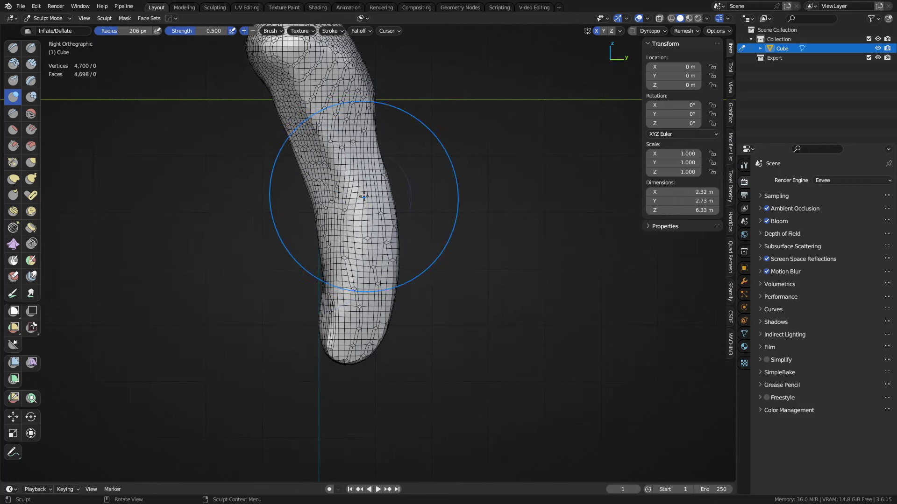
- Lengthen the legs downward in side view using the Grab brush with Projected falloff and a 163 px radius
key("g")
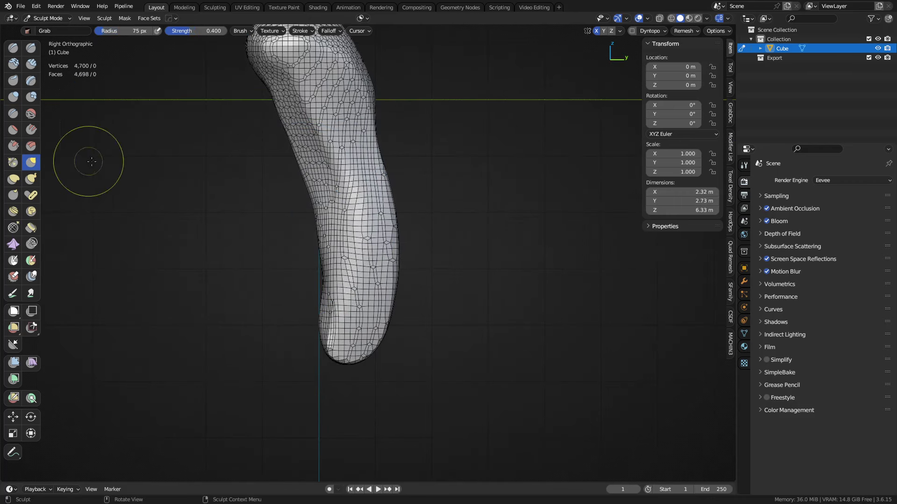
left_click(338, 33)
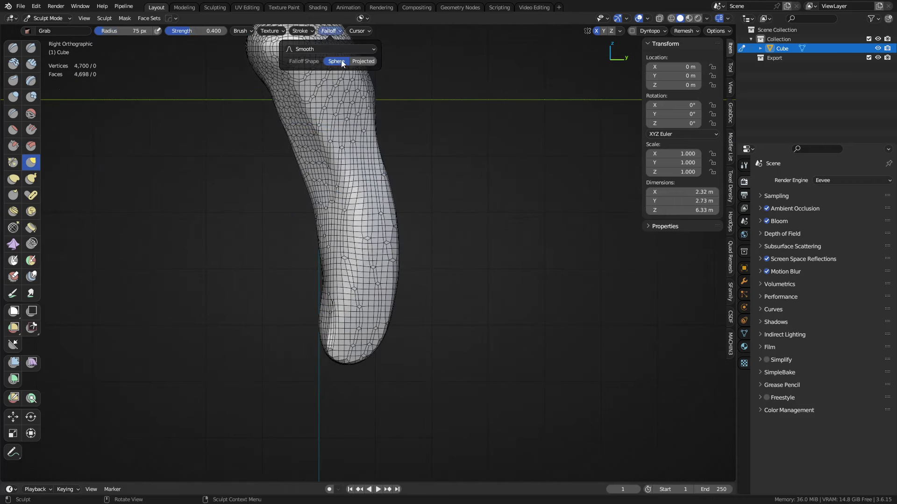
left_click(366, 63)
key("f")
left_click(416, 284)
mouse_move(356, 248)
middle_mouse_down("ctrl")
mouse_move(356, 286)
mouse_move(381, 262)
middle_mouse_up("ctrl")
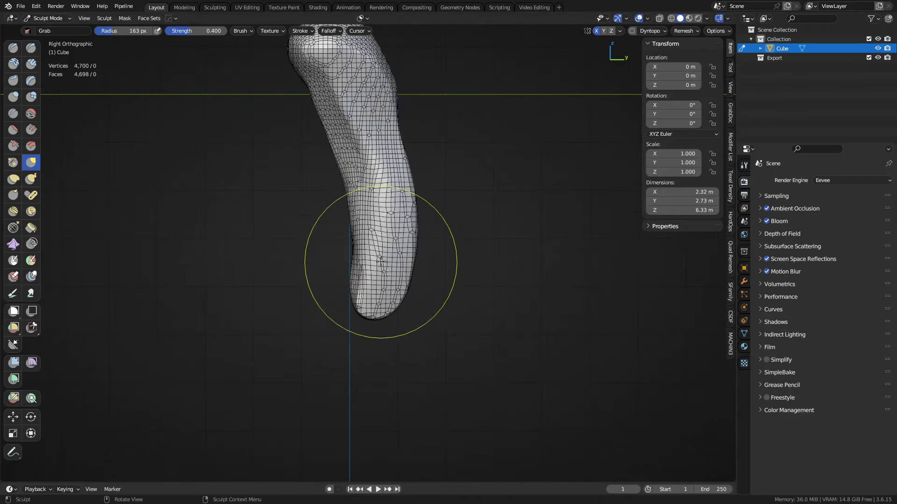
left_click_drag(381, 260, 364, 347)
- Adjust the side curve of the legs with the Grab brush, reducing its radius to 109 px for the knee area
middle_click_drag(374, 189, 375, 266, "shift")
left_click_drag(365, 223, 377, 222)
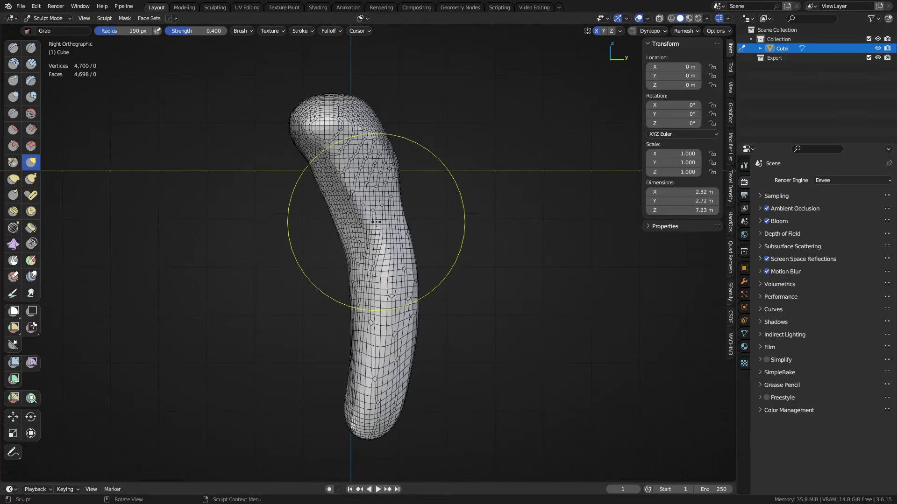
key("f")
left_click(334, 235)
mouse_move(348, 267)
left_mouse_down()
mouse_move(364, 305)
mouse_move(362, 360)
mouse_move(356, 306)
left_mouse_up()
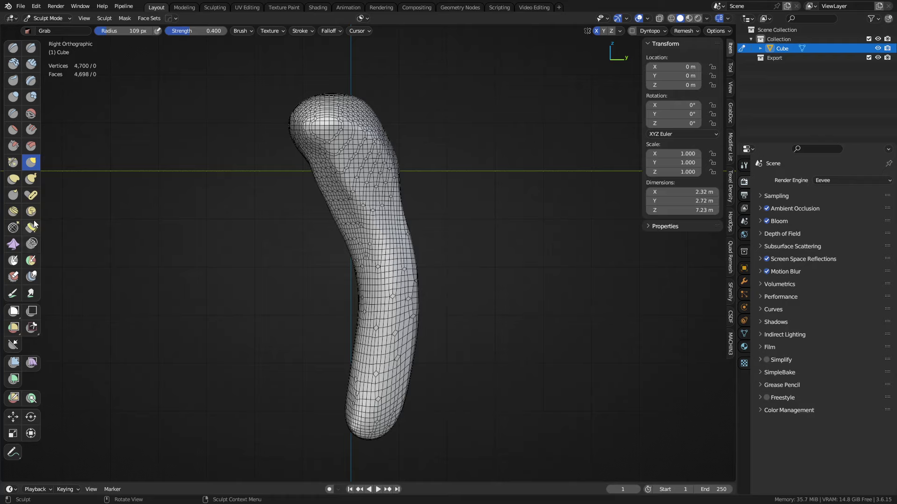
- Build up volume in the hip mass with the 206 px Inflate/Deflate brush and smooth the result
left_click(13, 96)
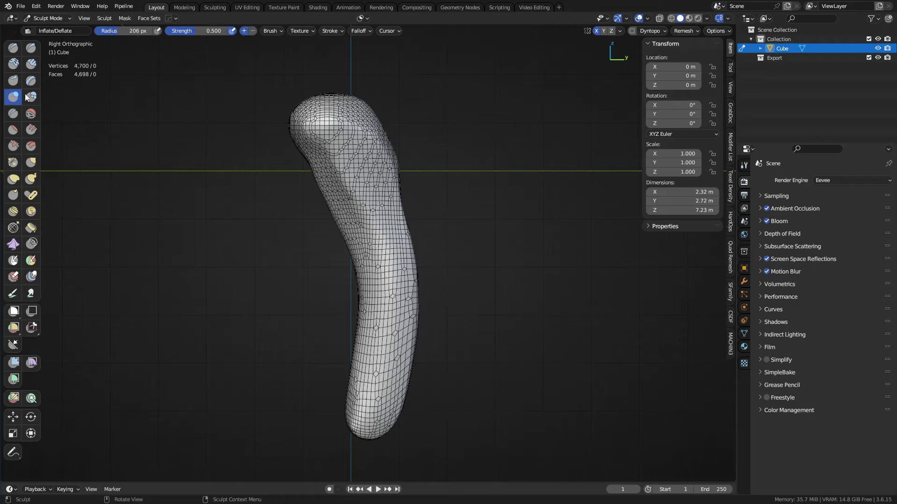
left_click(310, 126)
middle_click_drag(310, 125, 370, 214)
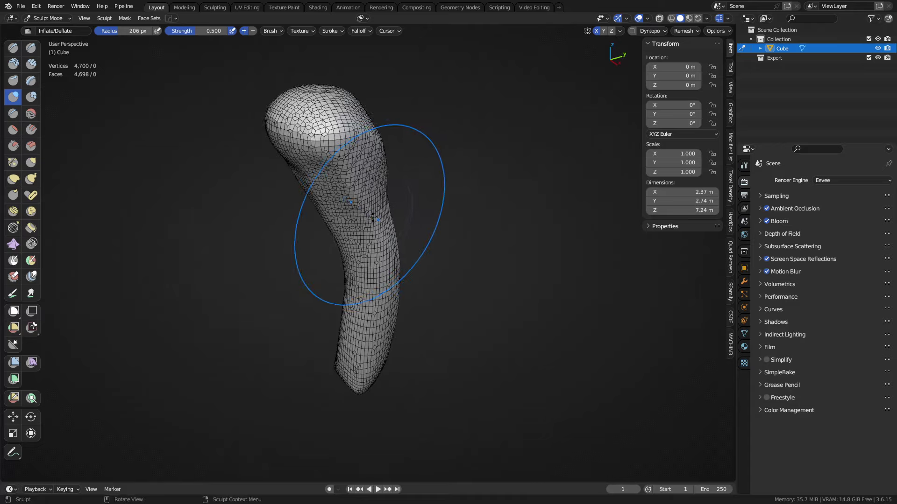
mouse_move(305, 123)
left_mouse_down()
mouse_move(316, 135)
mouse_move(307, 149)
left_mouse_up()
mouse_move(306, 149)
middle_mouse_down()
mouse_move(371, 220)
mouse_move(332, 213)
middle_mouse_up()
mouse_move(331, 213)
left_mouse_down("shift")
mouse_move(336, 203)
mouse_move(332, 211)
left_mouse_up("shift")
mouse_move(332, 211)
middle_mouse_down()
mouse_move(247, 147)
mouse_move(304, 179)
mouse_move(326, 166)
mouse_move(365, 174)
mouse_move(288, 219)
middle_mouse_up()
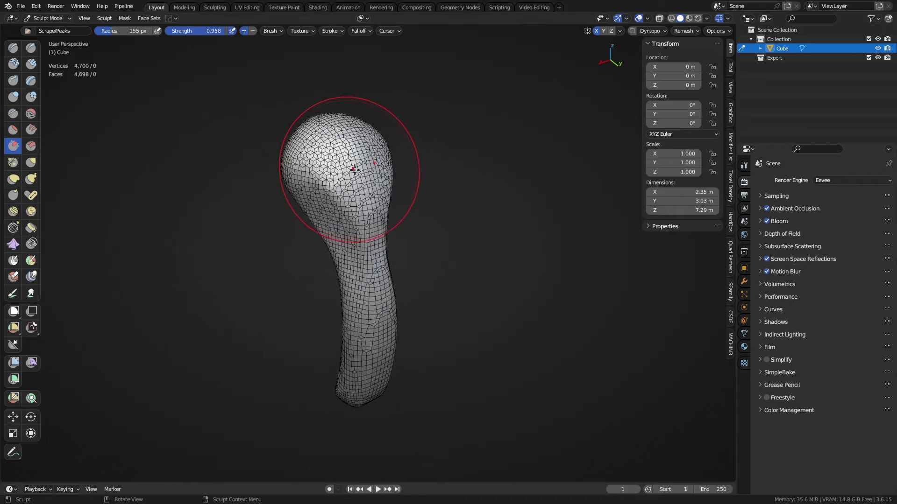
- Hide the wireframe overlay and voxel remesh the model at a smaller voxel size
key("shift+z")
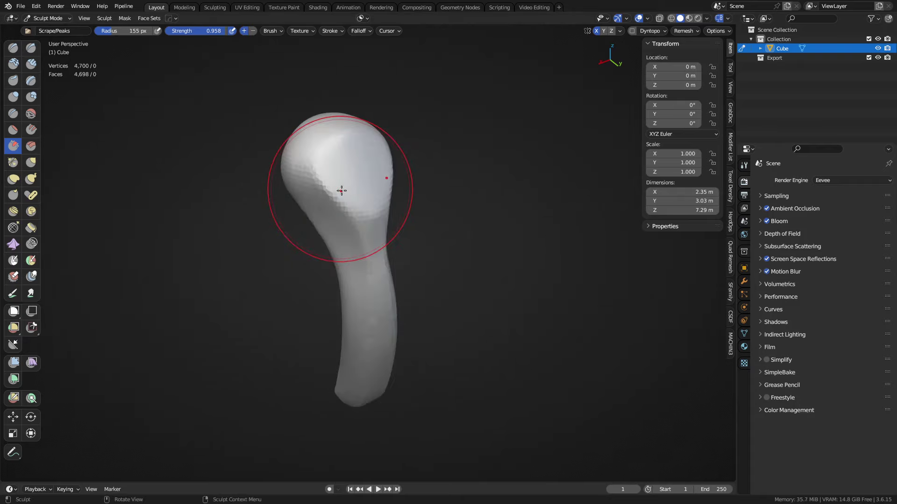
middle_click_drag(371, 257, 371, 227)
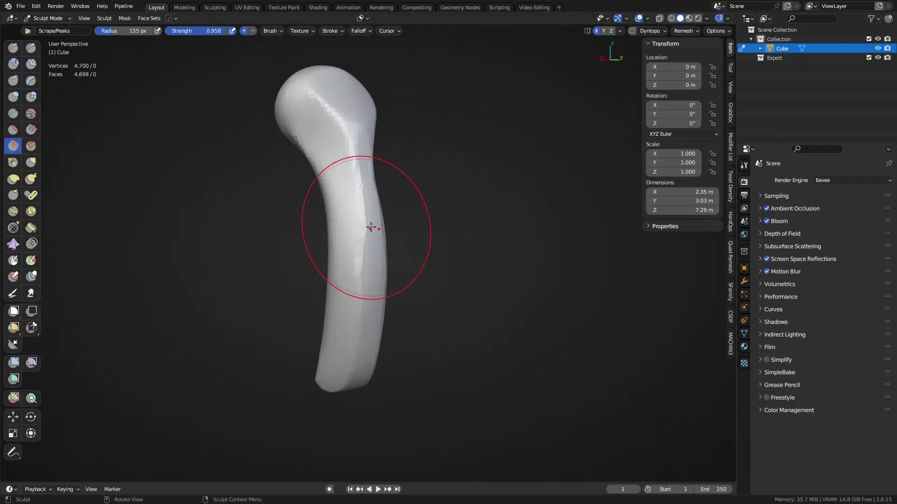
key("r")
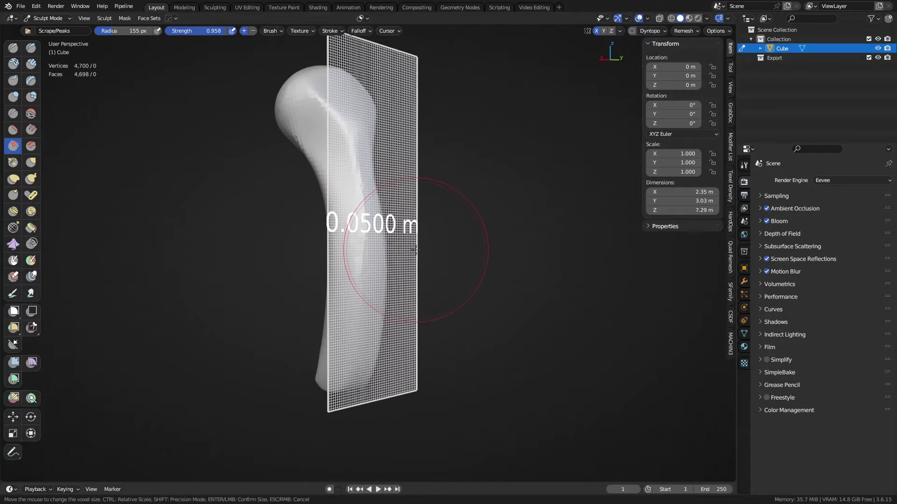
left_click(417, 256)
key("ctrl+r")
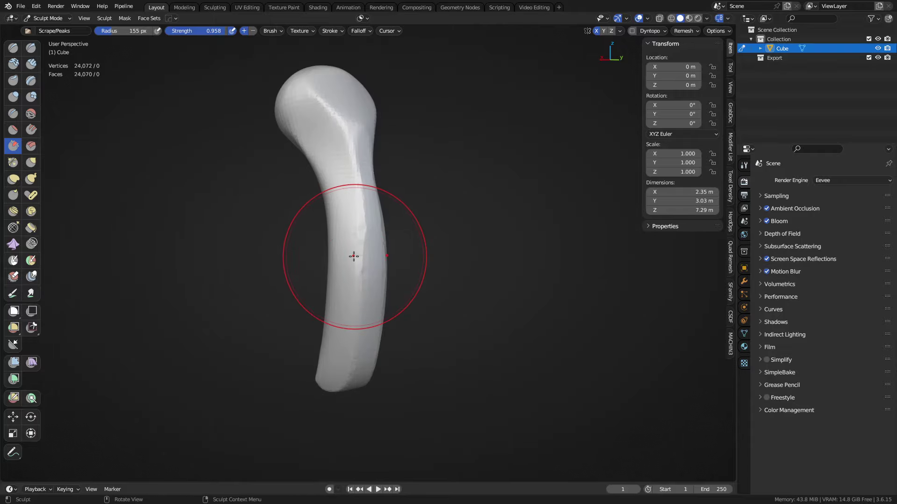
- Reduce the voxel size twice more, voxel remeshing the model after each reduction
key("r")
left_click(357, 262)
key("ctrl+r")
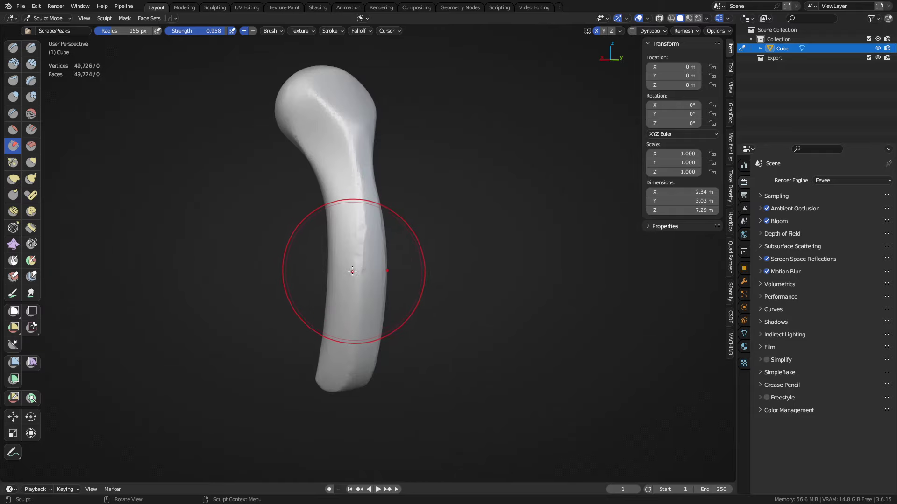
key("r")
left_click(360, 262)
key("ctrl+r")
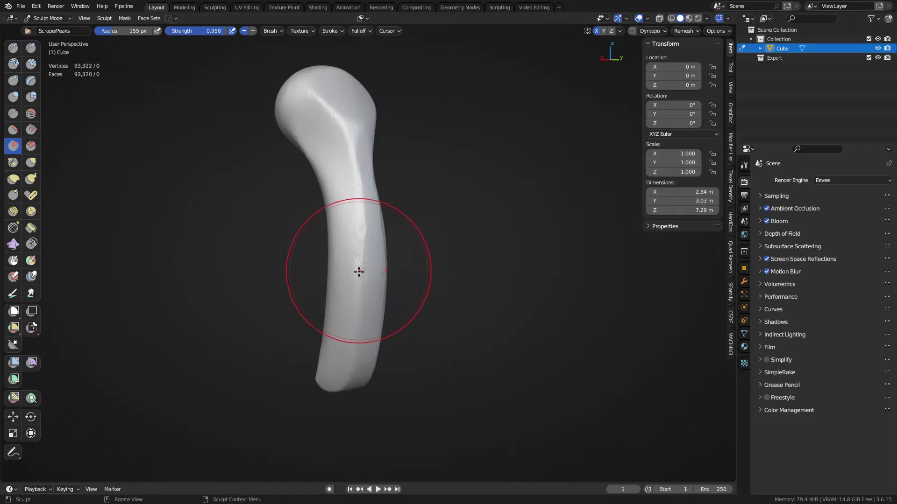
mouse_move(348, 294)
middle_mouse_down()
mouse_move(371, 262)
mouse_move(401, 266)
mouse_move(354, 274)
mouse_move(376, 243)
mouse_move(362, 256)
mouse_move(308, 214)
mouse_move(89, 190)
middle_mouse_up()
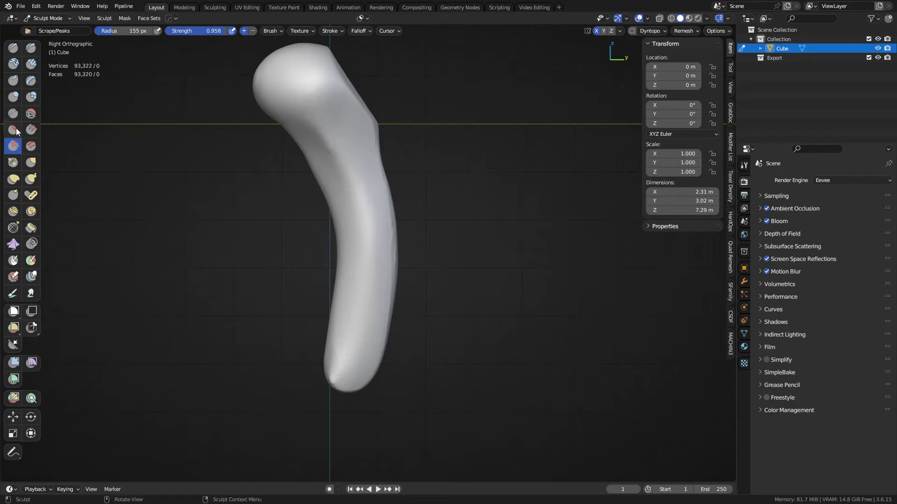
- Change the Crease brush's falloff preset, set its radius to 58 px, and raise a ridge along the leg's outer side
left_click(359, 31)
left_click(372, 48)
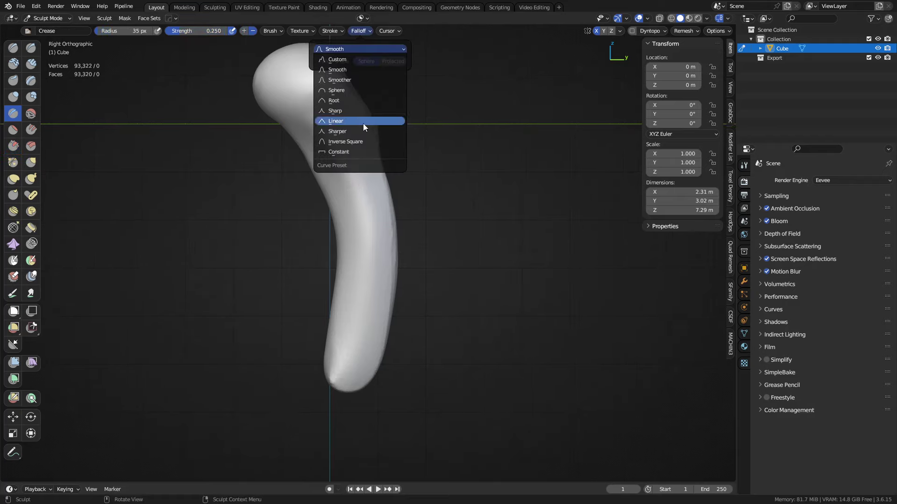
left_click(357, 130)
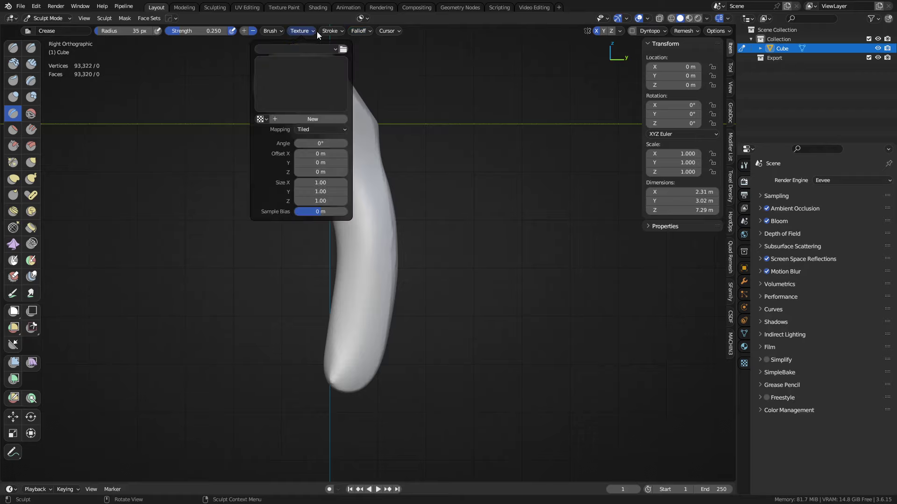
key("f")
left_click(366, 174)
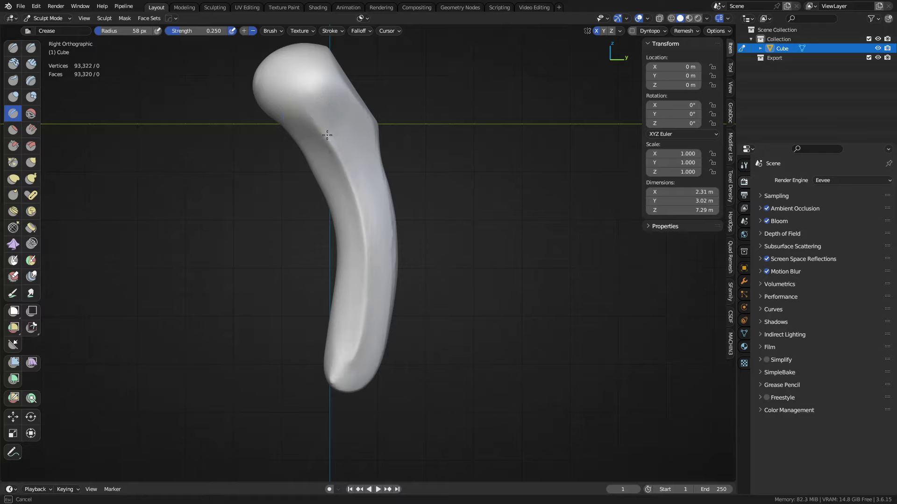
middle_click_drag(353, 345, 324, 108)
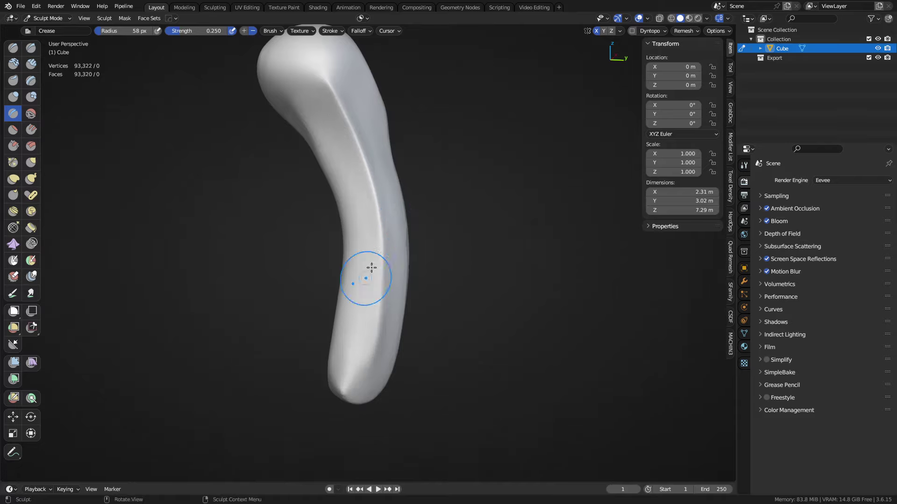
middle_click_drag(362, 280, 316, 178)
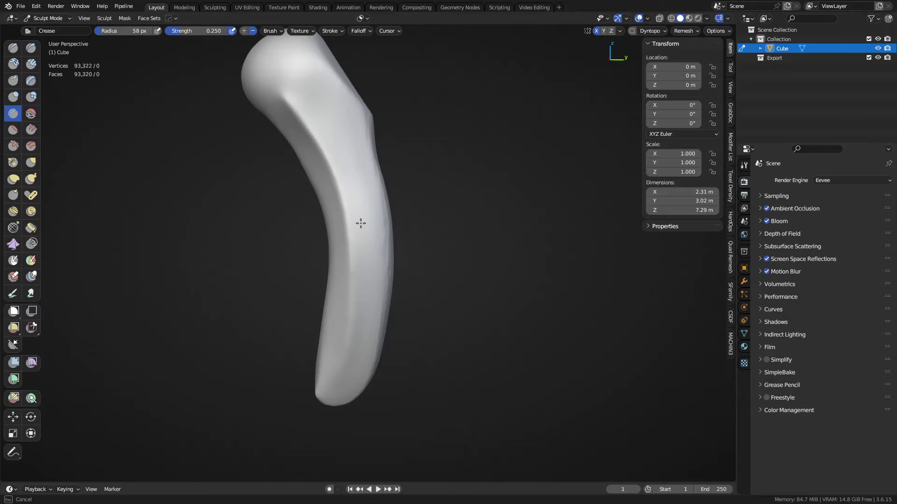
mouse_move(381, 204)
middle_mouse_down()
mouse_move(360, 234)
mouse_move(390, 215)
mouse_move(410, 216)
mouse_move(356, 234)
middle_mouse_up()
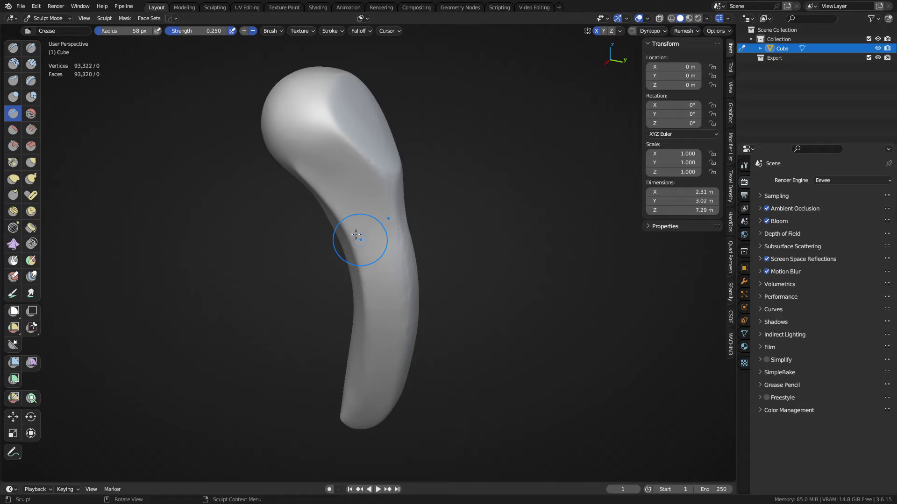
- Enable the original Normal, original Plane and Accumulate options for the Flatten/Contrast brush
left_click(269, 32)
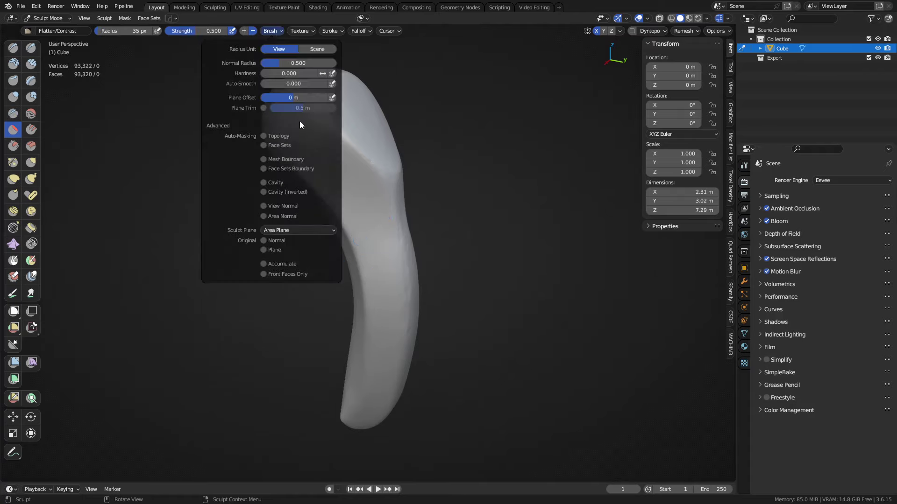
left_click(276, 243)
left_click(280, 250)
left_click(291, 265)
- Carve a curved hollow into the leg's side just below the hip with the Flatten/Contrast brush at 41 px radius
key("f")
left_click(370, 213)
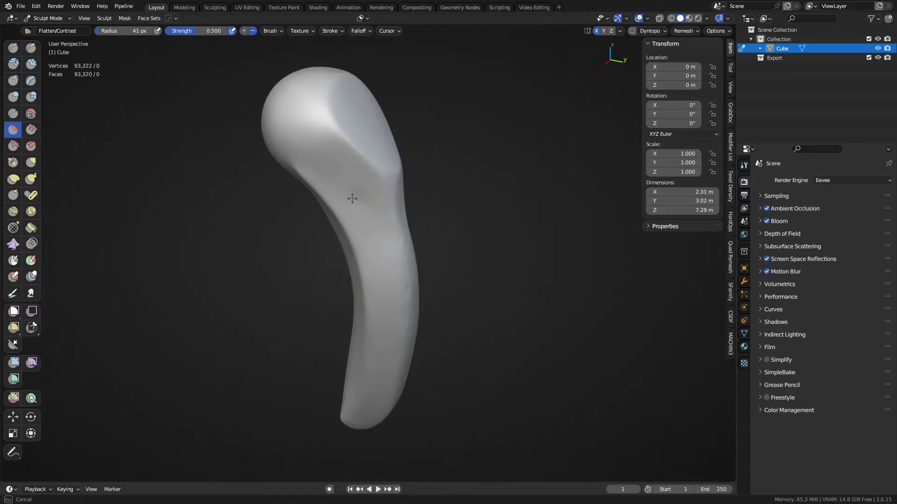
left_click_drag(315, 165, 356, 186)
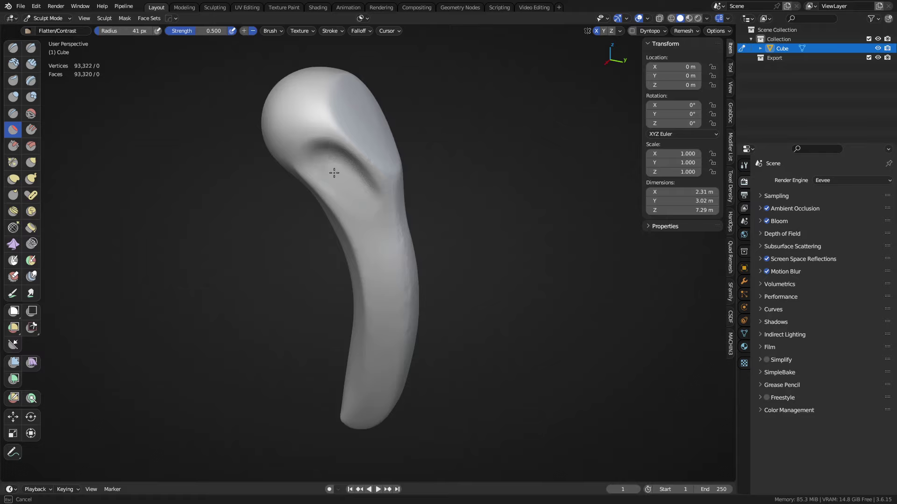
left_click_drag(325, 160, 346, 184)
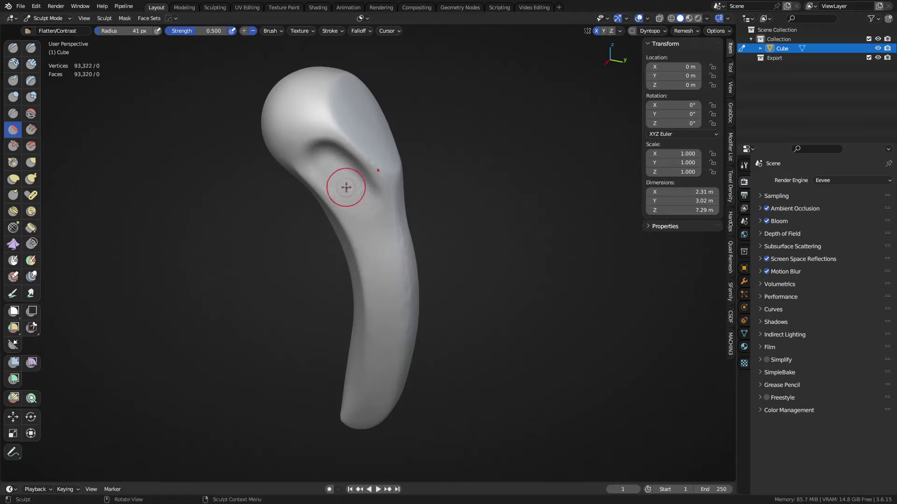
- Flatten the edge above the hollow with the Scrape/Peaks brush at a radius of 81 px
mouse_move(371, 188)
middle_mouse_down()
mouse_move(404, 182)
mouse_move(386, 241)
middle_mouse_up()
scroll(420, 171, "up", 2)
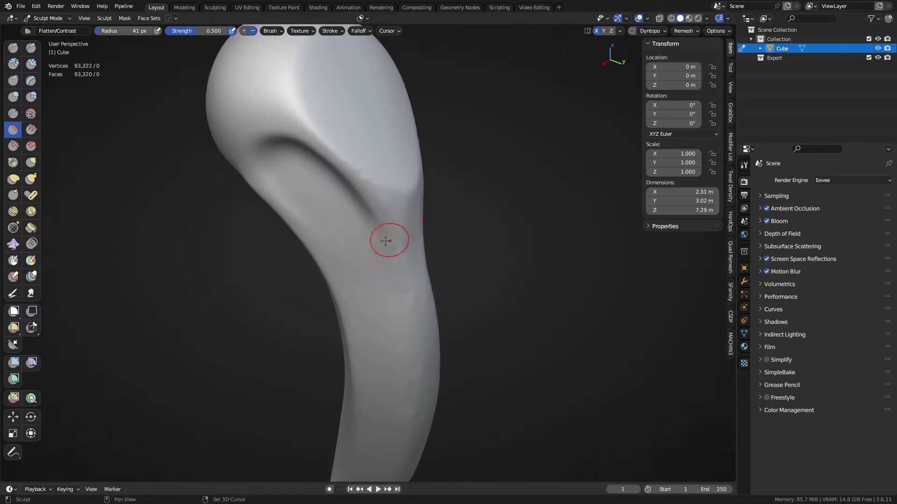
key("f")
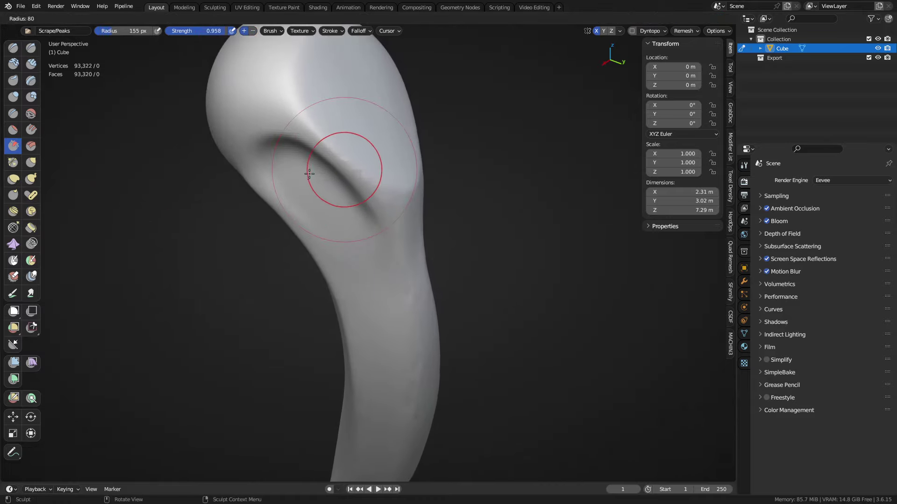
left_click_drag(375, 205, 375, 210)
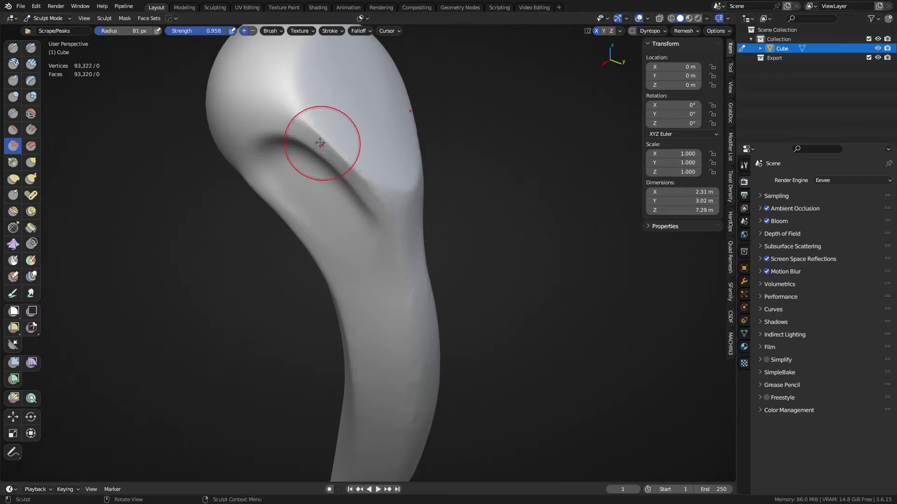
middle_click_drag(321, 143, 326, 168)
left_click_drag(326, 168, 305, 140)
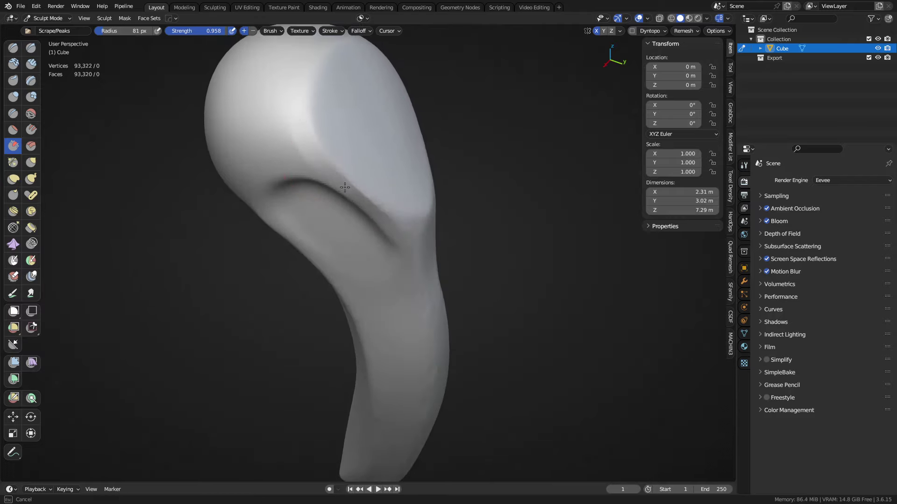
- Lower the Scrape/Peaks strength to 0.521 and refine the hip's edges, using brush radii of 65 and 77 px
key("shift+f")
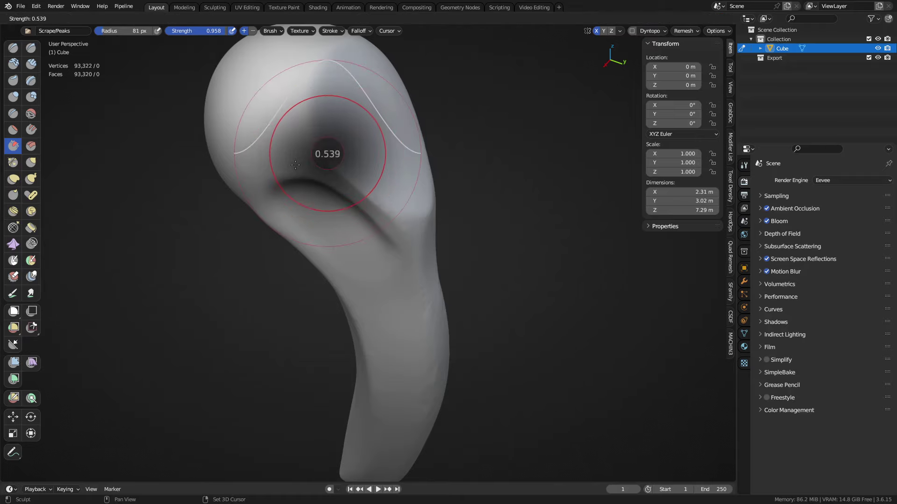
left_click(324, 167)
key("f")
left_click(318, 169)
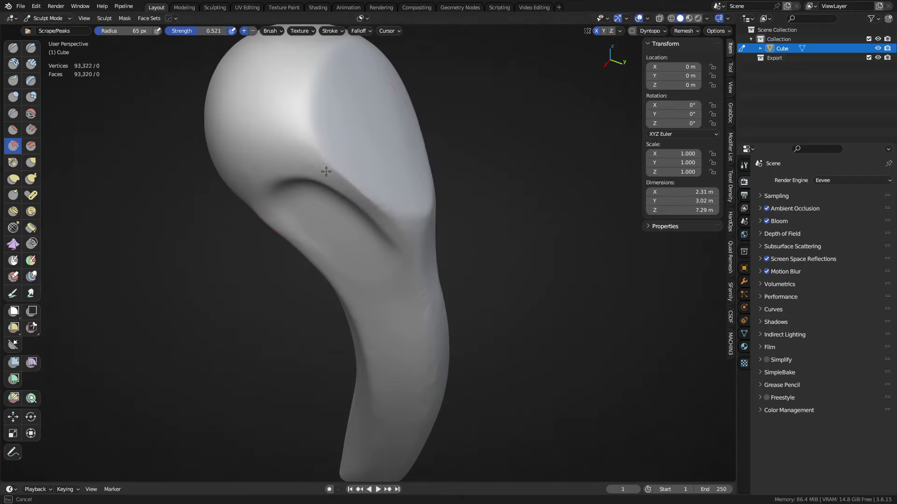
key("f")
left_click(303, 140)
middle_click_drag(300, 91, 343, 193)
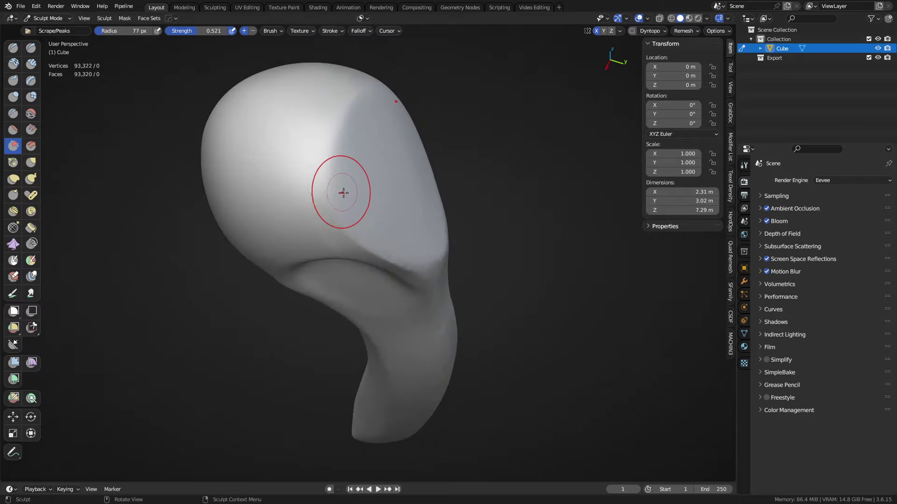
- Set up the Mask brush with a strength of 1.000 and a Projected falloff shape
mouse_move(327, 132)
middle_mouse_down()
mouse_move(375, 203)
mouse_move(376, 180)
mouse_move(390, 176)
mouse_move(377, 175)
mouse_move(381, 224)
mouse_move(377, 210)
middle_mouse_up()
scroll(379, 202, "up", 1)
left_click(13, 260)
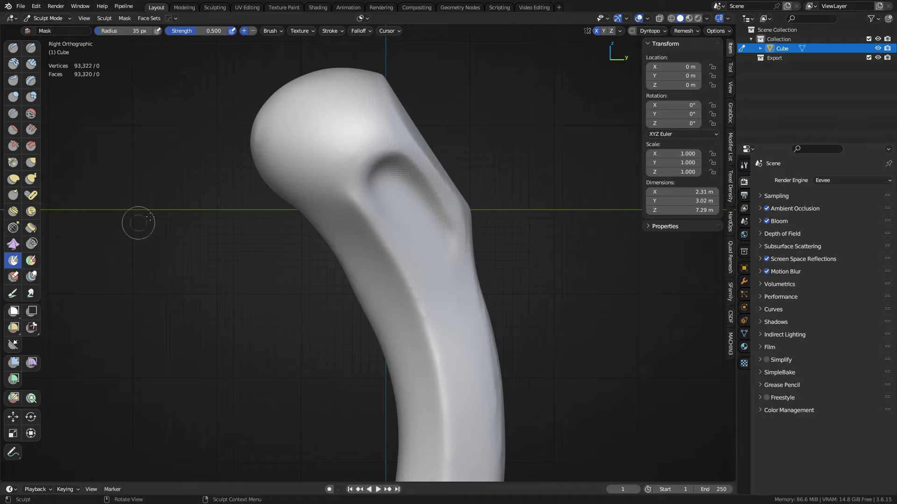
key("shift+f")
key("Escape")
left_click(358, 31)
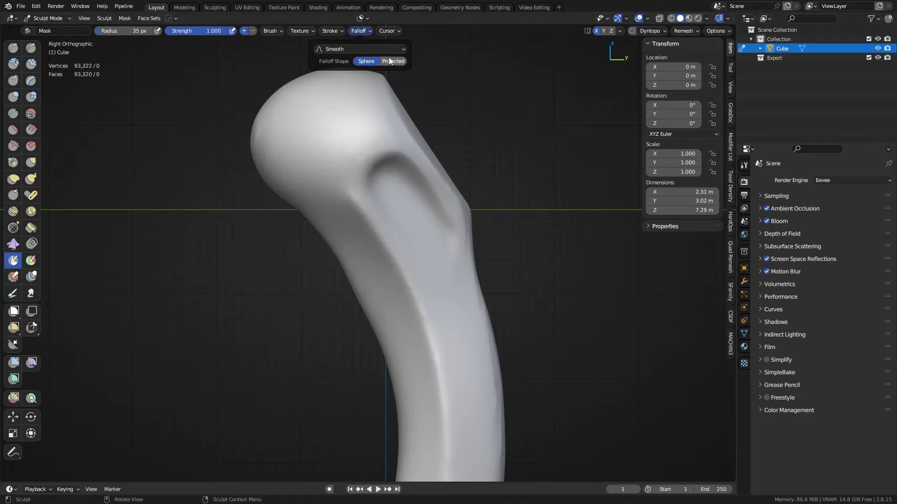
- Mask an angled band across the hip above the hollow with the Mask brush at 29 px radius
key("f")
left_click(347, 187)
middle_click_drag(346, 187, 332, 198, "shift")
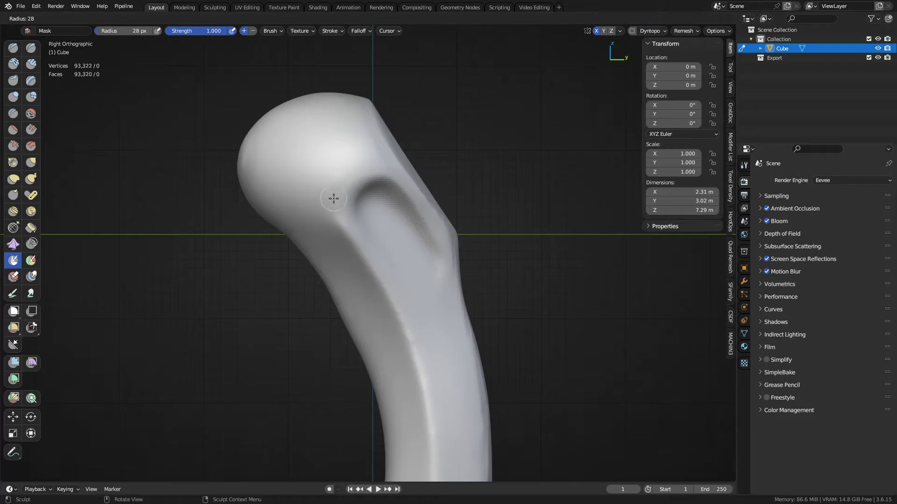
mouse_move(282, 248)
left_mouse_down()
mouse_move(355, 151)
mouse_move(348, 114)
left_mouse_up()
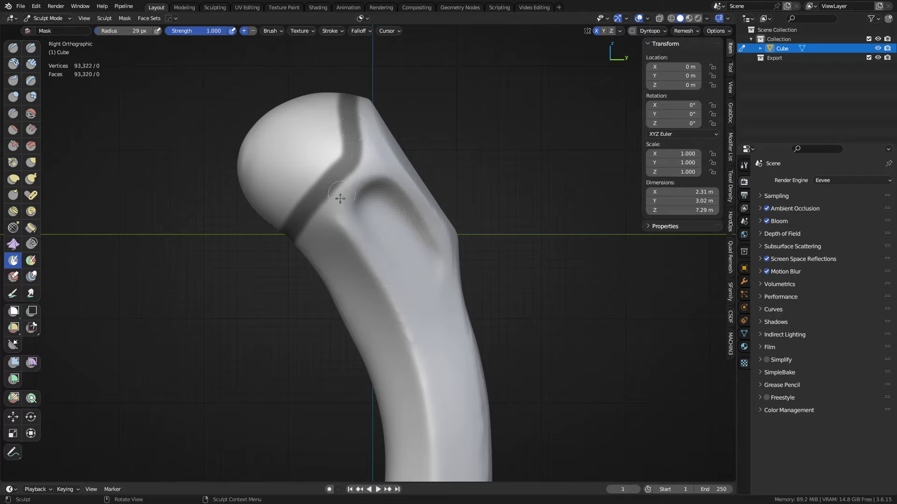
- Mask a straight vertical strip down the middle of the leg from the front view
mouse_move(346, 198)
middle_mouse_down()
mouse_move(384, 211)
mouse_move(368, 233)
mouse_move(563, 260)
mouse_move(460, 183)
middle_mouse_up()
scroll(461, 183, "down", 3)
mouse_move(379, 161)
left_mouse_down()
mouse_move(378, 153)
mouse_move(378, 360)
mouse_move(381, 243)
left_mouse_up()
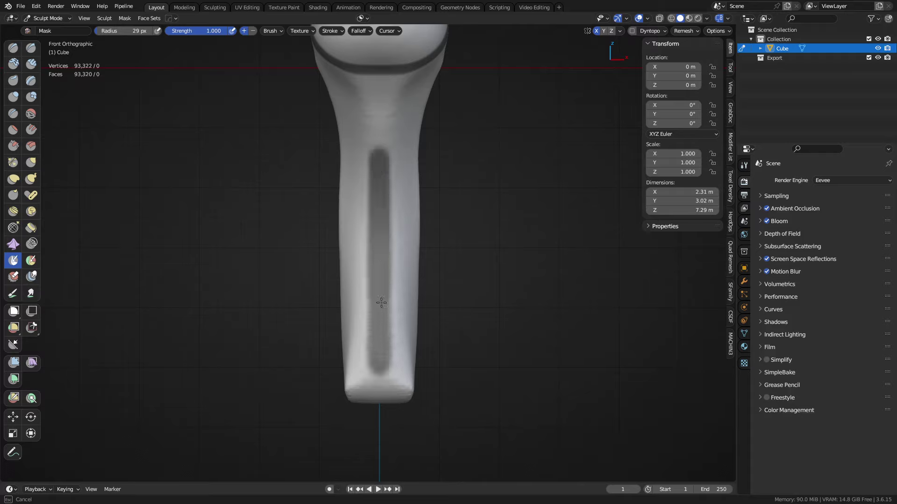
left_click_drag(381, 364, 381, 366)
- Invert the mask and sink the hip band and leg strip into grooves with the Inflate mesh filter at strength -0.118
mouse_move(535, 278)
middle_mouse_down()
mouse_move(187, 284)
mouse_move(191, 295)
middle_mouse_up()
mouse_move(420, 270)
middle_mouse_down()
mouse_move(431, 257)
mouse_move(390, 229)
middle_mouse_up()
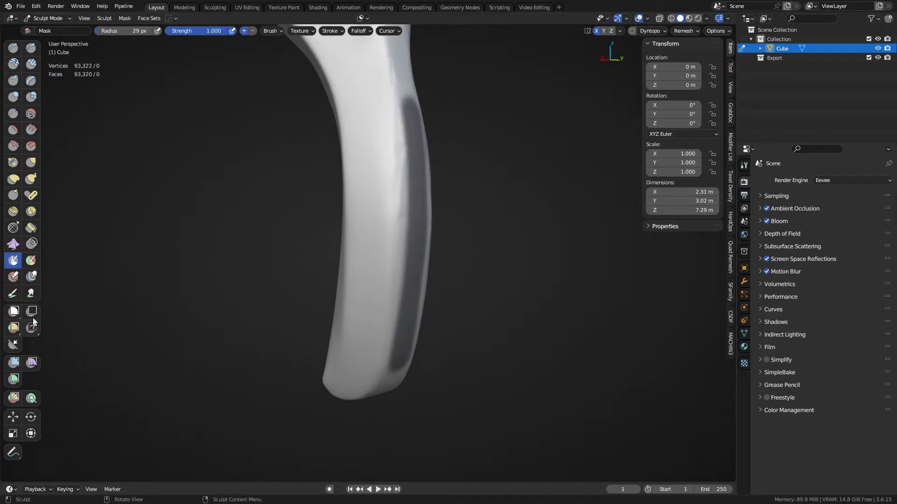
key("alt+a")
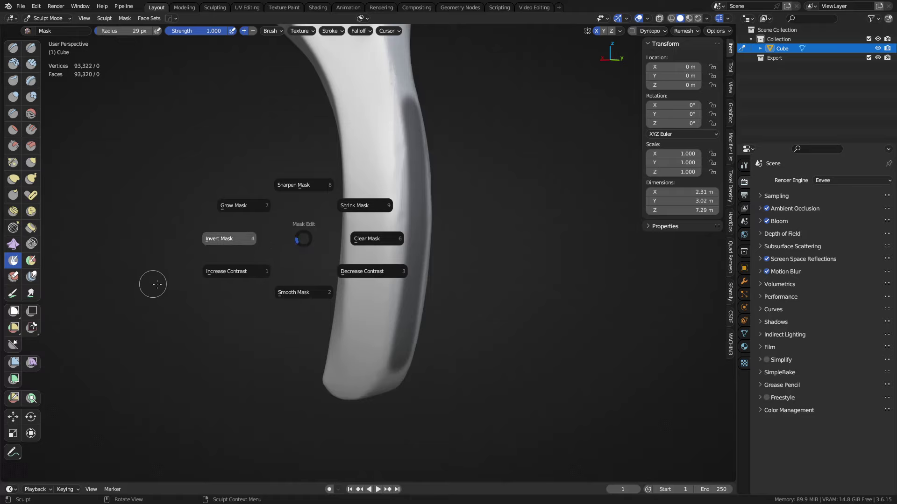
left_click(219, 239)
left_click(13, 363)
middle_click_drag(260, 262, 467, 282)
left_click_drag(329, 231, 301, 240)
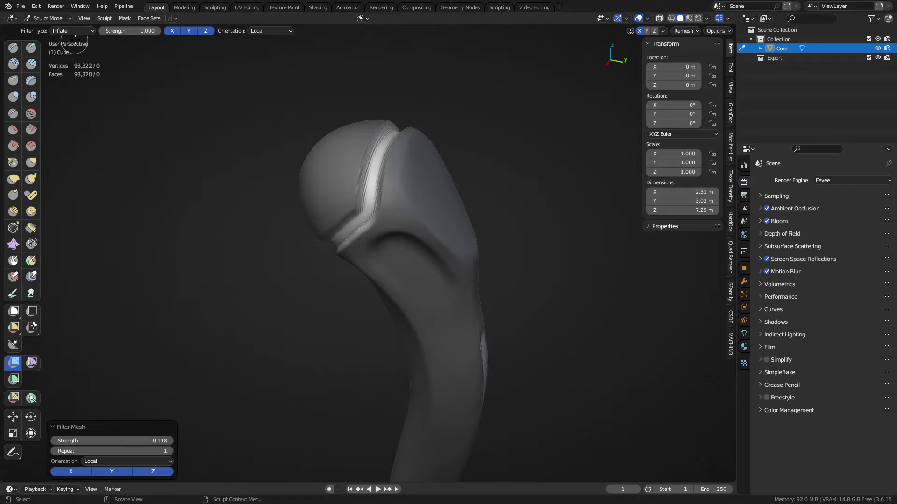
- Switch to the Scrape/Peaks brush and clear the mask from the model
mouse_move(452, 295)
middle_mouse_down()
mouse_move(420, 194)
mouse_move(419, 289)
mouse_move(443, 282)
mouse_move(426, 252)
mouse_move(326, 237)
mouse_move(395, 239)
middle_mouse_up()
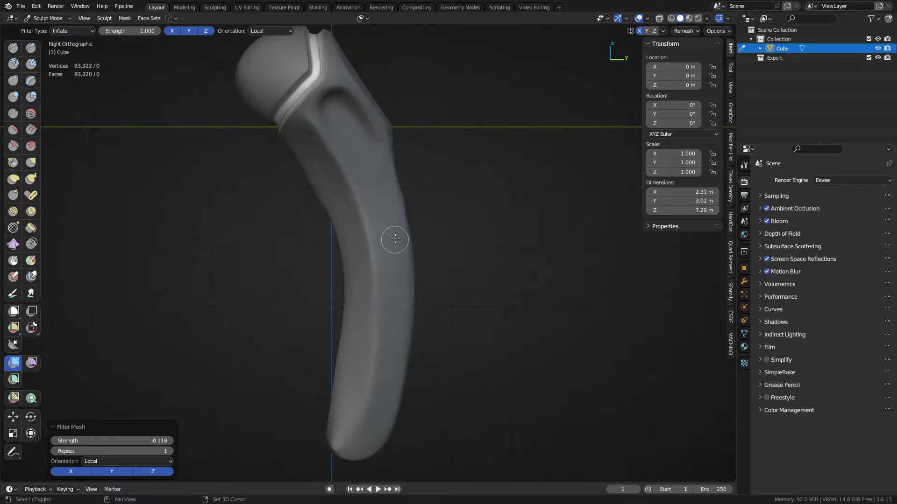
middle_click_drag(416, 294, 483, 244)
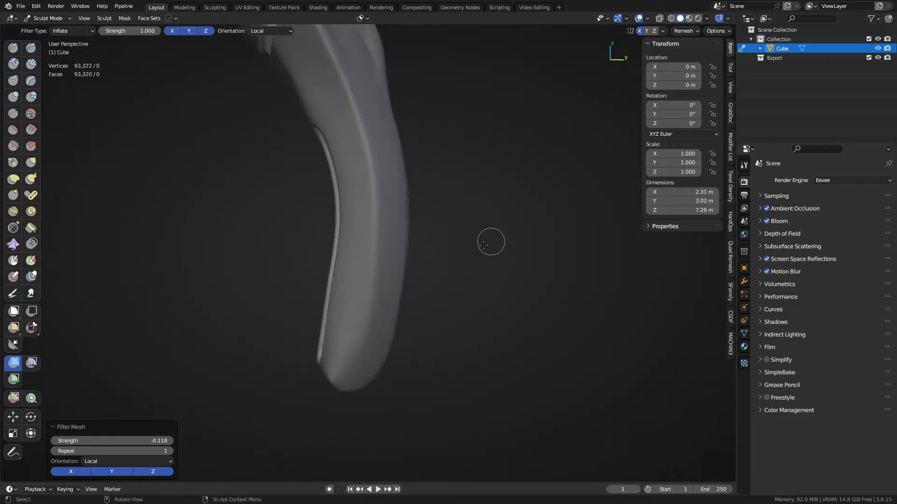
left_click(16, 148)
key("a")
left_click(404, 248)
- Flatten the ridge along the leg's outer side with the Scrape/Peaks brush at a radius of 107 px
middle_click_drag(379, 228, 385, 249, "shift")
key("f")
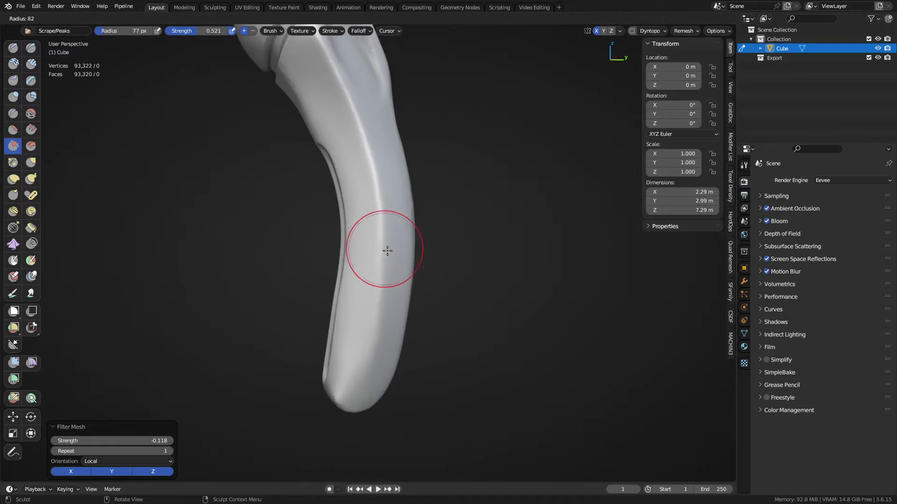
left_click(399, 251)
mouse_move(369, 165)
left_mouse_down()
mouse_move(382, 251)
mouse_move(361, 357)
mouse_move(388, 245)
left_mouse_up()
mouse_move(373, 275)
left_mouse_down()
mouse_move(379, 236)
mouse_move(335, 76)
mouse_move(369, 162)
mouse_move(367, 151)
left_mouse_up()
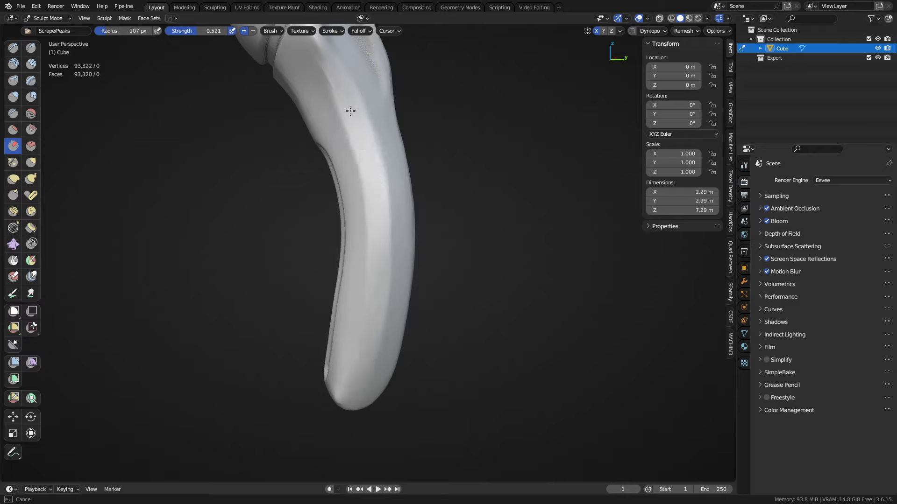
- Scrape long flat planes down the leg beside the rear and front grooves with the 107 px Scrape/Peaks brush
scroll(339, 91, "down", 3)
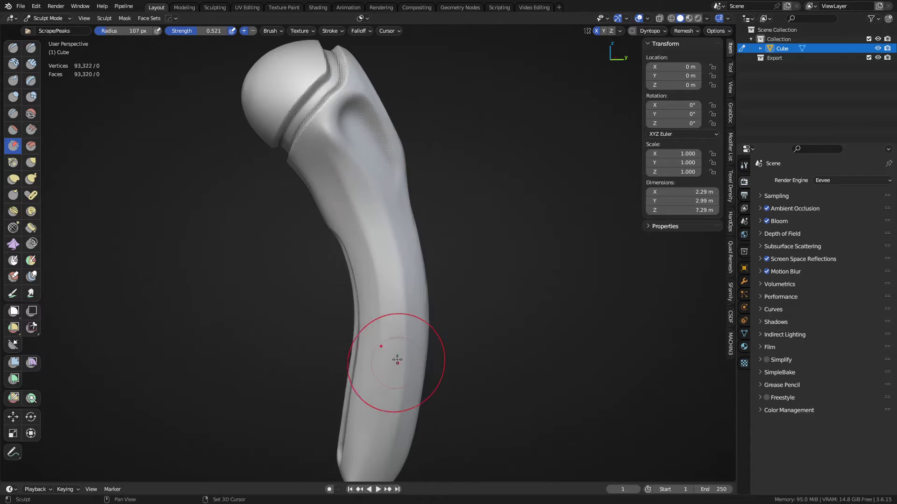
middle_click_drag(398, 360, 347, 231)
left_click_drag(347, 230, 366, 190)
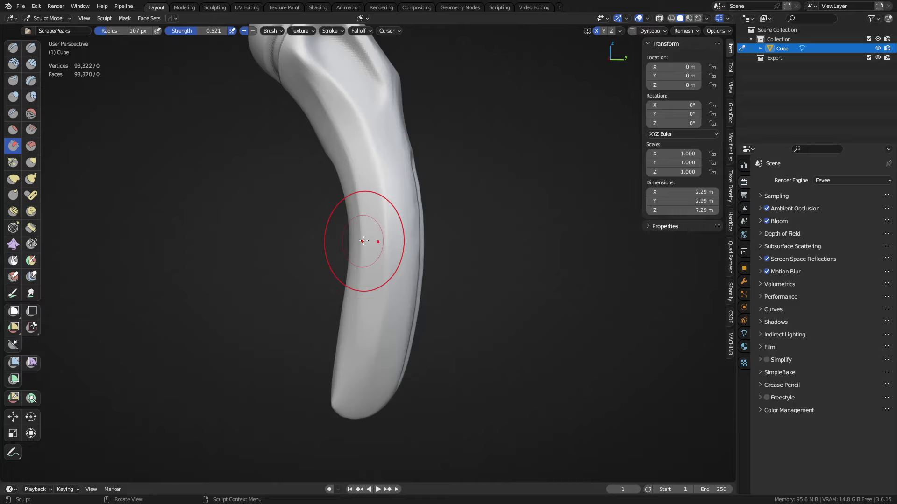
middle_click_drag(360, 237, 428, 222)
left_click_drag(388, 351, 390, 325)
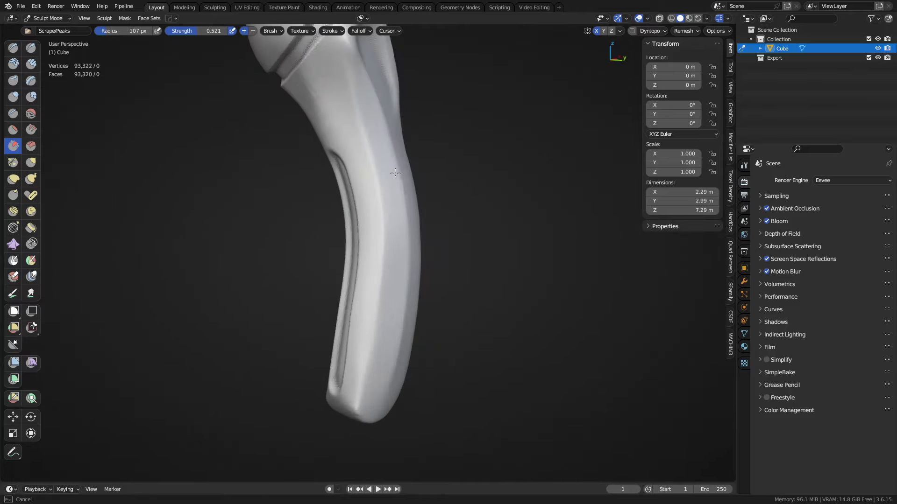
left_click_drag(403, 255, 391, 317)
- Refine the planes on the leg's outer side and along the rear groove with further long Scrape/Peaks strokes
middle_click_drag(393, 301, 361, 292)
left_click_drag(373, 362, 380, 233)
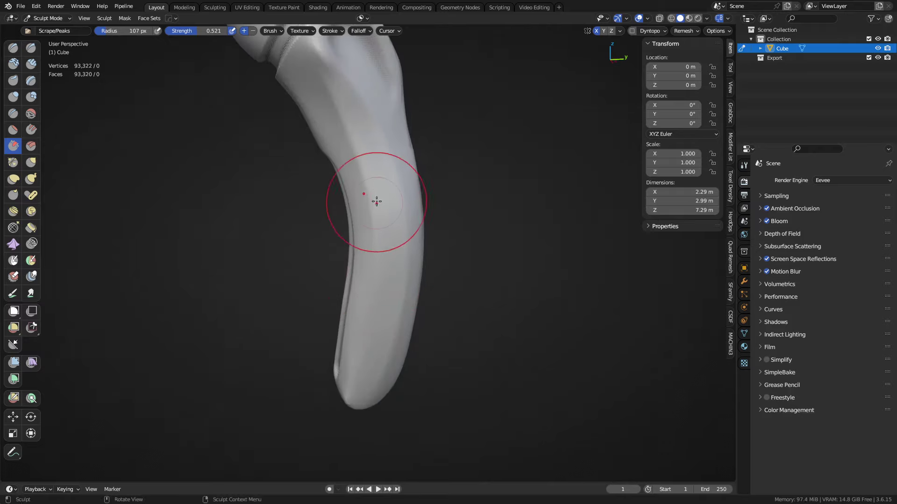
middle_click_drag(402, 278, 370, 207)
left_click_drag(370, 207, 338, 389)
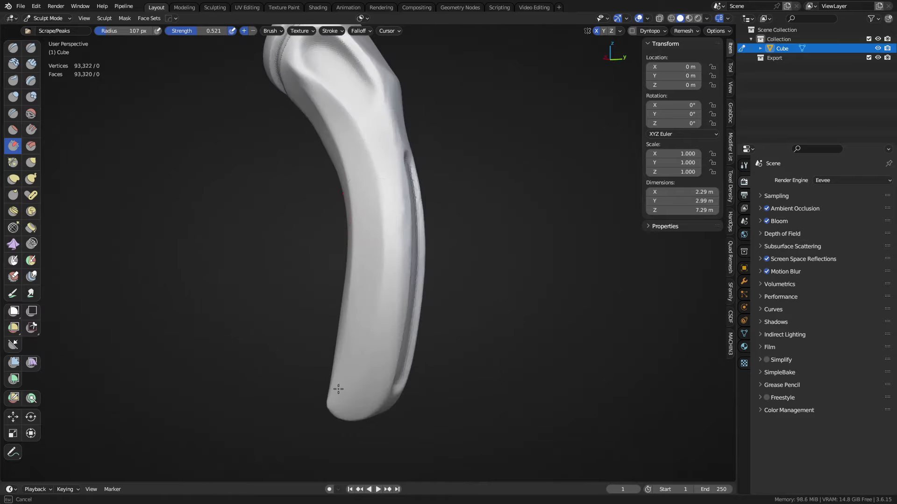
left_click_drag(357, 131, 361, 139)
mouse_move(362, 382)
left_mouse_down()
mouse_move(374, 206)
mouse_move(360, 177)
left_mouse_up()
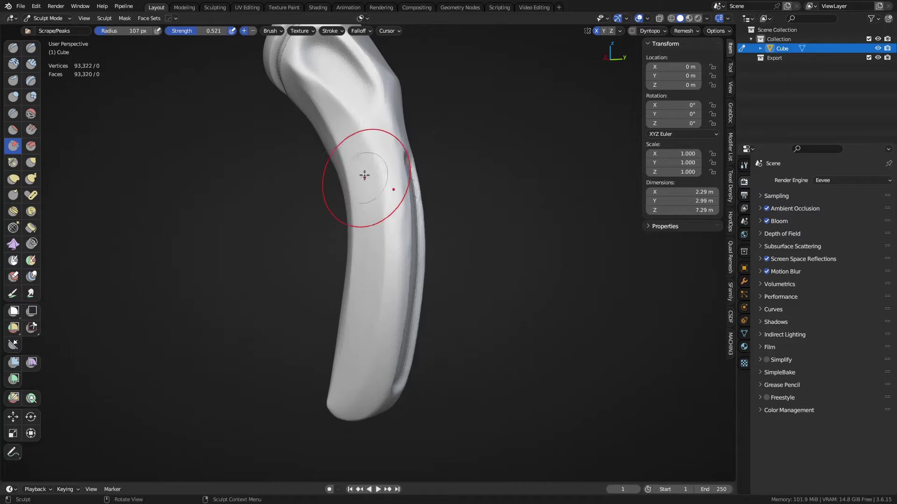
- Paint a rounded triangular mask on the back of the upper leg using the Mask brush with Sphere falloff and a 52 px radius
mouse_move(394, 269)
middle_mouse_down()
mouse_move(360, 180)
mouse_move(310, 230)
mouse_move(356, 297)
mouse_move(407, 234)
mouse_move(405, 248)
mouse_move(454, 260)
mouse_move(399, 264)
mouse_move(410, 250)
mouse_move(350, 259)
middle_mouse_up()
scroll(395, 265, "up", 1)
left_click(14, 263)
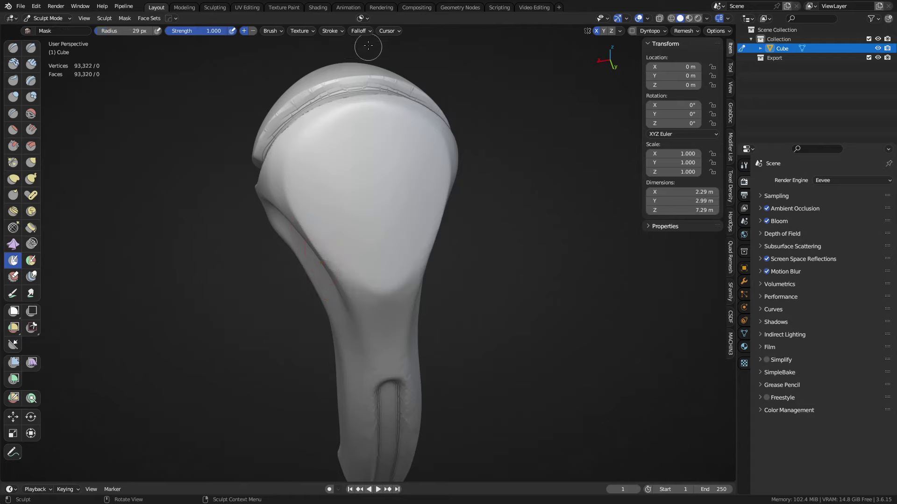
left_click(360, 31)
left_click(362, 31)
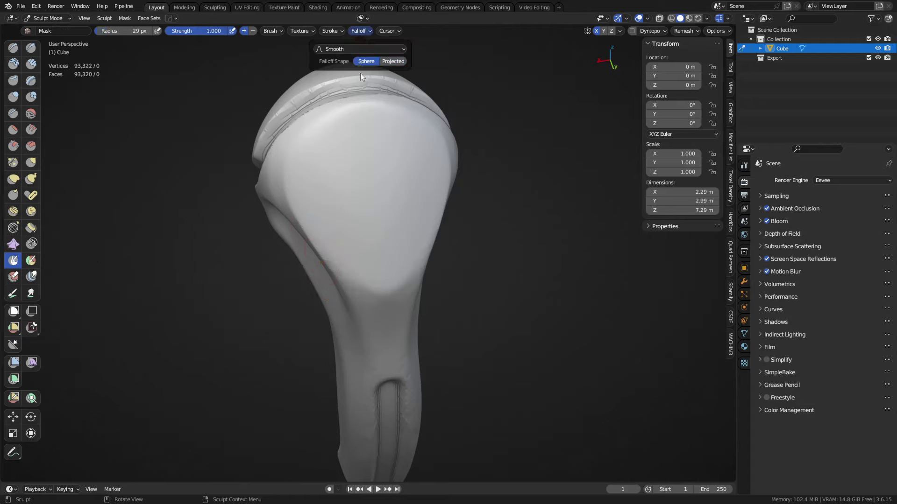
mouse_move(361, 253)
left_mouse_down()
mouse_move(321, 197)
mouse_move(344, 142)
mouse_move(331, 169)
mouse_move(360, 239)
mouse_move(374, 243)
mouse_move(331, 190)
mouse_move(360, 141)
mouse_move(348, 140)
mouse_move(373, 203)
left_mouse_up()
key("f")
left_click(363, 232)
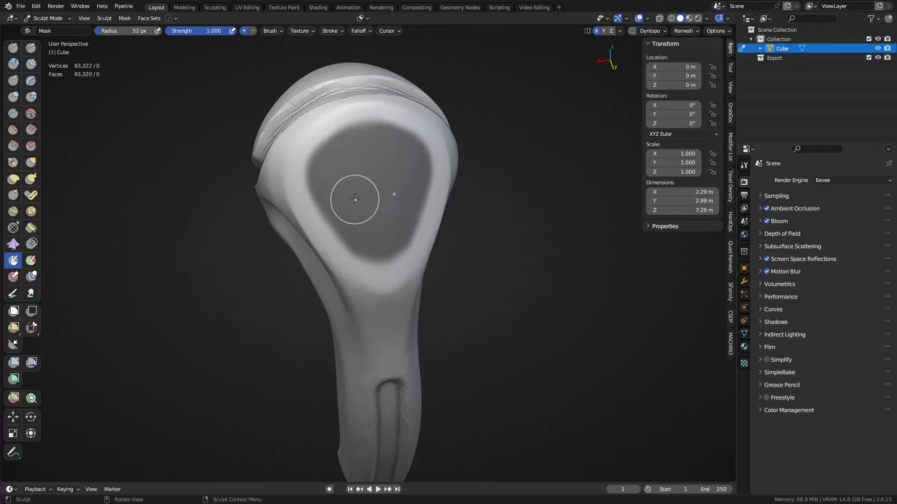
- Refine the triangular mask's edges by adding and erasing strokes until its sides are straight, reducing the Mask brush radius to 36 px
mouse_move(303, 188)
left_mouse_down("ctrl")
mouse_move(345, 278)
mouse_move(299, 185)
mouse_move(369, 235)
mouse_move(342, 166)
left_mouse_up("ctrl")
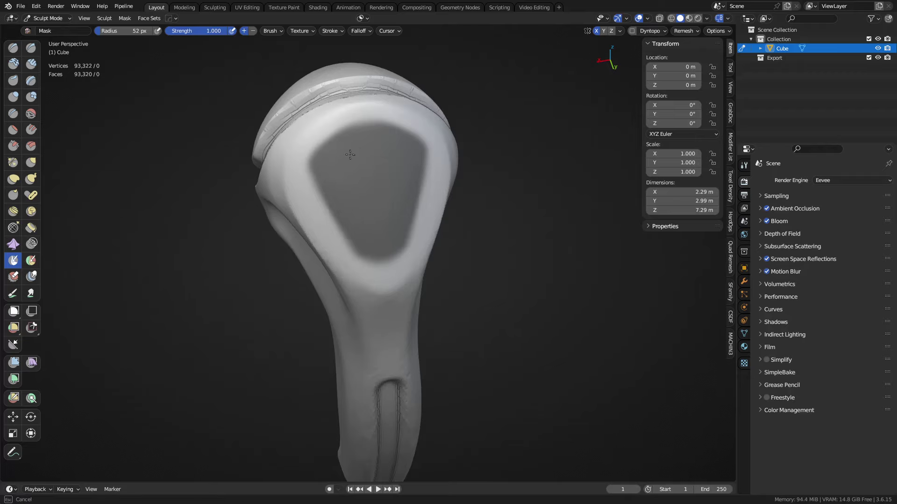
left_click_drag(345, 109, 366, 104, "ctrl")
left_click_drag(325, 251, 354, 280)
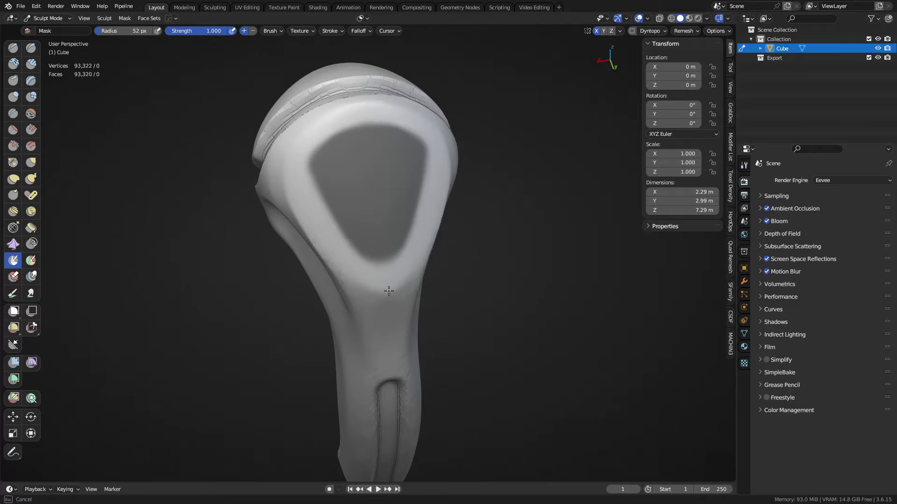
mouse_move(301, 209)
left_mouse_down("ctrl")
mouse_move(357, 279)
mouse_move(316, 220)
left_mouse_up("ctrl")
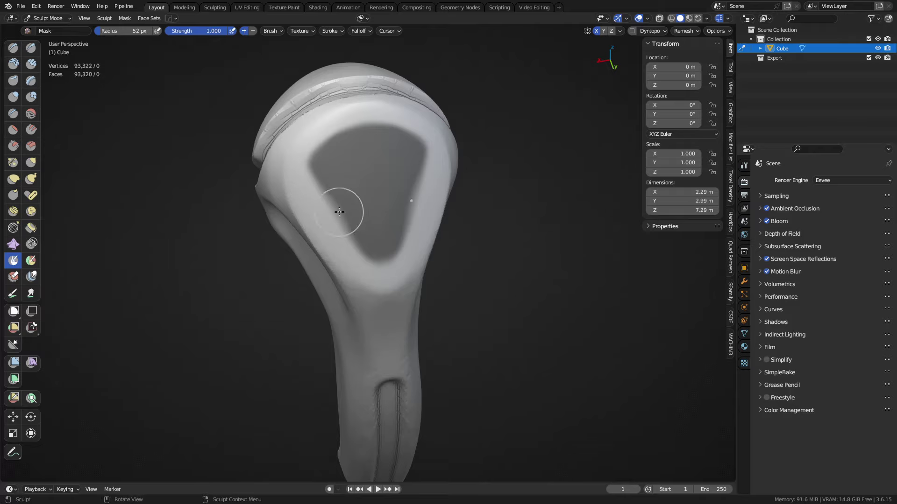
left_click_drag(337, 181, 372, 244)
left_click_drag(333, 175, 359, 217)
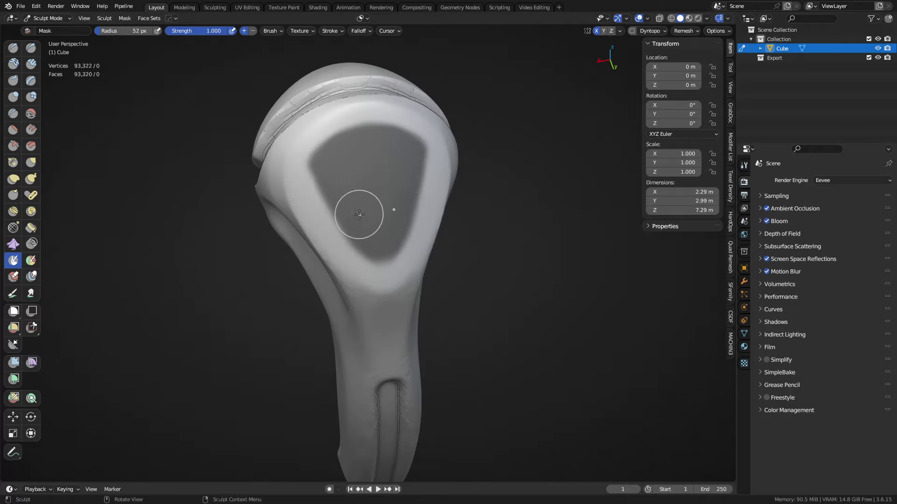
key("f")
left_click(352, 217)
left_click_drag(323, 172, 338, 242)
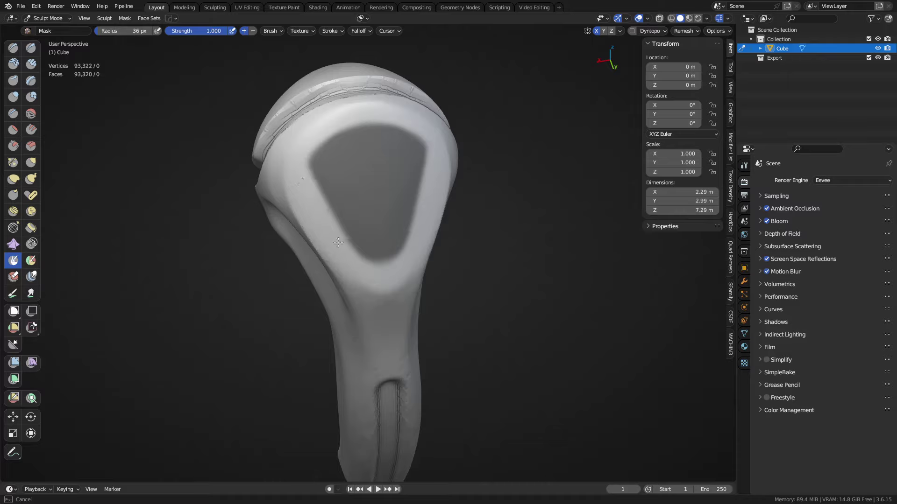
- Invert the mask, sink the triangular panel with the Inflate mesh filter at strength -0.097, and clear the mask
mouse_move(361, 260)
middle_mouse_down()
mouse_move(465, 204)
mouse_move(404, 212)
mouse_move(357, 245)
mouse_move(391, 226)
middle_mouse_up()
key("ctrl+i")
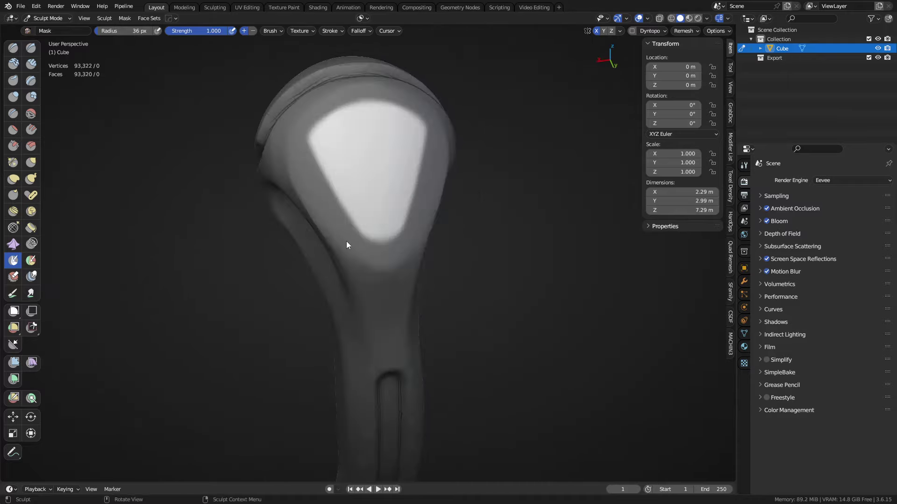
left_click(19, 364)
left_click_drag(374, 176, 328, 206)
mouse_move(332, 242)
middle_mouse_down()
mouse_move(400, 212)
mouse_move(452, 221)
mouse_move(389, 226)
mouse_move(440, 202)
mouse_move(376, 198)
mouse_move(407, 149)
mouse_move(402, 240)
mouse_move(500, 197)
mouse_move(462, 236)
mouse_move(364, 196)
middle_mouse_up()
key("a")
left_click(450, 211)
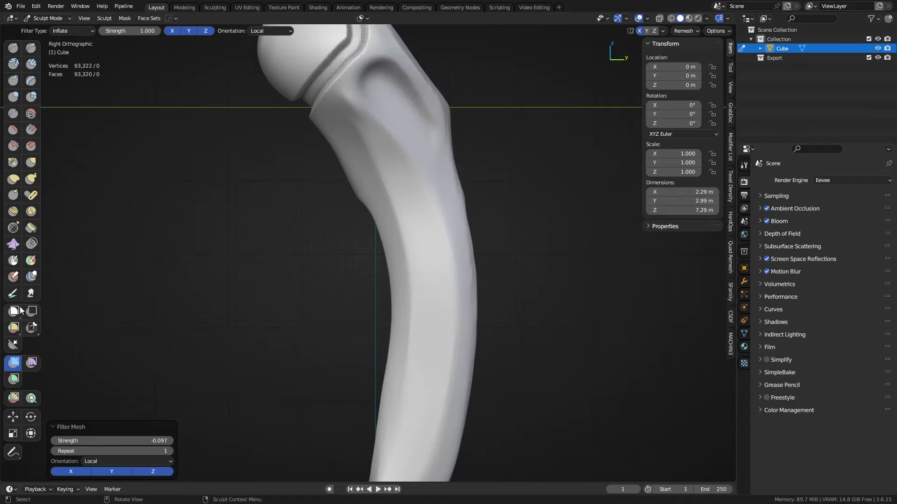
- Mask a rounded patch on the leg's front below the collar using Projected falloff and a 48 px radius, and invert the mask
left_click(19, 262)
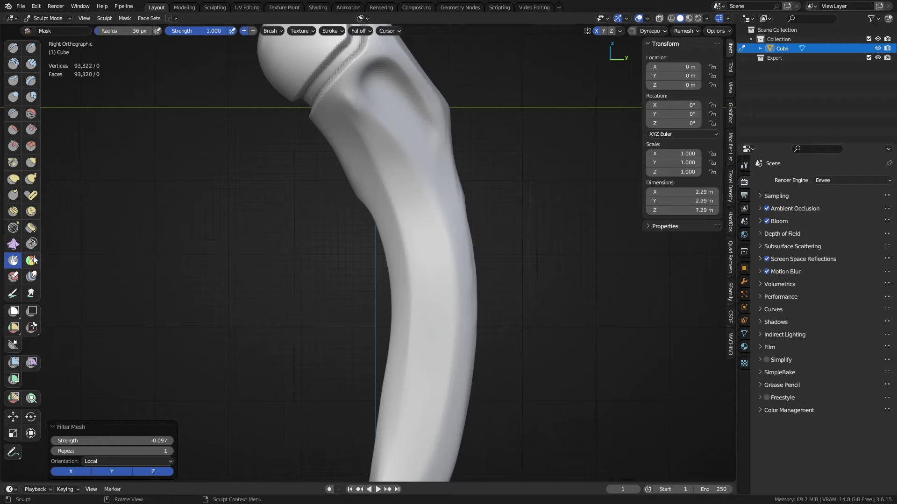
left_click(367, 30)
left_click(394, 61)
middle_click_drag(383, 201, 391, 233, "shift")
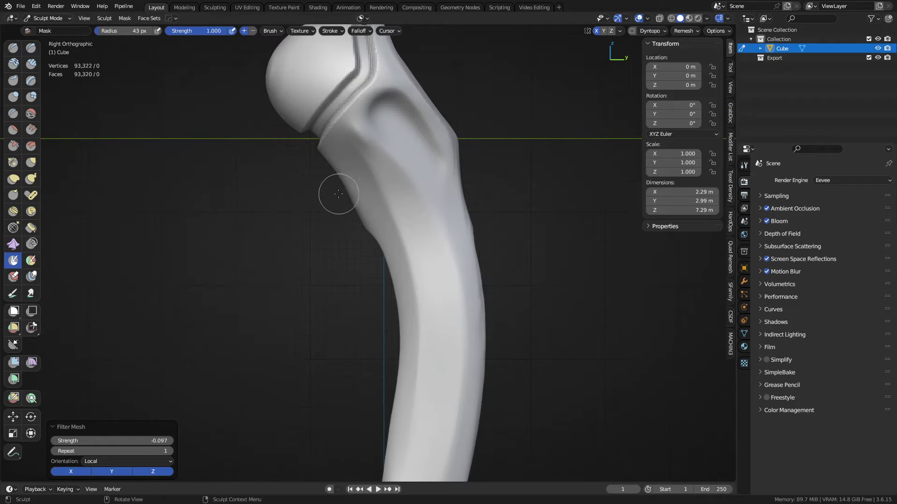
key("f")
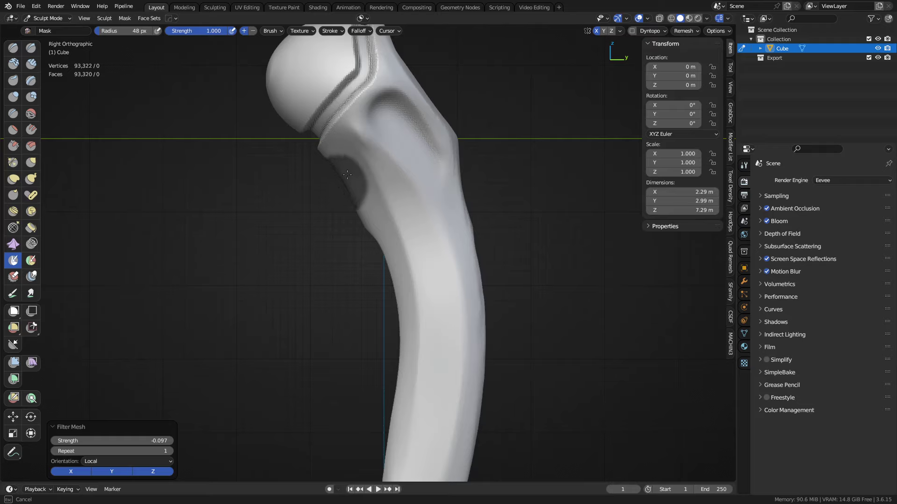
left_click_drag(347, 192, 343, 187)
mouse_move(348, 189)
middle_mouse_down()
mouse_move(442, 190)
mouse_move(401, 189)
mouse_move(419, 190)
mouse_move(331, 228)
mouse_move(247, 234)
middle_mouse_up()
key("a")
left_click(348, 190)
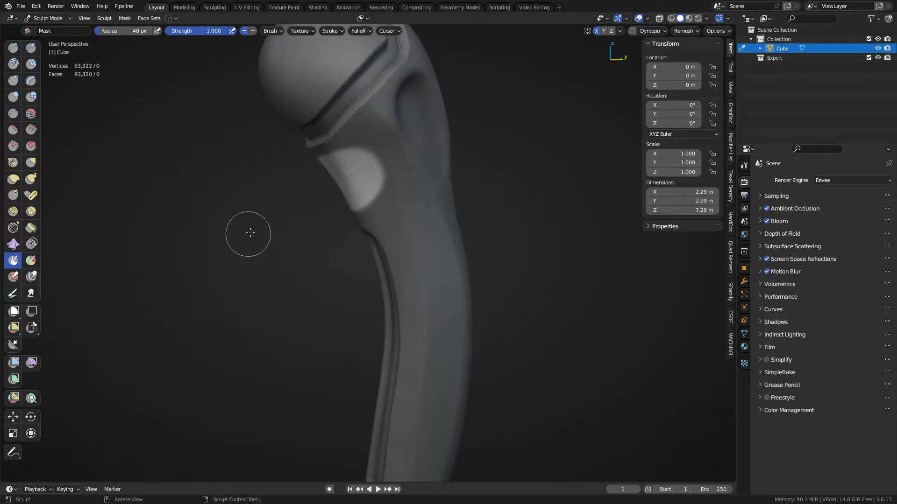
- Carve a recess into the unmasked patch below the collar with the Draw brush at a radius of 80 px
left_click(13, 48)
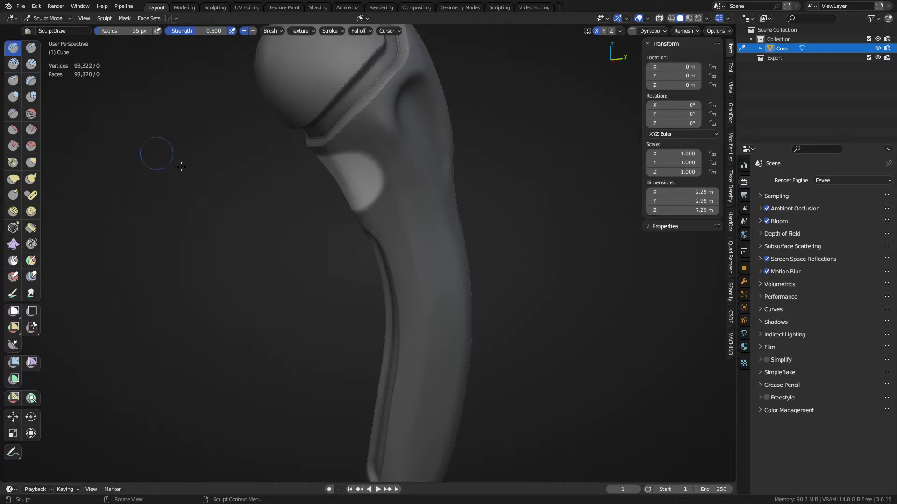
mouse_move(160, 150)
middle_mouse_down()
mouse_move(464, 154)
mouse_move(352, 181)
mouse_move(377, 197)
middle_mouse_up()
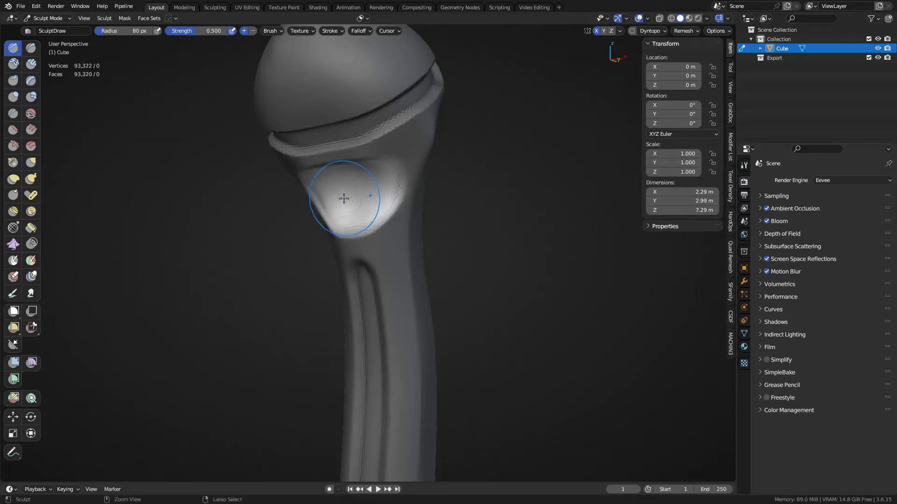
middle_click_drag(365, 177, 314, 246)
mouse_move(398, 212)
middle_mouse_down("ctrl")
mouse_move(393, 262)
mouse_move(318, 200)
middle_mouse_up("ctrl")
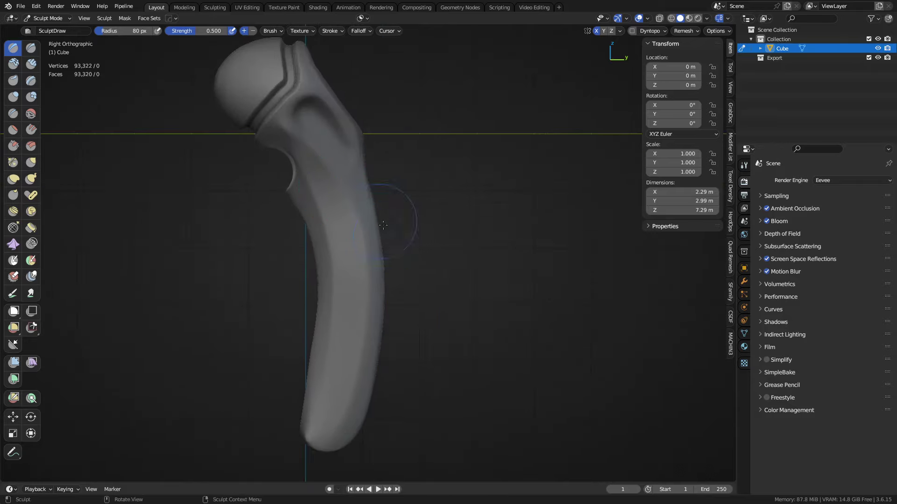
mouse_move(403, 256)
middle_mouse_down("shift")
mouse_move(419, 196)
mouse_move(380, 220)
mouse_move(344, 220)
mouse_move(344, 207)
mouse_move(400, 191)
mouse_move(430, 206)
mouse_move(491, 208)
mouse_move(456, 227)
middle_mouse_up("shift")
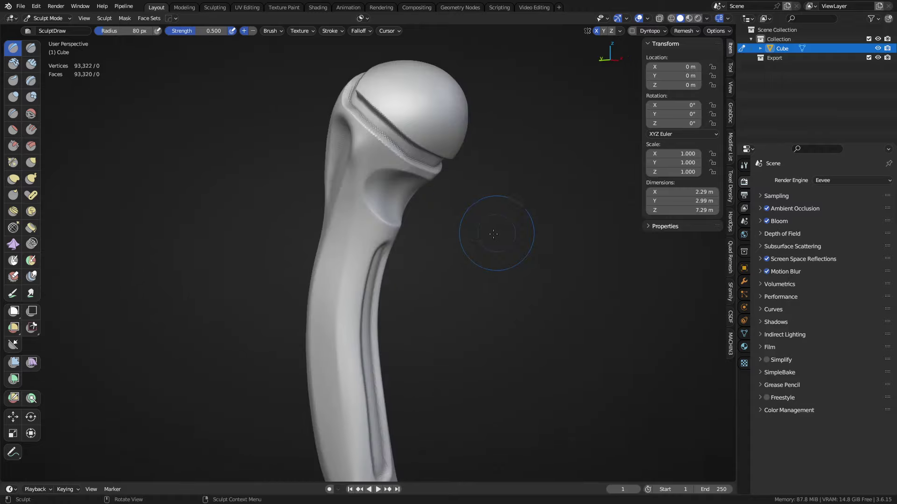
- Deepen and even out the recess below the collar with further 80 px Draw brush strokes
mouse_move(423, 269)
middle_mouse_down()
mouse_move(394, 244)
mouse_move(413, 214)
middle_mouse_up()
mouse_move(397, 170)
left_mouse_down()
mouse_move(385, 164)
mouse_move(407, 159)
left_mouse_up()
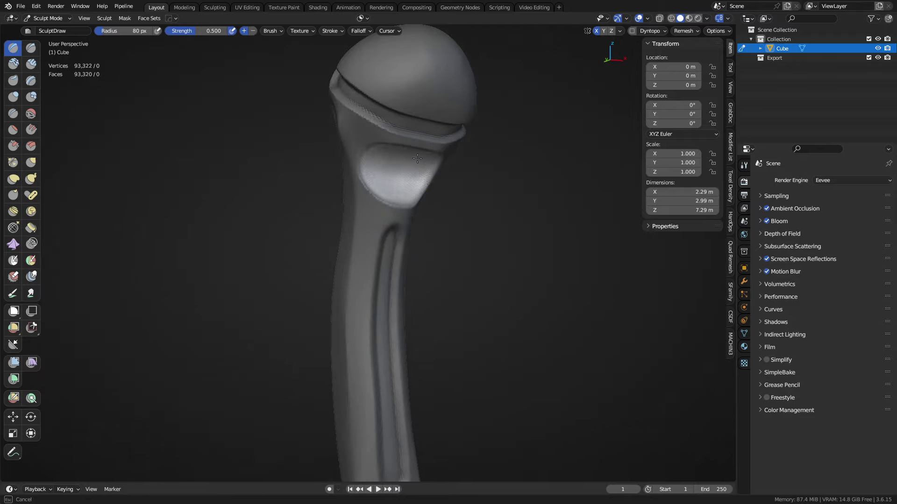
mouse_move(378, 171)
middle_mouse_down()
mouse_move(453, 225)
mouse_move(454, 207)
mouse_move(400, 240)
middle_mouse_up()
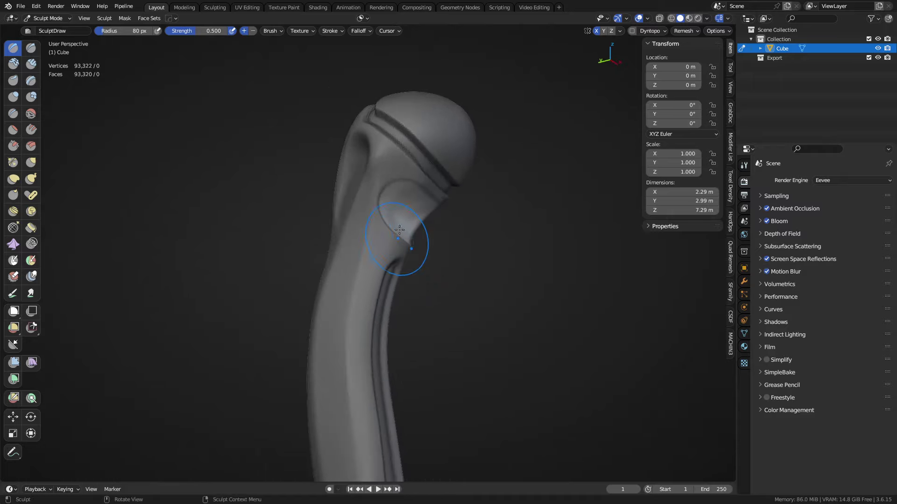
mouse_move(406, 215)
left_mouse_down()
mouse_move(420, 226)
mouse_move(401, 221)
left_mouse_up()
scroll(406, 213, "up", 2)
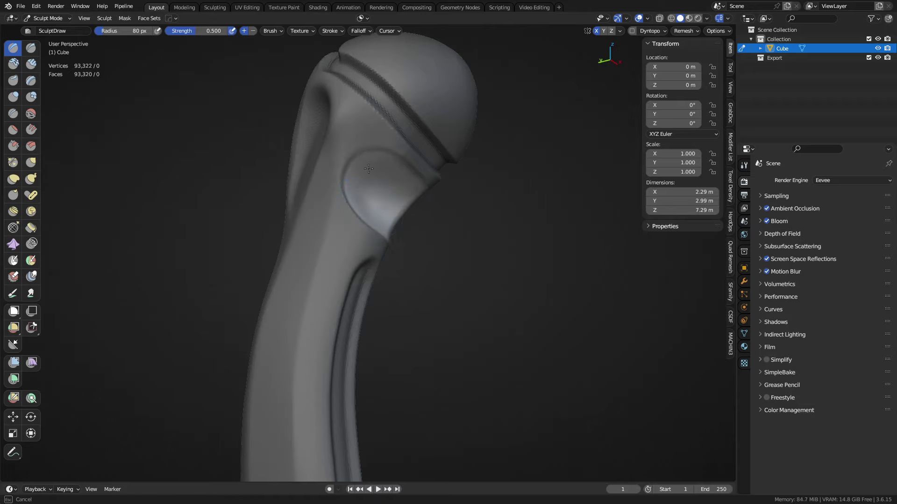
mouse_move(388, 227)
middle_mouse_down()
mouse_move(373, 254)
mouse_move(382, 225)
middle_mouse_up()
left_click_drag(356, 217, 362, 228, "ctrl")
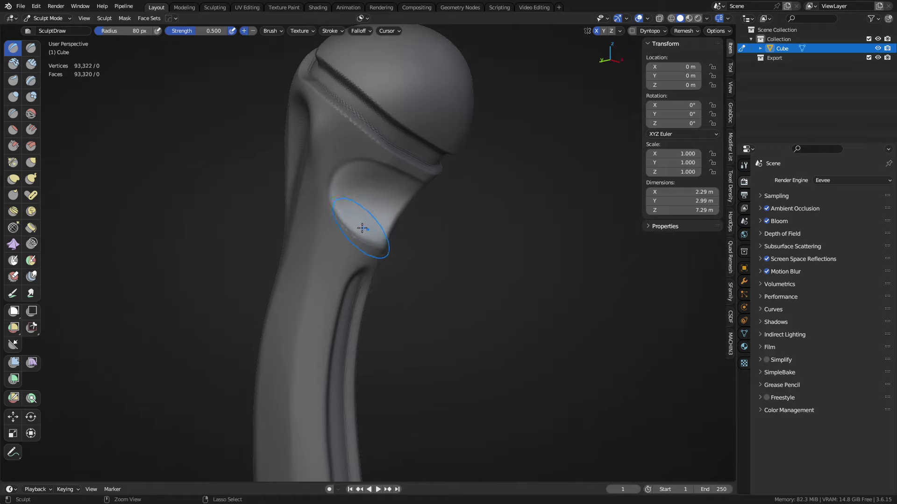
- Voxel remesh the leg and clear the mask around the recess
key("ctrl+r")
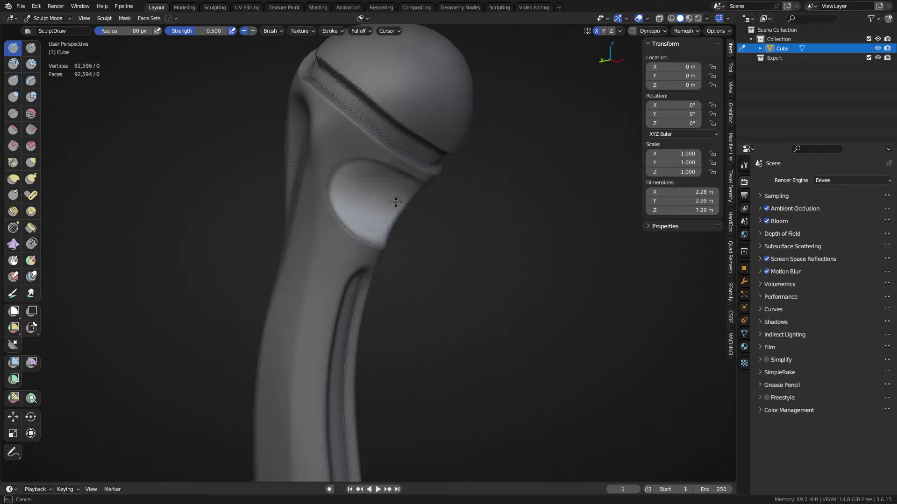
mouse_move(374, 190)
middle_mouse_down()
mouse_move(366, 206)
mouse_move(330, 204)
mouse_move(308, 260)
mouse_move(356, 243)
mouse_move(334, 196)
mouse_move(341, 188)
middle_mouse_up()
mouse_move(331, 219)
middle_mouse_down()
mouse_move(396, 214)
mouse_move(390, 199)
mouse_move(386, 236)
mouse_move(365, 237)
mouse_move(374, 225)
middle_mouse_up()
scroll(385, 230, "up", 1)
key("a")
left_click(426, 226)
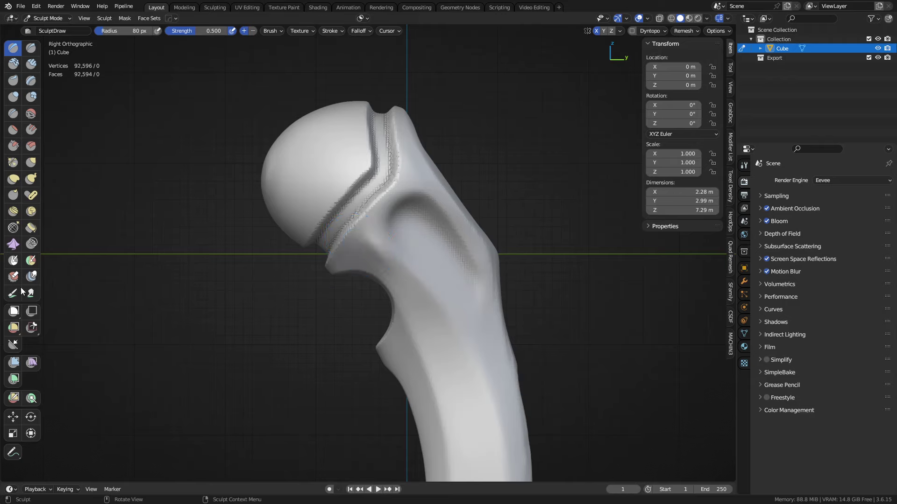
- Switch to the Mask brush and set its radius to 24 px for masking the ball's edge, keeping Projected falloff
left_click(14, 261)
left_click(358, 31)
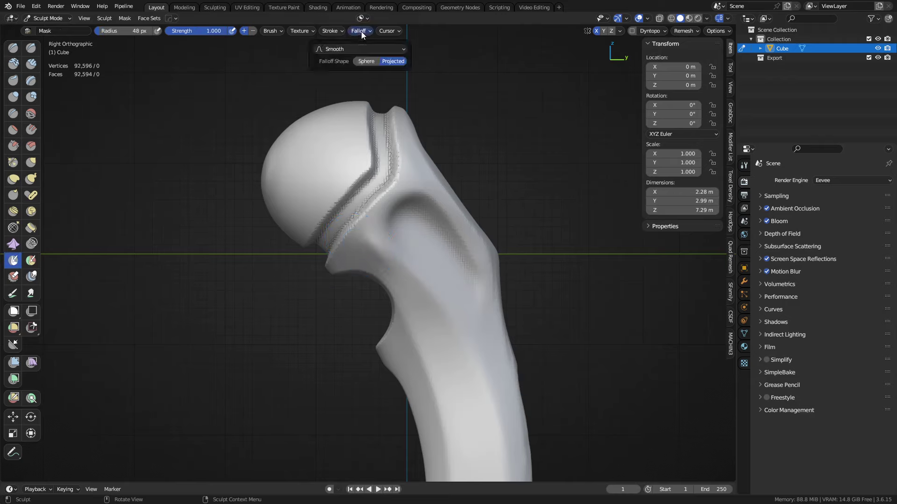
key("f")
left_click(337, 208)
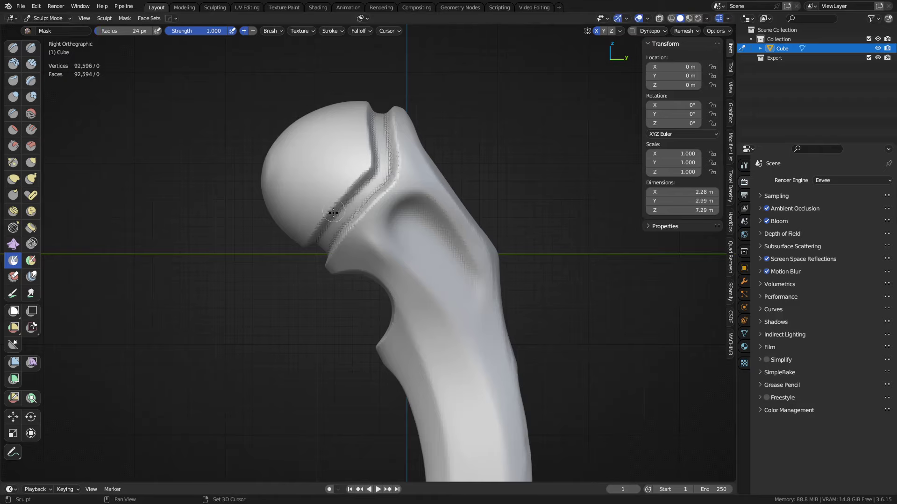
middle_click_drag(323, 231, 323, 243, "shift")
left_click_drag(293, 257, 353, 183)
key("ctrl+z")
key("ctrl+z")
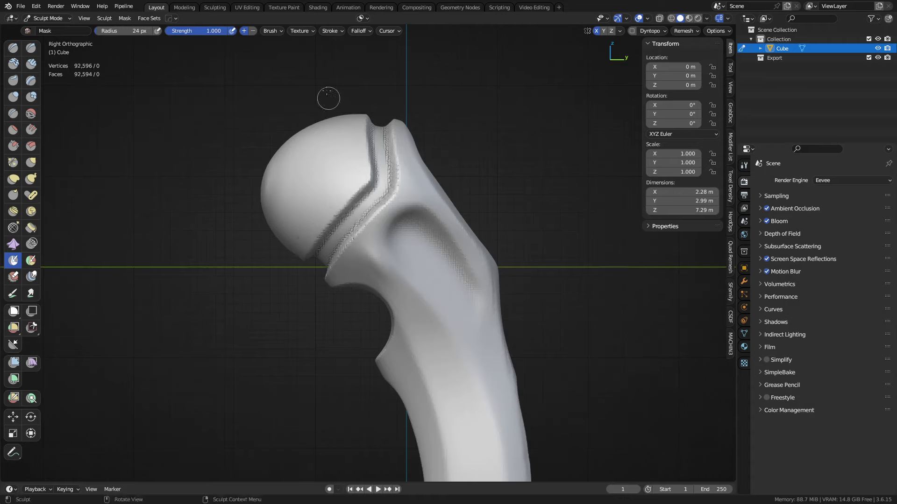
- Adjust the Mask brush's stroke settings and mask an angled band across the ball, parallel to the collar groove
left_click(328, 31)
left_click(283, 164)
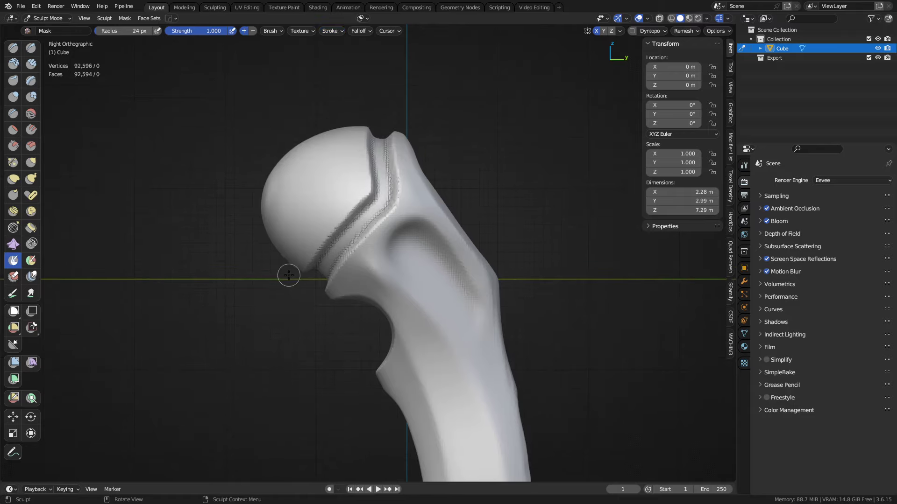
left_click_drag(288, 275, 350, 194)
mouse_move(291, 275)
left_mouse_down()
mouse_move(349, 194)
mouse_move(354, 112)
left_mouse_up()
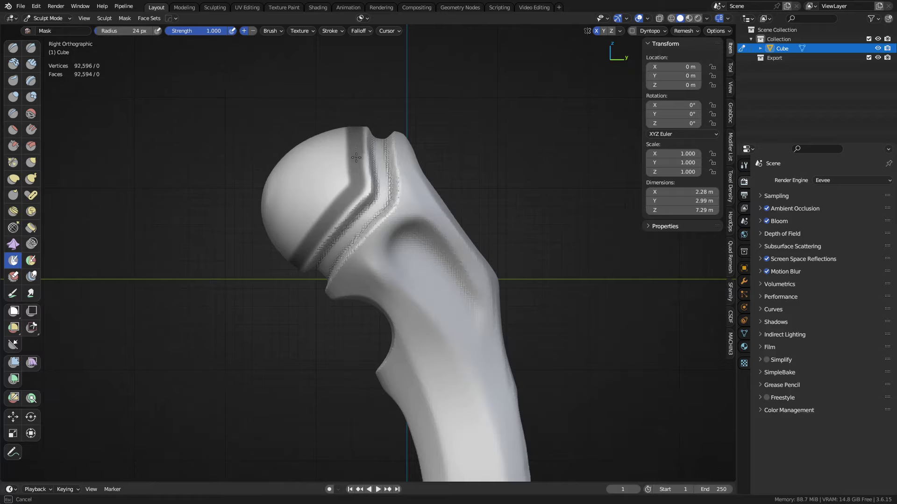
left_click_drag(355, 180, 332, 221)
mouse_move(308, 269)
left_mouse_down("ctrl")
mouse_move(368, 187)
mouse_move(360, 209)
mouse_move(382, 185)
left_mouse_up("ctrl")
key("ctrl+z")
- Invert the mask and sink the angled band on the ball with the Inflate mesh filter at strength -0.045
key("a")
left_click(312, 242)
left_click(14, 364)
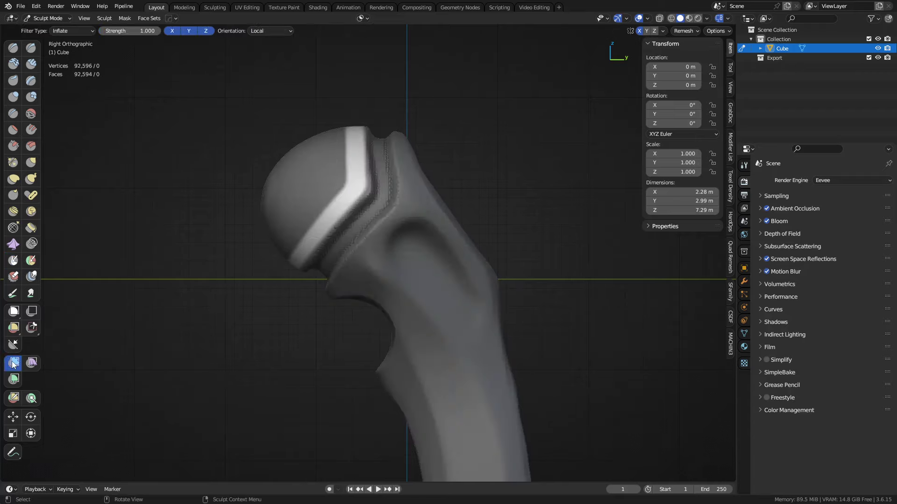
left_click_drag(318, 214, 322, 252)
middle_click_drag(322, 251, 418, 264)
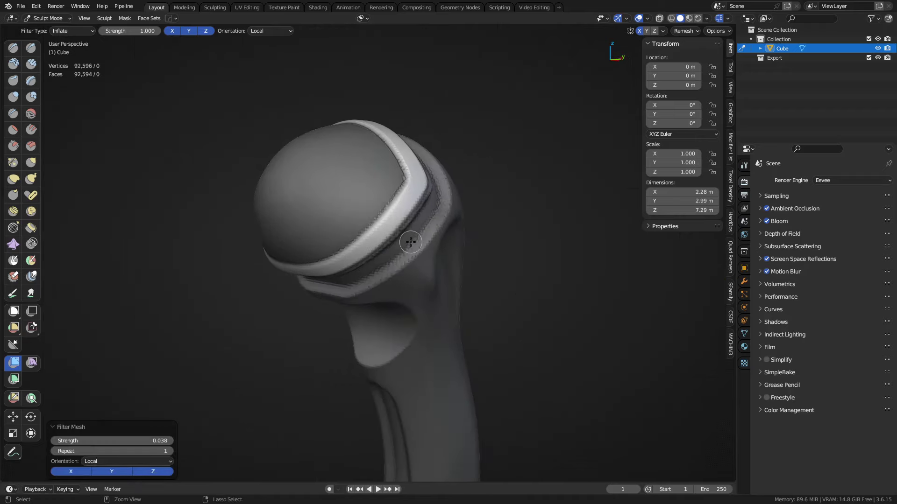
left_click_drag(410, 241, 384, 239)
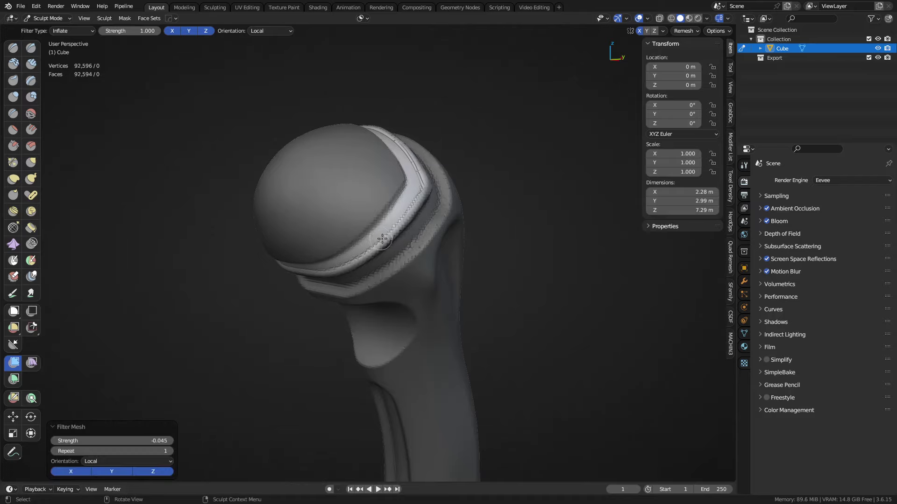
key("a")
left_click(405, 240)
middle_click_drag(406, 241, 346, 255)
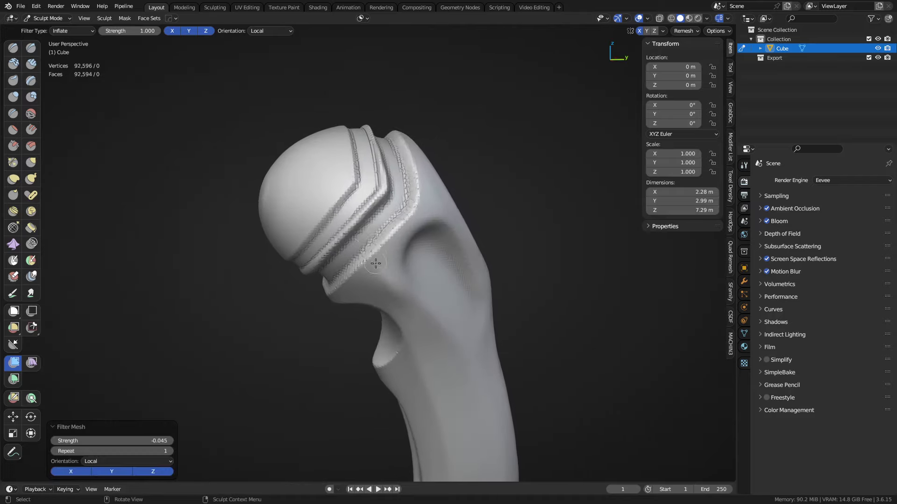
key("ctrl+z")
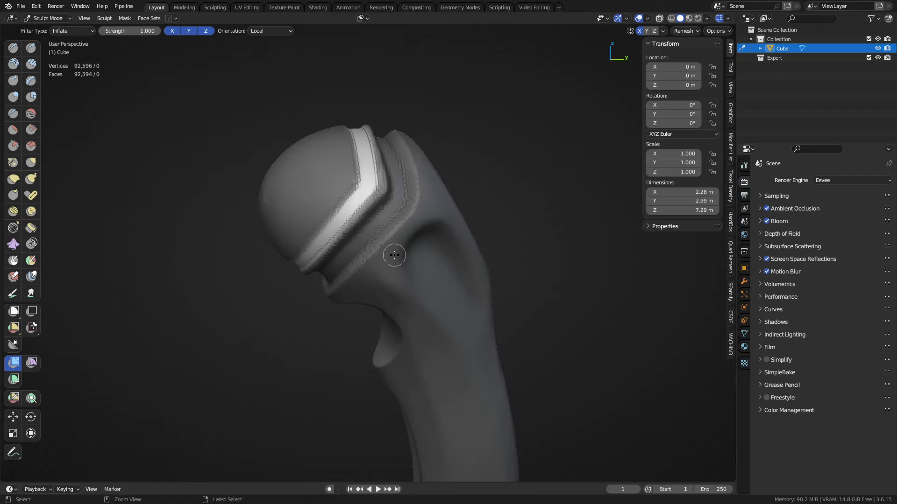
key("ctrl+z")
- Narrow the unmasked angled band on the ball with 24 px Mask brush strokes along its ball-side edge in right view
middle_click_drag(393, 258, 370, 250, "alt")
left_click(19, 263)
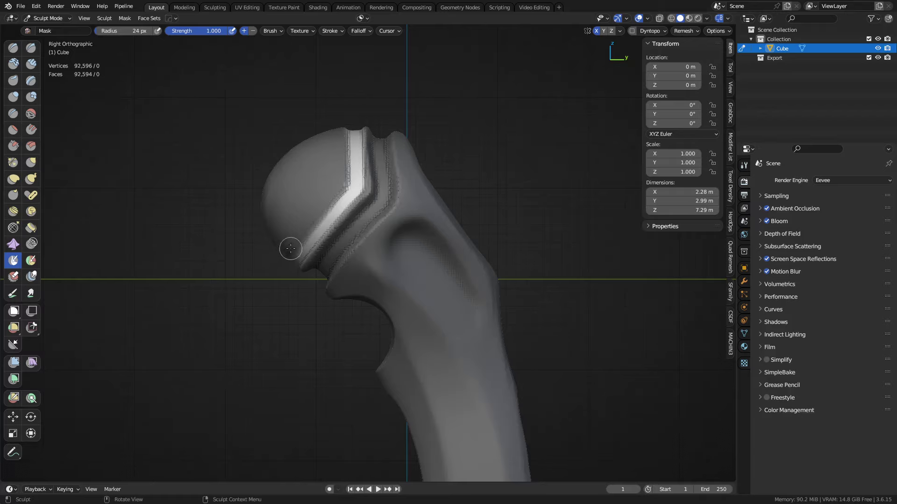
mouse_move(291, 249)
left_mouse_down()
mouse_move(338, 197)
mouse_move(301, 244)
left_mouse_up()
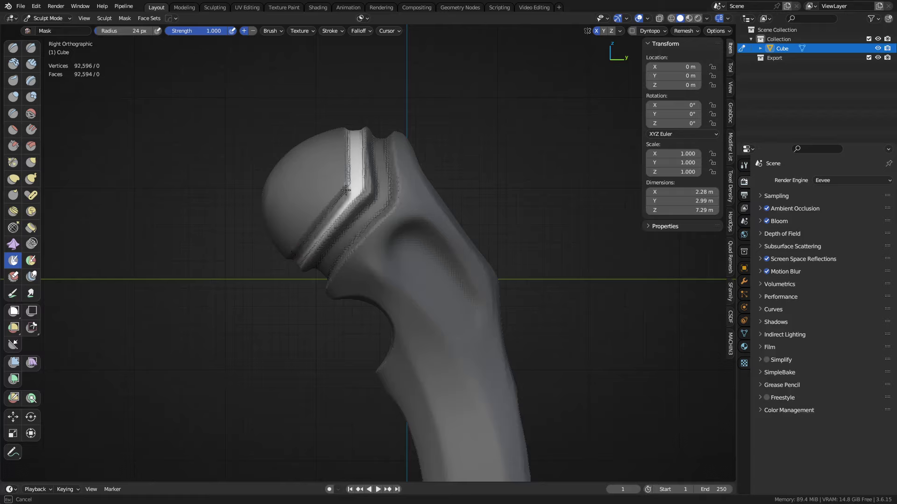
left_click_drag(348, 143, 325, 195)
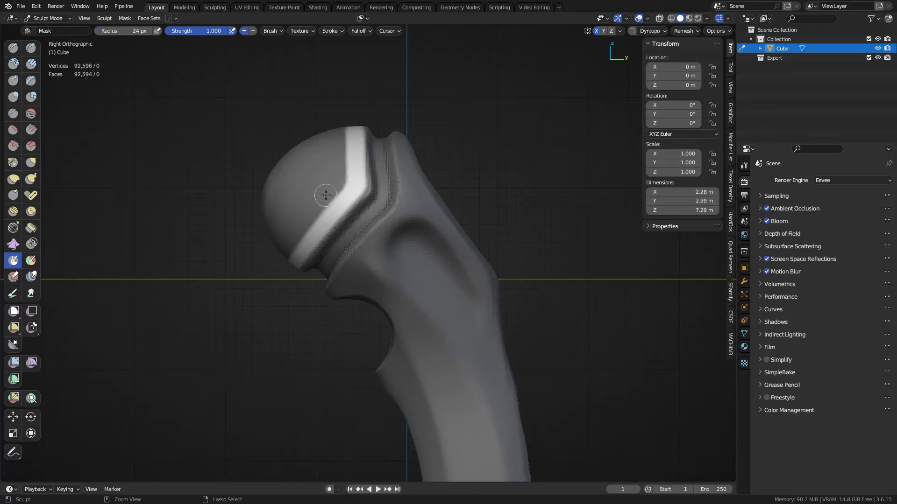
left_click_drag(280, 271, 320, 214)
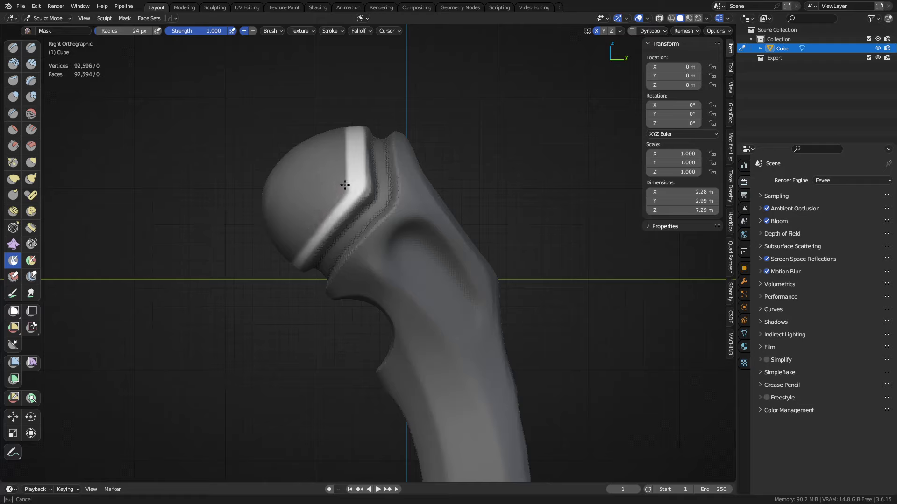
left_click_drag(347, 182, 348, 144)
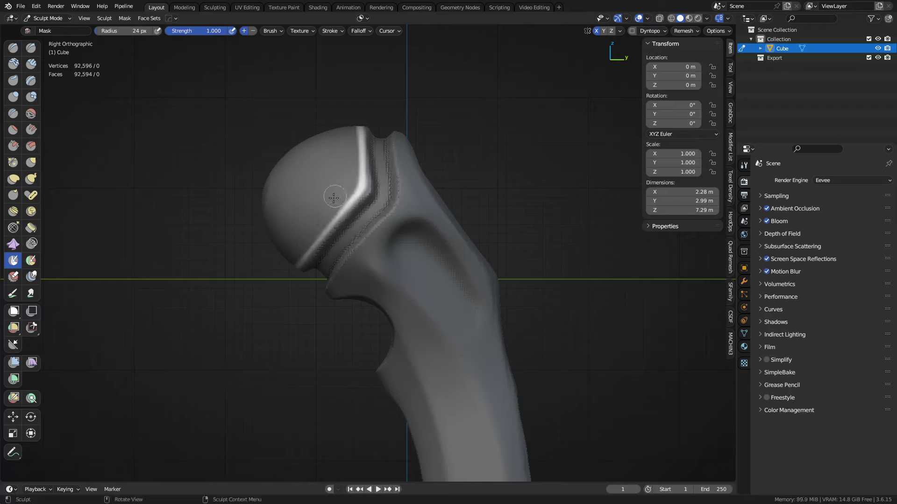
- Try the Inflate mesh filter with the band's mask inverted, undo it, and invert the mask back
key("a")
left_click(267, 212)
left_click(15, 361)
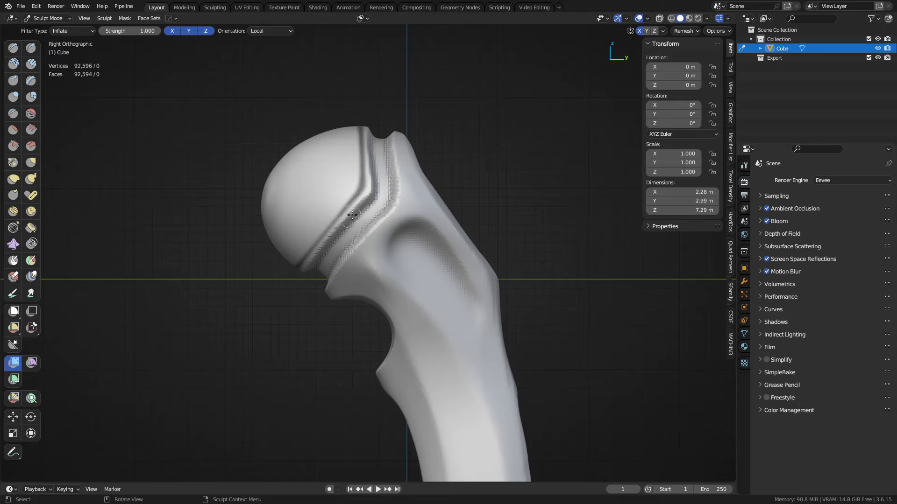
left_click_drag(335, 227, 322, 228)
key("ctrl+z")
left_click(14, 260)
key("ctrl+i")
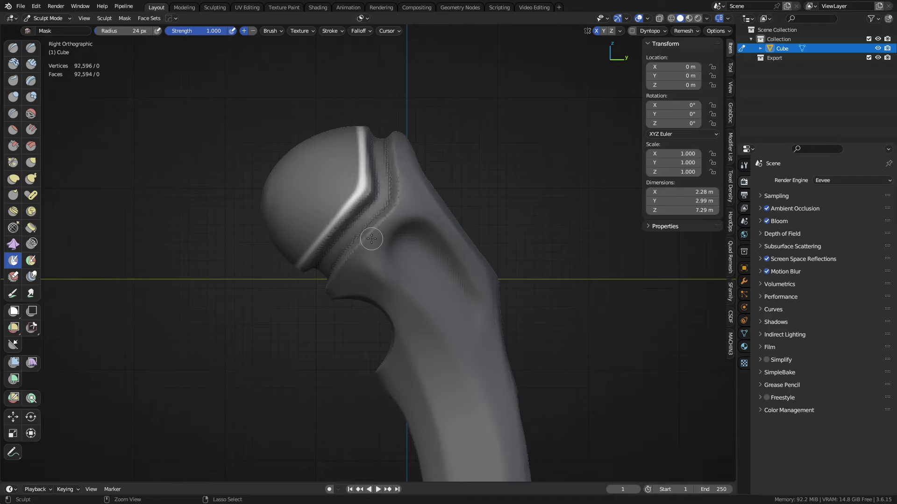
- Try to sink the narrowed band on the ball with the Inflate mesh filter at strength -0.072 and inspect the groove up close
left_click(16, 359)
left_click_drag(338, 206, 321, 210)
scroll(346, 219, "up", 6)
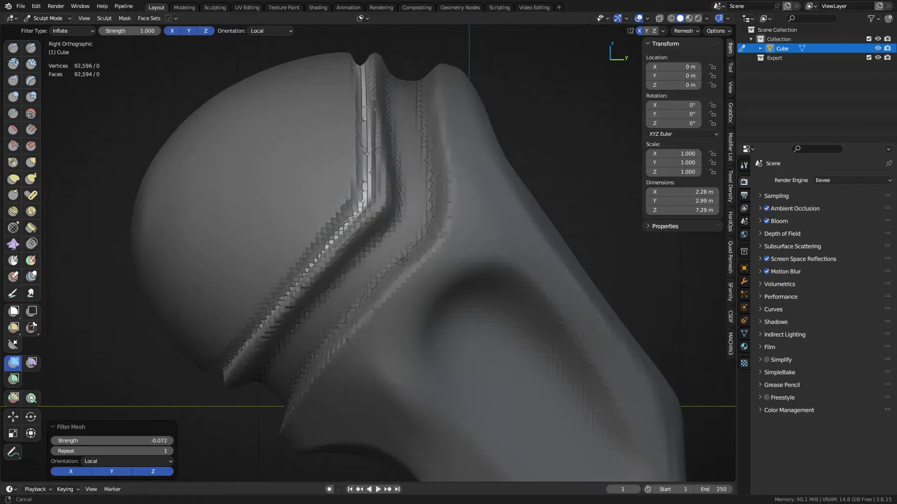
middle_click_drag(375, 226, 376, 248)
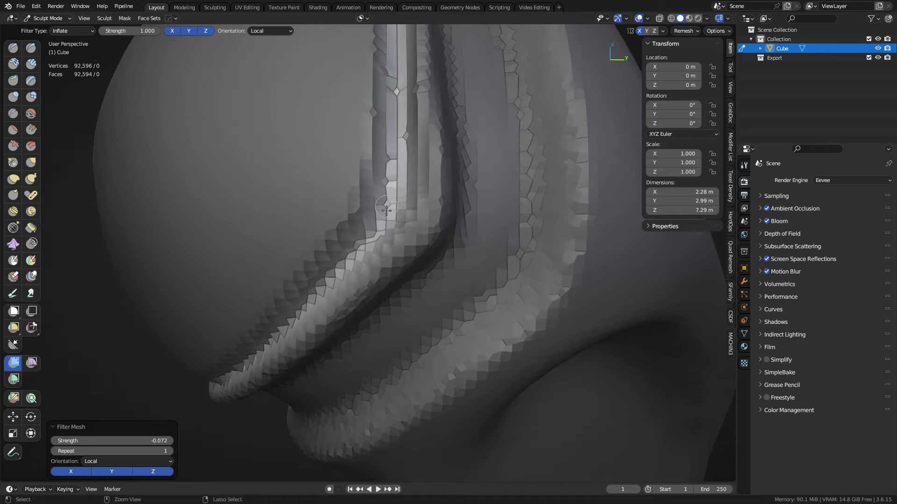
scroll(387, 210, "down", 3)
middle_click_drag(377, 246, 366, 231)
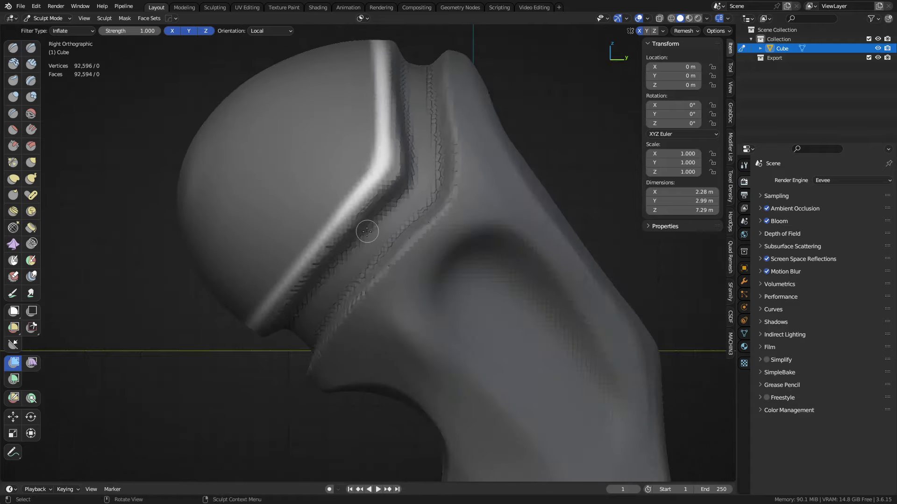
- Try to widen the lower stretch of the unmasked band with the Mask brush, and undo the stroke
key("m")
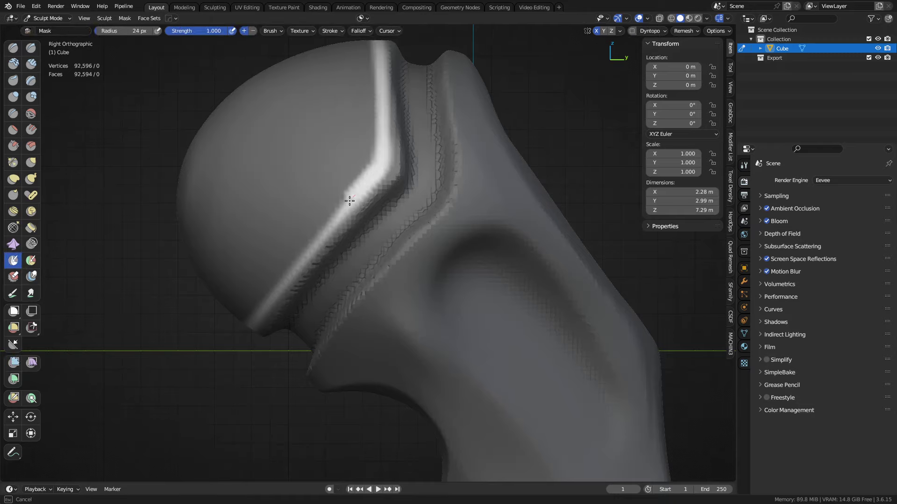
left_click_drag(282, 281, 240, 334, "ctrl")
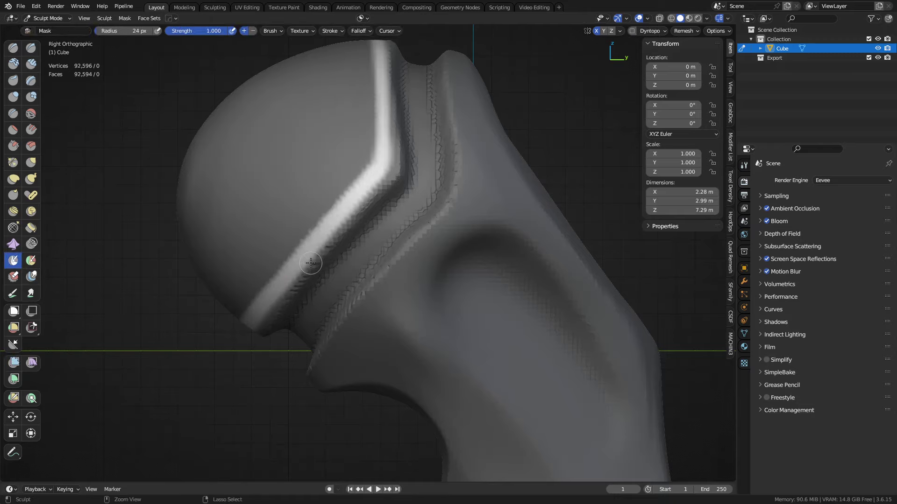
key("ctrl+z")
- Enlarge the Mask brush's radius to 51 px and clear the mask from the whole model
scroll(306, 267, "down", 3)
key("f")
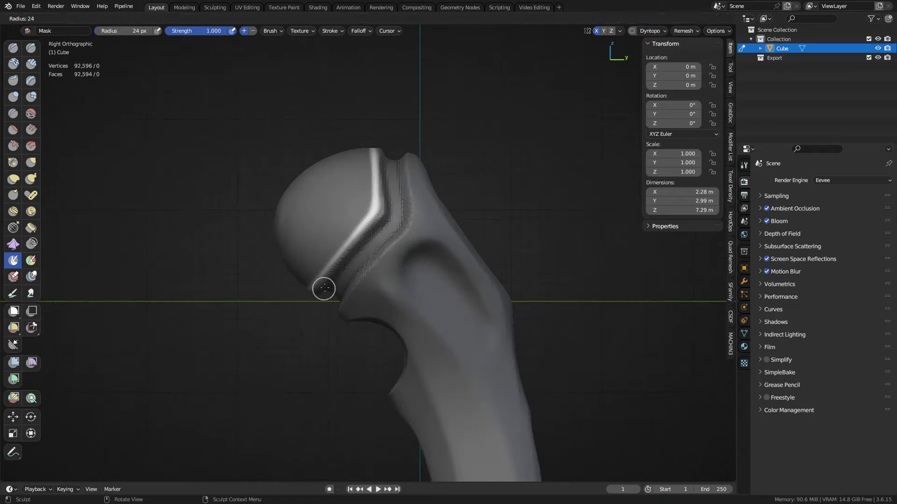
left_click(335, 265)
key("a")
left_click(382, 285)
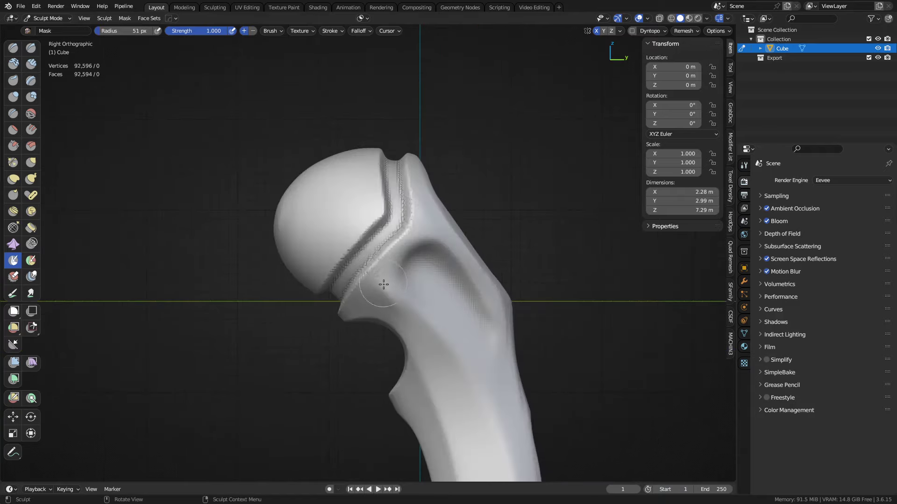
- Try masking the lower leg's outer edge in front view with the 51 px Mask brush, and undo the stroke
middle_click_drag(382, 284, 311, 121, "shift")
scroll(312, 120, "down", 2)
mouse_move(352, 274)
middle_mouse_down()
mouse_move(451, 271)
mouse_move(477, 231)
mouse_move(549, 244)
mouse_move(450, 219)
mouse_move(379, 234)
middle_mouse_up()
mouse_move(381, 153)
left_mouse_down()
mouse_move(371, 180)
mouse_move(375, 244)
left_mouse_up()
key("ctrl+z")
- Set the Mask brush's radius to 31 px and try freehand mask strokes down the lower leg's outer edge
key("f")
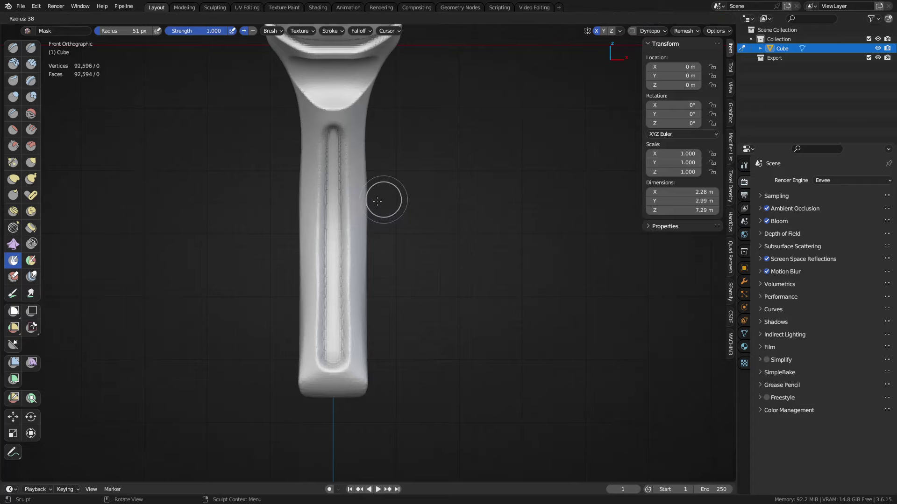
left_click(398, 200)
mouse_move(376, 165)
left_mouse_down()
mouse_move(368, 149)
mouse_move(368, 212)
left_mouse_up()
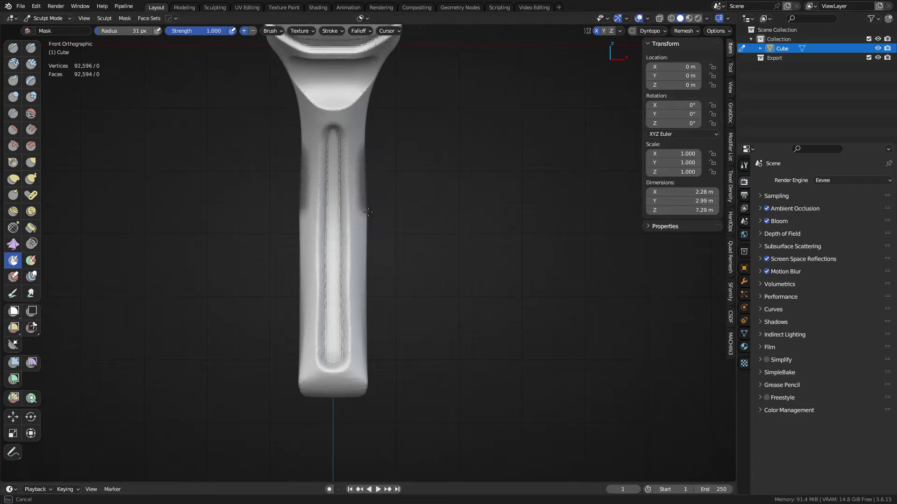
mouse_move(368, 169)
left_mouse_down()
mouse_move(368, 275)
mouse_move(366, 195)
left_mouse_up()
mouse_move(368, 276)
left_mouse_down()
mouse_move(368, 305)
mouse_move(367, 250)
mouse_move(367, 355)
mouse_move(367, 301)
left_mouse_up()
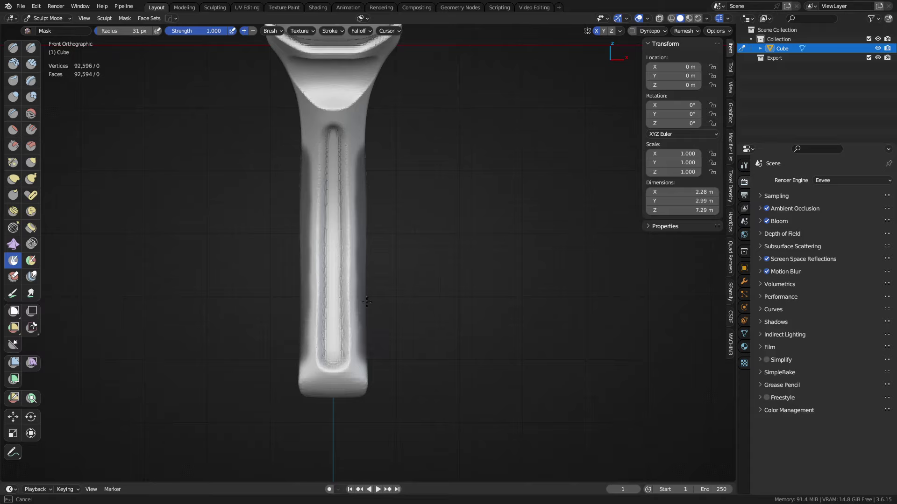
left_click_drag(367, 350, 376, 247)
- Switch the Mask brush's stroke method to Line and mask the lower leg's sides with a straight stroke along the groove's length
key("e")
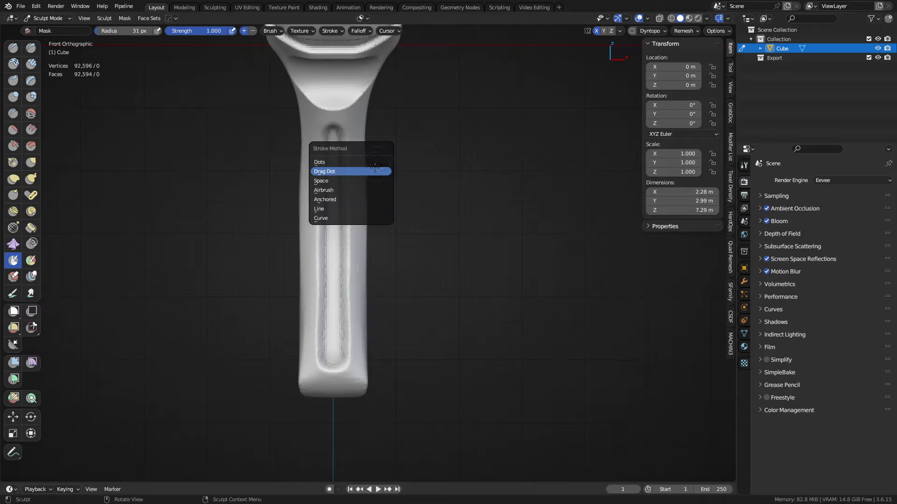
left_click(360, 209)
left_click_drag(367, 139, 367, 138)
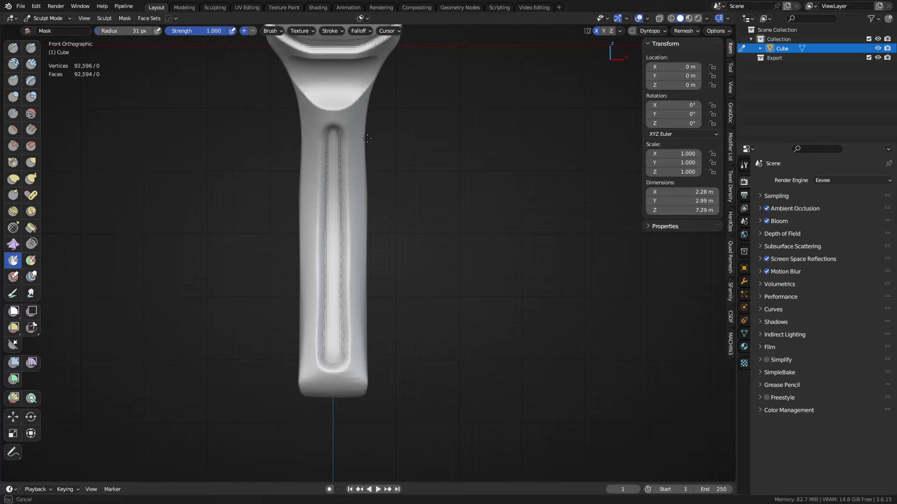
left_click_drag(369, 182, 369, 347)
key("ctrl+z")
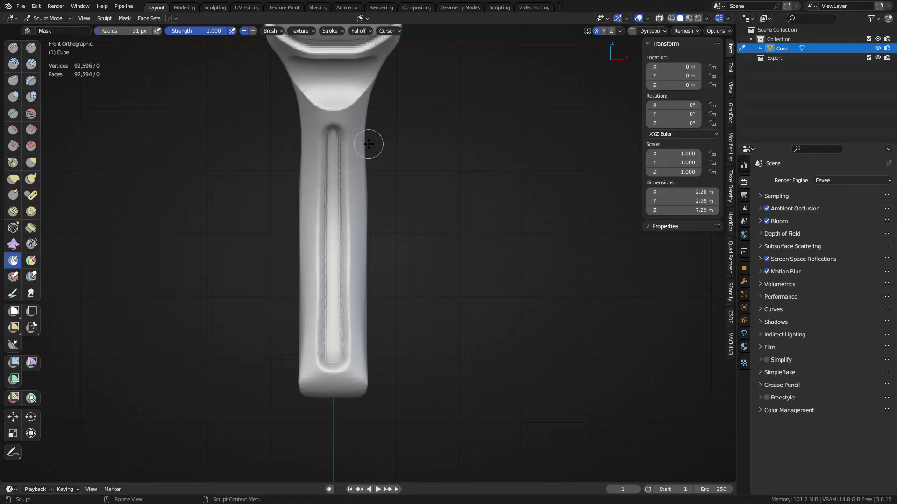
key("b")
left_click_drag(367, 143, 368, 351)
- Invert the mask so only the lower leg's side panel stays editable
middle_click_drag(405, 241, 346, 47)
mouse_move(367, 156)
middle_mouse_down()
mouse_move(330, 220)
mouse_move(377, 228)
middle_mouse_up()
key("a")
left_click(312, 229)
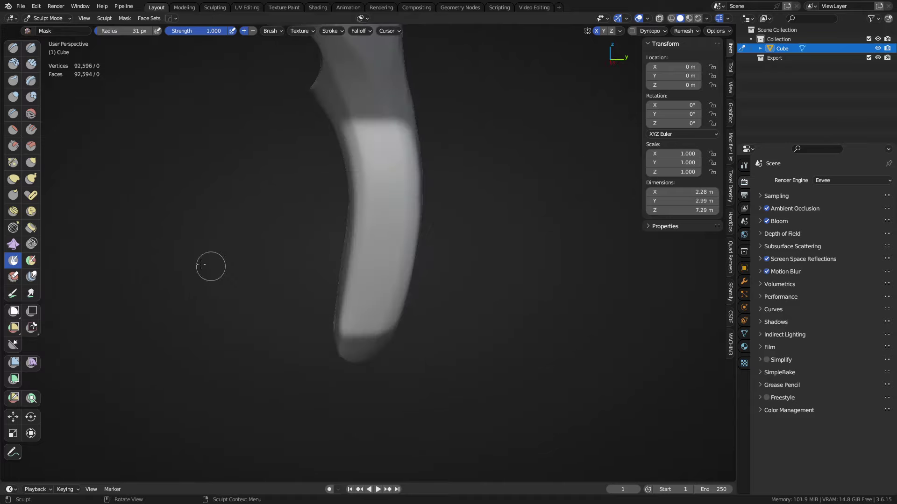
- Sculpt a shallow dent across the middle of the lower leg's side panel with the Draw brush
left_click(13, 47)
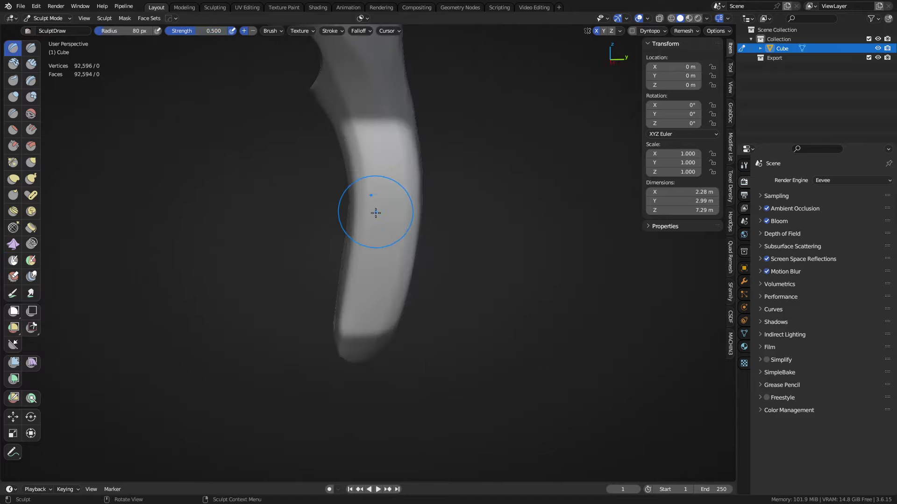
left_click_drag(378, 214, 371, 234)
mouse_move(370, 234)
middle_mouse_down()
mouse_move(472, 234)
mouse_move(425, 232)
mouse_move(440, 217)
mouse_move(401, 194)
mouse_move(365, 214)
middle_mouse_up()
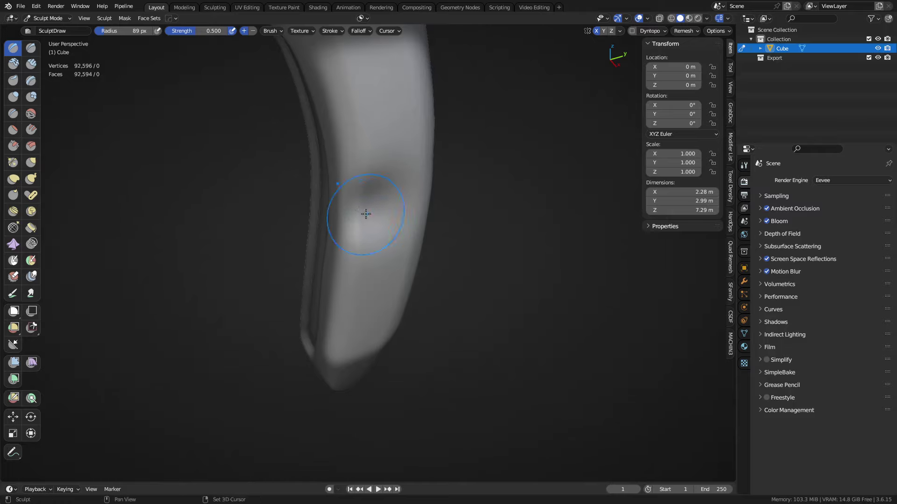
- Switch to the Flatten brush at 73 px radius and flatten the dented middle of the side panel
left_click(13, 130)
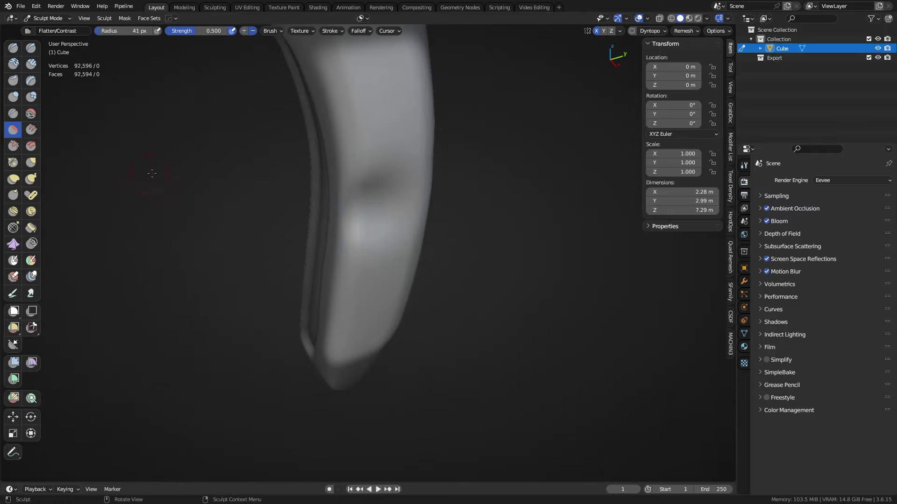
key("f")
left_click(407, 198)
mouse_move(382, 200)
left_mouse_down()
mouse_move(364, 195)
mouse_move(363, 251)
mouse_move(360, 200)
mouse_move(354, 264)
mouse_move(366, 170)
left_mouse_up()
key("ctrl+z")
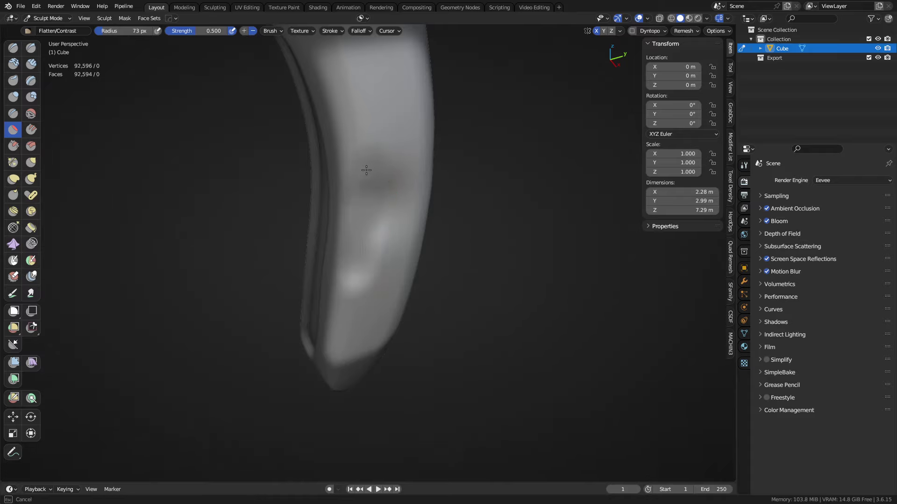
left_click_drag(361, 221, 364, 183)
left_click_drag(361, 228, 356, 122)
mouse_move(373, 250)
left_mouse_down()
mouse_move(400, 181)
mouse_move(402, 210)
mouse_move(386, 237)
left_mouse_up()
- Increase the Flatten brush's radius to 98 px and level the side panel above and around its lower ridge
mouse_move(486, 172)
middle_mouse_down()
mouse_move(562, 156)
mouse_move(448, 180)
middle_mouse_up()
key("f")
left_click(375, 214)
left_click_drag(374, 213, 363, 171)
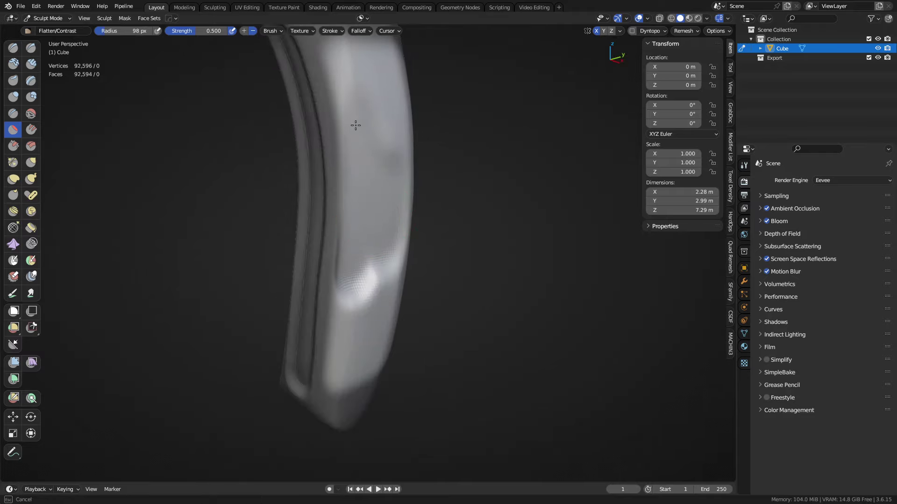
mouse_move(356, 125)
left_mouse_down()
mouse_move(380, 134)
mouse_move(398, 176)
left_mouse_up()
middle_click_drag(399, 176, 522, 196)
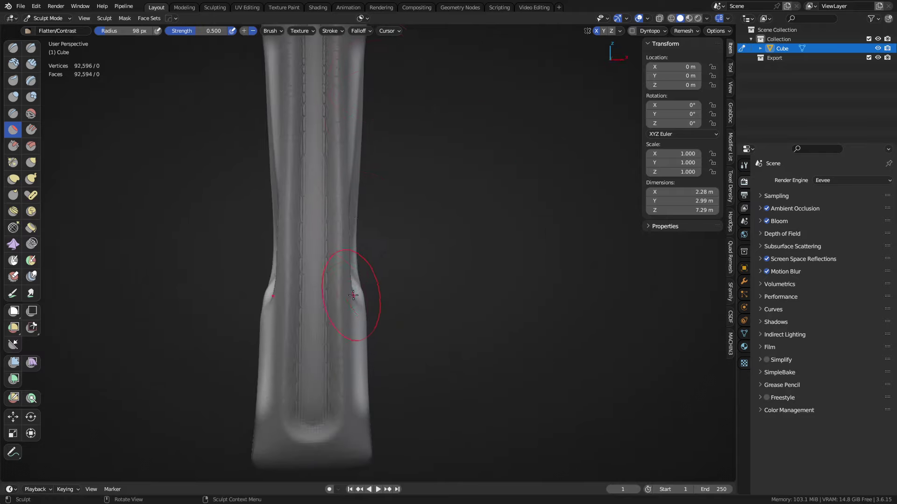
mouse_move(353, 296)
left_mouse_down()
mouse_move(345, 361)
mouse_move(355, 374)
left_mouse_up()
mouse_move(355, 374)
middle_mouse_down()
mouse_move(324, 280)
mouse_move(338, 235)
middle_mouse_up()
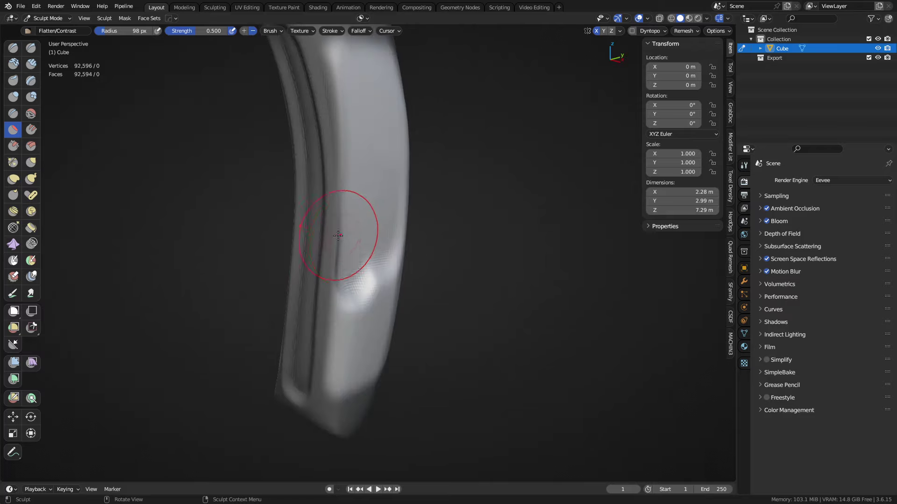
- Deepen the side panel above the ridge with the Draw brush and smooth out the dent with the Flatten brush
left_click(13, 48)
left_click_drag(366, 186, 364, 229)
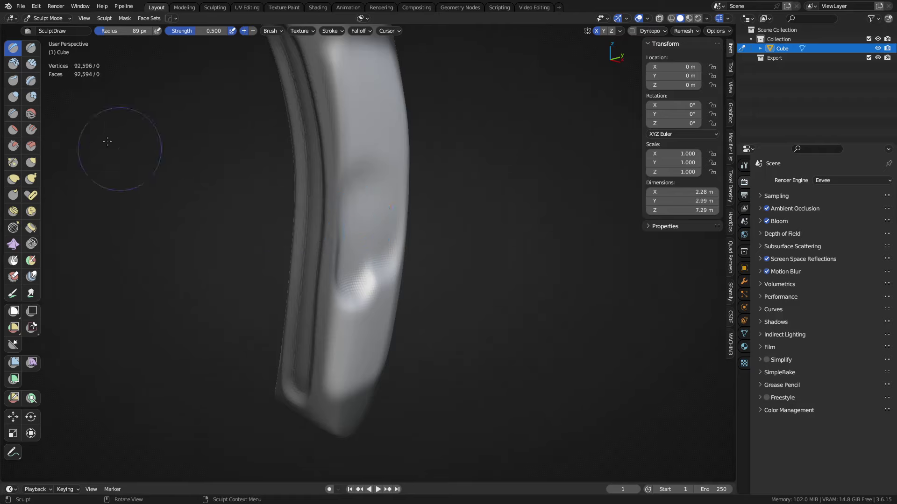
left_click(13, 129)
left_click_drag(330, 174, 370, 205)
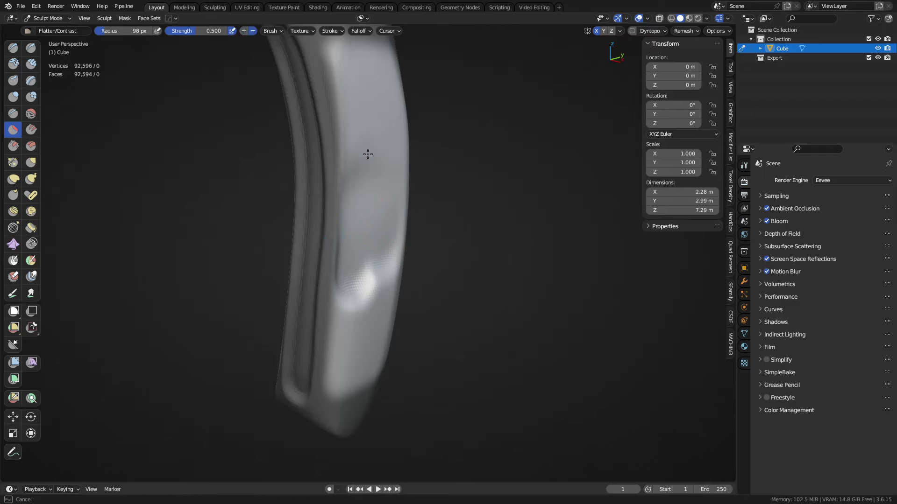
mouse_move(367, 154)
left_mouse_down()
mouse_move(339, 61)
mouse_move(334, 121)
mouse_move(343, 93)
mouse_move(410, 201)
left_mouse_up()
mouse_move(411, 200)
middle_mouse_down()
mouse_move(357, 184)
mouse_move(562, 176)
mouse_move(416, 163)
mouse_move(370, 180)
middle_mouse_up()
- Set the Flatten brush's radius to 139 px, try flattening the whole side panel, and check both sides of the leg
key("f")
left_click(388, 177)
mouse_move(382, 166)
left_mouse_down()
mouse_move(377, 150)
mouse_move(390, 169)
mouse_move(378, 182)
mouse_move(374, 154)
mouse_move(371, 318)
mouse_move(374, 166)
left_mouse_up()
key("ctrl+z")
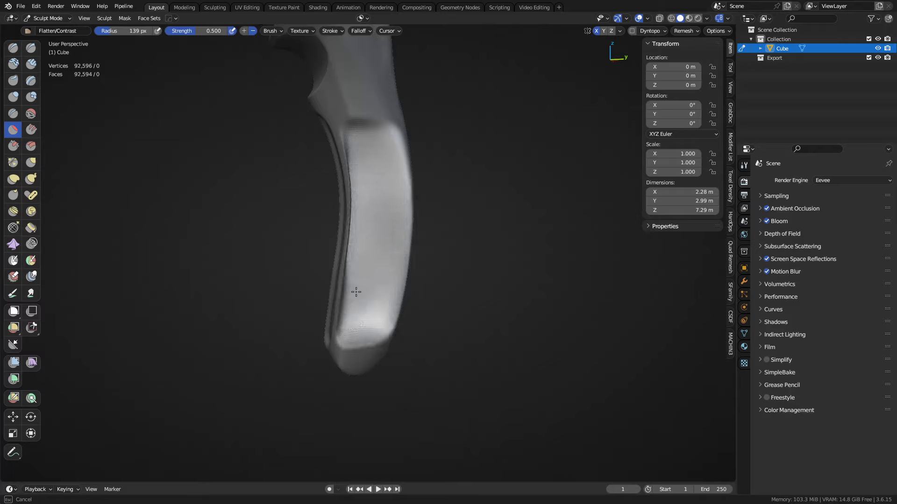
left_click_drag(356, 292, 389, 219)
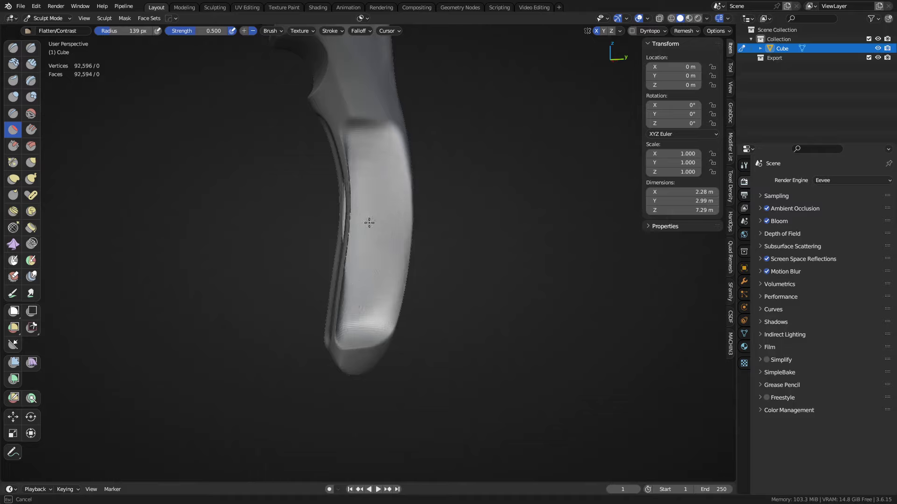
middle_click_drag(369, 222, 553, 264)
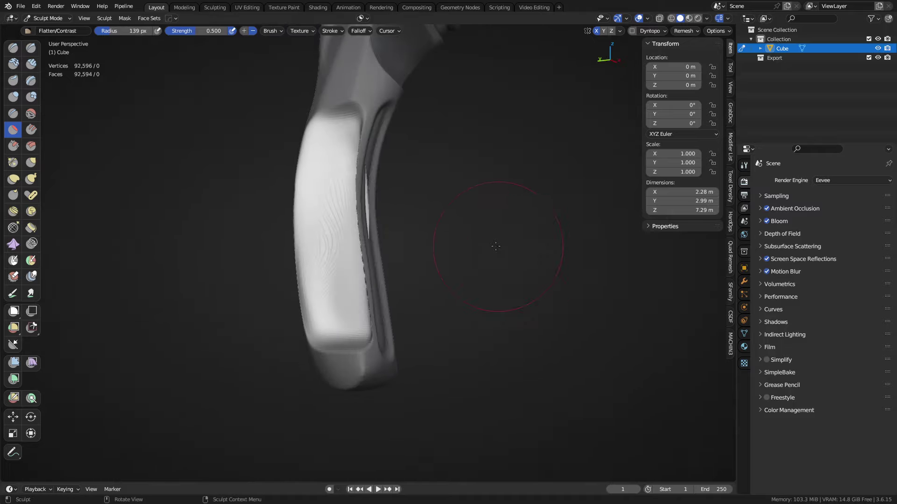
mouse_move(496, 246)
middle_mouse_down()
mouse_move(489, 287)
mouse_move(355, 248)
middle_mouse_up()
- Flatten the whole lower-leg side panel with the 139 px Flatten brush, using Original Normal and Plane, and check both sides
left_click(272, 32)
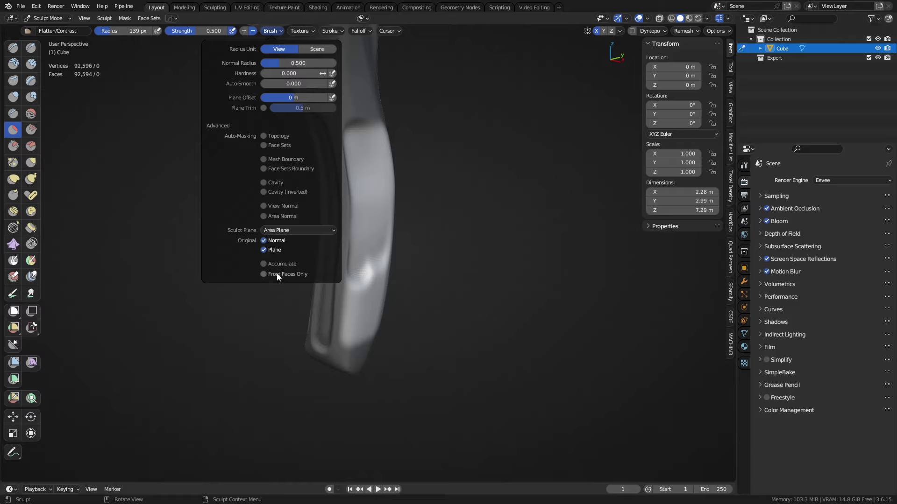
mouse_move(277, 277)
middle_mouse_down()
mouse_move(386, 246)
mouse_move(371, 181)
middle_mouse_up()
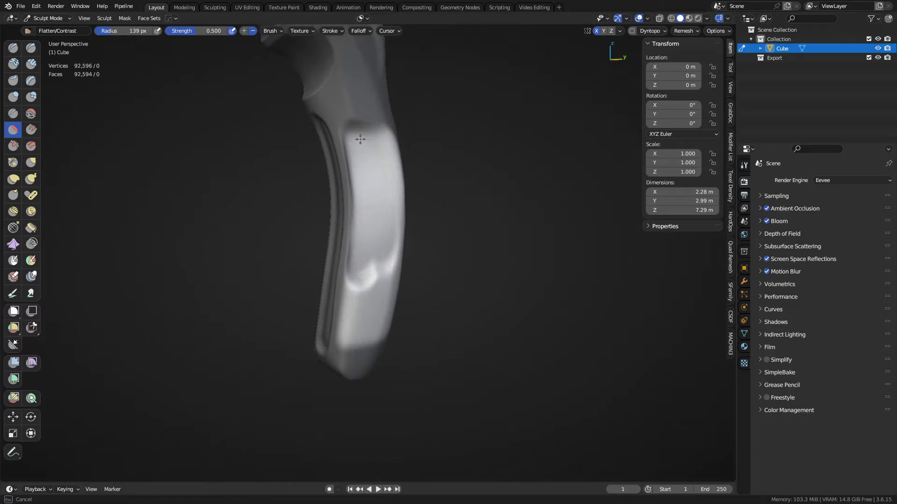
left_click_drag(377, 238, 359, 331)
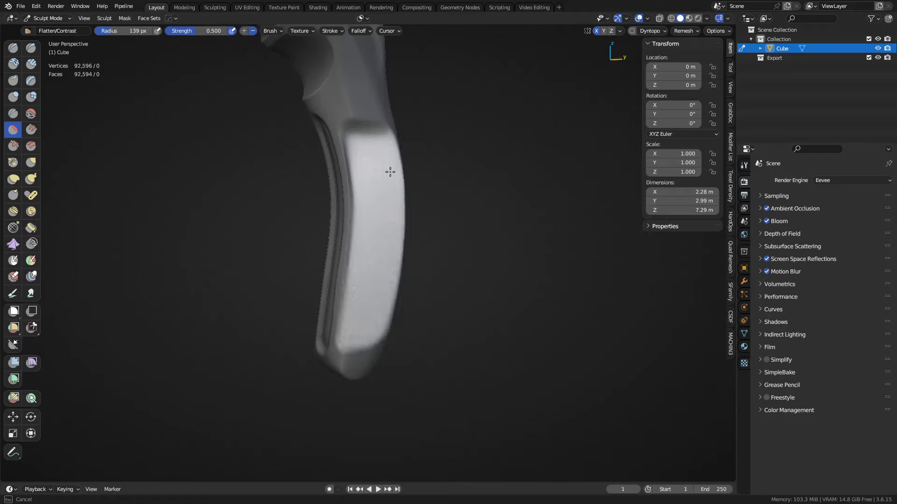
left_click_drag(390, 172, 354, 277)
mouse_move(343, 271)
middle_mouse_down()
mouse_move(422, 259)
mouse_move(481, 268)
mouse_move(302, 296)
mouse_move(369, 151)
middle_mouse_up()
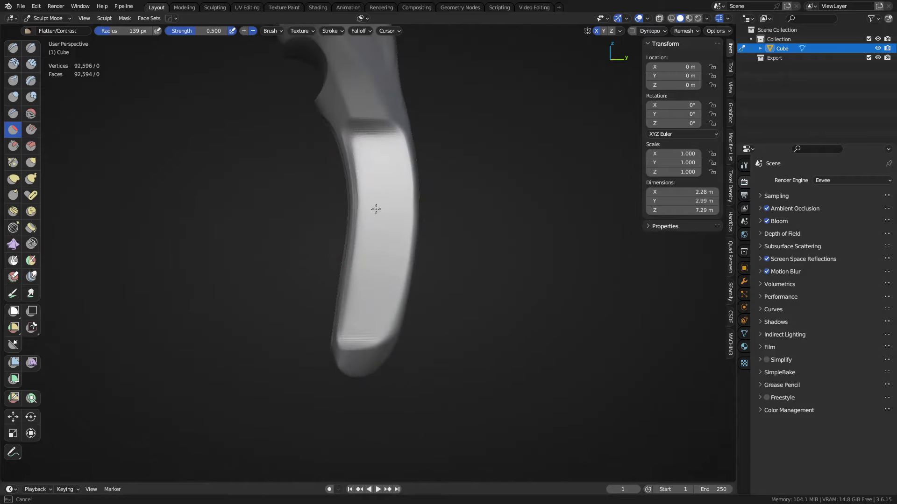
middle_click_drag(376, 231, 577, 252)
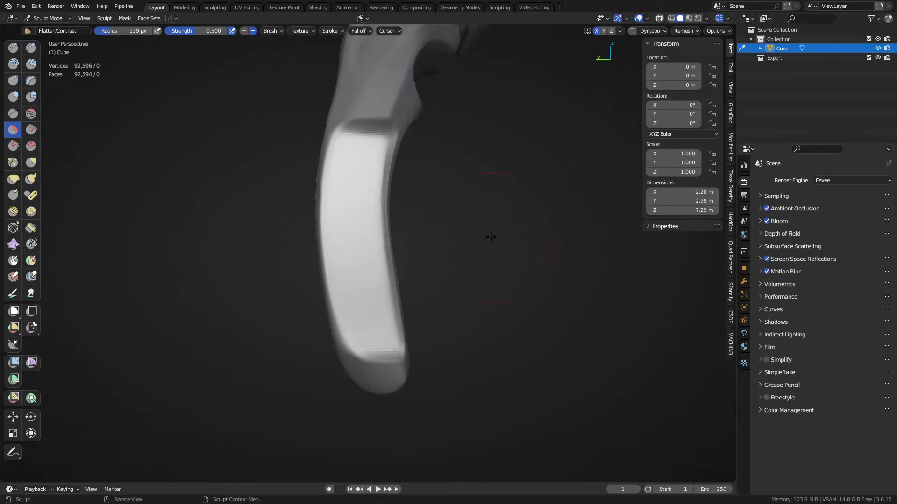
- Build up a rounded knob on the side of the leg's lower tip with the Draw brush at 87 px radius
middle_click_drag(424, 194, 453, 261, "shift")
middle_click_drag(453, 262, 422, 200)
mouse_move(417, 280)
middle_mouse_down("ctrl")
mouse_move(406, 212)
mouse_move(352, 236)
middle_mouse_up("ctrl")
middle_click_drag(476, 255, 367, 245, "alt")
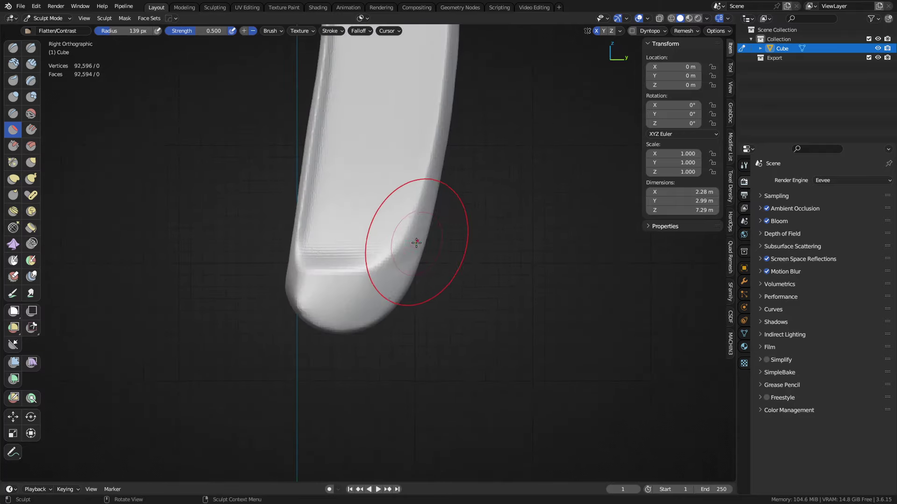
left_click(21, 52)
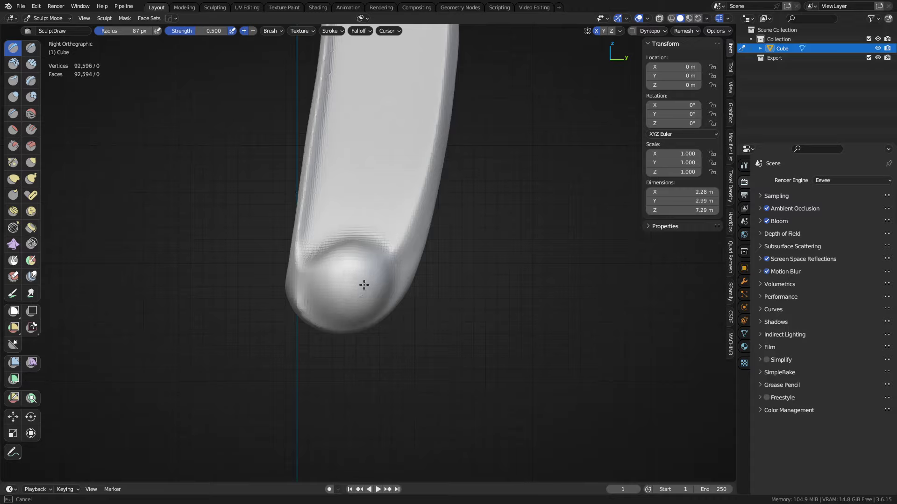
middle_click_drag(356, 273, 387, 287)
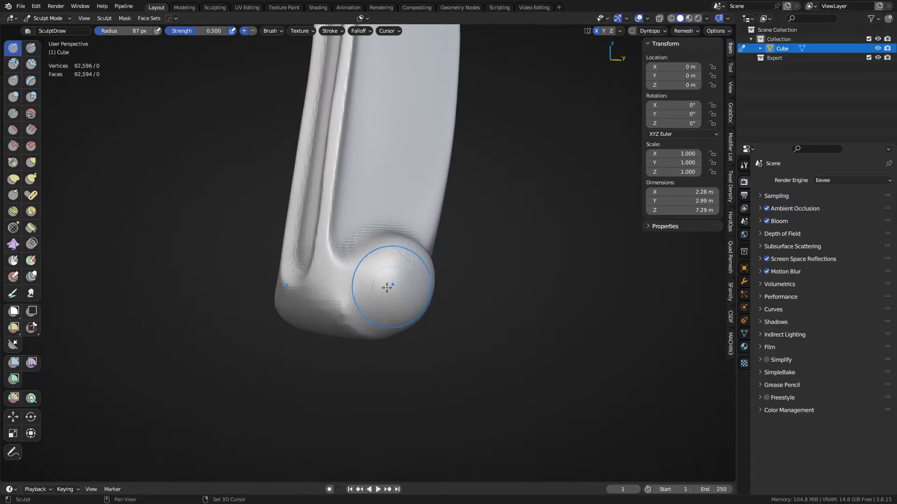
middle_click_drag(369, 333, 359, 290)
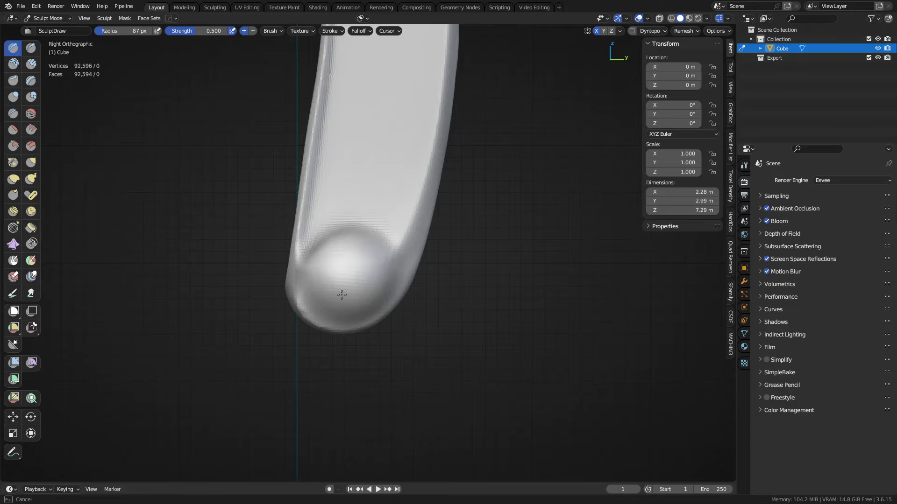
middle_click_drag(345, 282, 369, 277)
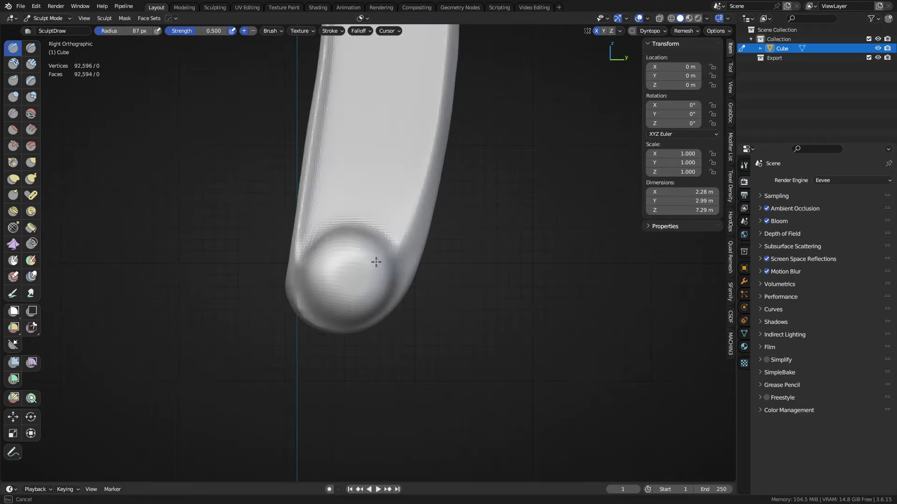
- Level the knob's outer face with the Scrape brush at 169 px radius
left_click(13, 146)
key("f")
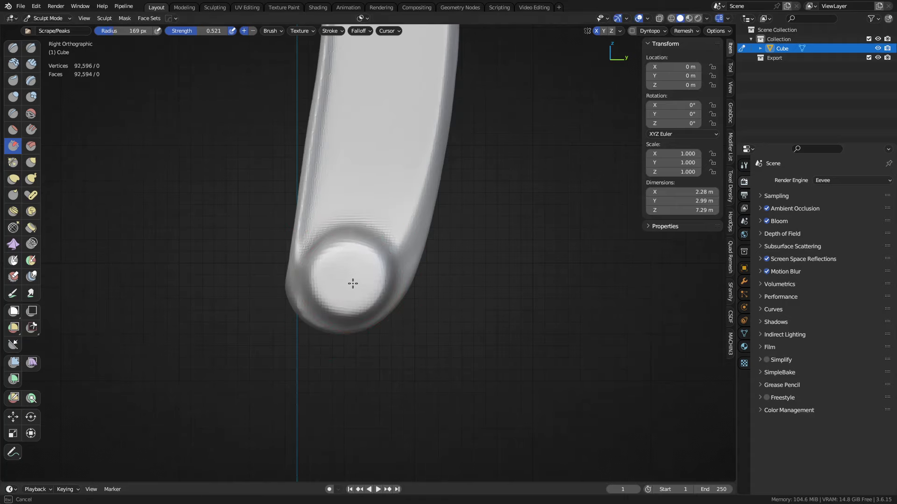
left_click_drag(347, 290, 351, 299)
mouse_move(352, 299)
middle_mouse_down()
mouse_move(514, 298)
mouse_move(348, 285)
mouse_move(360, 298)
mouse_move(378, 297)
mouse_move(369, 288)
middle_mouse_up()
- Increase the Scrape brush's radius to 217 px and scrape the knob's face further
key("f")
left_click(348, 299)
key("f")
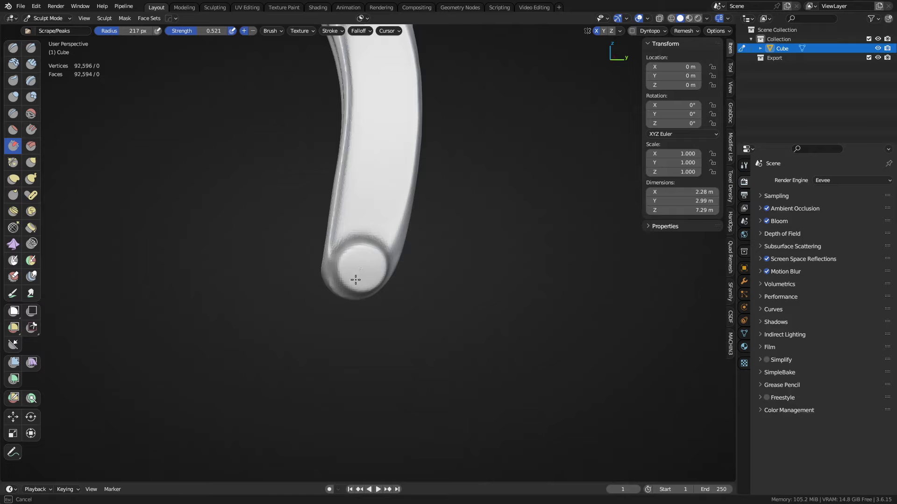
left_click_drag(364, 265, 367, 268)
mouse_move(401, 283)
middle_mouse_down()
mouse_move(455, 290)
mouse_move(486, 276)
mouse_move(367, 275)
mouse_move(345, 287)
mouse_move(360, 268)
middle_mouse_up()
mouse_move(345, 262)
left_mouse_down()
mouse_move(355, 282)
mouse_move(358, 274)
left_mouse_up()
middle_click_drag(359, 274, 367, 247, "ctrl")
left_click_drag(345, 283, 334, 277)
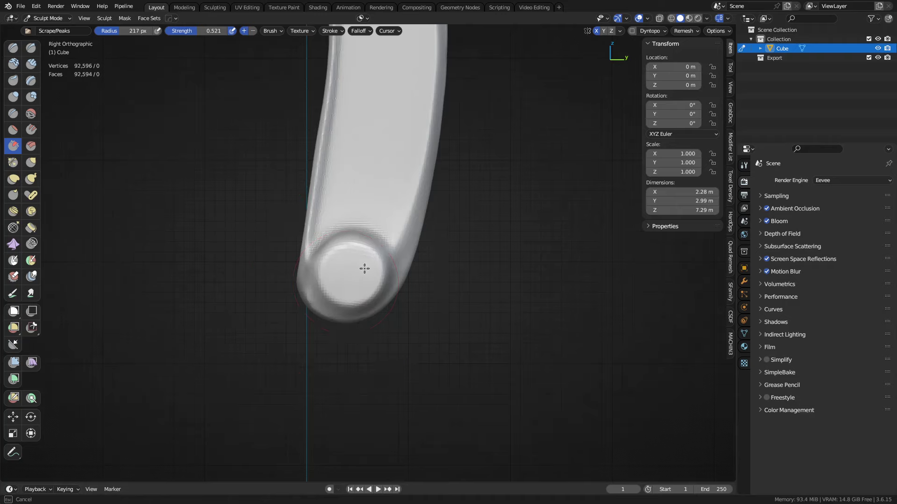
- Reduce the Scrape brush's radius to 157 px, even out the knob's flat face, and inspect its profile
key("f")
left_click(346, 261)
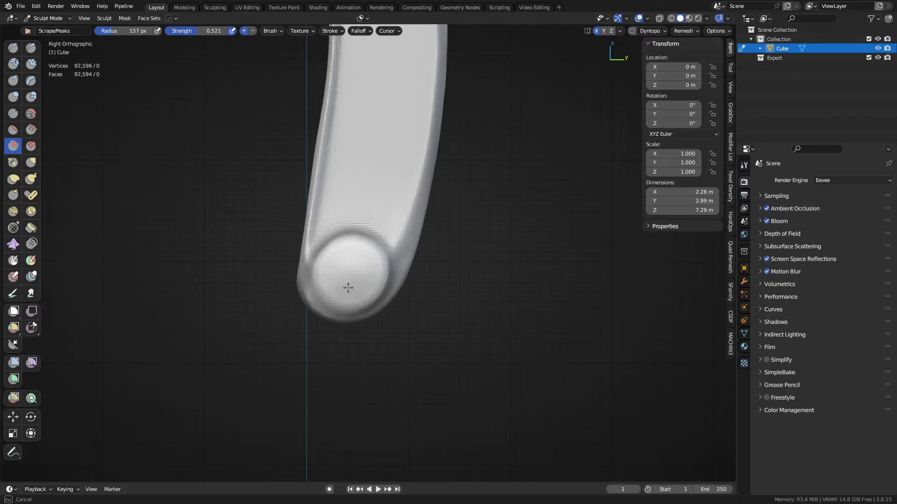
middle_click_drag(350, 291, 516, 282)
middle_click_drag(430, 301, 371, 314)
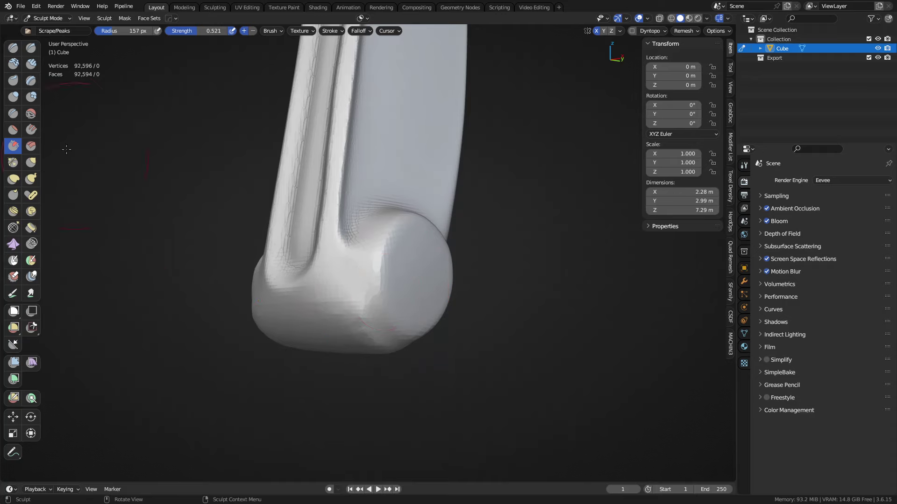
- Carve a crease along the base of the lower knob with the Crease brush at 58 px radius and 0.250 strength
left_click_drag(357, 257, 358, 257)
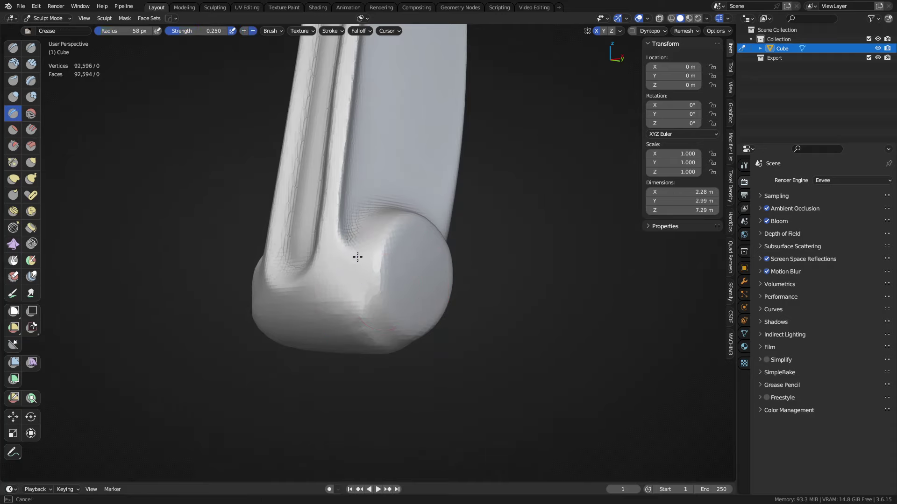
mouse_move(360, 291)
middle_mouse_down()
mouse_move(377, 296)
mouse_move(307, 246)
middle_mouse_up()
left_click_drag(327, 287, 332, 288)
left_click_drag(305, 257, 323, 282)
left_click_drag(324, 282, 367, 299)
- Extend the crease around the upper and back edges of the knob where it meets the side panel
mouse_move(366, 289)
middle_mouse_down()
mouse_move(310, 255)
mouse_move(374, 247)
mouse_move(370, 260)
mouse_move(372, 246)
mouse_move(371, 276)
mouse_move(361, 286)
middle_mouse_up()
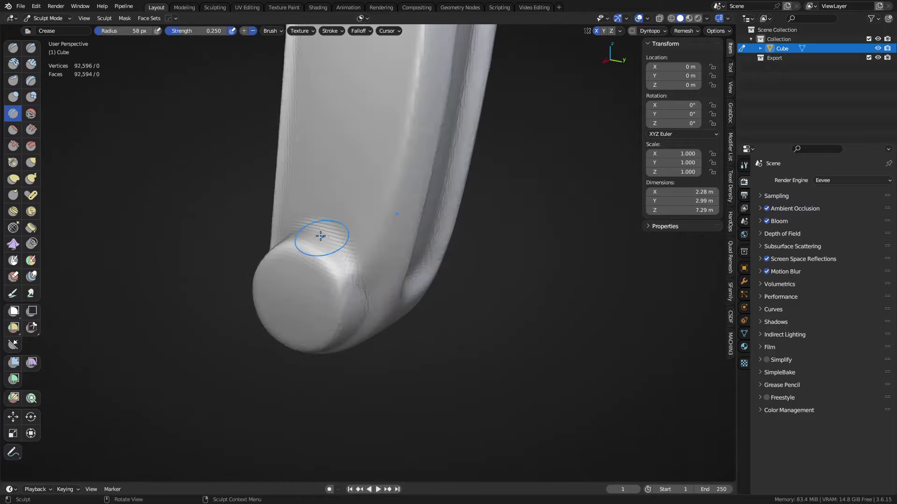
left_click_drag(322, 236, 366, 308)
middle_click_drag(402, 306, 479, 313)
left_click_drag(335, 303, 350, 267)
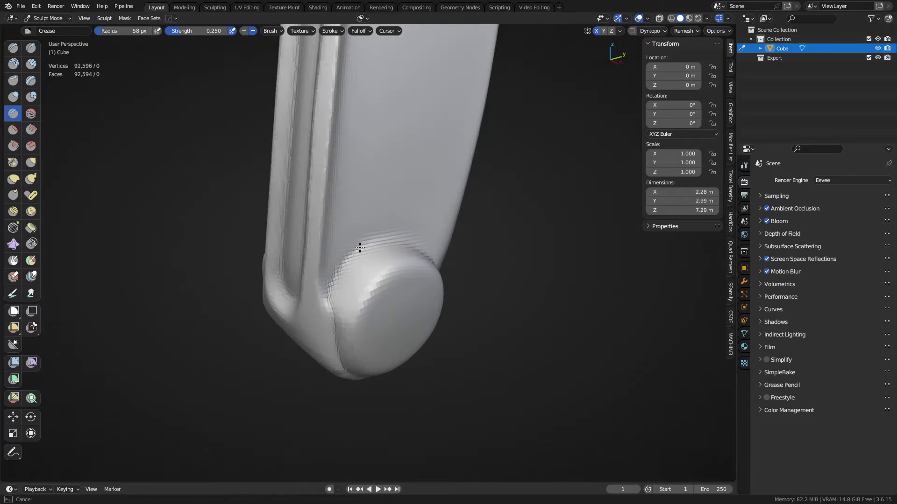
mouse_move(371, 255)
middle_mouse_down()
mouse_move(300, 292)
mouse_move(296, 251)
middle_mouse_up()
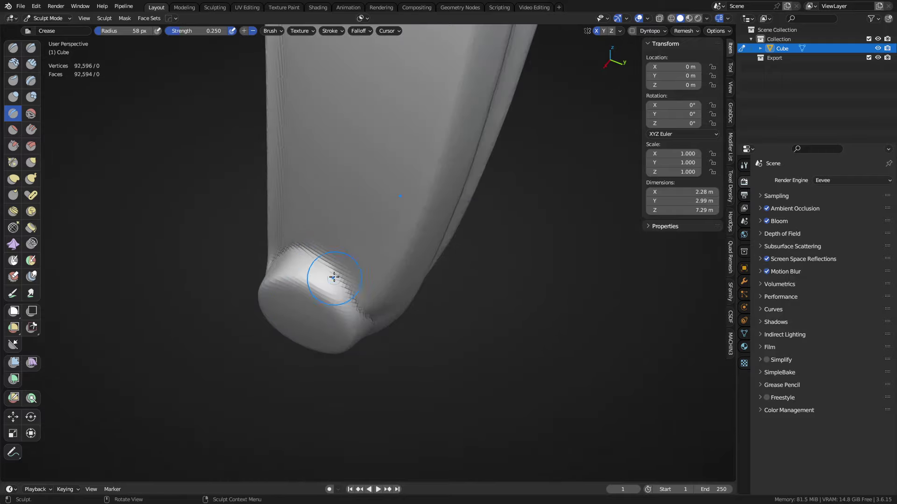
left_click_drag(368, 317, 371, 323)
- Shade the leg mesh smooth in Object Mode and return to Sculpt Mode
middle_click_drag(390, 343, 403, 304)
middle_click_drag(404, 229, 403, 276, "ctrl")
middle_click_drag(403, 243, 393, 364, "shift")
middle_click_drag(402, 216, 424, 338, "shift")
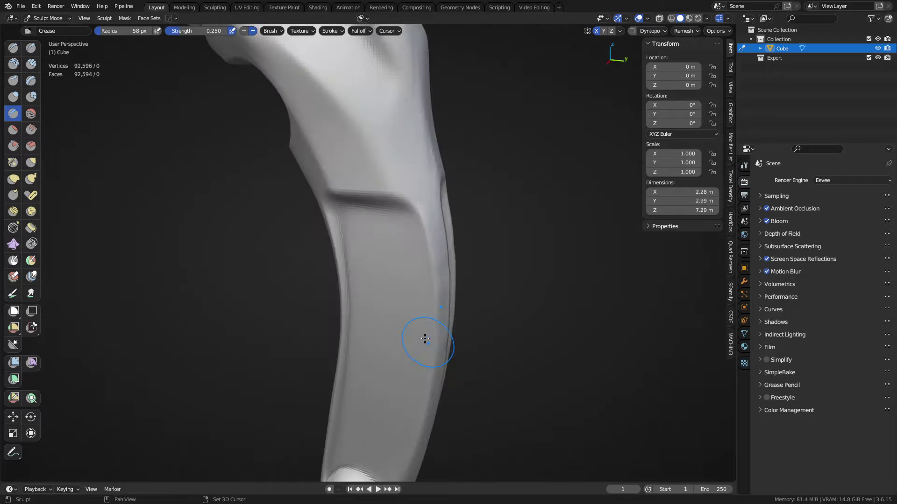
middle_click_drag(397, 164, 405, 290, "shift")
mouse_move(397, 275)
middle_mouse_down()
mouse_move(424, 258)
mouse_move(439, 229)
middle_mouse_up()
middle_click_drag(409, 201, 452, 252, "shift")
key("ctrl+Tab")
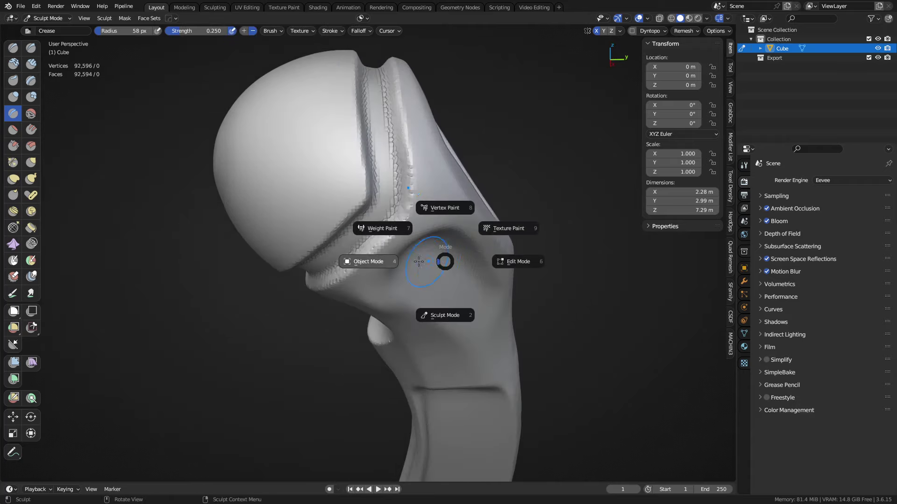
left_click(396, 267)
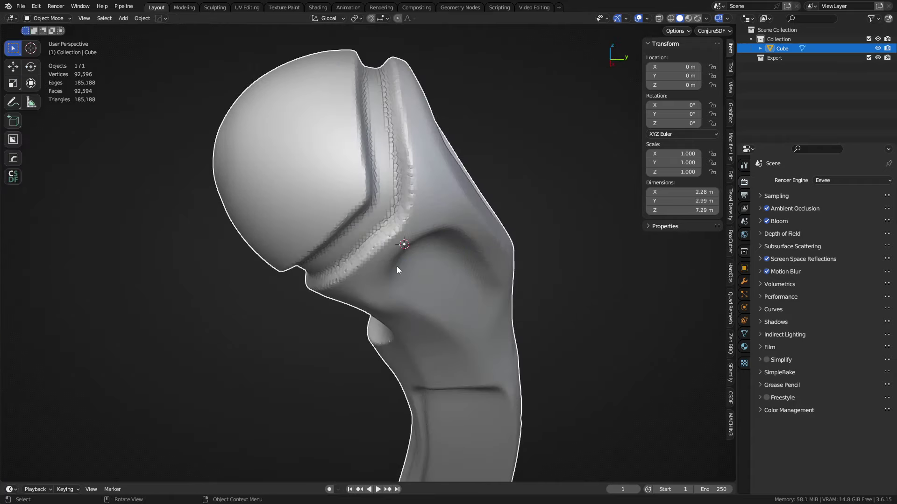
right_click(430, 217)
left_click(397, 200)
middle_click_drag(446, 241, 443, 293)
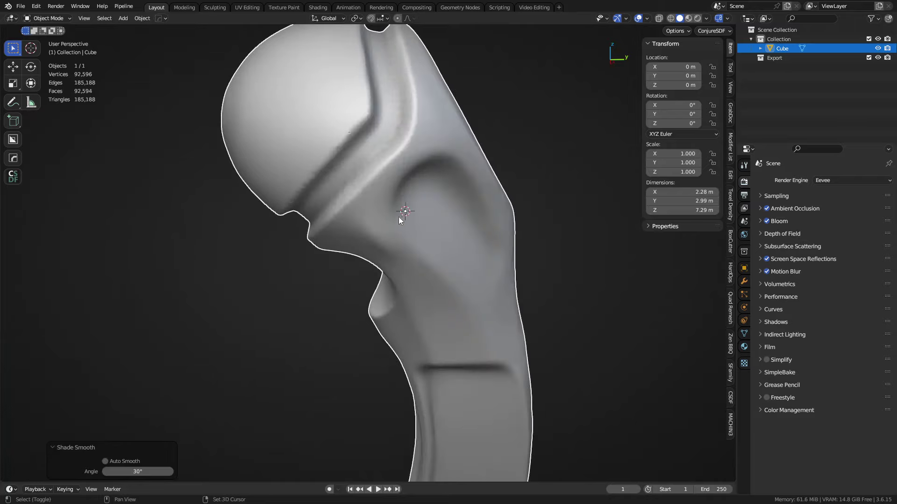
key("ctrl+Tab")
left_click(379, 245)
- Flatten the ridge between the sunken hip panel and the side recess with the Scrape brush at 93 px radius
mouse_move(372, 252)
middle_mouse_down()
mouse_move(360, 220)
mouse_move(280, 218)
mouse_move(384, 248)
middle_mouse_up()
middle_click_drag(375, 209, 375, 268, "shift")
mouse_move(331, 243)
middle_mouse_down("shift")
mouse_move(377, 327)
mouse_move(383, 248)
middle_mouse_up("shift")
left_click(13, 146)
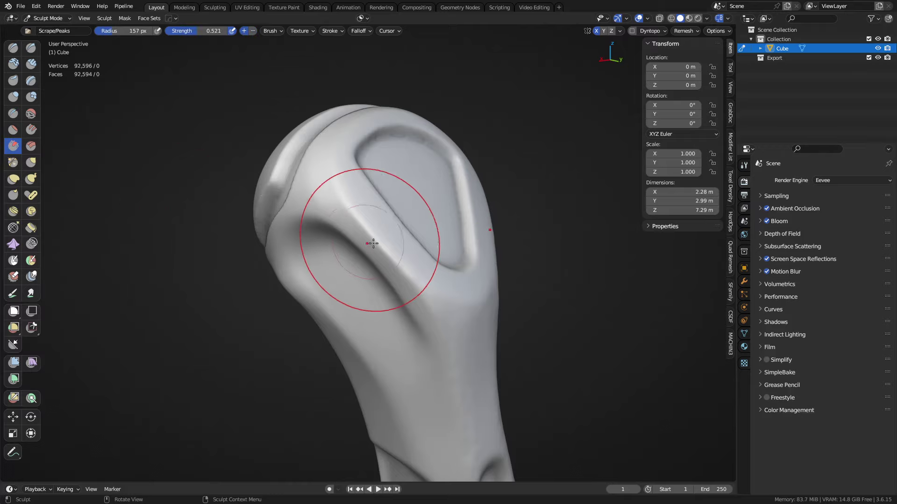
left_click_drag(352, 224, 367, 241)
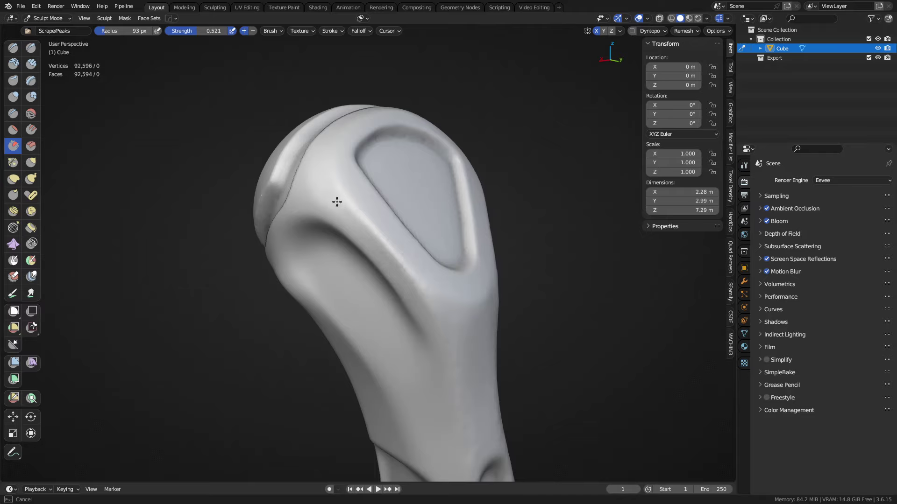
left_click_drag(338, 201, 399, 271)
left_click_drag(327, 193, 391, 268)
middle_click_drag(413, 281, 451, 304)
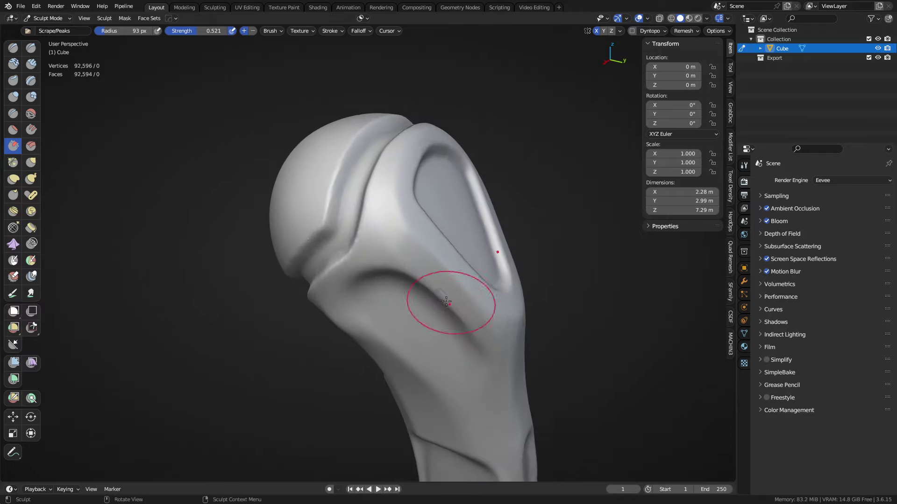
- Reduce the Scrape brush's radius to 70 px and refine the ridge beside the sunken hip panel
middle_click_drag(391, 240, 357, 247)
key("f")
left_click(377, 245)
key("f")
left_click(384, 245)
mouse_move(346, 247)
left_mouse_down()
mouse_move(335, 230)
mouse_move(369, 270)
left_mouse_up()
middle_click_drag(392, 290, 393, 297, "ctrl")
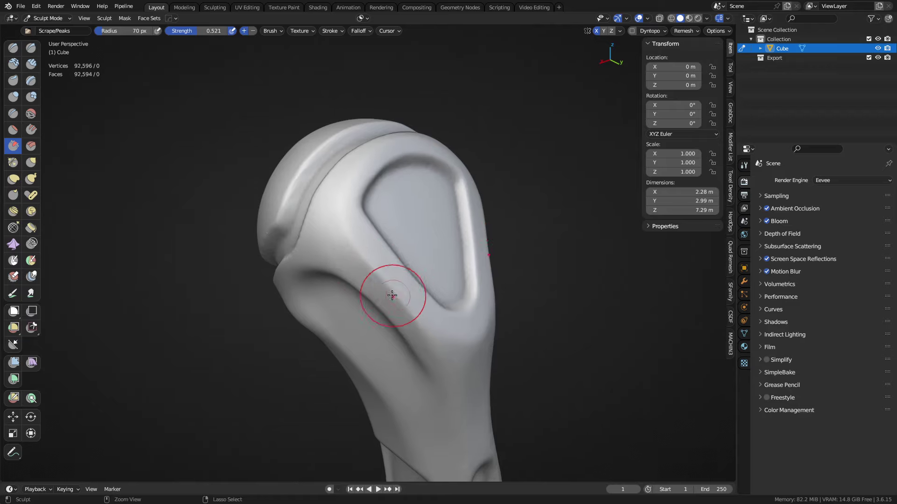
left_click_drag(345, 246, 339, 235)
left_click_drag(372, 280, 352, 267)
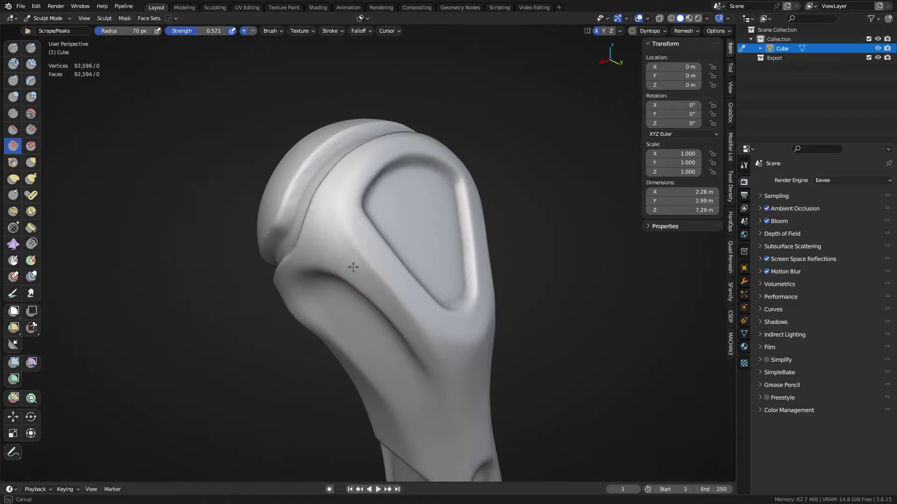
- Level the floor of the side recess below the hip with the Flatten brush at 57 px radius
mouse_move(384, 310)
middle_mouse_down()
mouse_move(414, 236)
mouse_move(389, 247)
middle_mouse_up()
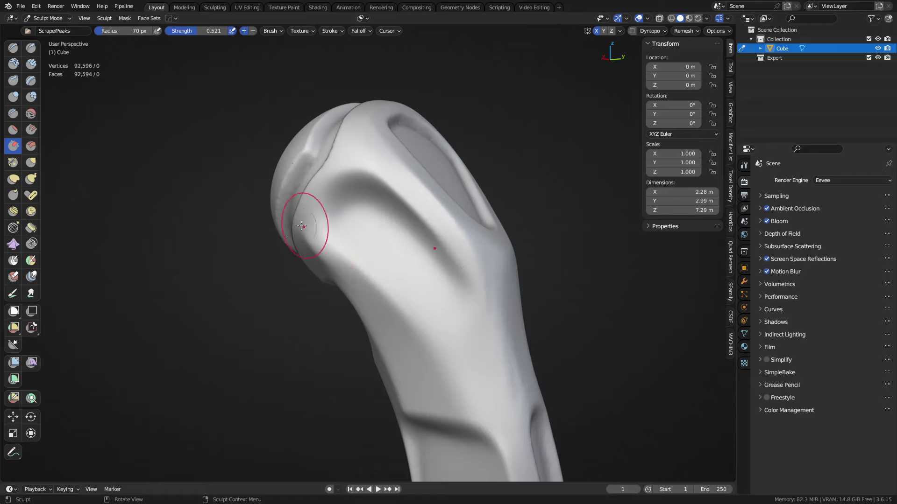
left_click(13, 129)
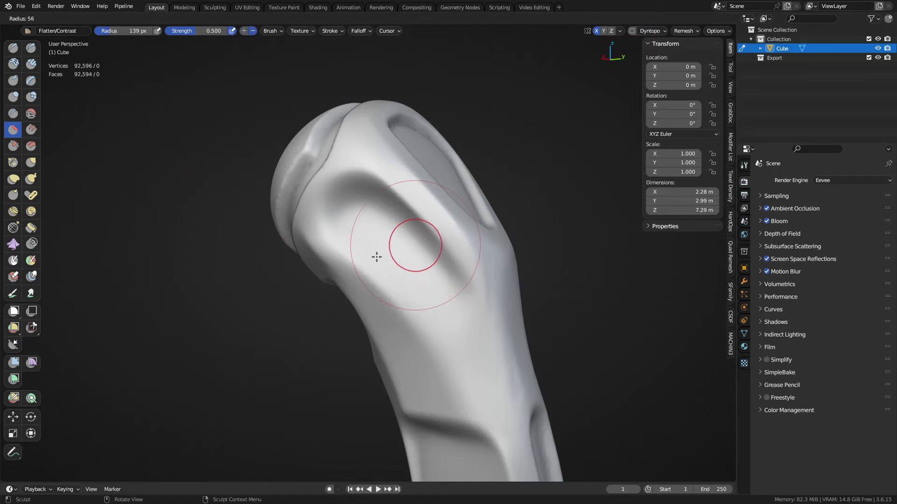
left_click_drag(389, 234, 384, 226)
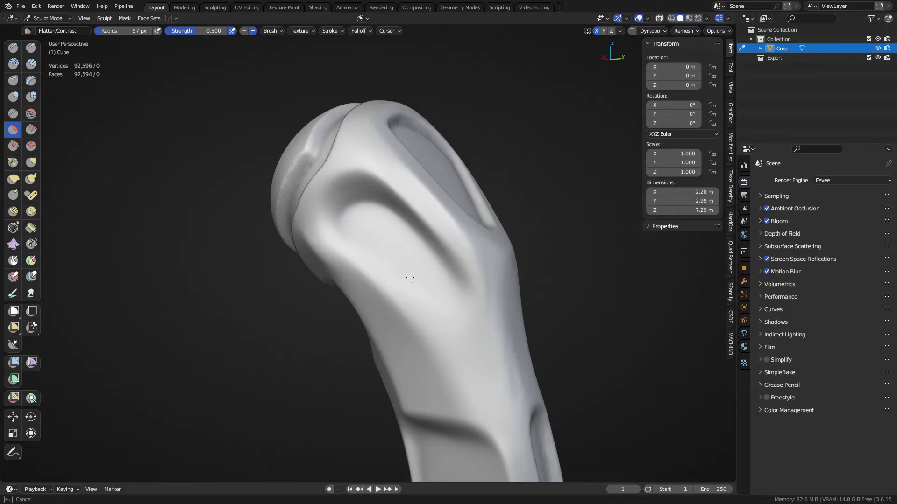
left_click_drag(437, 301, 406, 260)
mouse_move(406, 260)
middle_mouse_down()
mouse_move(350, 242)
mouse_move(380, 246)
mouse_move(390, 276)
mouse_move(357, 259)
middle_mouse_up()
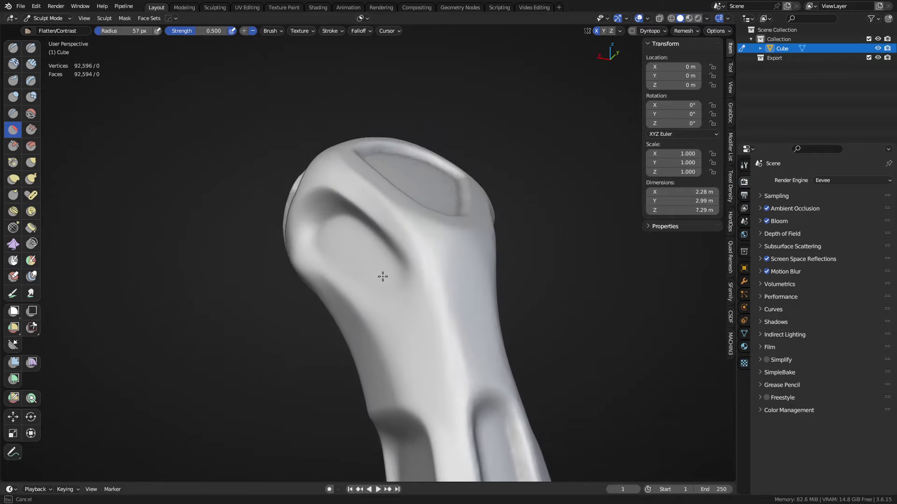
middle_click_drag(402, 319, 345, 271)
- Scrape the side recess into a flat, elongated hollow with the Scrape brush at 48 px radius
left_click(277, 31)
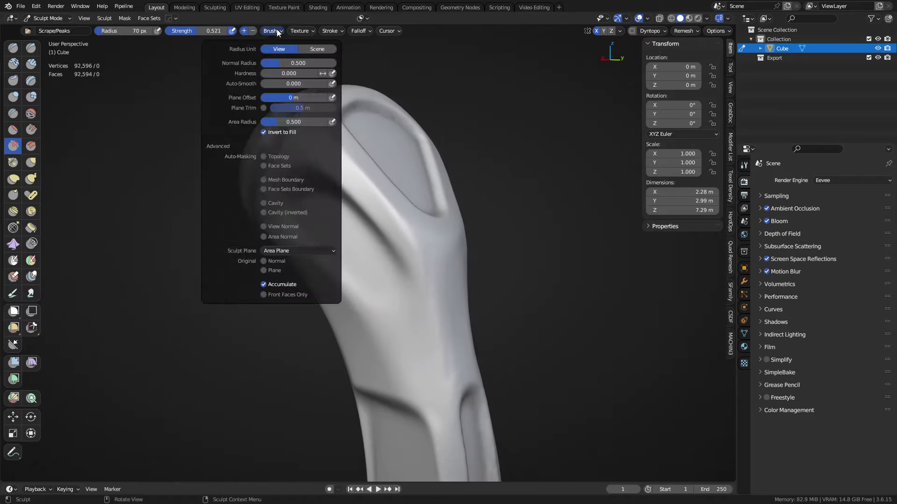
key("f")
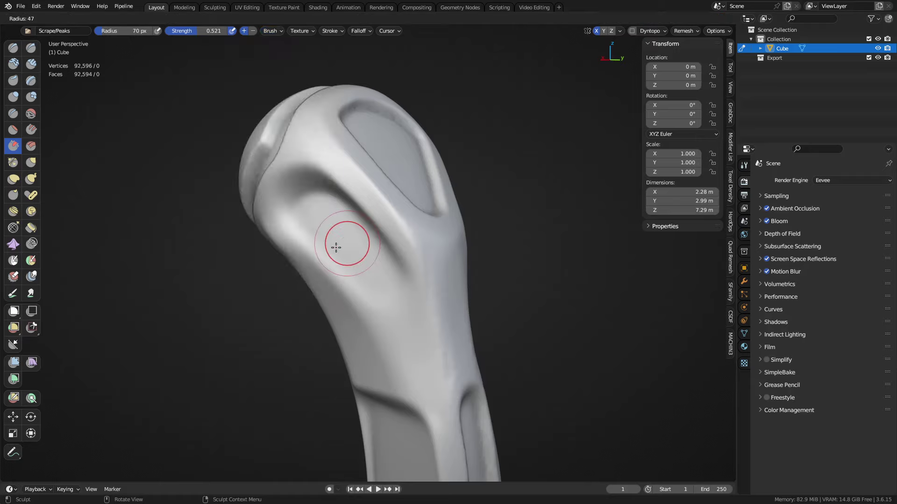
left_click(336, 247)
key("f")
left_click(328, 226)
left_click_drag(328, 226, 370, 276)
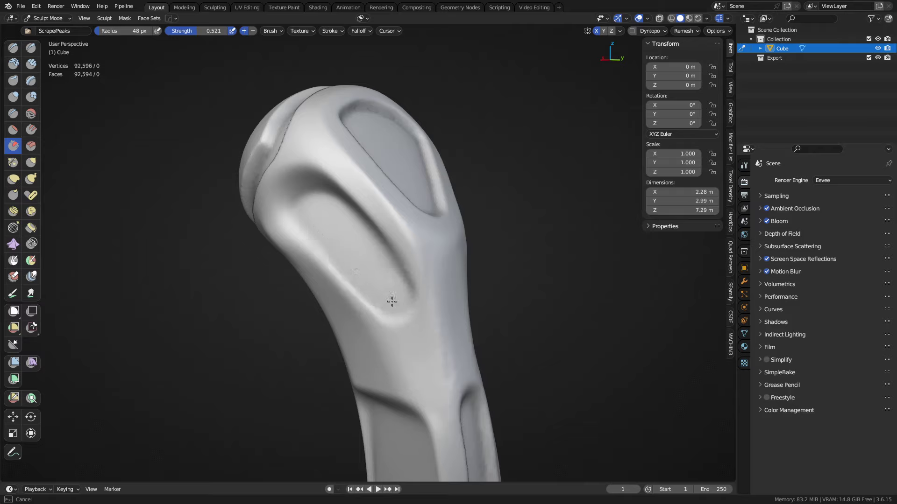
- Flatten the side recess's lower end and the ridge between it and the underside notch with the Scrape brush at 48 px radius
mouse_move(392, 302)
left_mouse_down()
mouse_move(401, 324)
mouse_move(312, 208)
mouse_move(347, 252)
left_mouse_up()
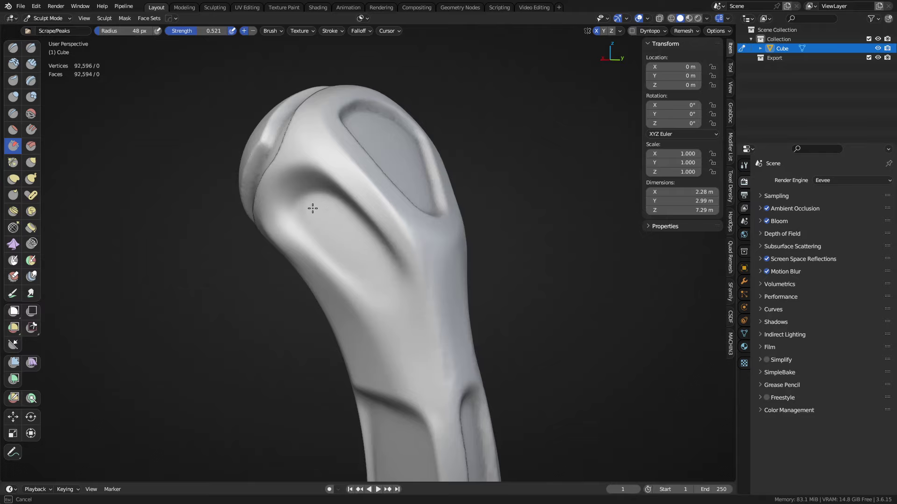
left_click_drag(312, 206, 370, 239)
mouse_move(371, 238)
middle_mouse_down()
mouse_move(420, 234)
mouse_move(500, 162)
mouse_move(450, 201)
middle_mouse_up()
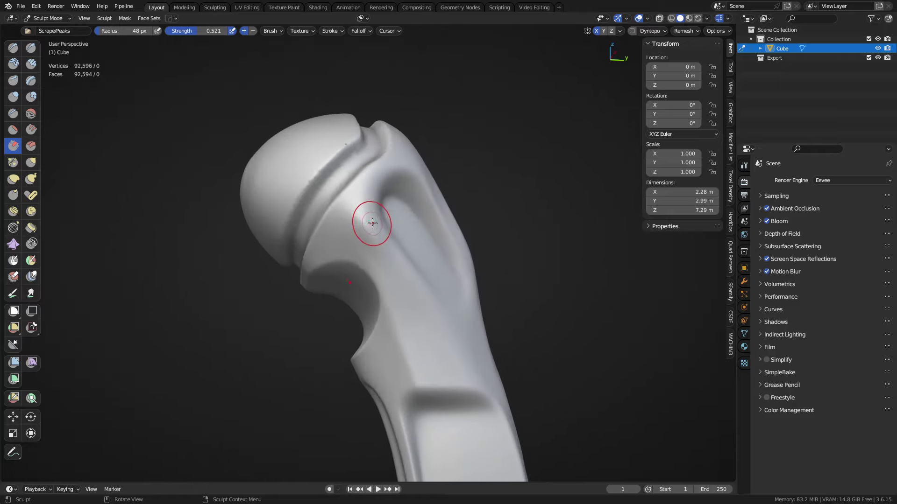
mouse_move(375, 224)
middle_mouse_down()
mouse_move(378, 213)
mouse_move(345, 231)
middle_mouse_up()
scroll(373, 198, "up", 1)
left_click(278, 32)
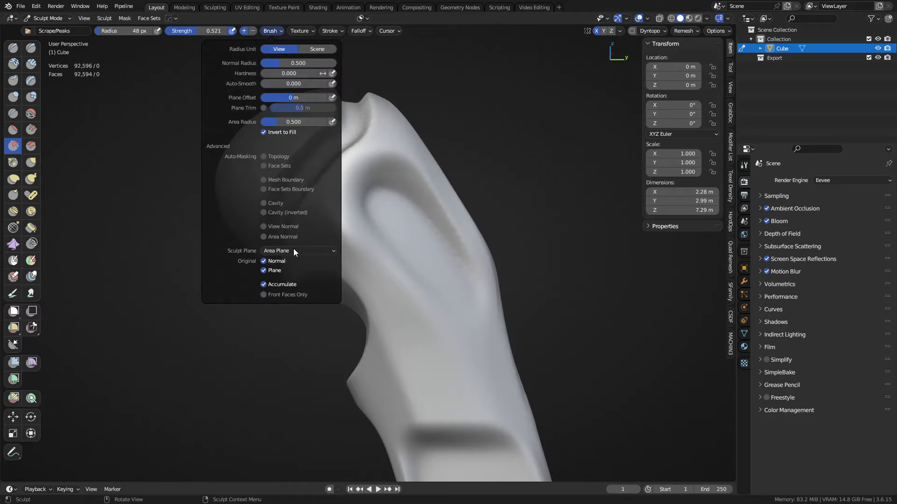
left_click_drag(339, 222, 339, 224)
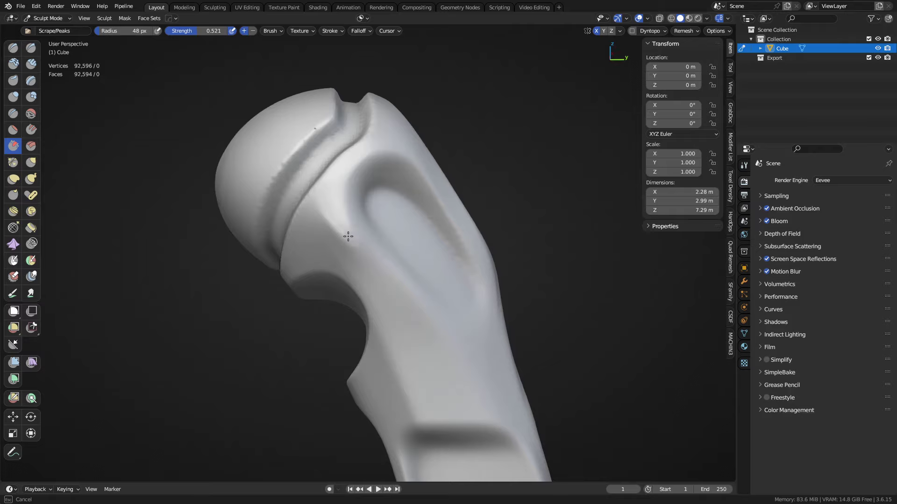
mouse_move(344, 221)
left_mouse_down()
mouse_move(373, 266)
mouse_move(340, 223)
left_mouse_up()
left_click_drag(354, 241, 359, 247)
mouse_move(369, 234)
middle_mouse_down()
mouse_move(435, 254)
mouse_move(466, 245)
mouse_move(394, 225)
middle_mouse_up()
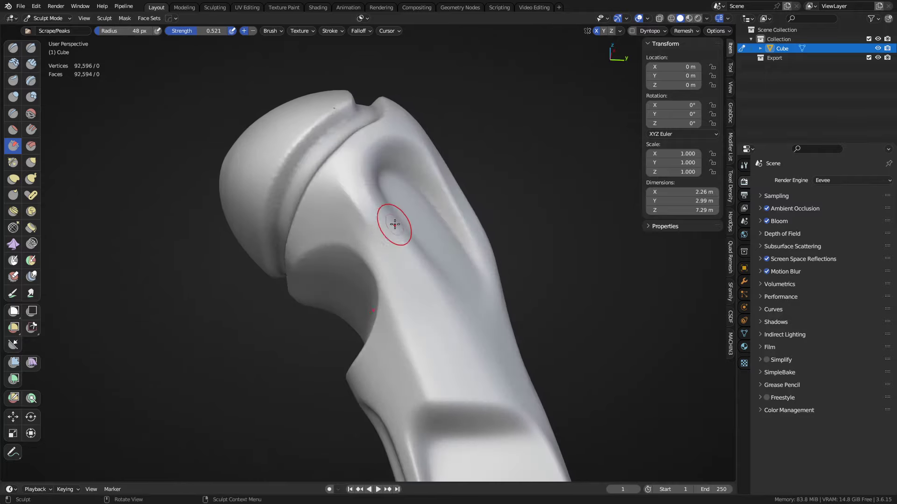
left_click_drag(363, 200, 365, 203)
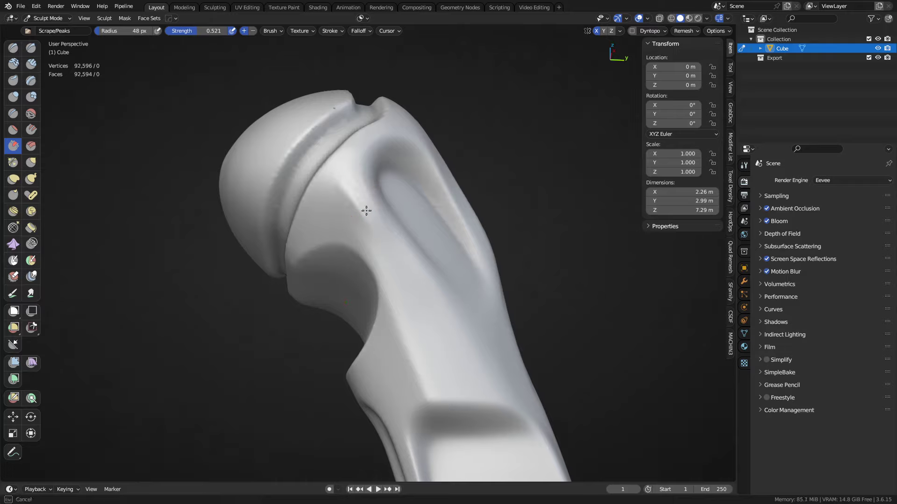
- Smooth the surface of the ball-shaped head with the Smooth brush at 161 px radius and 0.700 strength
mouse_move(394, 234)
middle_mouse_down()
mouse_move(358, 284)
mouse_move(366, 262)
mouse_move(311, 227)
mouse_move(344, 214)
mouse_move(371, 252)
middle_mouse_up()
mouse_move(217, 212)
middle_mouse_down()
mouse_move(400, 211)
mouse_move(325, 220)
middle_mouse_up()
key("shift+s")
key("f")
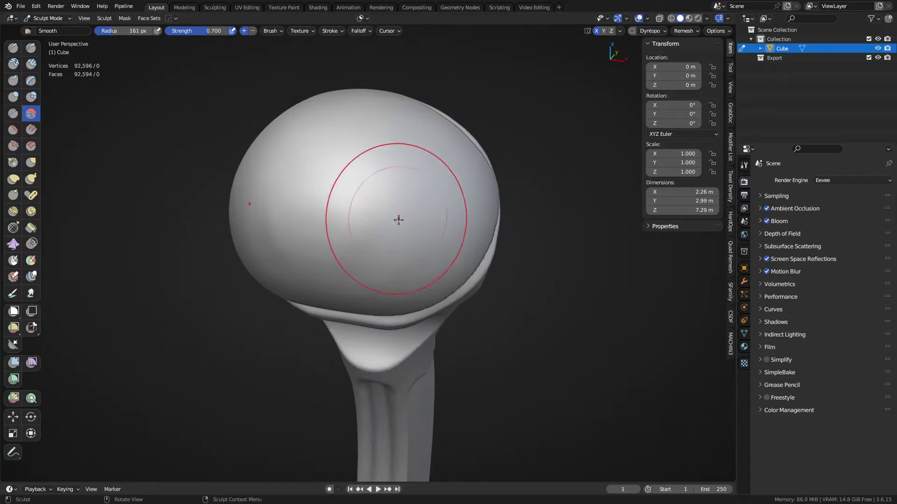
left_click(362, 203)
left_click_drag(339, 208, 360, 211)
- Set the Smooth brush to strength 1.000 and 111 px radius, and smooth the ball head and the long shaft groove
mouse_move(450, 226)
middle_mouse_down()
mouse_move(346, 201)
mouse_move(377, 227)
mouse_move(400, 231)
middle_mouse_up()
key("shift+f")
left_click(323, 215)
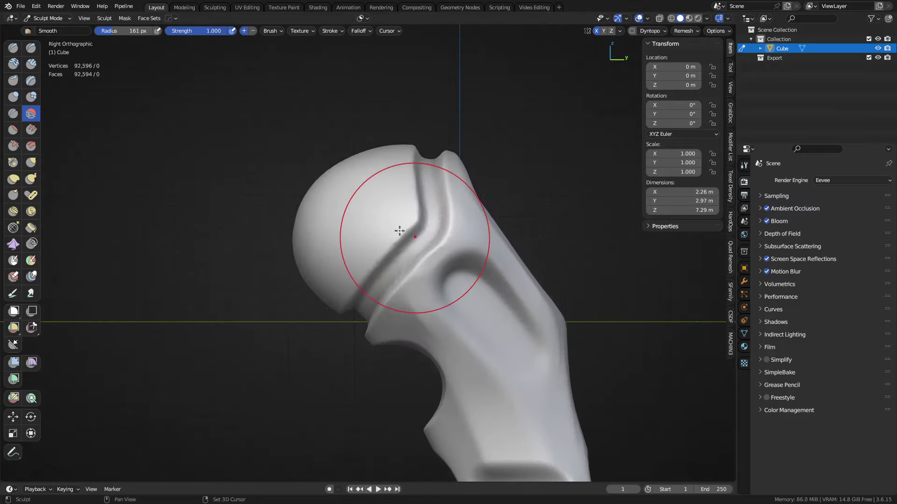
key("f")
left_click(341, 229)
left_click_drag(351, 217, 342, 230)
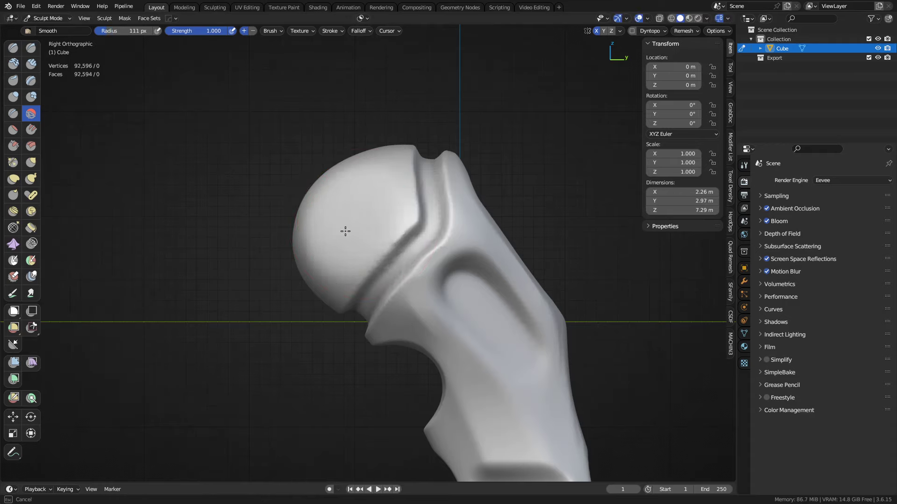
middle_click_drag(421, 265, 475, 290)
left_click_drag(460, 268, 402, 247)
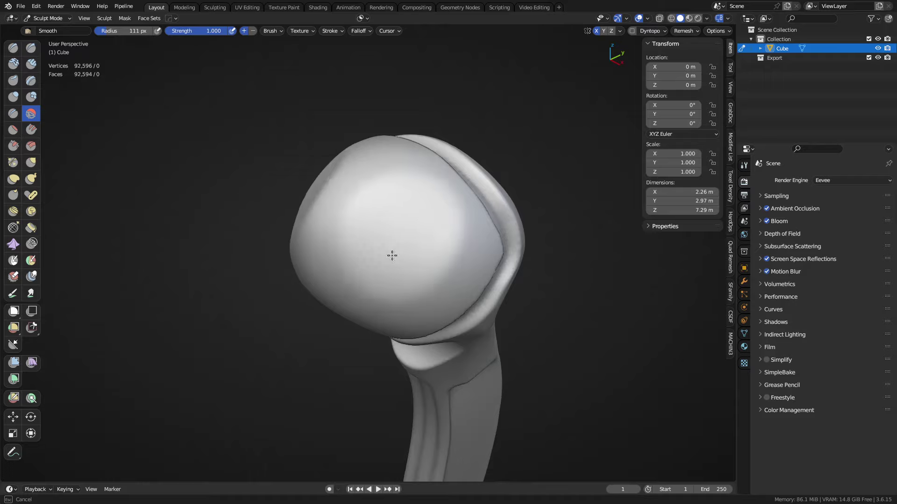
left_click_drag(394, 260, 392, 280)
mouse_move(392, 280)
middle_mouse_down()
mouse_move(351, 244)
mouse_move(396, 230)
mouse_move(416, 200)
mouse_move(400, 201)
mouse_move(410, 301)
mouse_move(411, 193)
mouse_move(411, 296)
mouse_move(407, 210)
mouse_move(451, 215)
mouse_move(456, 279)
mouse_move(450, 210)
mouse_move(433, 187)
mouse_move(525, 214)
mouse_move(518, 201)
mouse_move(478, 246)
mouse_move(400, 230)
mouse_move(406, 156)
middle_mouse_up()
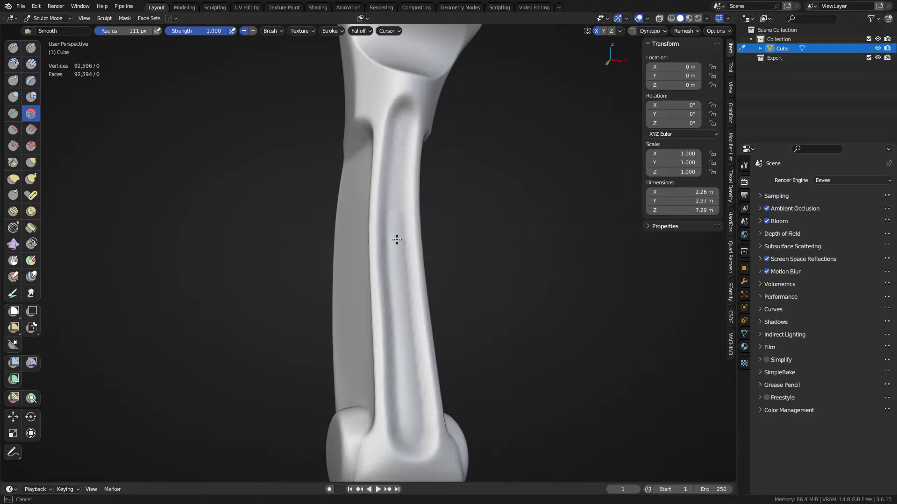
- Return the sculpted mesh to Object Mode and deselect it
mouse_move(386, 254)
middle_mouse_down()
mouse_move(432, 257)
mouse_move(431, 283)
middle_mouse_up()
key("ctrl+Tab")
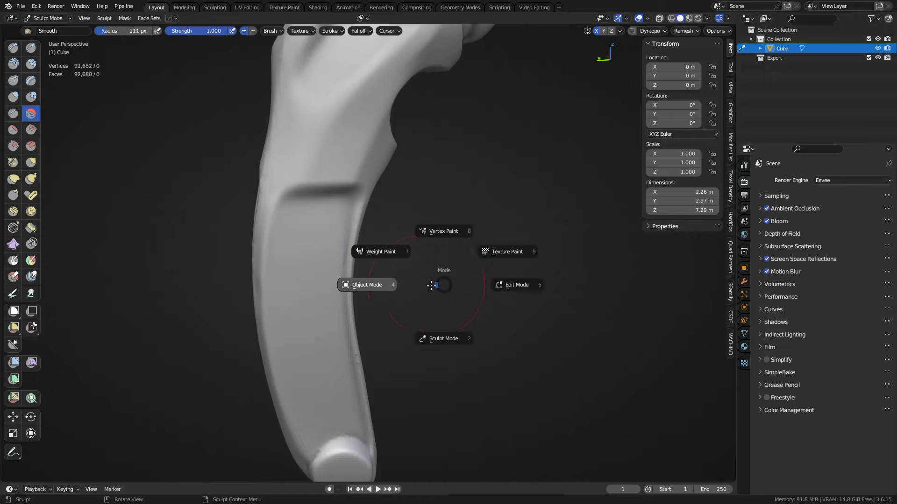
left_click(430, 285)
scroll(436, 229, "down", 3)
key("alt+a")
key("a")
middle_click_drag(452, 169, 478, 267, "shift")
left_click(447, 246)
- Examine the whole sculpted form from the side and in wireframe to judge its shape and topology
mouse_move(450, 296)
middle_mouse_down()
mouse_move(403, 290)
mouse_move(399, 306)
middle_mouse_up()
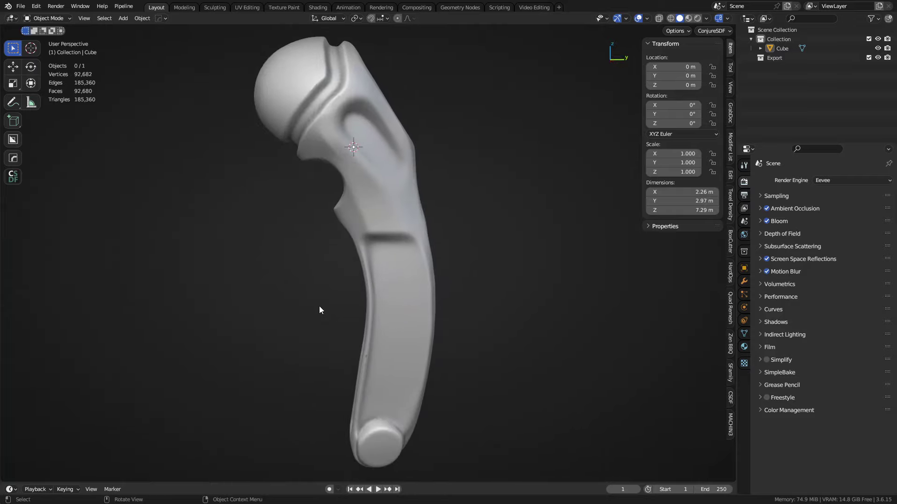
middle_click_drag(363, 263, 420, 300)
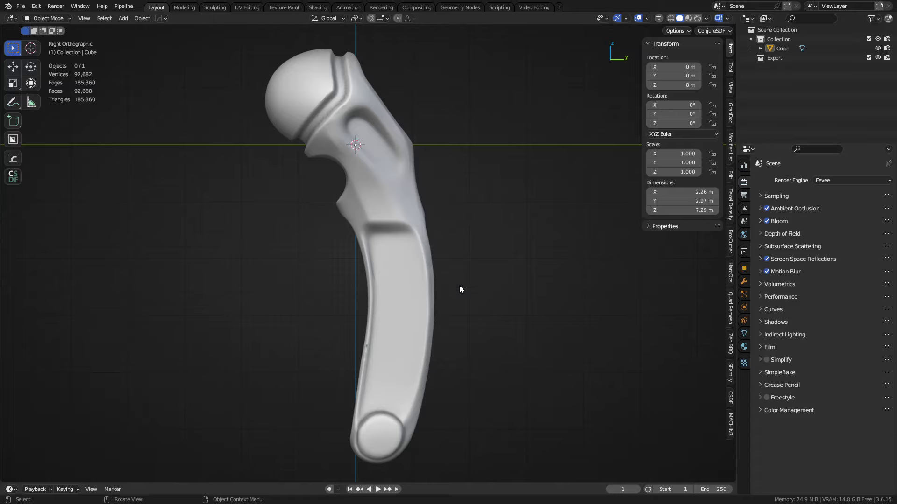
middle_click_drag(376, 184, 407, 229, "shift")
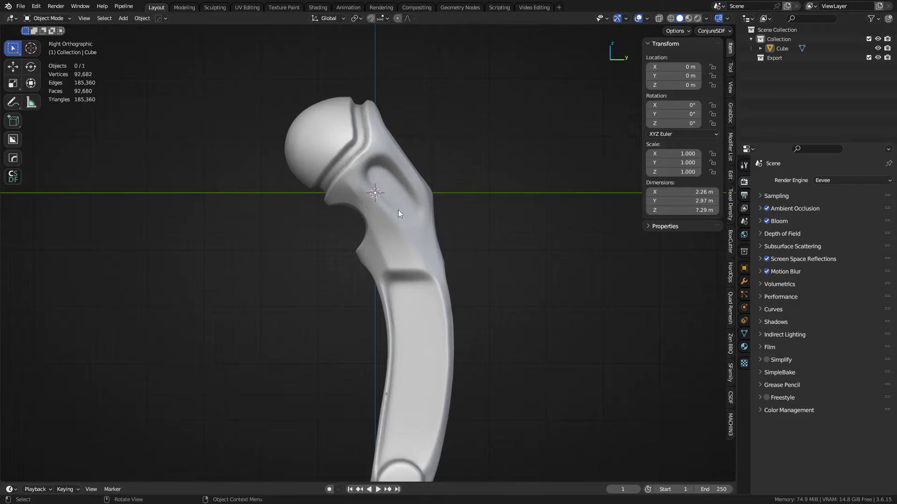
scroll(398, 209, "up", 2)
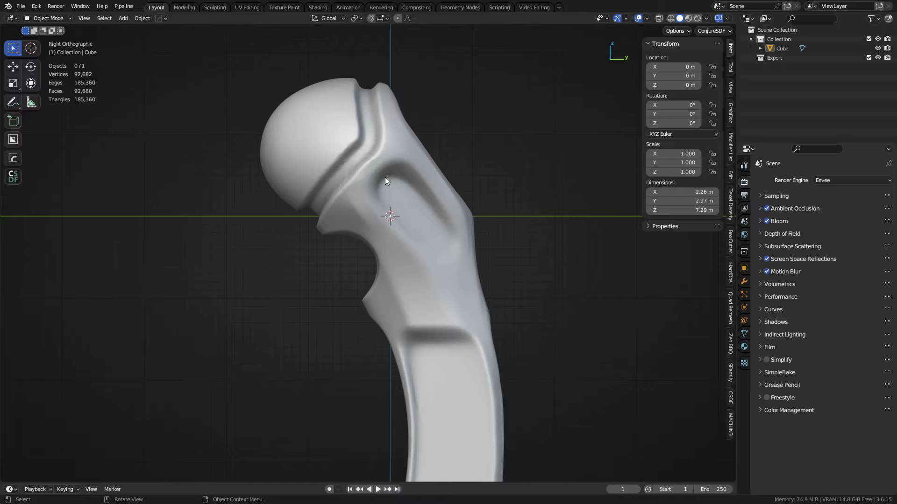
middle_click_drag(392, 197, 449, 231, "shift")
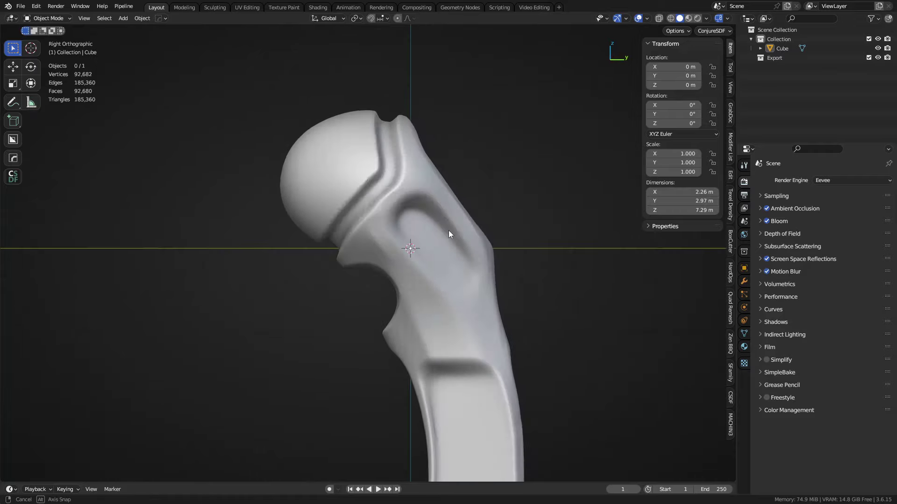
key("shift+a")
scroll(409, 279, "down", 4)
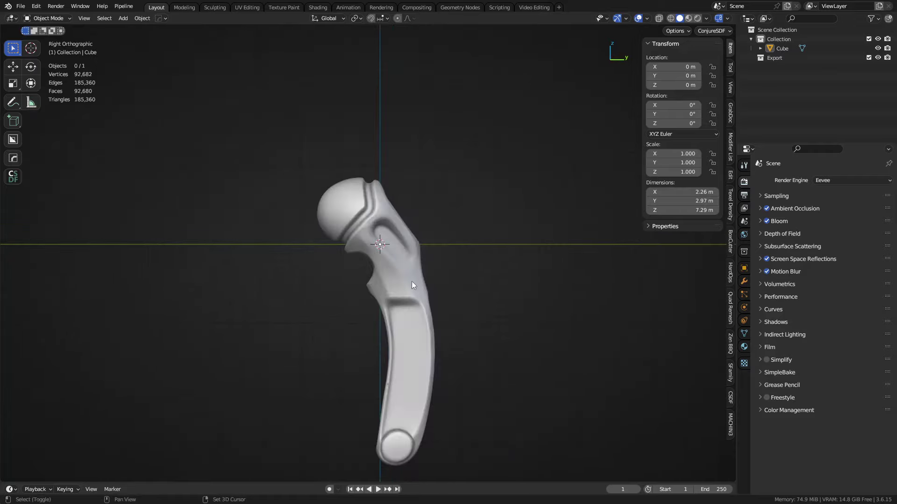
middle_click_drag(411, 282, 416, 251, "shift")
middle_click_drag(473, 274, 341, 290)
key("shift+w")
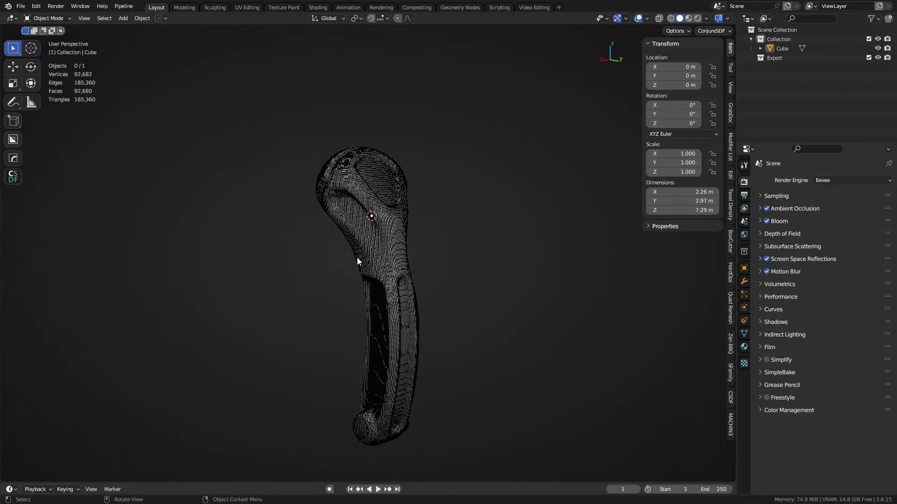
scroll(357, 258, "up", 4)
middle_click_drag(356, 258, 419, 246)
- Add a 2 m mesh plane at the origin as the start of the retopology mesh
key("shift+a")
mouse_move(371, 203)
key("shift+a")
mouse_move(420, 244)
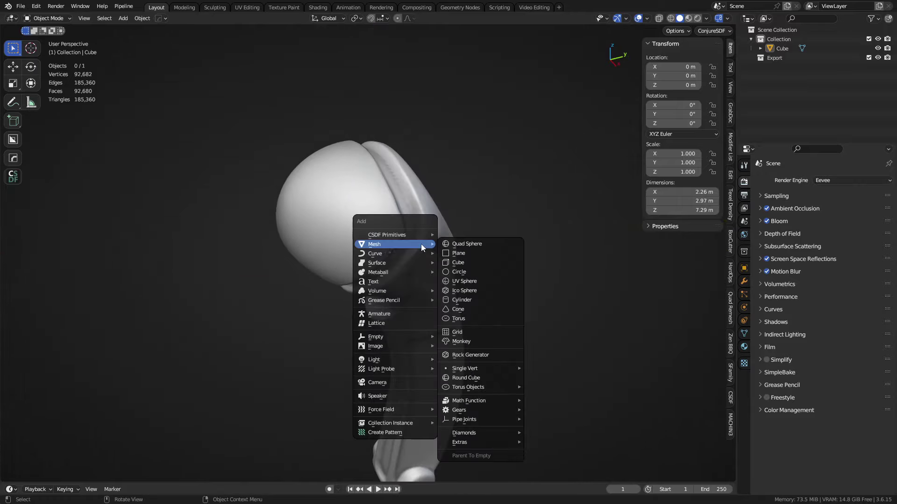
left_click(452, 253)
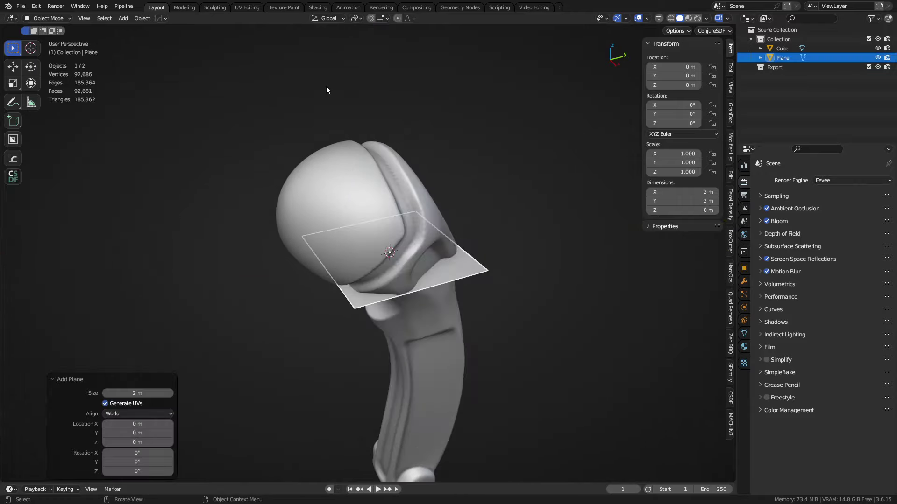
- Set snapping to Face Project with Align Rotation to Target, Backface Culling and Project Individual Elements enabled
left_click(380, 19)
left_click(376, 76)
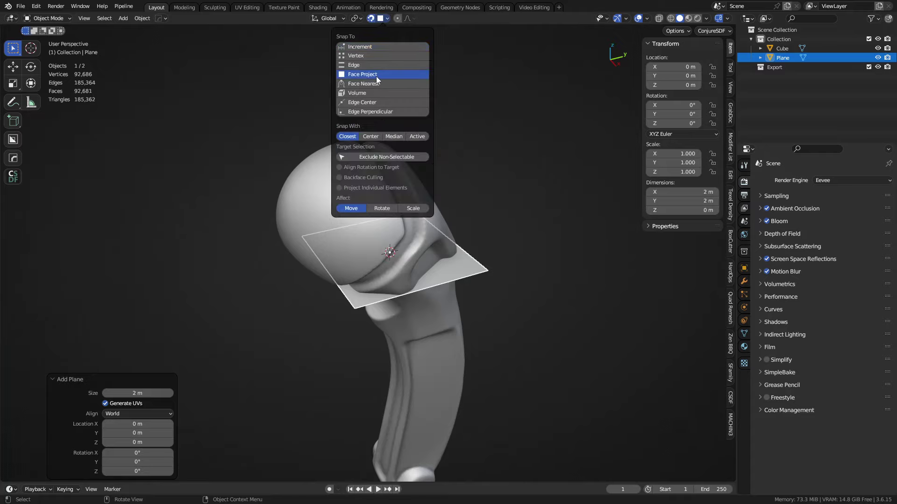
left_click(379, 171)
left_click(377, 176)
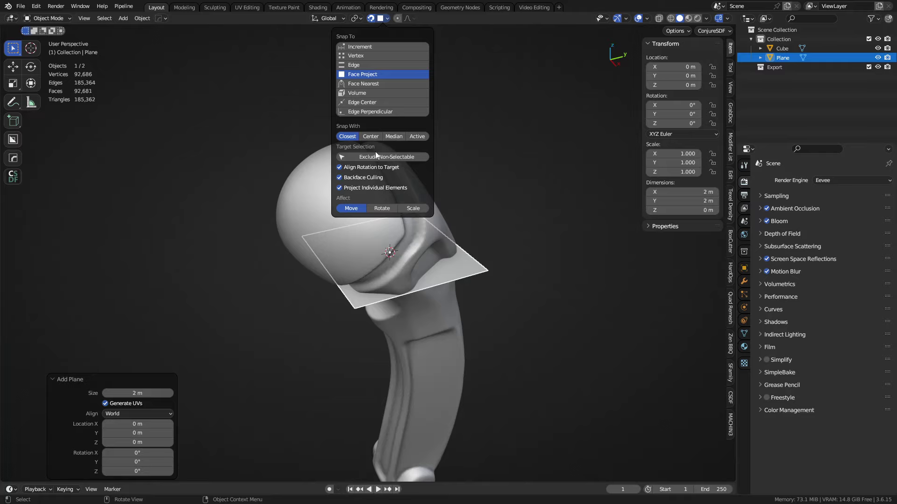
middle_click_drag(399, 117, 396, 116, "shift")
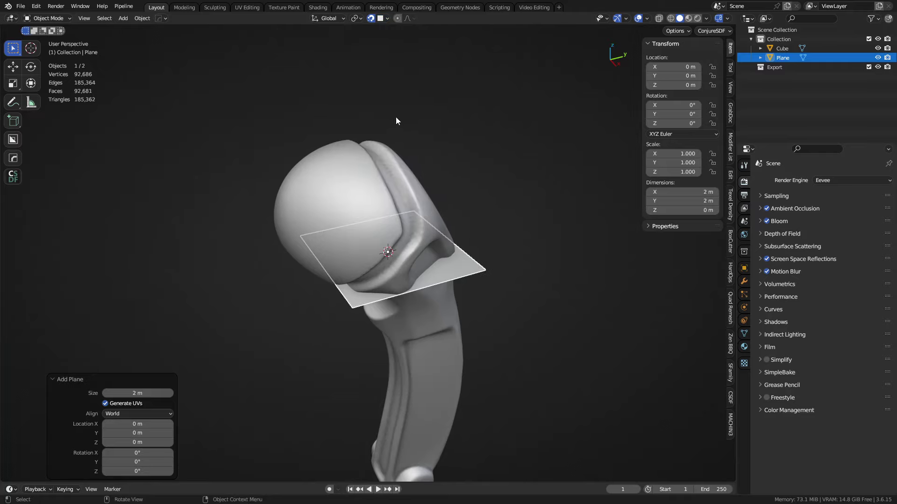
left_click(387, 19)
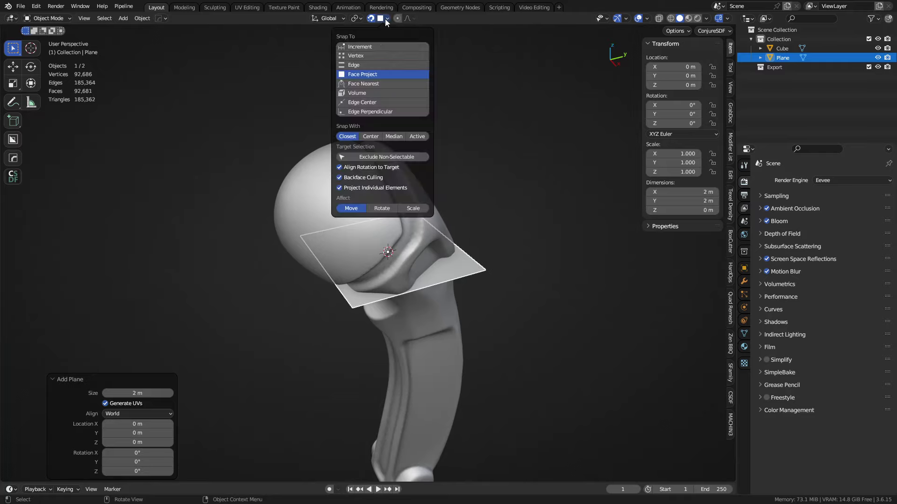
- Put the plane in Edit Mode and enable the Retopology overlay at 0.2 m
left_click(706, 19)
key("Tab")
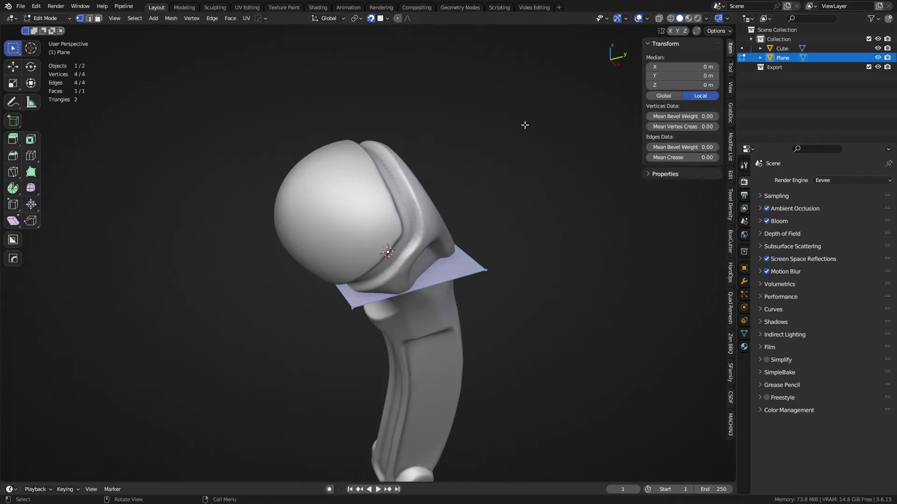
left_click(648, 18)
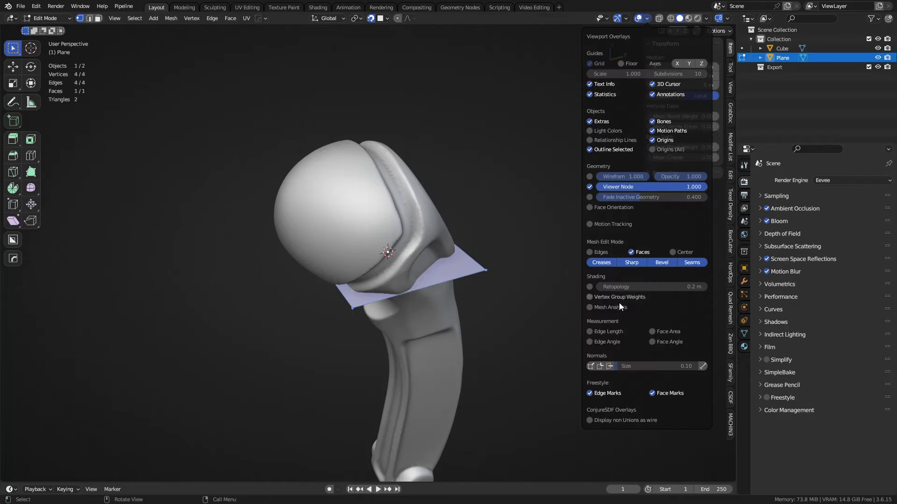
left_click(590, 287)
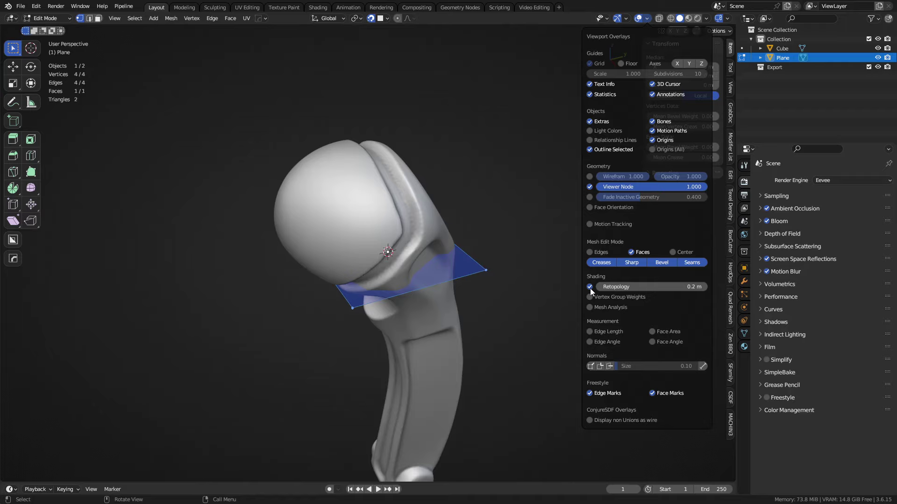
scroll(490, 298, "up", 2)
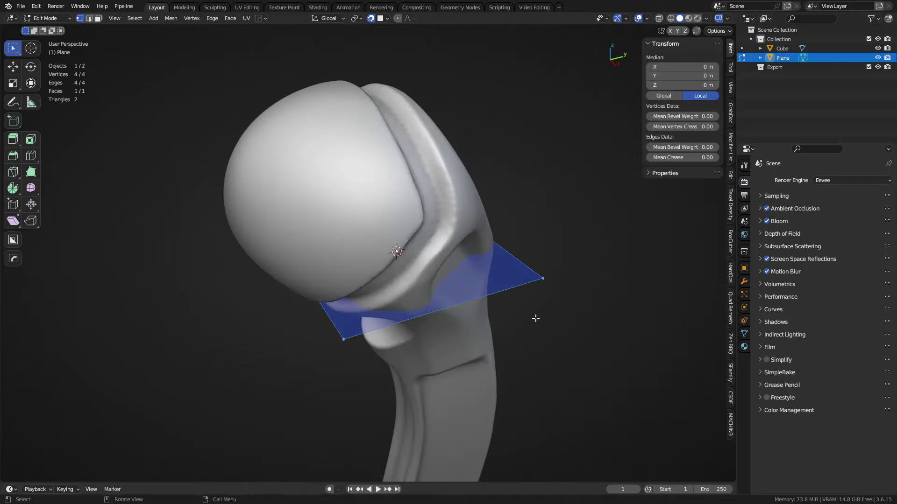
key("s")
left_click(465, 251)
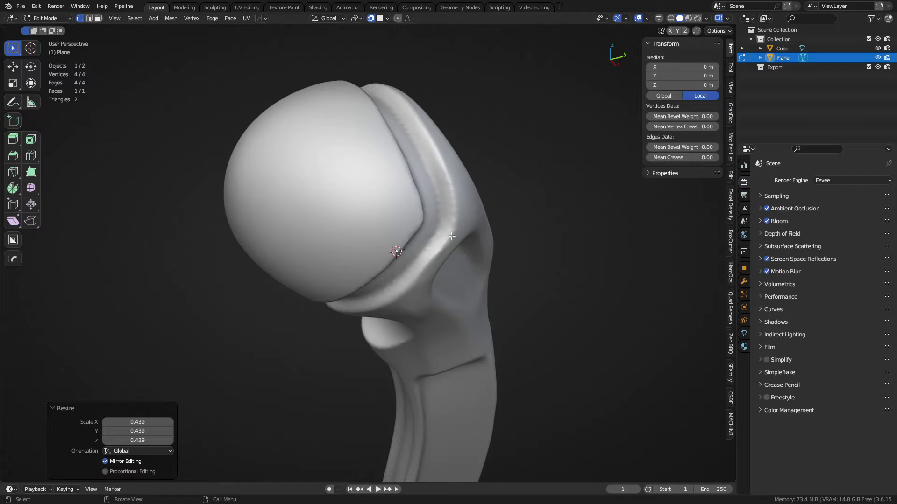
key("ctrl+z")
key("ctrl+Tab")
left_click(505, 265)
key("alt+z")
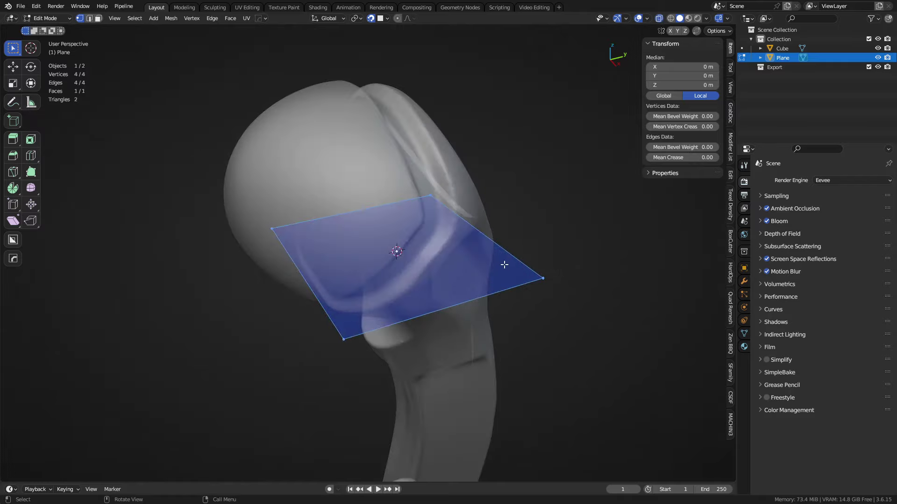
key("alt+z")
- Scale the plane by about 0.383 and snap it onto the upper surface of the ball head
key("s")
left_click(380, 245)
key("g")
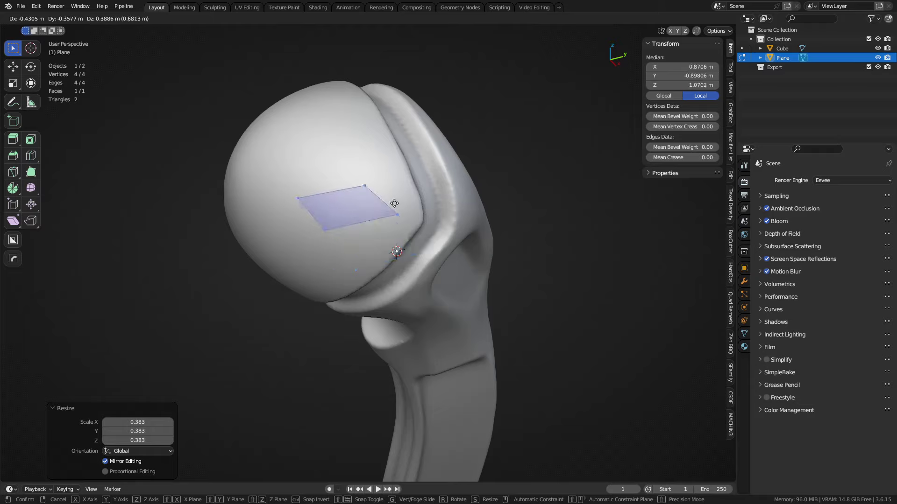
left_click(387, 139)
- Move the face's two inner vertices onto the head's centre line, with the upper one at the groove's edge
middle_click_drag(390, 196, 435, 223)
left_click(426, 226)
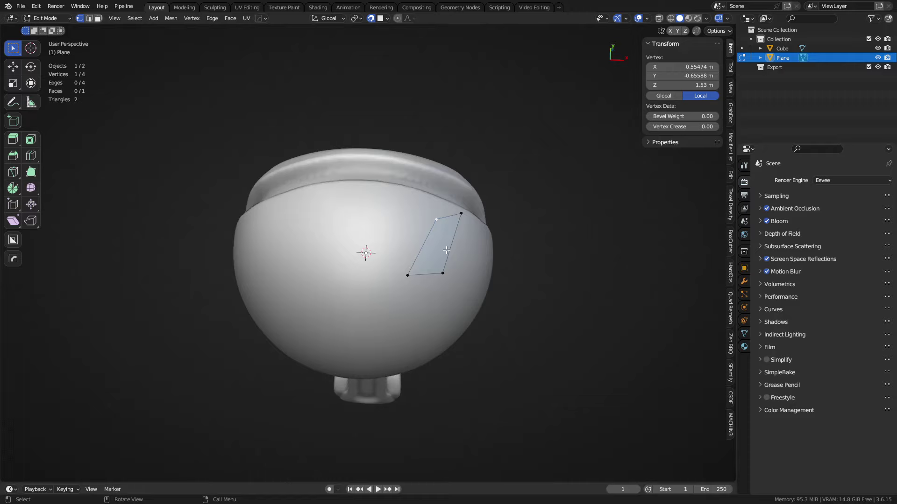
scroll(434, 225, "up", 1)
key("g")
left_click(326, 187)
left_click(420, 282)
key("g")
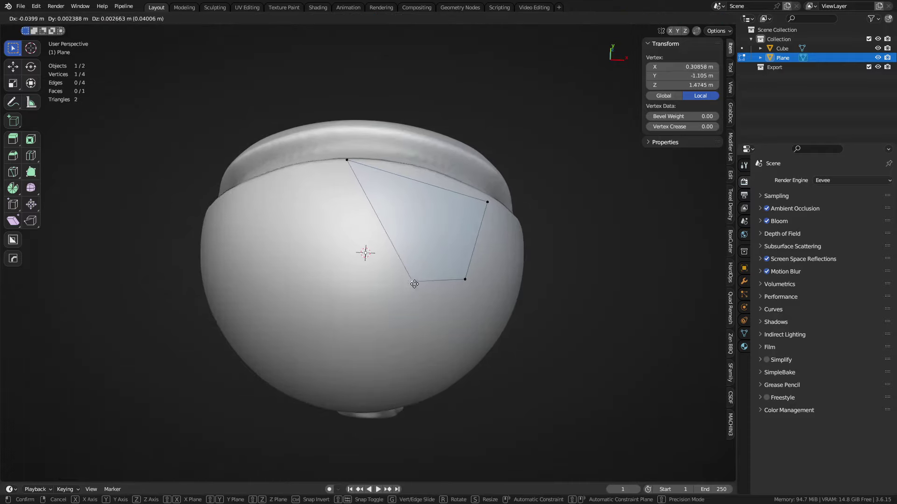
left_click(327, 273)
- Move the face's outer edge inward so its upper end sits at the groove's edge
key("2")
left_click(489, 238)
key("g")
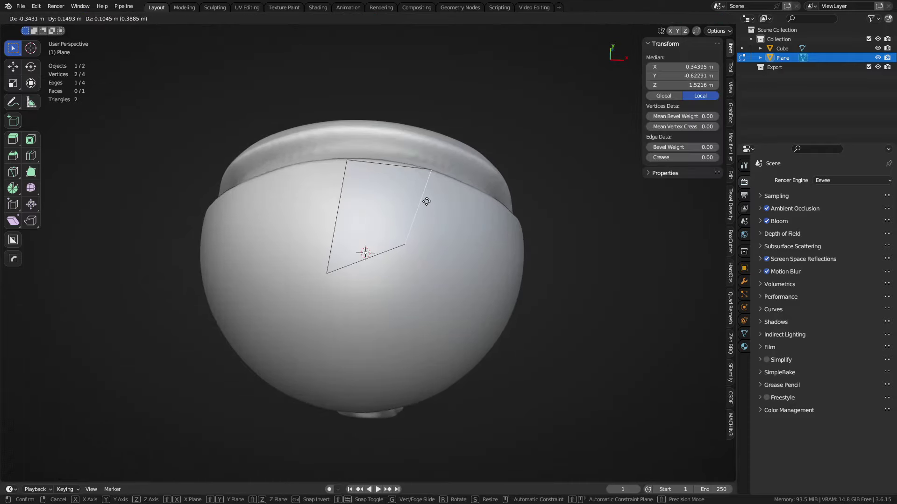
left_click(426, 201)
- Reposition the face's two lower vertices on the ball head to make it a roughly square quad
key("1")
left_click(415, 253)
key("g")
left_click(454, 286)
left_click(335, 271)
key("g")
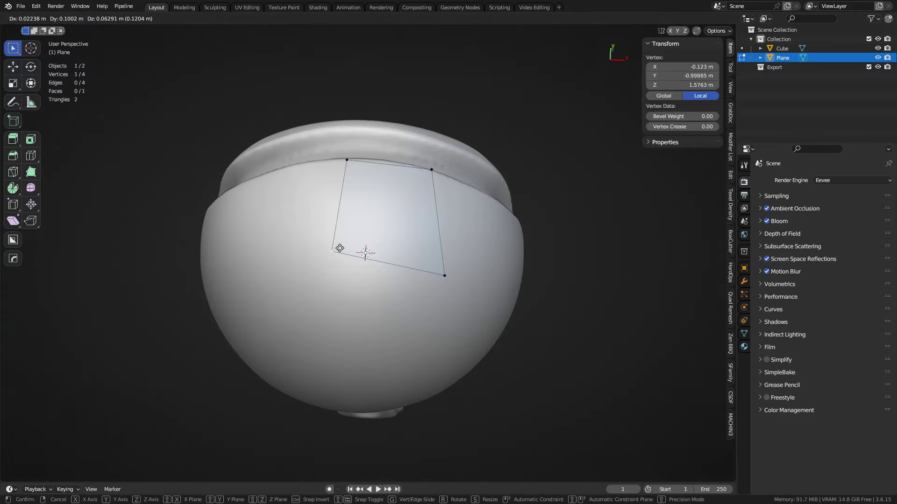
left_click(340, 248)
left_click(451, 275)
key("g")
left_click(444, 257)
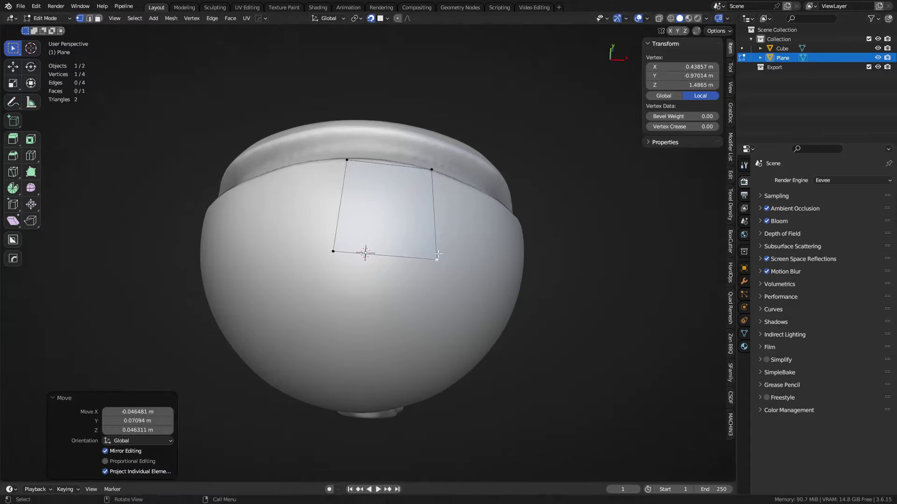
- Extrude the face's lower edge four times down the front of the ball head to its lower rim
left_click(397, 255)
middle_click_drag(397, 255, 412, 212)
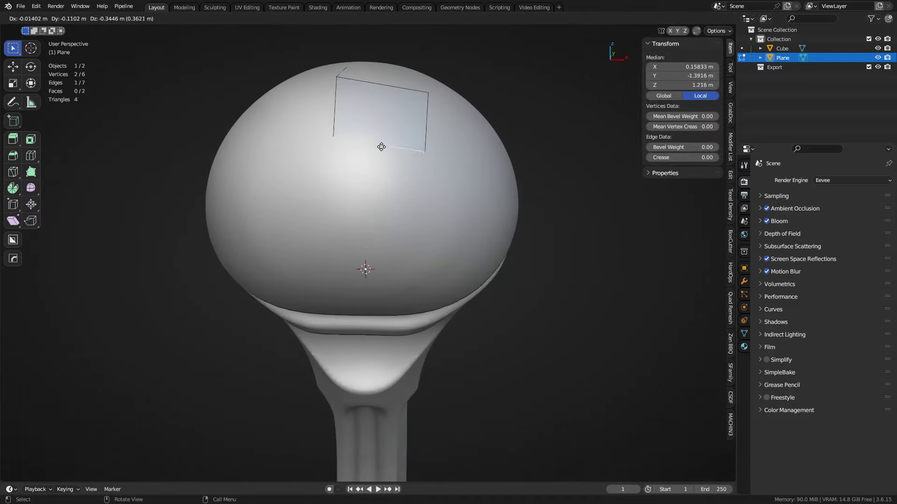
left_click(383, 159)
left_click(362, 261)
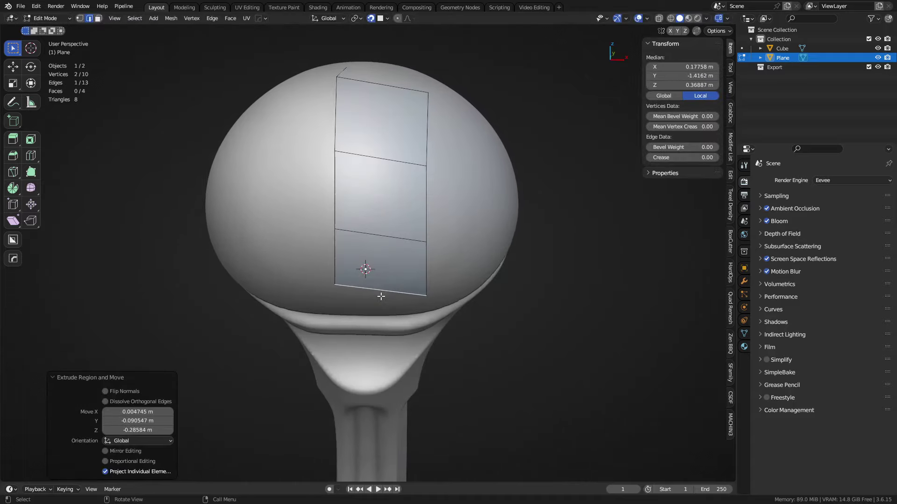
middle_click_drag(362, 261, 420, 219)
left_click(377, 241)
- Move the strip's two bottom vertices onto the ball head's lower rim
key("1")
left_click(344, 204)
key("g")
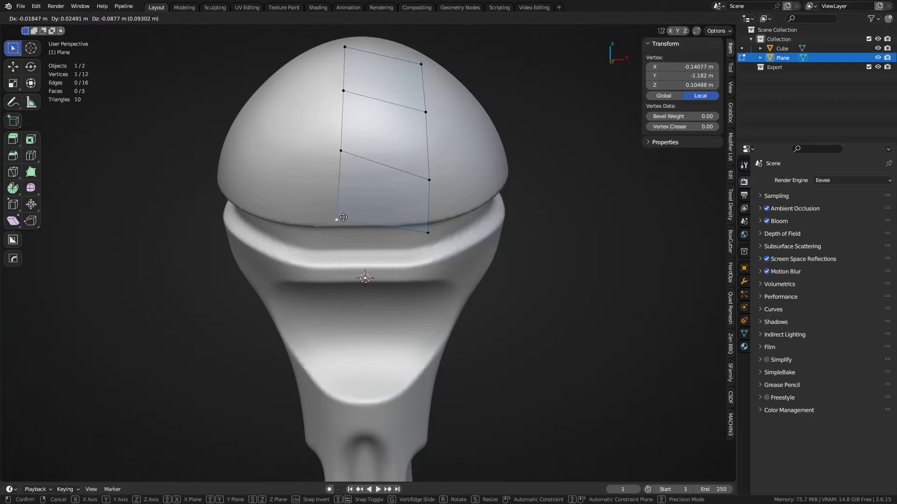
left_click(342, 224)
left_click(426, 236)
key("g")
left_click(428, 223)
middle_click_drag(438, 198, 440, 219, "shift")
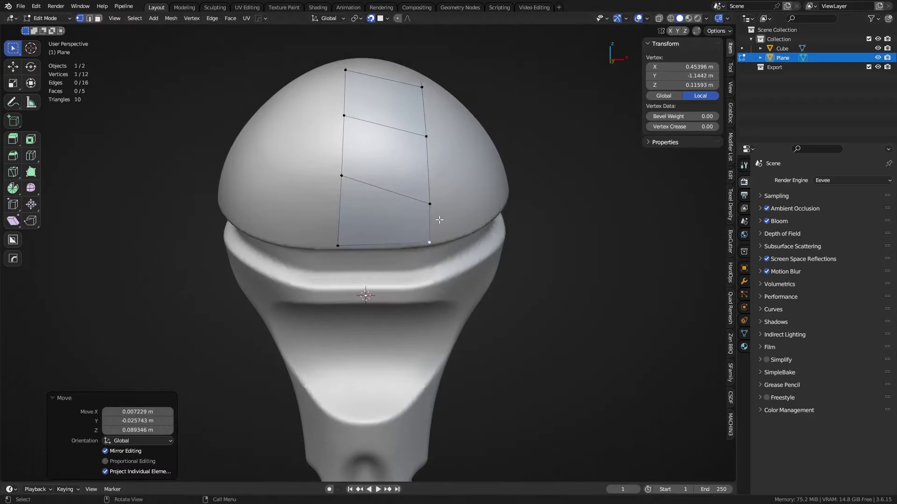
- Level the row of vertices just above the bottom rim by raising its outer vertex and adjusting the inner one
left_click(432, 206)
key("g")
left_click(427, 188)
middle_click_drag(425, 175, 416, 194, "shift")
left_click(338, 199)
key("g")
left_click(333, 199)
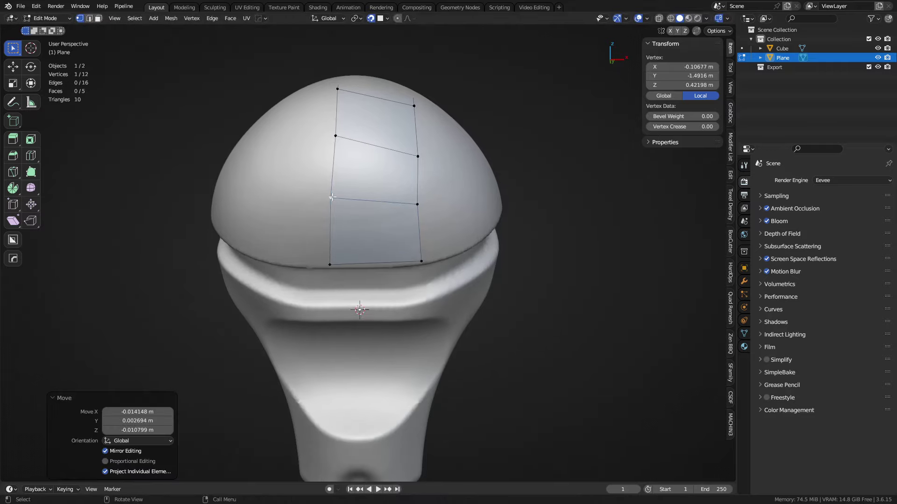
- Straighten the next two rows of the front strip by raising their outer vertices on the sculpt
left_click(423, 156)
key("g")
left_click(422, 142)
middle_click_drag(423, 142, 394, 160)
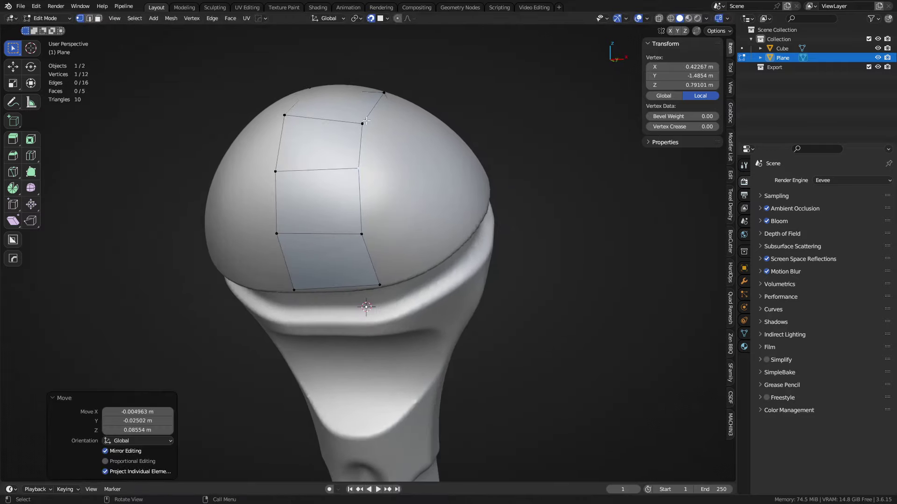
left_click(368, 121)
middle_click_drag(367, 121, 379, 210)
key("g")
left_click(383, 233)
left_click(300, 233)
key("g")
left_click(300, 233)
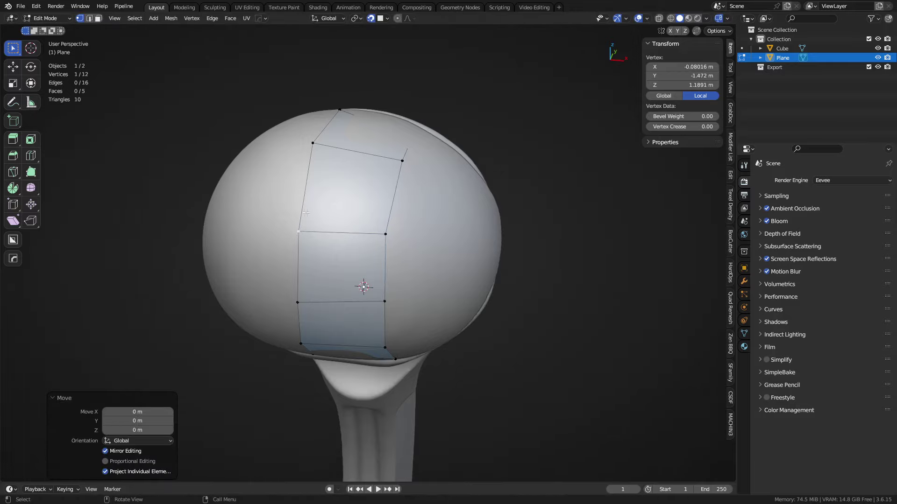
- Reposition both vertices of the front strip's uppermost row below the top face
left_click(322, 144)
key("g")
left_click(318, 158)
left_click(401, 160)
key("g")
left_click(394, 160)
- Snap the top face's outer rear vertex onto the ball head beside the groove's edge
middle_click_drag(393, 160, 358, 175)
key("2")
middle_click_drag(393, 225, 390, 209)
left_click(356, 134)
middle_click_drag(356, 134, 384, 165)
left_click_drag(384, 164, 383, 160)
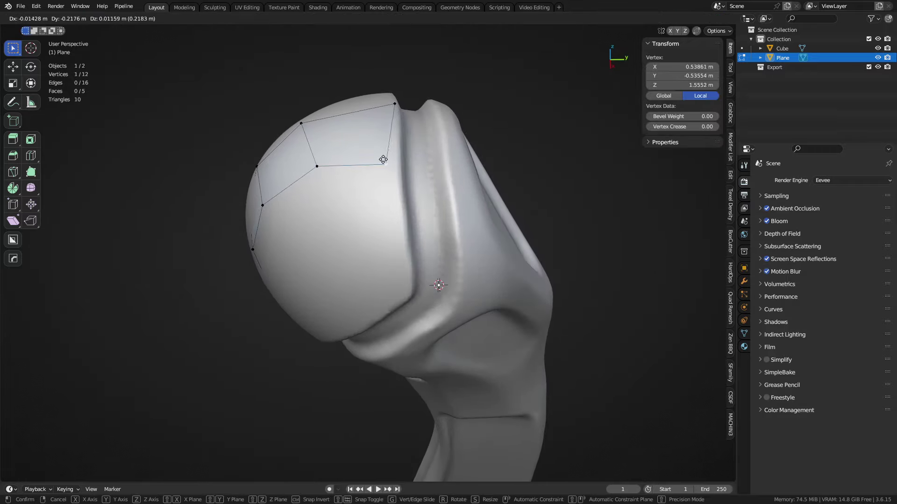
left_click(398, 164)
- Extrude the top face's outer edge twice down the side of the ball head along the groove
left_click(359, 167)
middle_click_drag(359, 167, 413, 196)
key("e")
left_click(406, 209)
key("e")
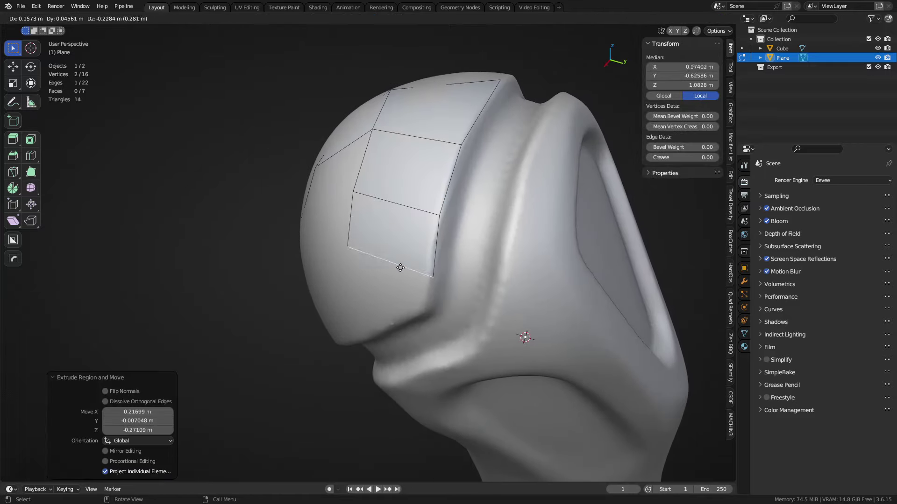
left_click(393, 294)
- Adjust the two inner vertices of the new side faces to even out their spacing
key("1")
left_click(358, 268)
key("g")
left_click(362, 259)
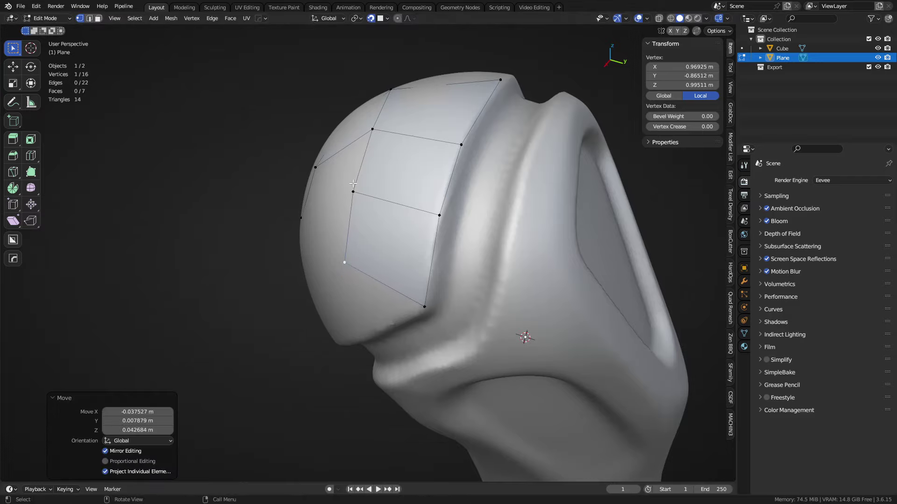
left_click(353, 183)
key("g")
left_click(360, 178)
- Raise the side strip's inner end vertex and extrude its end edge into another face along the groove
middle_click_drag(359, 178, 486, 190)
left_click(491, 191)
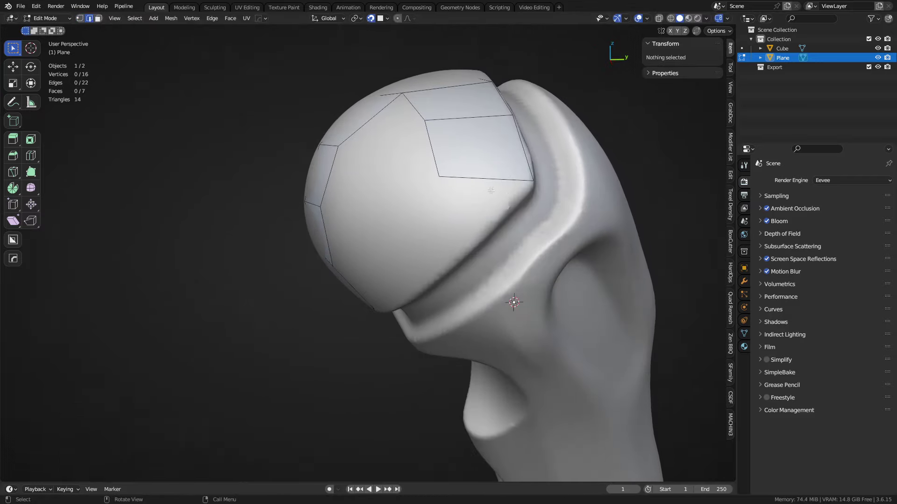
left_click(447, 179)
key("e")
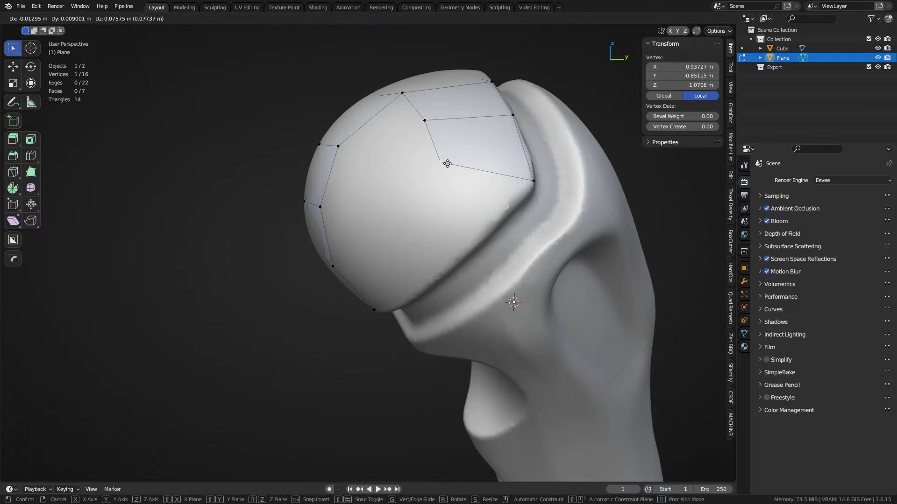
left_click(439, 239)
- Move the newest side face's rim vertex down along the groove's edge
key("1")
left_click(466, 247)
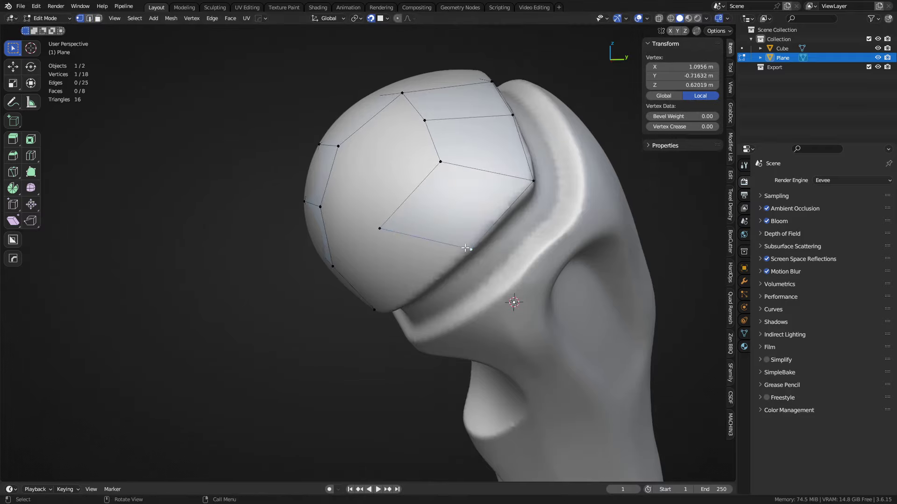
key("g")
left_click(447, 256)
left_click(387, 234)
middle_click_drag(386, 233, 439, 193)
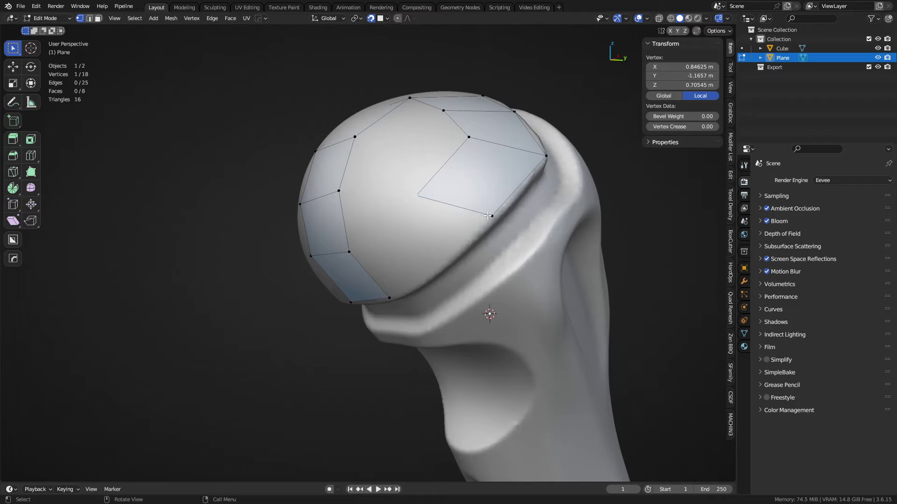
key("g")
left_click(477, 223)
- Extrude the bottom front face's outer edge sideways and fill the gap to the side strip with a face
key("2")
left_click(378, 266)
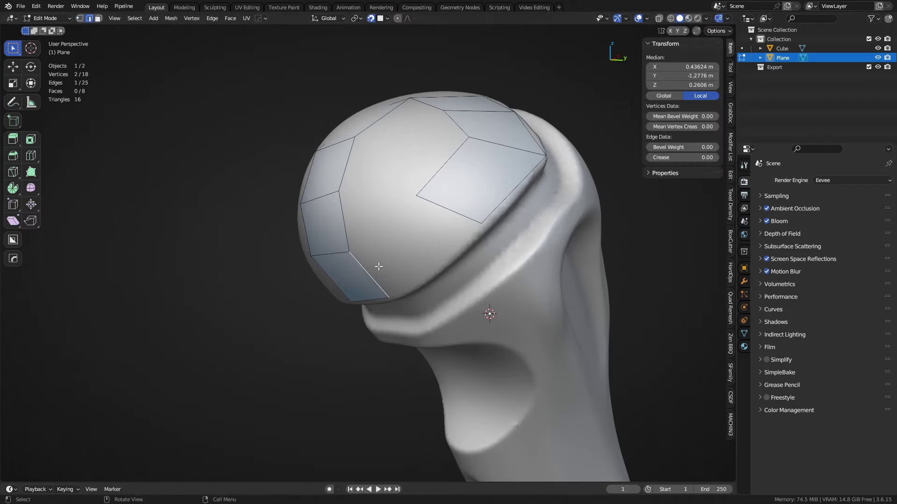
key("e")
left_click(420, 246)
left_click(445, 214, "shift")
key("f")
- Snap the two rim vertices of the joining face to the edge of the groove
key("1")
left_click(429, 270)
key("g")
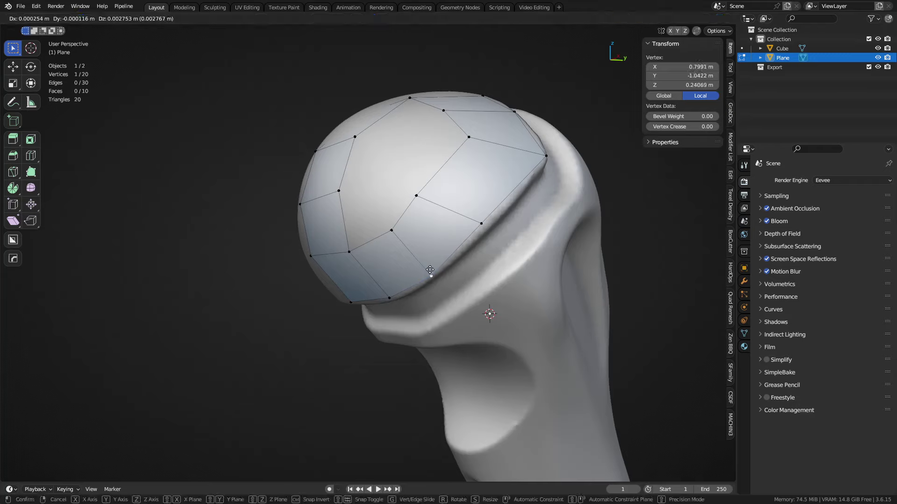
left_click(432, 268)
left_click(478, 226)
key("g")
left_click(480, 229)
- Move the edge dividing the lower side faces up along the rim and refine its inner vertex
left_click(426, 203)
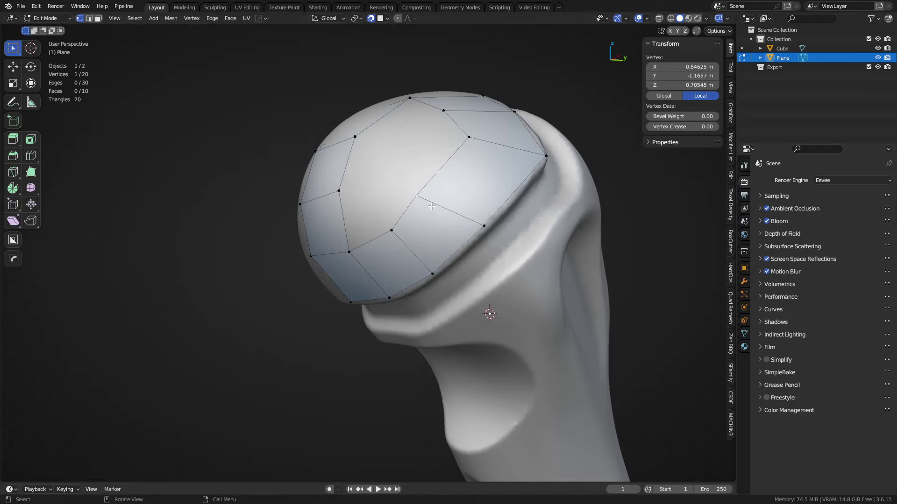
key("2")
left_click(431, 206)
key("g")
left_click(465, 196)
key("1")
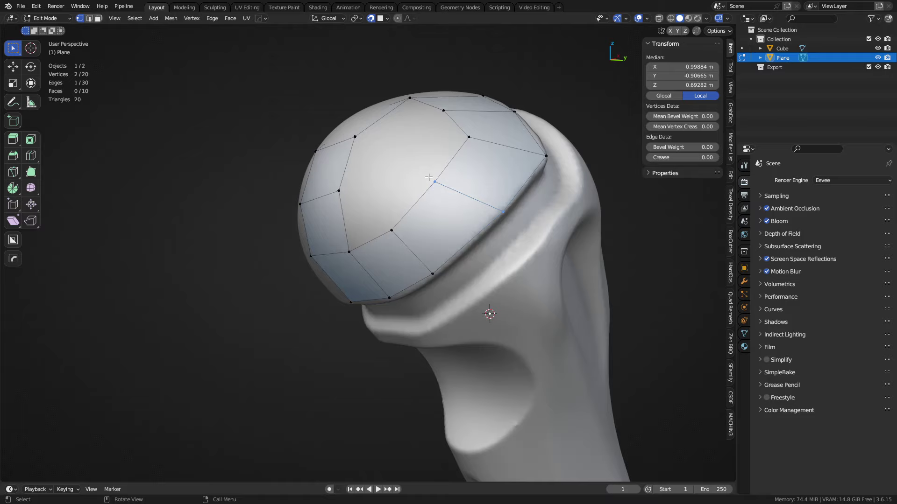
left_click(437, 185)
key("g")
left_click(435, 181)
- Fill the lower part of the opening between the front strip and side strip with a quad
key("2")
middle_click_drag(438, 219, 505, 240)
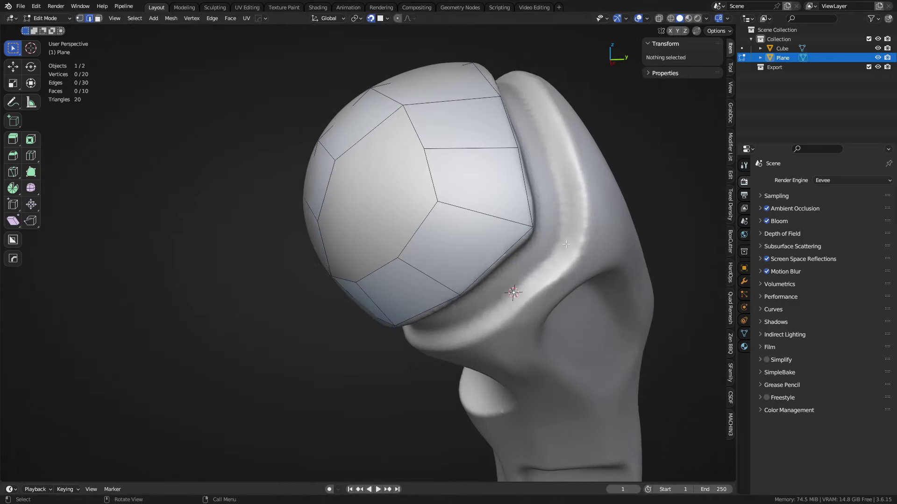
middle_click_drag(490, 219, 494, 192)
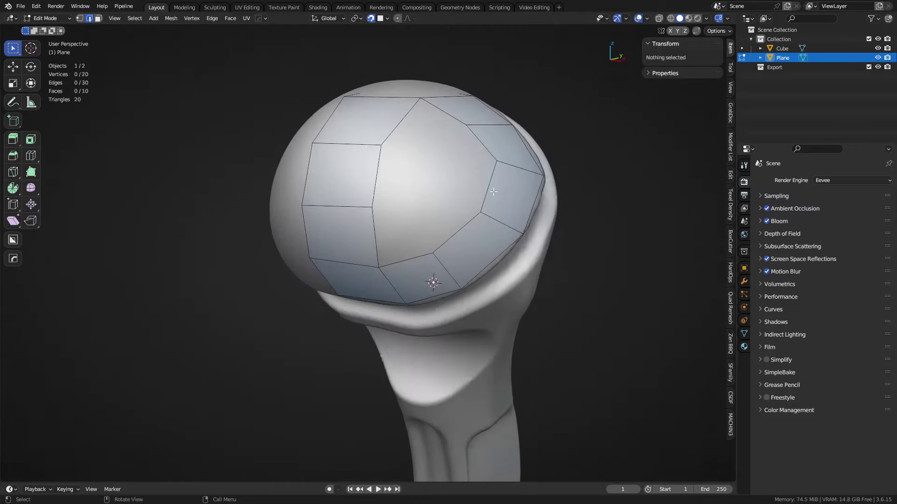
left_click(460, 234)
key("f")
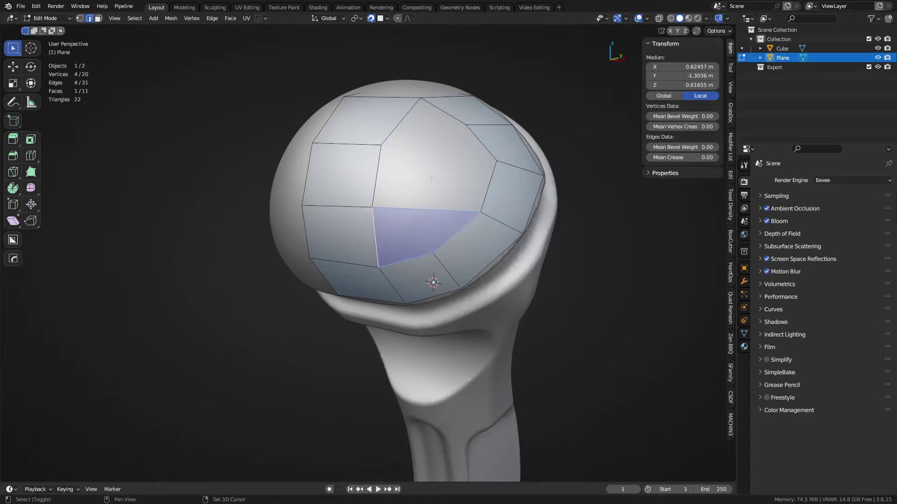
- Close the rest of the opening with an upper quad and a middle quad between the two strips
middle_click_drag(377, 239, 371, 251, "shift")
left_click(374, 142)
left_click(477, 161, "shift")
key("f")
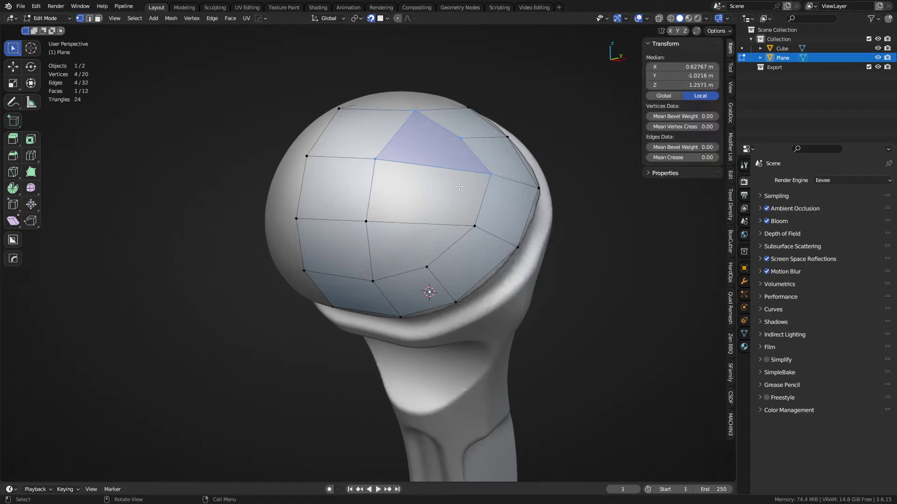
left_click(474, 194)
key("2")
left_click(480, 205)
key("f")
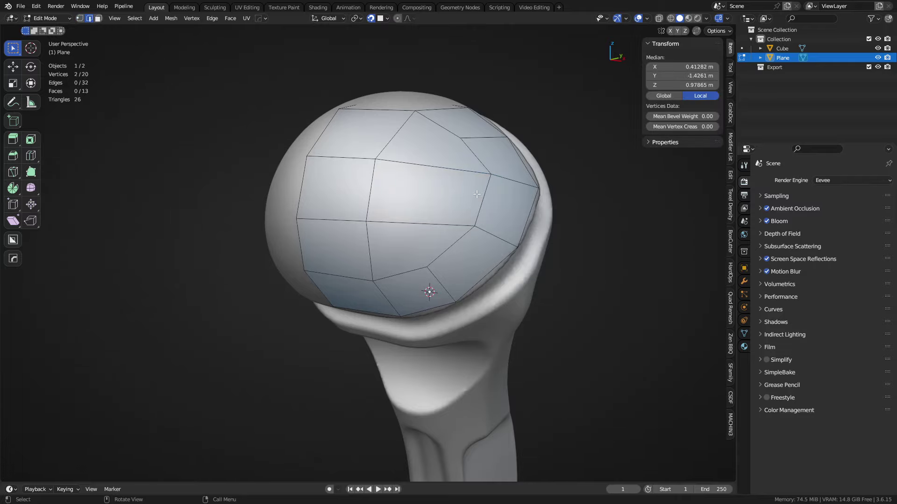
- Reposition the upper rim vertex beside the groove and the upper inner vertex of the side faces
middle_click_drag(477, 194, 401, 245)
key("1")
left_click(305, 251)
key("g")
middle_click_drag(304, 251, 346, 197, "shift")
left_click(333, 234)
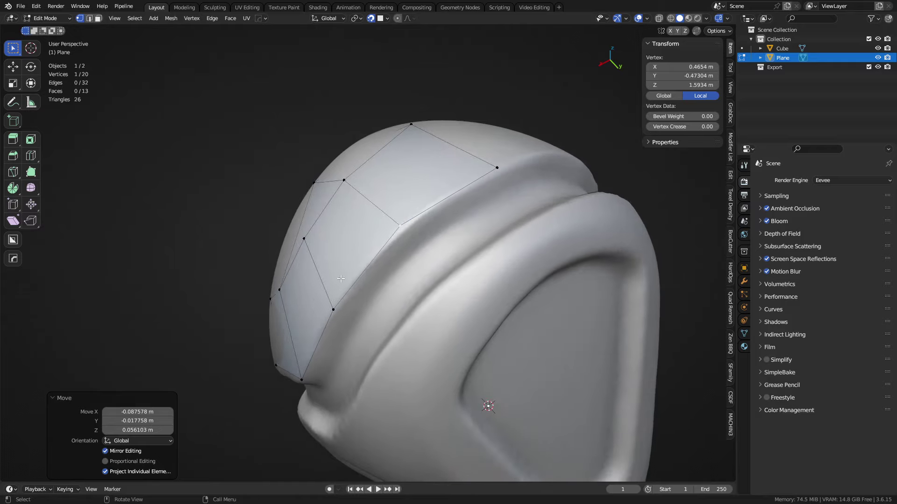
middle_click_drag(341, 279, 427, 275)
left_click(429, 272)
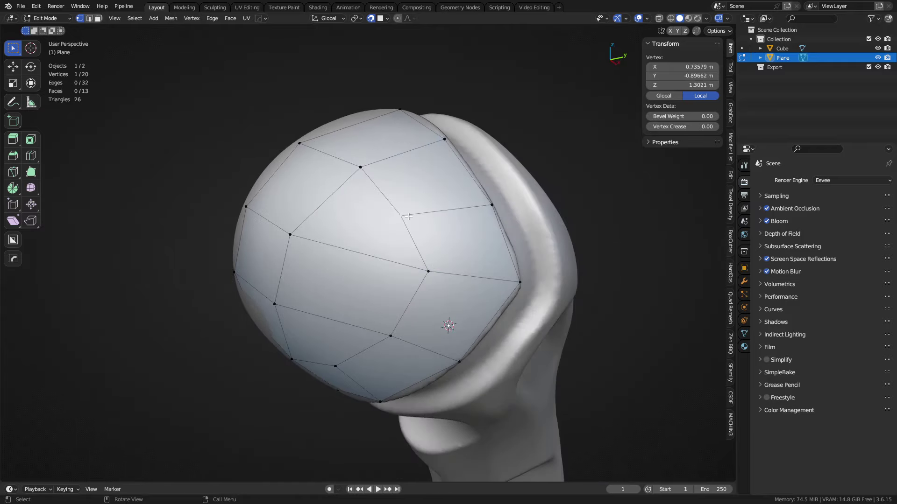
key("g")
left_click(428, 216)
- Adjust the two lower inner vertices of the side faces to even out the quads
middle_click_drag(428, 308, 445, 284)
left_click(374, 323)
key("g")
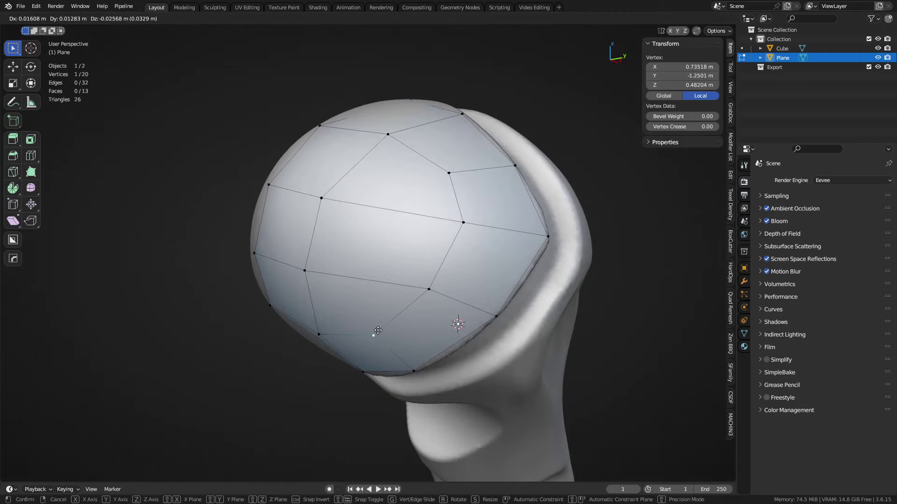
left_click(378, 330)
left_click(435, 294)
key("g")
left_click(433, 302)
- Reposition the upper inner vertices of the side faces for a smoother edge flow
left_click(447, 263)
left_click(460, 232)
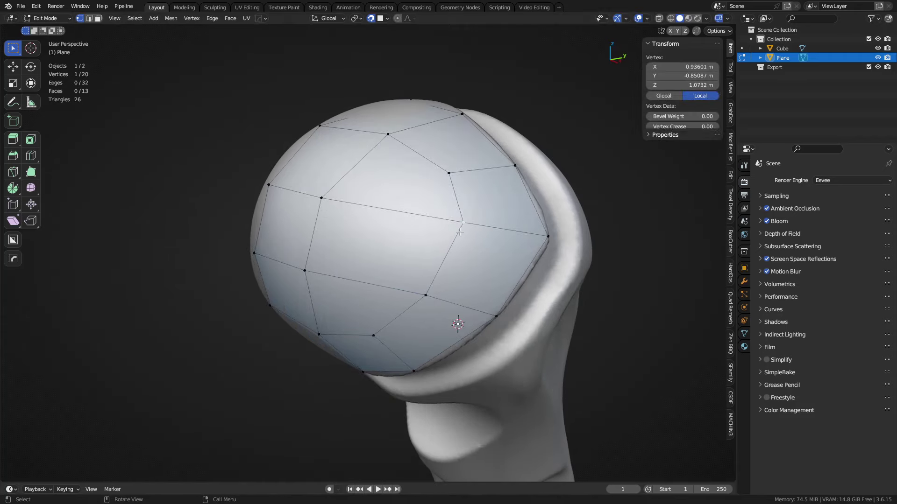
key("g")
left_click(453, 229)
left_click(447, 179)
key("g")
left_click(447, 170)
middle_click_drag(431, 195, 456, 254)
key("g")
left_click(454, 217)
- Extrude a side rim edge of the retopology mesh into the groove as a narrow face
scroll(456, 255, "up", 2)
key("2")
middle_click_drag(333, 317, 351, 263, "shift")
left_click(372, 268)
key("g")
left_click(373, 270)
left_click(377, 273)
- Extrude the next side rim edge above the existing groove face as a second narrow face
left_click(388, 194)
key("g")
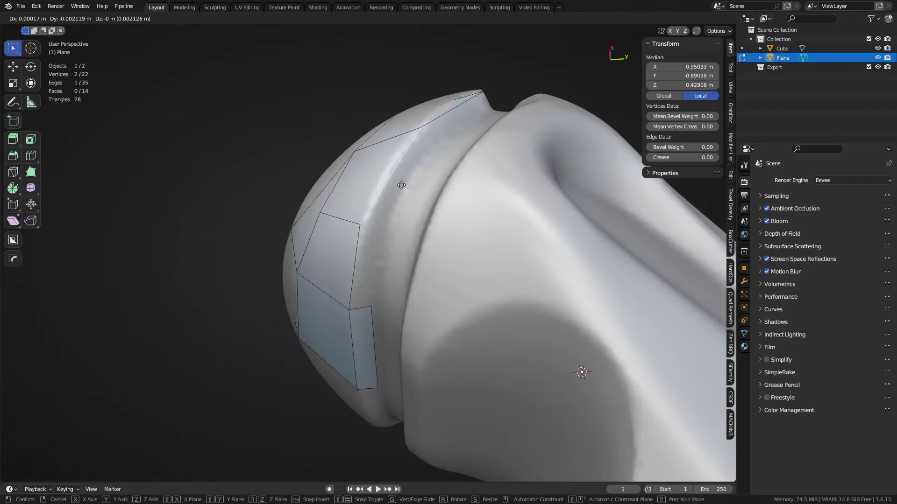
left_click(395, 185)
key("e")
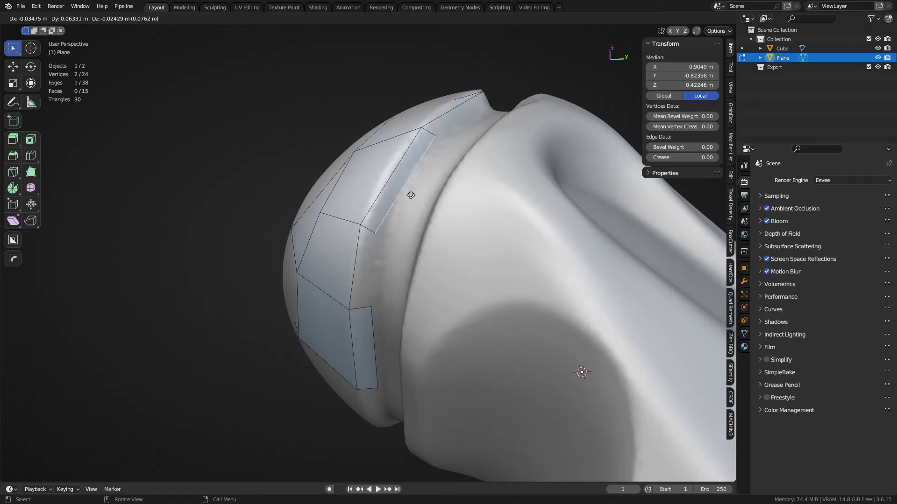
left_click(412, 195)
- Fill the gap between the two narrow groove faces and adjust their shared outer vertices along the groove
key("1")
left_click(378, 235)
key("2")
left_click(357, 268)
key("f")
key("1")
left_click(380, 236)
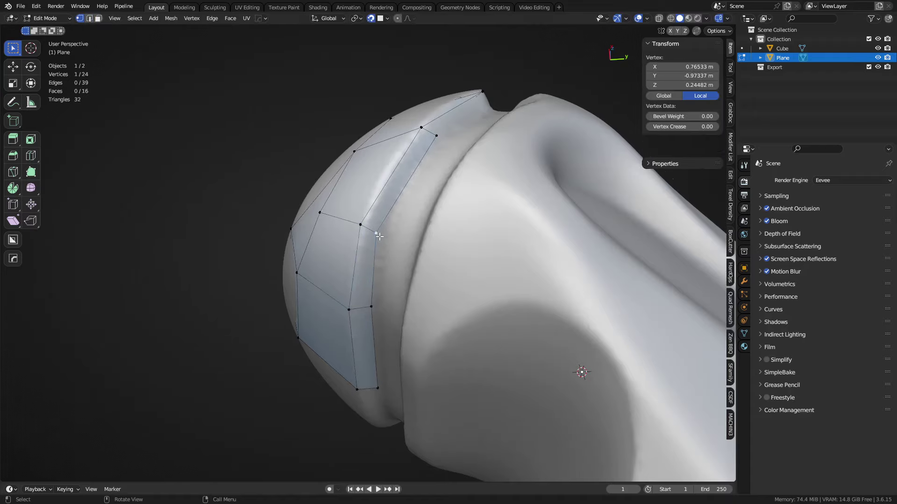
left_click_drag(380, 237, 380, 247)
middle_click_drag(460, 198, 416, 274, "shift")
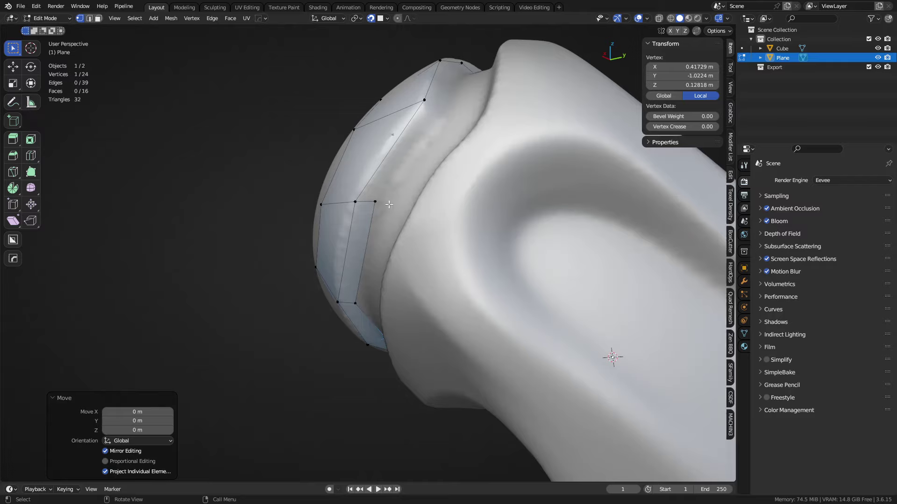
left_click(381, 203)
key("g")
left_click(385, 213)
- Extrude the upper side rim edge into the groove, leaving a gap to the lower strip
middle_click_drag(385, 214, 443, 217)
key("2")
left_click(458, 173)
middle_click_drag(457, 179, 426, 262)
key("e")
left_click(448, 210)
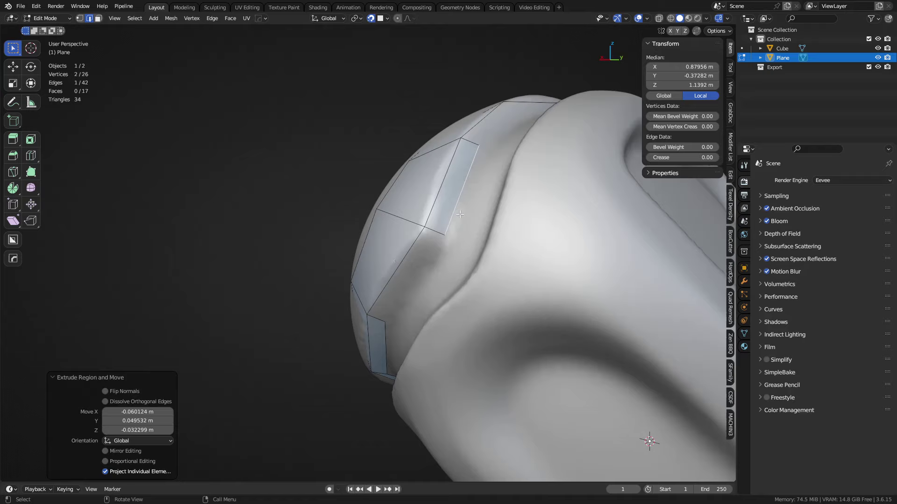
- Adjust the two outer vertices of the upper narrow face and fill the gap between it and the lower strip
key("1")
left_click(447, 234)
key("g")
left_click(449, 235)
left_click_drag(490, 143, 482, 149)
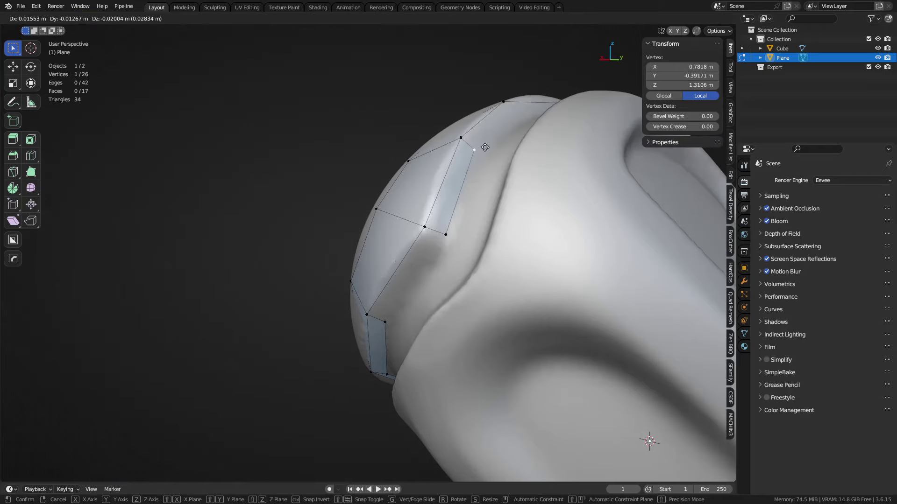
left_click(485, 148)
middle_click_drag(485, 147, 421, 262)
key("2")
left_click(416, 271)
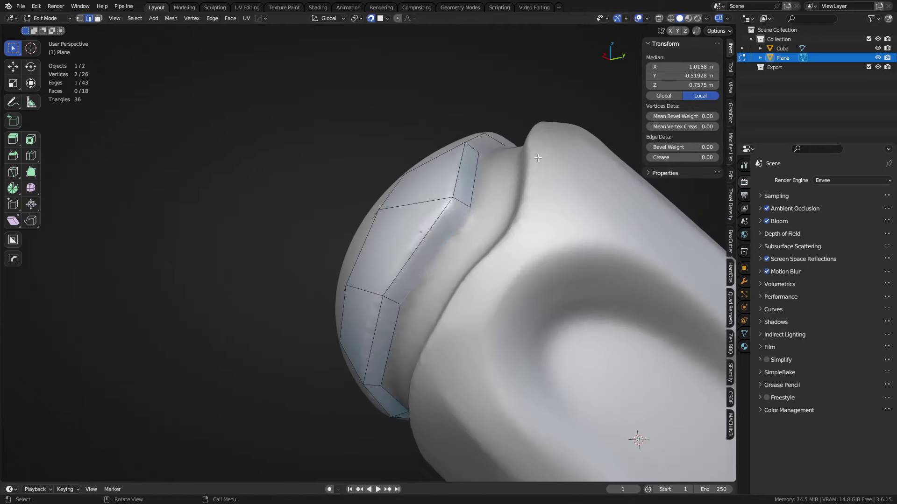
- Extrude the top rim edge of the ball head into the groove and fill the gap to the neighbouring narrow face
middle_click_drag(538, 158, 423, 261)
key("e")
left_click(495, 216)
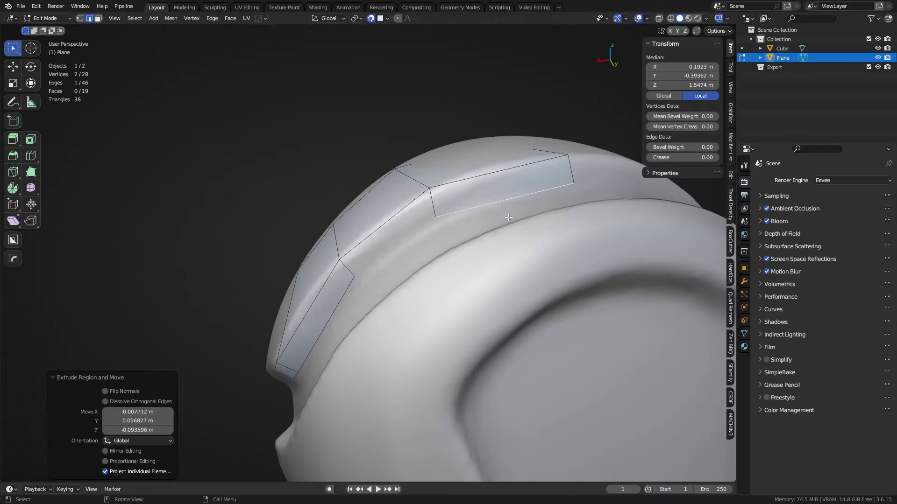
left_click(383, 219)
left_click(368, 259)
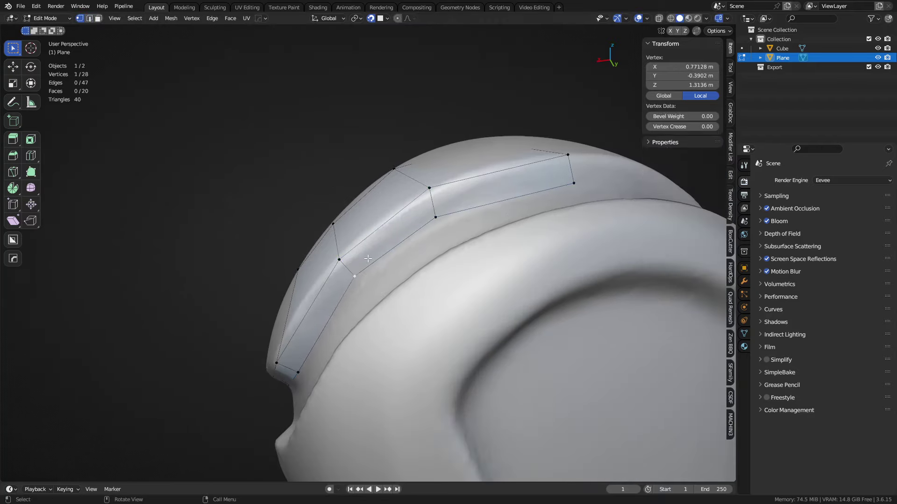
- Reposition the outer vertices of the top narrow faces to follow the groove evenly
key("g")
left_click(430, 228)
left_click_drag(585, 169, 564, 195)
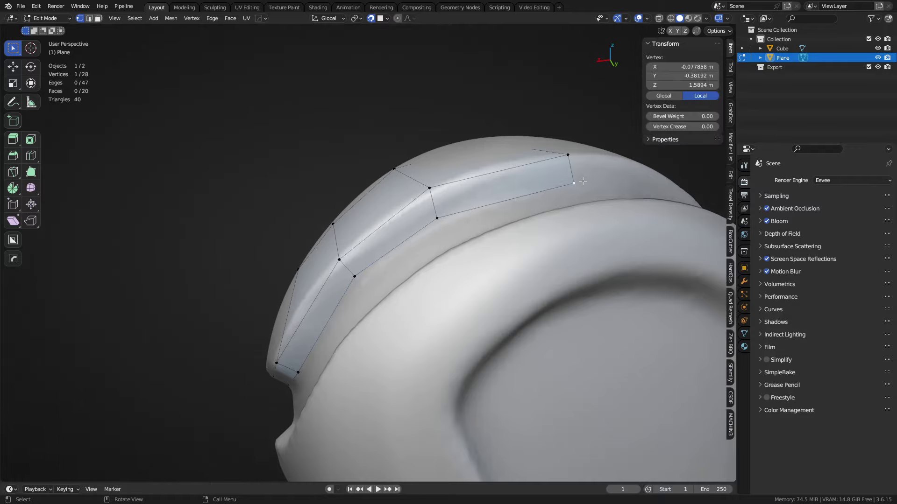
key("g")
left_click(562, 193)
- Extrude the front edge of the narrow strip down across the groove floor
middle_click_drag(562, 193, 410, 309)
key("2")
left_click(320, 295)
middle_click_drag(318, 296, 339, 282, "shift")
key("e")
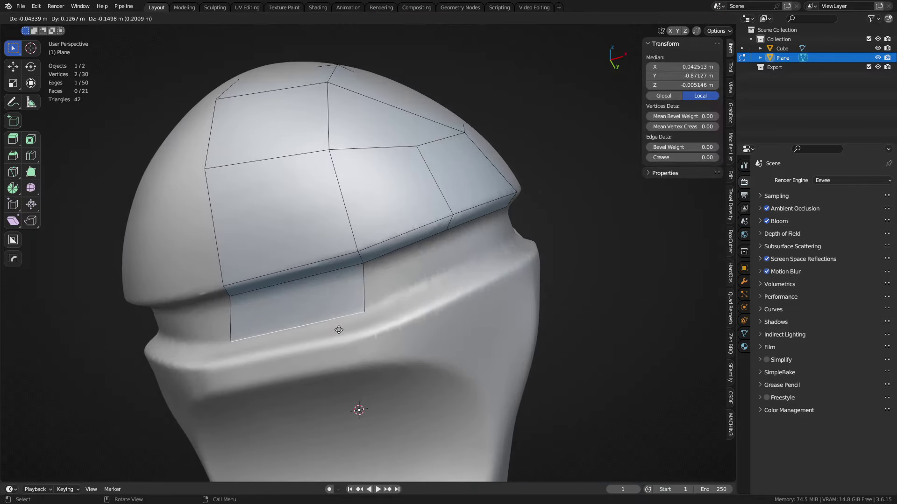
left_click(343, 331)
- Extrude the side edge of the strip across the groove floor and fill the gap to the front groove face
middle_click_drag(344, 330, 402, 271)
key("e")
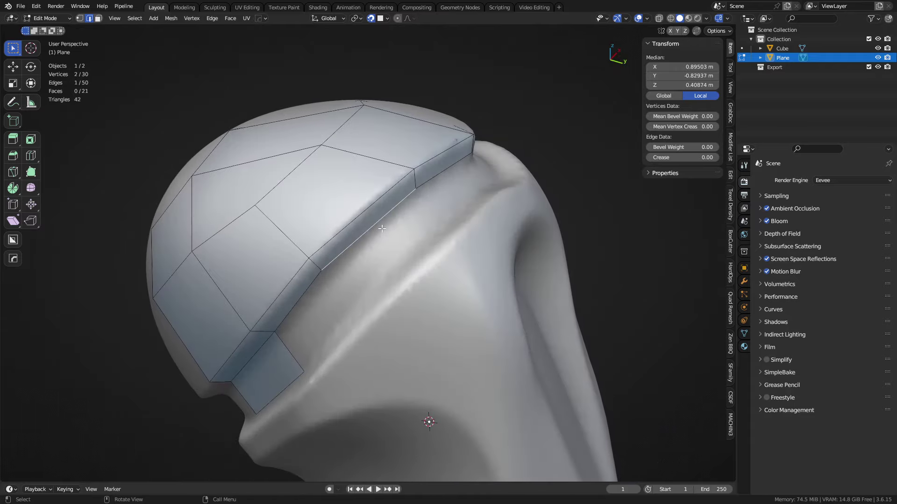
left_click(416, 262)
left_click(306, 280)
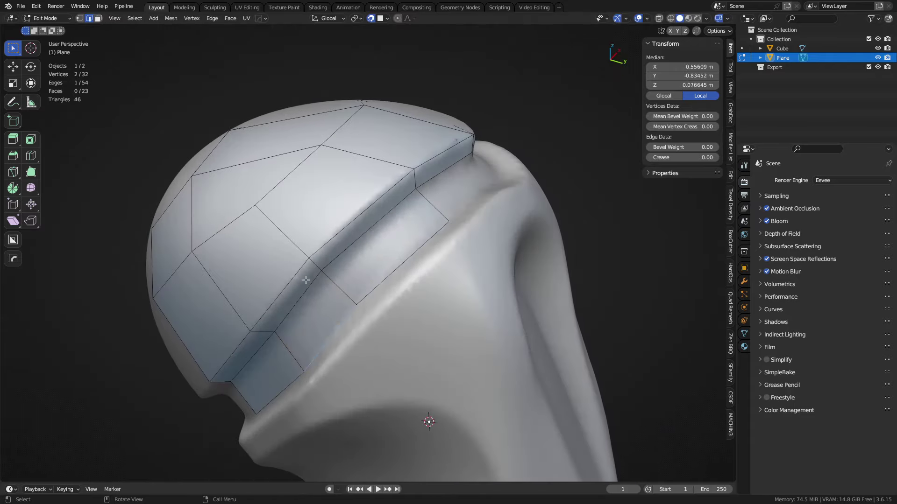
- Try to extrude the next side edge of the strip across the groove, and undo it
middle_click_drag(497, 267, 397, 221)
key("e")
left_click(394, 284)
key("ctrl+z")
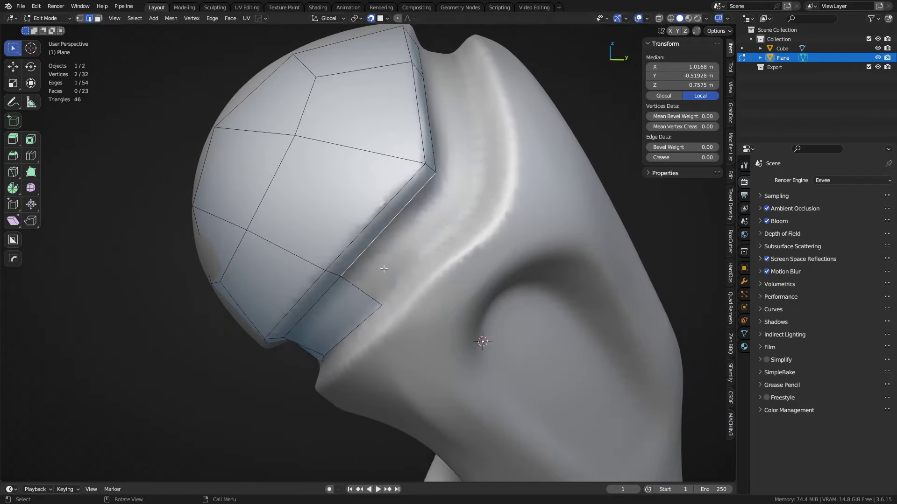
- Extrude the strip's side corner vertex across the groove and close the groove floor face beside it
left_click(453, 175)
key("e")
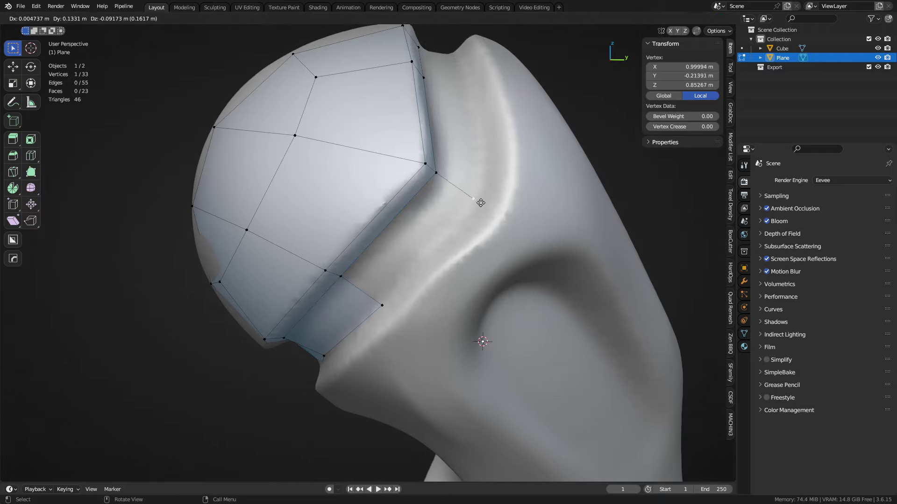
left_click(481, 203)
- Examine the flow of faces over the ball head and along the groove floor
middle_click_drag(303, 219, 553, 262, "shift")
scroll(514, 252, "down", 1)
key("3")
left_click(386, 237)
left_click(294, 224)
left_click(281, 299)
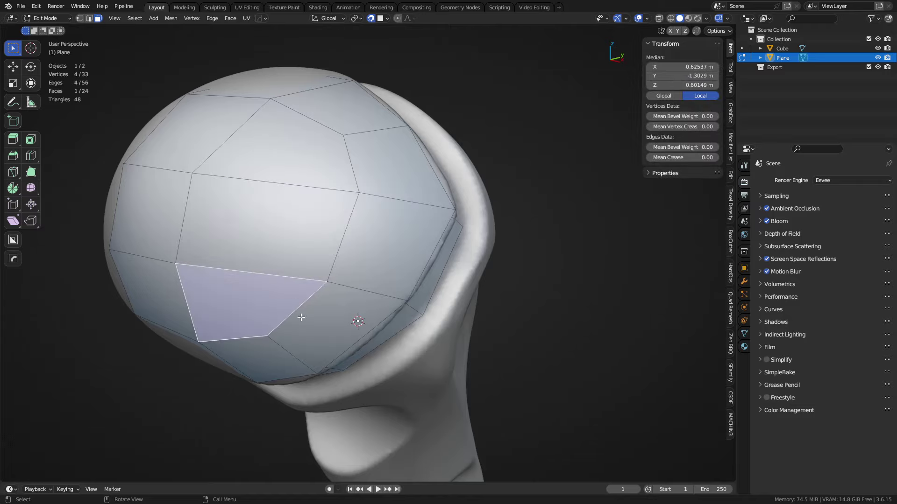
middle_click_drag(301, 316, 371, 251)
left_click(387, 300)
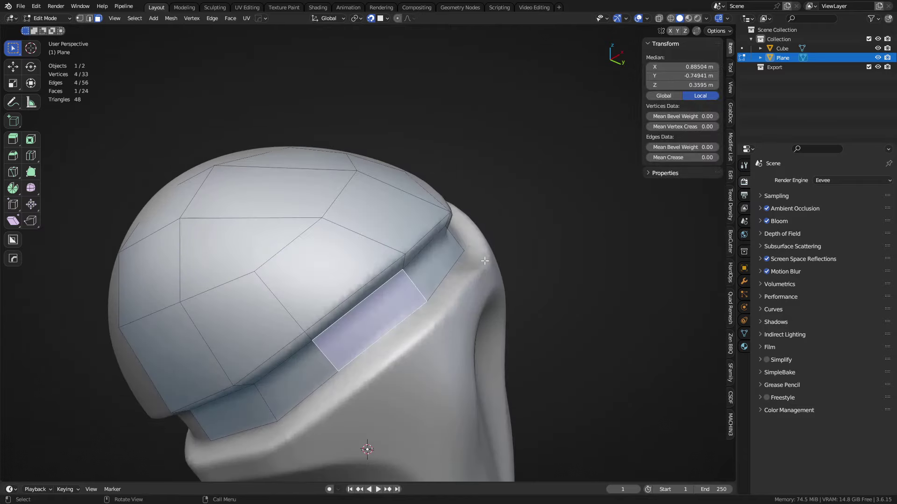
middle_click_drag(321, 272, 392, 240)
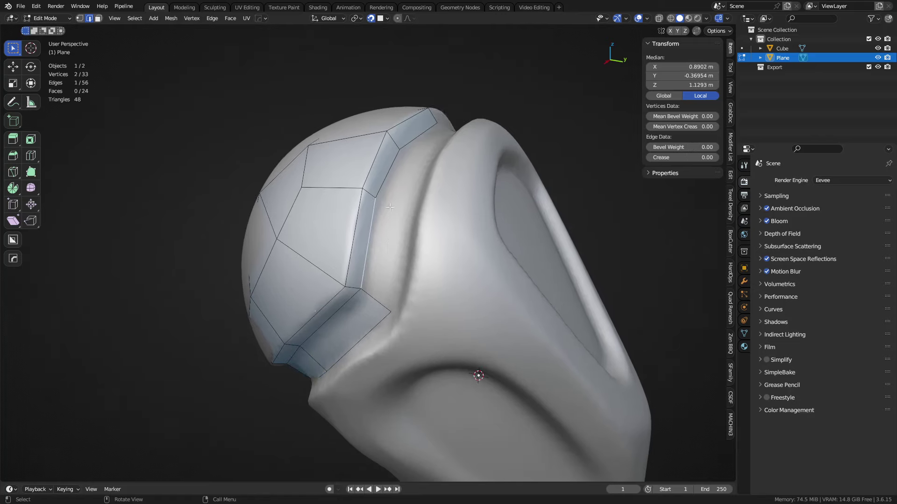
- Extrude the strip vertex above the side corner across the groove and fill the groove floor face below it
key("1")
left_click(376, 195)
middle_click_drag(376, 195, 388, 205)
scroll(384, 201, "up", 2)
key("e")
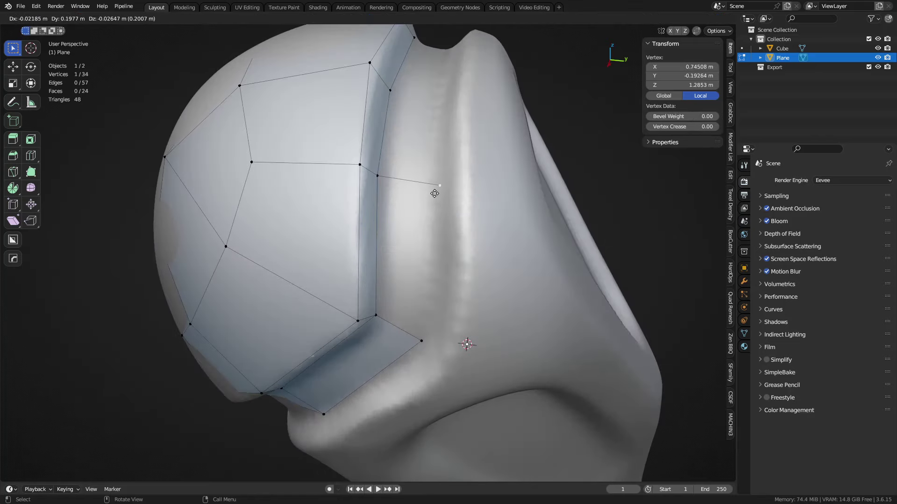
left_click(434, 193)
key("2")
left_click(394, 223)
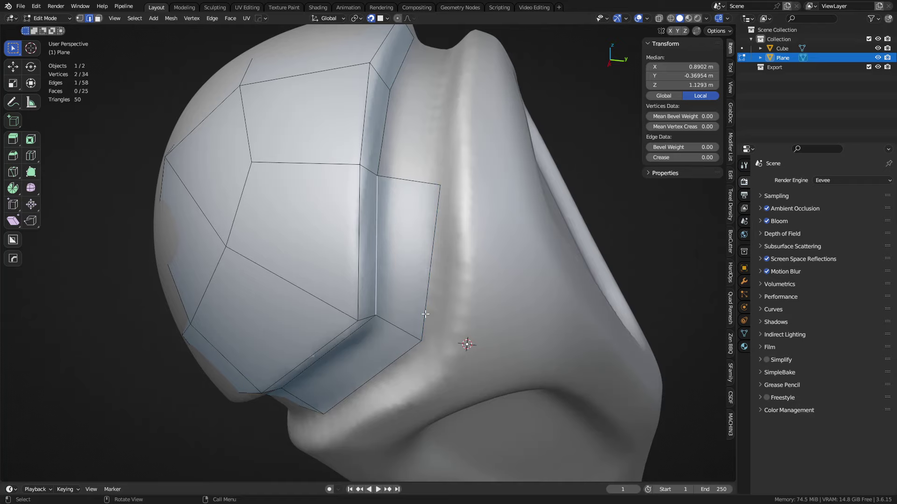
- Reposition the outer corner vertex of the side groove floor faces
key("1")
left_click(420, 331)
key("g")
left_click(426, 331)
- Extrude the next strip vertex up the side across the groove, adjust its position, and fill the face below it
middle_click_drag(418, 243, 397, 318, "shift")
key("2")
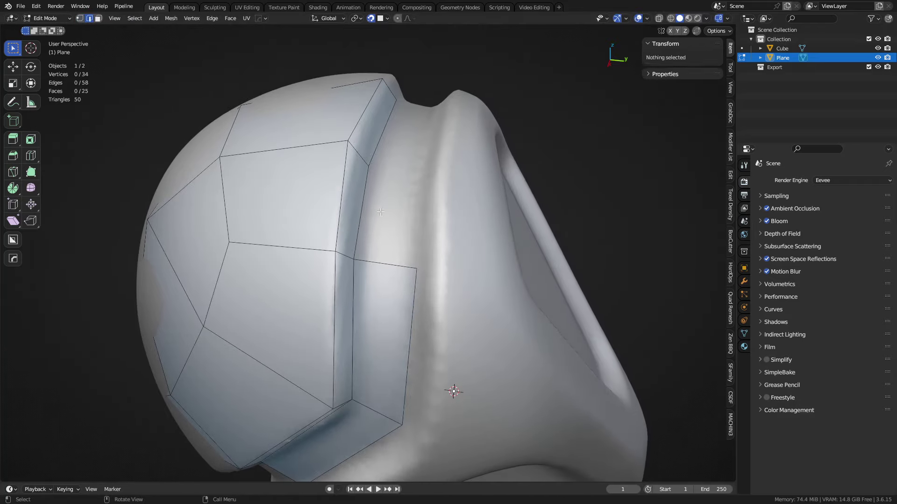
left_click(380, 229)
middle_click_drag(381, 231, 380, 255)
key("1")
left_click(387, 161)
key("e")
left_click(440, 176)
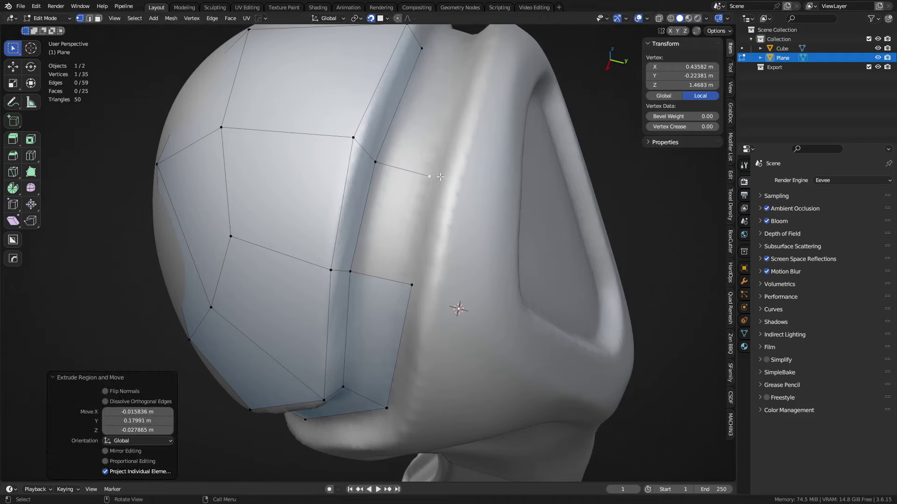
key("g")
left_click(427, 183)
key("2")
left_click(363, 228)
key("f")
- Extrude the topmost strip vertex across the groove and fill the last groove floor face
middle_click_drag(411, 180, 374, 276, "shift")
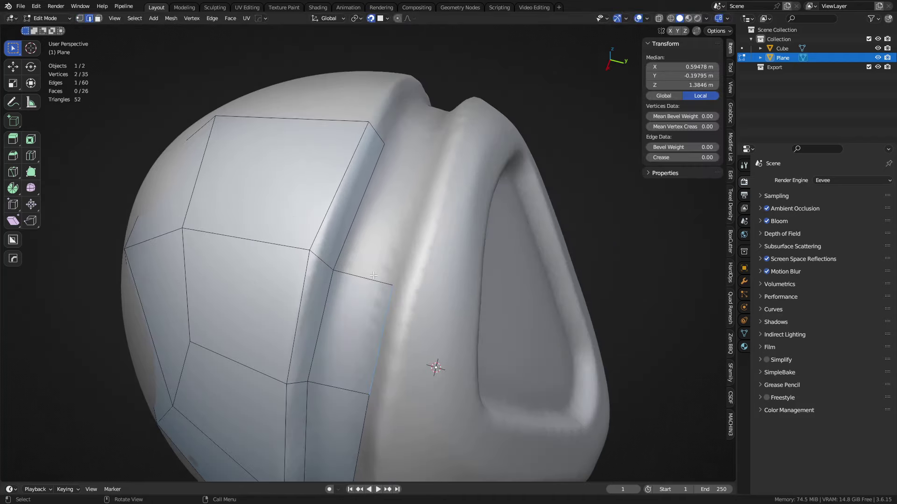
left_click(383, 151)
key("e")
left_click(431, 162)
key("2")
left_click(375, 181)
- Adjust the outer vertices of the lower side groove floor faces along the edge of the lip
middle_click_drag(433, 297, 424, 326)
left_click_drag(459, 261, 457, 259)
middle_click_drag(458, 260, 457, 252)
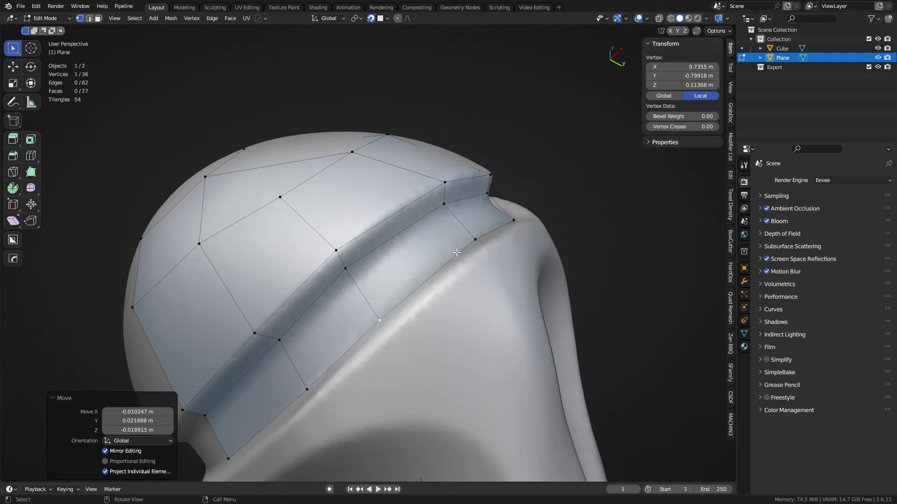
left_click(473, 238)
middle_click_drag(397, 305, 416, 281)
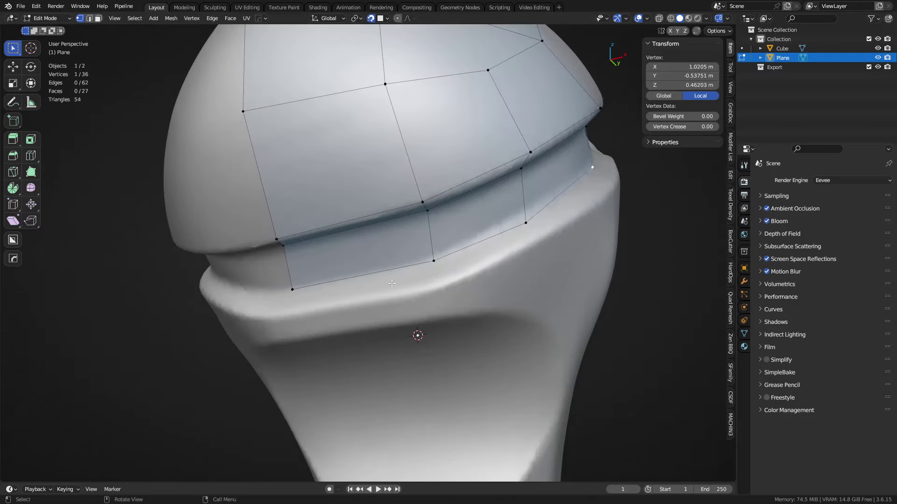
- Extrude the front outer edge of the groove floor onto the lip as a narrow face
key("2")
left_click(396, 278)
scroll(414, 314, "up", 1)
key("e")
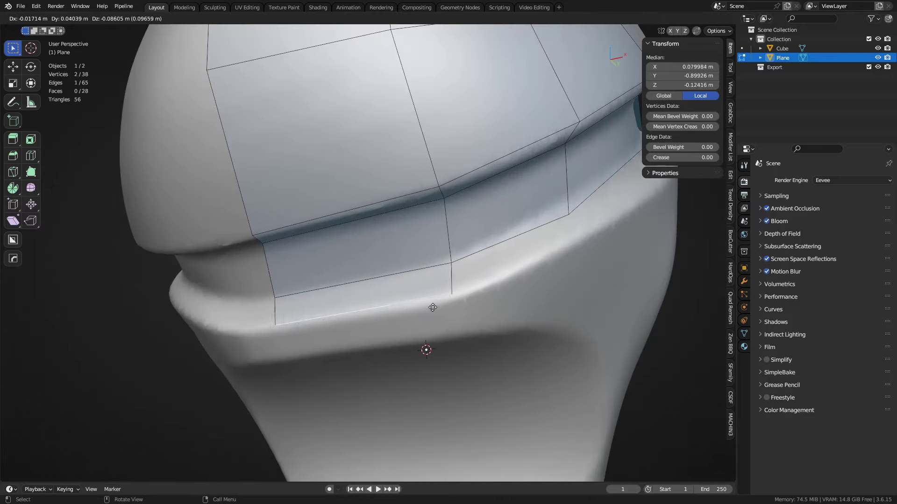
left_click(433, 308)
- Extrude the next outer groove vertex onto the lip and fill the face joining it to the front lip face
middle_click_drag(499, 290, 395, 333, "shift")
key("1")
left_click(398, 288)
key("e")
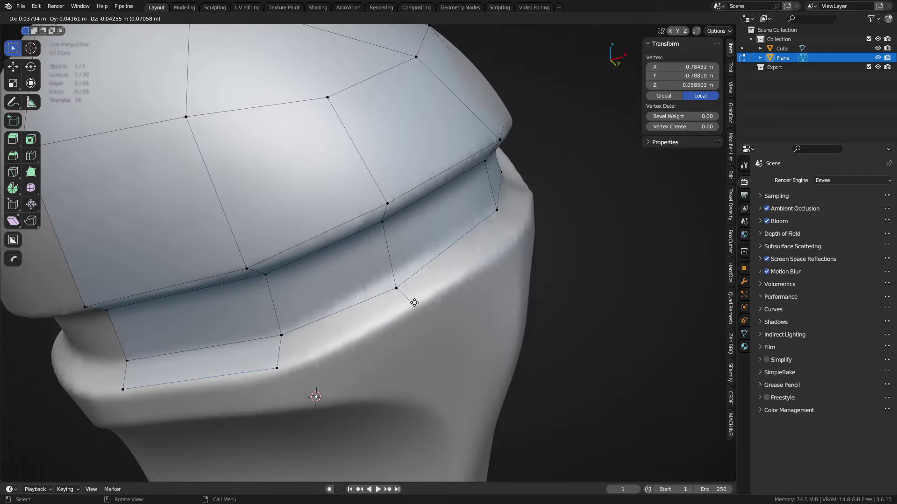
left_click(414, 304)
key("2")
left_click(355, 311)
left_click(284, 348, "shift")
key("f")
- Reposition the outer groove vertex midway along the side, just above the lip
left_click(449, 276)
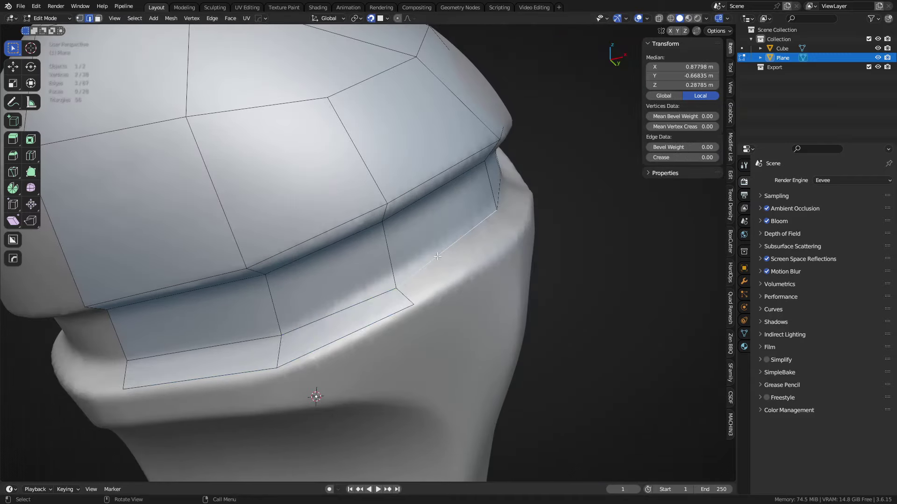
middle_click_drag(533, 258, 457, 292)
key("1")
left_click(362, 279)
key("g")
left_click_drag(356, 284, 355, 285)
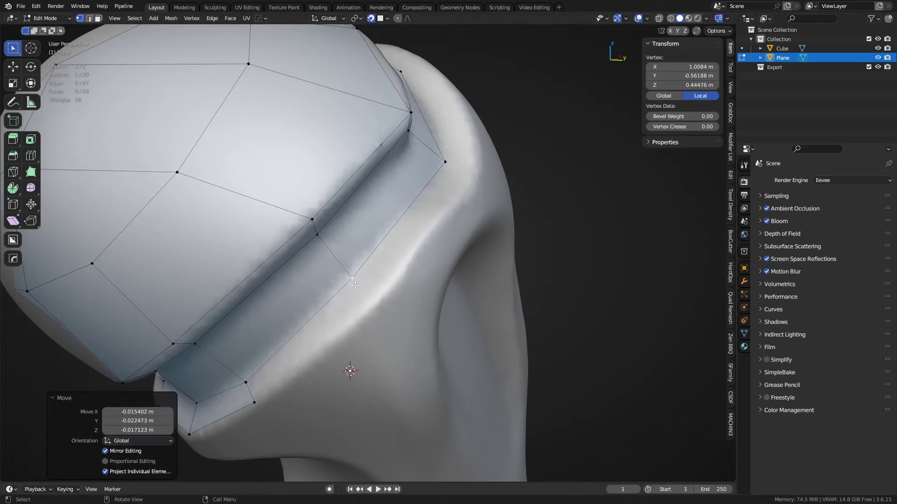
- Extend the lip strip from the repositioned side vertex by filling the adjoining face
key("2")
left_click(244, 393, "shift")
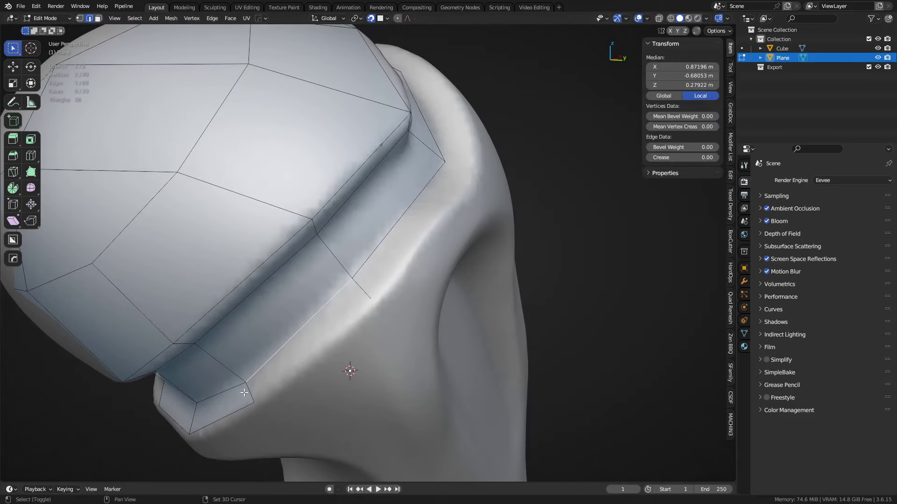
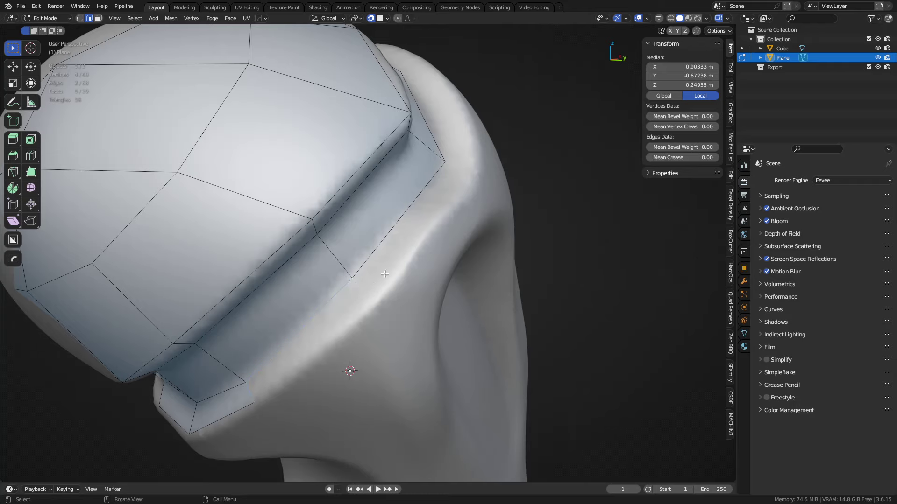
key("f")
- Extrude the outer groove vertex at the side bend onto the lip and fill the face below it
middle_click_drag(393, 260, 366, 307, "shift")
key("1")
left_click(424, 203)
key("e")
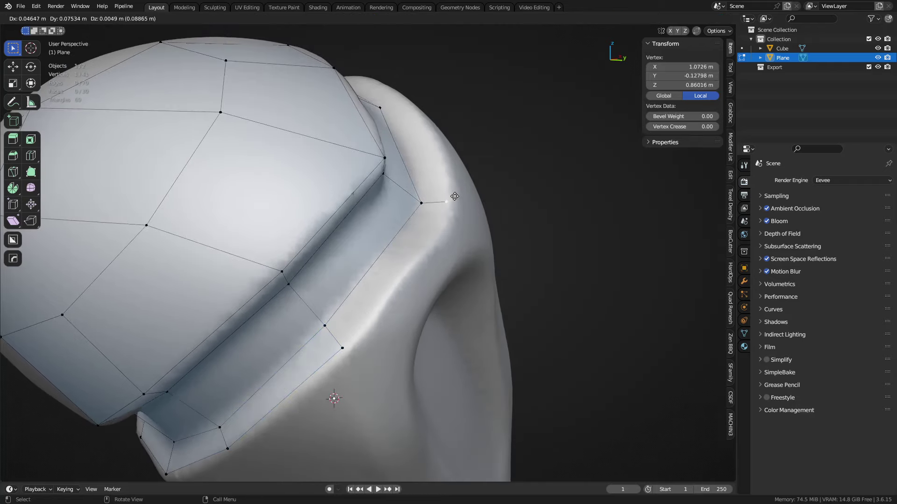
left_click_drag(455, 196, 456, 196)
key("2")
left_click(325, 341, "shift")
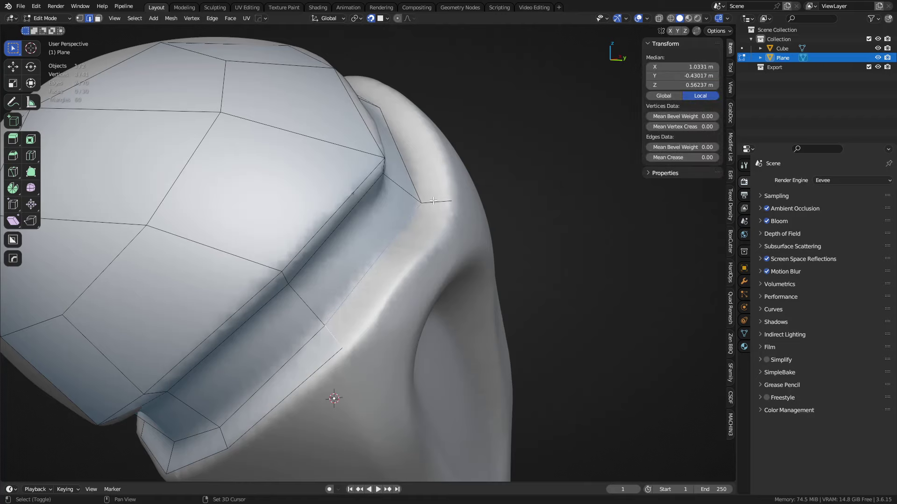
left_click(434, 201, "shift")
key("f")
- Reposition the outer groove vertex and the adjoining lip vertex at the side bend to follow the lip
middle_click_drag(433, 201, 391, 284)
key("1")
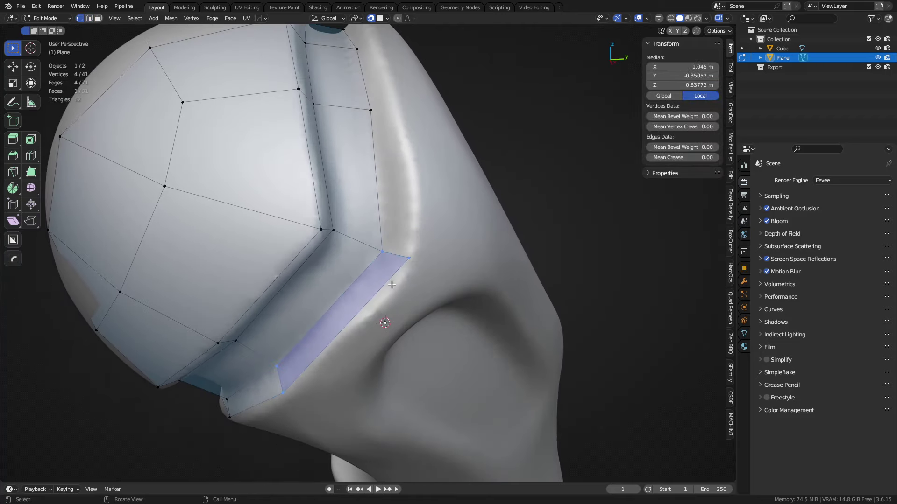
left_click(384, 261)
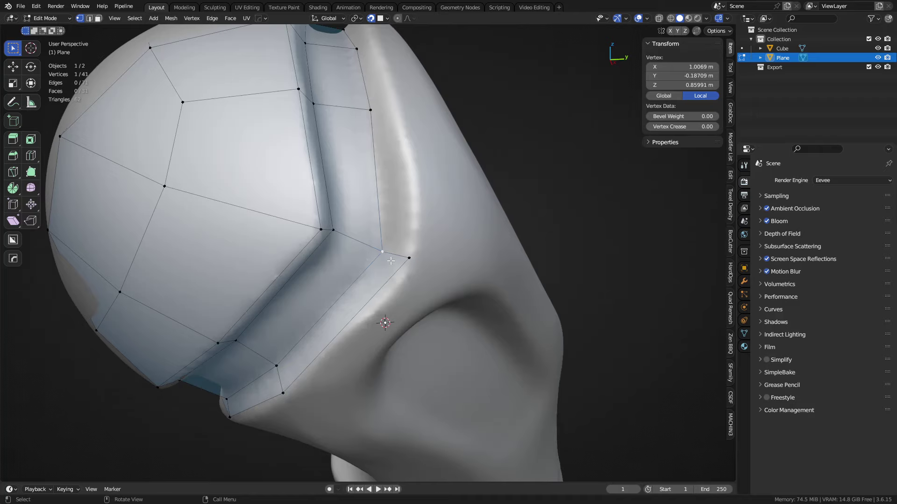
key("g")
left_click(388, 263)
left_click(412, 260)
key("g")
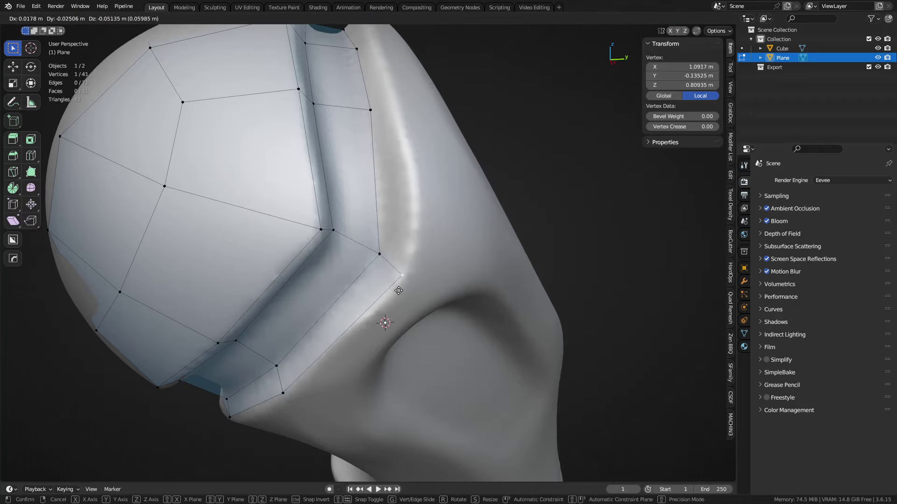
left_click(401, 287)
- Extrude the outer groove vertex above the side bend onto the lip and fill the face down to the bend
middle_click_drag(381, 135, 393, 177, "shift")
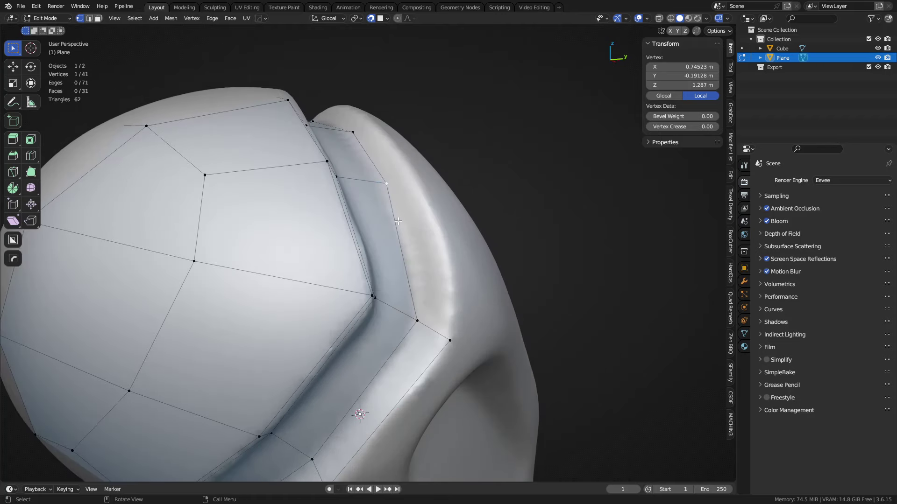
key("e")
left_click(405, 167)
left_click(387, 182)
key("g")
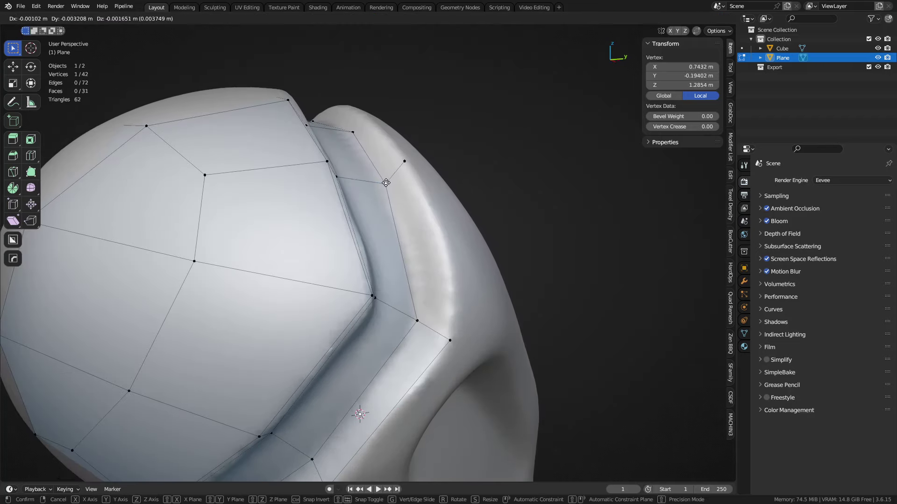
left_click(380, 185)
key("2")
left_click(392, 226)
key("f")
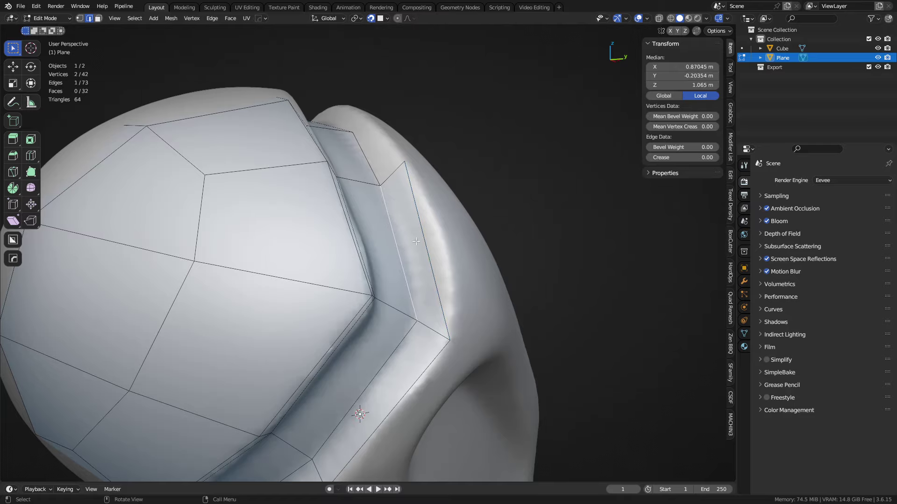
middle_click_drag(417, 241, 464, 290)
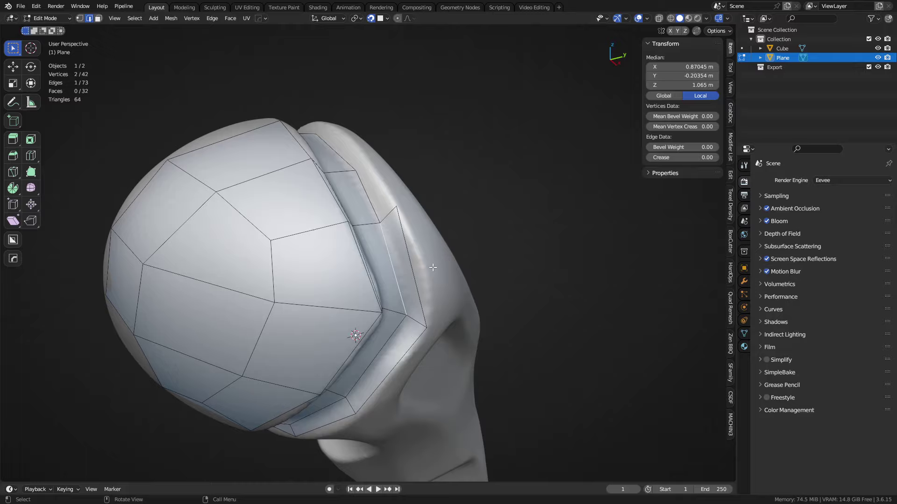
- Try a loop cut running across the ball's upper side, the groove and the new lip face
middle_click_drag(433, 267, 397, 305)
key("ctrl+r")
left_click(411, 299)
right_click(411, 298)
key("ctrl+z")
key("ctrl+r")
left_click(421, 289)
right_click(421, 288)
- Try to adjust the new loop's edges and vertices on the ball for more even spacing
left_click_drag(397, 305, 314, 290)
middle_click_drag(301, 299, 420, 318)
key("1")
key("2")
left_click(261, 256)
key("g")
left_click(259, 255)
left_click(345, 285)
key("g")
left_click(342, 284)
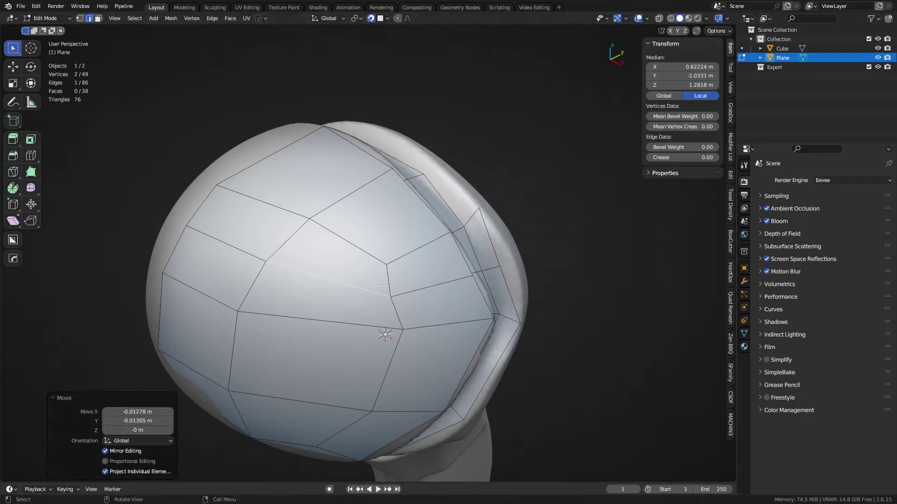
left_click(435, 286)
key("g")
right_click(443, 289)
middle_click_drag(516, 300, 460, 297)
key("1")
left_click(269, 271)
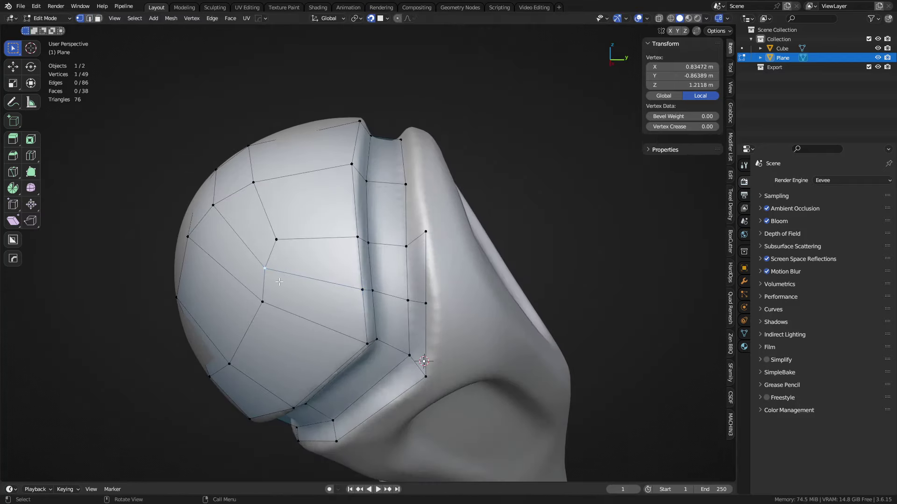
key("g")
left_click(270, 272)
left_click(360, 289)
- Try a second loop cut across the lower ball faces, the groove and the lip
middle_click_drag(270, 320, 318, 308)
key("3")
left_click(392, 229)
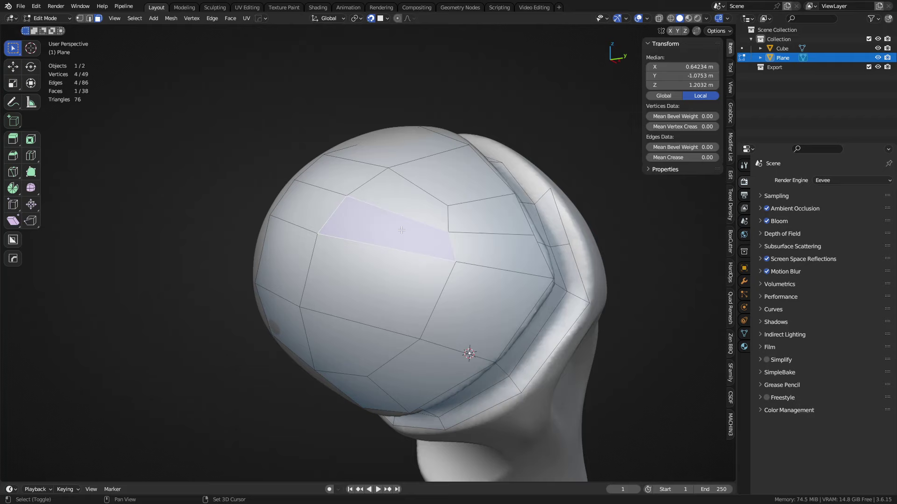
left_click(404, 203, "shift")
left_click(367, 366)
middle_click_drag(369, 373, 384, 351)
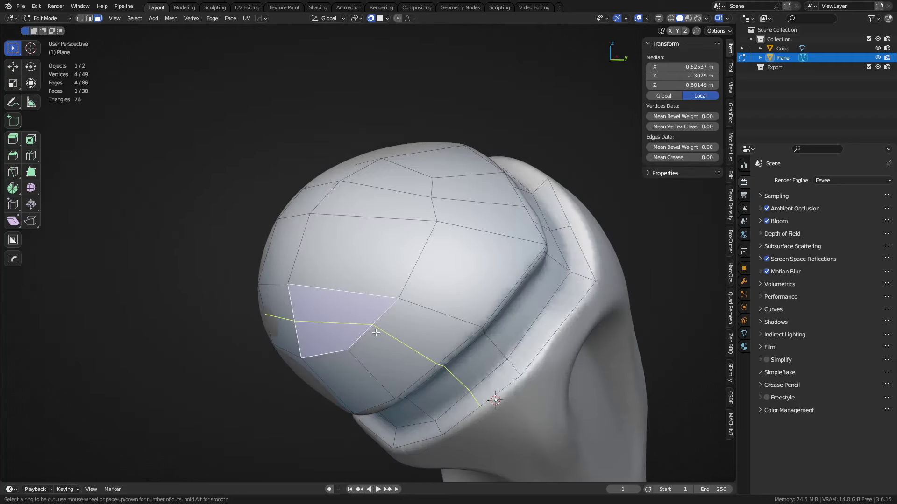
left_click(376, 333)
right_click(376, 334)
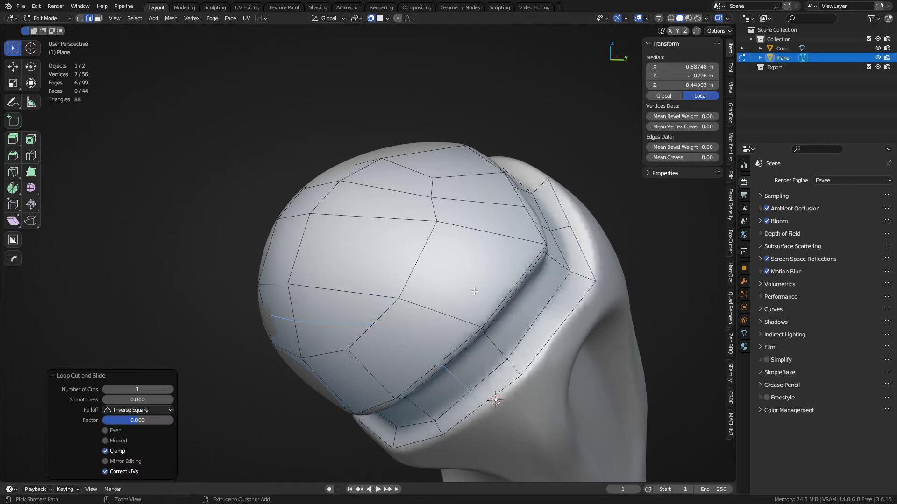
- Undo both loop cuts and the vertex adjustments made on the ball
key("ctrl+z")
key("ctrl+z")
key("ctrl+z")
key("ctrl+z")
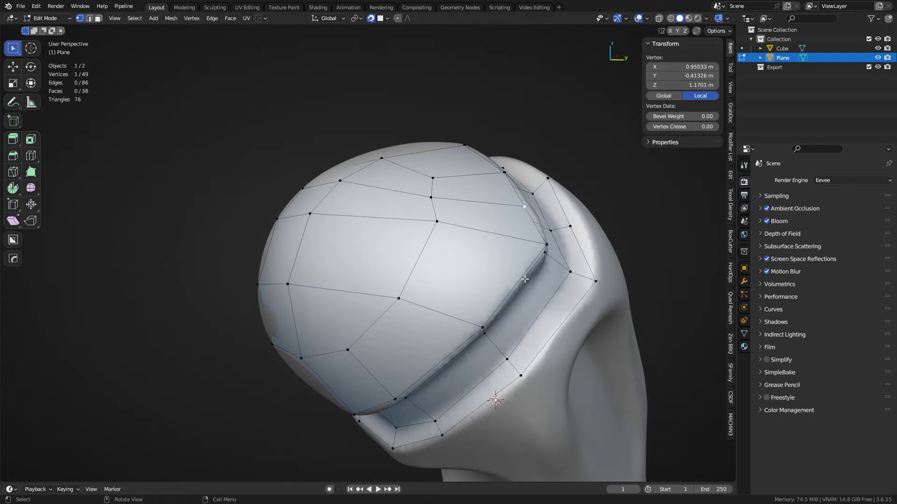
key("ctrl+z")
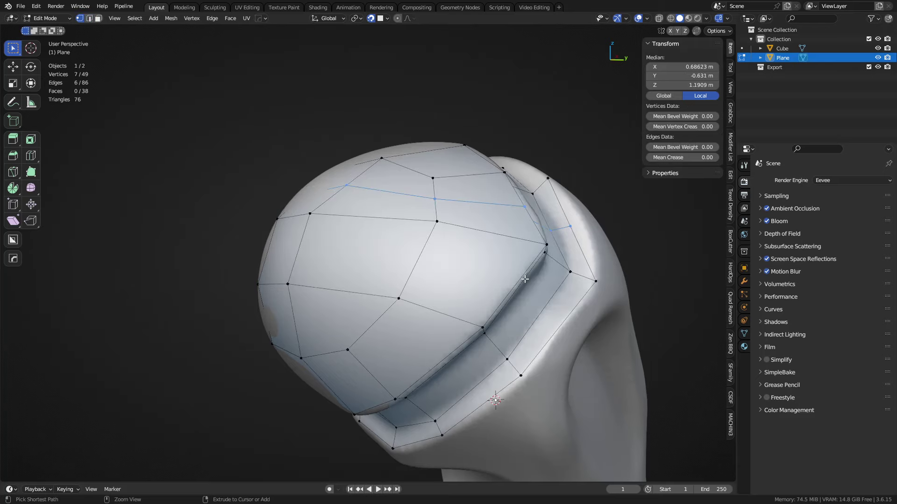
- Extrude the topmost outer groove edge onto the lip and fill the gap down to the side lip face
middle_click_drag(525, 279, 444, 360)
left_click(446, 231)
middle_click_drag(427, 277, 453, 183, "shift")
middle_click_drag(454, 182, 410, 242, "shift")
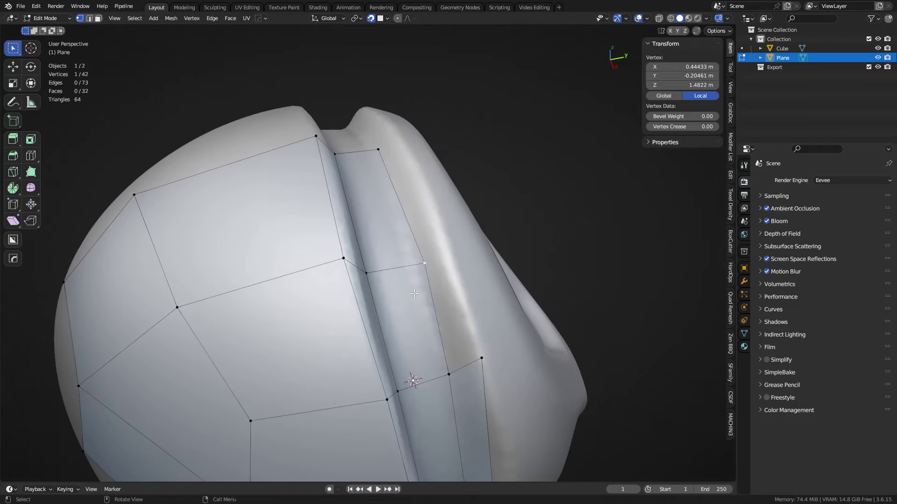
key("2")
left_click(415, 236)
key("e")
left_click(435, 224)
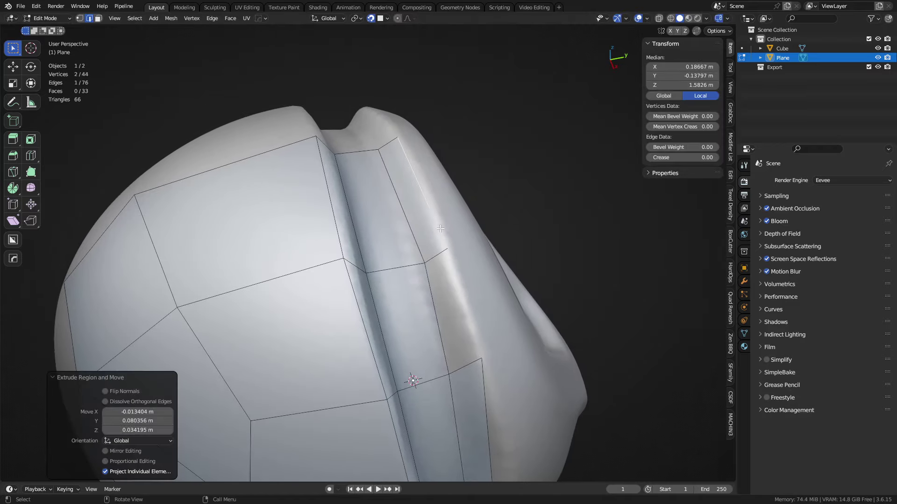
left_click(433, 319)
- Extrude the upper side lip edge outward onto the surface beside the large rounded triangular recess
middle_click_drag(432, 320, 354, 273)
key("1")
left_click(376, 308)
left_click(366, 230, "shift")
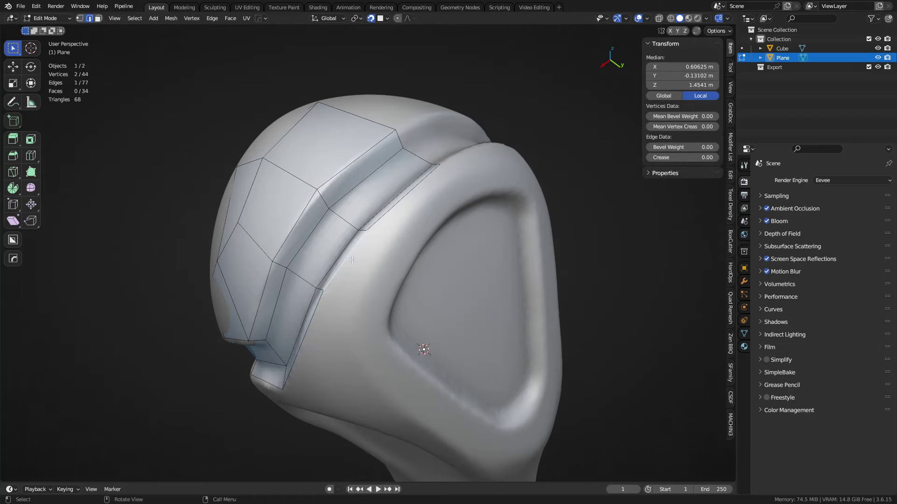
key("e")
left_click(367, 293)
- Reposition the lower outer vertex of the face just extruded from the lip
left_click(352, 310)
key("g")
left_click(356, 309)
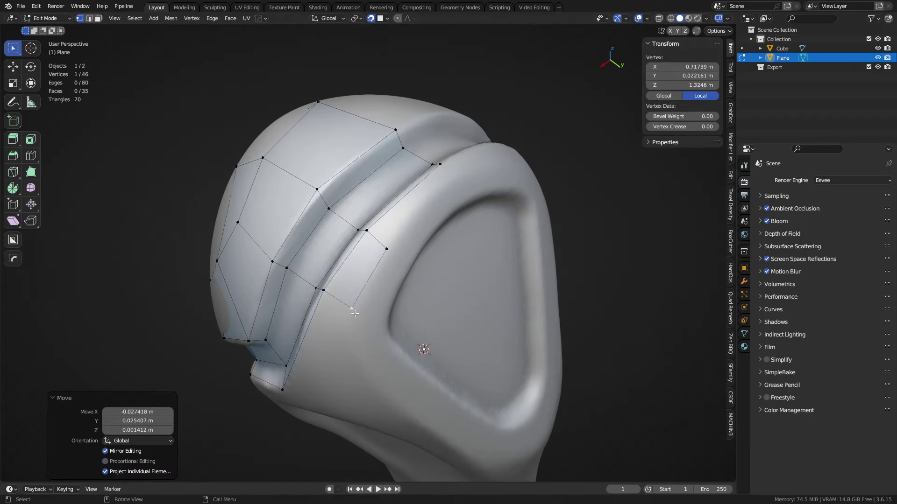
key("g")
left_click(356, 323)
- Extrude the topmost lip vertex toward the triangular recess and fill the face joining it to the face below
left_click(387, 247)
middle_click_drag(387, 247, 456, 224)
key("e")
left_click(469, 231)
key("2")
left_click(423, 245)
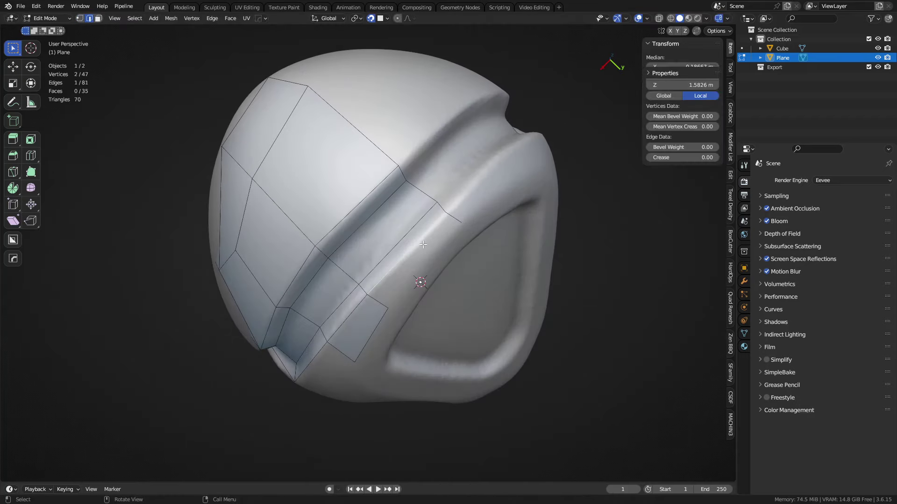
key("f")
- Nudge the topmost lip vertex slightly outward along the rim
key("1")
left_click(445, 213)
key("g")
left_click(451, 214)
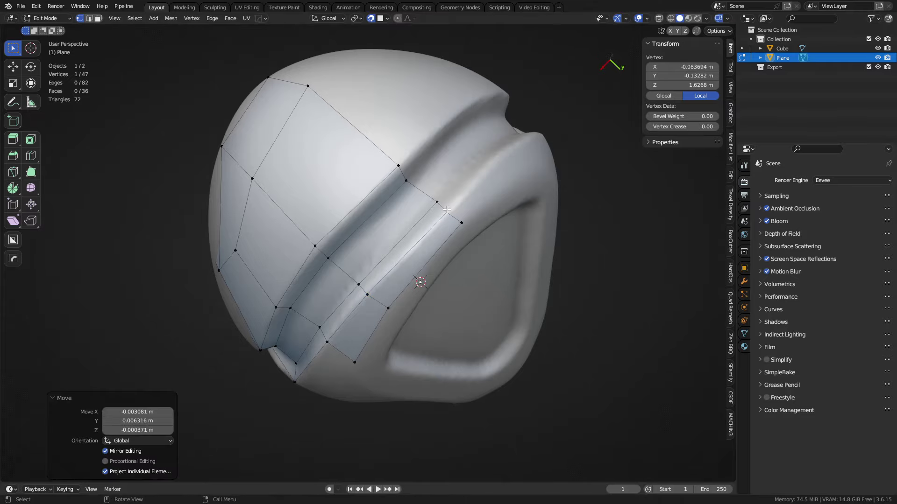
- Move the lip vertex at the side bend up and outward onto the lip's edge
middle_click_drag(381, 353, 428, 249)
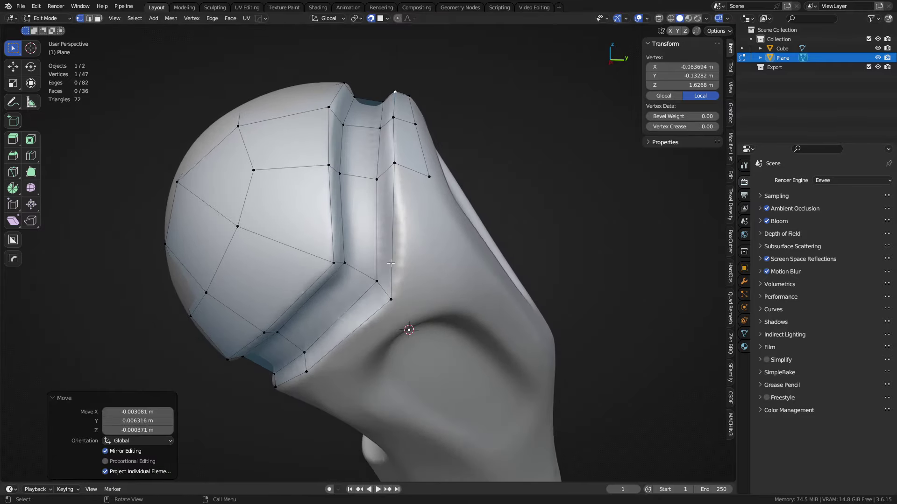
left_click(391, 263)
left_click_drag(394, 302, 402, 290)
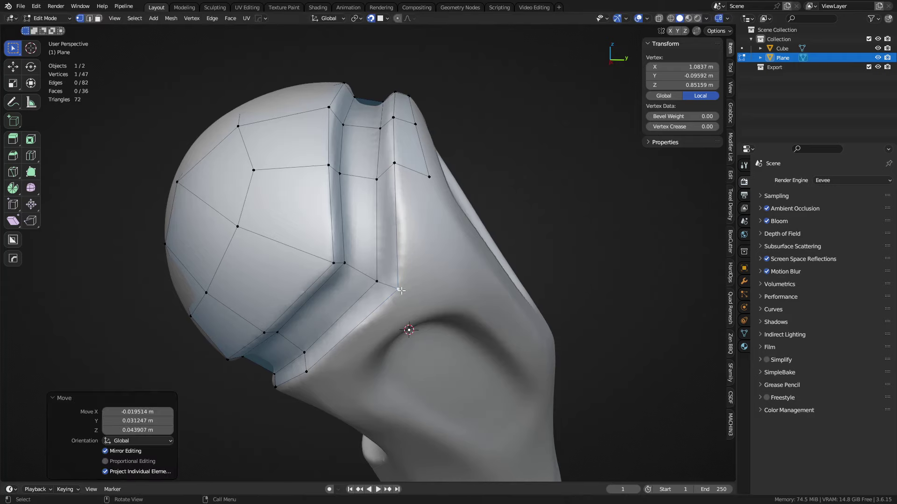
- Extrude the lower outer strip vertex down beside the triangular recess and fill the face to the lip bend
key("2")
left_click(402, 247)
middle_click_drag(401, 249, 359, 263)
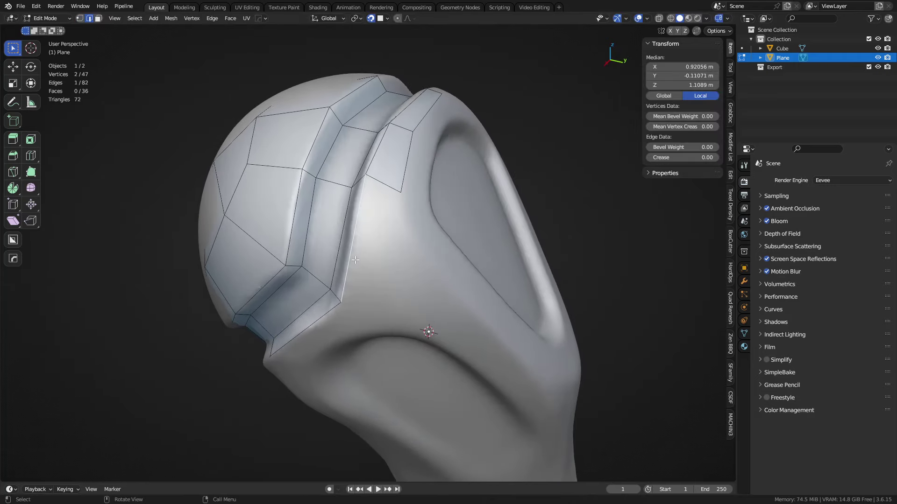
key("1")
left_click(401, 192)
key("e")
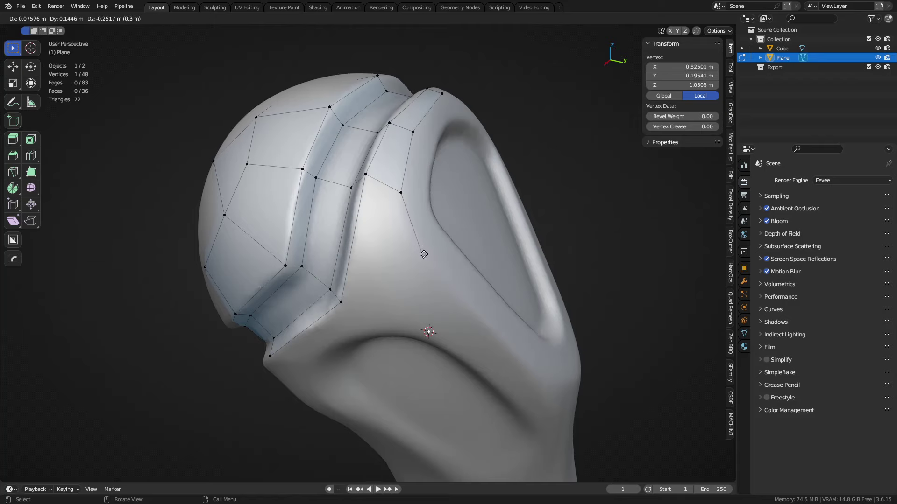
left_click(424, 254)
key("2")
left_click(354, 238)
left_click(384, 184)
key("f")
- Extrude the lip bend vertex and the lower outer strip vertex down onto the ridge between the two recesses
middle_click_drag(398, 269, 426, 243)
middle_click_drag(434, 200, 348, 257)
left_click(348, 256)
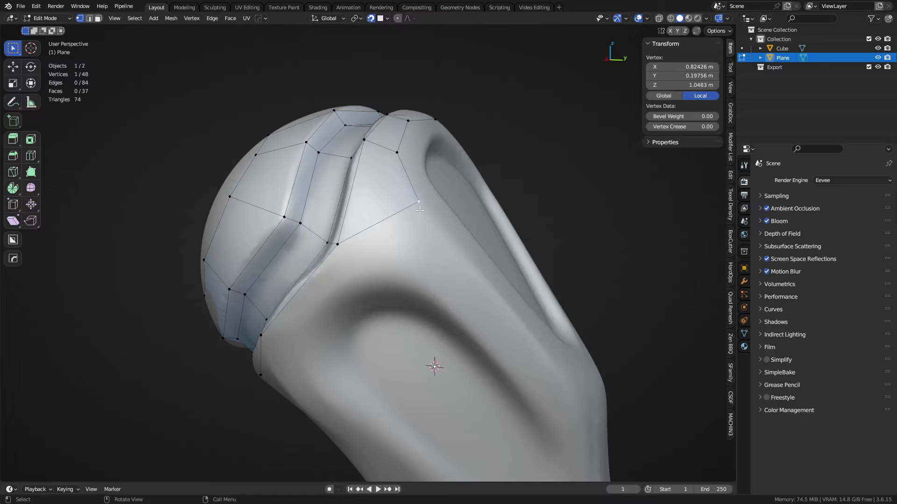
left_click(387, 226)
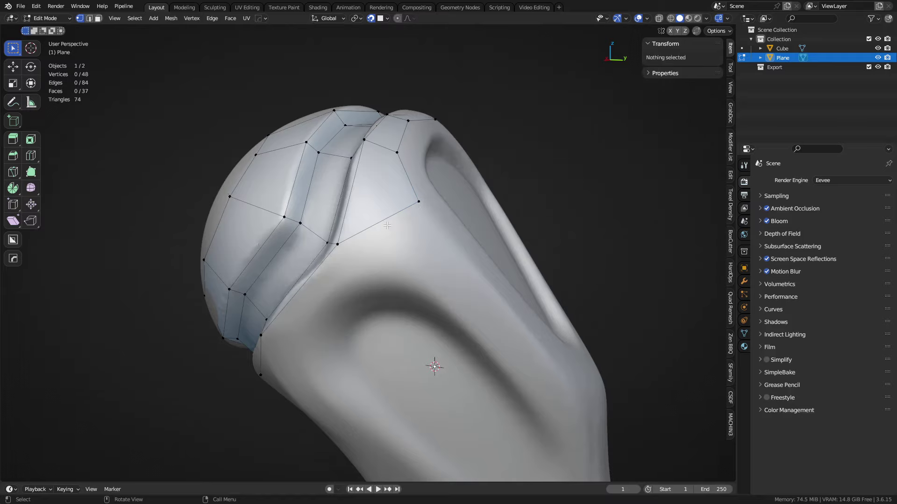
left_click(340, 246)
key("e")
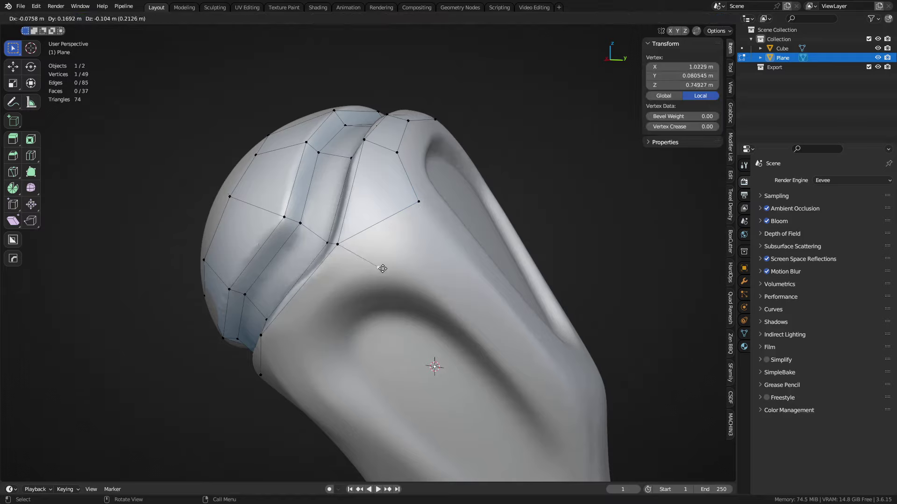
left_click(387, 267)
left_click(419, 202)
key("e")
left_click(454, 243)
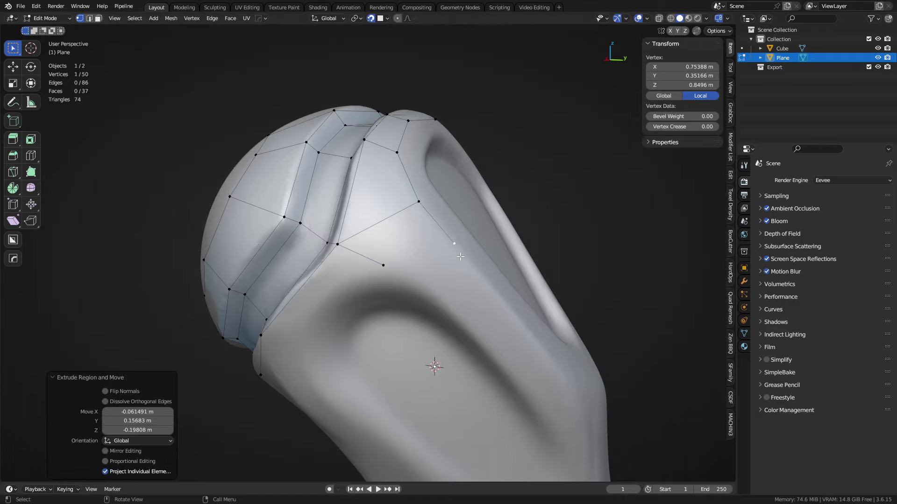
- Fill the face between the two newly extruded vertices at the top of the ridge
left_click(386, 253)
left_click(382, 226)
key("f")
key("g")
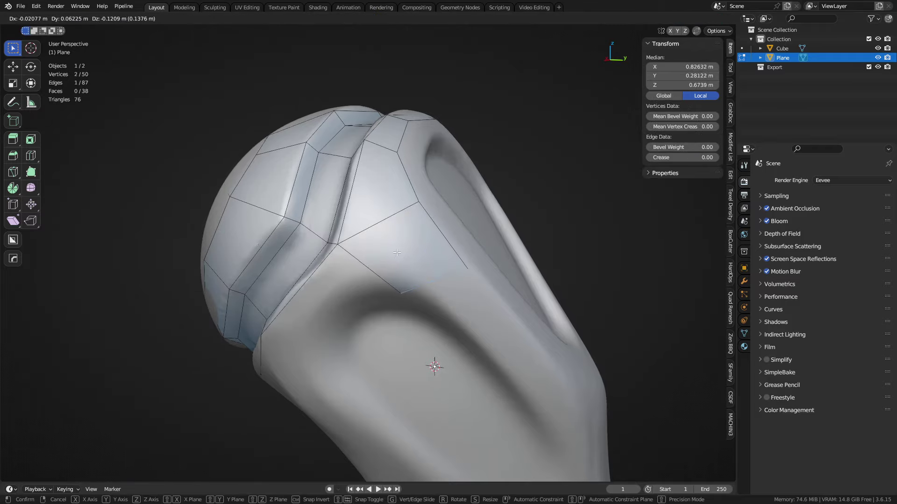
right_click(398, 253)
- Reposition the two lower vertices of the new face to align with the ridge between the recesses
left_click(405, 256)
middle_click_drag(405, 257, 375, 248, "shift")
key("1")
left_click(421, 242)
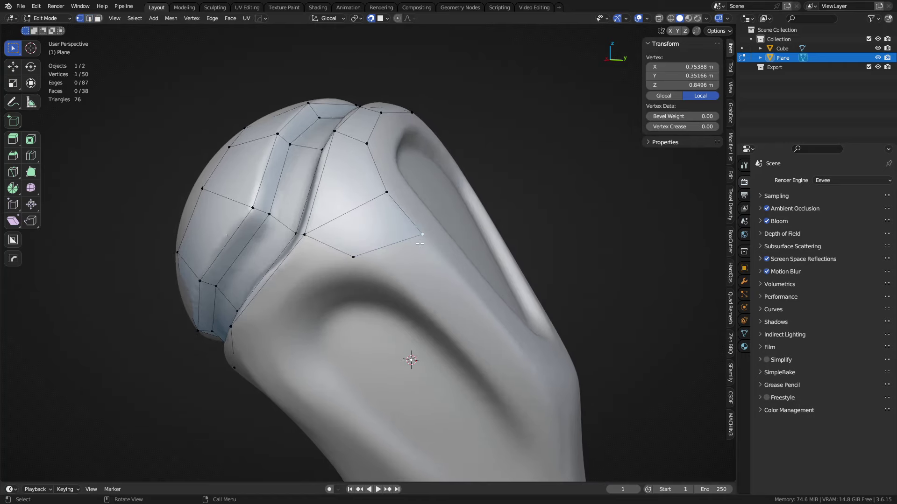
key("g")
left_click(413, 240)
left_click(367, 265)
key("g")
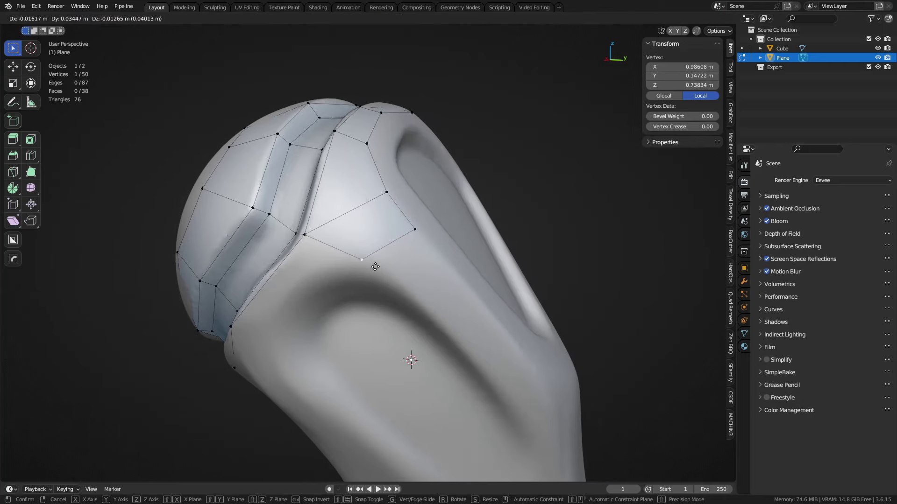
left_click(371, 265)
- Extrude the lower edge of the ridge face down to the far end of the ridge between the recesses
middle_click_drag(432, 282, 342, 231, "shift")
key("2")
left_click(305, 197)
key("e")
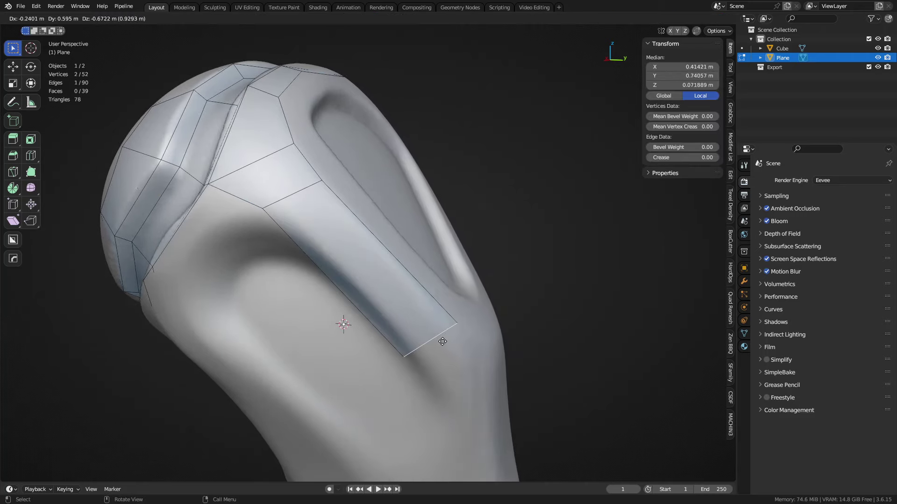
left_click(435, 339)
- Move the long ridge face's two vertices on the lower recess side inward onto the ridge
left_click(389, 353)
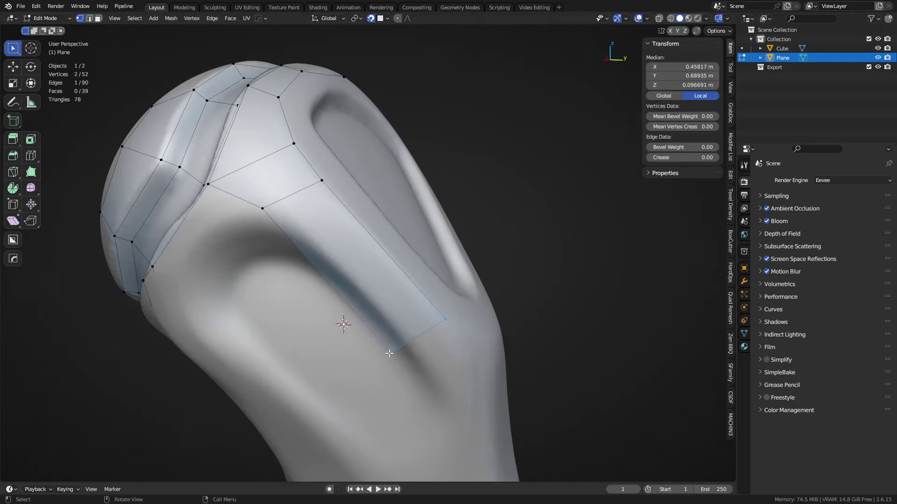
key("g")
left_click(408, 338)
left_click(262, 208)
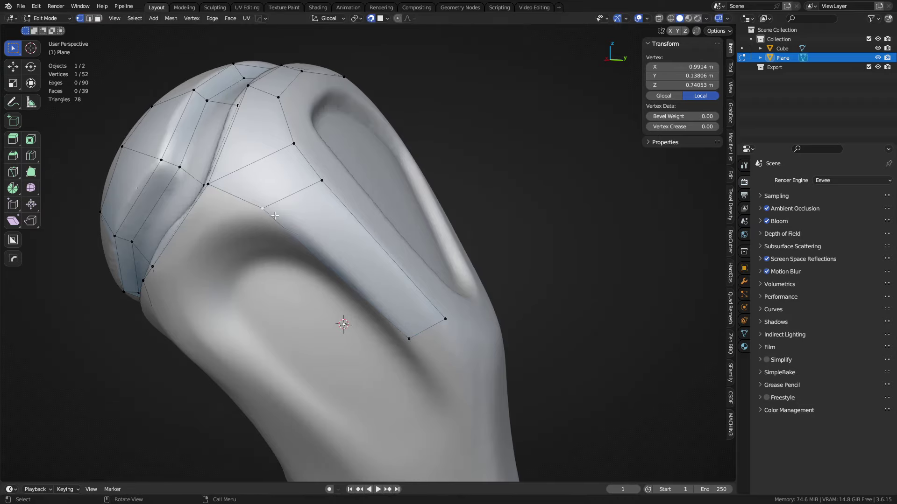
key("g")
left_click(283, 215)
- Extrude the lip vertex beside the side recess outward and position the new vertex near the recess's rim
middle_click_drag(283, 215, 412, 240)
left_click(275, 312)
key("e")
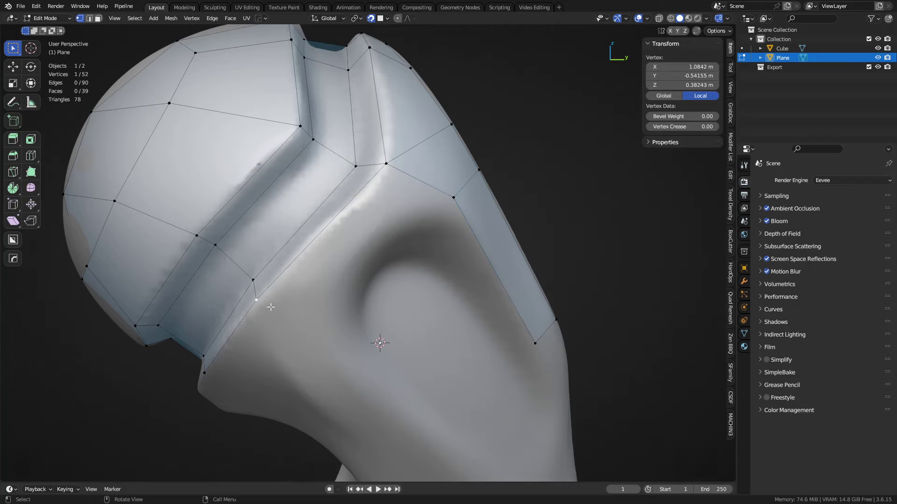
left_click(348, 352)
middle_click_drag(338, 344, 357, 332)
key("g")
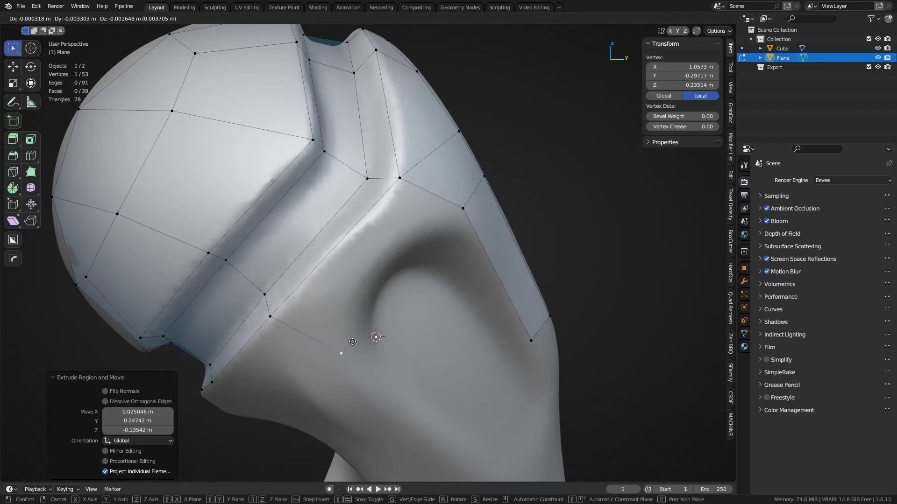
left_click(351, 341)
- Fill the face between the newly extruded edge and the short edge joining the lip to the ridge
key("2")
left_click(317, 343)
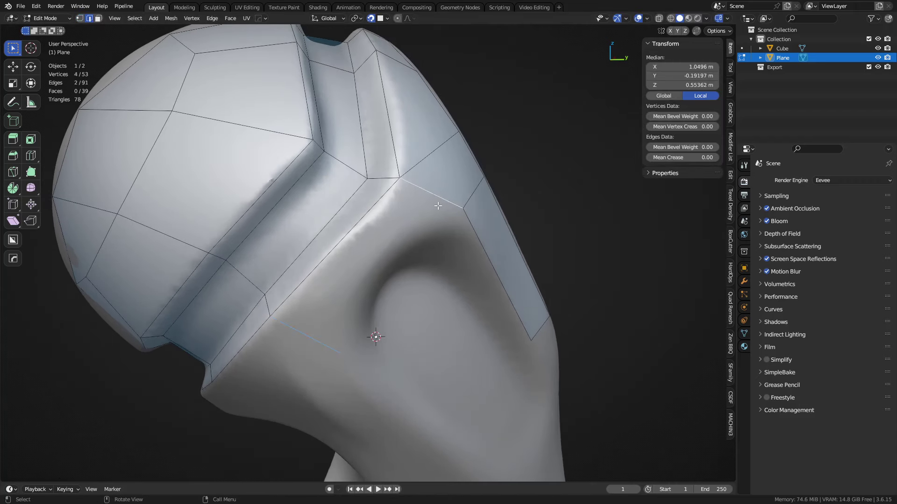
key("f")
key("alt+a")
- Add one centred loop cut through the new face, continuing across the lip, groove and ball head
middle_click_drag(389, 298, 507, 279)
key("ctrl+r")
left_click(393, 279)
right_click(394, 281)
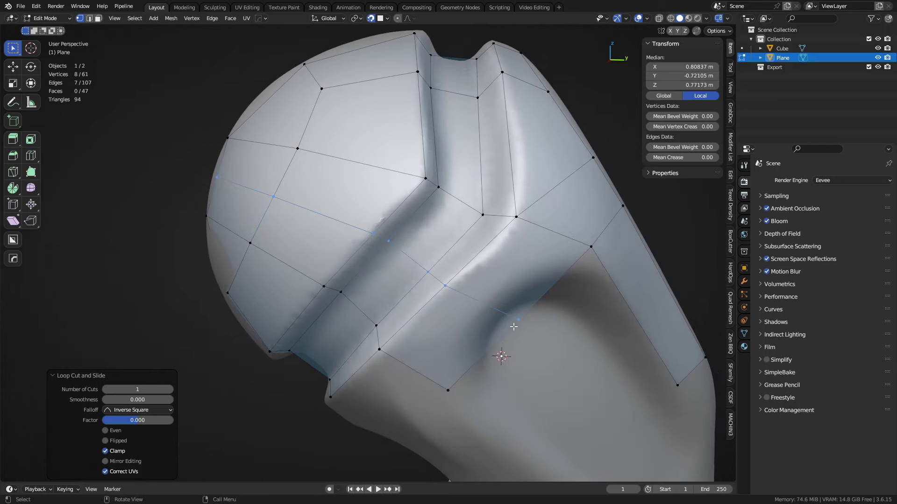
- Move the loop's end vertex and the ridge's upper corner vertex to follow the side recess's rim
left_click(514, 323)
key("g")
left_click(480, 303)
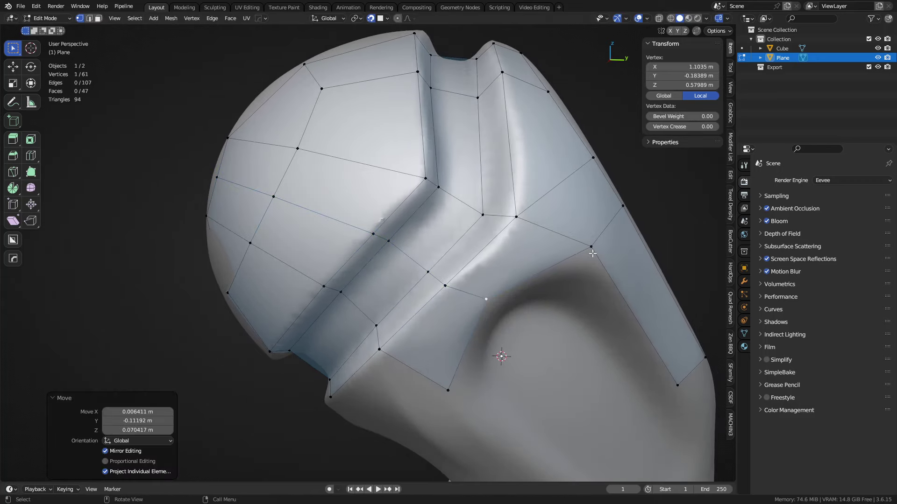
key("g")
left_click(584, 255)
middle_click_drag(709, 359, 608, 309)
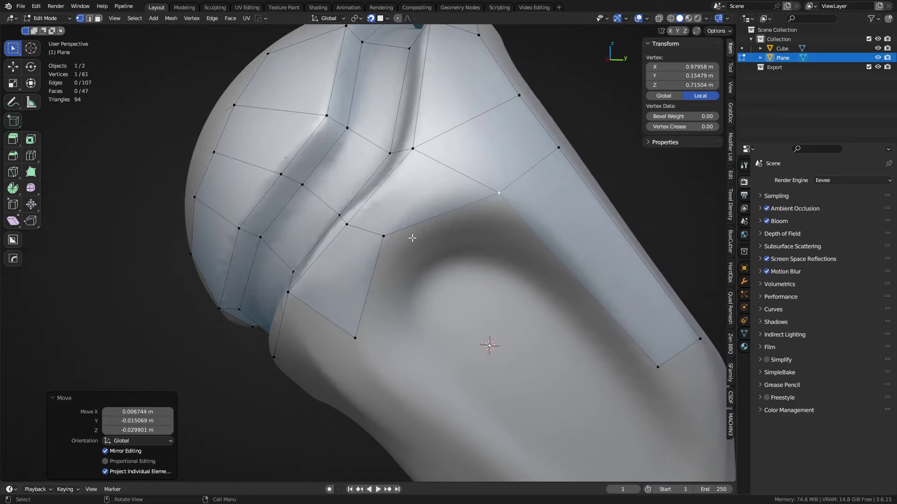
- Extrude the rim vertex down along the near side of the side recess toward its lower end
middle_click_drag(527, 190, 541, 128, "shift")
middle_click_drag(321, 304, 363, 263)
left_click(350, 203)
key("e")
left_click(495, 373)
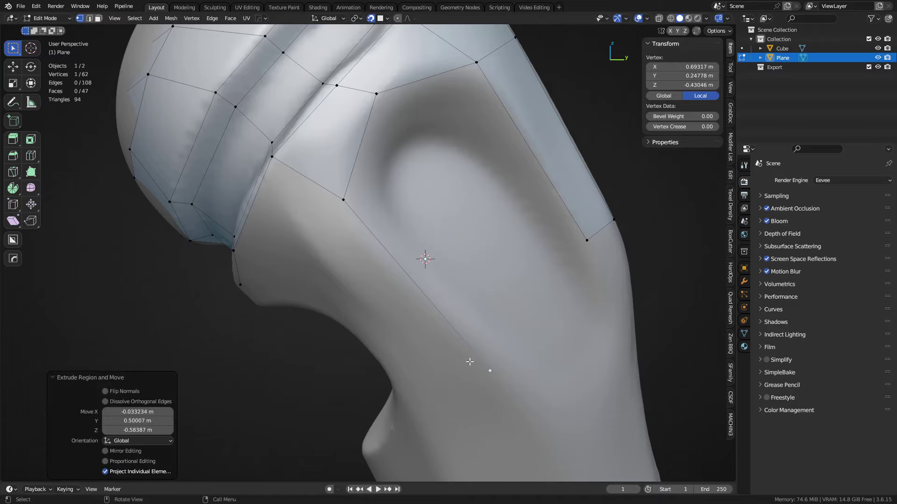
- Extrude the long edge beside the side recess outward into a face strip on the leg
key("2")
left_click(411, 287)
key("e")
left_click(367, 316)
key("1")
middle_click_drag(334, 233, 412, 179)
left_click(409, 181)
- Extrude the long edge of the ridge face toward the rim of the large front recess
middle_click_drag(415, 226, 383, 346)
key("2")
left_click(356, 271)
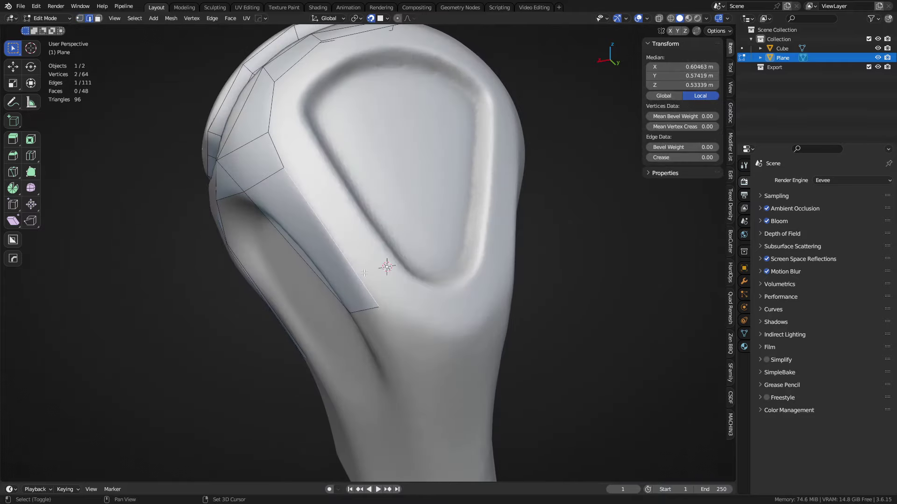
middle_click_drag(356, 271, 311, 319)
scroll(311, 320, "up", 3)
key("e")
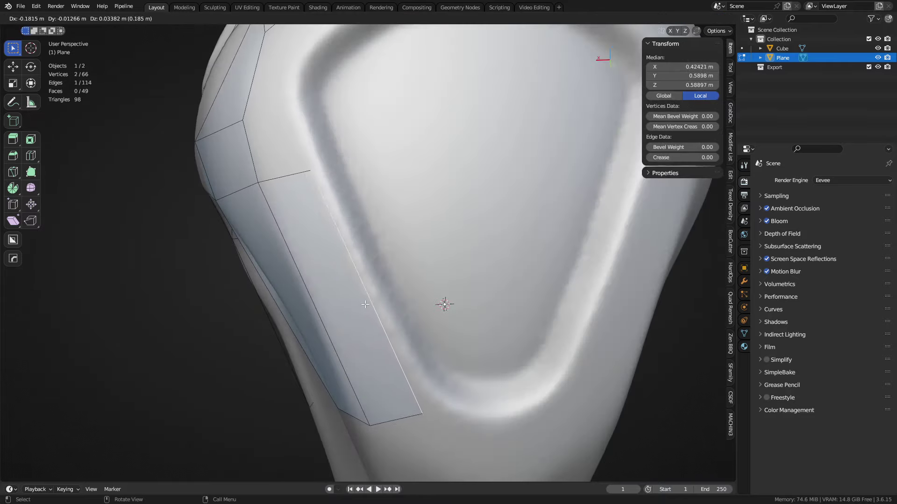
left_click(365, 305)
- Extrude the edge above the ridge toward the upper corner of the front recess
middle_click_drag(351, 294, 413, 380, "shift")
left_click(359, 214)
key("e")
left_click(400, 232)
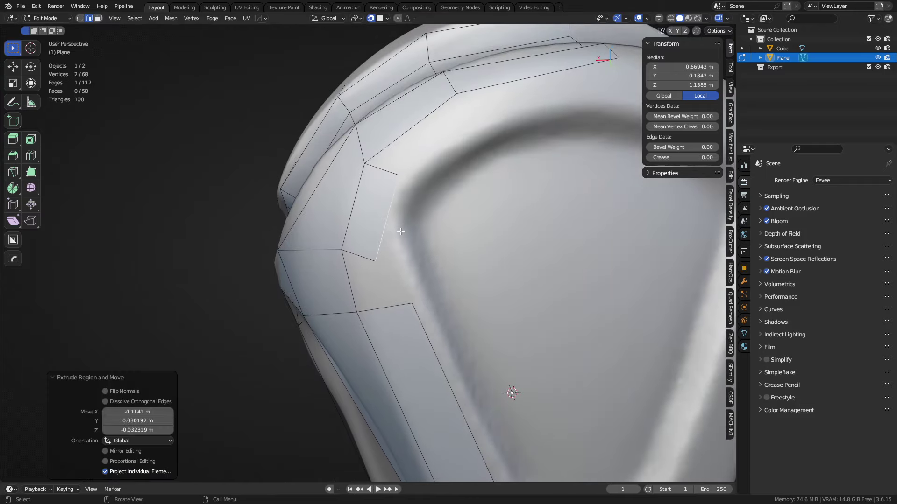
- Reposition the two outer vertices of the new upper face along the front recess's rim
key("1")
key("g")
right_click(382, 252)
left_click(377, 260)
key("g")
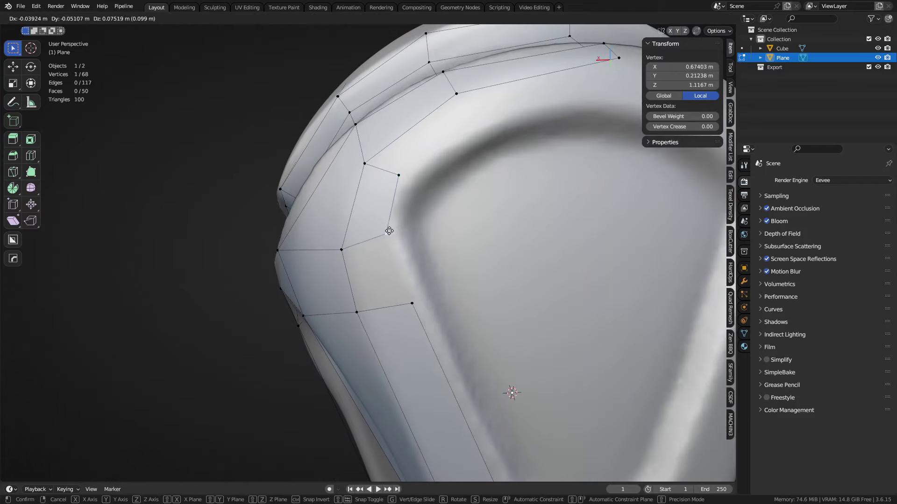
left_click(388, 233)
left_click(398, 178)
key("g")
left_click(395, 188)
- Fill the gap between the two rim faces and adjust the vertex at the front recess's upper corner
key("2")
left_click(347, 278)
key("f")
left_click(347, 278)
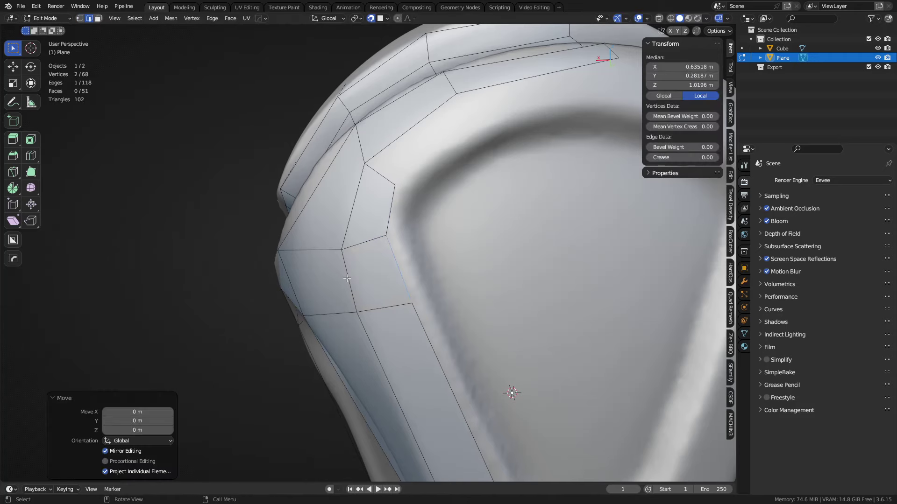
middle_click_drag(424, 188, 386, 278, "shift")
key("1")
left_click(352, 273)
key("g")
left_click(353, 276)
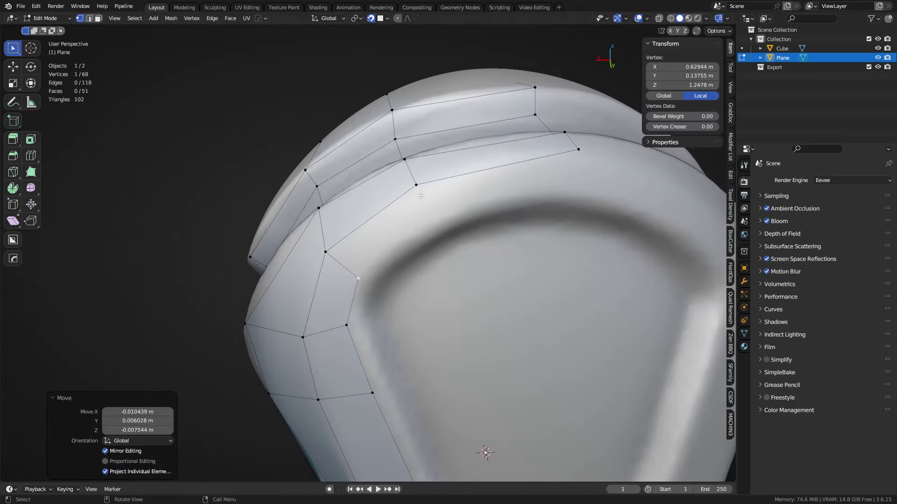
- Extrude the lip edge above the front recess down to the rim and shift its outer vertex into line
key("2")
left_click(438, 183)
key("e")
left_click(448, 208)
key("1")
left_click(432, 216)
key("g")
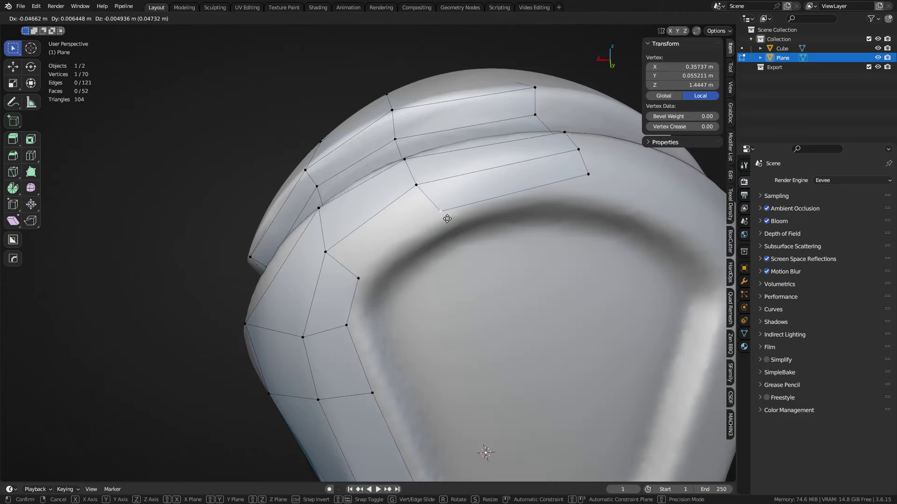
left_click(447, 219)
- Fill the remaining gap between the top and side rim faces at the front recess's upper corner
key("2")
left_click(363, 222)
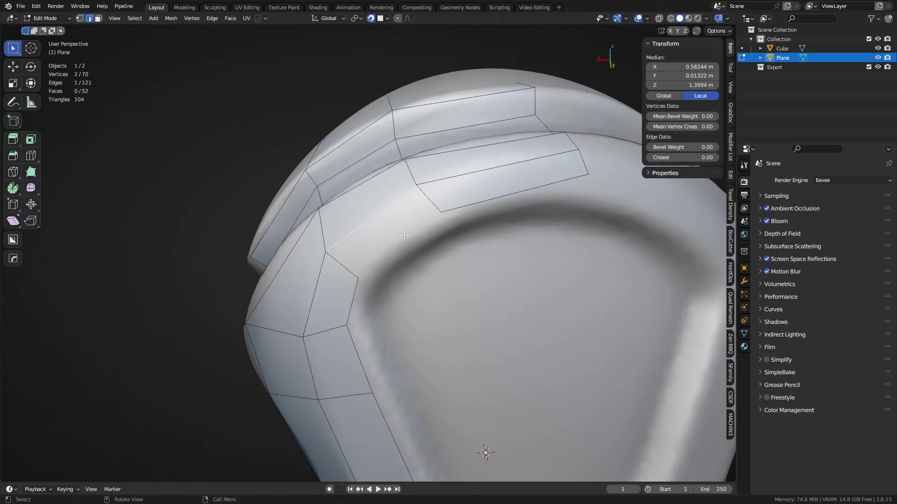
middle_click_drag(390, 304, 408, 295)
left_click(494, 256)
- Switch the retopology plane to Sculpt Mode, isolate it in local view and display its wireframe
key("1")
left_click(391, 259)
middle_click_drag(373, 233, 419, 265, "shift")
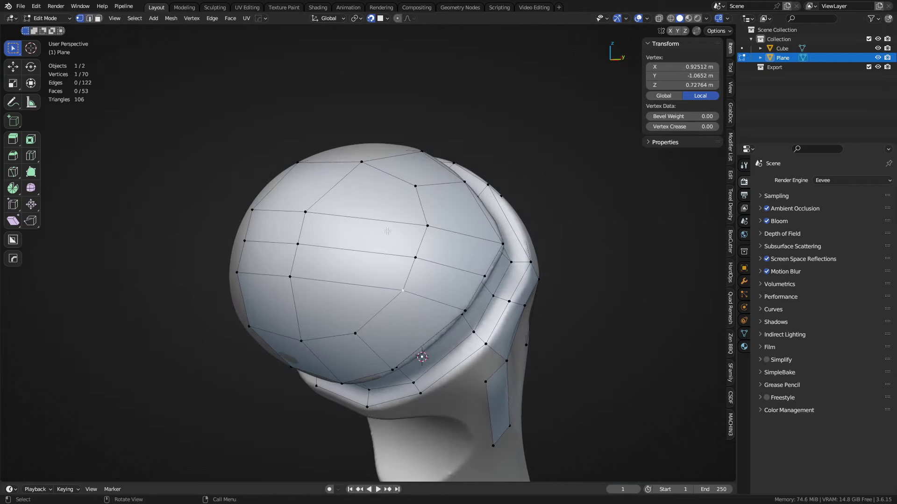
middle_click_drag(388, 232, 430, 246, "shift")
middle_click_drag(423, 290, 414, 299)
key("ctrl+Tab")
left_click(402, 353)
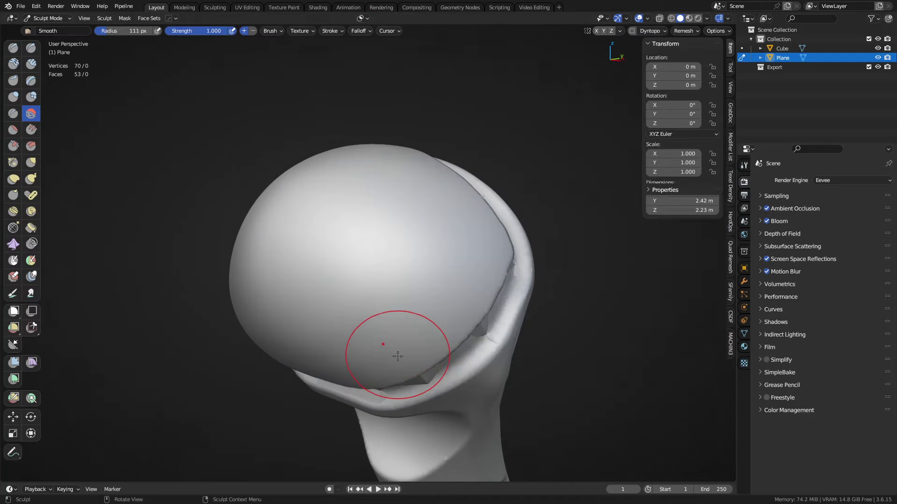
key("KP_Divide")
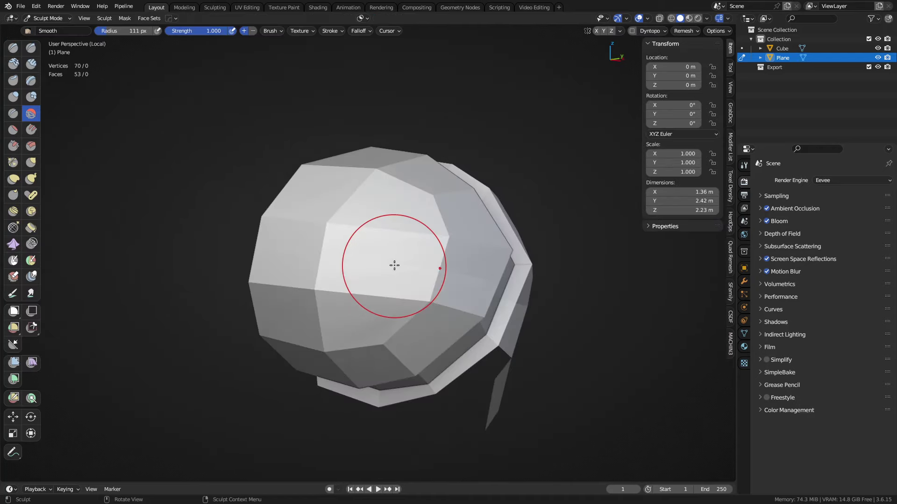
key("shift+z")
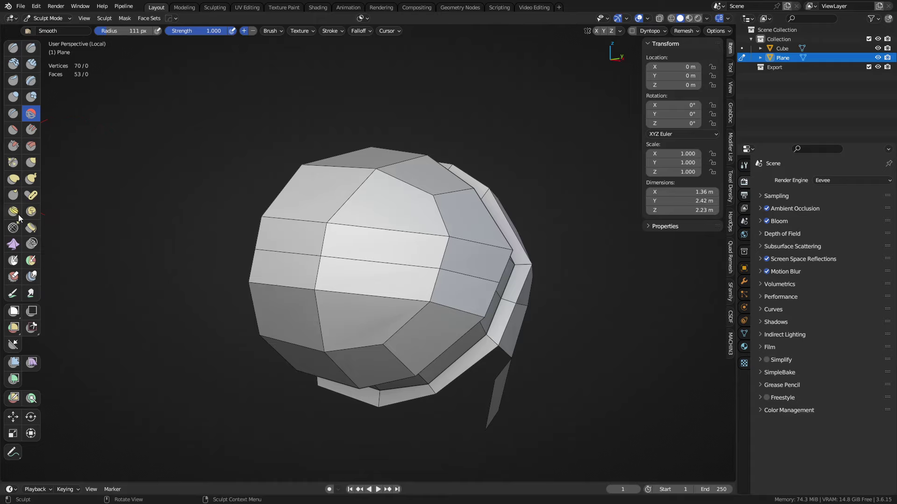
- Relax the ball head's topology with the Slide Relax brush at a 96 px radius
left_click(13, 228)
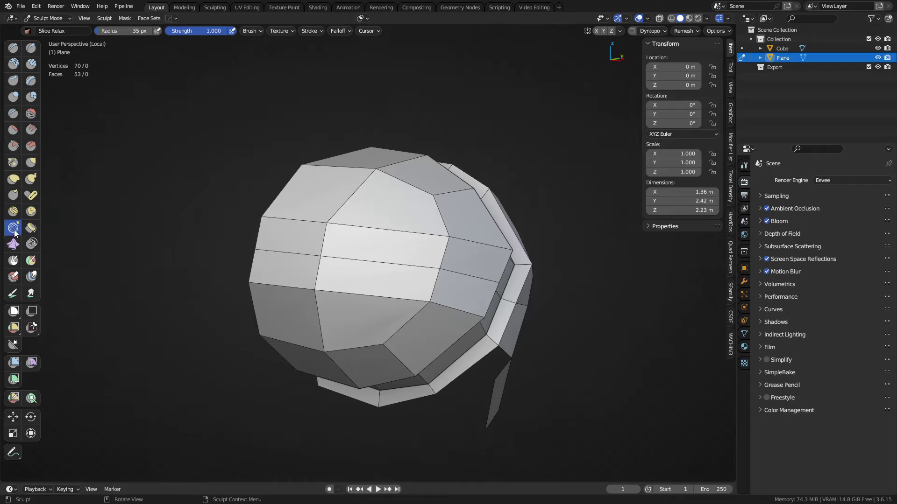
key("f")
left_click(421, 285)
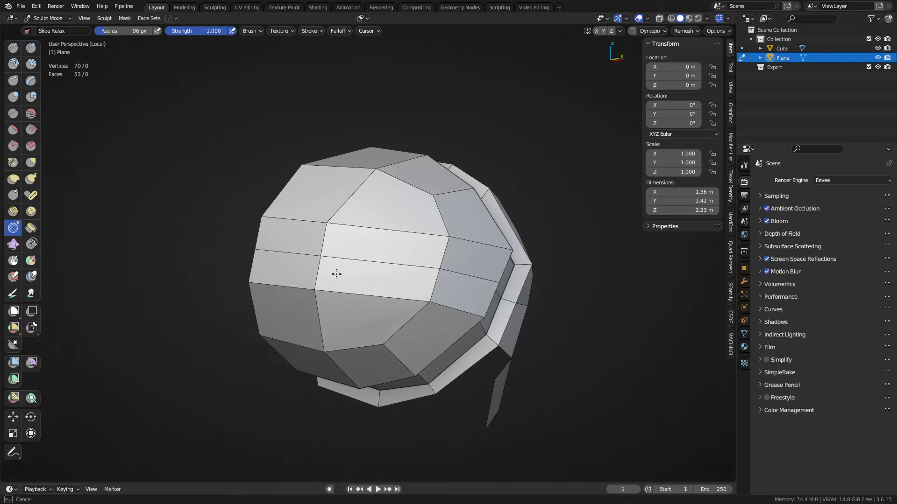
mouse_move(336, 274)
left_mouse_down()
mouse_move(337, 254)
mouse_move(326, 290)
left_mouse_up()
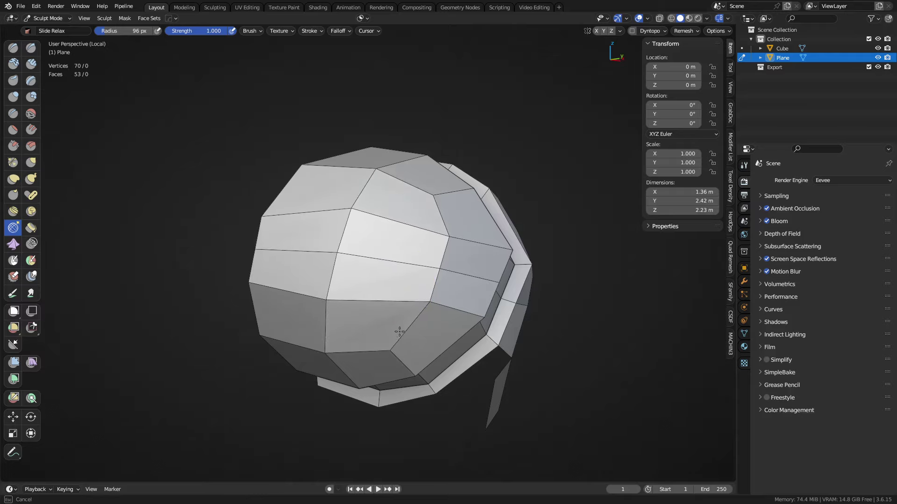
mouse_move(399, 332)
left_mouse_down()
mouse_move(439, 268)
mouse_move(431, 210)
left_mouse_up()
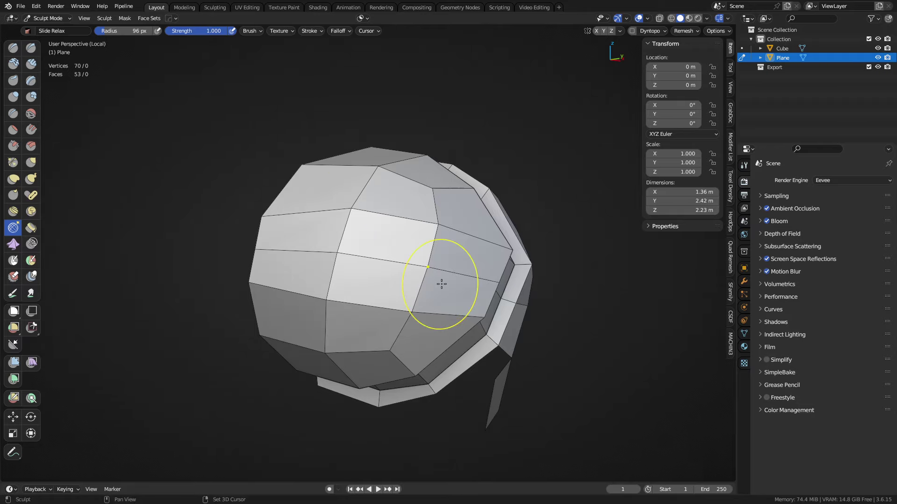
- Set the brush strength to 0.442 and relax the ball head's faces further
key("shift+f")
left_click(400, 280)
left_click_drag(351, 246, 321, 324)
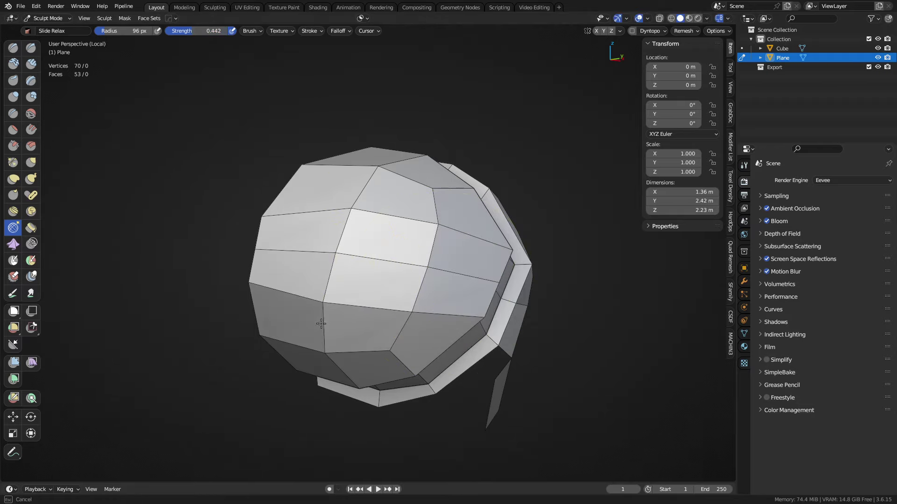
left_click_drag(408, 335, 413, 198)
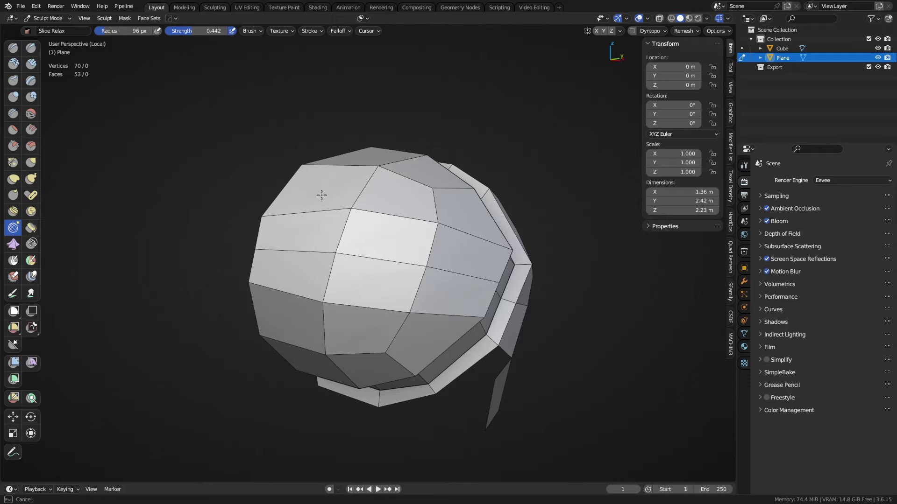
left_click_drag(308, 213, 437, 300)
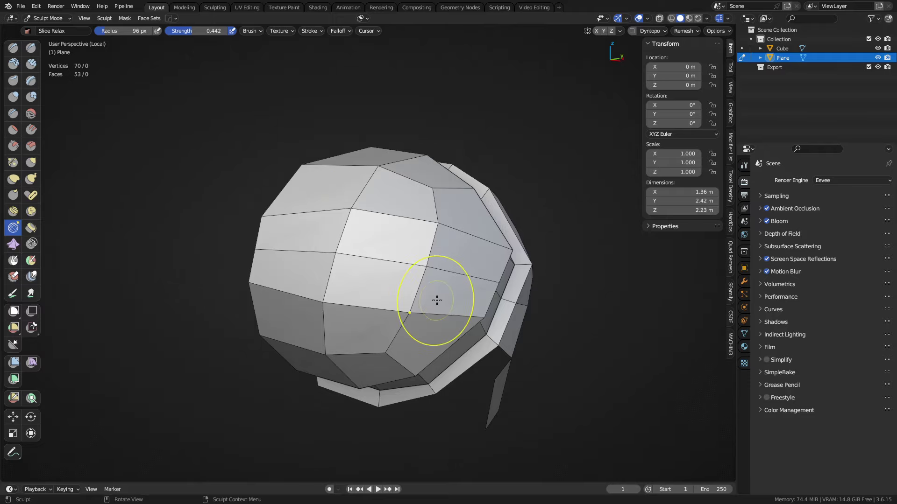
- Leave the isolated view so the sculpt is shown again and return the plane to Edit Mode
key("Tab")
key("ctrl+Tab")
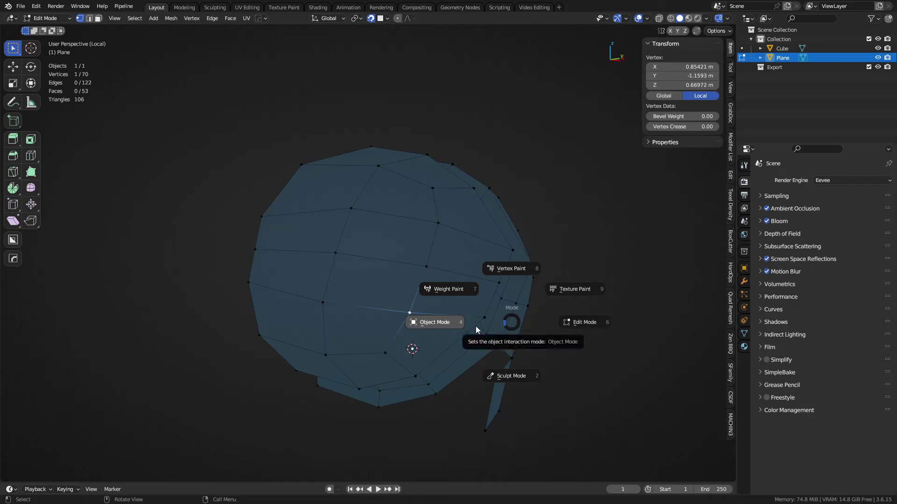
left_click(468, 324)
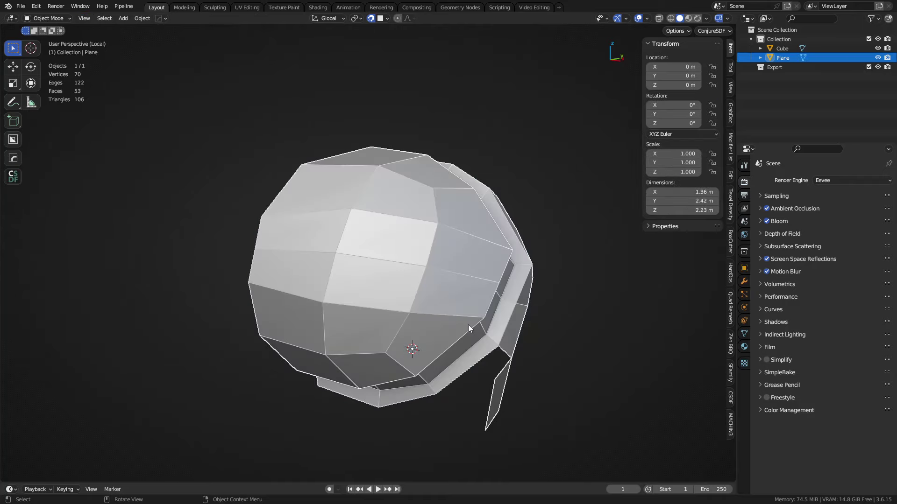
key("KP_Divide")
key("ctrl+Tab")
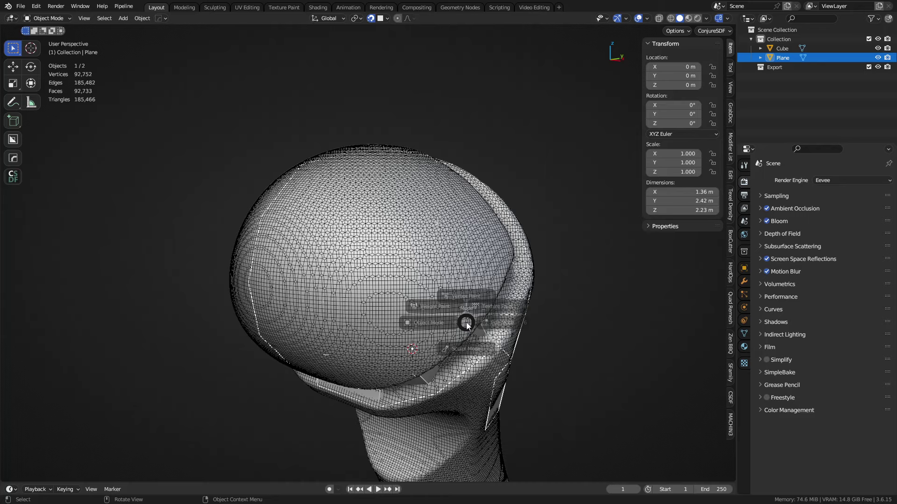
left_click(467, 358)
key("ctrl+Tab")
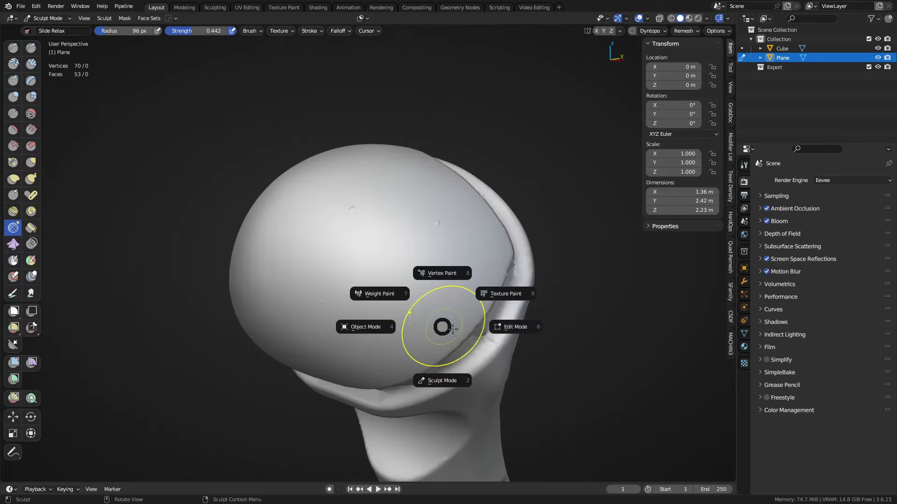
left_click(477, 326)
- Select the two central ball head faces, scale them by 1.374 and shift them slightly along the surface
middle_click_drag(473, 324, 454, 313)
middle_click_drag(417, 338, 399, 313)
middle_click_drag(396, 275, 362, 294)
key("3")
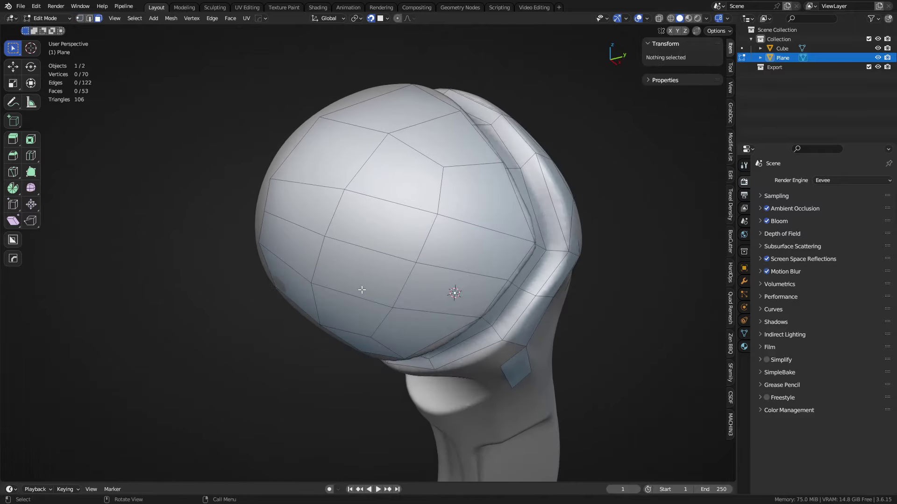
left_click(364, 268)
left_click(383, 226, "ctrl")
middle_click_drag(459, 309, 467, 306)
key("s")
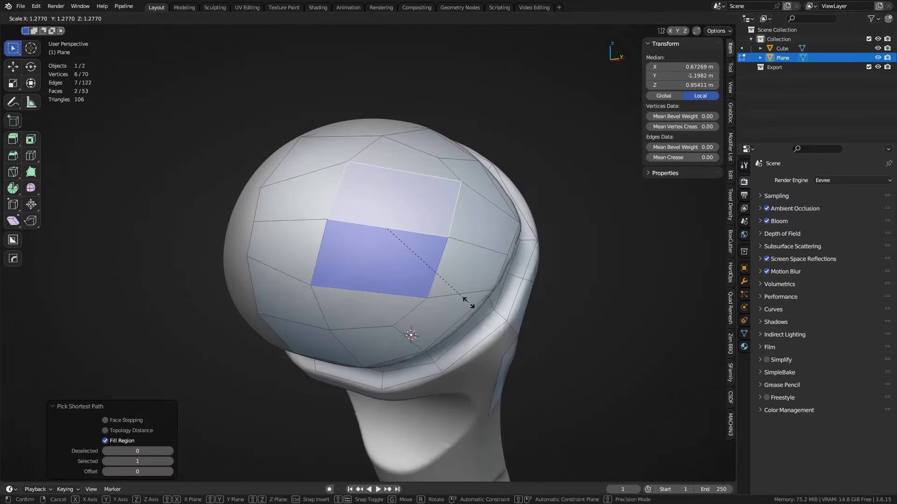
left_click(472, 305)
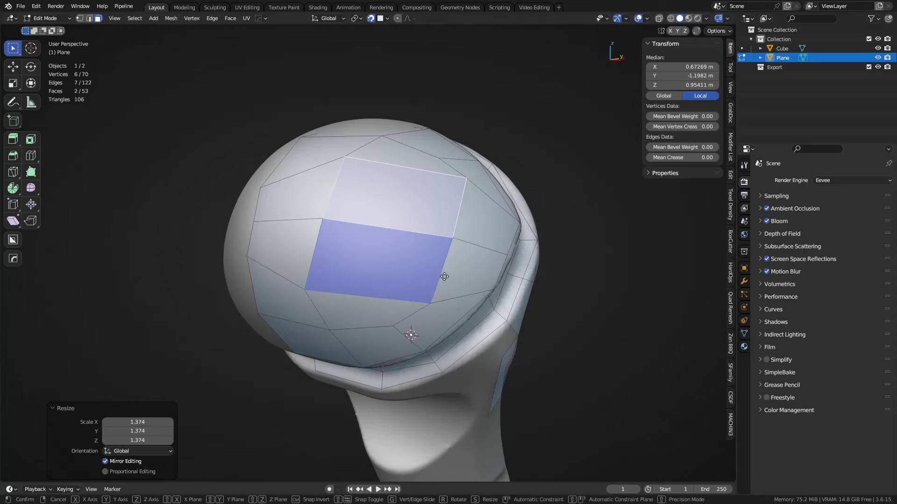
key("g")
left_click(435, 252)
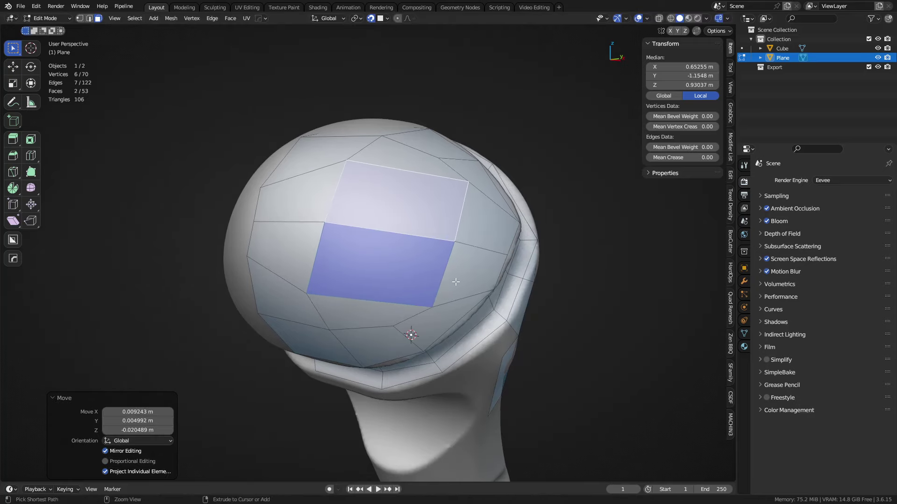
- Smooth the vertices of the two central ball head faces repeatedly and shift the faces slightly along the surface
key("ctrl+v")
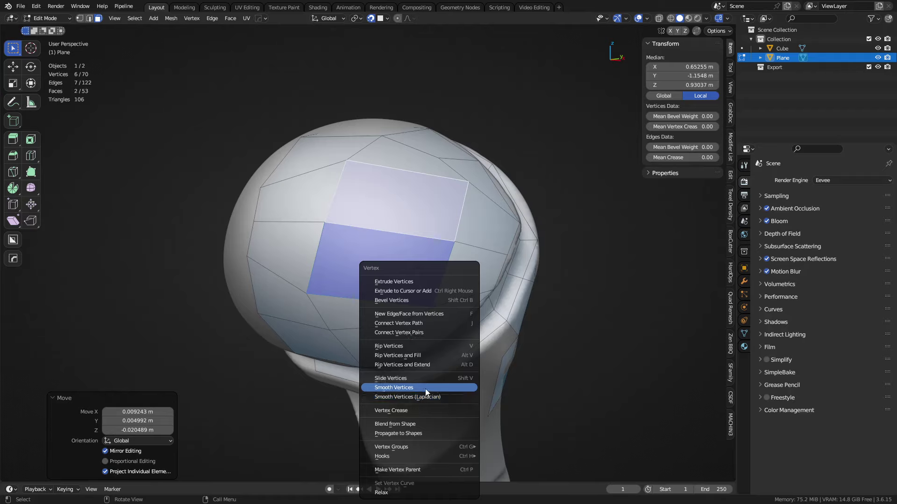
left_click(426, 389)
key("shift+r")
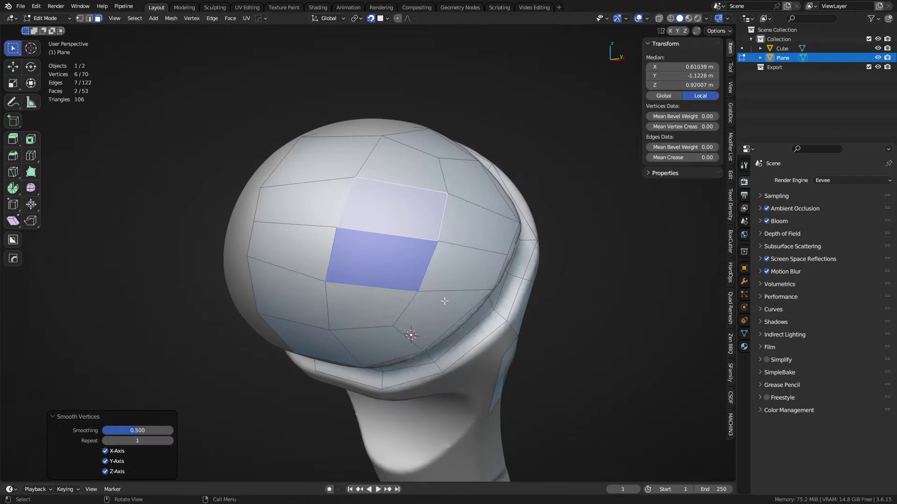
key("g")
left_click(409, 328)
middle_click_drag(409, 328, 388, 319)
- Reposition individual vertices, including the free upper corner of the narrow leg strip by about 0.03 m in Y and -0.05 m in Z
key("1")
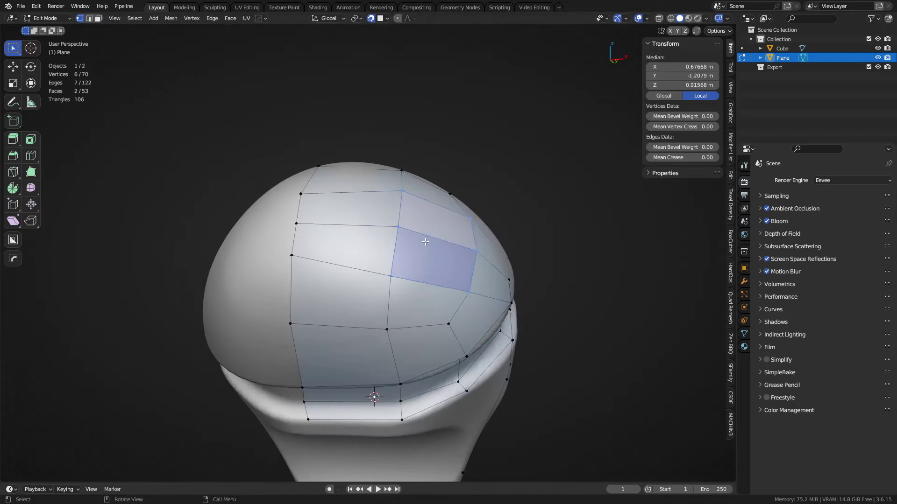
mouse_move(426, 242)
middle_mouse_down()
mouse_move(428, 285)
mouse_move(428, 229)
middle_mouse_up()
left_click(393, 268)
middle_click_drag(393, 268, 395, 311)
left_click(404, 197, "ctrl")
key("g")
left_click(391, 214)
mouse_move(391, 214)
middle_mouse_down()
mouse_move(478, 146)
mouse_move(366, 288)
mouse_move(427, 258)
mouse_move(404, 220)
middle_mouse_up()
left_click(412, 238)
key("g")
left_click(415, 247)
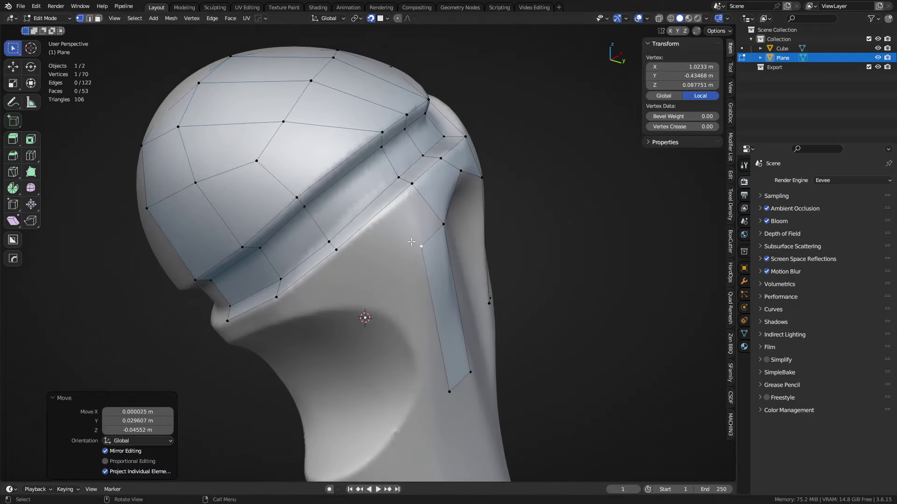
- Select the bigger region bounded by the groove's lower edge loop, covering ball head and groove, and separate it into its own object
middle_click_drag(467, 218, 359, 325)
mouse_move(404, 275)
middle_mouse_down()
mouse_move(394, 311)
mouse_move(397, 289)
middle_mouse_up()
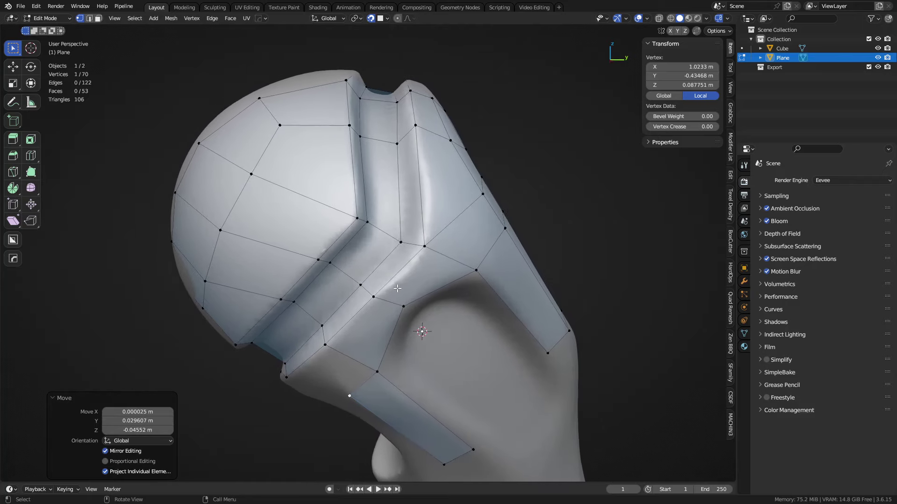
key("2")
middle_click_drag(374, 255, 367, 248)
middle_click_drag(405, 281, 383, 253, "shift")
left_click(396, 254)
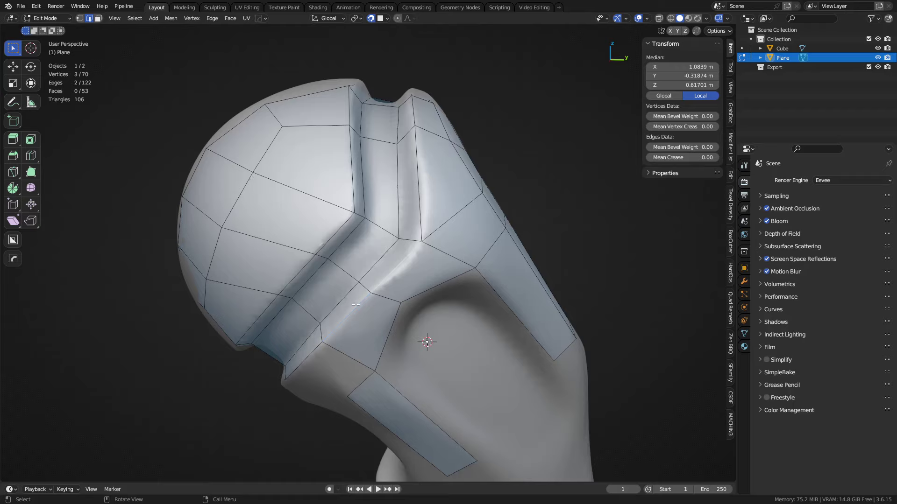
key("3")
left_click(380, 233, "alt")
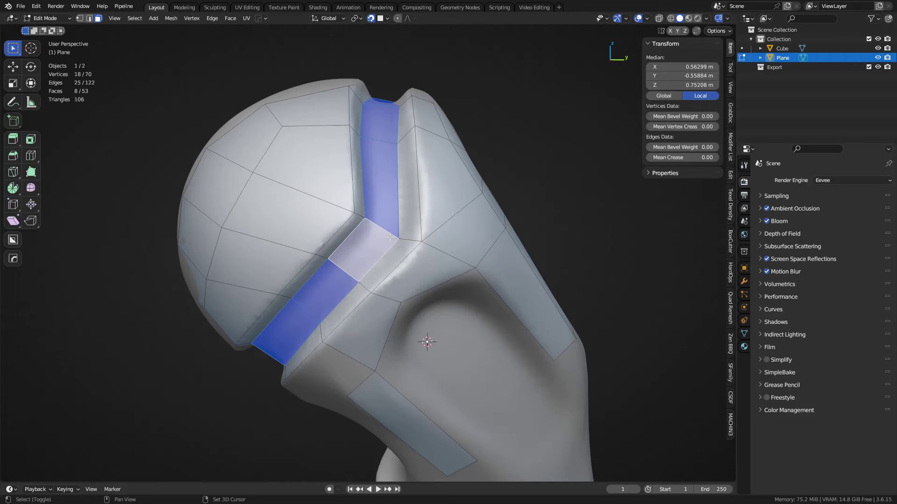
key("2")
left_click(396, 241, "alt")
key("ctrl+l")
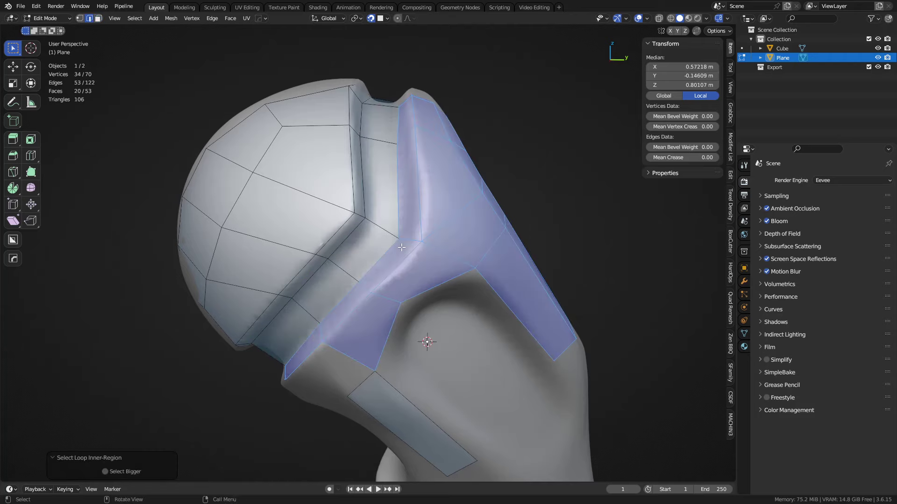
left_click(119, 472)
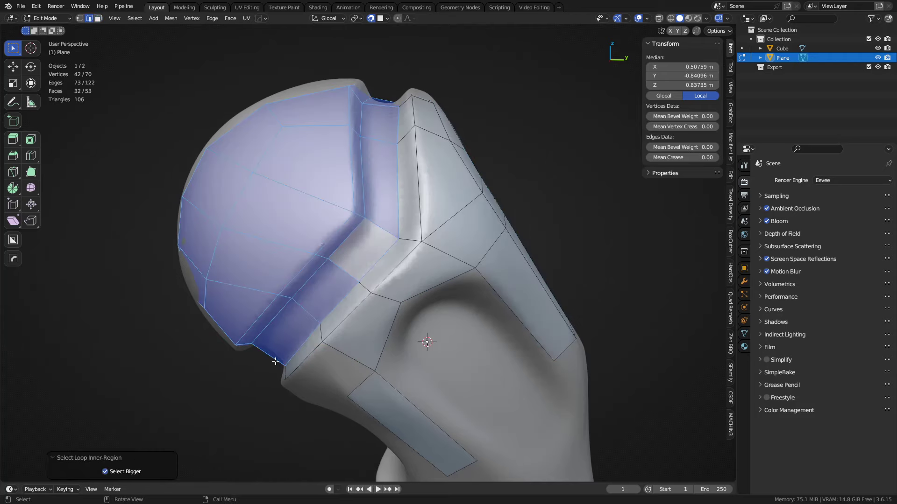
left_click(134, 18)
mouse_move(195, 171)
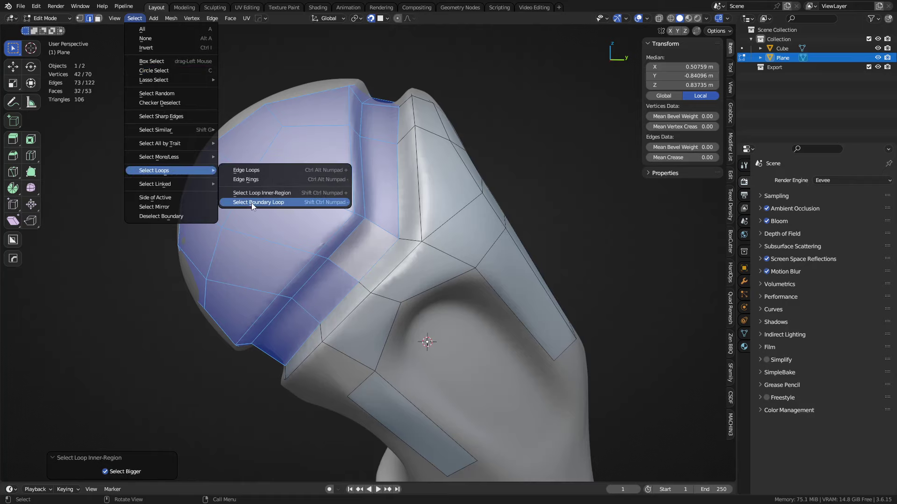
middle_click_drag(322, 283, 387, 284)
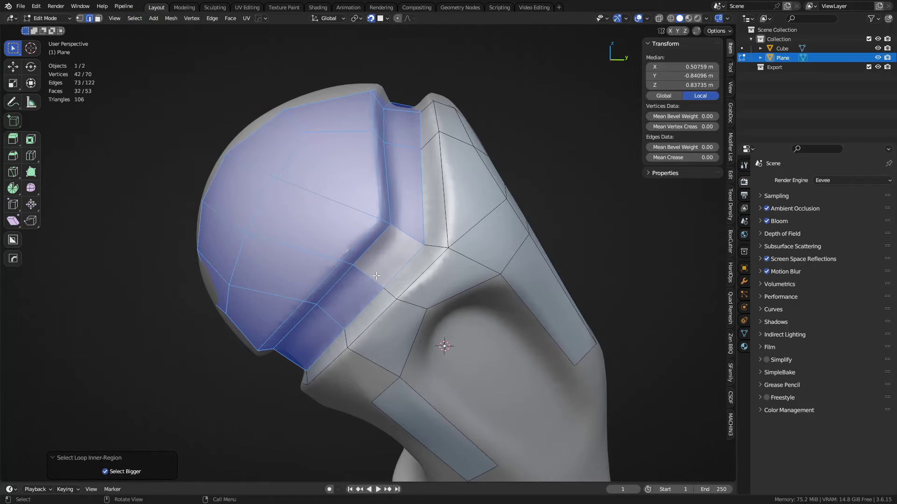
key("p")
left_click(376, 276)
- Subdivide all faces of the separated ball head piece with one cut
key("Tab")
left_click(330, 299)
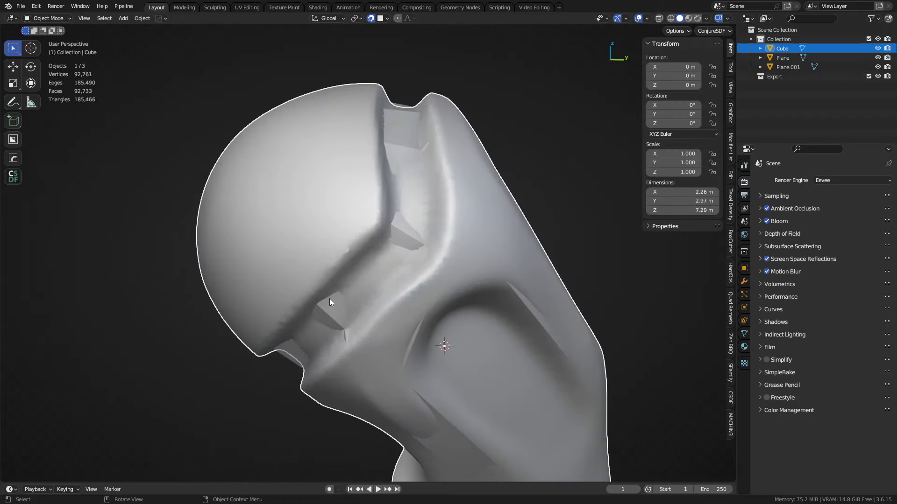
left_click(330, 299)
key("Tab")
key("a")
right_click(412, 218)
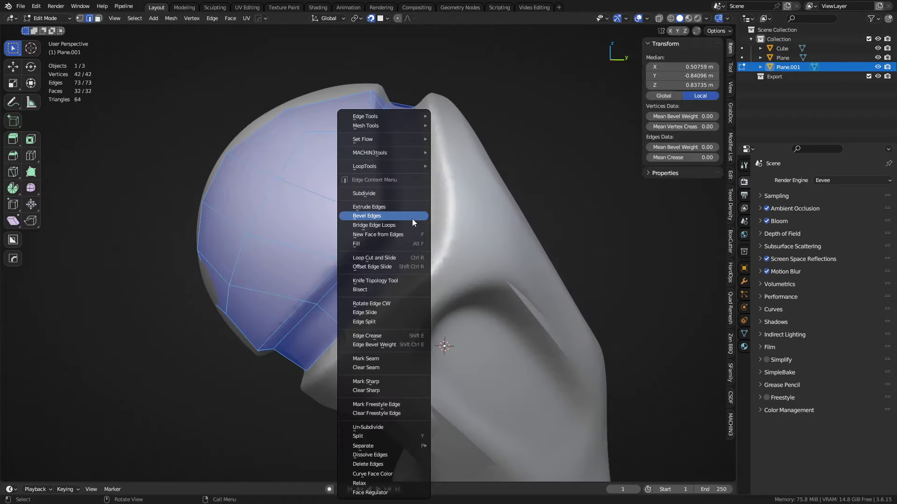
left_click(406, 193)
- Add a Shrinkwrap modifier to the separated ball head piece in Object Mode with the sculpted Cube as its target
key("ctrl+Tab")
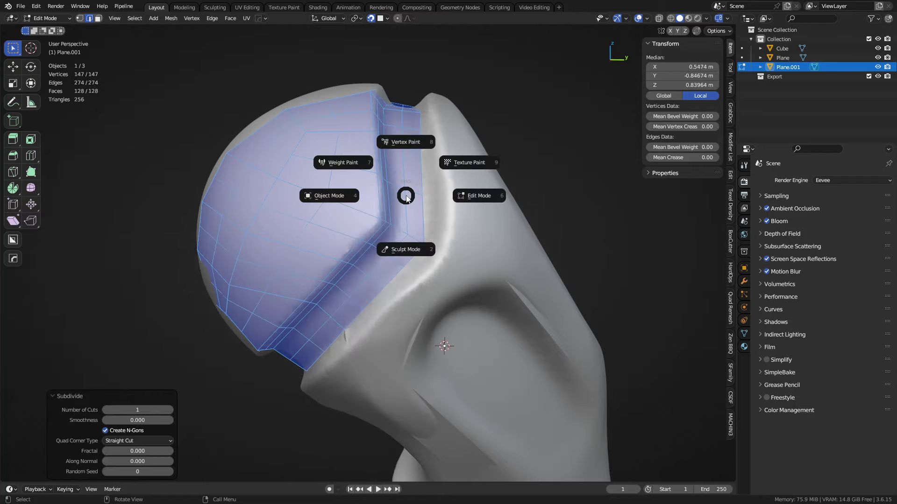
left_click(355, 200)
left_click(748, 280)
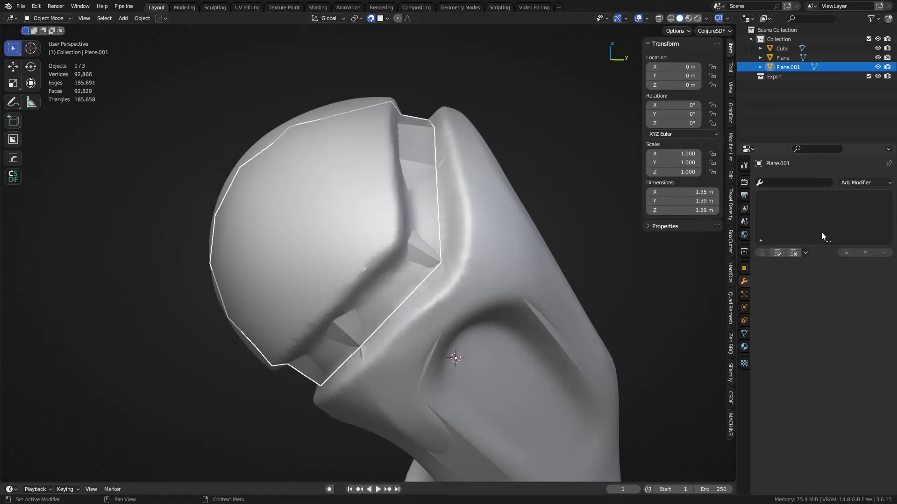
left_click(853, 185)
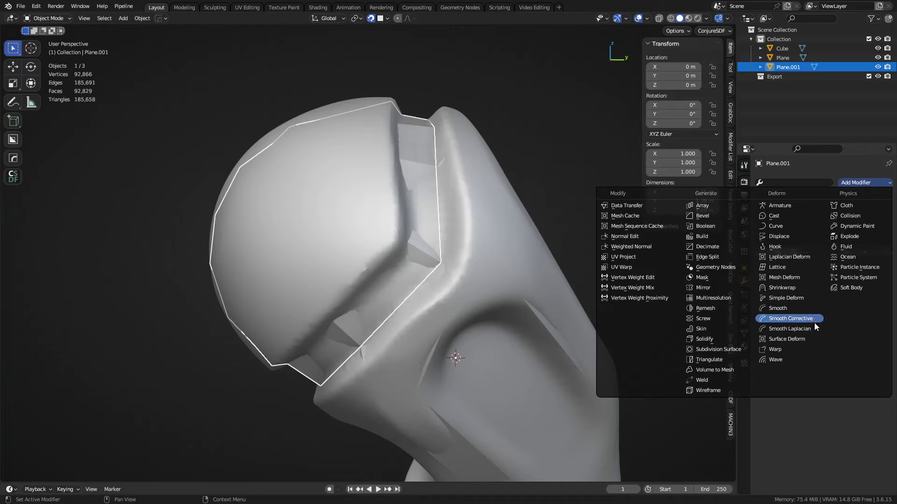
left_click(811, 288)
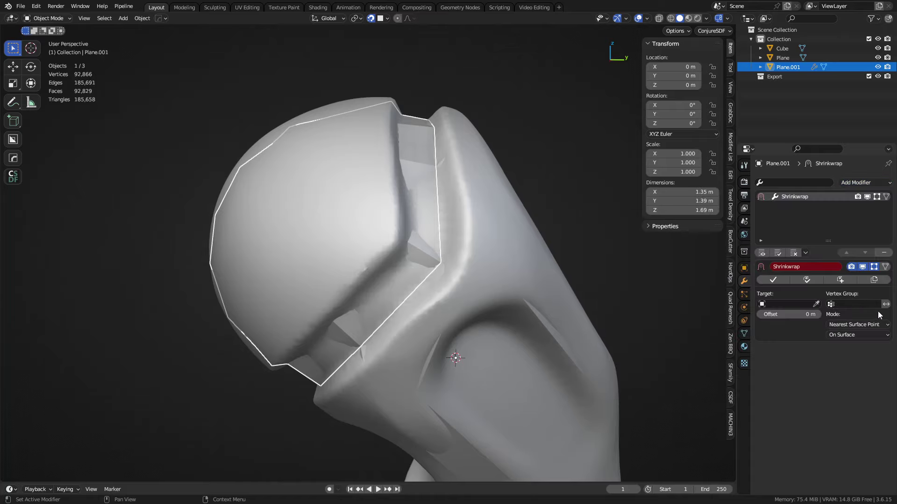
left_click(816, 304)
left_click(488, 276)
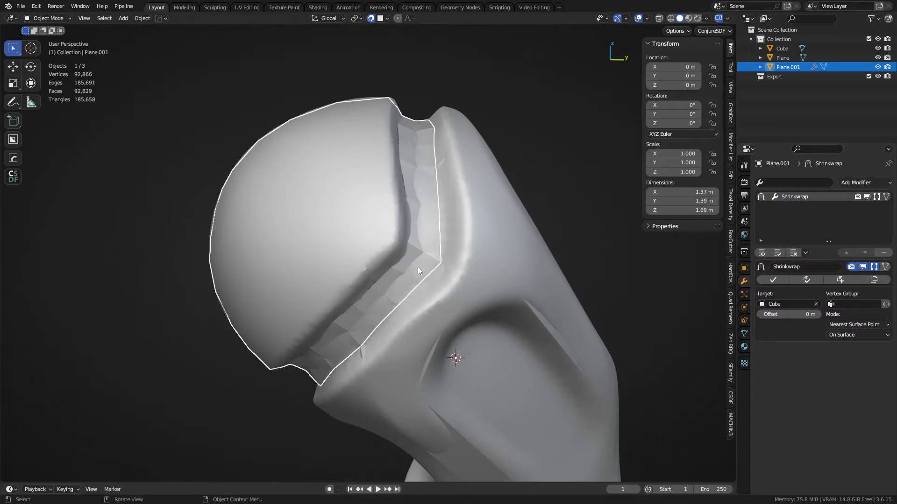
- Set the Shrinkwrap to Project mode with the Negative direction enabled and the snap mode Above Surface
left_click(864, 325)
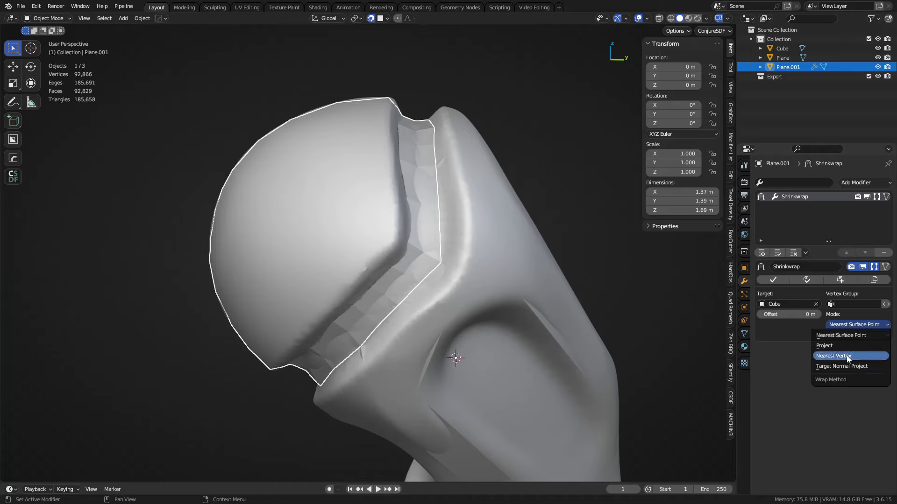
left_click(825, 346)
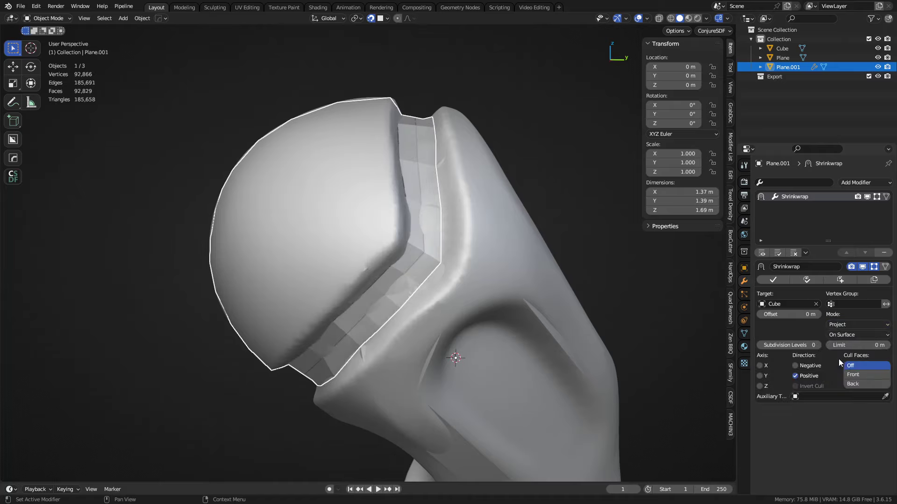
left_click(815, 367)
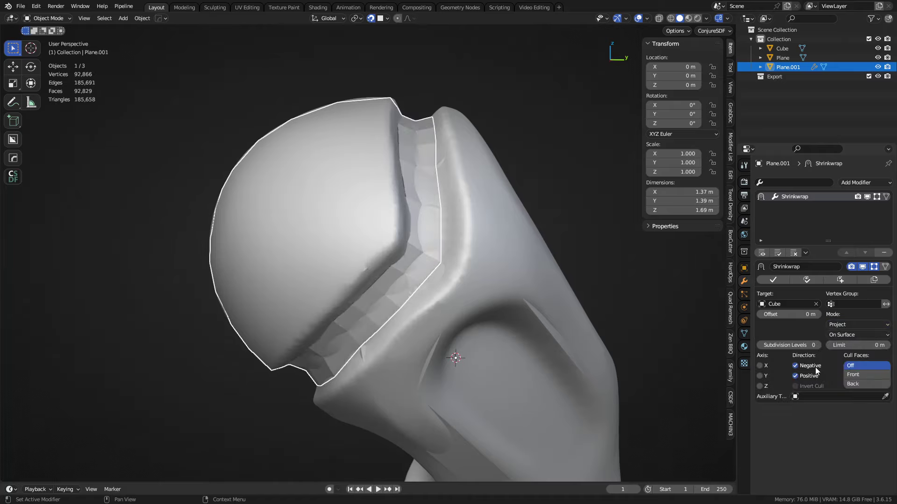
left_click(869, 335)
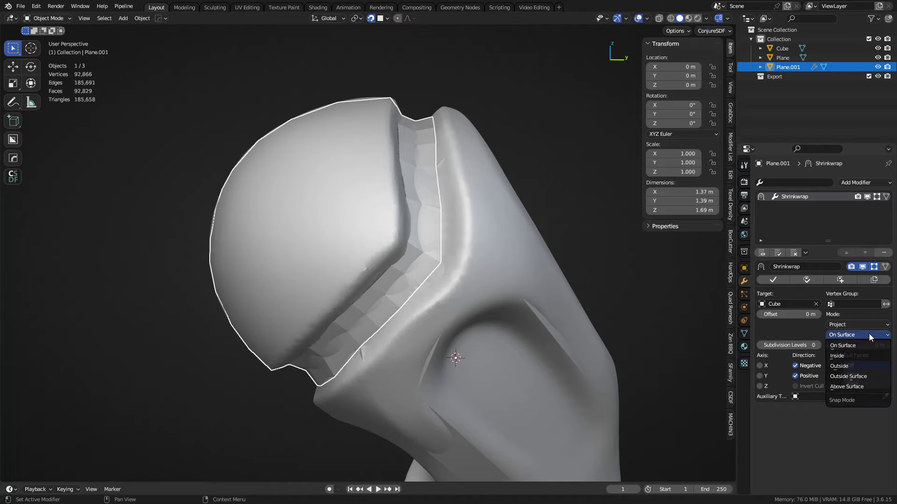
left_click(873, 388)
left_click(863, 366)
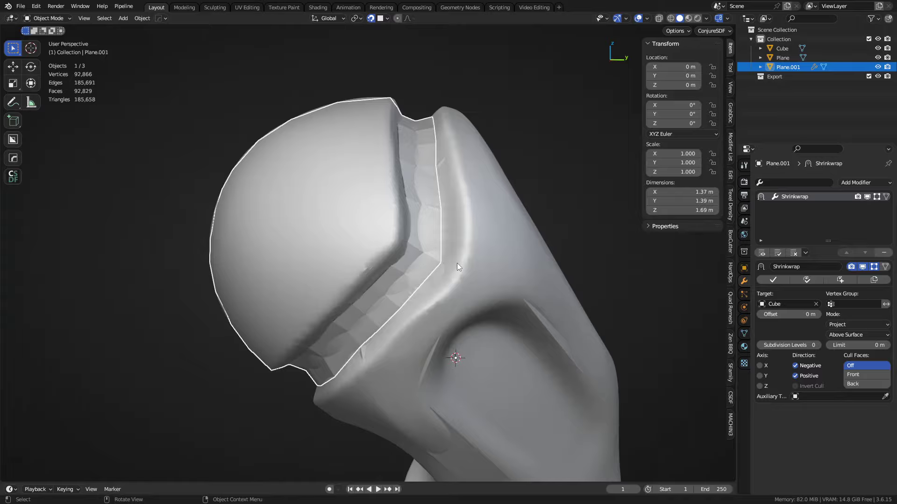
- Apply the Shrinkwrap modifier and examine the ball head piece in isolation
key("KP_Divide")
middle_click_drag(425, 259, 466, 287)
key("KP_Divide")
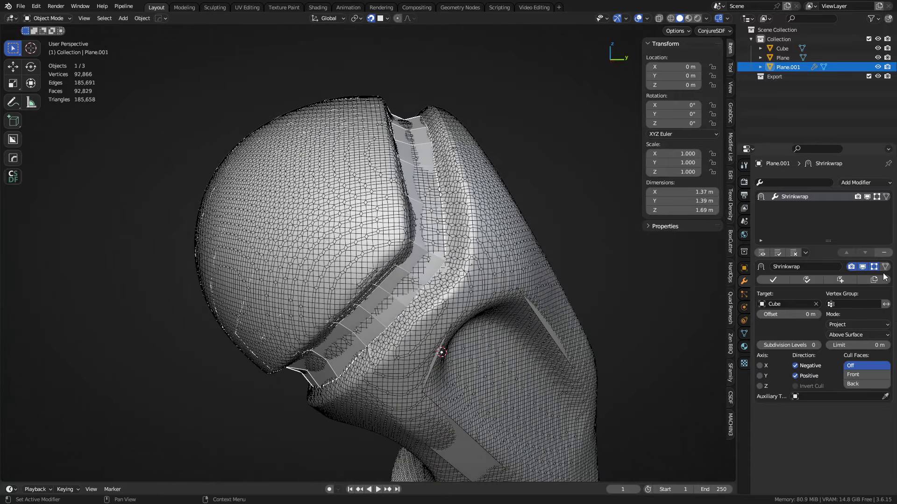
left_click(883, 255)
key("KP_Divide")
middle_click_drag(332, 262, 421, 239)
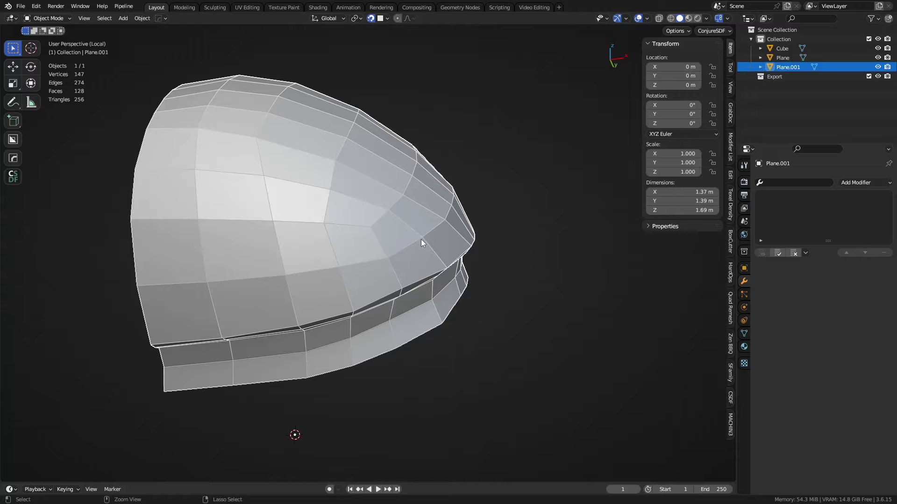
- Leave the isolated view and undo the Shrinkwrap modifier and the subdivision of the ball head piece
key("KP_Divide")
key("ctrl+z")
key("ctrl+z")
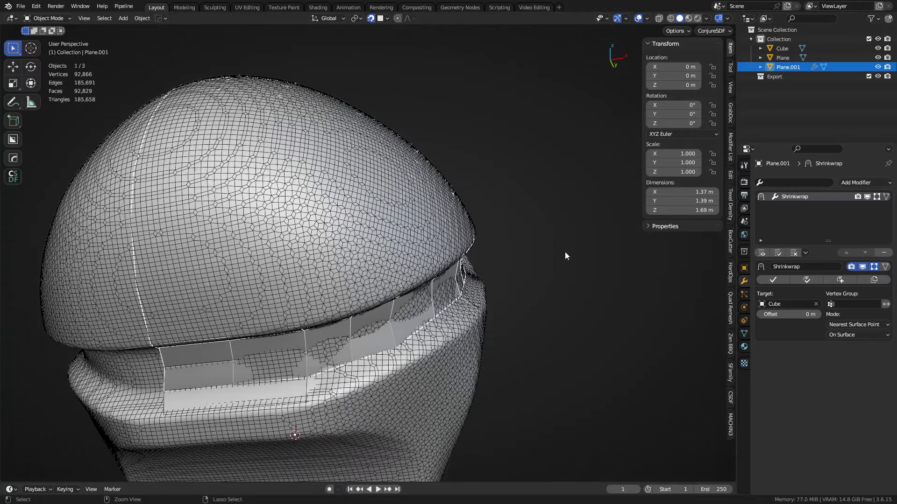
middle_click_drag(565, 253, 442, 324)
key("ctrl+z")
key("shift+w")
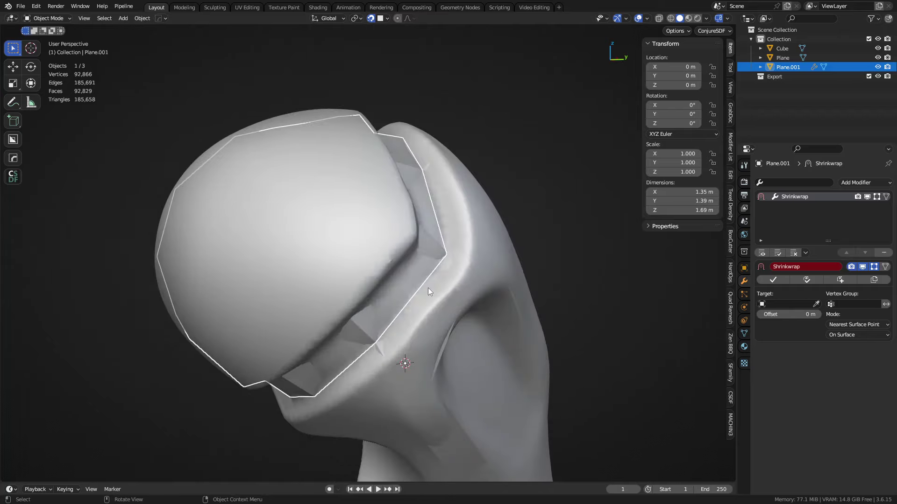
key("KP_Divide")
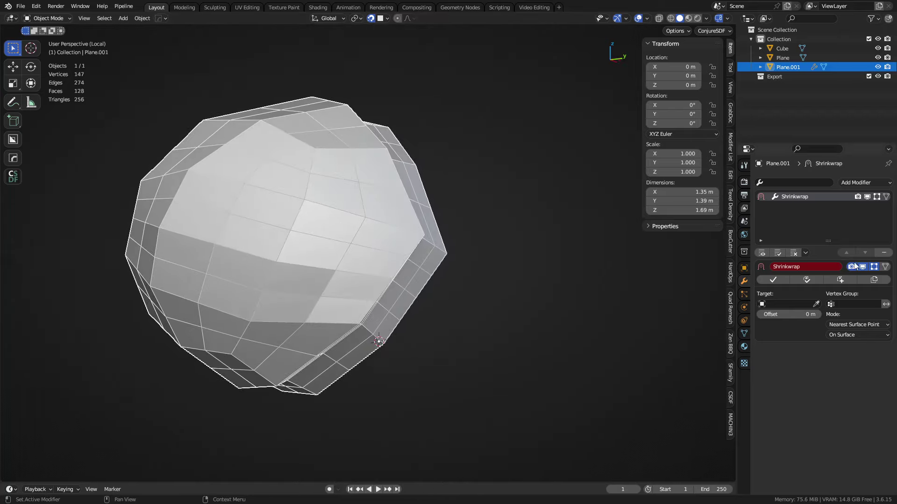
key("ctrl+z")
key("ctrl+z")
key("ctrl+z")
key("ctrl+z")
key("ctrl+z")
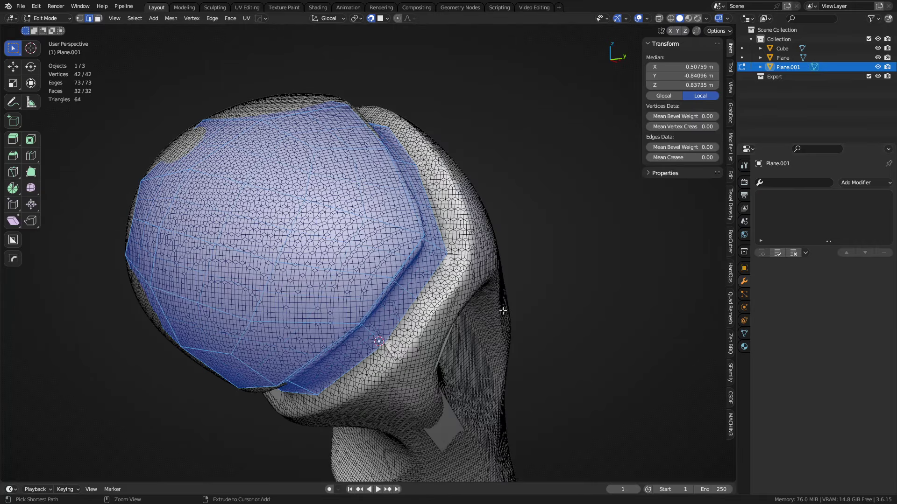
- Join the separated ball head piece back into the Plane object in isolation and show the sculpt again
key("Tab")
left_click(501, 331, "shift")
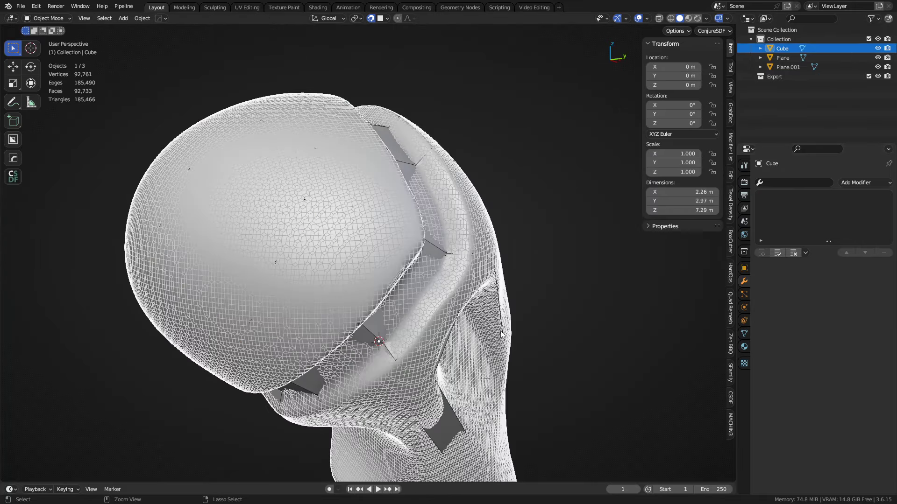
key("KP_Divide")
middle_click_drag(500, 330, 411, 334)
key("ctrl+j")
key("ctrl+Tab")
left_click(461, 338)
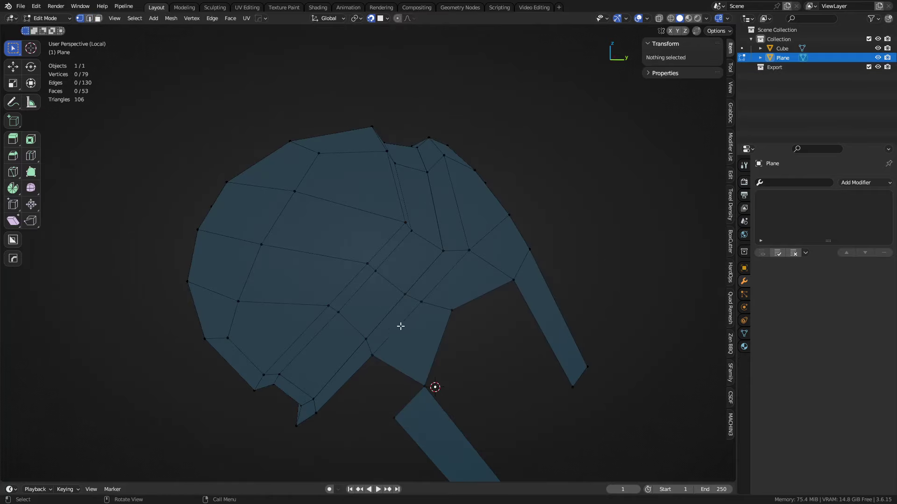
key("ctrl+Tab")
left_click(422, 330)
key("KP_Divide")
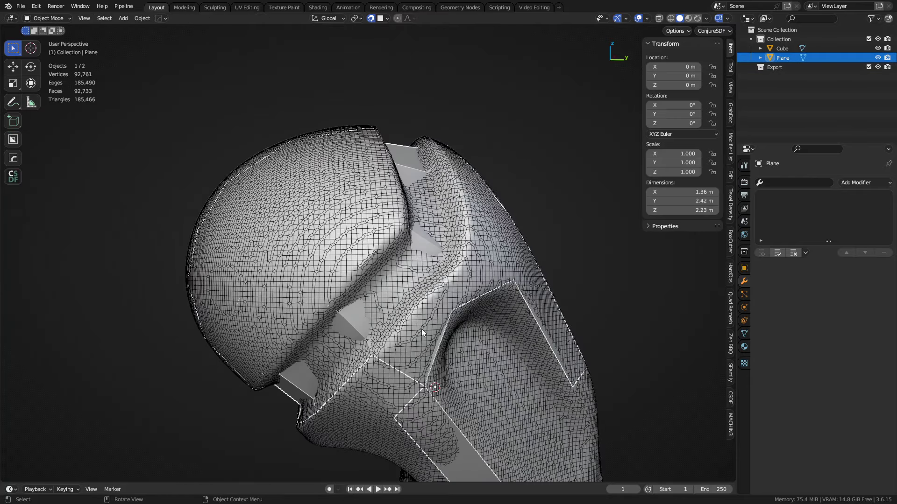
- Merge all of the plane's vertices by distance in Edit Mode and clear the selection
key("ctrl+Tab")
left_click(464, 332)
key("a")
key("m")
key("b")
key("alt+a")
- Add a centred loop cut across the lower ball head faces and on through the groove and rim
scroll(463, 331, "down", 2)
middle_click_drag(460, 334, 463, 264, "shift")
scroll(426, 308, "up", 4)
middle_click_drag(426, 309, 531, 306)
left_click(431, 279)
key("ctrl+r")
left_click(446, 245)
right_click(446, 245)
- Move the two central horizontal edges above the new loop's lower faces upward along the ball head to even out the spacing
key("2")
left_click(464, 252)
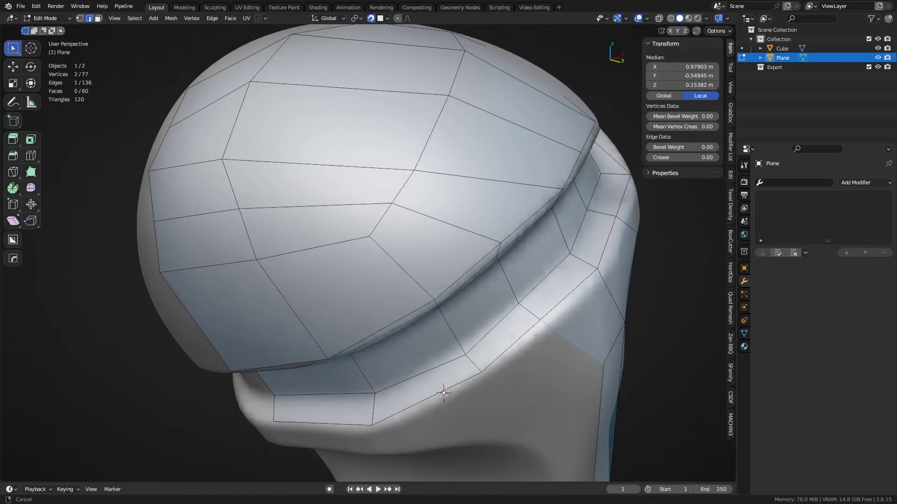
key("1")
left_click(465, 268)
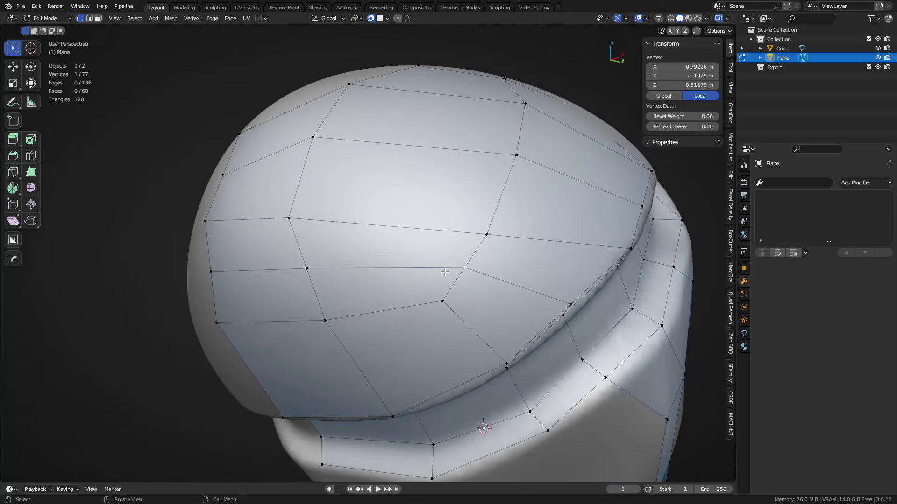
key("2")
left_click(304, 219)
key("g")
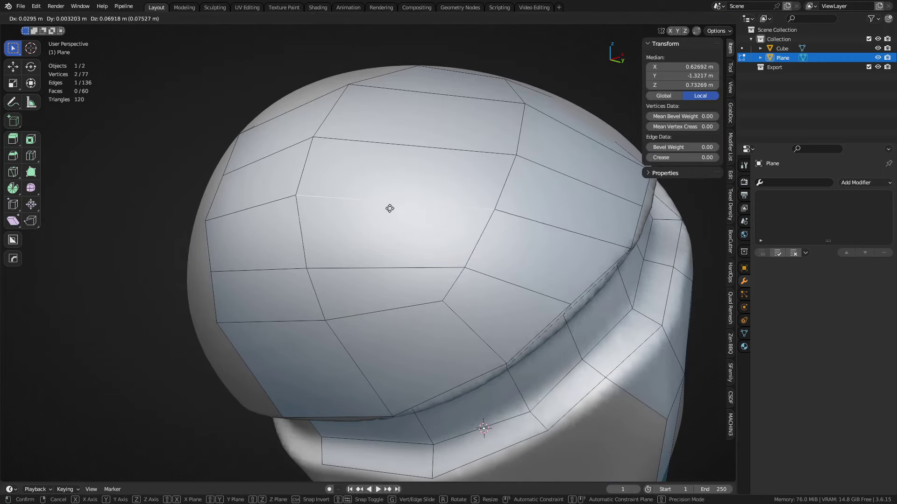
left_click(389, 208)
key("g")
left_click(380, 230)
- Nudge the new loop's outermost vertex outward and its neighbouring inner vertex slightly down along the ball head
key("1")
left_click(210, 267)
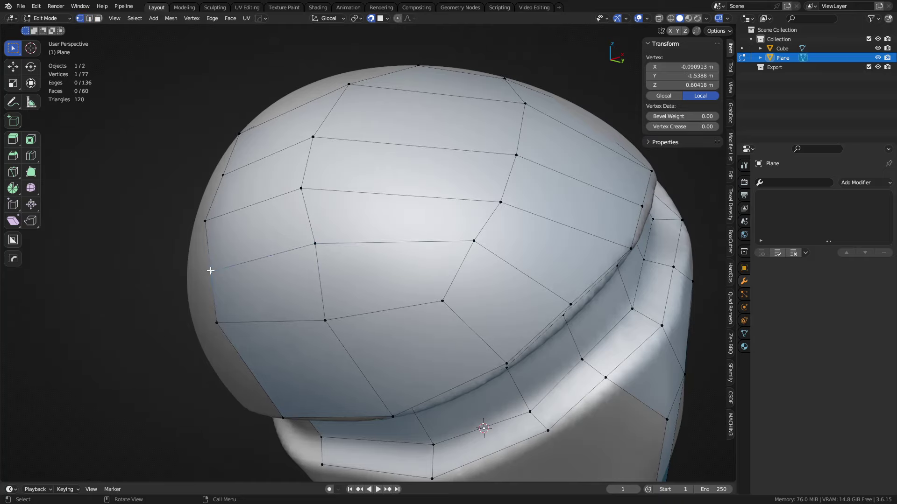
key("g")
left_click(201, 268)
left_click(313, 248)
key("g")
left_click(304, 259)
left_click(205, 220)
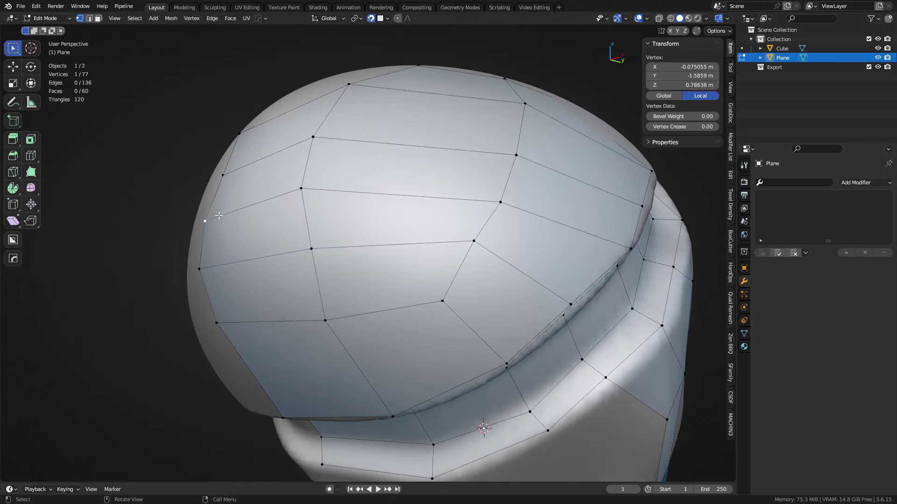
- Start a Knife cut at the lower end edge of the wide strip beside the recess
middle_click_drag(285, 271, 344, 273)
key("ctrl+r")
key("Escape")
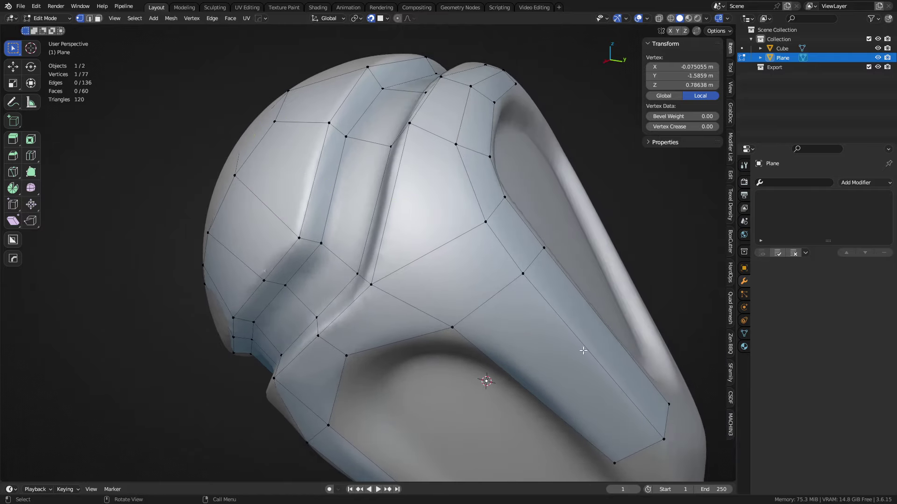
key("k")
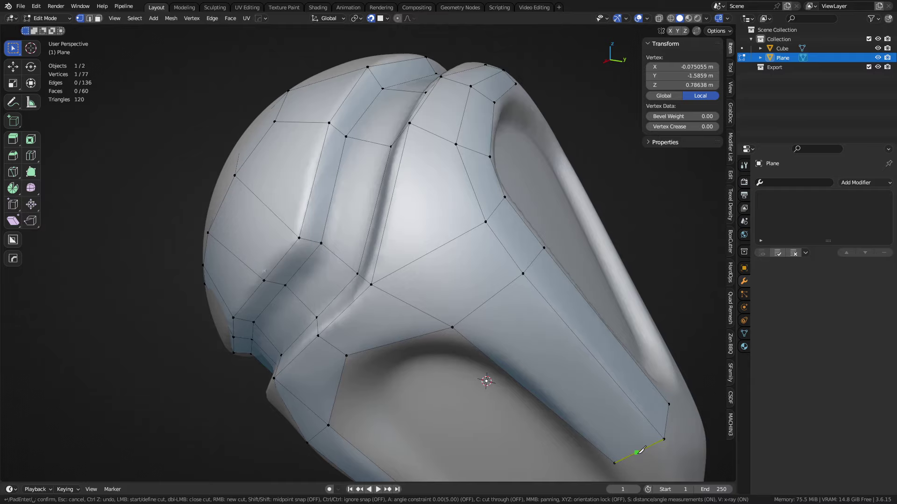
- Knife-cut an edge from the side recess's inner corner vertex across both grooves and the dome to its front
left_click(636, 453)
right_click(460, 237)
left_click(485, 222)
left_click(485, 219)
middle_click_drag(320, 176, 511, 312)
left_click(438, 266)
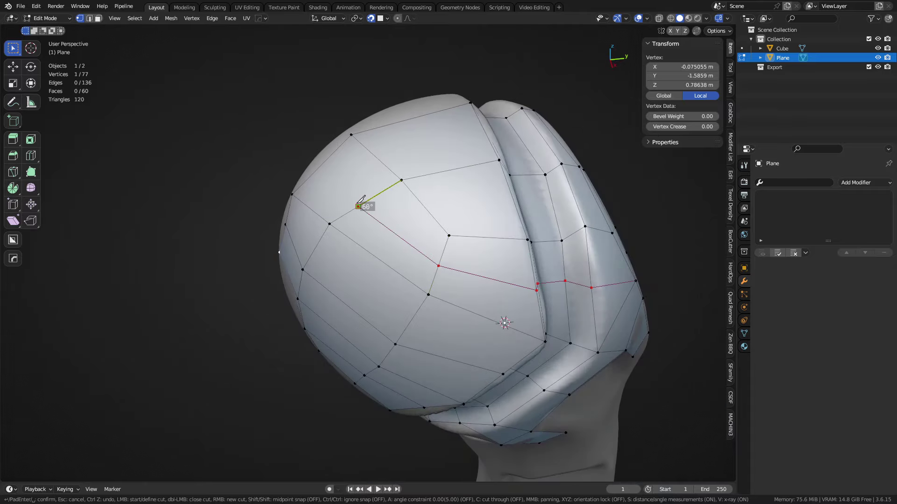
left_click(358, 207)
left_click(324, 163)
key("Return")
- Knife-cut a lengthwise edge from the diagonal side edge through the middle of the narrow strip to its lower end
middle_click_drag(324, 162, 506, 284)
left_click(499, 292)
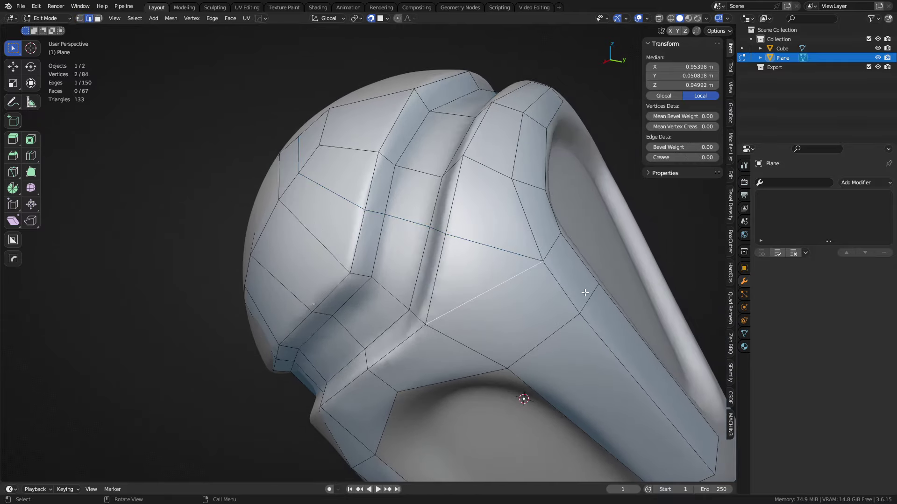
middle_click_drag(586, 293, 507, 241)
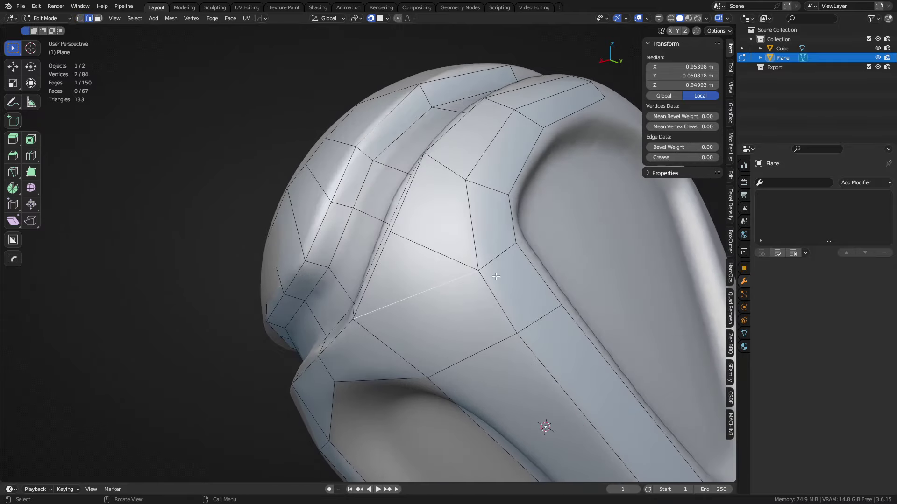
middle_click_drag(488, 311, 507, 272)
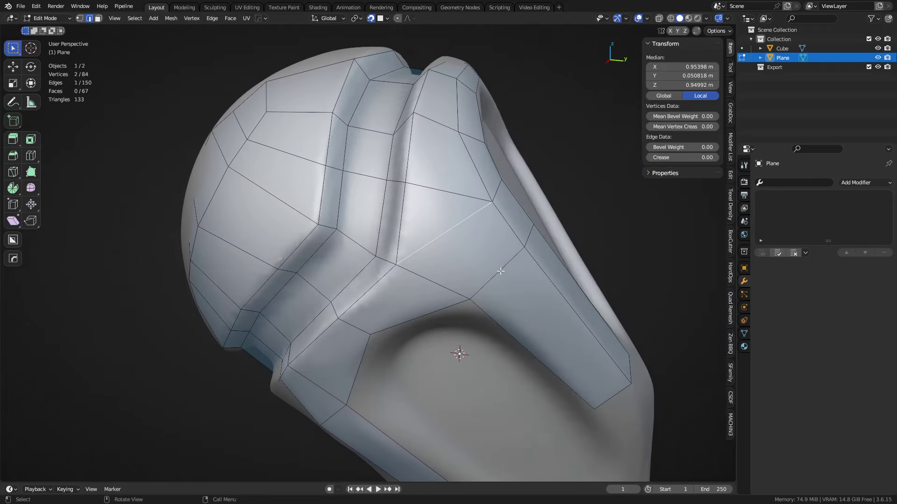
key("k")
left_click(447, 232)
left_click(611, 397)
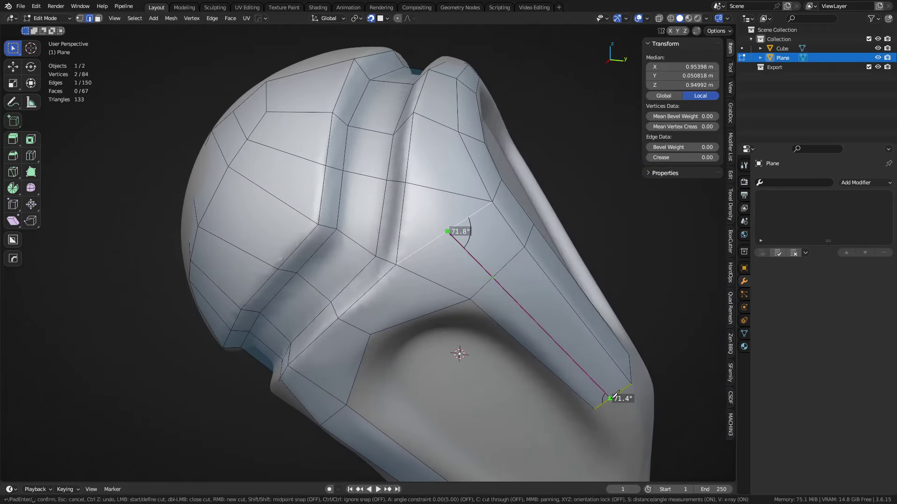
key("Return")
- Slide the new cut's starting vertex along its edge toward the strip and nudge the nearby ridge corner vertex slightly downward
key("shift+v")
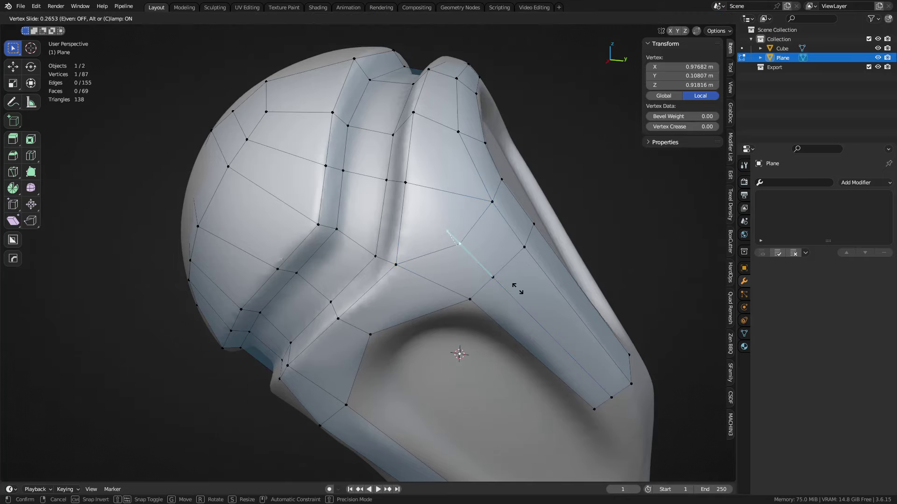
left_click(518, 289)
key("a")
middle_click_drag(500, 289, 547, 291)
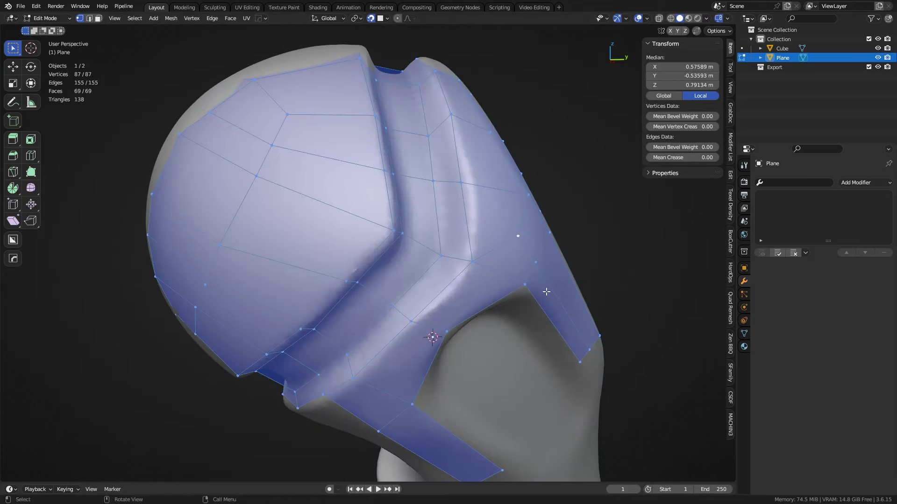
left_click(482, 265)
key("g")
left_click(474, 280)
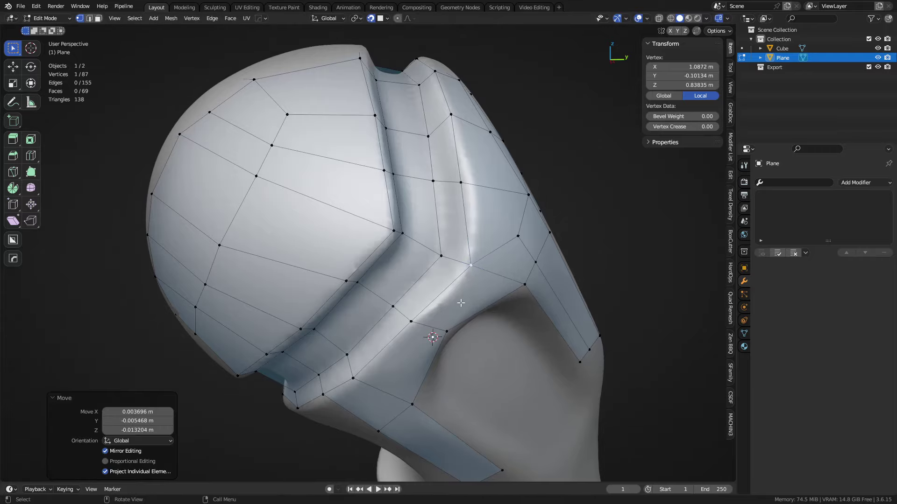
- Move the short front edge and the middle vertex of the dome slightly upward to even out the grid rows
middle_click_drag(461, 303, 290, 207)
left_click(240, 191)
key("2")
left_click(238, 194)
key("g")
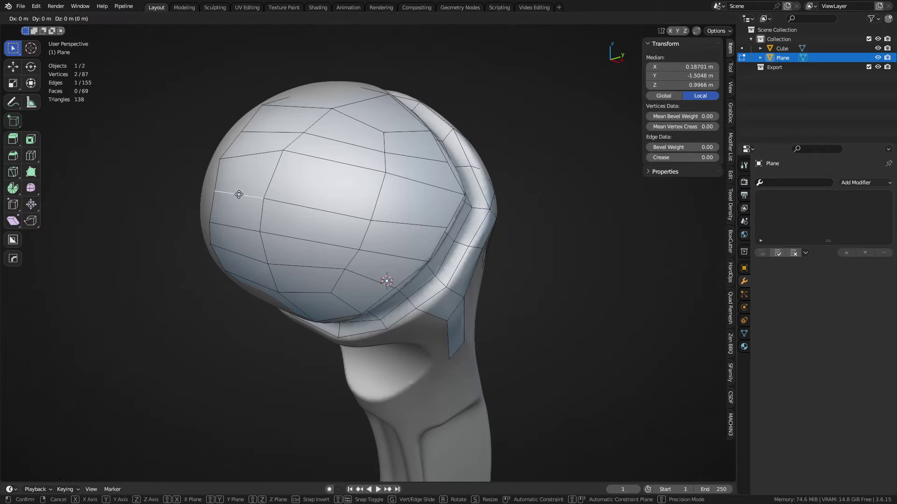
left_click(241, 186)
left_click(313, 203)
key("1")
left_click(373, 218)
key("g")
left_click(376, 213)
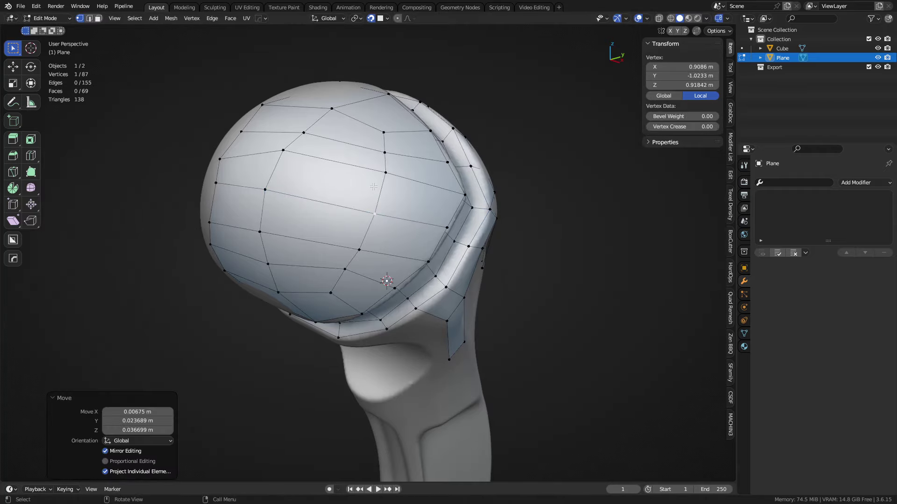
- Extrude the lower rim edge under the dome about 0.1 m down toward the front recess, adjusting its scale and position
middle_click_drag(496, 303, 467, 255)
mouse_move(467, 255)
middle_mouse_down()
mouse_move(446, 268)
mouse_move(469, 261)
middle_mouse_up()
scroll(335, 215, "up", 4)
middle_click_drag(335, 214, 432, 262, "shift")
key("2")
left_click(300, 241)
middle_click_drag(353, 263, 386, 256, "shift")
key("e")
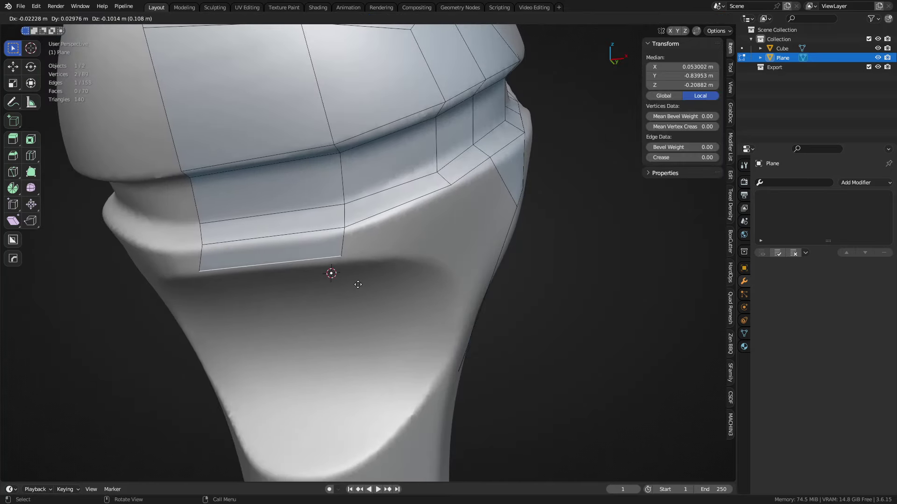
left_click(356, 278)
key("s")
left_click(396, 279)
key("g")
left_click(394, 282)
middle_click_drag(395, 282, 363, 273)
middle_click_drag(363, 273, 395, 235, "shift")
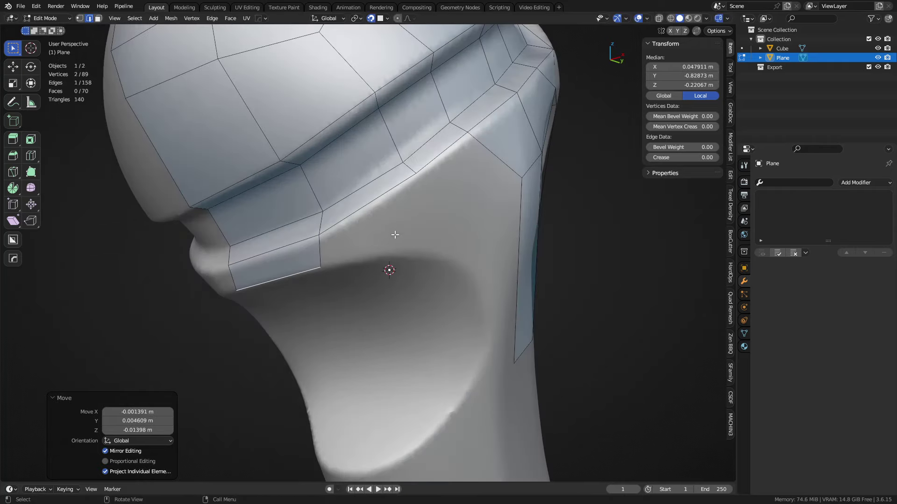
- Extrude a lower rim vertex down to the front recess's edge and fill the two faces on either side of it
left_click(445, 169)
middle_click_drag(423, 197, 390, 211)
key("1")
left_click(384, 181)
key("e")
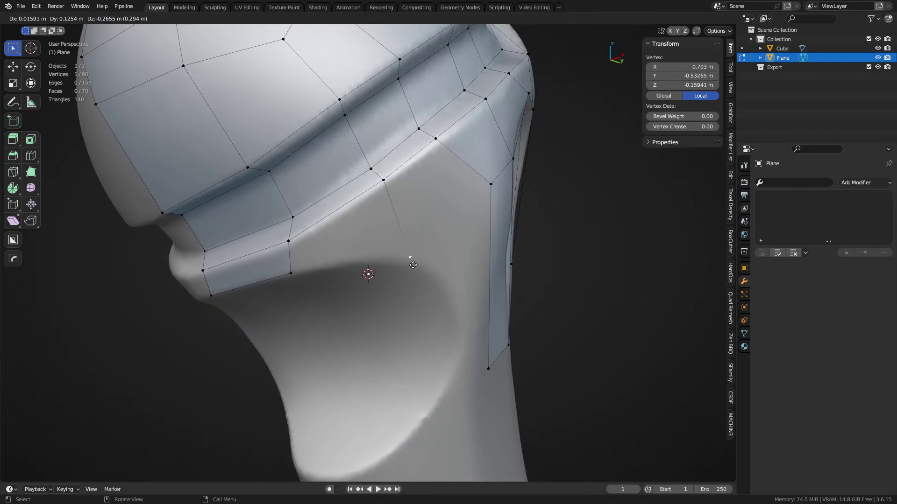
left_click(394, 259)
key("f")
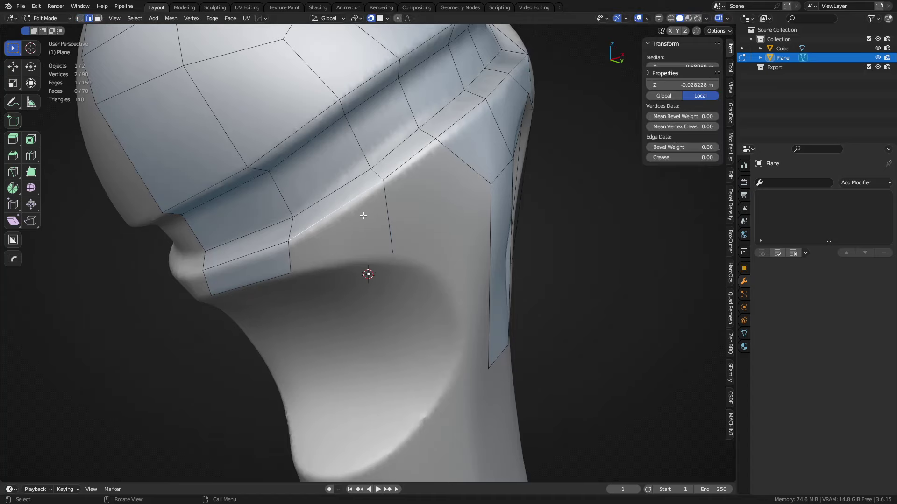
middle_click_drag(364, 215, 408, 228)
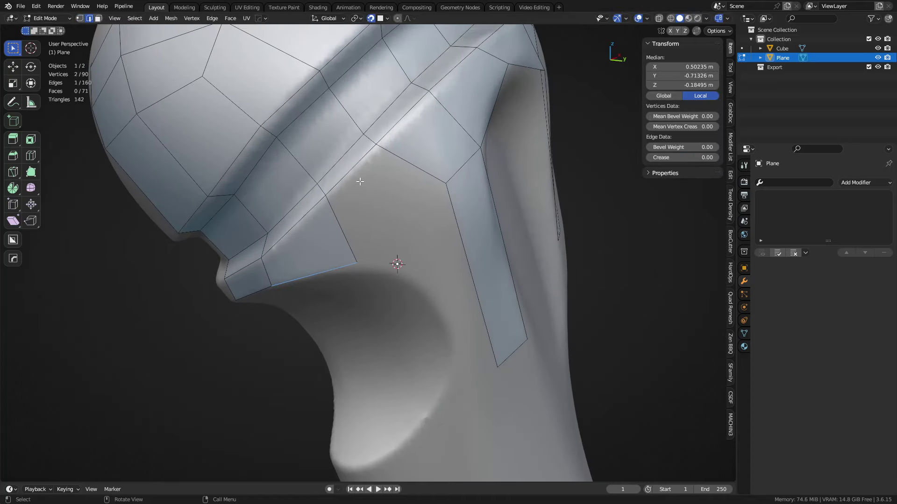
key("1")
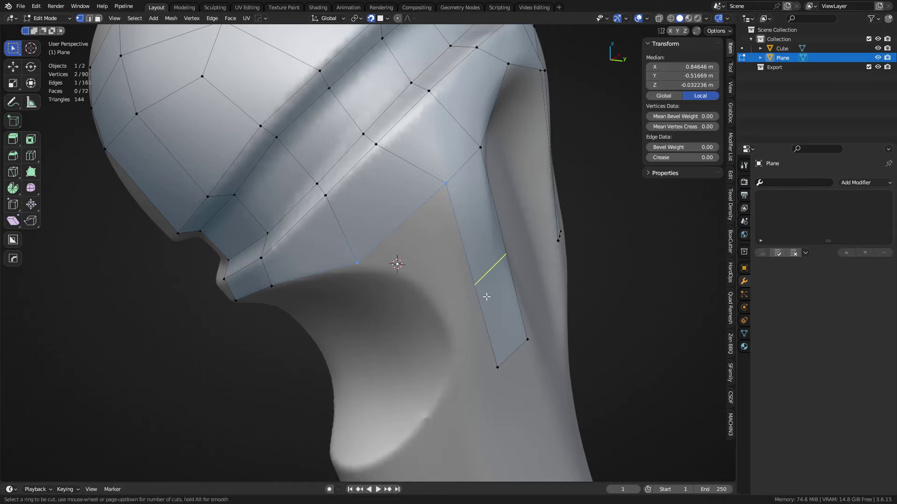
- Add one centered loop cut across the narrow strip running down beside the front recess
left_click(487, 297)
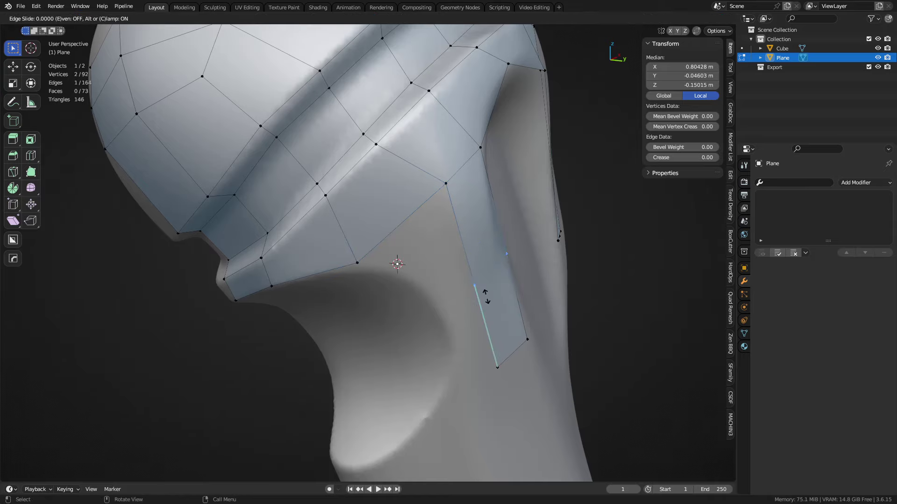
right_click(484, 295)
key("2")
left_click(386, 229)
left_click(466, 252, "shift")
middle_click_drag(466, 251, 426, 247, "shift")
- Extrude the loop cut's inner vertex to the recess edge and fill the face up to the neighbouring rim patch
key("1")
left_click(436, 285)
key("e")
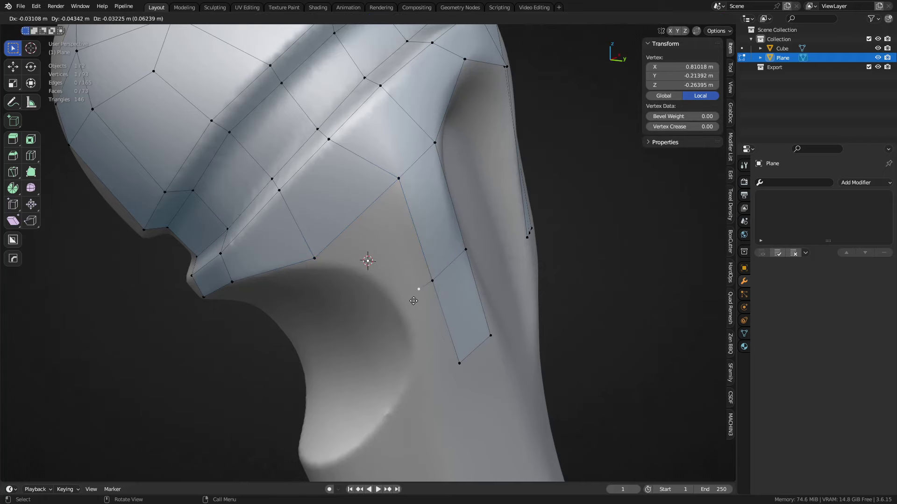
left_click(400, 305)
key("2")
left_click(421, 251)
key("f")
key("1")
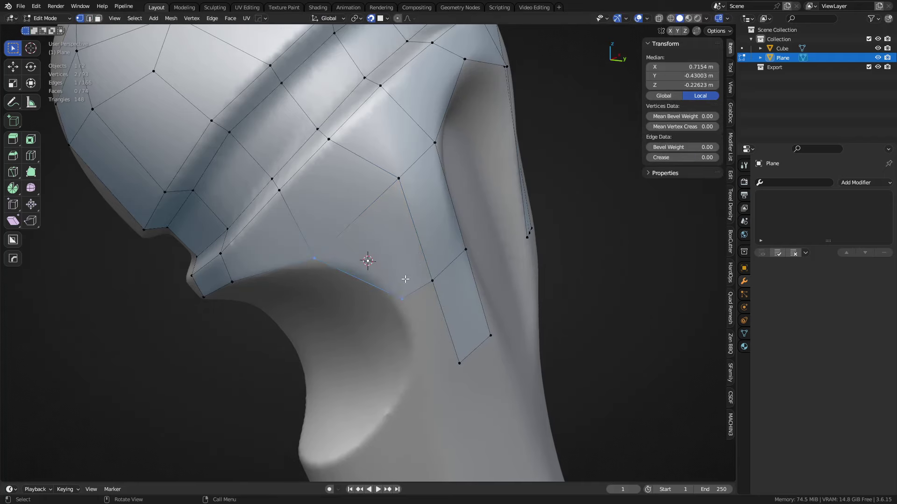
- Reposition the three boundary vertices along the upper edge of the front recess to follow its curve
left_click(307, 263)
key("g")
left_click(327, 264)
left_click(391, 291)
key("g")
left_click(389, 290)
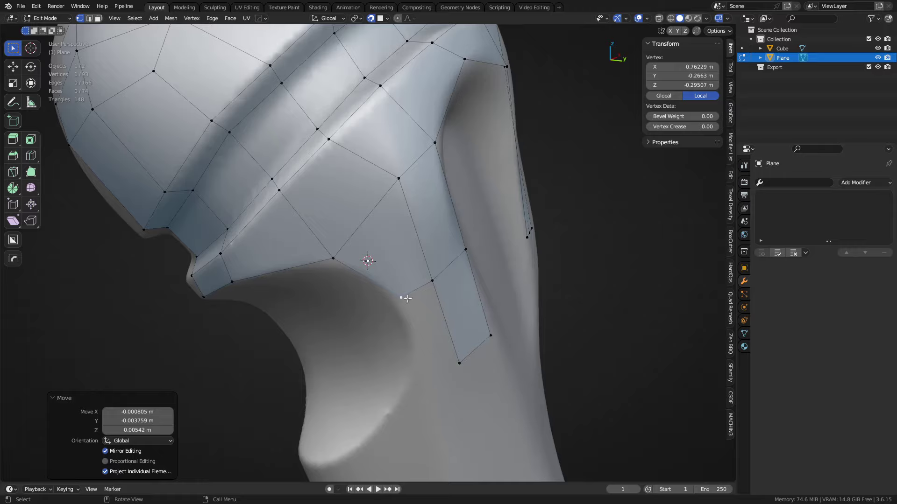
middle_click_drag(408, 299, 444, 294)
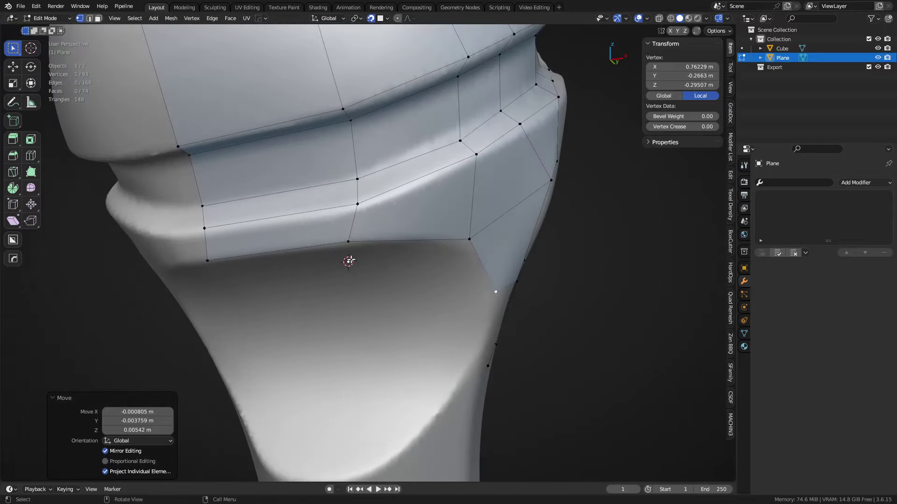
left_click(348, 244)
key("g")
left_click(354, 247)
- Extrude the strip's lower inner corner vertex to the recess rim, and extrude the same corner again farther down the neck
middle_click_drag(510, 272, 447, 243)
key("2")
left_click(444, 227)
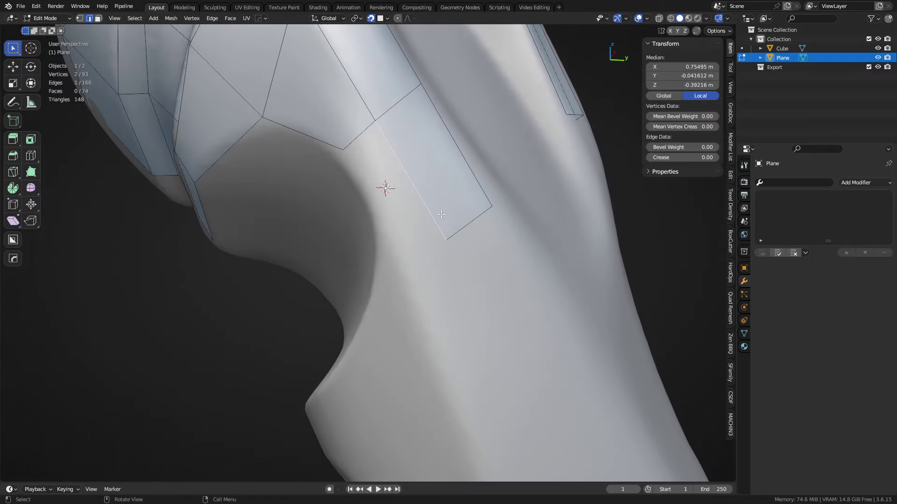
left_click(449, 240)
key("e")
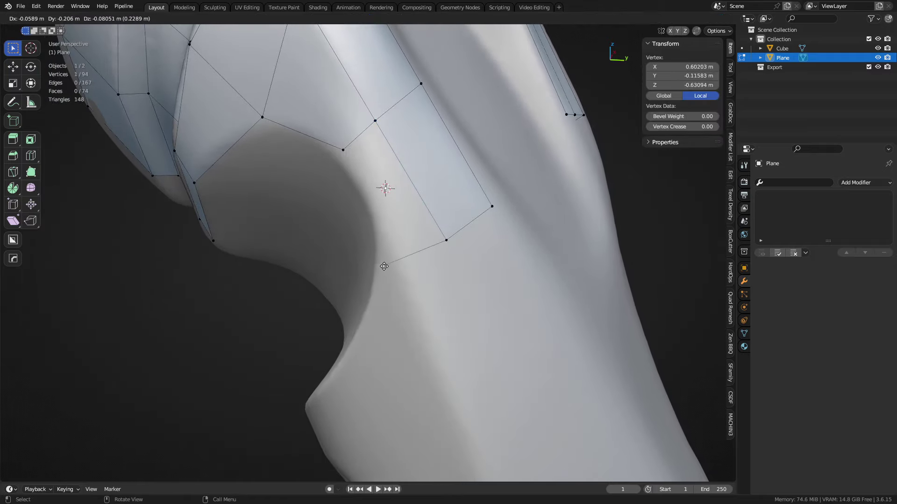
left_click(384, 267)
left_click(448, 241)
key("e")
left_click(511, 346)
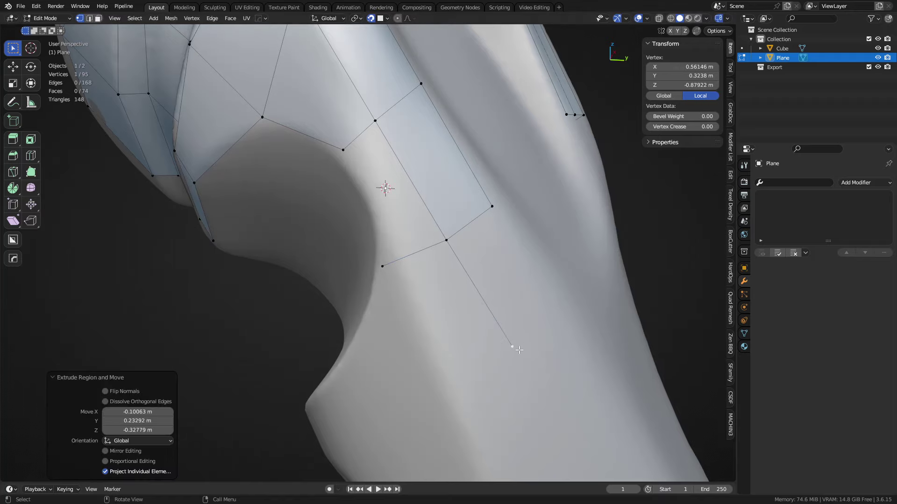
- Fill the face between the strip's inner edge and the recess rim
key("2")
left_click(431, 215)
key("1")
left_click(443, 242)
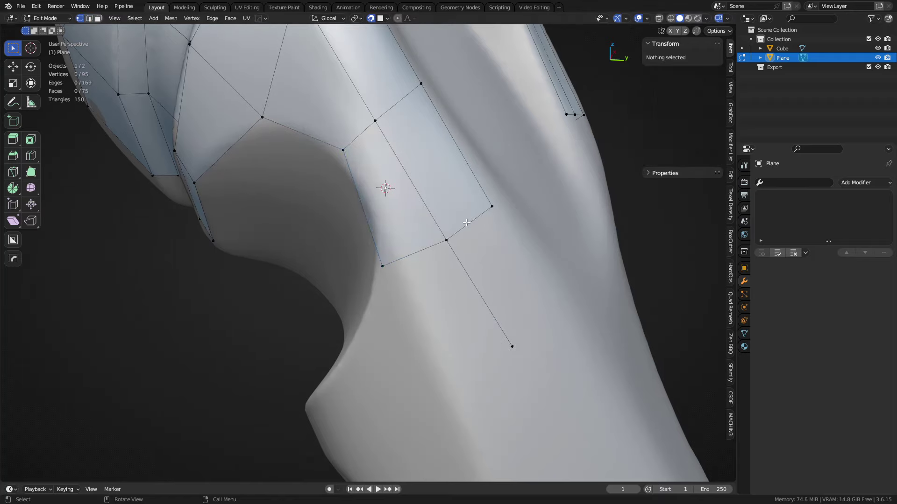
- Extrude the strip's outer end vertex down the neck and fill the face to the parallel inner edge
key("2")
left_click(470, 222)
key("e")
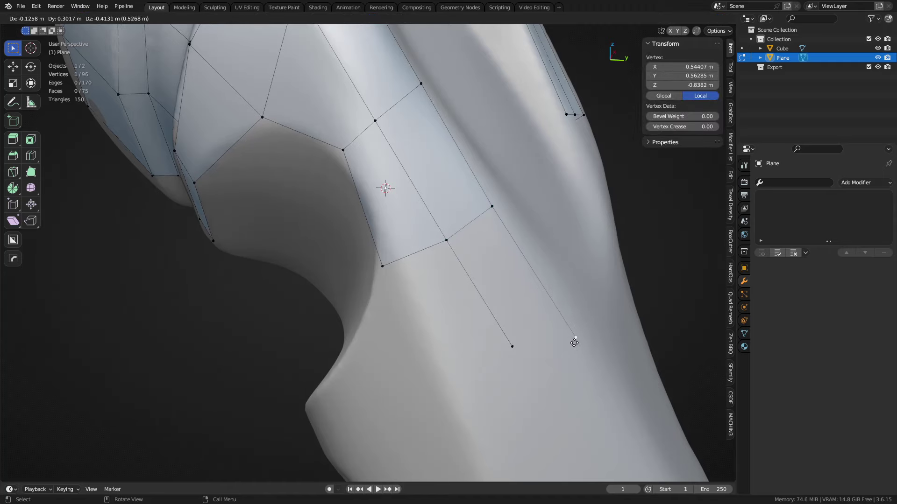
left_click(562, 322)
key("2")
key("f")
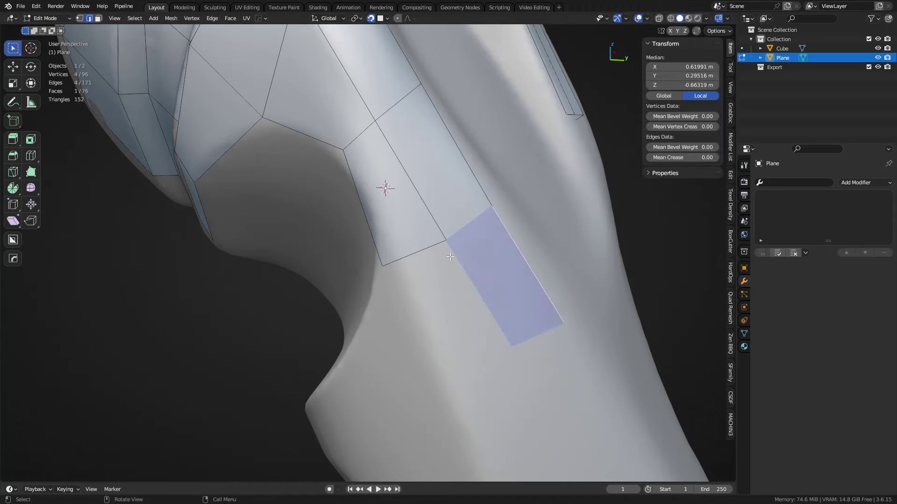
- Extrude the inner bottom vertex of the lengthened strip sideways toward the recess side of the neck
key("1")
left_click(509, 345)
middle_click_drag(467, 326, 512, 274, "shift")
key("e")
left_click(478, 315)
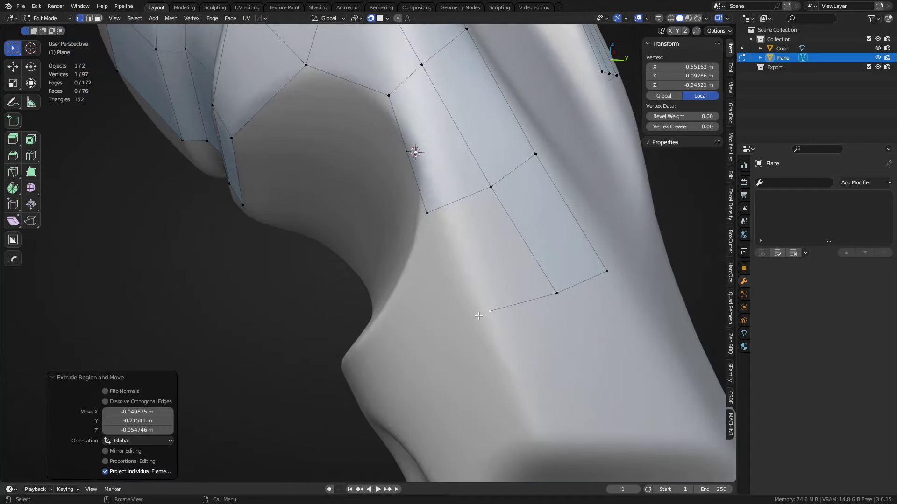
- Move the lower recess-rim vertex up along the rim and fill the quad between it and the sideways edge
left_click(440, 217)
key("g")
left_click(443, 198)
key("2")
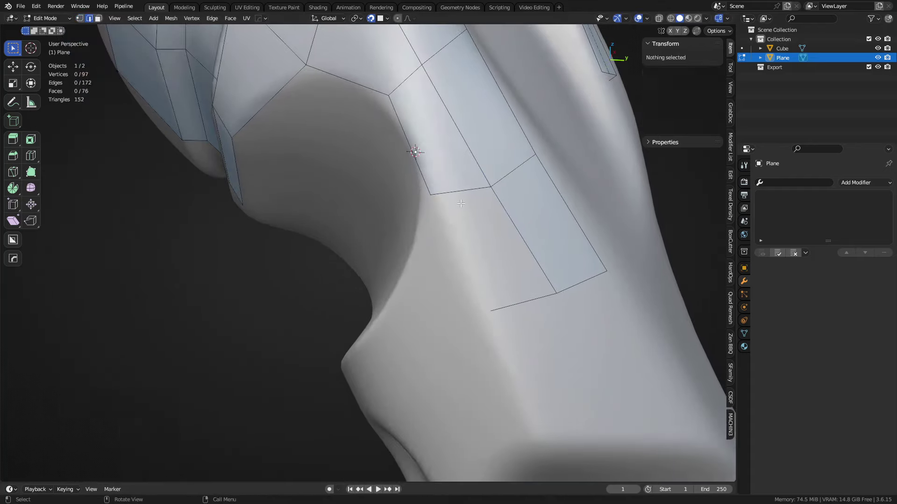
left_click(499, 214)
key("1")
- Fine-tune the recess-rim vertex and the inner bottom corner vertex of the strip to follow the neck's surface
middle_click_drag(498, 239, 523, 303)
left_click(492, 206)
key("g")
left_click(495, 210)
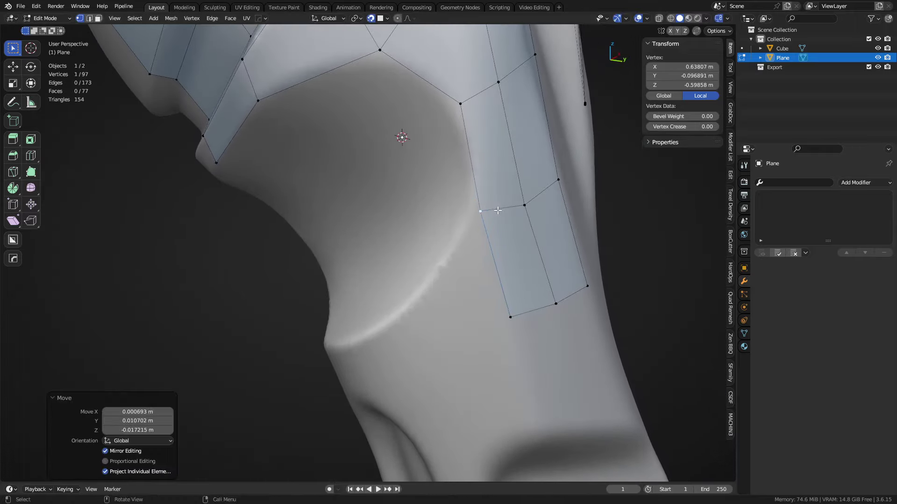
middle_click_drag(517, 246, 513, 205, "shift")
left_click(502, 283)
key("g")
left_click(504, 284)
key("2")
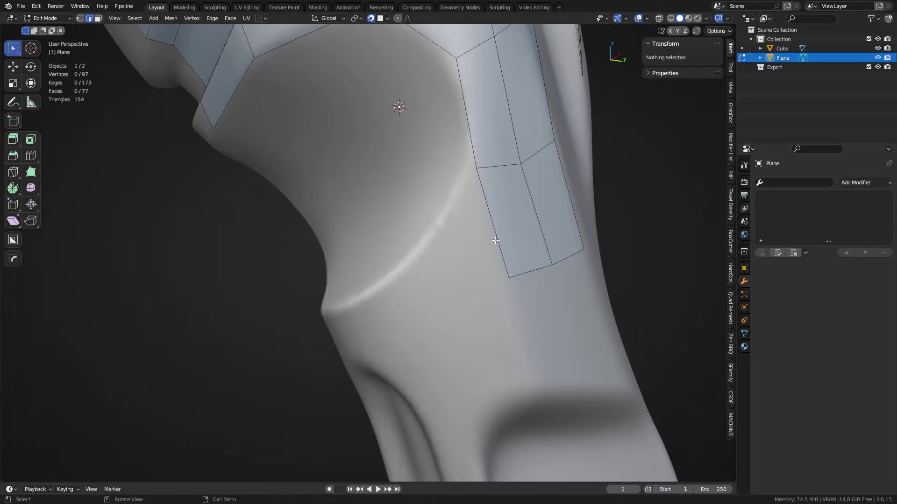
- Extrude the strip's lowest inner edge twice along the recess's lower rim toward the front of the neck
key("1")
left_click(482, 202)
left_click(505, 262, "shift")
key("e")
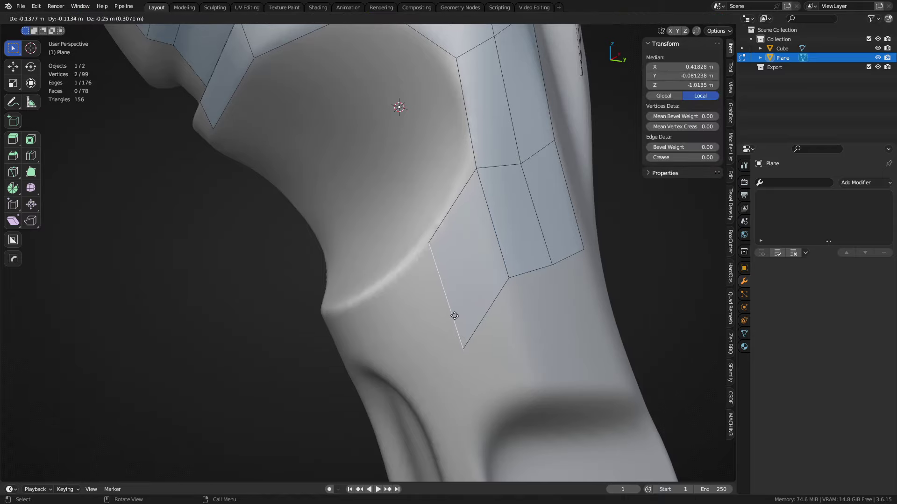
left_click(455, 317)
key("g")
left_click(402, 405)
- Move the two lower vertices of the extruded rim faces upward to form a narrower band beneath the recess
key("g")
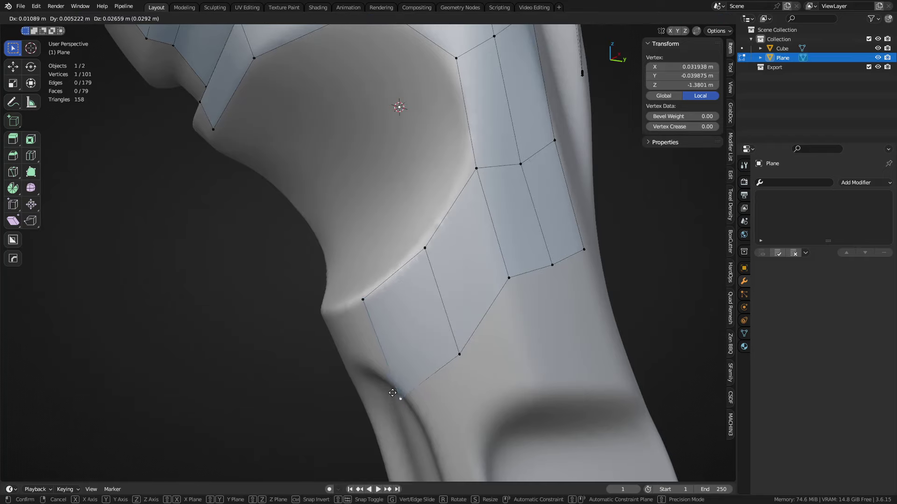
left_click(375, 342)
left_click(460, 353)
key("g")
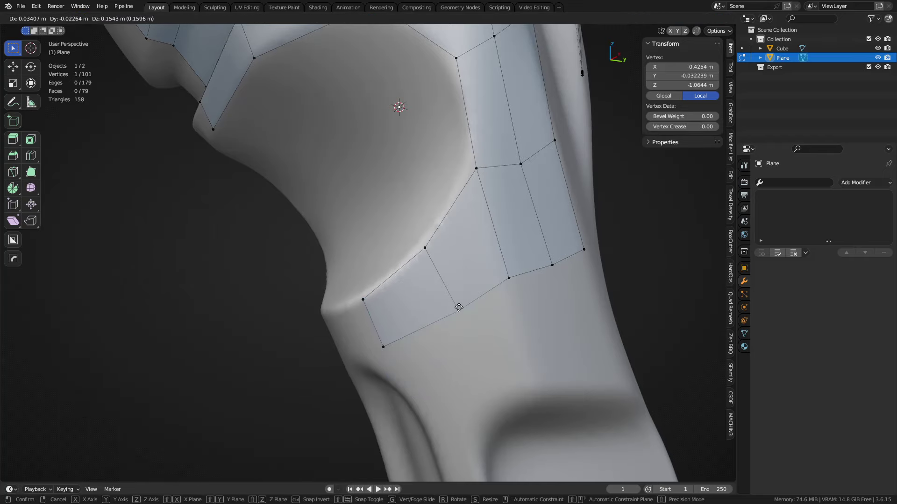
left_click(458, 310)
left_click(383, 347)
key("g")
left_click(380, 332)
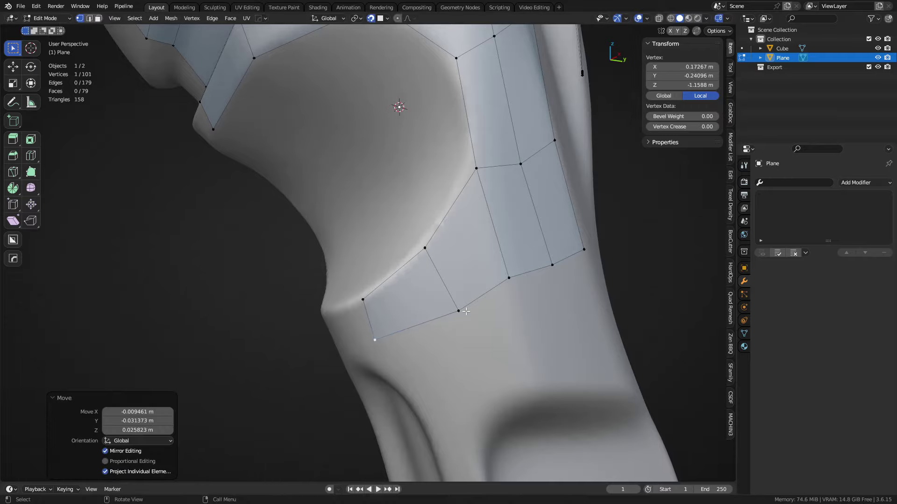
- Move the recess band's middle lower vertex slightly up and the strip's inner bottom corner vertex down to even out the lower border
left_click(458, 311)
key("g")
left_click(453, 305)
left_click(509, 278)
key("g")
left_click(509, 292)
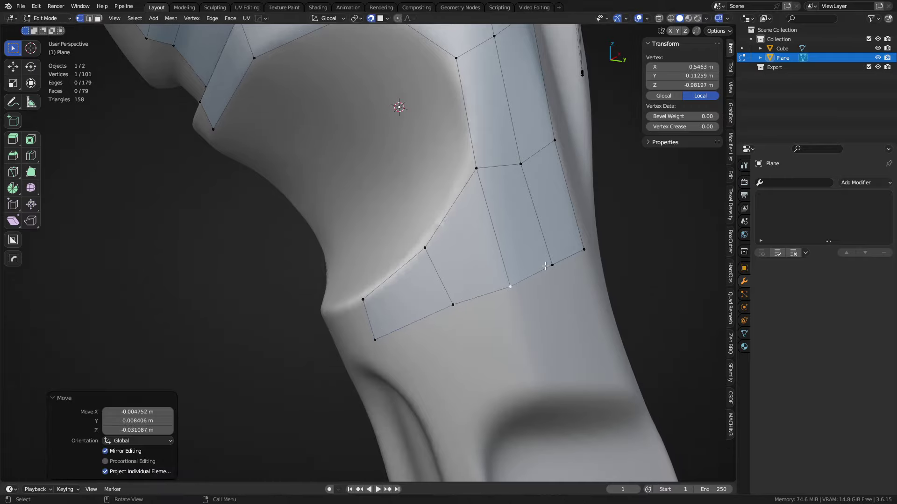
- Move the strip's middle and outer bottom vertices down along the neck to straighten its lower border
left_click(550, 266)
middle_click_drag(573, 256, 551, 265)
key("g")
left_click(537, 285)
left_click(589, 227)
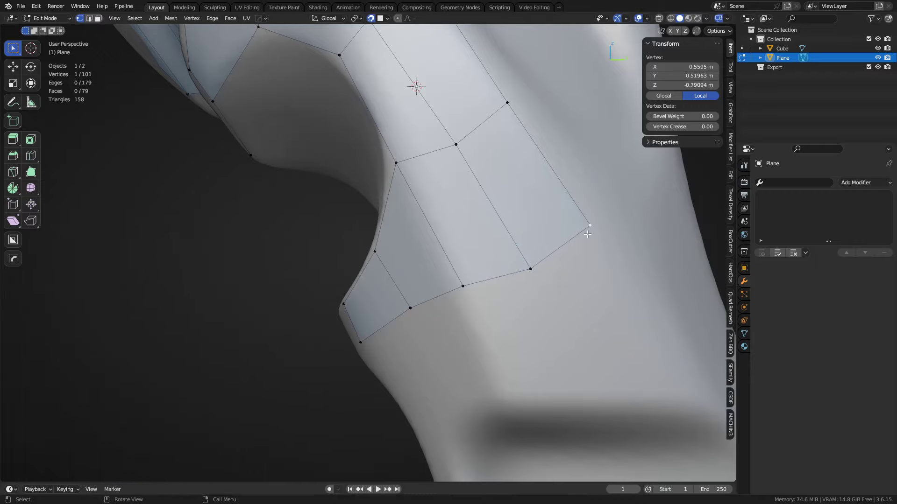
key("g")
left_click(604, 260)
- Extrude the recess band's front edge along the lower rim to the neck's centre line and fine-tune its position
middle_click_drag(452, 316, 511, 300)
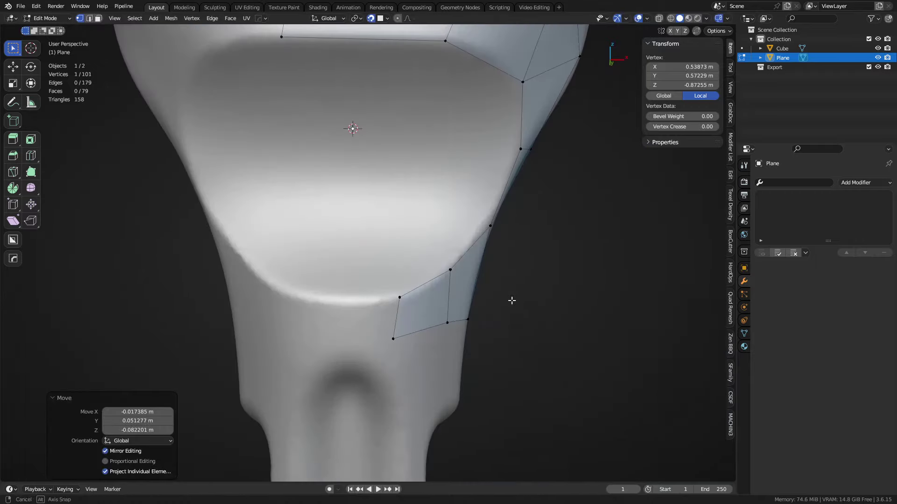
middle_click_drag(442, 315, 443, 311)
middle_click_drag(443, 312, 486, 296, "shift")
key("2")
left_click(441, 300)
key("e")
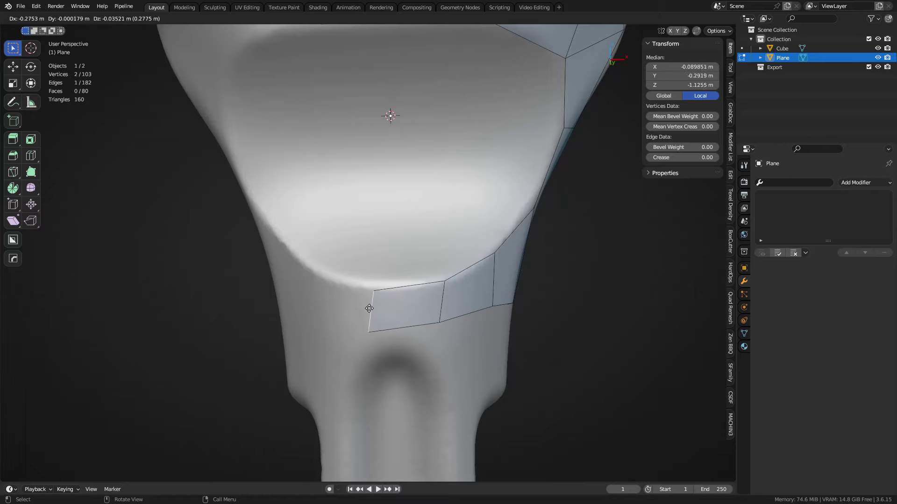
left_click(369, 308)
key("g")
left_click(386, 313)
- Symmetrize the whole retopology mesh on X from the positive to the negative side
key("1")
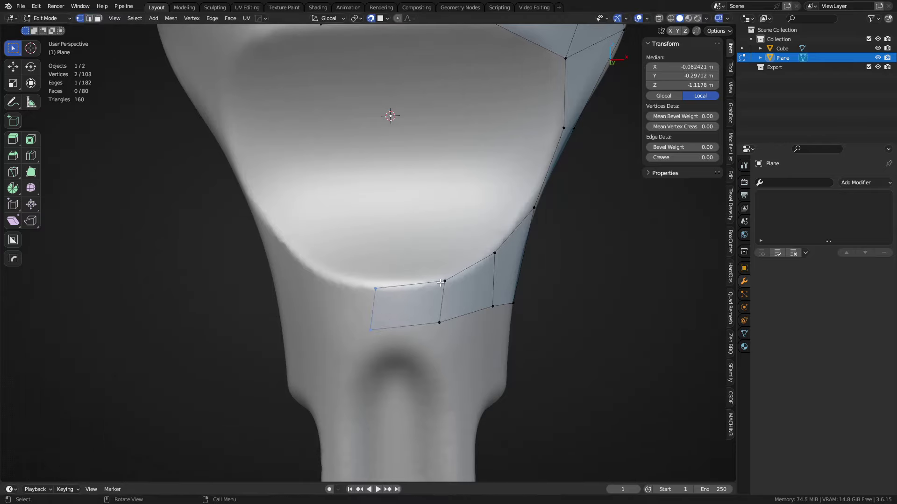
key("a")
key("alt+x")
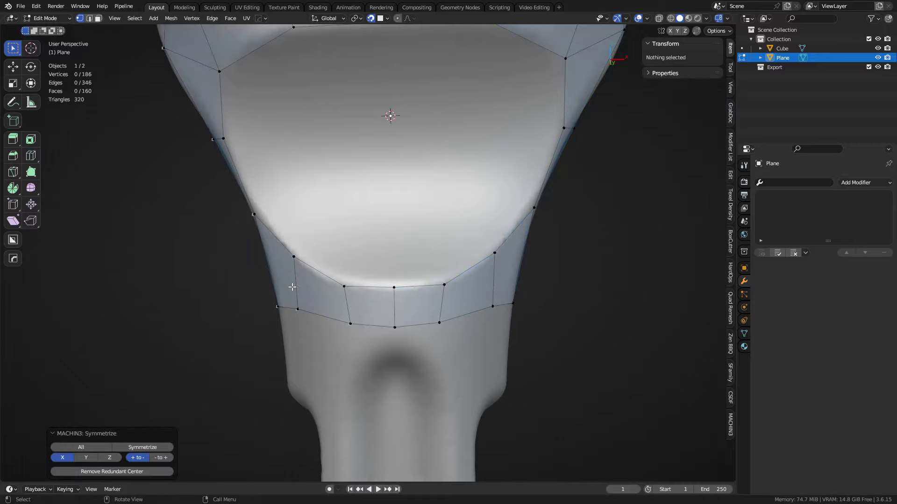
scroll(477, 314, "down", 3)
middle_click_drag(537, 346, 434, 314)
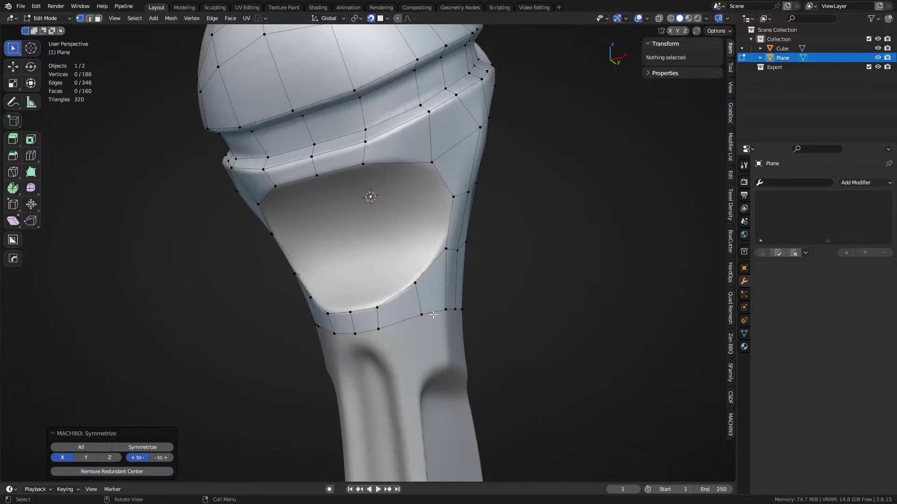
- Grid fill the boundary loop around the front recess with a span of 3
scroll(434, 315, "up", 3)
left_click(460, 267, "alt")
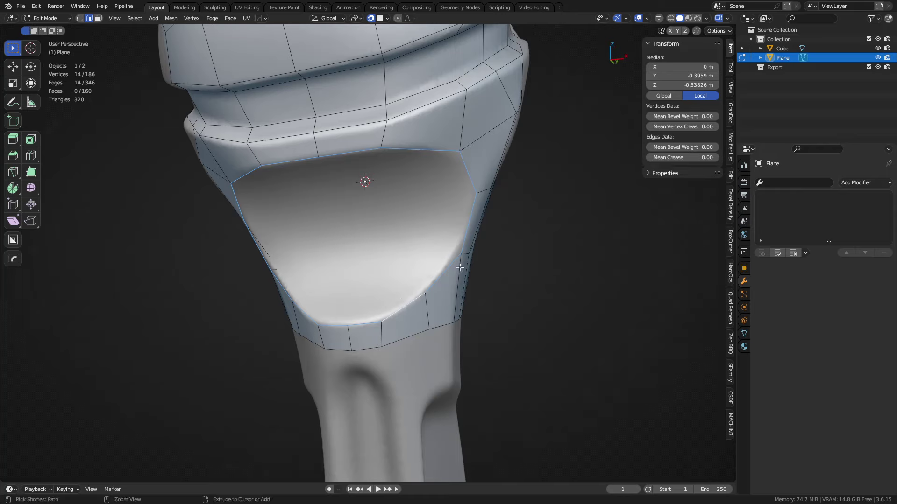
key("ctrl+f")
left_click(450, 368)
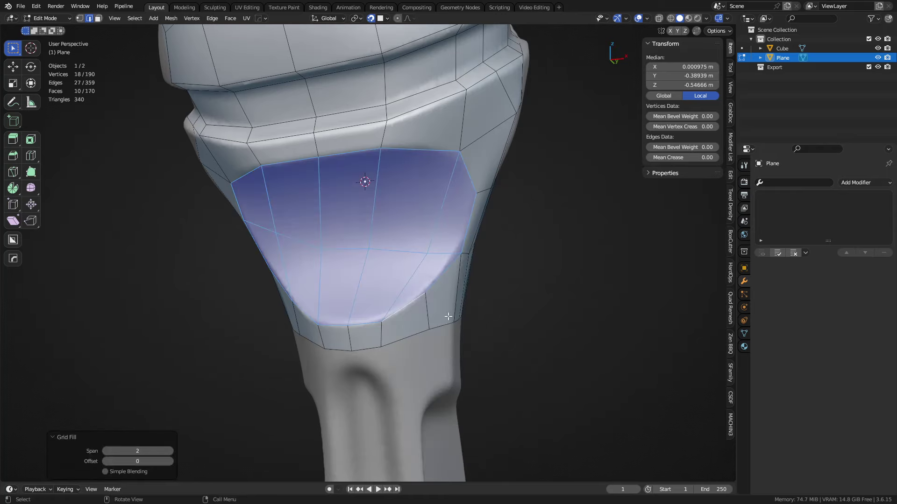
middle_click_drag(448, 317, 430, 317)
left_click_drag(154, 451, 142, 451)
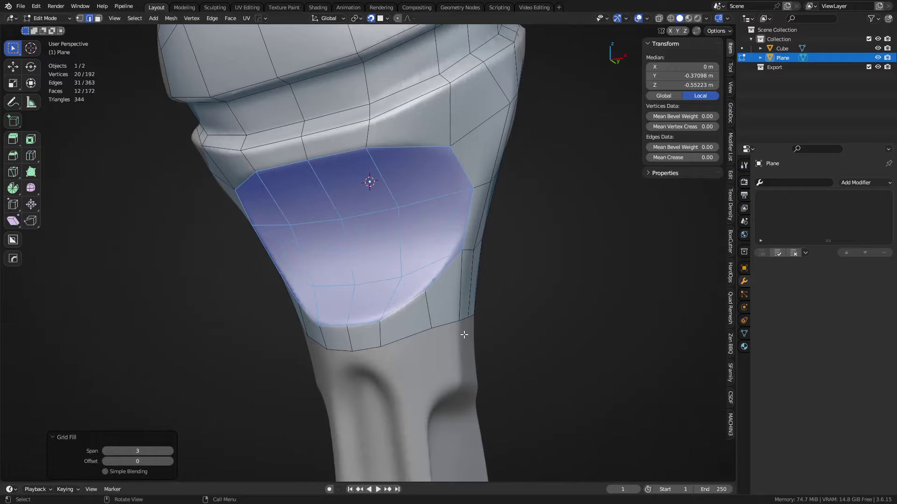
- Select the three inner vertices of the recess fill's upper row and snap them onto the sculpted surface
middle_click_drag(464, 335, 329, 255)
key("1")
left_click(290, 224)
left_click(399, 213, "ctrl")
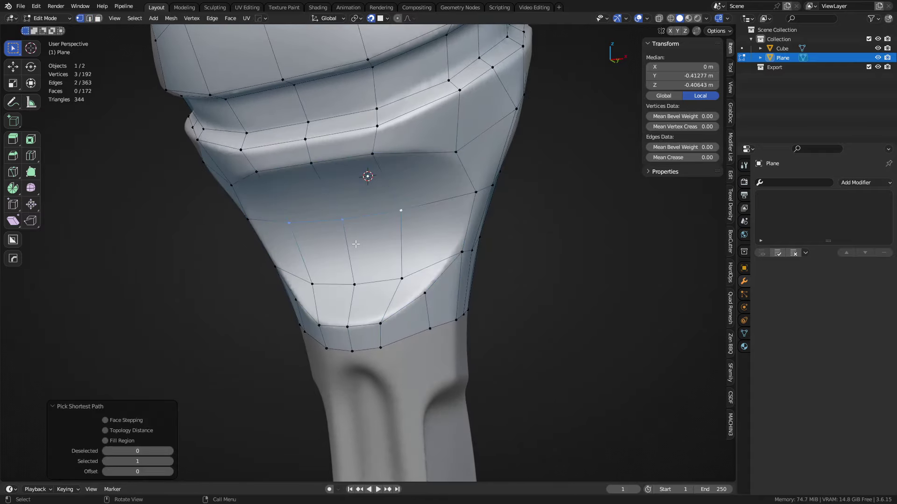
middle_click_drag(363, 214, 379, 227)
key("g")
left_click(379, 227)
- Select the three inner vertices of the recess fill's lower row and snap them onto the sculpted surface
left_click(308, 284)
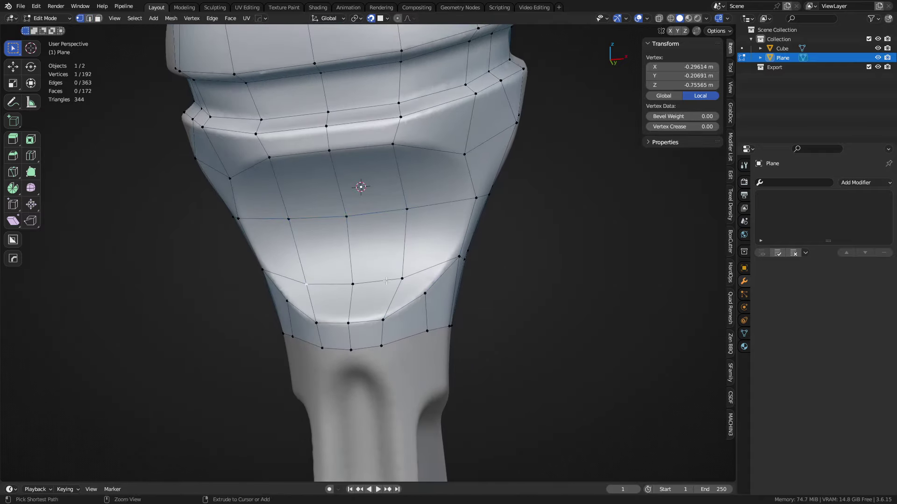
left_click(400, 280, "ctrl")
key("g")
left_click(391, 279)
middle_click_drag(405, 306, 386, 282)
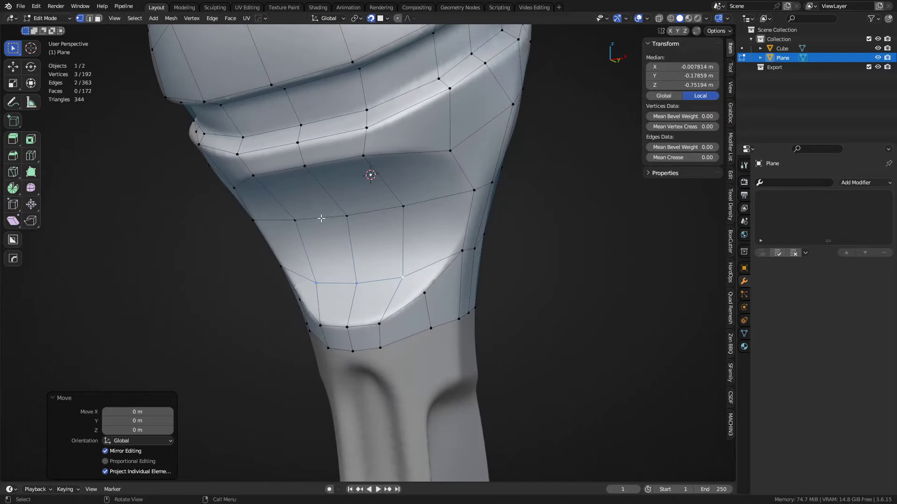
- Move the upper row of three recess vertices up about 0.05 m along the surface
left_click(346, 216)
left_click(403, 209, "ctrl")
key("g")
left_click(419, 201)
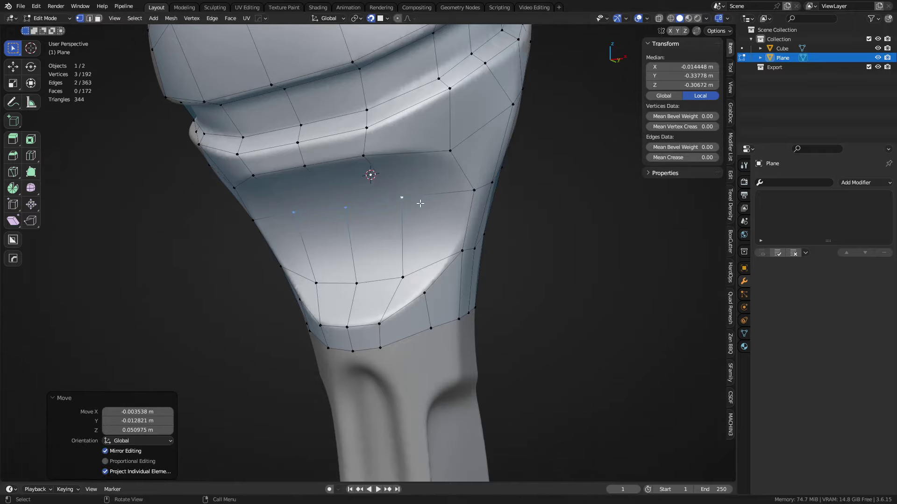
- Move the lower row of three recess vertices up about 0.04 m along the surface
key("Tab")
middle_click_drag(370, 262, 339, 270)
key("ctrl+Tab")
left_click(387, 283)
left_click(362, 280)
left_click(401, 279, "ctrl")
key("g")
left_click(406, 281)
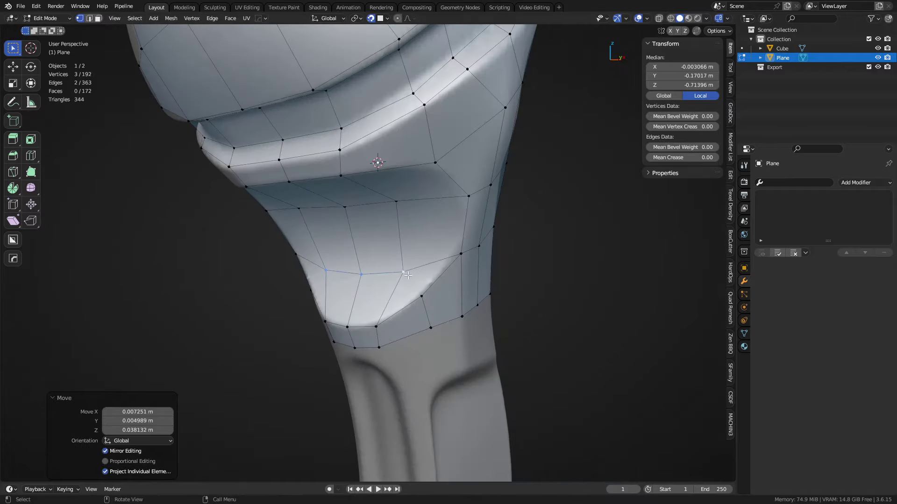
- Add an edge loop between the upper and lower rows of the recess and snap its inner vertices onto the surface
middle_click_drag(407, 280, 436, 252)
key("ctrl+r")
left_click(403, 239)
left_click(403, 237)
left_click(372, 241)
left_click(493, 200, "ctrl")
middle_click_drag(493, 201, 644, 249)
key("g")
left_click(440, 245)
- Shift the new loop's centre vertex and its positive-X neighbour sideways to line up with the vertical edges
left_click(341, 239)
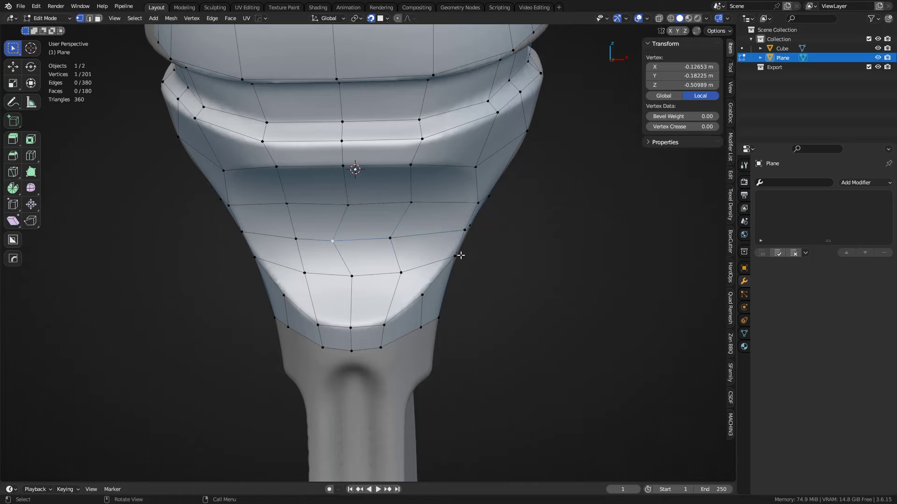
key("a")
left_click(339, 246)
key("g")
left_click(352, 245)
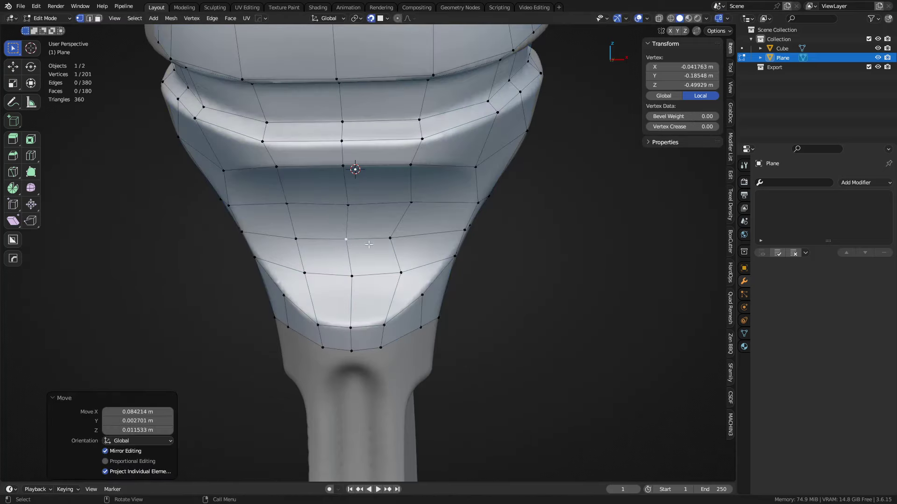
left_click(390, 239)
key("g")
left_click(401, 239)
- Symmetrize the mesh on X again, copying the corrected positive side of the recess to the negative side
key("a")
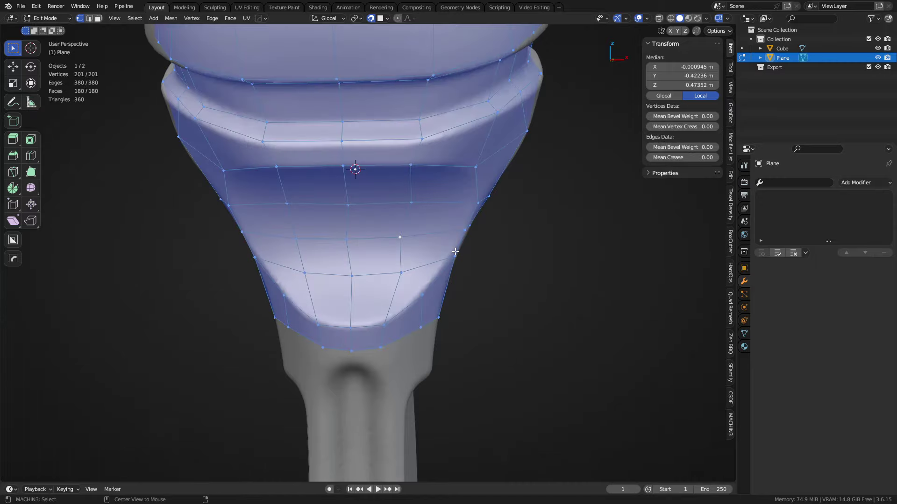
key("alt+x")
scroll(504, 299, "down", 2)
middle_click_drag(480, 312, 417, 303)
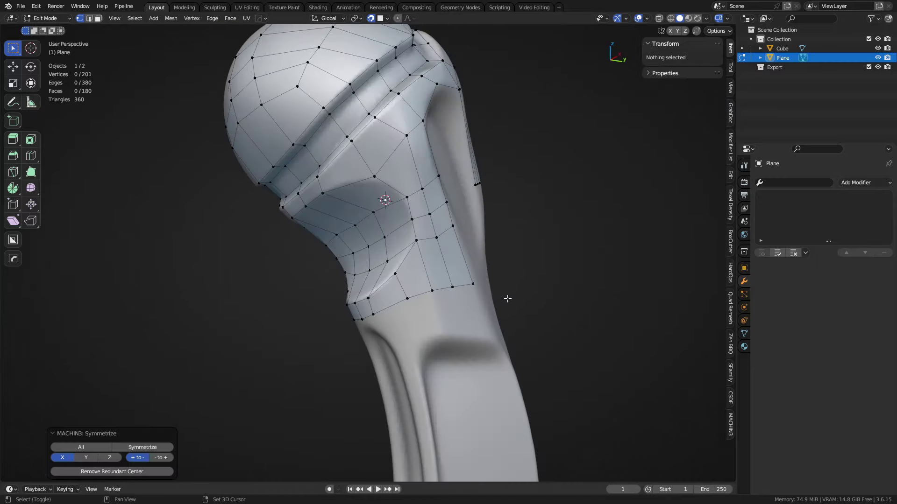
- Move the strip vertex in the middle column above the recess corner upward to even the face spacing
middle_click_drag(508, 299, 467, 289)
scroll(467, 280, "up", 2)
middle_click_drag(417, 152, 390, 275, "shift")
scroll(394, 265, "up", 1)
left_click(377, 292)
key("g")
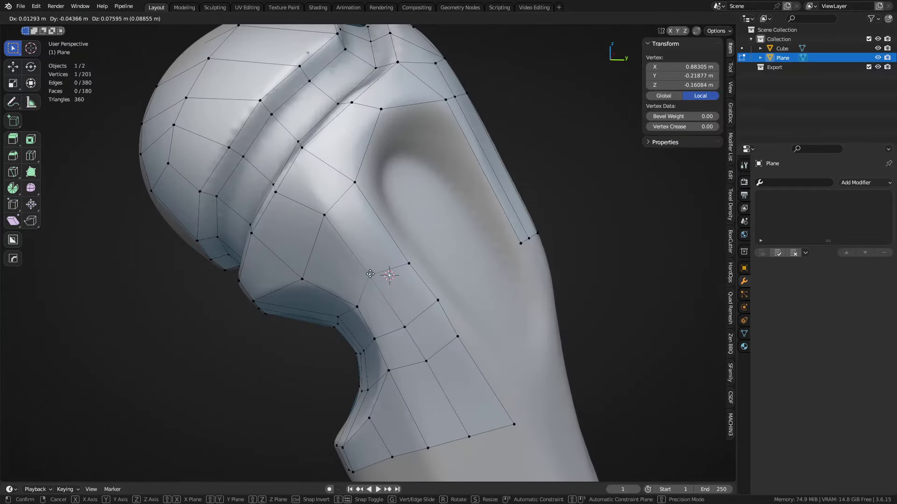
left_click(369, 273)
- Move the neighbouring outer strip vertex up along the side groove's rim to align it with the same row
key("g")
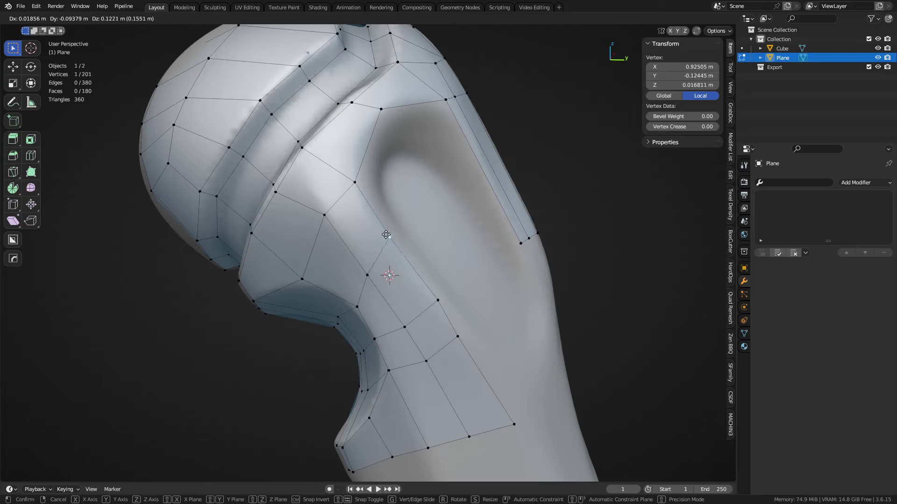
left_click(386, 235)
key("g")
left_click(375, 262)
key("g")
left_click(401, 262)
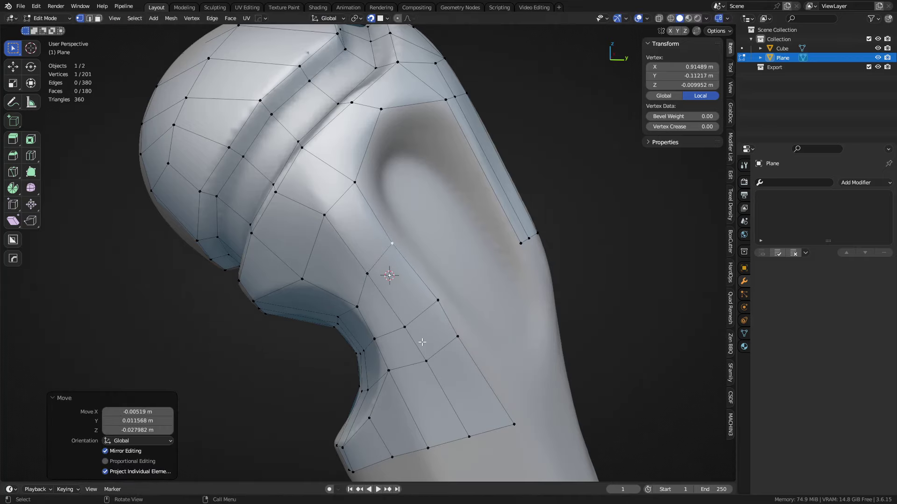
- Move the middle and outer vertices of the row above the strip's bottom border down to space the rows evenly
key("g")
left_click(457, 363)
key("g")
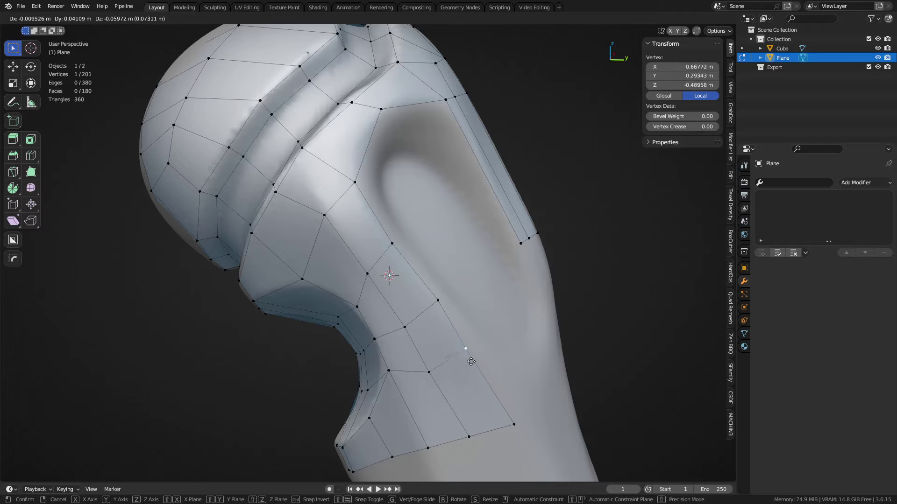
left_click(476, 373)
middle_click_drag(422, 335, 402, 348)
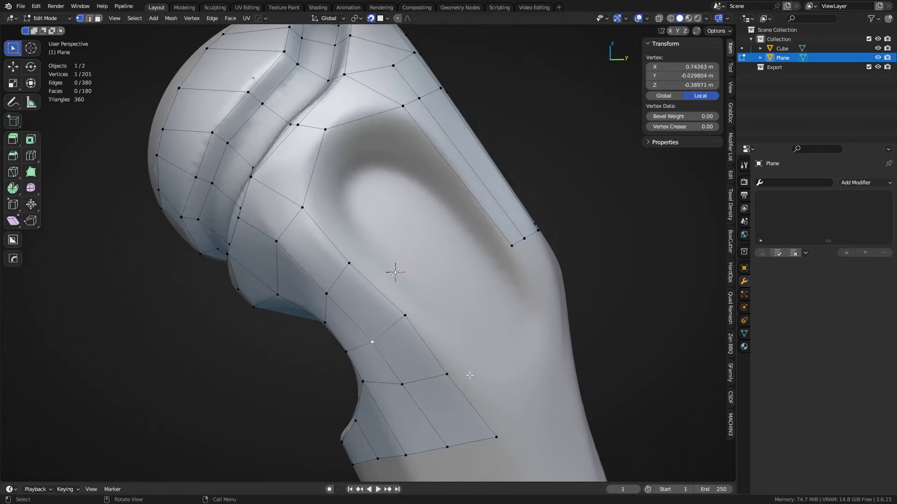
- Adjust the two upper outer-edge vertices of the strip to follow the side groove's rim
middle_click_drag(469, 375, 356, 222)
left_click(358, 222)
key("g")
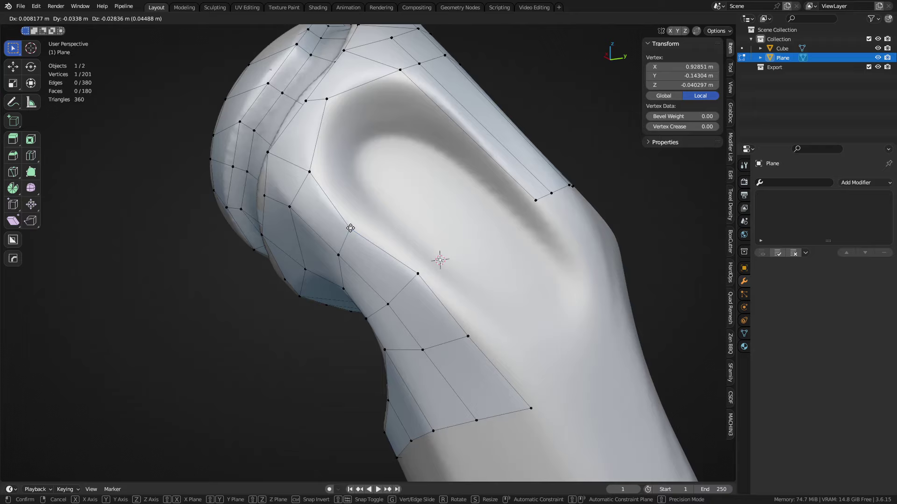
left_click(350, 229)
left_click(417, 273)
key("g")
left_click(413, 275)
- Adjust the two lowest outer-edge vertices of the strip to follow the lower part of the side groove's rim
left_click(467, 334)
key("g")
left_click(470, 331)
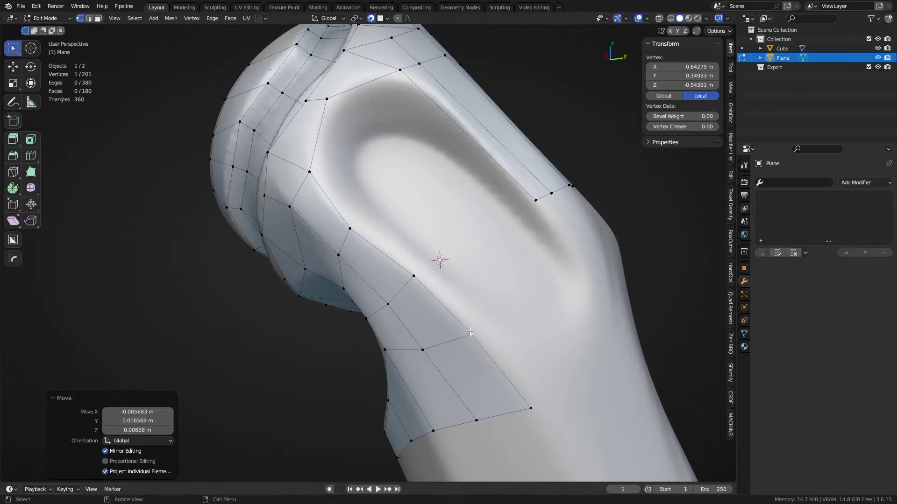
left_click(531, 413)
key("g")
left_click(529, 415)
middle_click_drag(418, 325, 444, 350)
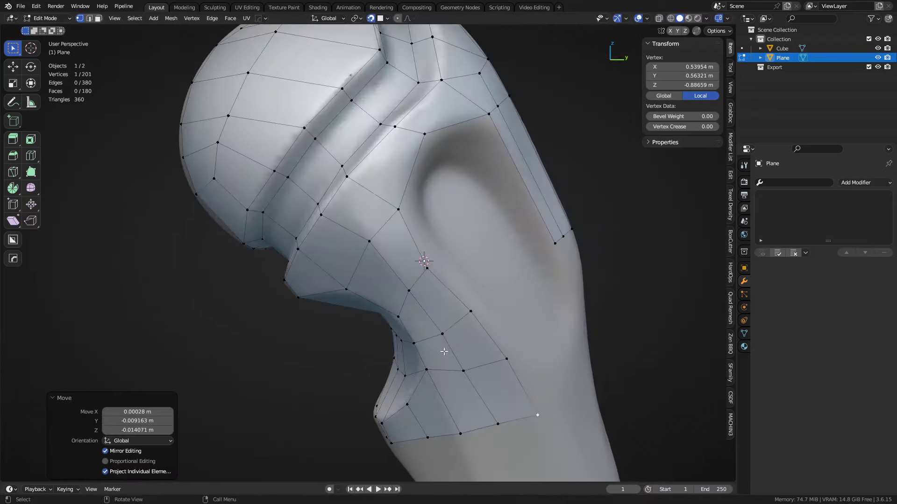
- Reposition the groove-rim vertex above the strip and move the groove's upper front corner vertex slightly up
left_click(410, 223)
key("g")
left_click(409, 222)
middle_click_drag(489, 278, 438, 296)
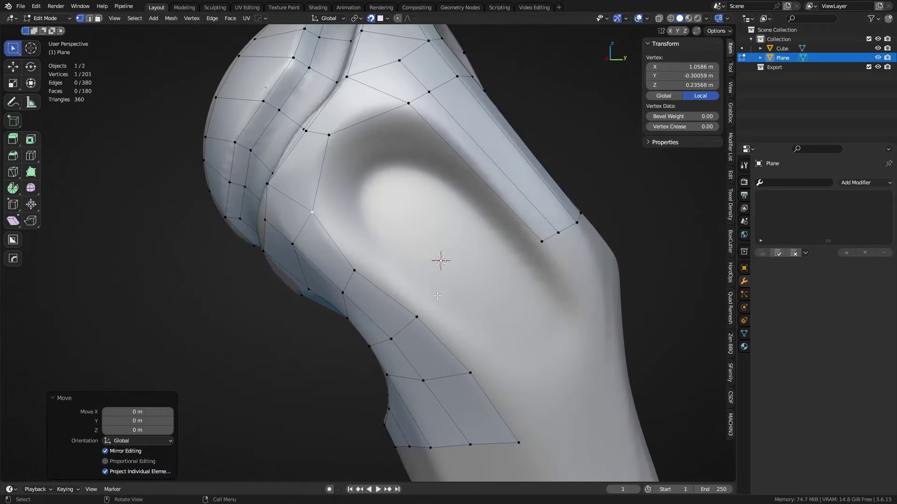
left_click(329, 135)
key("g")
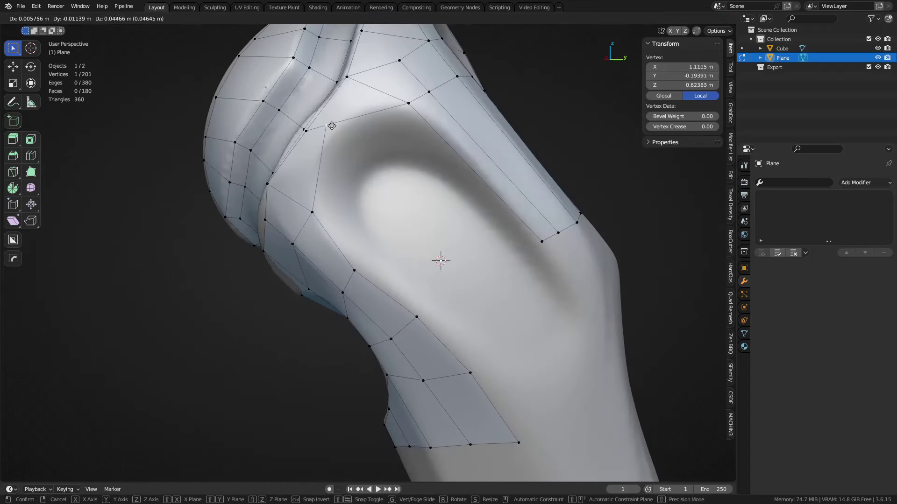
left_click(335, 131)
- Extrude the strip's lowest outer edge toward the back, beneath the side groove
key("2")
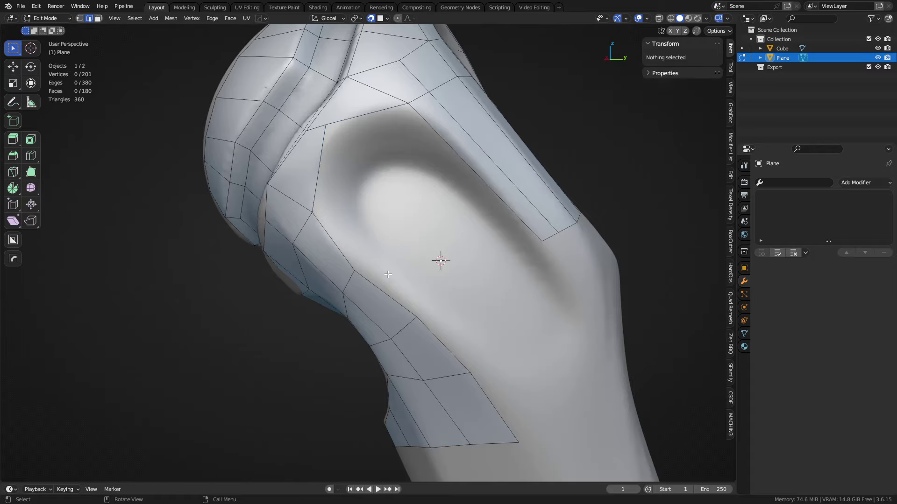
left_click(387, 276)
middle_click_drag(513, 440, 429, 329, "shift")
left_click(402, 297)
middle_click_drag(399, 295, 336, 291)
key("e")
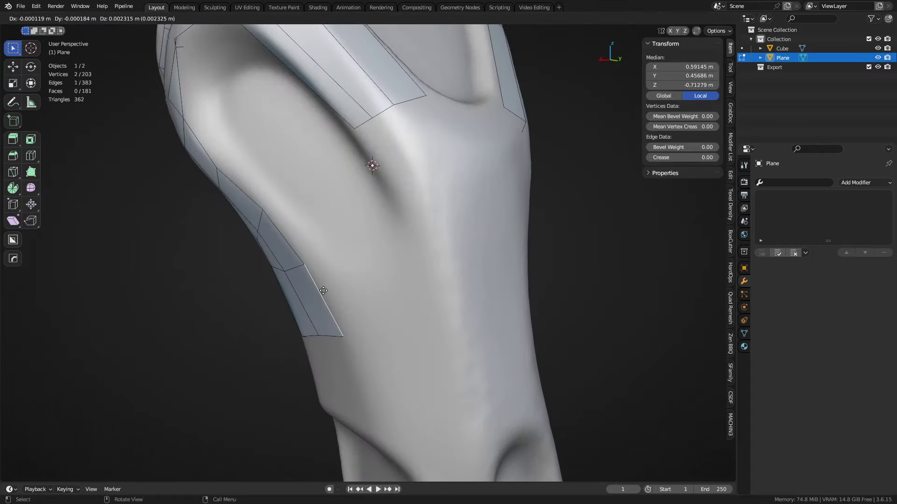
left_click(371, 307)
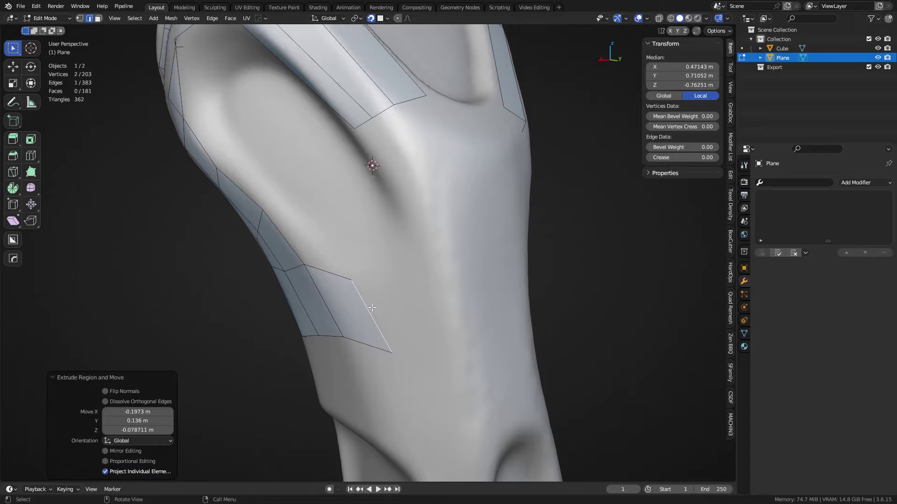
- Move the extruded face's lower corner vertex up to continue the line of the strip's bottom border
key("1")
left_click(391, 350)
key("g")
left_click(386, 338)
middle_click_drag(387, 337, 400, 311)
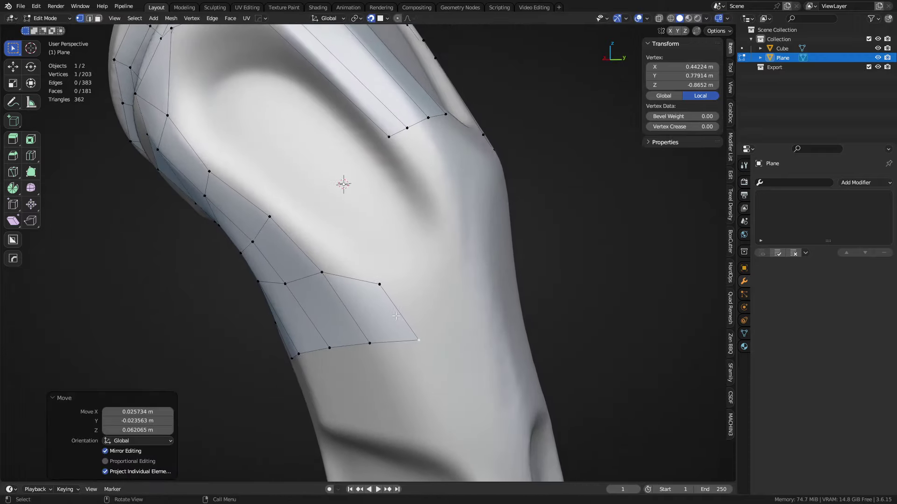
- Extrude the new face's back edge once more around the lower end of the side groove
key("2")
left_click(397, 313)
key("e")
left_click(443, 296)
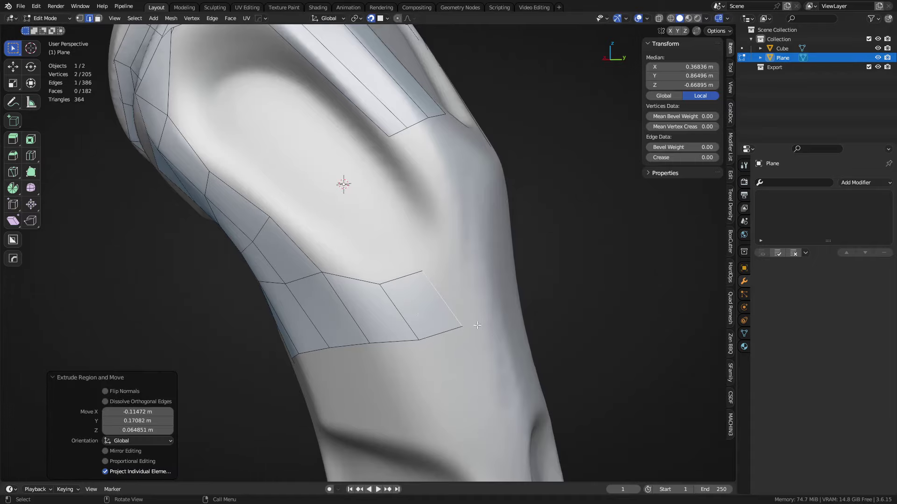
middle_click_drag(477, 325, 485, 277)
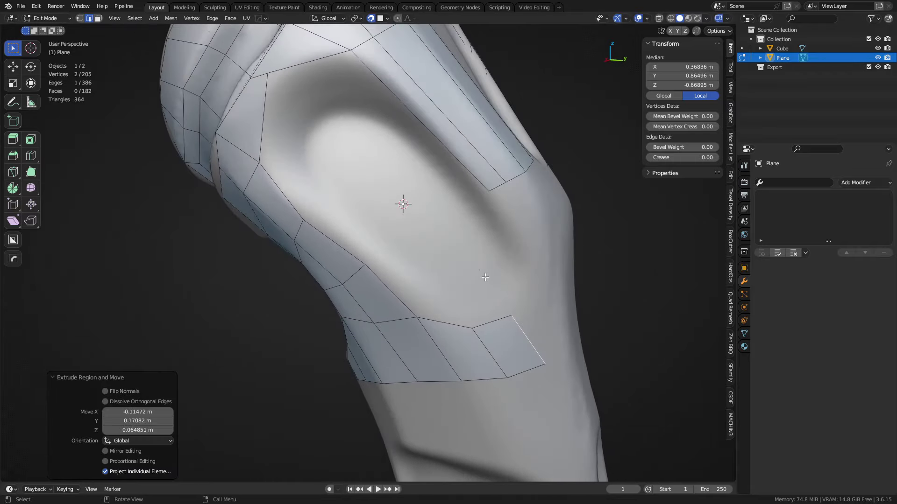
- Dissolve the cross edge in the strip beneath the side groove and move the strip's end edge slightly back toward the strip
middle_click_drag(278, 69, 437, 334)
key("ctrl+x")
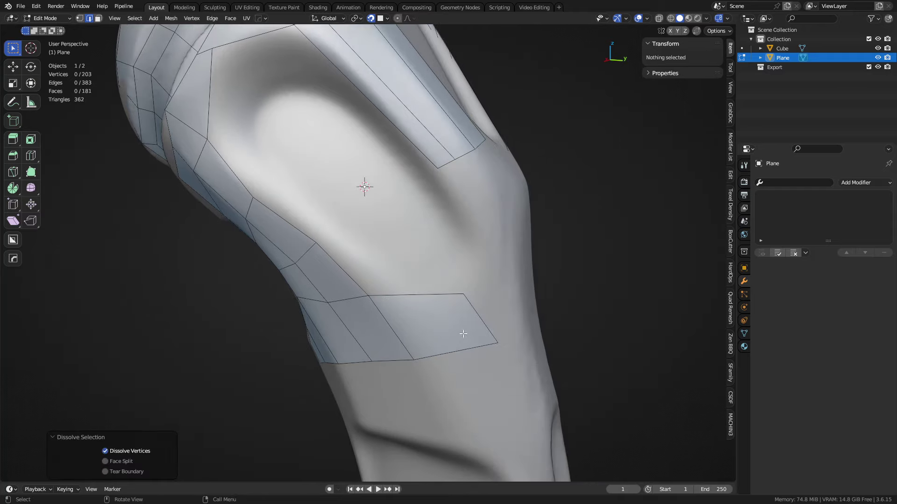
key("1")
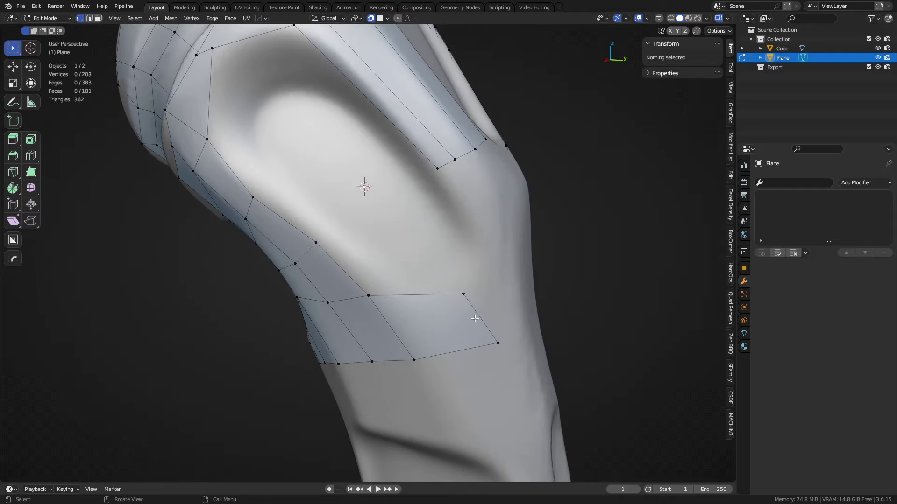
left_click(477, 320)
key("g")
left_click(460, 325)
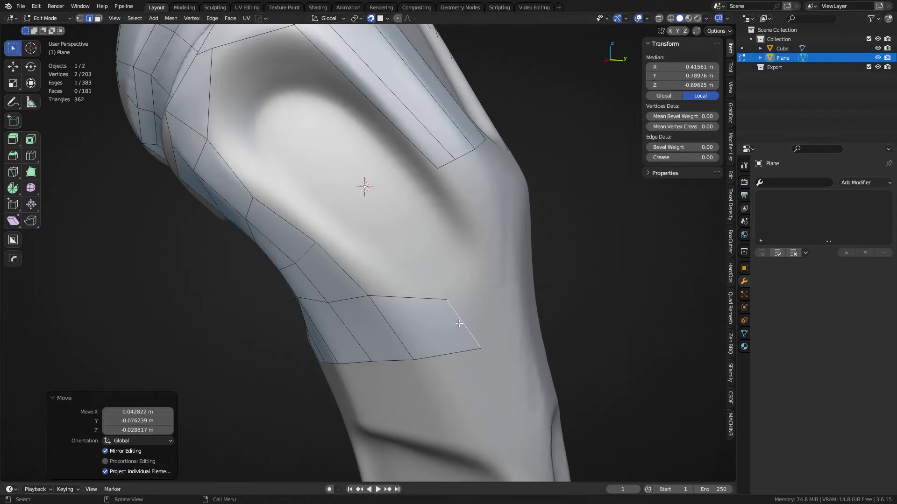
- Extrude the strip's end edge around the groove's lower end and pull the new lower corner vertex in toward the strip
key("e")
middle_click_drag(502, 273, 467, 327)
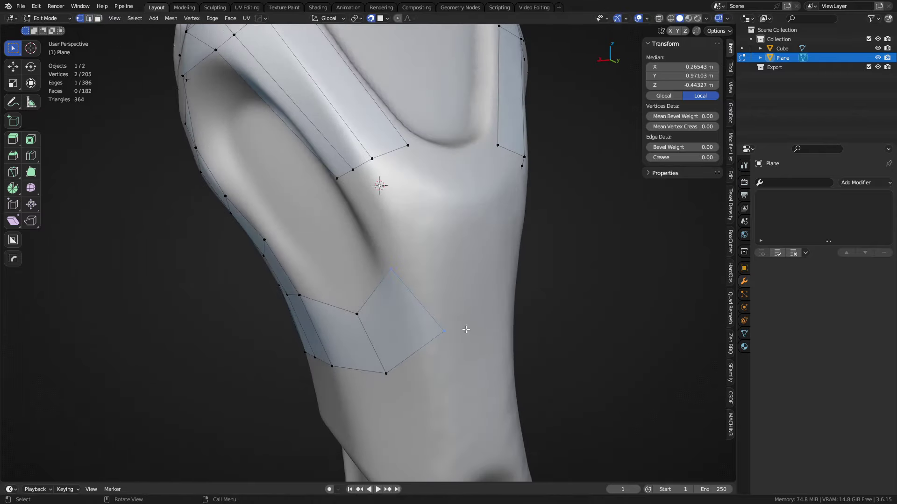
left_click(447, 328)
key("g")
left_click(409, 343)
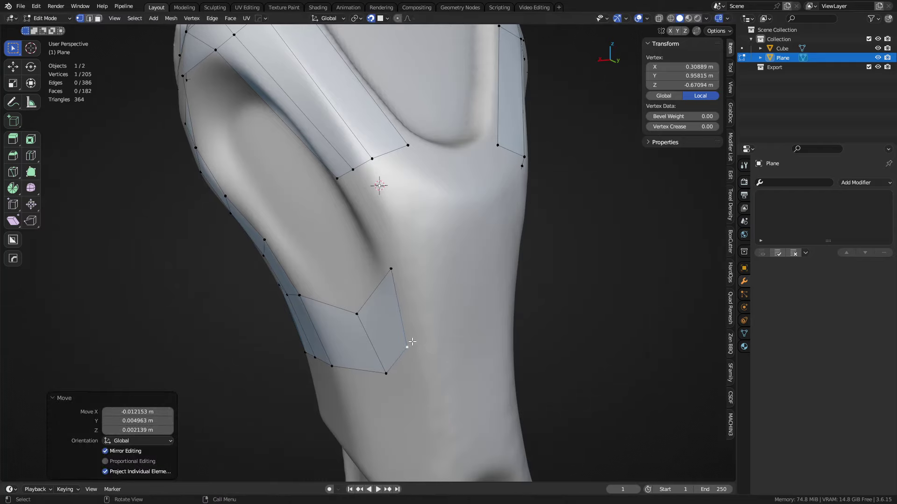
- Connect the extruded face's upper corner vertex to the lowest vertex of the side groove's rear rim with an edge
key("2")
left_click(384, 271)
key("1")
left_click(389, 267)
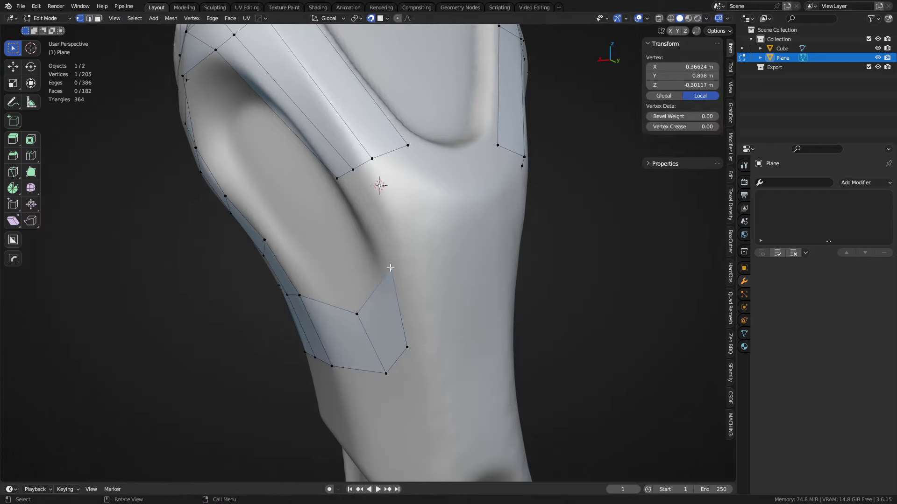
left_click(342, 181, "shift")
key("f")
- Extrude the vertex at the groove's lower end a short way outward and fill a narrow face along the rear rim
middle_click_drag(367, 213, 458, 232)
key("1")
left_click(423, 257)
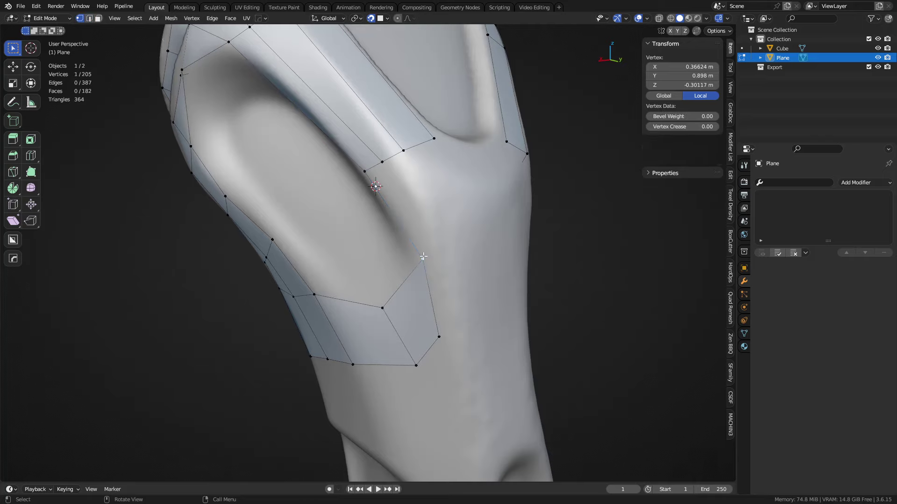
key("e")
left_click(441, 254)
key("2")
left_click(404, 201)
key("f")
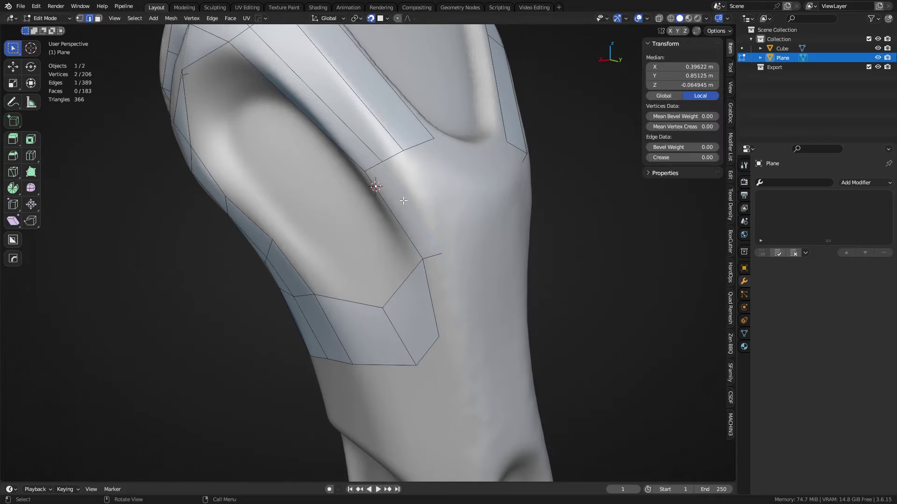
- Extrude the narrow face's lower outer vertex downward and fill a second narrow face beside the strip's end
key("1")
left_click(442, 255)
key("e")
left_click(458, 338)
key("2")
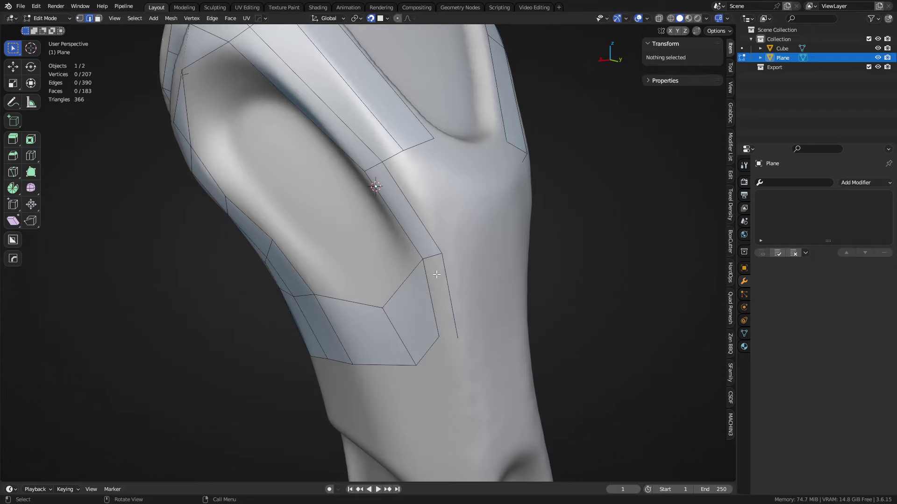
left_click(446, 286)
key("f")
middle_click_drag(437, 249, 430, 257)
- Extrude the side strip's lower middle vertex toward the centre and reposition it below the large rear recess
key("1")
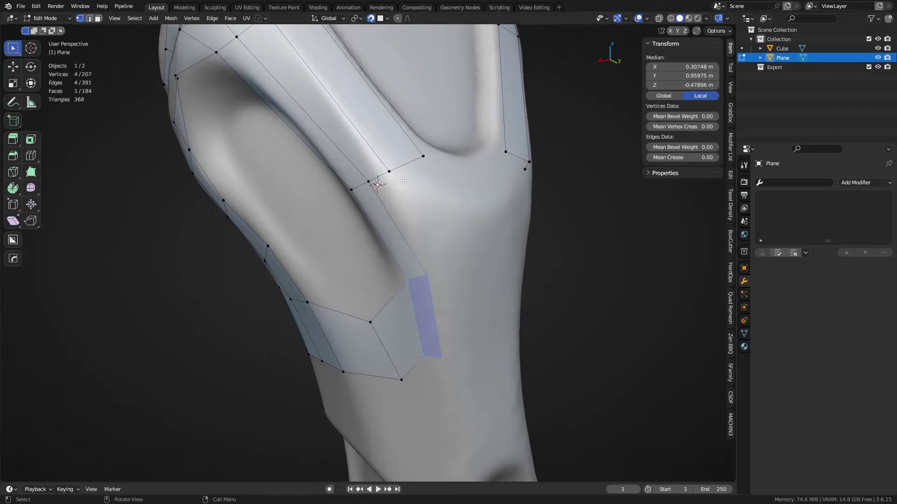
left_click(389, 172)
middle_click_drag(399, 194, 389, 207)
key("e")
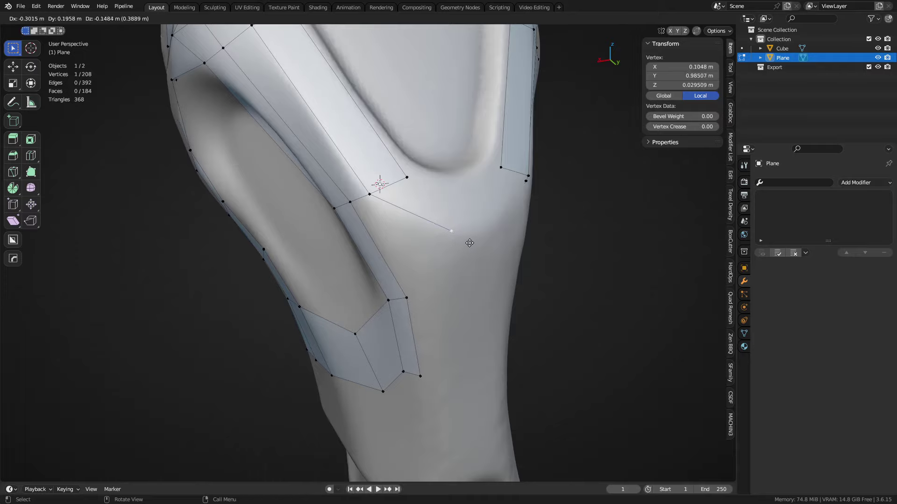
left_click(479, 248)
scroll(467, 229, "down", 3)
middle_click_drag(460, 212, 408, 213, "shift")
scroll(408, 215, "up", 3)
key("g")
left_click(403, 270)
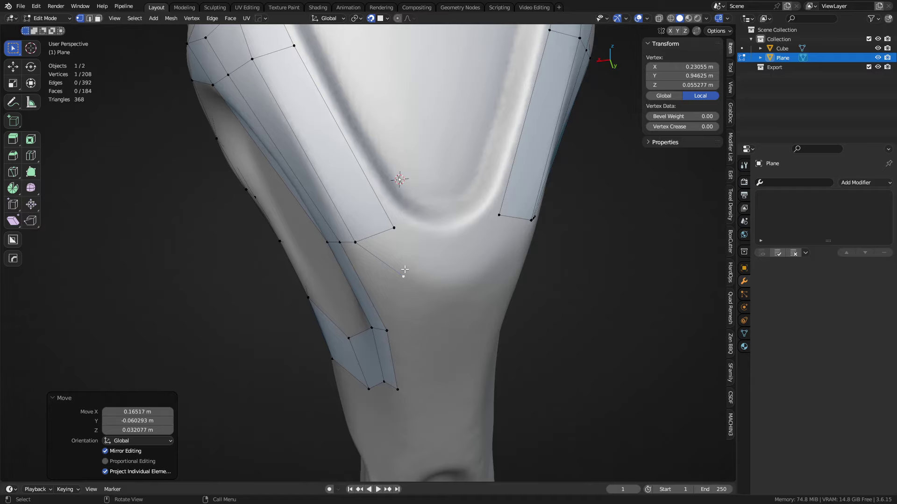
- Extrude the side strip's inner corner vertex twice along the lower rim of the rear recess to the centre line
scroll(404, 269, "down", 4)
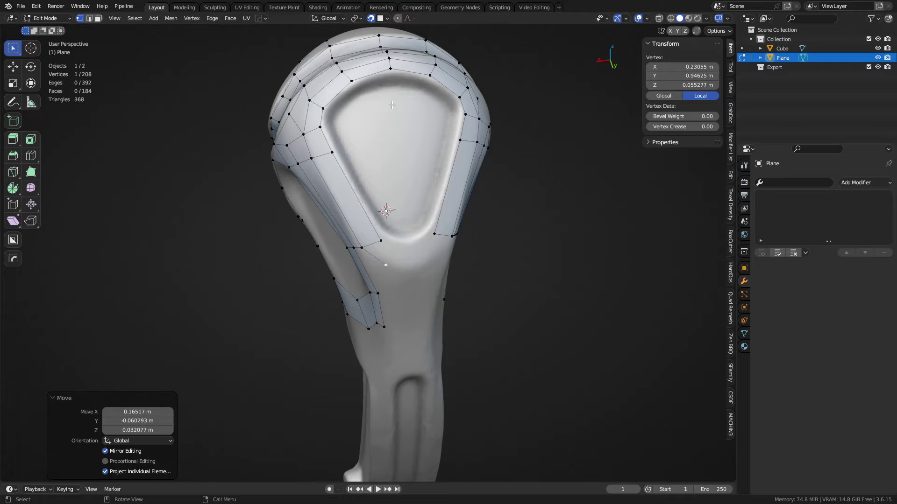
scroll(395, 250, "up", 2)
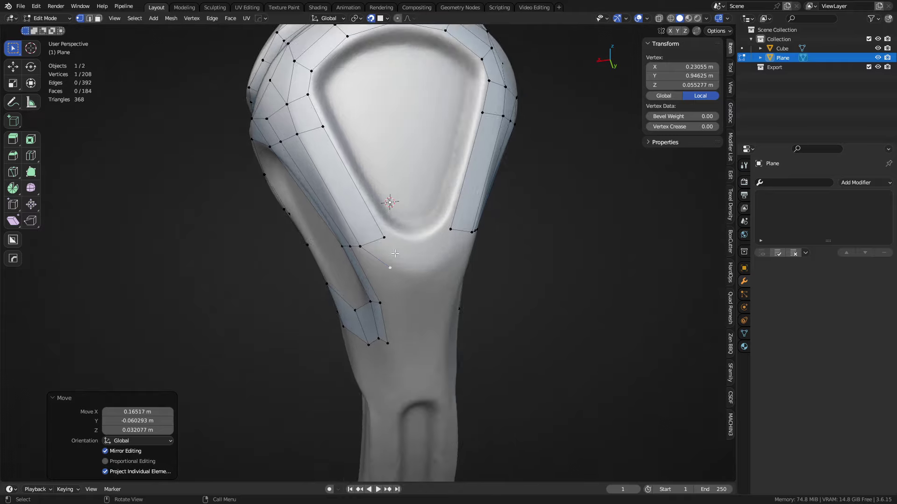
scroll(395, 250, "up", 3)
key("e")
left_click(406, 256)
key("e")
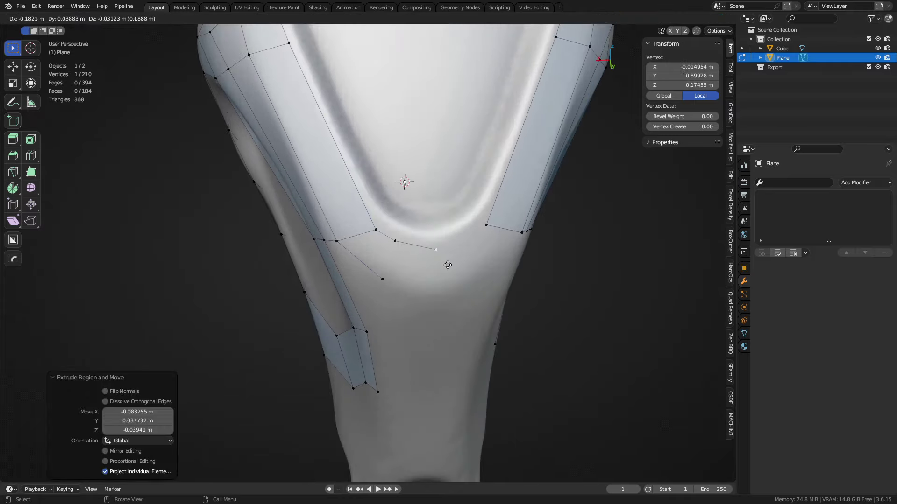
left_click(448, 265)
- Reposition the strip's inner corner vertex and the two extruded vertices to follow the recess's lower rim closely
left_click(397, 242)
key("g")
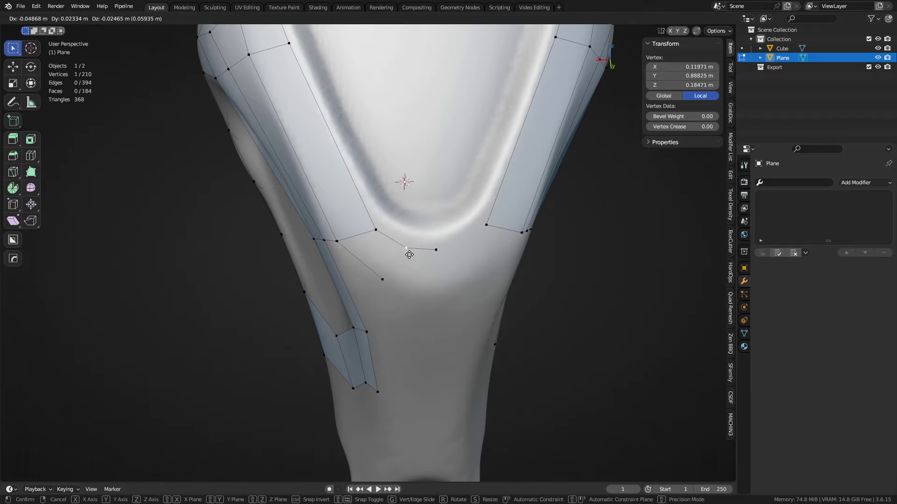
left_click(409, 255)
left_click(380, 227)
key("g")
left_click(377, 217)
left_click(409, 253)
key("g")
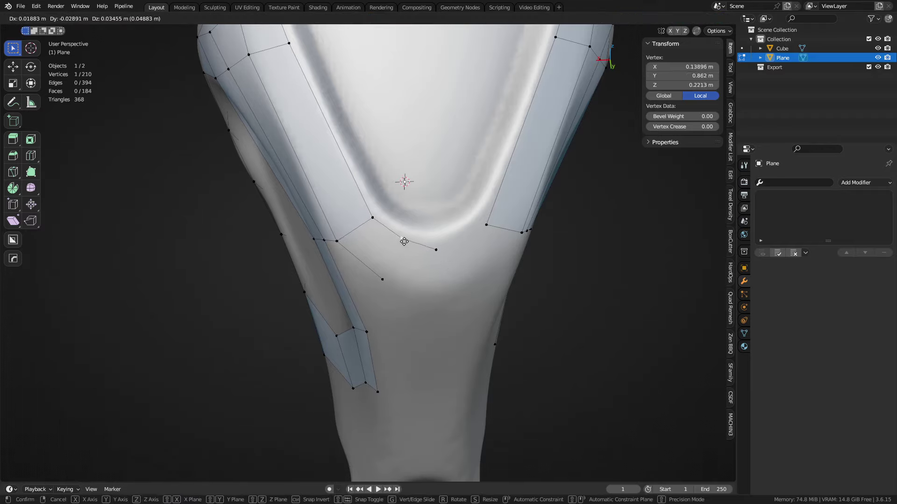
left_click(402, 239)
left_click(441, 250)
key("g")
left_click(443, 242)
- Move the vertex below the recess slightly up and extrude it to the centre line
left_click(392, 271)
key("g")
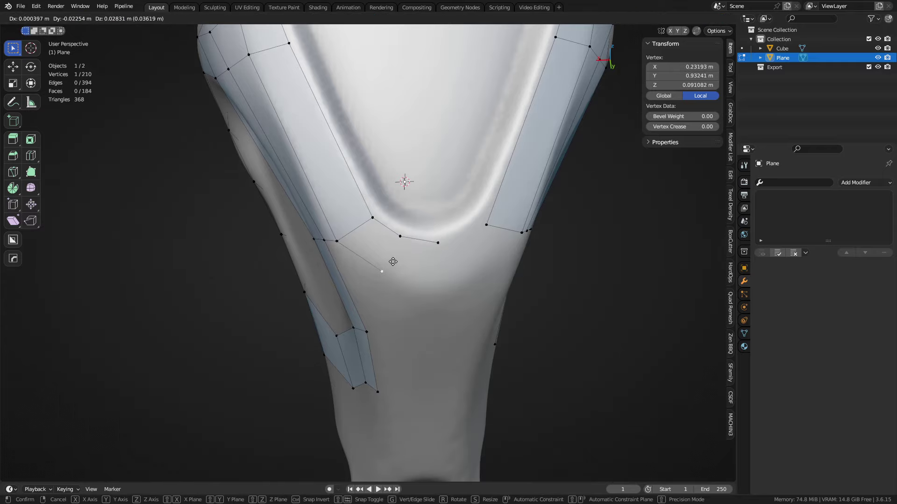
left_click(393, 261)
key("e")
left_click(451, 283)
- Fill the two faces along the recess's lower rim and symmetrize the whole mesh across the centre line
key("2")
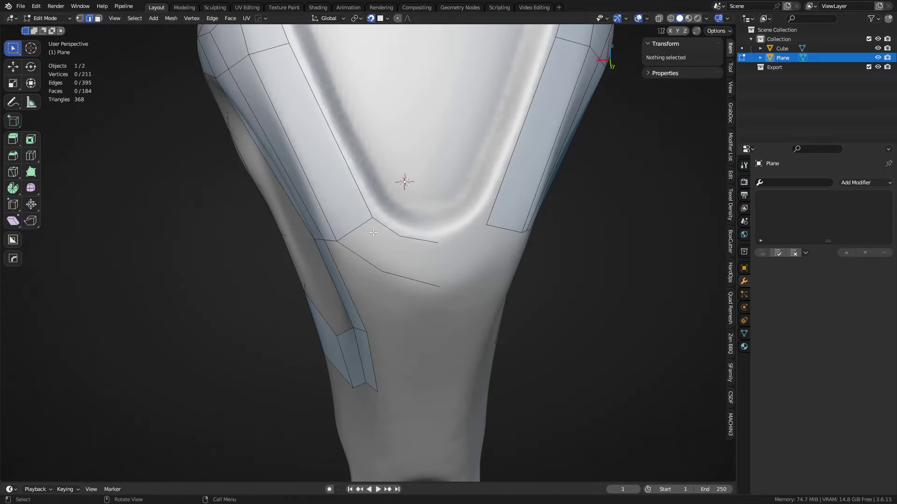
left_click(370, 235)
key("a")
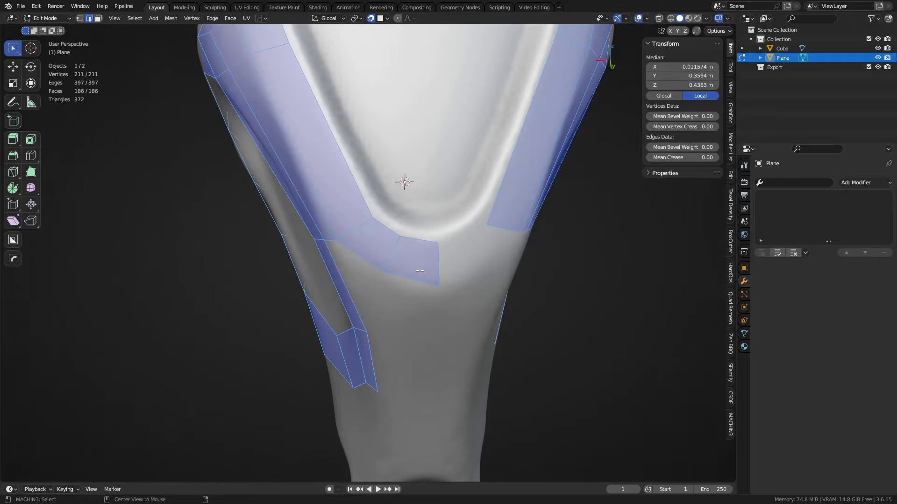
key("alt+x")
- Fill a triangular face between the narrow groove-rim face and the outer lower corner of the recess border
middle_click_drag(419, 374, 399, 175)
key("1")
scroll(426, 187, "up", 1)
left_click(404, 177)
key("1")
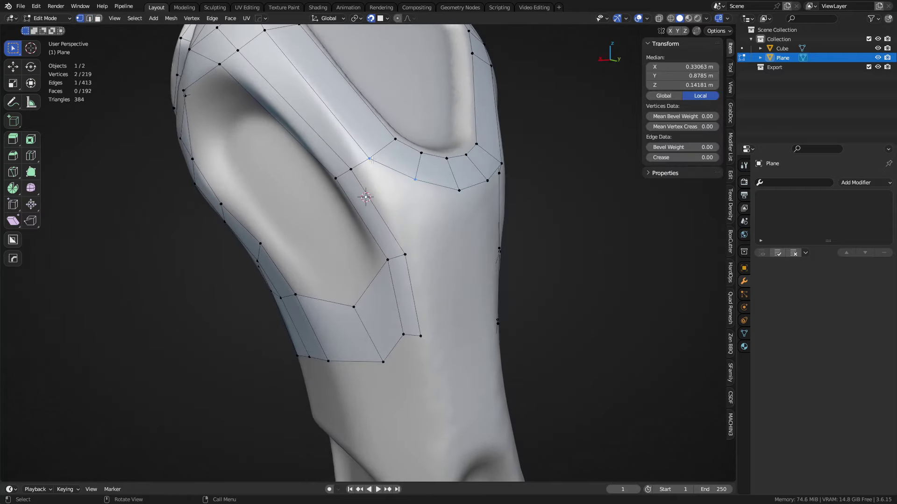
left_click(373, 160)
left_click(407, 251, "shift")
key("2")
left_click(384, 216)
left_click(362, 165, "shift")
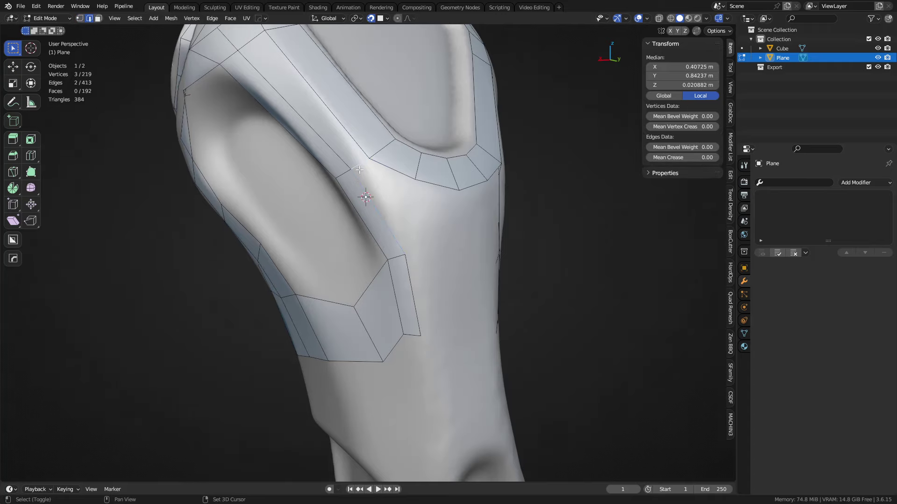
key("f")
- Fill a face between the triangle's open edge and the two lower border edges beneath the recess up to the centre
middle_click_drag(400, 204, 391, 204)
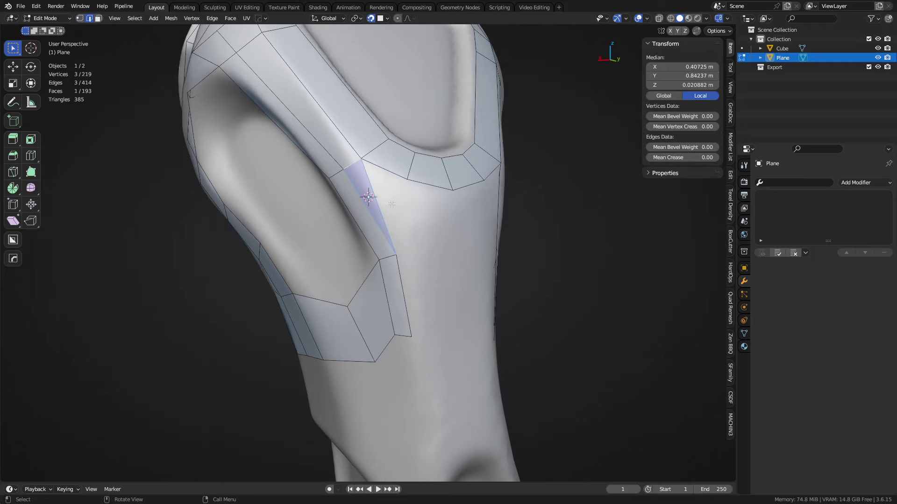
key("1")
middle_click_drag(407, 261, 369, 215)
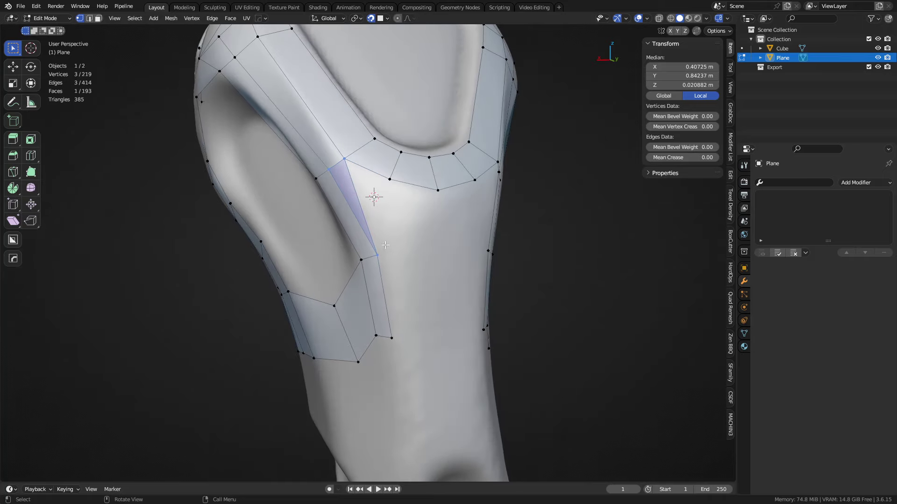
key("2")
left_click(360, 207)
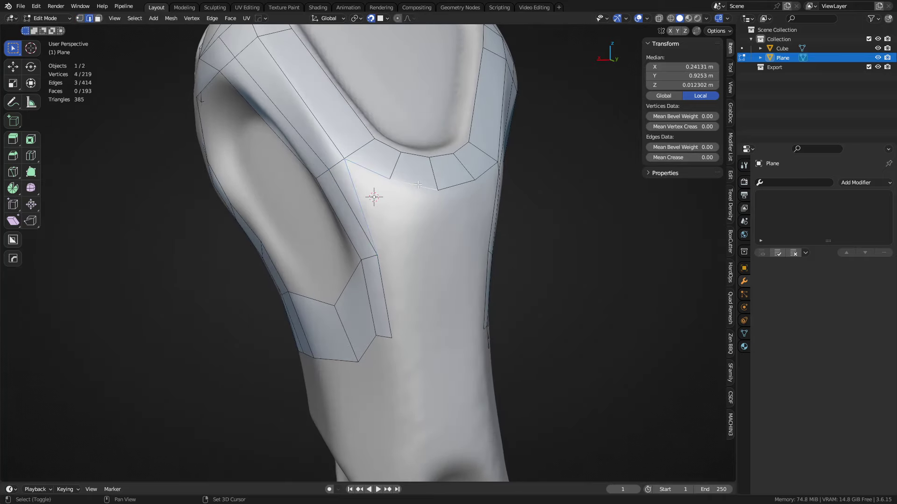
key("f")
key("1")
left_click(415, 204)
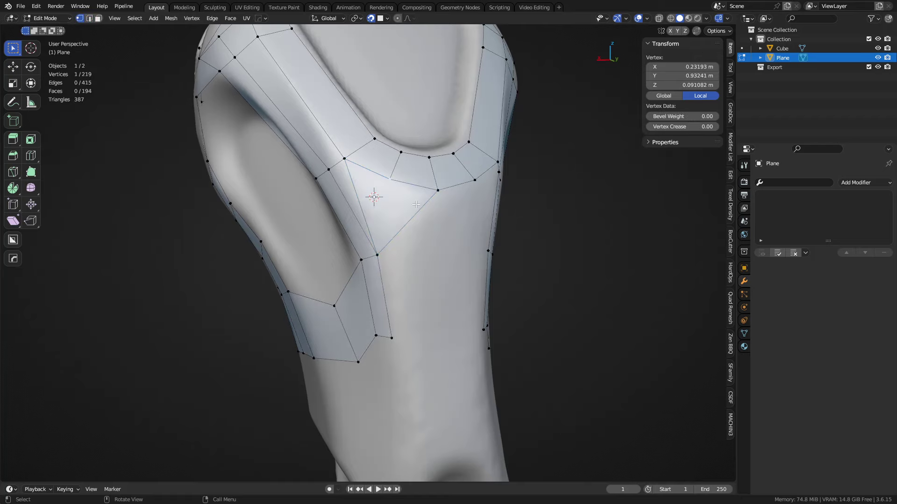
- Extrude the inner edge of the lower narrow face beside the side groove toward the centre line
middle_click_drag(411, 183, 400, 189)
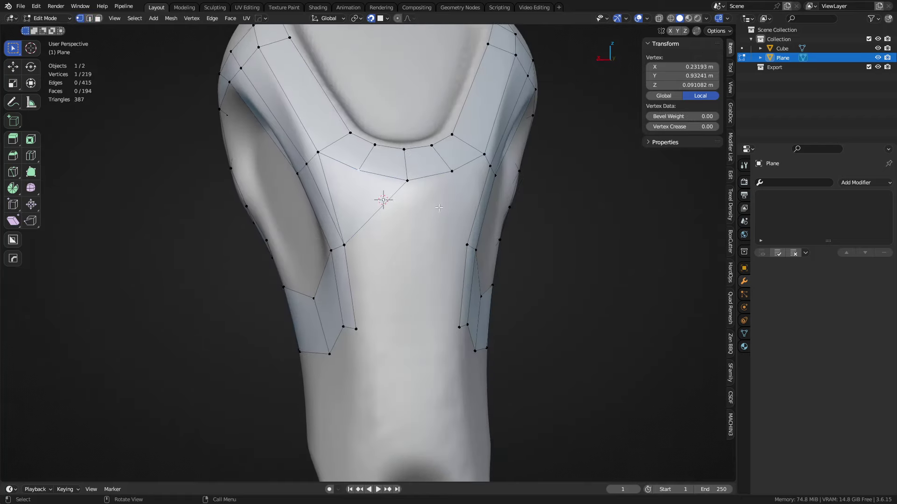
key("2")
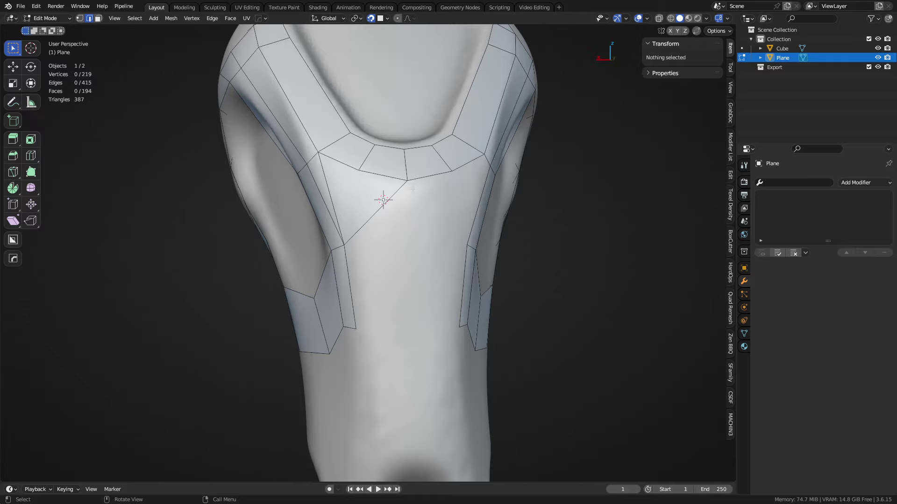
left_click(404, 209)
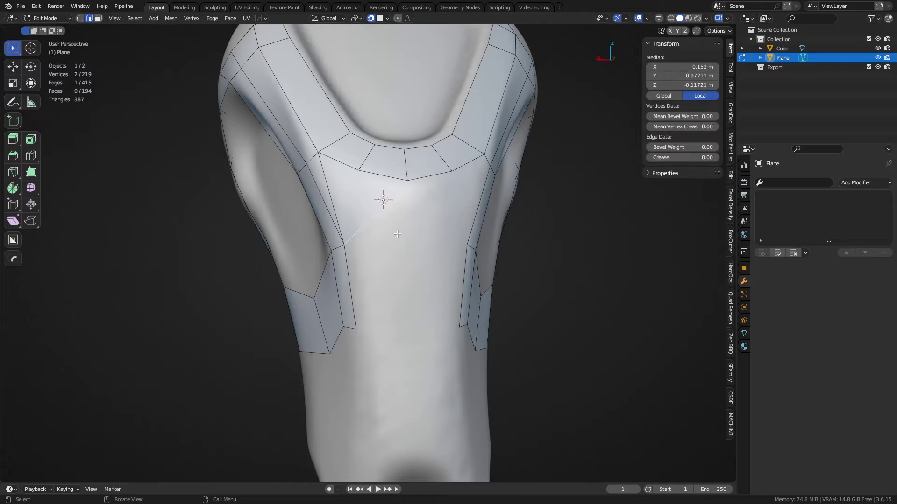
middle_click_drag(397, 234, 401, 226)
middle_click_drag(423, 232, 382, 190)
key("e")
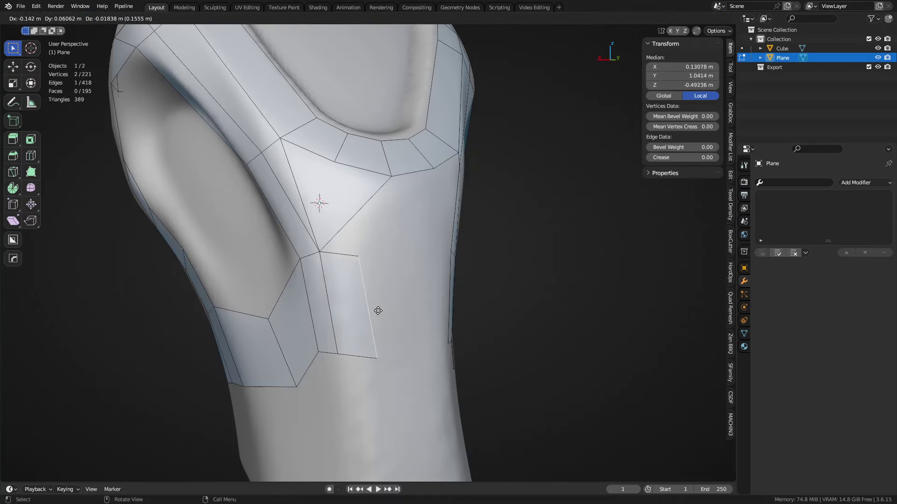
left_click(378, 311)
- Rotate the extruded edge upright and extrude it once more up to the centre line
middle_click_drag(434, 319, 411, 322)
key("r")
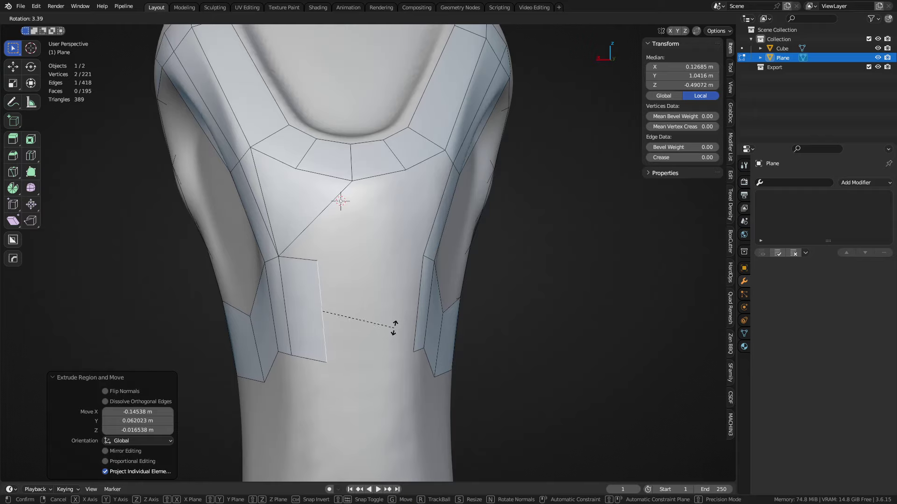
left_click(394, 324)
key("e")
left_click(418, 336)
- Fill the gap between the diagonal edge and the top edges of the two new faces
left_click(330, 259)
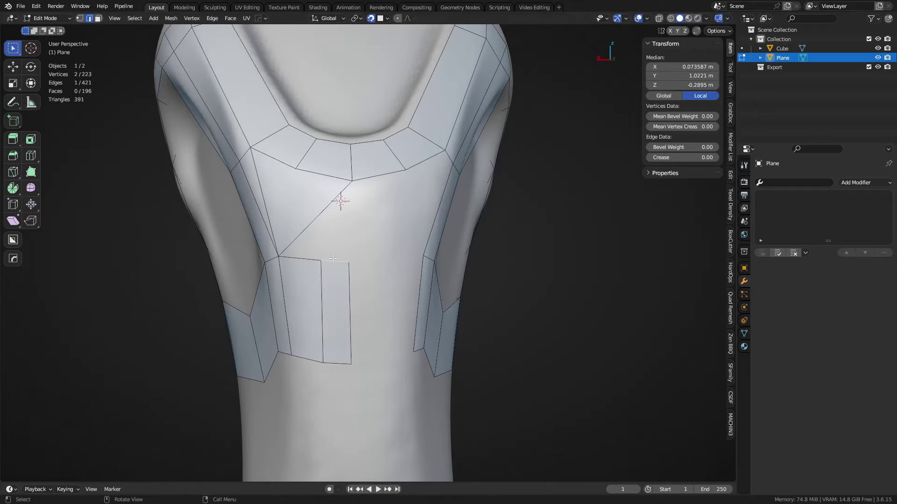
left_click(304, 256, "shift")
left_click(320, 216, "shift")
key("f")
- Move the upper inner vertex of the new faces onto the centre line and symmetrize the whole mesh
key("1")
left_click(350, 276)
key("g")
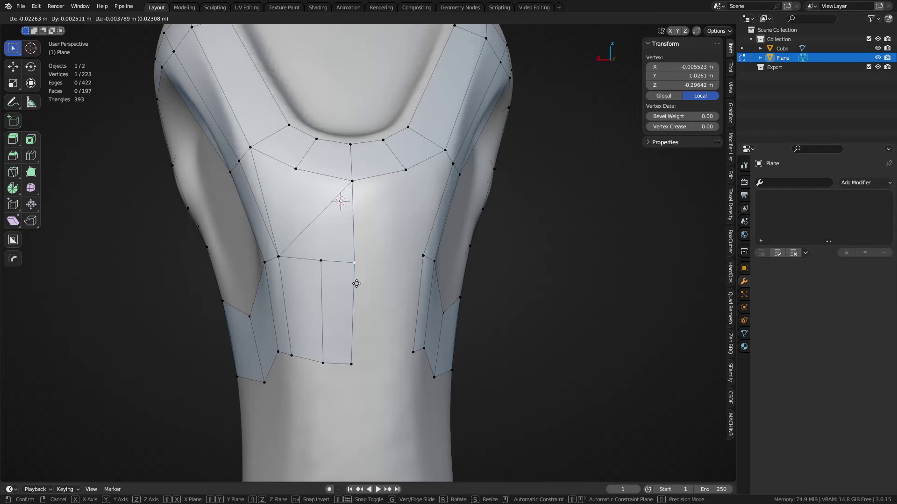
left_click(357, 283)
key("a")
key("alt+x")
- Examine the face below the centre rim vertex, the vertex on its lower edge and the two faces beneath it
middle_click_drag(489, 294, 501, 292)
key("3")
left_click(345, 253)
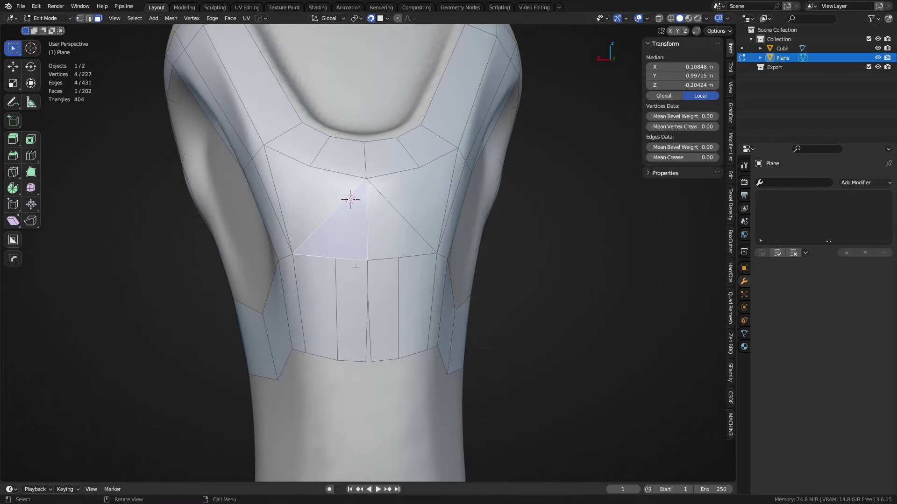
middle_click_drag(346, 254, 357, 257)
scroll(364, 245, "up", 2)
key("1")
left_click(367, 243)
key("3")
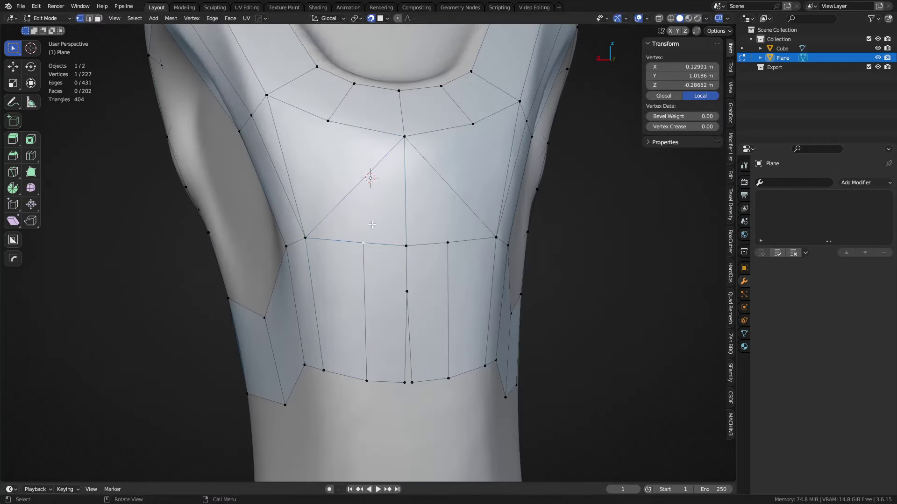
left_click(371, 225)
middle_click_drag(381, 223, 386, 236, "shift")
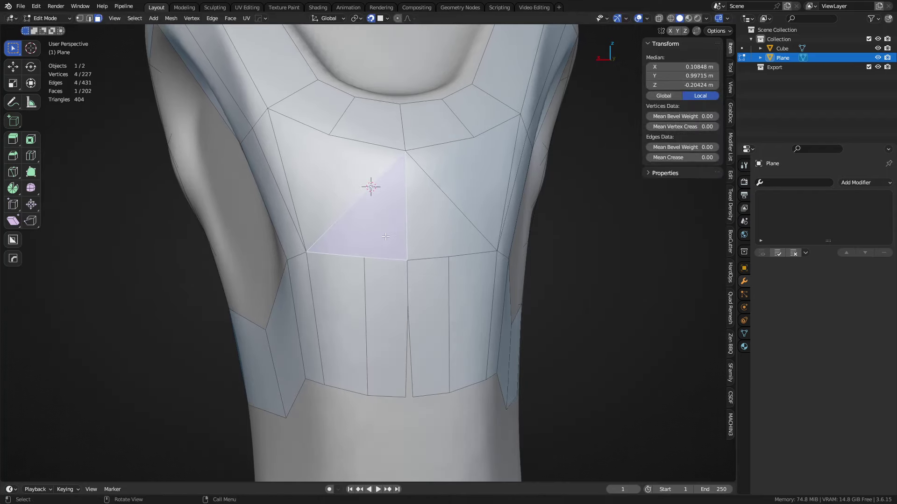
right_click(373, 242)
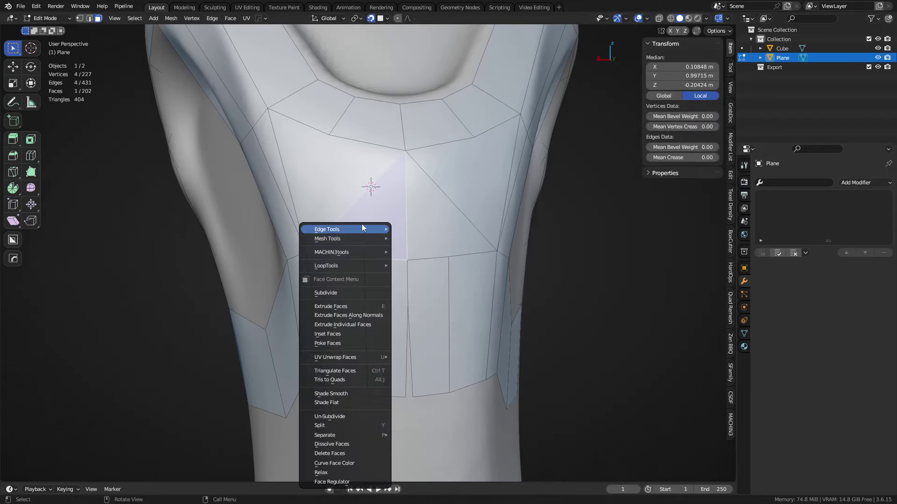
key("Escape")
key("1")
left_click(370, 262)
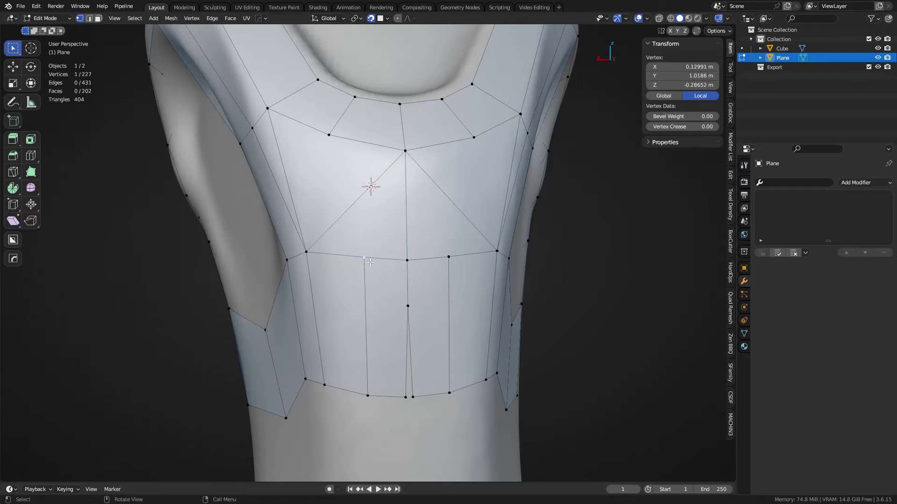
key("3")
left_click(354, 279, "shift")
left_click(373, 248, "shift")
left_click(383, 287, "shift")
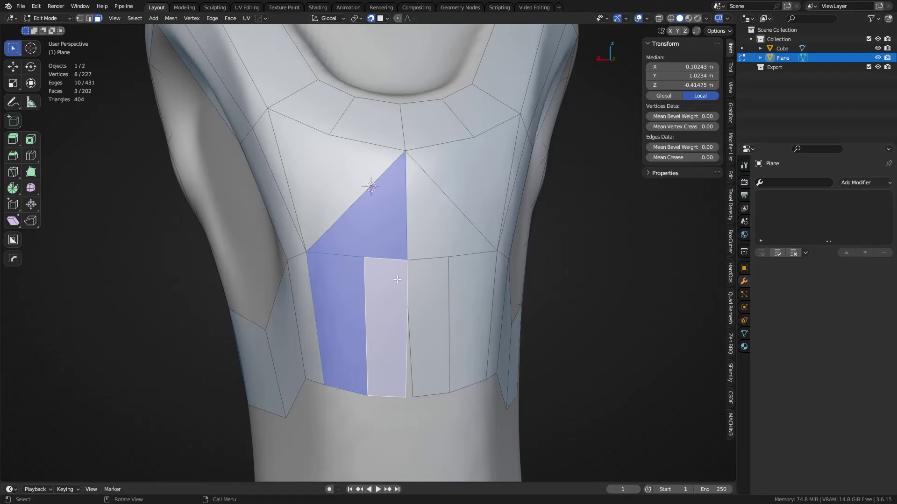
key("1")
left_click(364, 253)
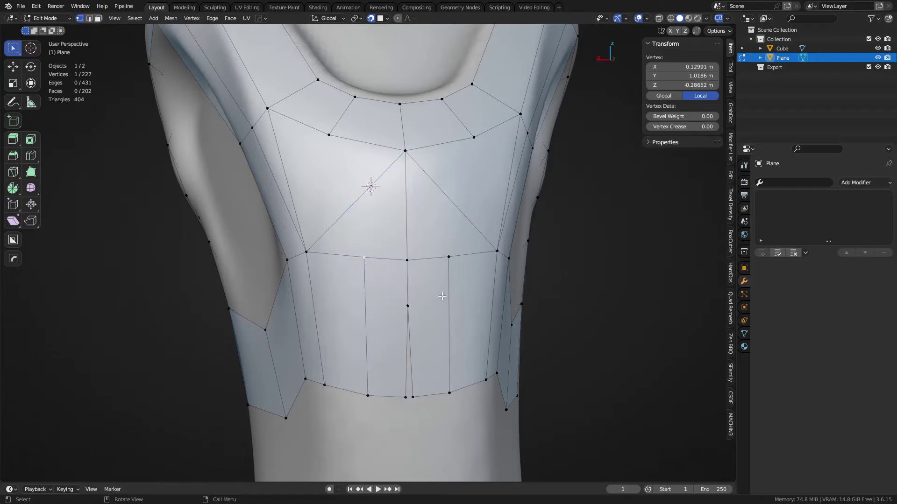
- Merge the three vertices of the open centre seam at their centre, move the merged vertex down to the bottom edge and symmetrize
left_click(405, 398, "shift")
left_click(415, 398, "shift")
key("shift+1")
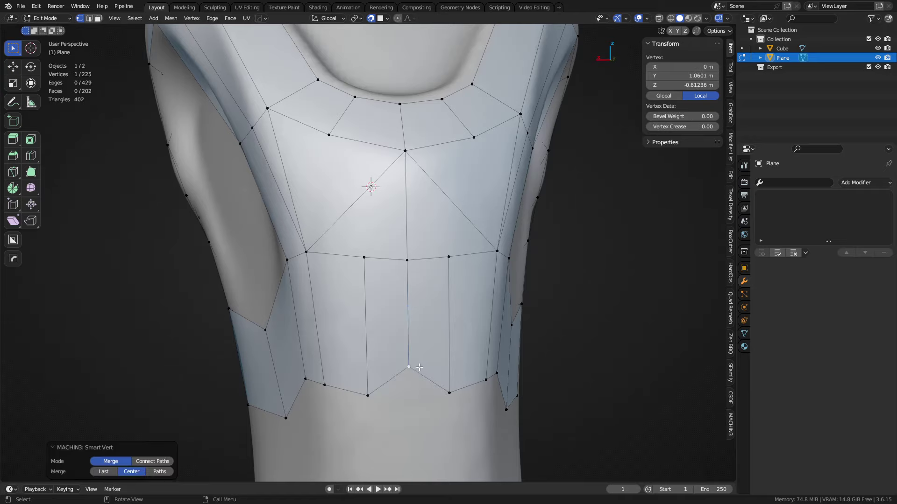
key("g")
left_click(424, 393)
key("alt+x")
- Isolate the retopology mesh and preview it with a level 2 Subdivision modifier with Optimal Display turned off
key("ctrl+Tab")
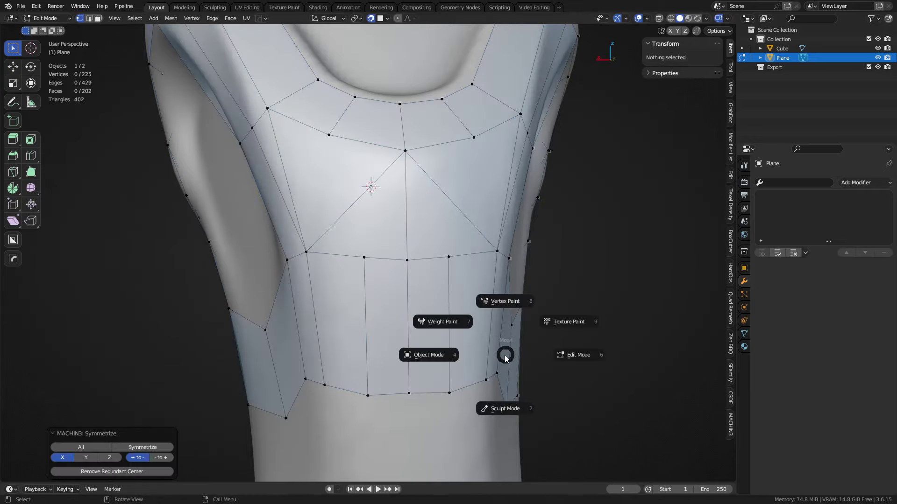
left_click(429, 355)
key("KP_Divide")
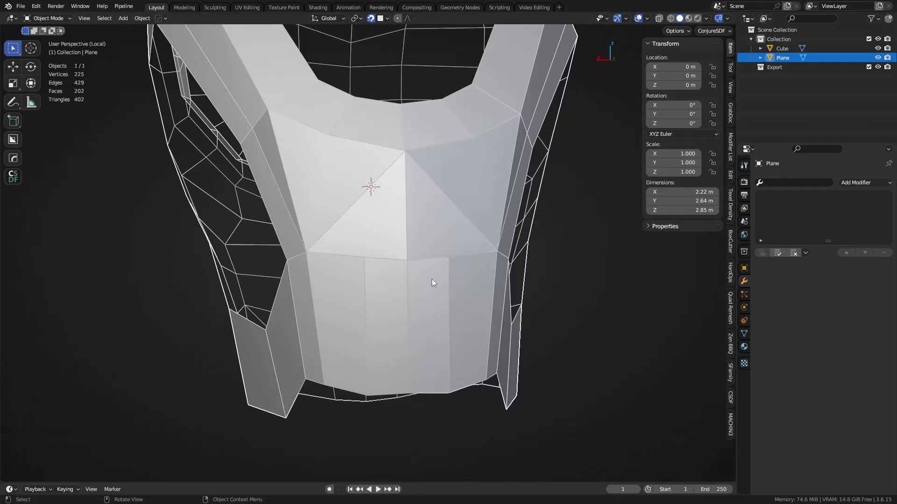
key("ctrl+2")
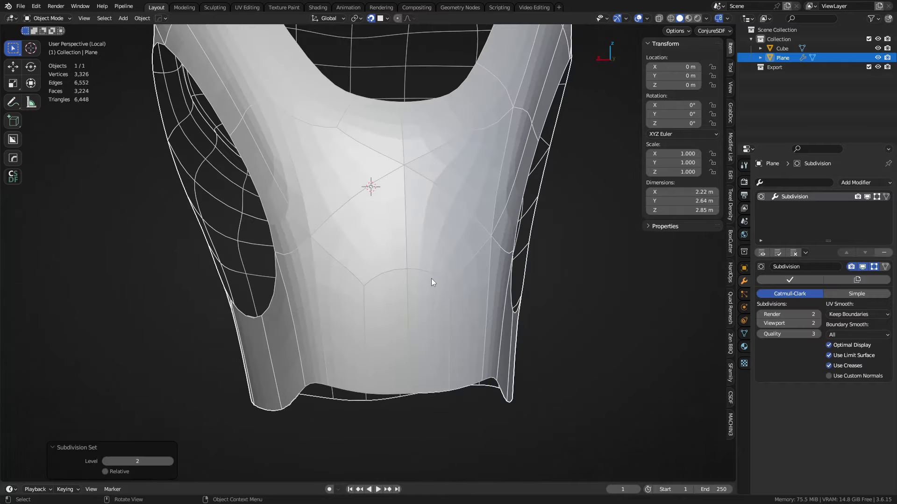
left_click(843, 345)
key("alt+a")
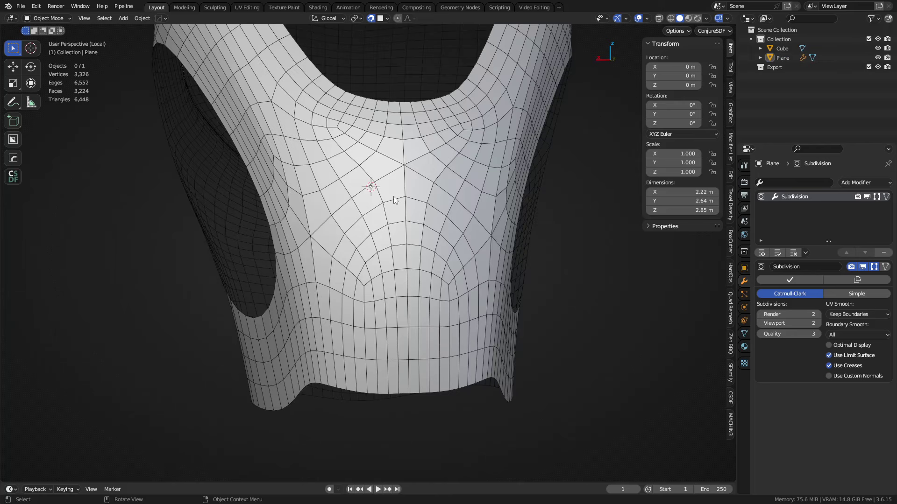
scroll(402, 233, "up", 1)
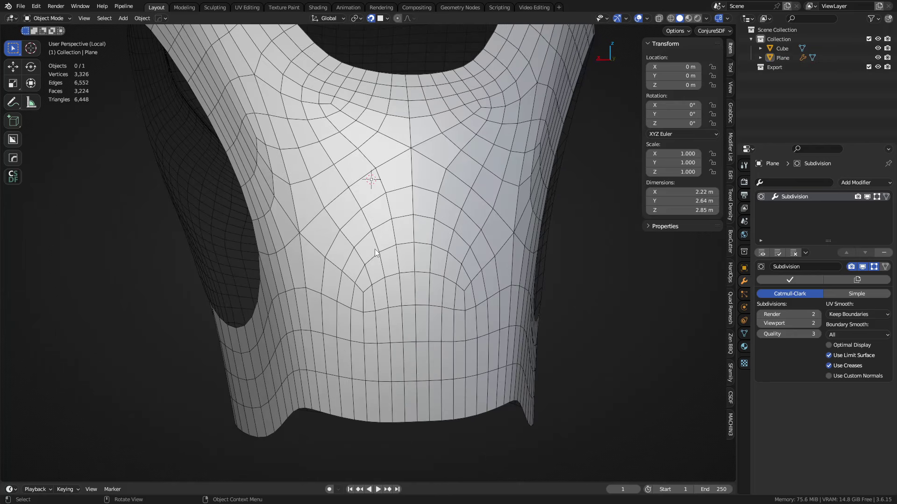
middle_click_drag(328, 135, 329, 162, "shift")
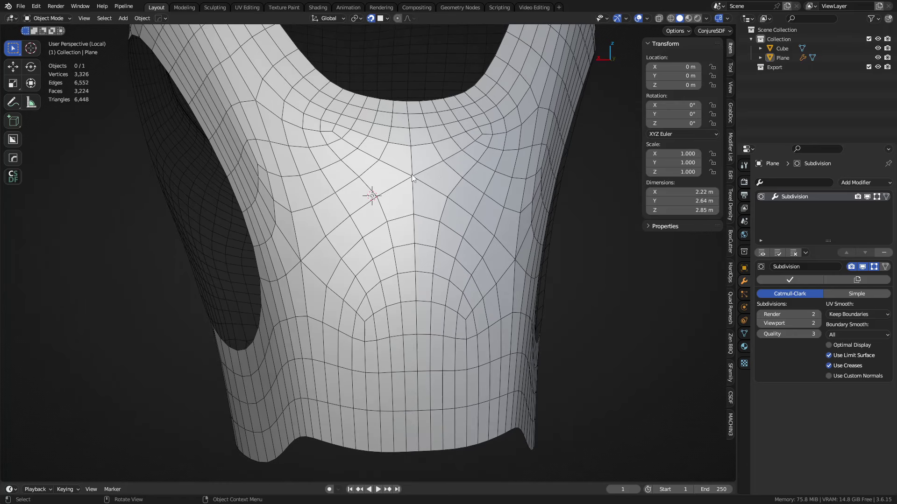
- Remove the Subdivision modifier, leave local view and return to editing the retopology mesh
left_click(883, 253)
key("KP_Divide")
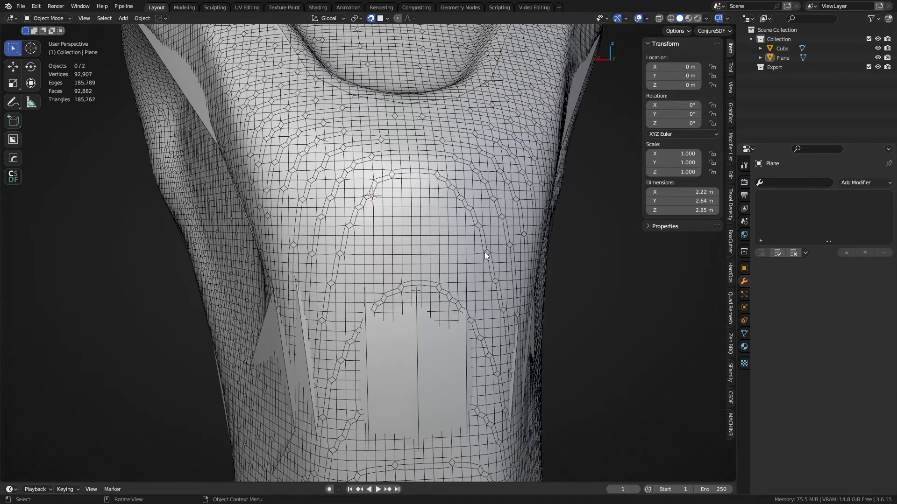
left_click(411, 246)
left_click(424, 310)
key("Tab")
left_click(461, 307)
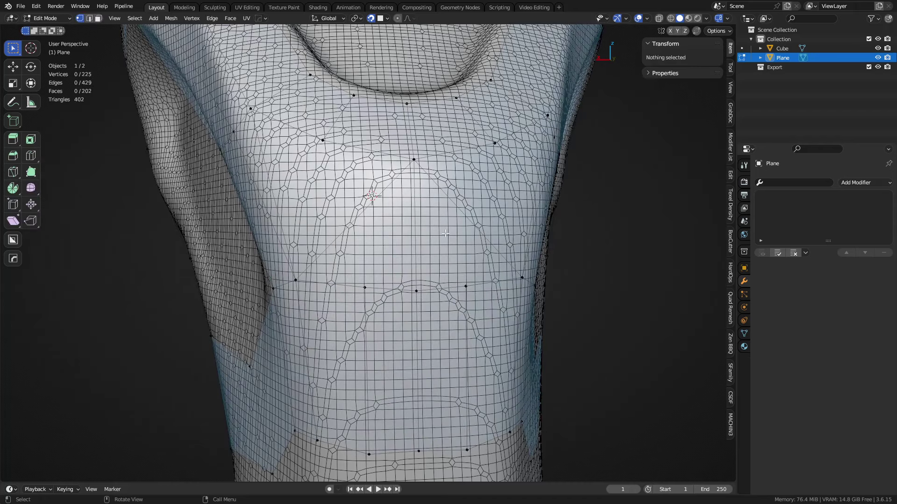
- Connect the rim vertex on the positive X side to the mid-vertex of the lower edge and dissolve the diagonal edge beside it
key("2")
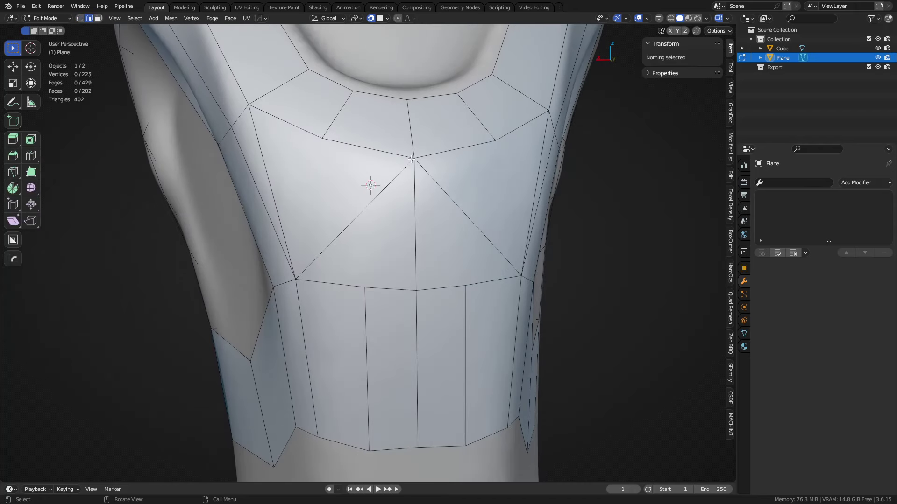
left_click(411, 158)
left_click(412, 159)
key("1")
left_click(323, 139)
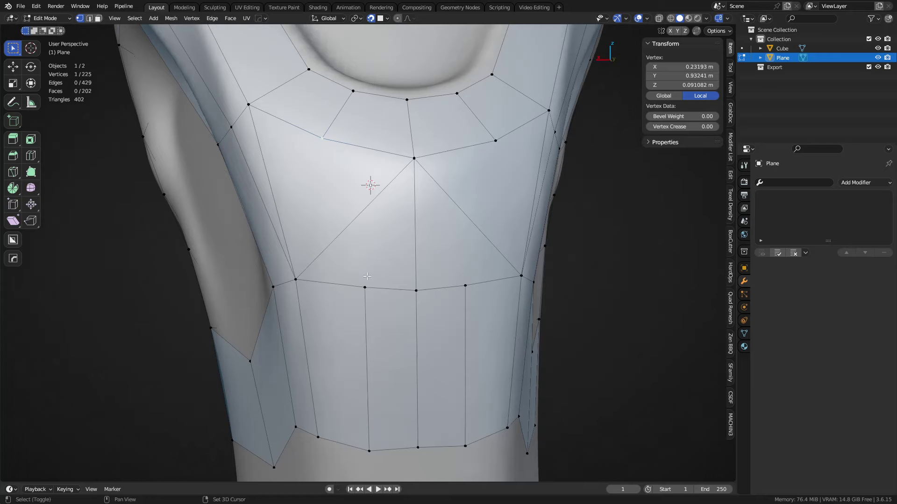
left_click(369, 285, "shift")
key("2")
key("2")
left_click(386, 188)
key("ctrl+x")
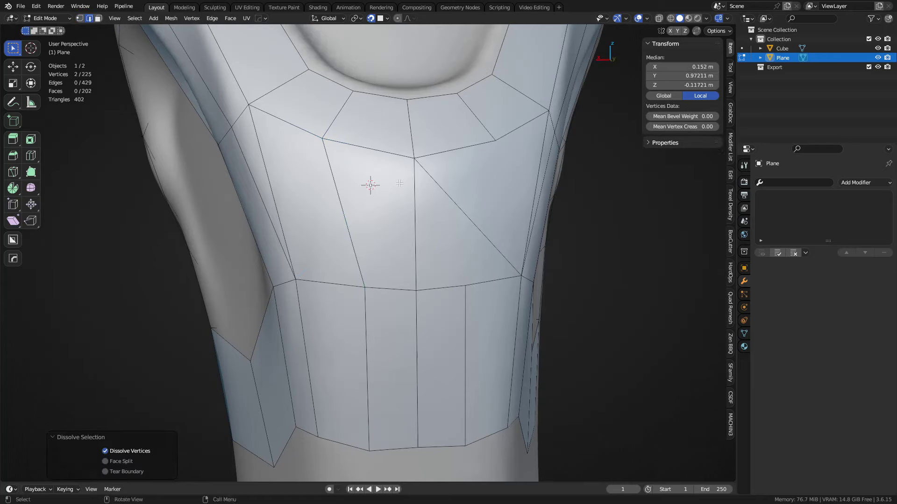
- Repeat the edge reroute on the mirrored side: connect the matching two vertices and dissolve the remaining diagonal edge
key("1")
left_click(465, 286)
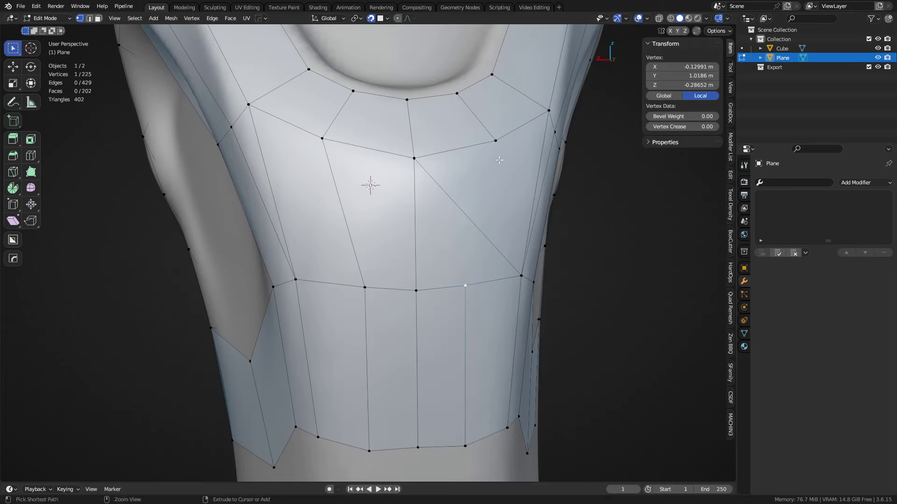
left_click(496, 140, "shift")
key("j")
key("2")
key("ctrl+x")
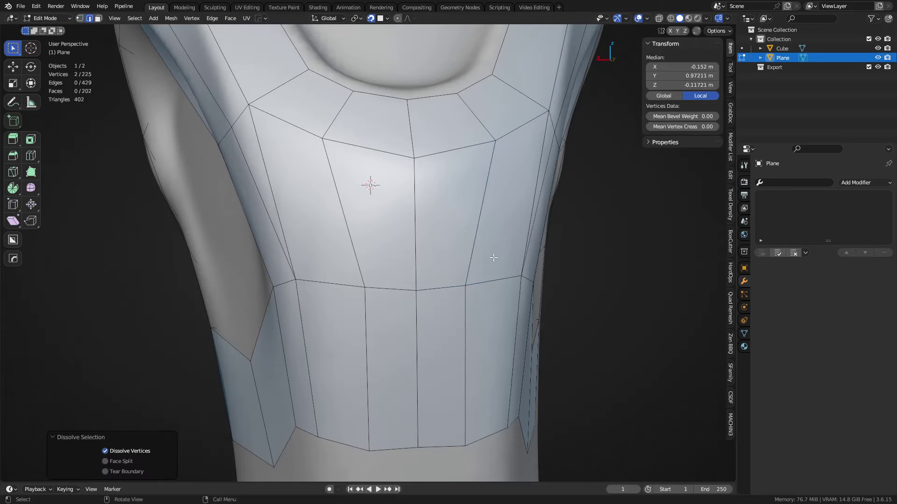
key("ctrl+Tab")
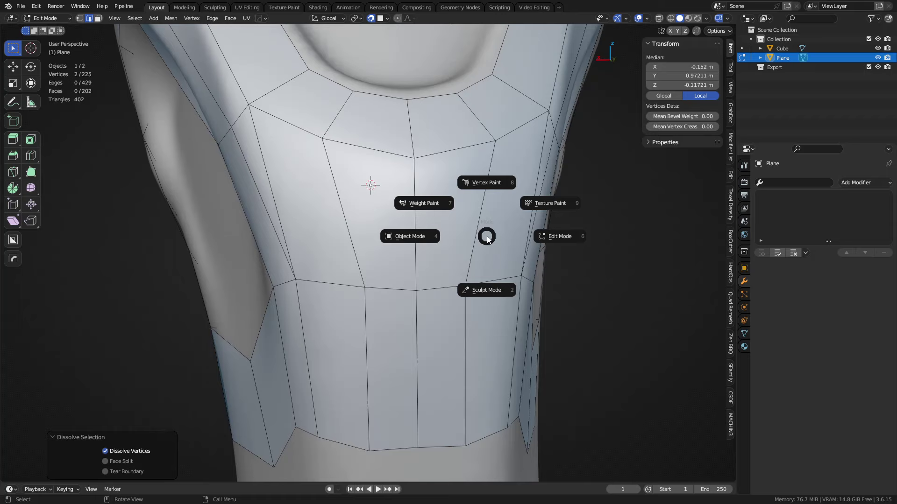
left_click(454, 239)
key("ctrl+Tab")
left_click(400, 290)
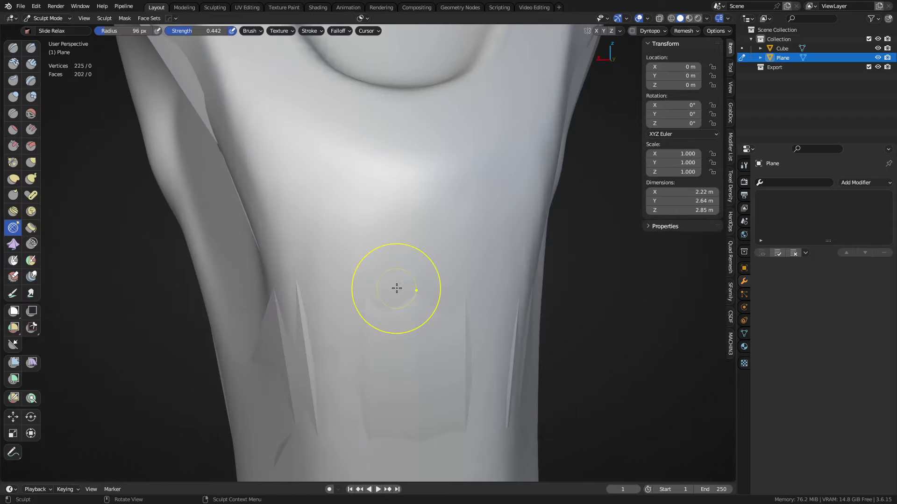
key("ctrl+Tab")
left_click(445, 288)
- Run the MACHIN3 Clean Up on the mesh with non-manifold selection and return to Object Mode
key("alt+3")
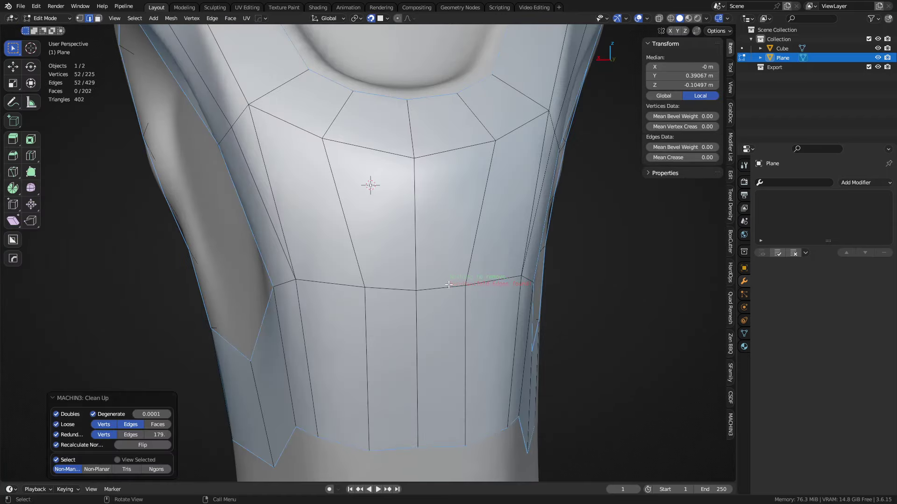
key("ctrl+Tab")
left_click(458, 276)
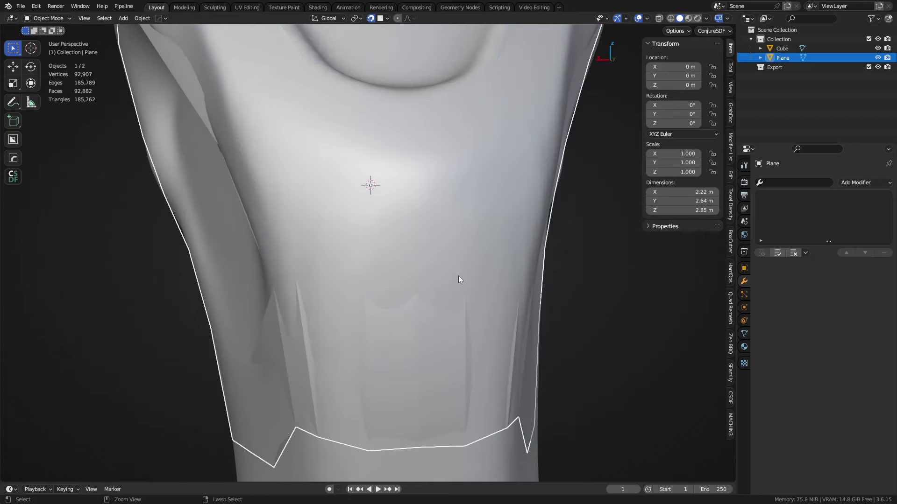
- Add a level 3 Subdivision modifier to the retopology mesh and turn off its Optimal Display
key("ctrl+3")
key("ctrl+Tab")
left_click(533, 276)
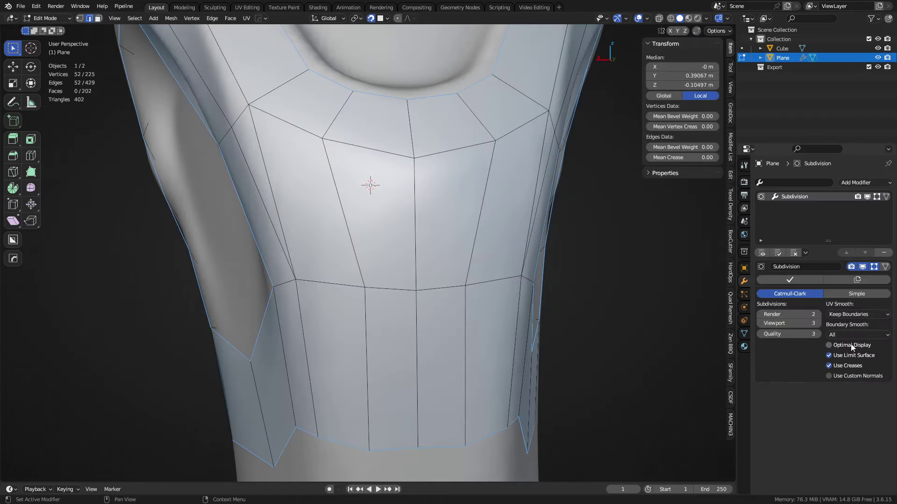
key("Tab")
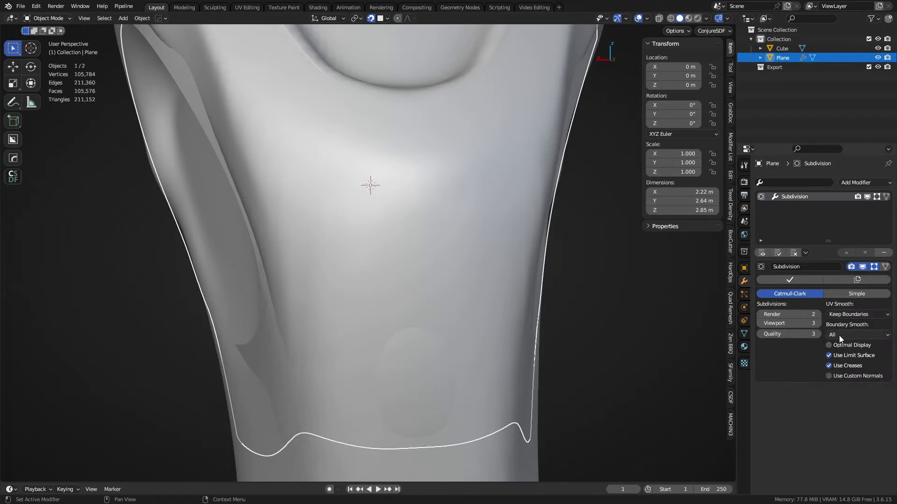
key("Tab")
key("ctrl+Tab")
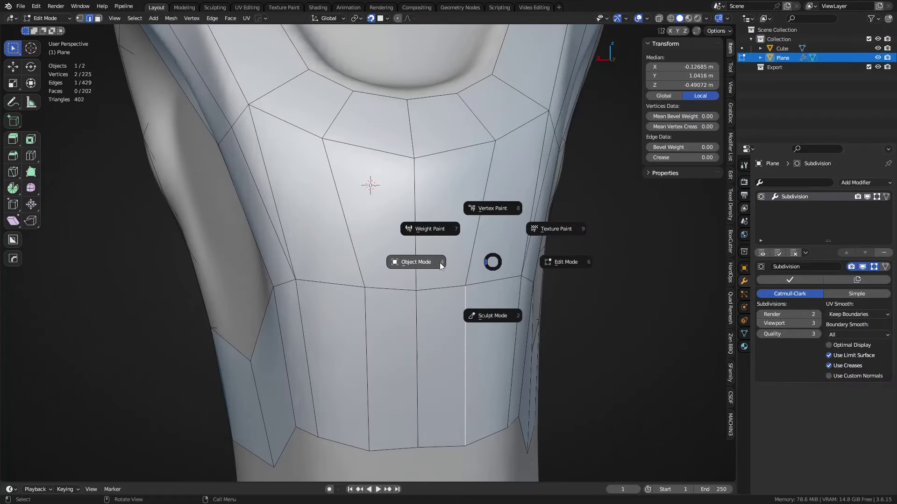
left_click(440, 263)
key("ctrl+3")
- Isolate the subdivided mesh and examine its quad flow around the large opening and the lower side
key("shift+z")
middle_click_drag(436, 240, 357, 183)
key("slash")
key("alt+a")
scroll(358, 183, "up", 2)
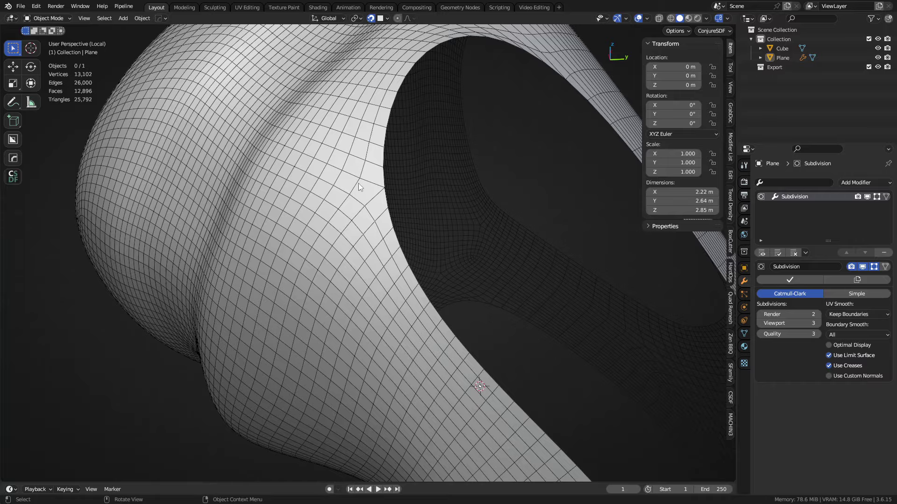
middle_click_drag(387, 284, 483, 268, "shift")
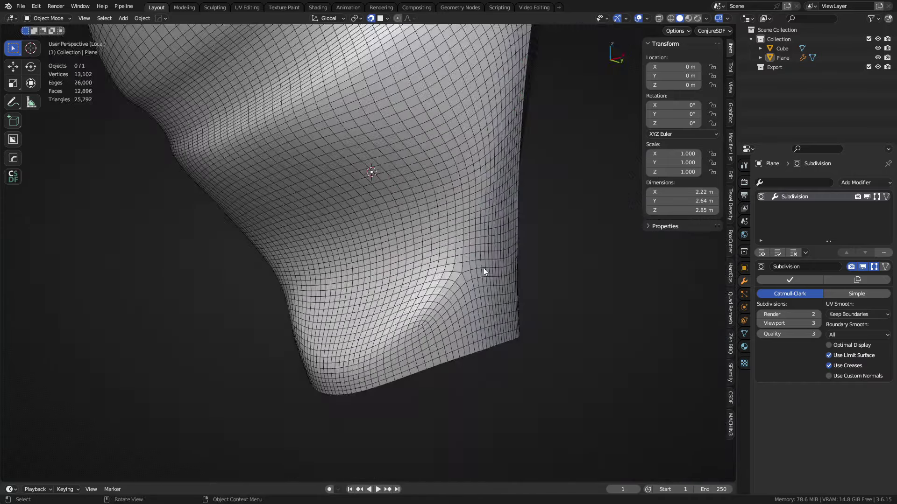
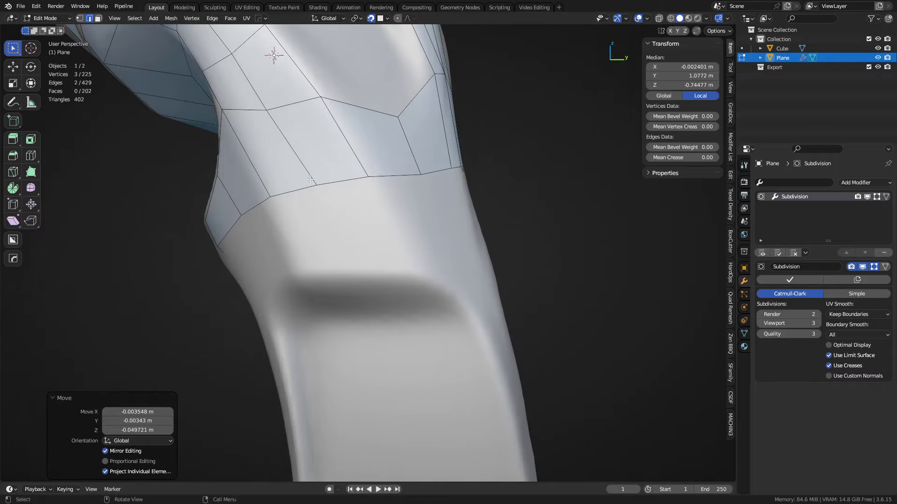
- Extrude the two bottom edges of the side strip down toward the upper rim of the lower side recess
scroll(310, 179, "down", 3)
middle_click_drag(336, 163, 354, 261, "shift")
middle_click_drag(411, 345, 401, 273, "shift")
middle_click_drag(401, 272, 266, 183, "alt")
key("e")
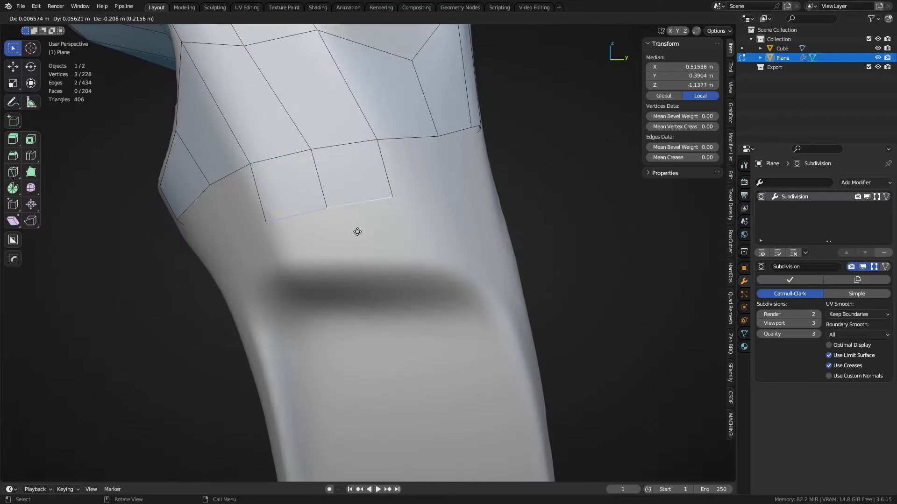
left_click(386, 263)
- Rotate, move and slightly enlarge the extruded edges so they run level along the upper rim of the side recess
key("r")
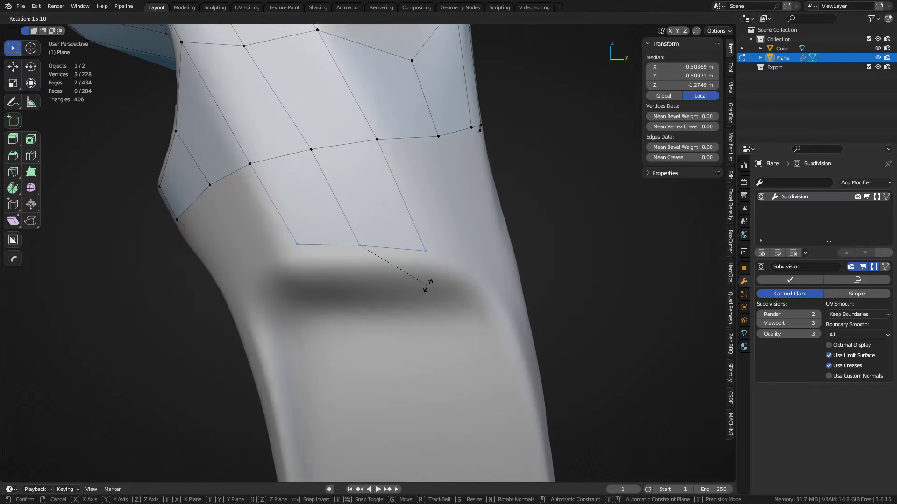
left_click(427, 286)
key("g")
left_click(425, 297)
key("r")
left_click(430, 294)
key("s")
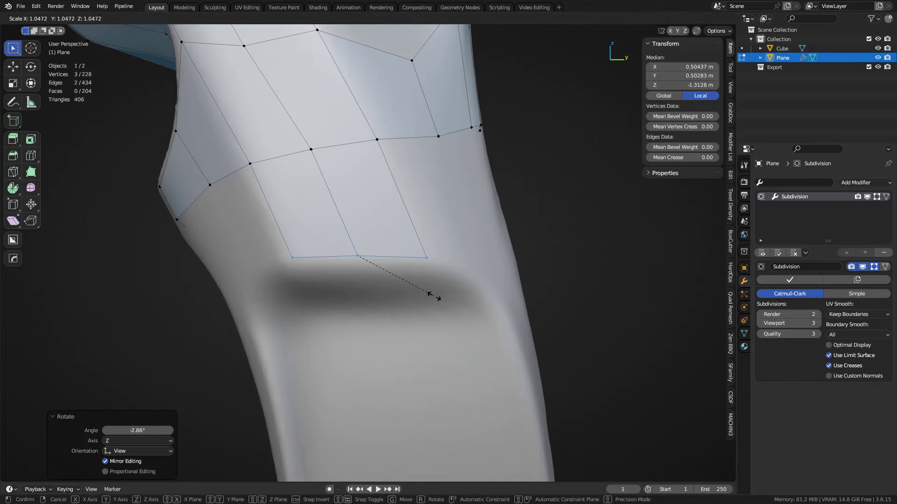
left_click(434, 296)
key("g")
left_click(432, 296)
middle_click_drag(500, 257, 408, 257)
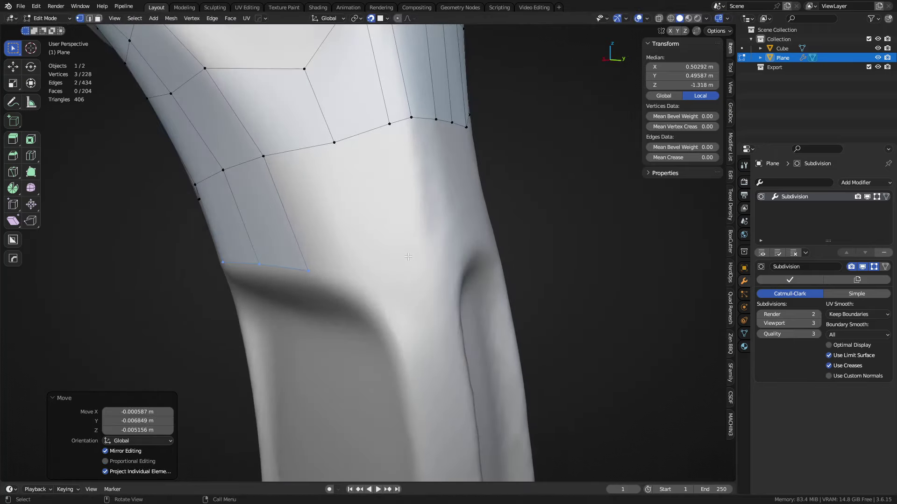
- Extrude the two open bottom edges between the side strip and the narrow recess down toward the ridge separating the recesses
key("2")
left_click(353, 137)
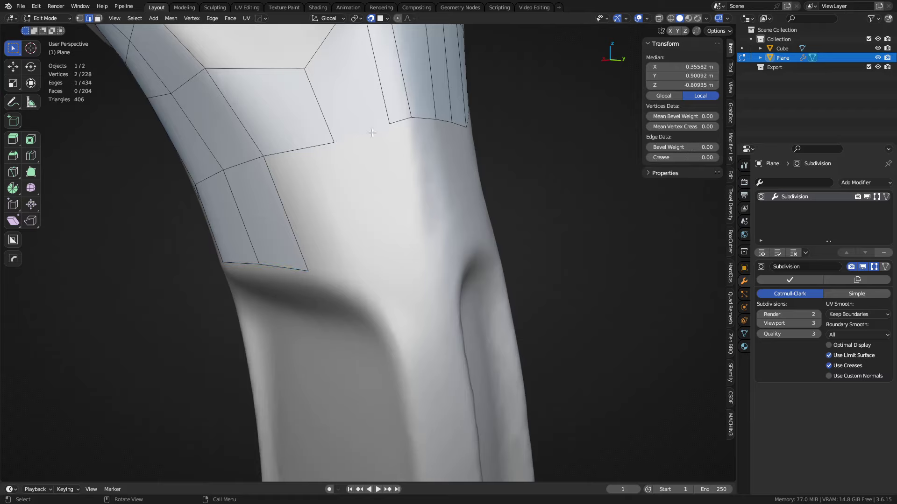
left_click(392, 120, "shift")
left_click(363, 134)
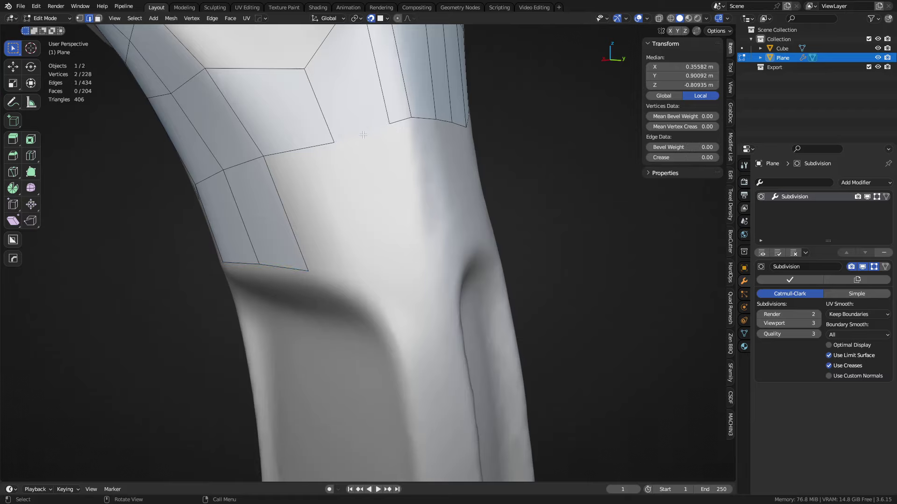
left_click(394, 121, "shift")
key("e")
left_click(420, 263)
- Move the extruded bottom vertices down to the top of the ridge and fill the gap beside the side strip with a quad
key("1")
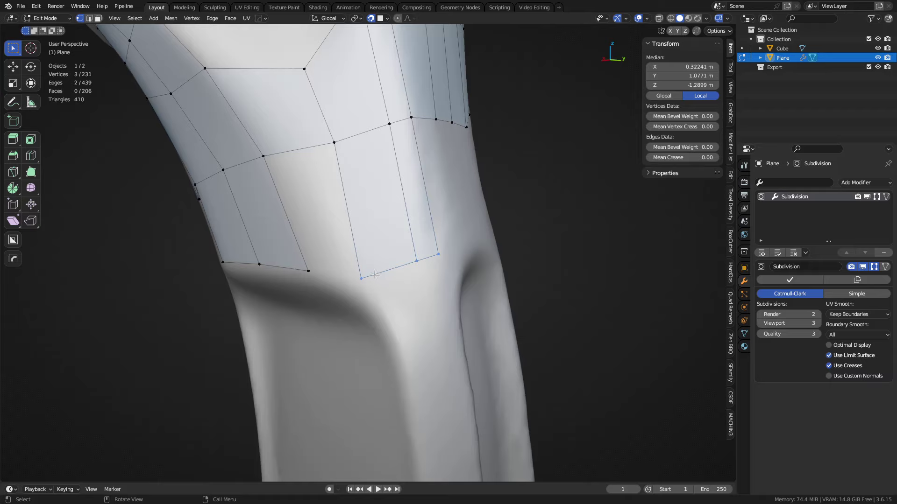
left_click(362, 279)
key("g")
left_click(365, 287)
left_click(412, 271)
key("g")
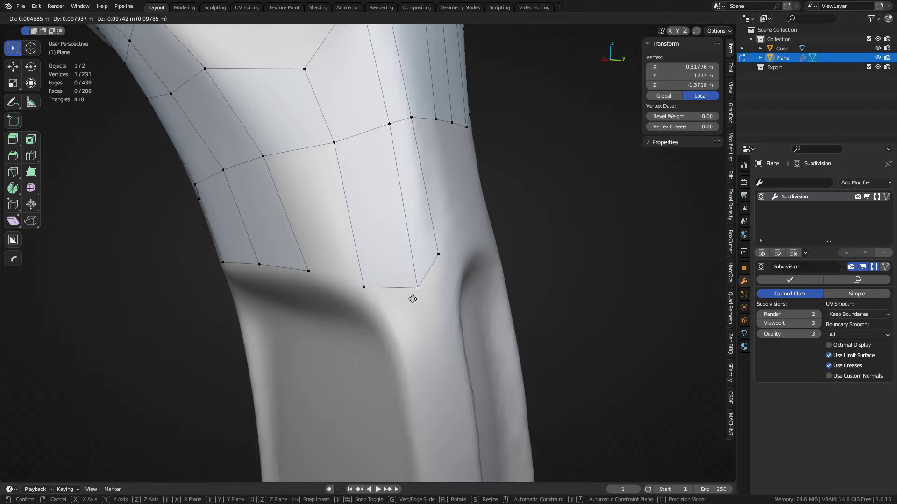
left_click_drag(412, 299, 413, 299)
mouse_move(439, 255)
left_mouse_down()
mouse_move(458, 262)
mouse_move(441, 272)
left_mouse_up()
key("2")
left_click(316, 148)
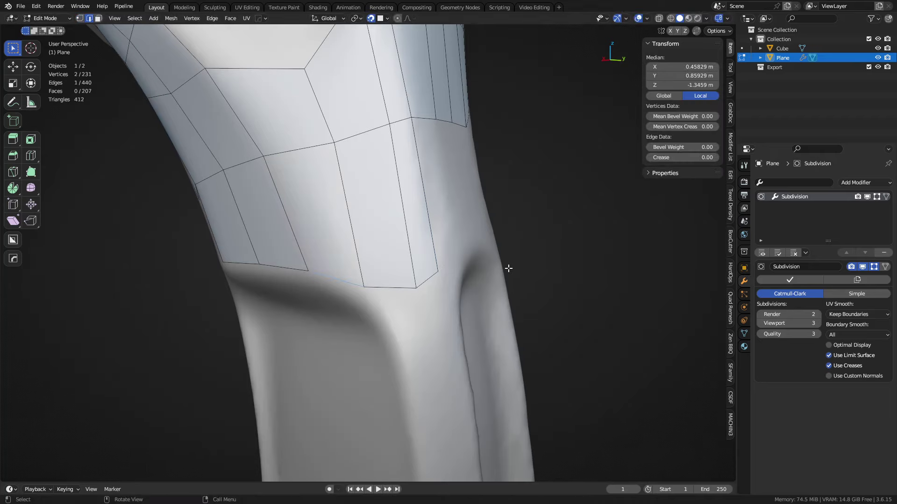
- Extrude the next bottom edge down toward the narrow recess and place its outer vertex just above the recess rim
middle_click_drag(508, 268, 327, 295)
key("1")
left_click(317, 295)
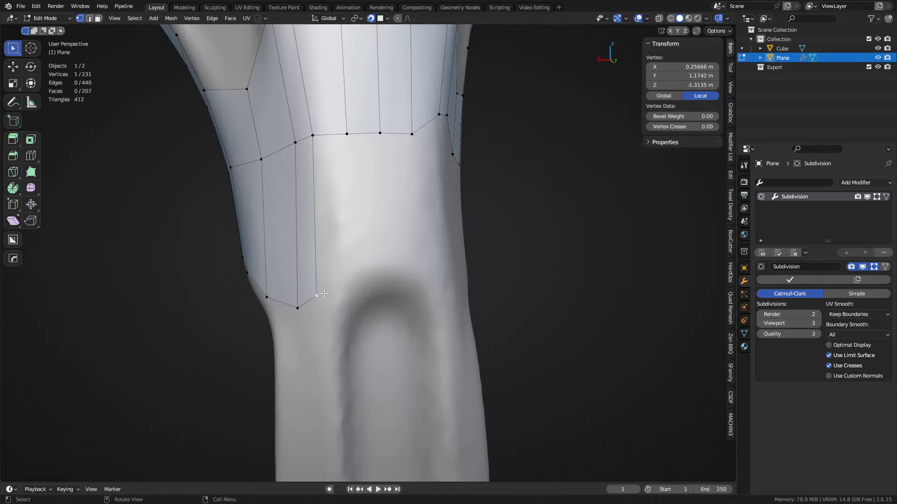
key("2")
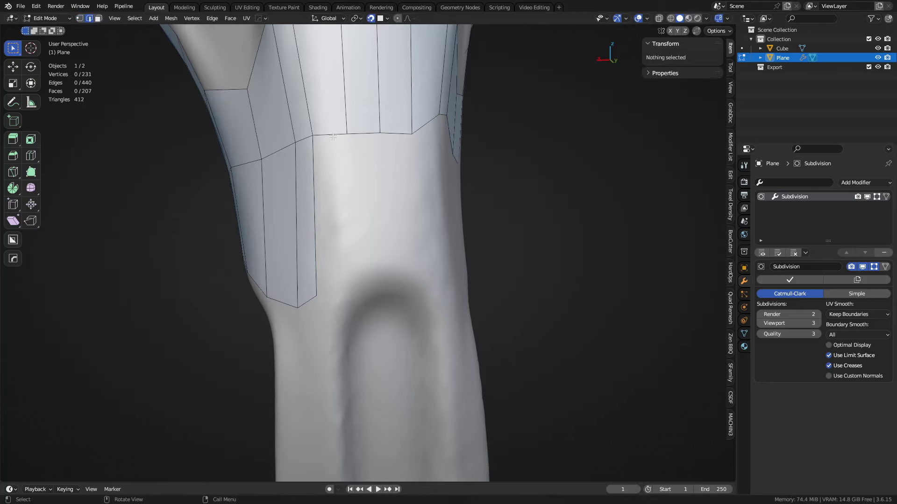
left_click(332, 136)
key("e")
left_click(360, 255)
key("1")
left_click(373, 250)
key("g")
left_click(362, 266)
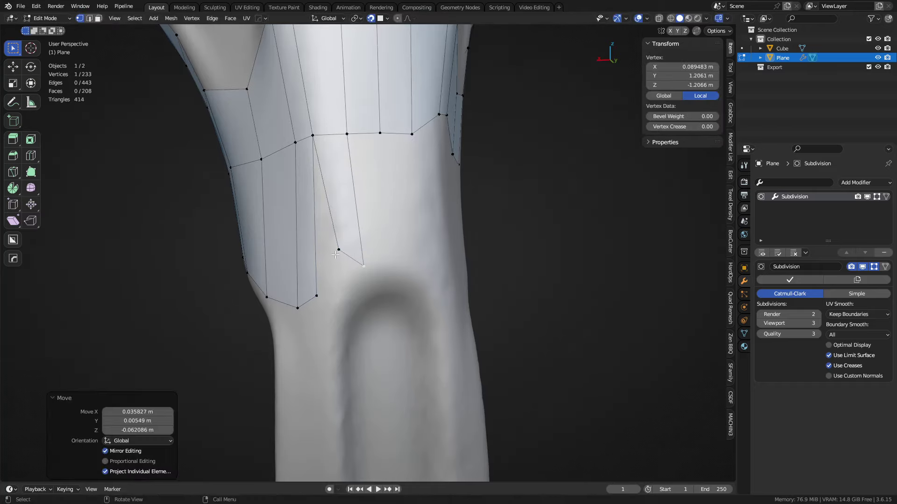
- Merge the extruded edge's inner vertex into the neighbouring strip's corner and straighten the remaining vertex above the recess rim
left_click(336, 255)
left_click(320, 294, "shift")
key("1")
key("alt+a")
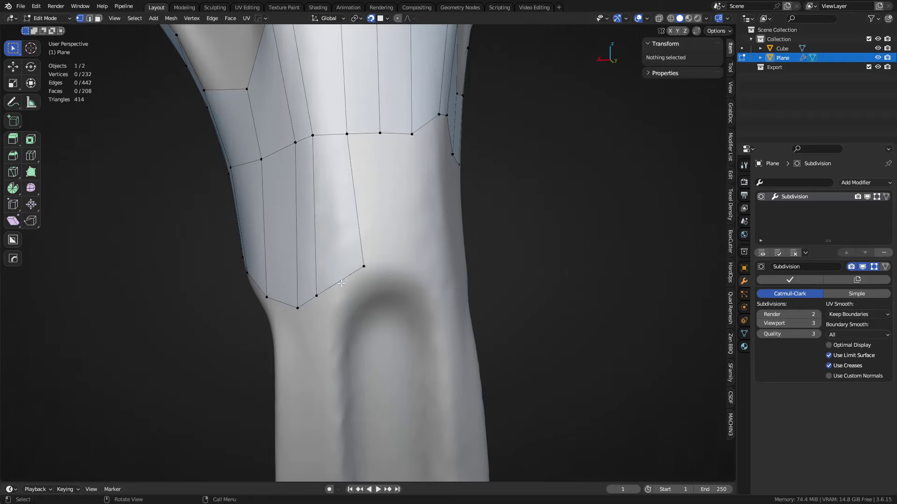
left_click(362, 269)
key("g")
left_click(350, 270)
- Extrude the next two bottom edges down to the narrow recess's upper rim and merge their inner corner with the adjoining vertex
key("2")
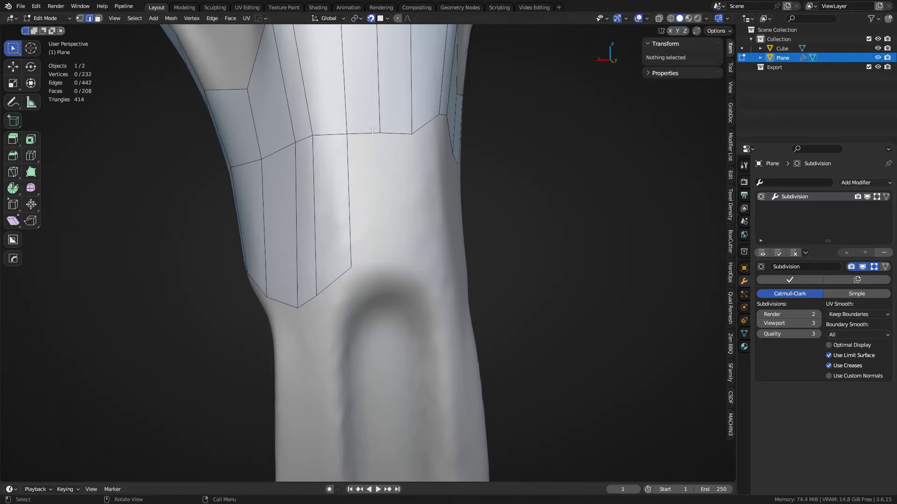
left_click(372, 130)
left_click(395, 133, "shift")
key("e")
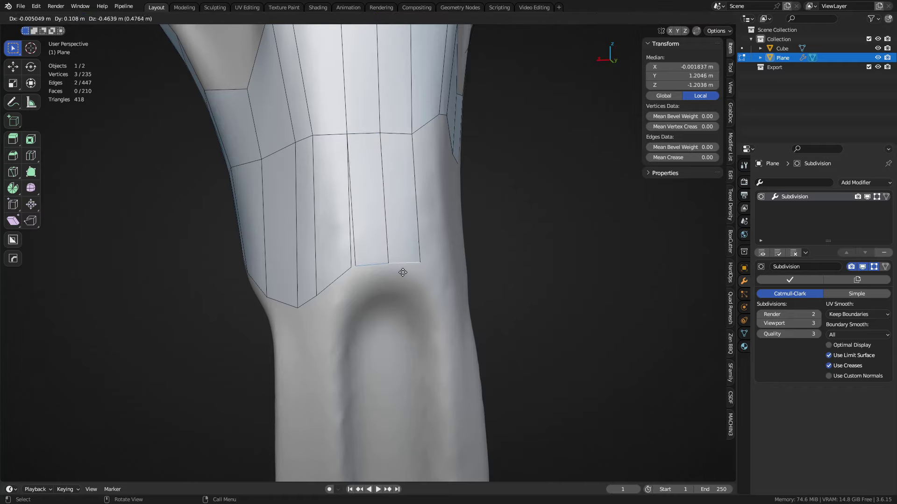
left_click(404, 272)
key("1")
left_click(360, 268)
left_click(350, 269, "shift")
key("1")
- Symmetrize the whole retopology mesh to mirror the new faces around the narrow recess
key("a")
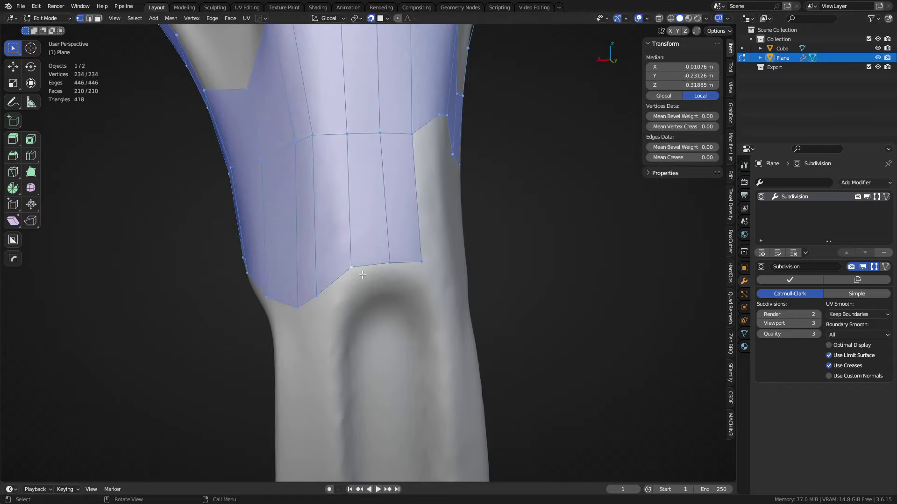
key("alt+x")
middle_click_drag(362, 275, 398, 197)
- Move the two vertices beside the narrow recess so that the bottom edges follow its curved rim
key("2")
left_click(386, 182)
left_click(392, 184, "shift")
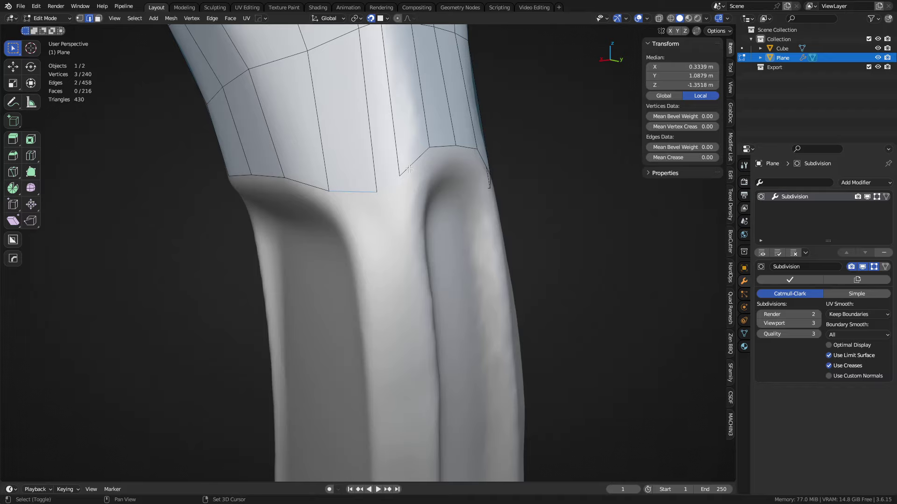
left_click(412, 166, "shift")
key("1")
left_click(400, 176)
key("g")
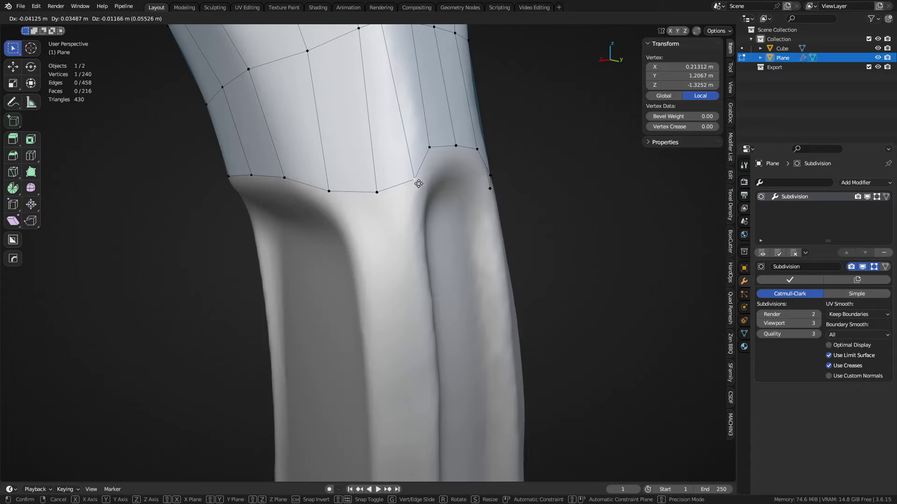
left_click(418, 183)
left_click(429, 152)
key("g")
left_click(432, 155)
- Extrude the two bottom edges between the recesses down the ridge, then scale and reposition them to the ridge's width
key("2")
left_click(346, 198)
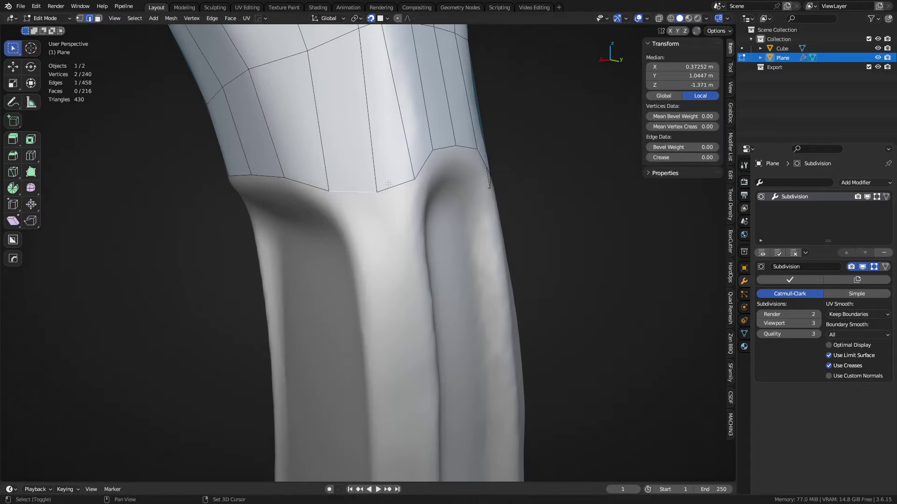
left_click(385, 205, "shift")
key("e")
left_click(407, 267)
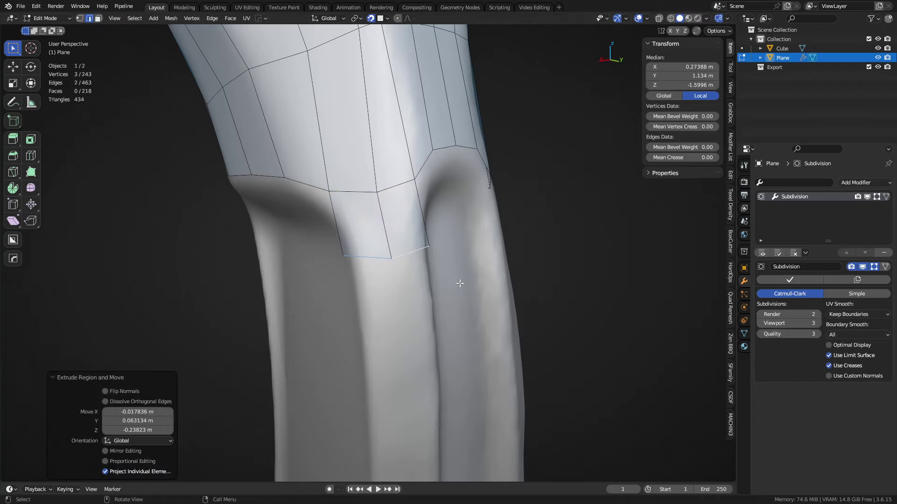
key("s")
left_click(435, 262)
key("g")
left_click(436, 265)
- Fine-tune the corner vertex where the side recess's upper rim turns down into the ridge strip
middle_click_drag(436, 266, 347, 162)
left_click(330, 118)
key("g")
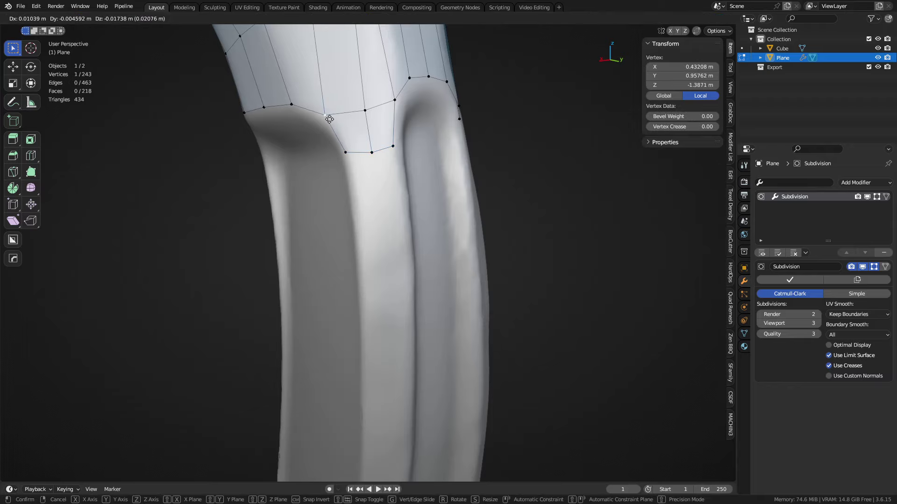
left_click(330, 119)
middle_click_drag(382, 122, 394, 263)
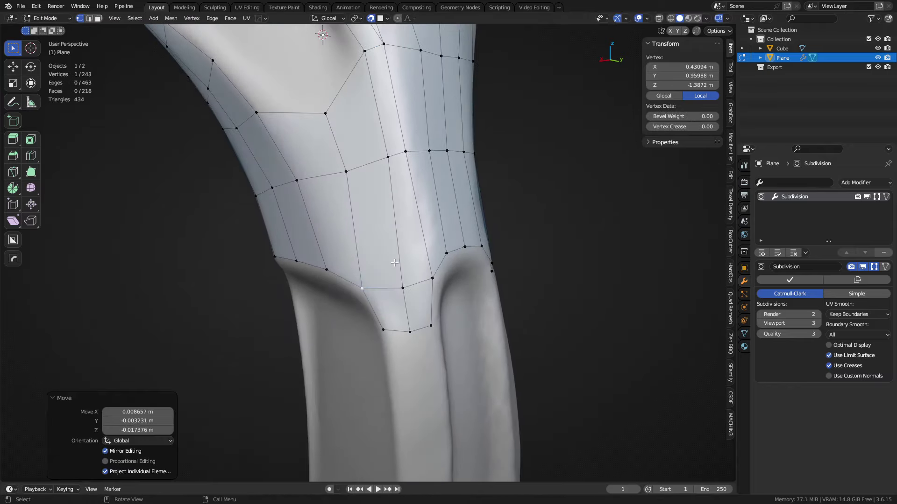
left_click(346, 175)
key("g")
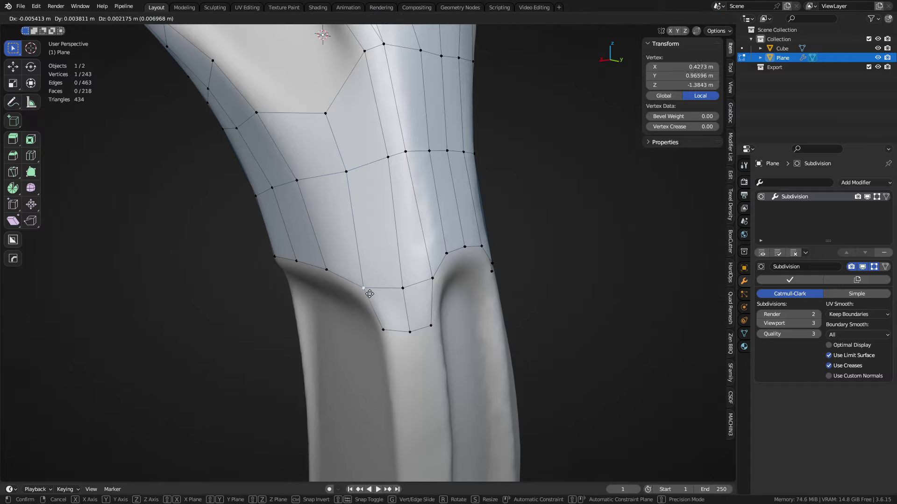
left_click(381, 306)
- Extrude the ridge strip's two bottom edges farther down between the recesses in five successive segments
middle_click_drag(382, 307, 357, 198, "shift")
key("2")
left_click(373, 226)
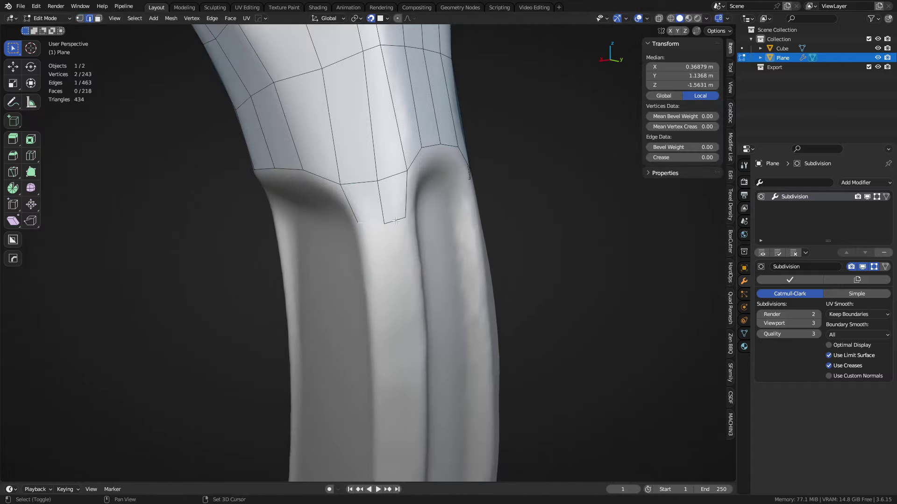
left_click(393, 223, "shift")
middle_click_drag(409, 298, 395, 209, "shift")
scroll(386, 162, "up", 1)
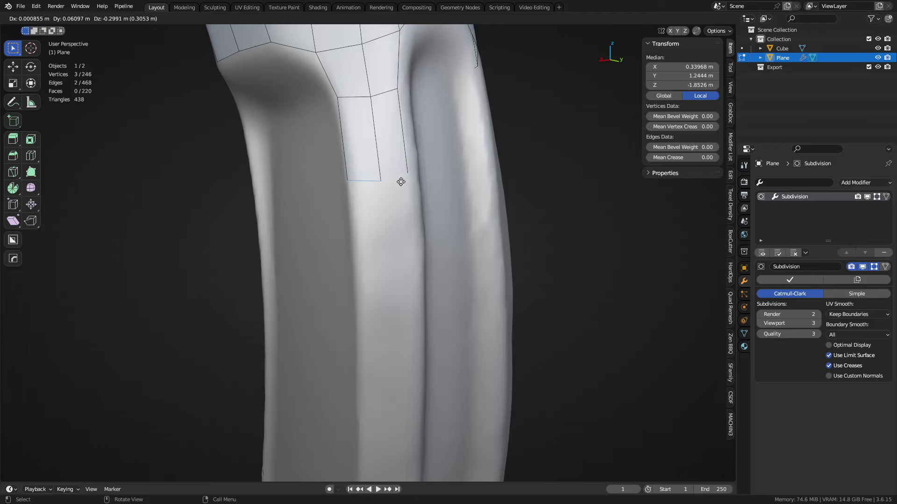
left_click(402, 172)
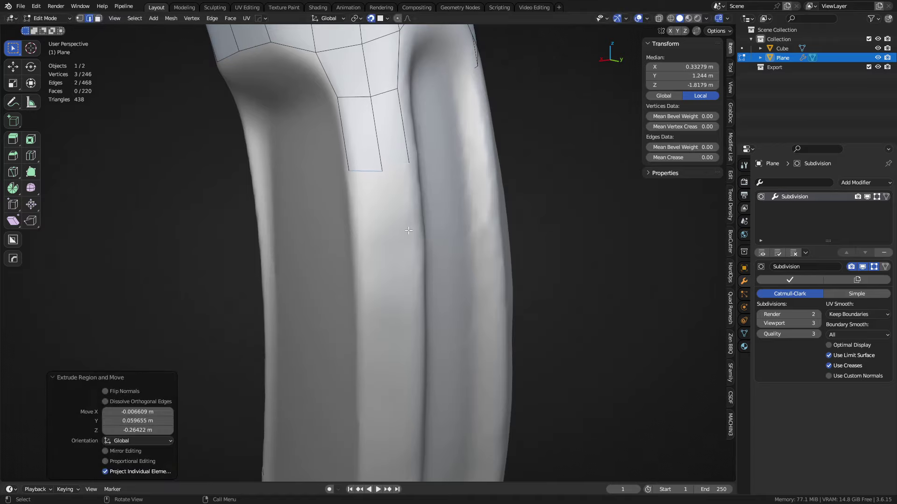
middle_click_drag(409, 230, 400, 169, "shift")
key("e")
left_click(397, 228)
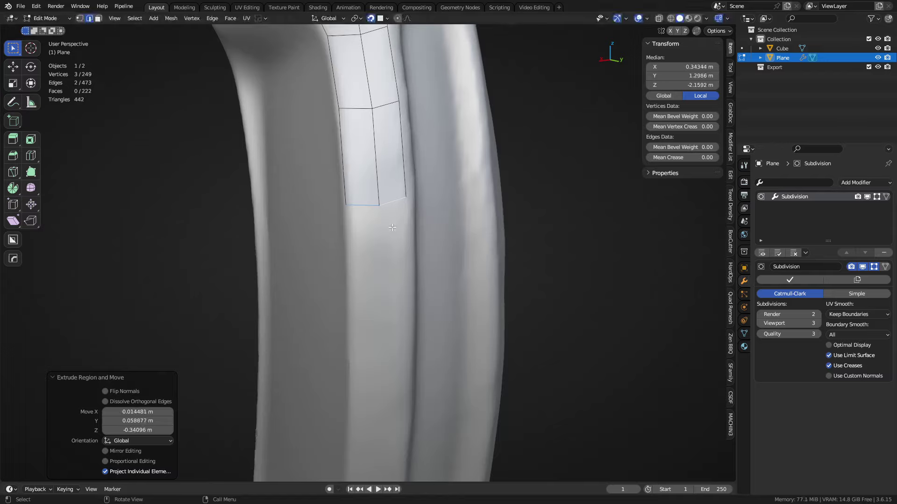
middle_click_drag(397, 228, 397, 165, "shift")
key("e")
left_click(417, 245)
middle_click_drag(417, 246, 425, 136, "shift")
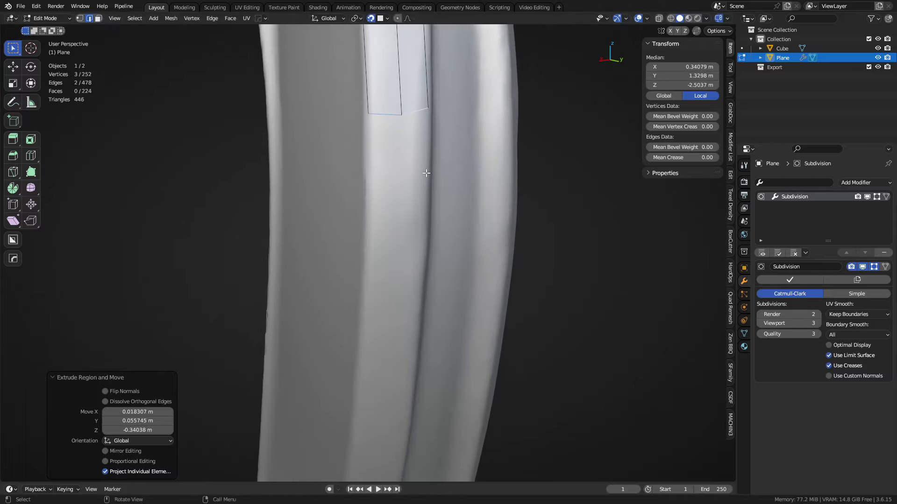
key("e")
key("e")
left_click(423, 354)
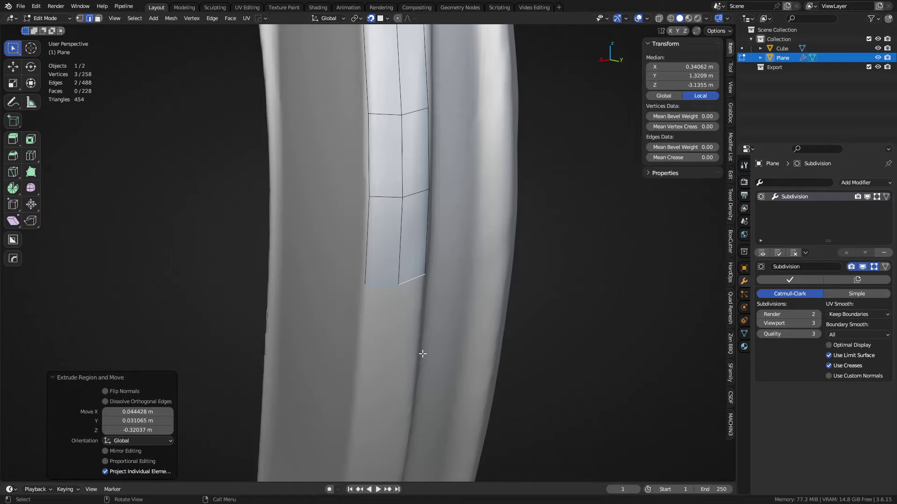
- Continue the ridge strip with three more extruded segments and align its end just above the rounded boss
middle_click_drag(422, 355, 443, 190, "shift")
key("e")
left_click(437, 302)
middle_click_drag(438, 306, 444, 169, "shift")
key("e")
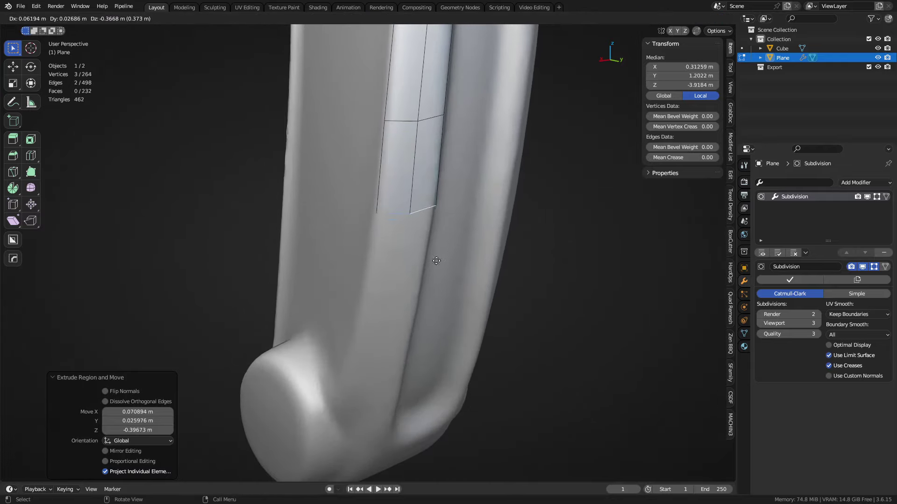
left_click(433, 280)
middle_click_drag(433, 282, 456, 208)
key("e")
left_click(441, 304)
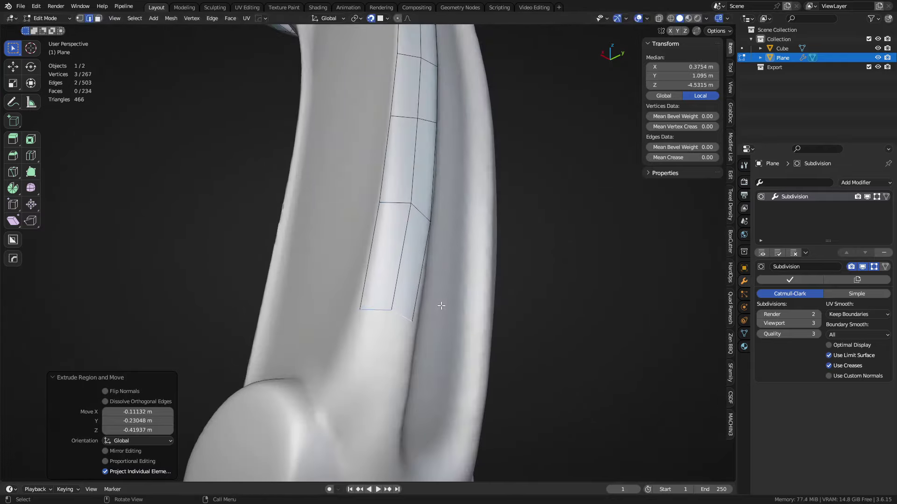
middle_click_drag(440, 305, 416, 296, "shift")
scroll(420, 294, "up", 1)
key("g")
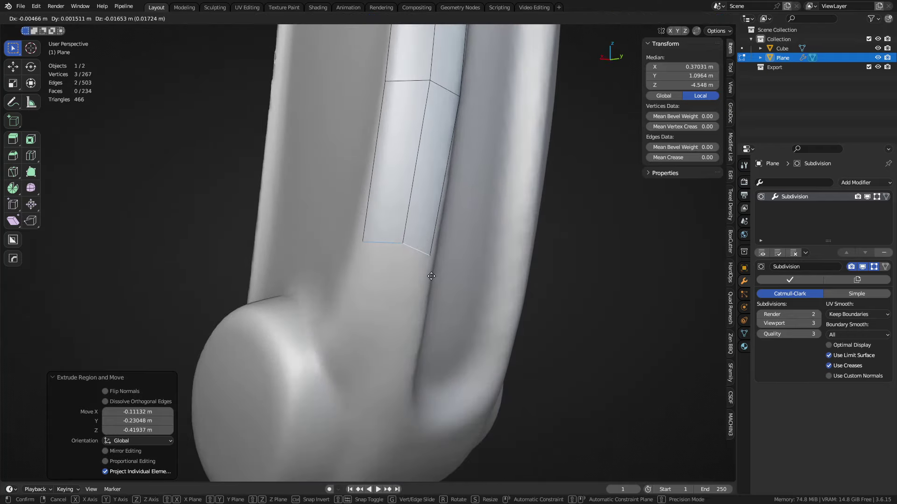
left_click(430, 277)
- Extrude one more strip segment down beside the rounded boss and move its boss-side corner outward to the boss
key("e")
left_click(409, 378)
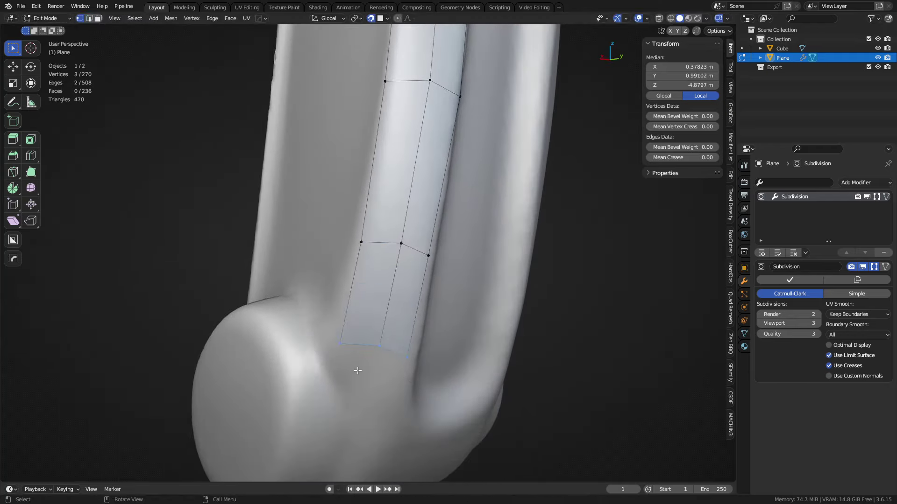
left_click(340, 344)
key("g")
left_click(326, 321)
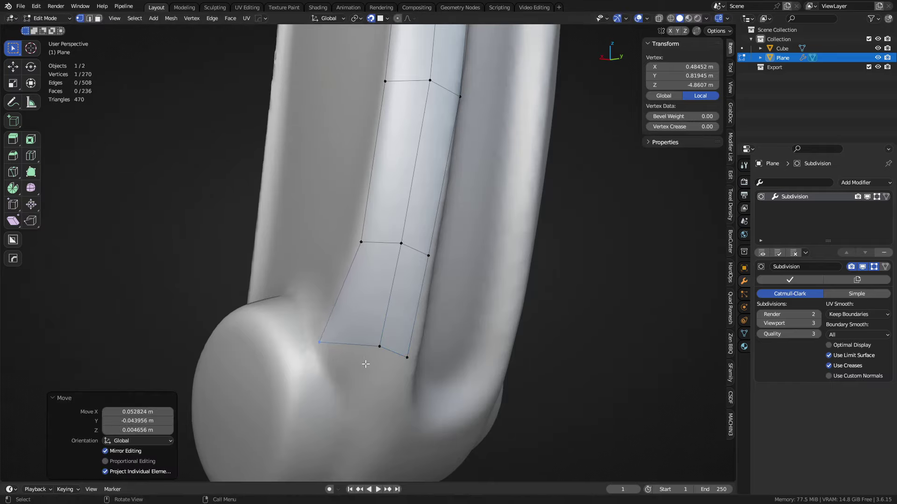
- Move the middle and recess-side vertices of the strip's end lower along the surface beside the boss
left_click(379, 347)
key("g")
left_click(362, 402)
left_click_drag(410, 383, 415, 354)
key("g")
left_click(411, 381)
key("g")
left_click(413, 394)
- On the opposite side of the model, extrude two bottom edges of the mesh down over the recess's upper rim
middle_click_drag(412, 395, 385, 240)
scroll(365, 232, "up", 3)
scroll(384, 192, "up", 2)
middle_click_drag(394, 189, 380, 219, "shift")
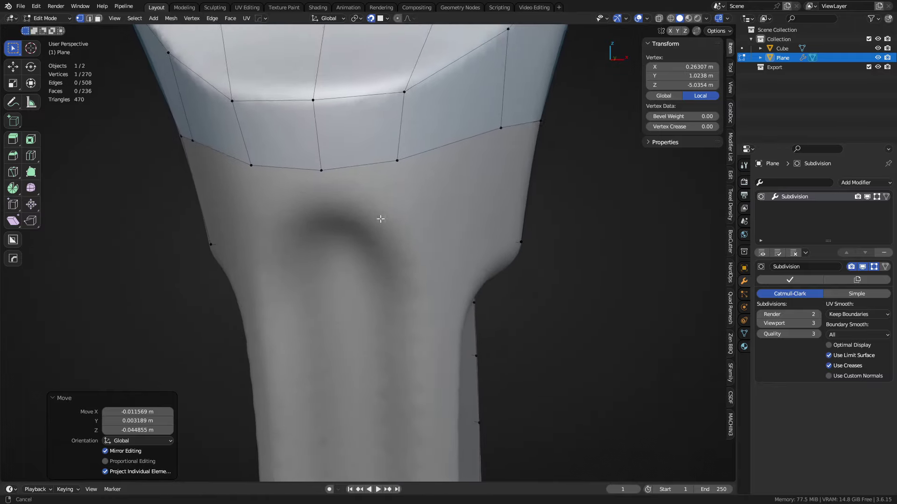
left_click(365, 167)
left_click(368, 167)
key("2")
left_click(364, 172)
middle_click_drag(364, 171, 383, 202)
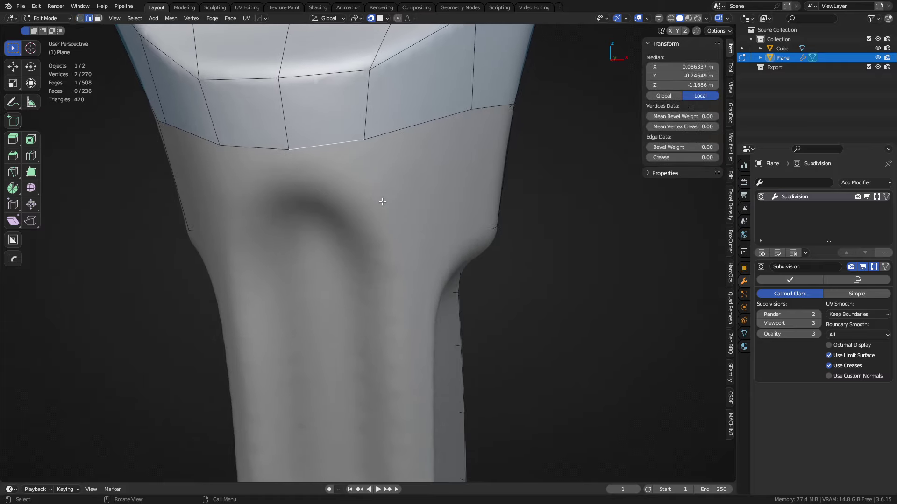
key("e")
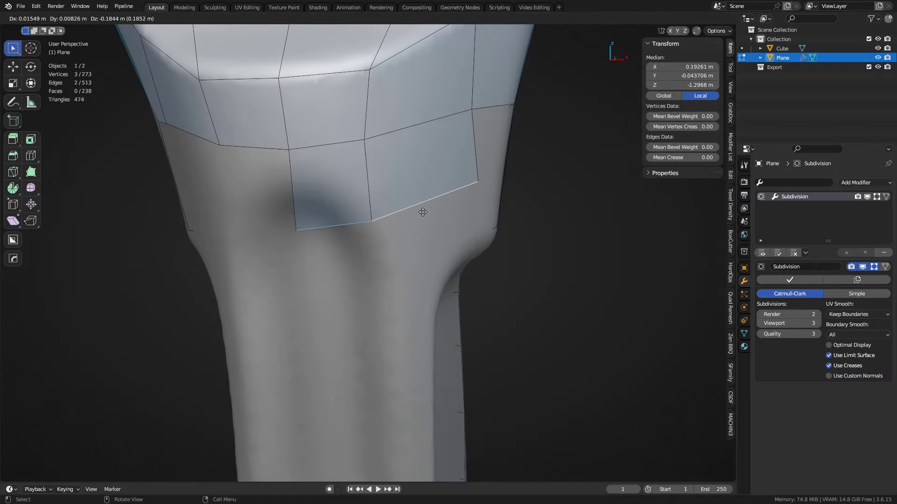
left_click(421, 206)
- Move the extruded faces' central vertex up along the recess's upper rim and the outer vertex down onto the ridge between the recesses
key("1")
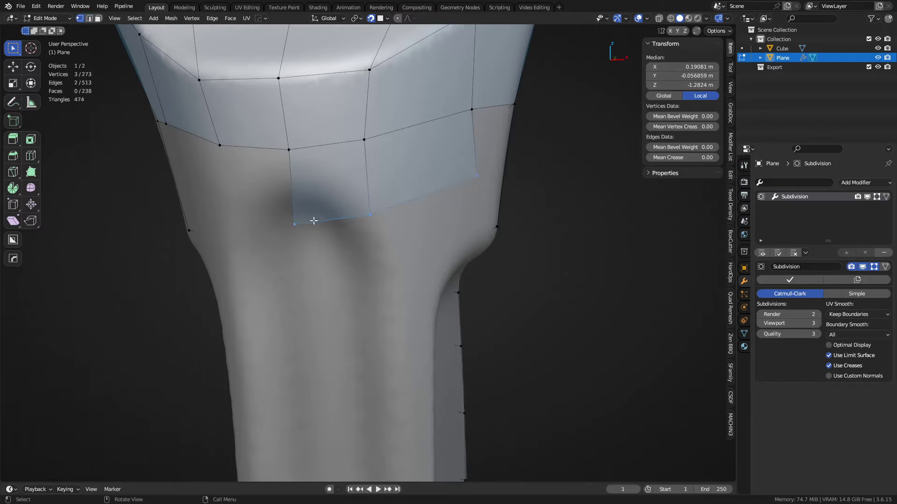
left_click_drag(295, 223, 303, 178)
left_click(302, 147)
left_click(475, 177)
key("g")
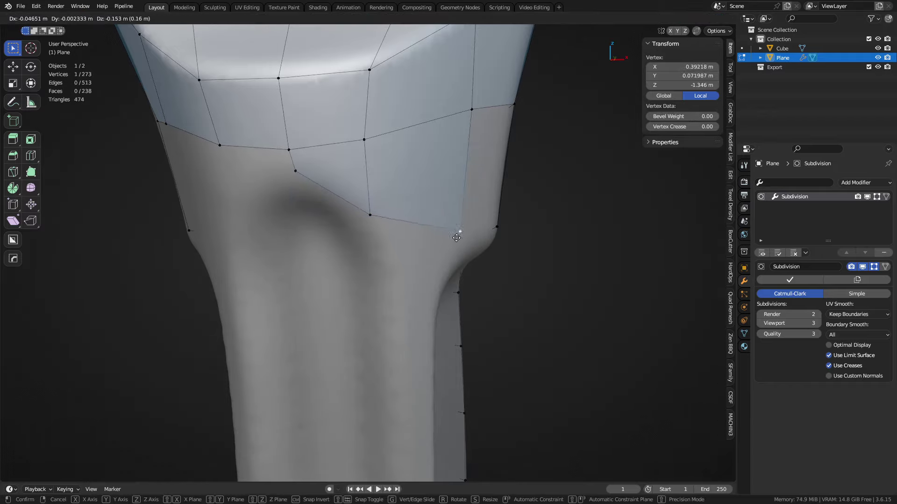
left_click(456, 250)
middle_click_drag(456, 251, 380, 255)
key("g")
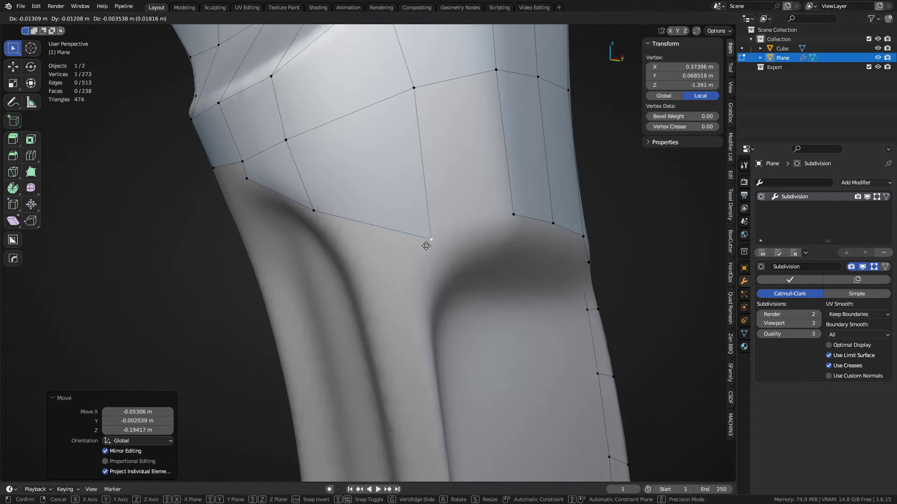
left_click(444, 246)
- Fill the gap to the neighbouring side faces and extrude the lower edge down onto the ridge between the recesses, narrowed to fit
key("2")
left_click(444, 86)
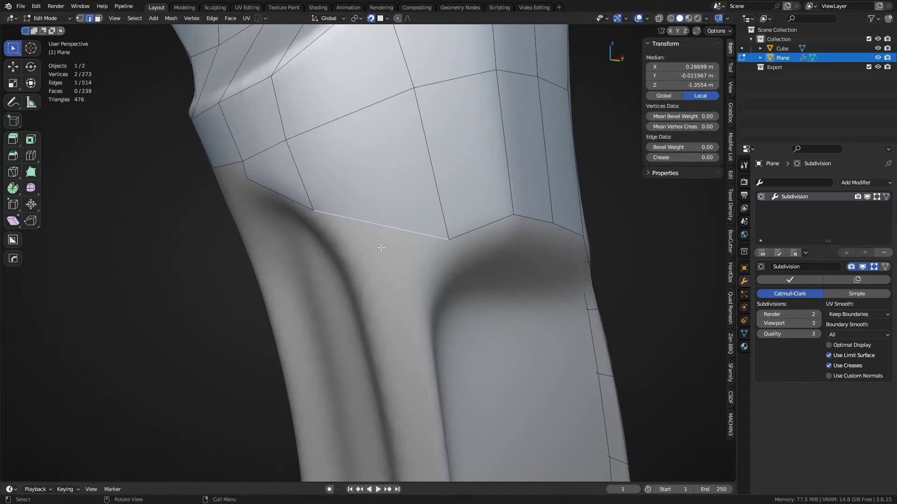
middle_click_drag(402, 246, 417, 234)
key("e")
left_click(411, 266)
key("s")
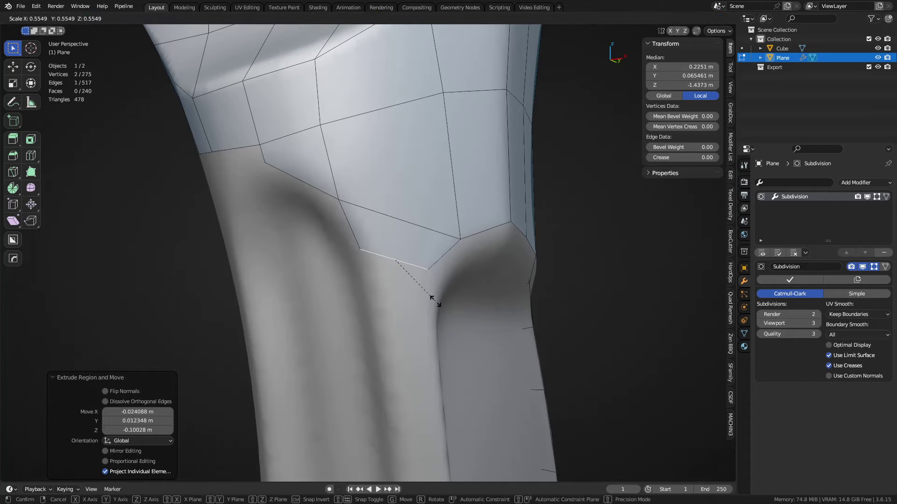
left_click(434, 301)
key("g")
left_click(443, 316)
key("s")
left_click(432, 311)
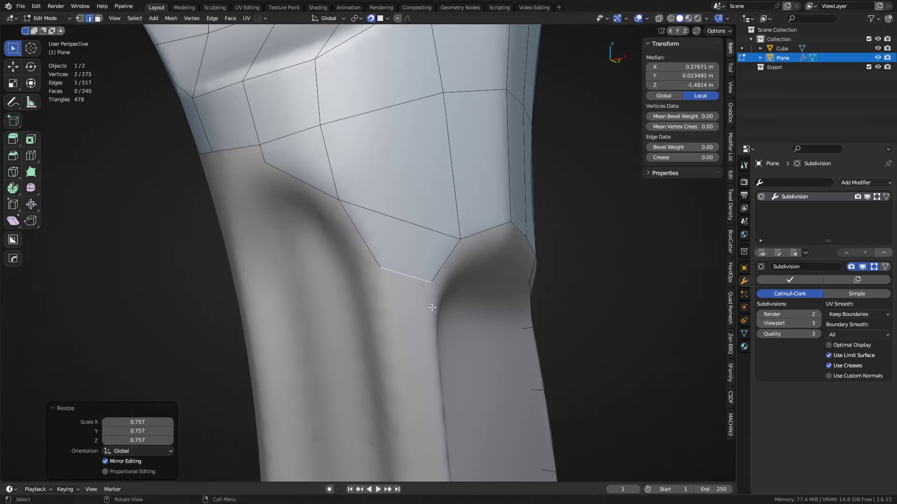
key("g")
left_click(430, 321)
- Extrude the edge down the ridge in two segments, scaling each new end to the ridge's width
scroll(430, 343, "down", 1)
middle_click_drag(430, 356, 406, 114, "shift")
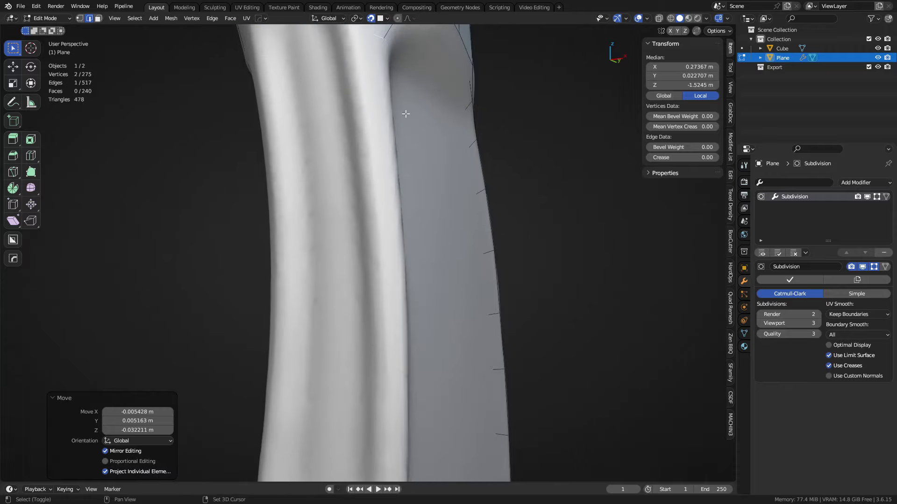
middle_click_drag(421, 182, 430, 230)
middle_click_drag(352, 179, 352, 187)
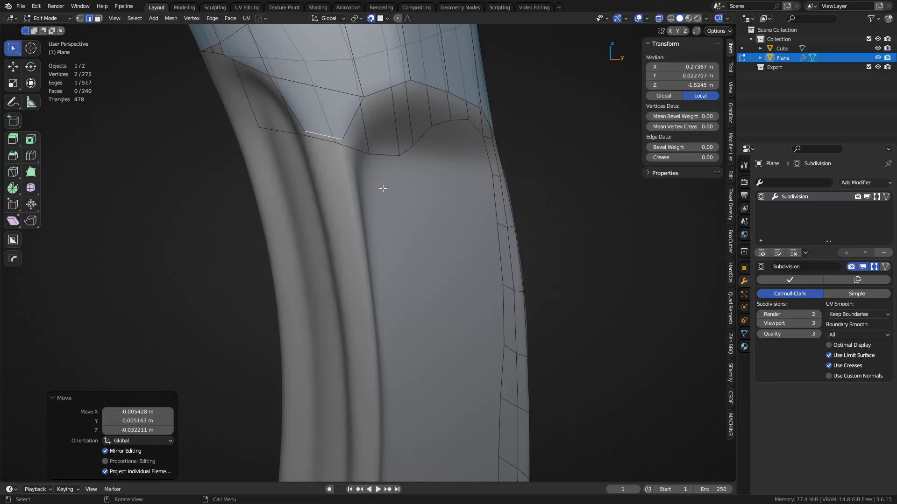
key("e")
left_click(395, 240)
key("s")
left_click(391, 239)
key("g")
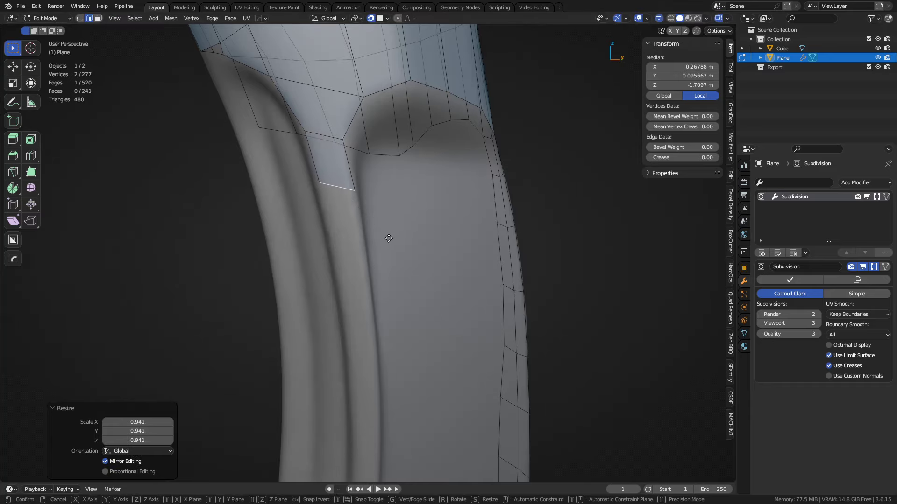
left_click(389, 238)
middle_click_drag(387, 241, 388, 215)
key("e")
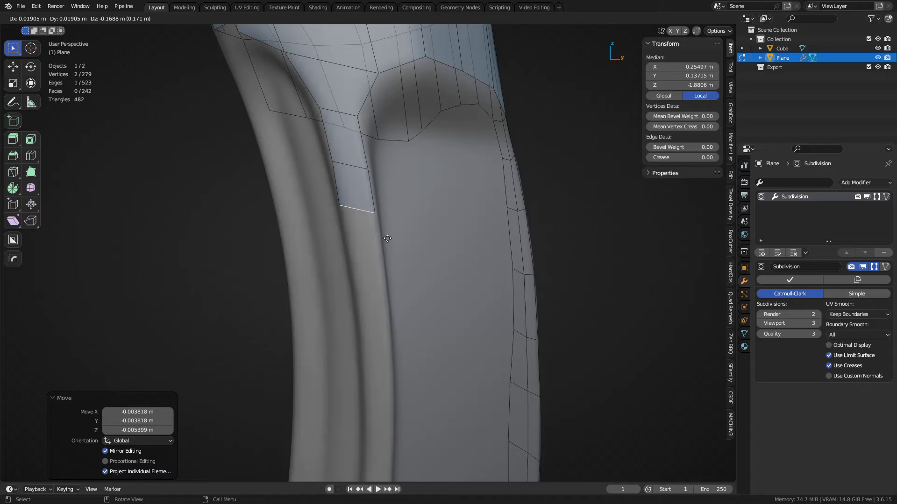
left_click(395, 269)
key("s")
left_click(397, 275)
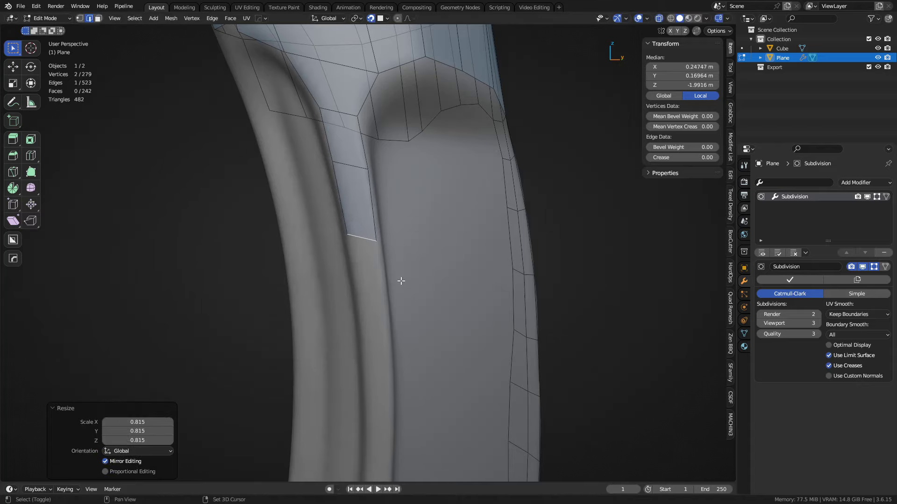
- Extrude two more segments down the ridge, shifting the first one's end lower and narrowing it slightly
middle_click_drag(399, 281, 405, 239, "shift")
key("e")
left_click(411, 300)
key("g")
left_click(425, 320)
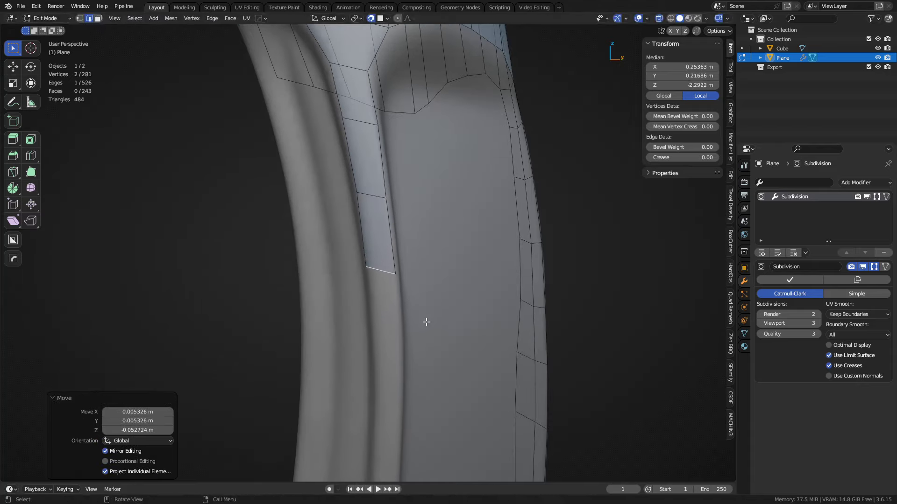
key("s")
left_click(419, 315)
middle_click_drag(422, 311, 425, 241, "shift")
key("e")
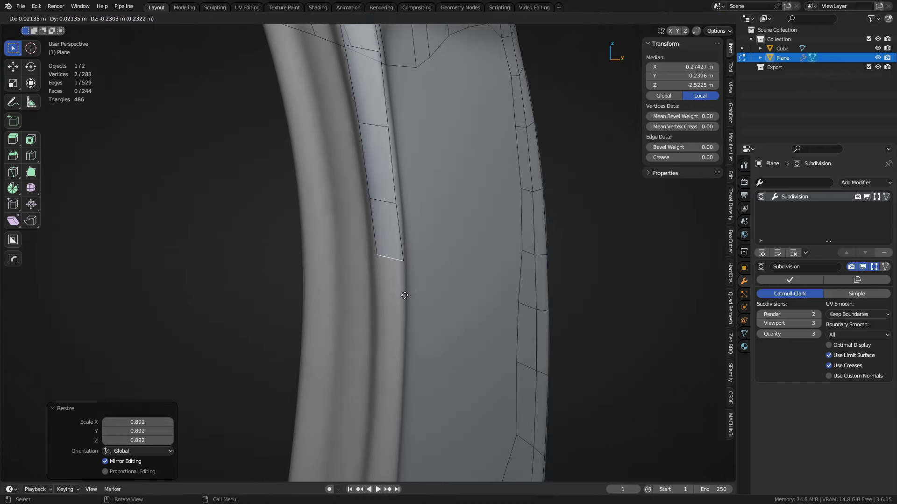
left_click(404, 310)
- Continue the narrow ridge strip with three more extruded segments, scaling the first one's end slightly narrower
middle_click_drag(413, 307, 422, 262, "shift")
key("e")
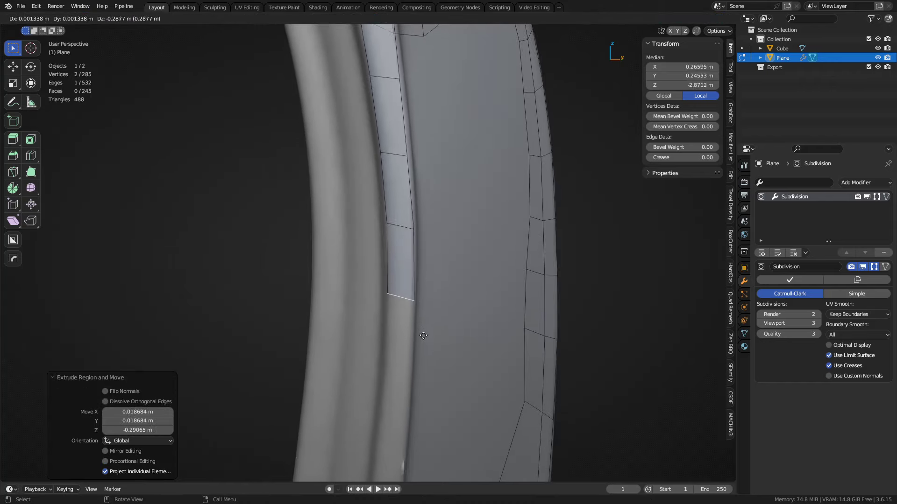
left_click(423, 335)
key("s")
left_click(425, 330)
middle_click_drag(424, 330, 445, 280)
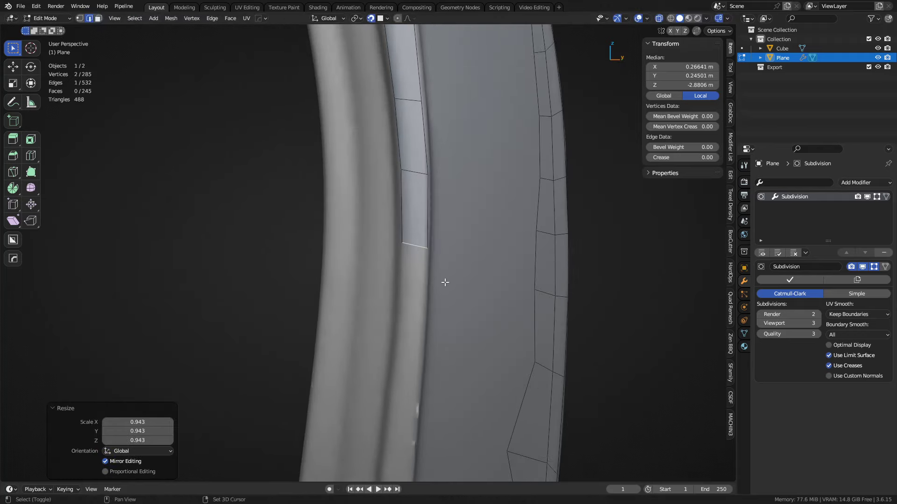
key("e")
left_click(442, 362)
middle_click_drag(442, 362, 452, 264)
key("e")
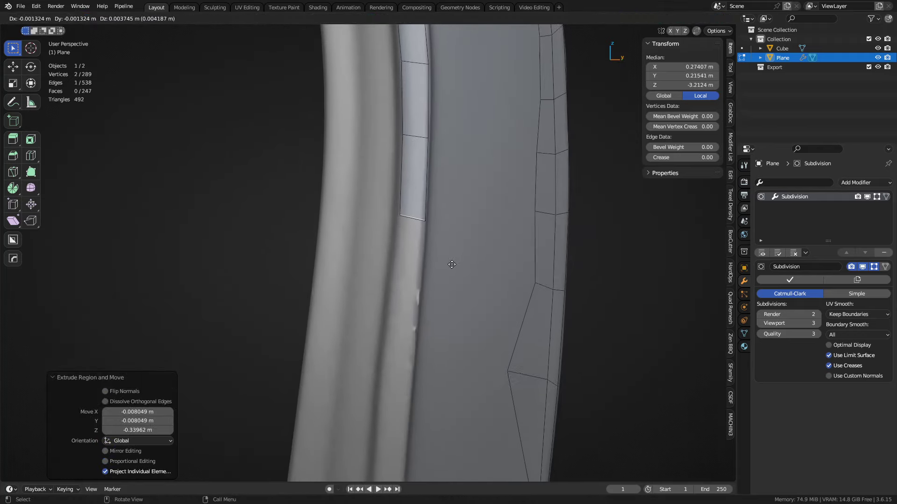
left_click(439, 395)
- Extrude the final two long segments of the ridge strip down to just above the lower boss
middle_click_drag(440, 396, 461, 290)
key("e")
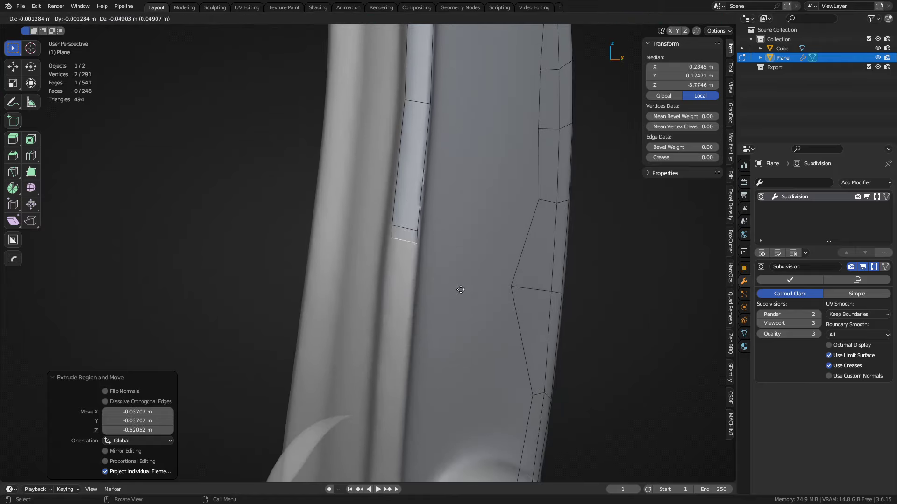
left_click(447, 416)
middle_click_drag(445, 452, 458, 198)
key("e")
left_click(460, 203)
key("e")
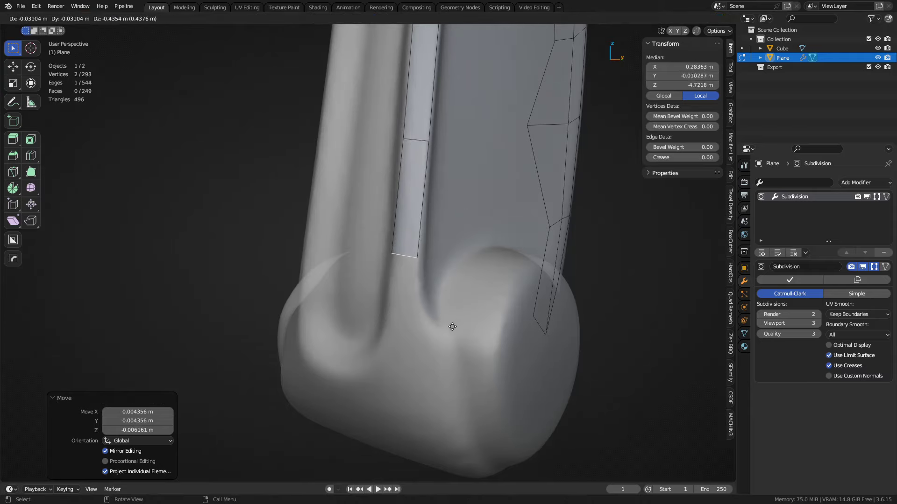
left_click(452, 360)
- Select the run of edges along the strip's front-recess side and straighten it with Align
middle_click_drag(452, 361, 415, 162)
left_click(416, 195)
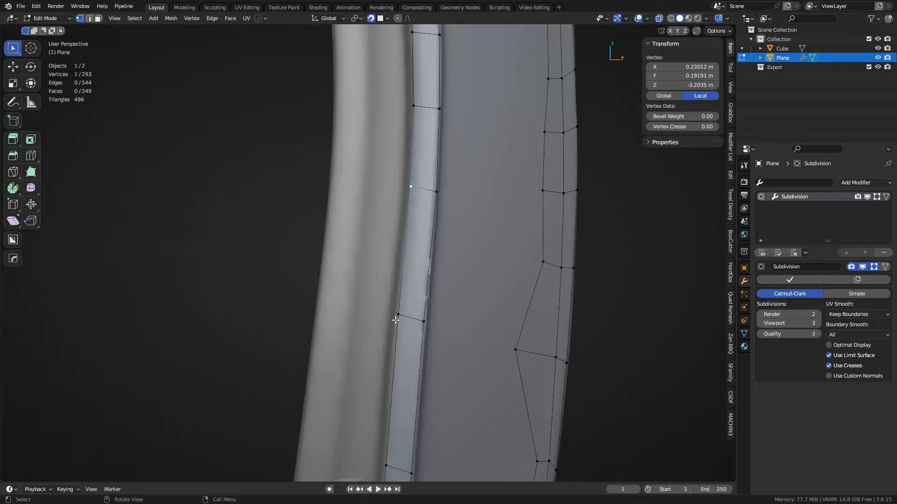
middle_click_drag(404, 302, 483, 344)
key("alt+z")
key("2")
left_click(415, 352)
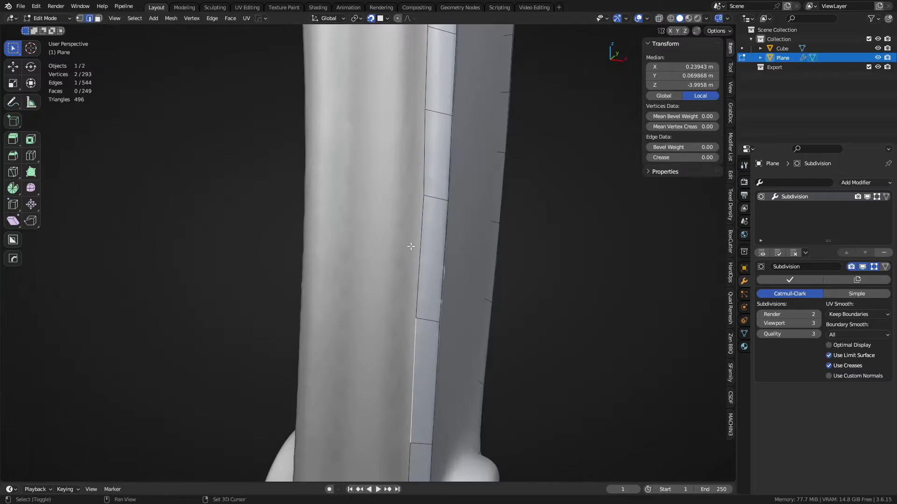
left_click(427, 81, "ctrl")
key("alt+a")
left_click(404, 258)
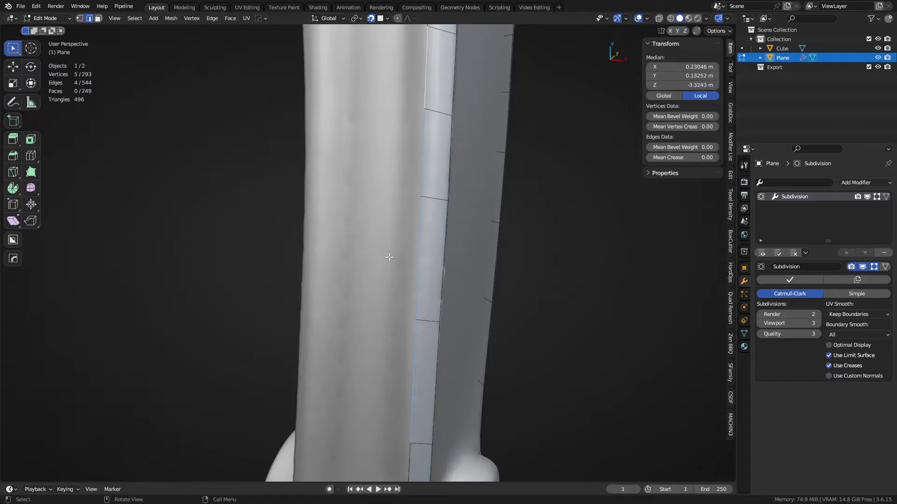
middle_click_drag(403, 259, 478, 229)
key("alt+a")
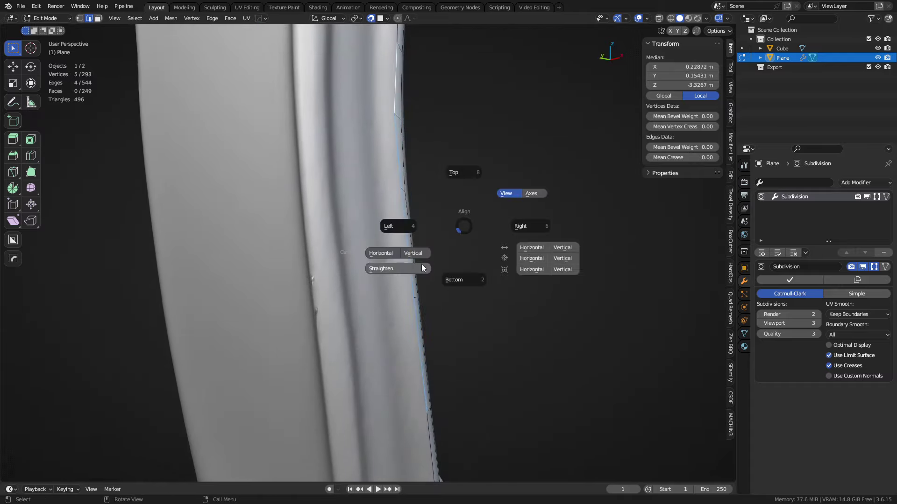
left_click(421, 264)
- Move the recess-side vertex halfway along the ridge strip slightly down the surface
middle_click_drag(476, 341, 408, 271)
left_click(394, 227)
key("g")
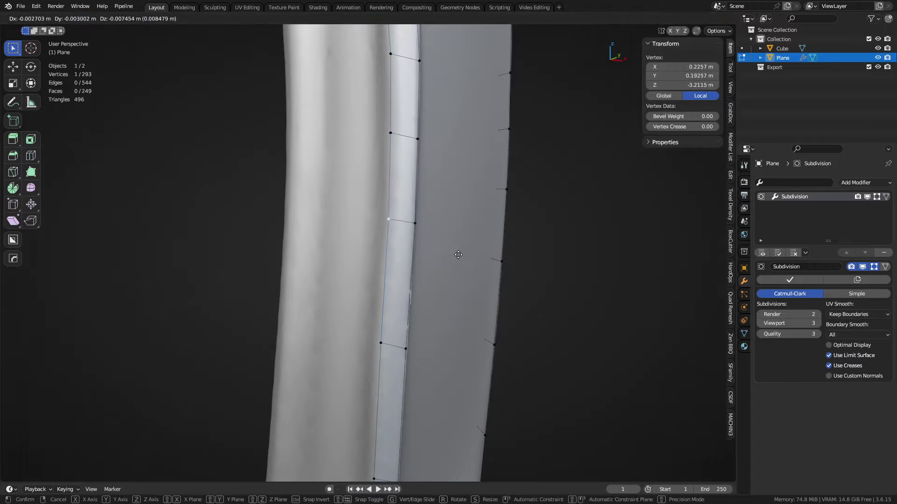
left_click(455, 269)
middle_click_drag(444, 208, 440, 284, "shift")
left_click(392, 207)
- Extrude the strip's bottom edge toward the lower boss and spread its corners to the boss and the recess rim
middle_click_drag(441, 156, 331, 243, "shift")
scroll(435, 275, "down", 2)
scroll(447, 235, "up", 1)
middle_click_drag(447, 235, 415, 226)
scroll(444, 313, "up", 3)
scroll(441, 320, "up", 2)
key("2")
left_click(407, 186)
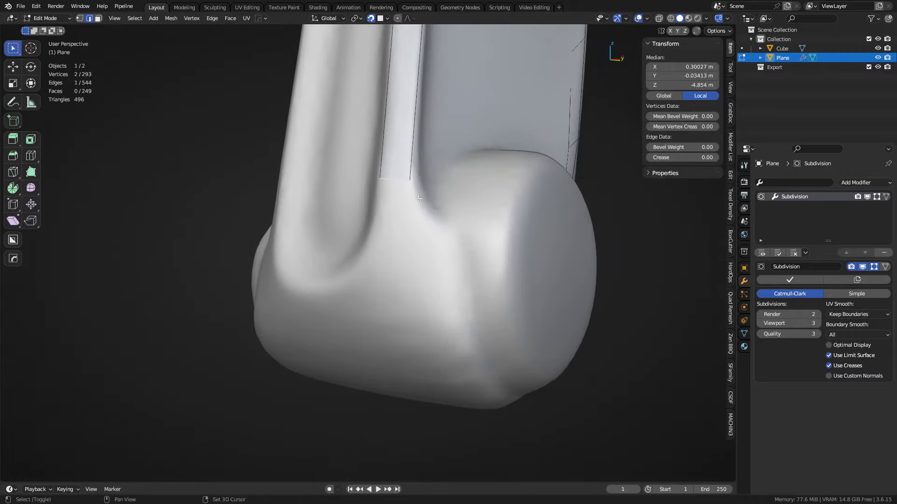
key("e")
left_click(413, 230)
key("1")
left_click(422, 224)
key("g")
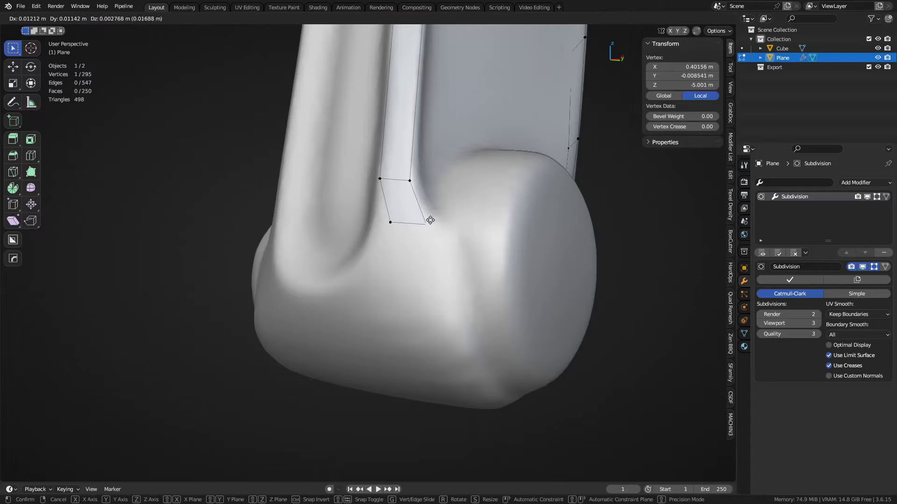
left_click(440, 222)
left_click(397, 223)
key("g")
left_click(381, 232)
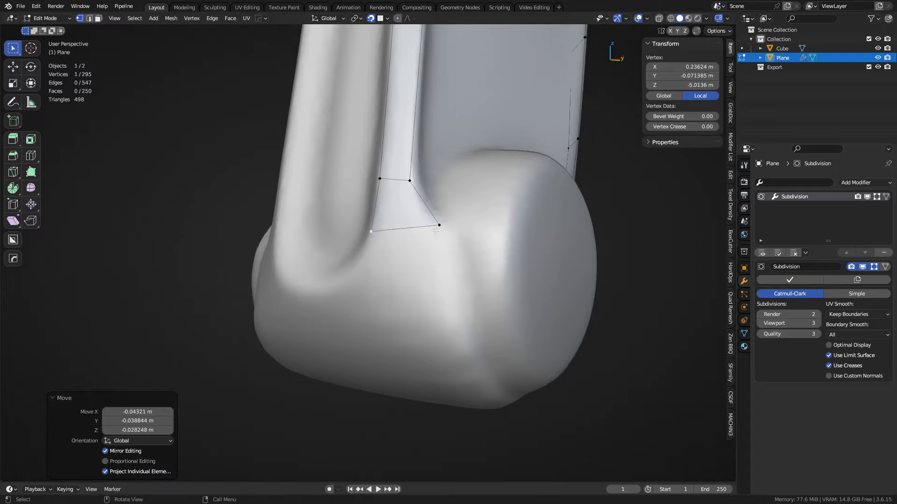
- Extrude another face down over the boss, moving its outer corner lower and its inner corner around the recess's rounded end
left_click(438, 226, "shift")
key("e")
left_click(404, 287)
left_click(428, 284)
key("g")
left_click(439, 297)
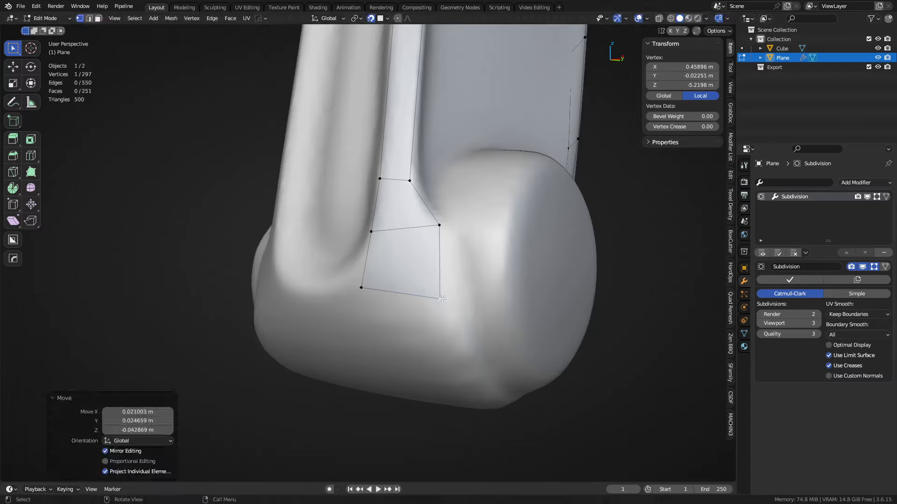
left_click(360, 288)
key("g")
left_click(400, 301)
- Extrude the end edge toward the centreline below the recess and place its two vertices one above the other
middle_click_drag(401, 301, 520, 295)
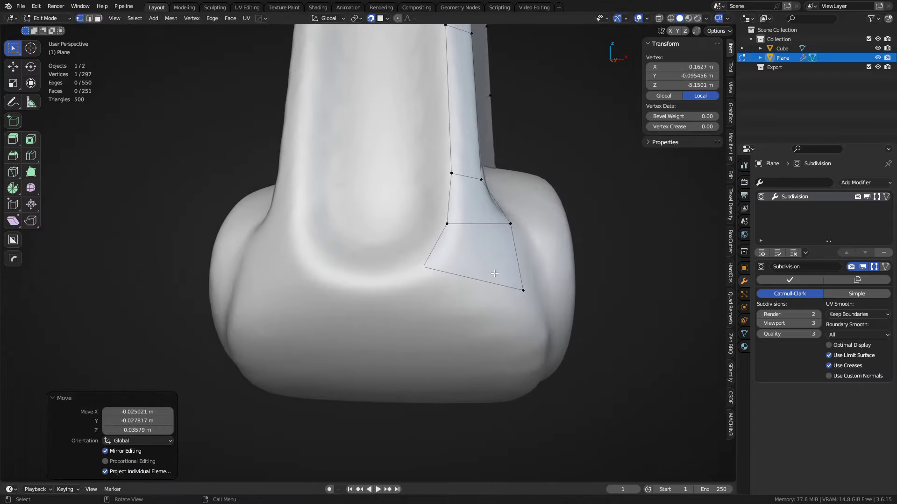
left_click(522, 290, "shift")
key("e")
left_click(420, 313)
left_click(372, 300)
key("g")
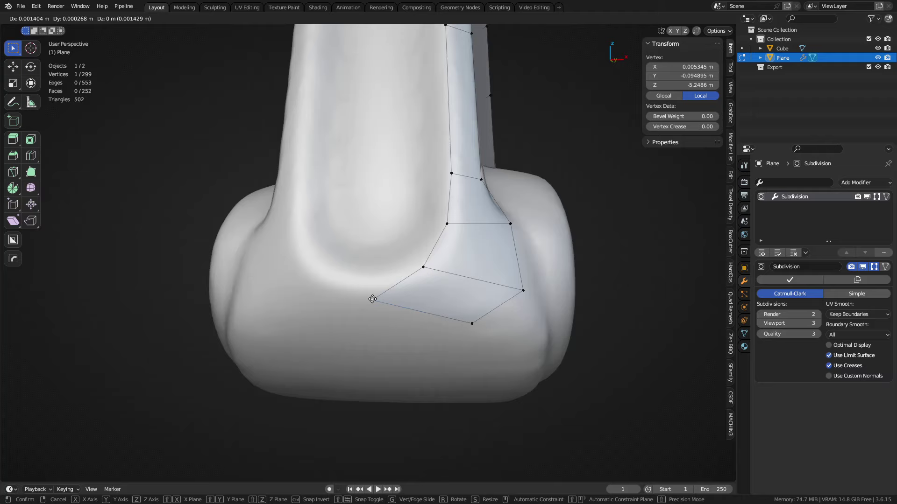
left_click(356, 281)
left_click(472, 323)
key("g")
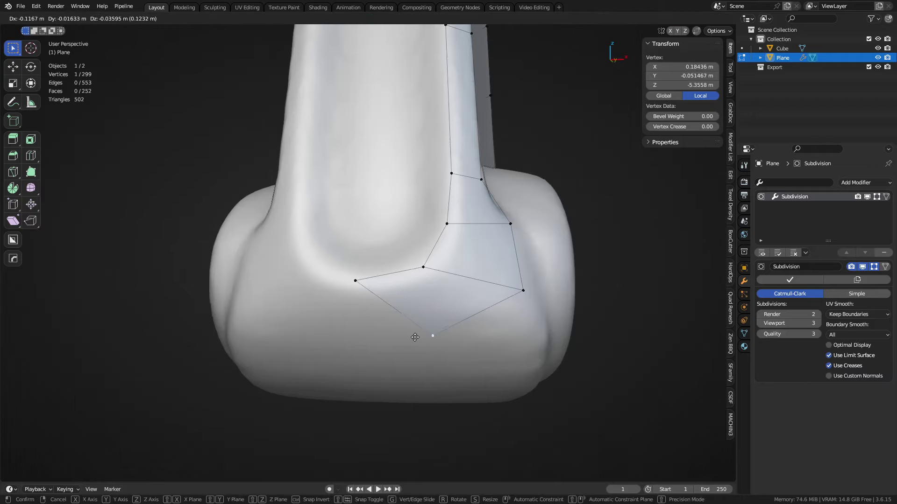
left_click(345, 352)
- Move the strip's outer corner vertex inward below the recess and raise the lower centre vertex toward the rim
left_click(523, 293)
key("g")
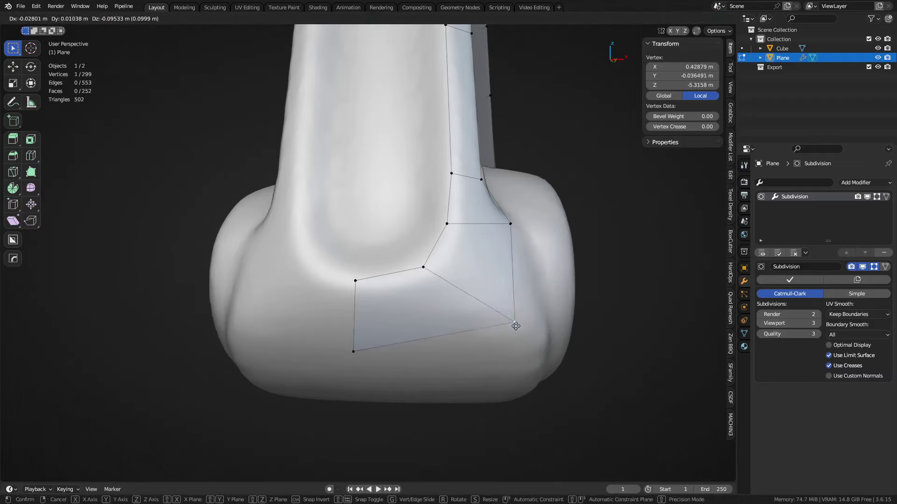
left_click(468, 317)
left_click(354, 351)
key("g")
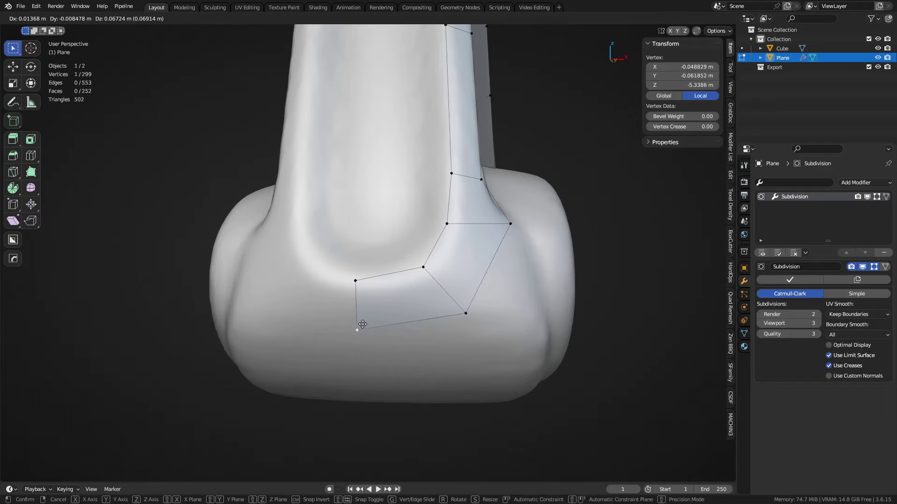
left_click(357, 329)
left_click(469, 316)
key("g")
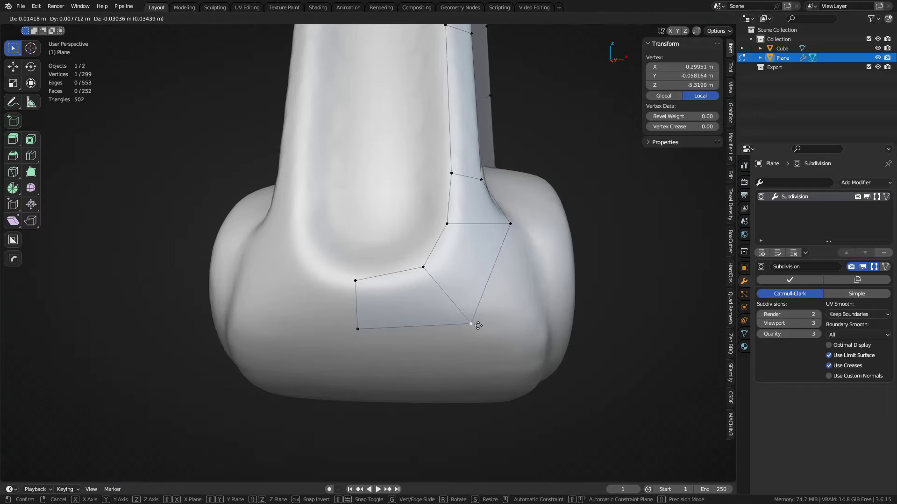
left_click(478, 325)
- Raise the lower centre vertex and the outer corner vertex closer to the recess rim to narrow the strip
left_click(381, 322)
key("g")
left_click(380, 310)
left_click(468, 324)
key("g")
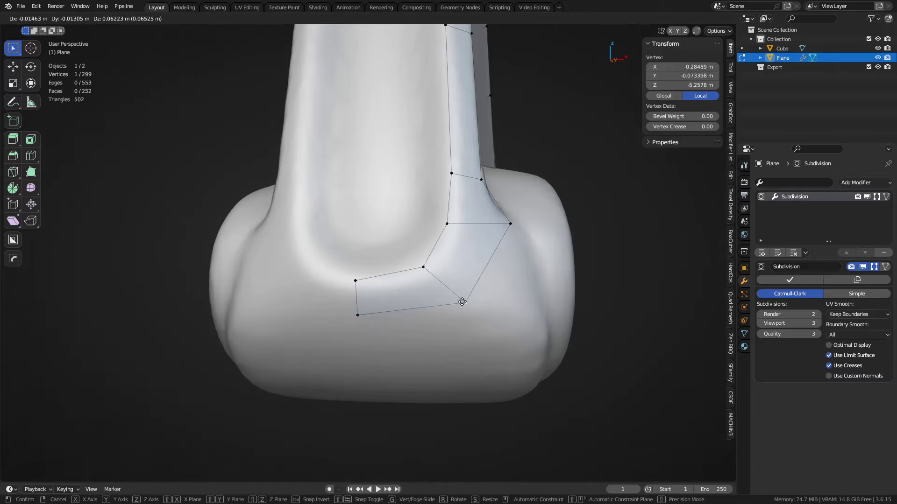
left_click(456, 298)
middle_click_drag(456, 299, 484, 238)
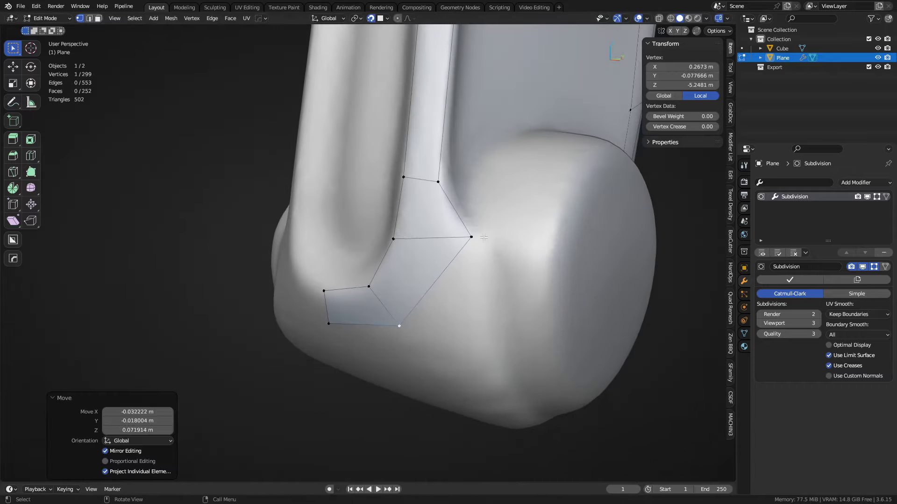
- Move the strip's outer corner vertex inward and slightly up at the junction between the ridge and the boss
left_click(473, 237)
key("g")
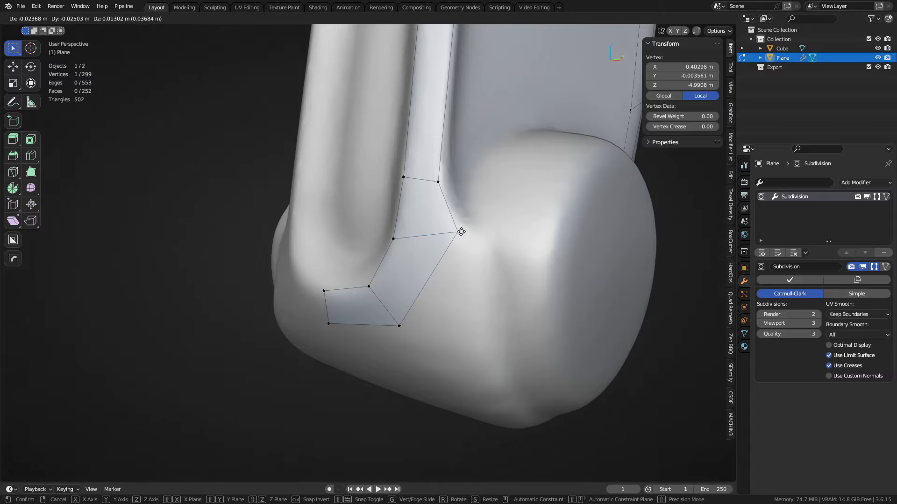
left_click(459, 229)
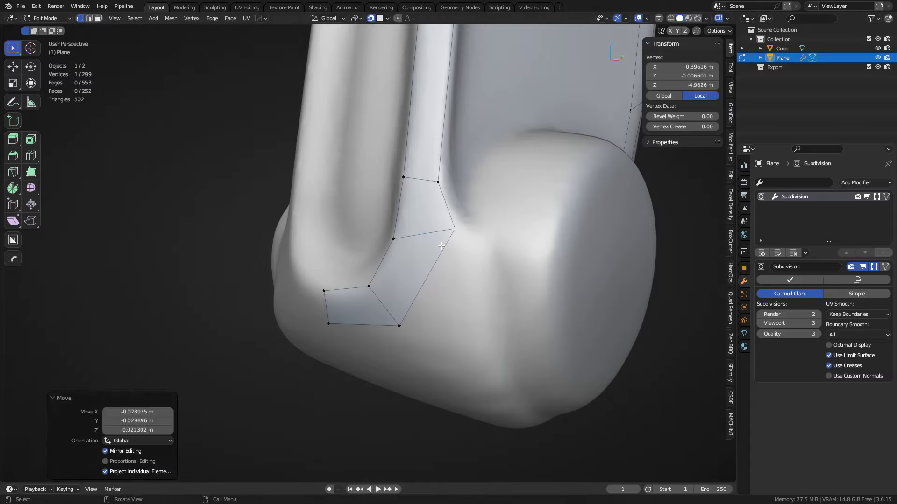
middle_click_drag(458, 229, 443, 219)
key("alt+a")
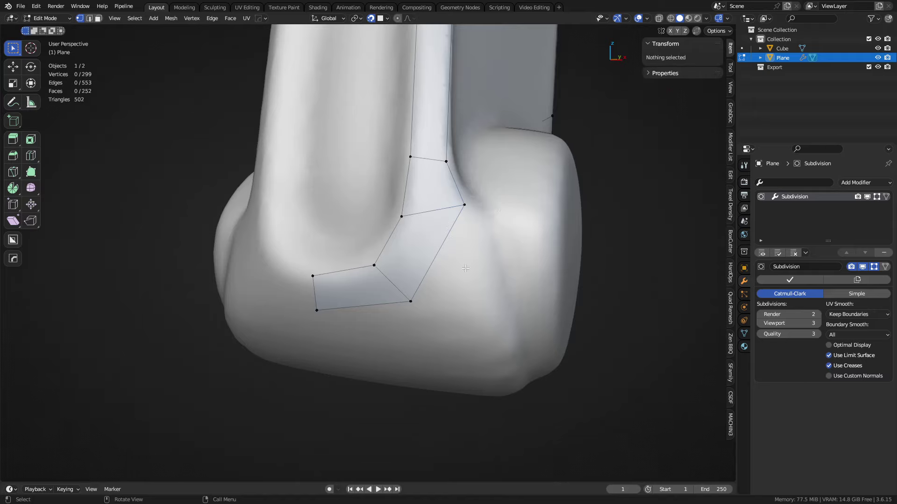
- Extrude two vertices down beside the boss from the strip's outer corner and fill a quad against the strip's diagonal outer edge
middle_click_drag(466, 268, 397, 276)
left_click(452, 209)
key("e")
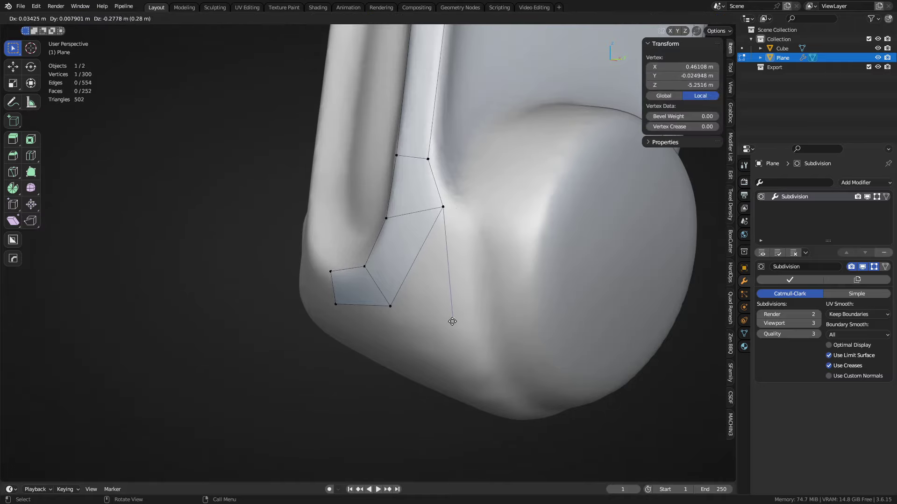
left_click(460, 309)
middle_click_drag(460, 309, 534, 271)
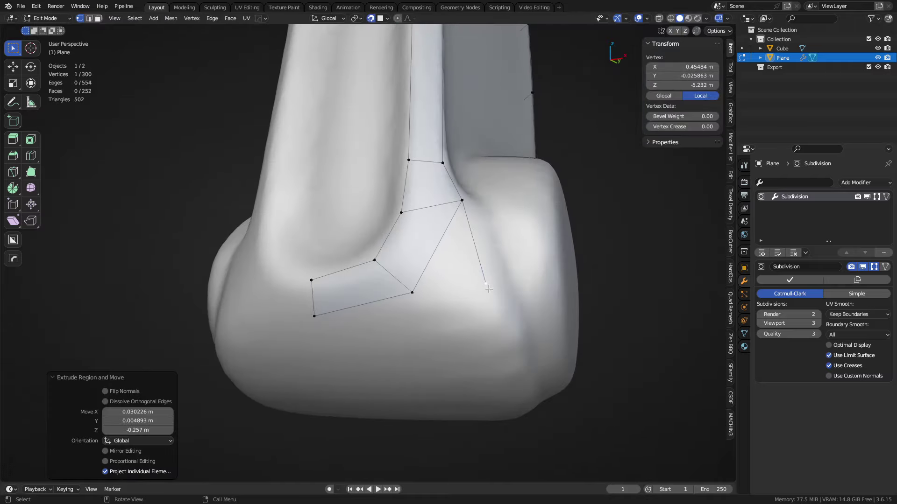
key("e")
left_click(492, 332)
key("2")
left_click(490, 309)
left_click(430, 254, "shift")
key("f")
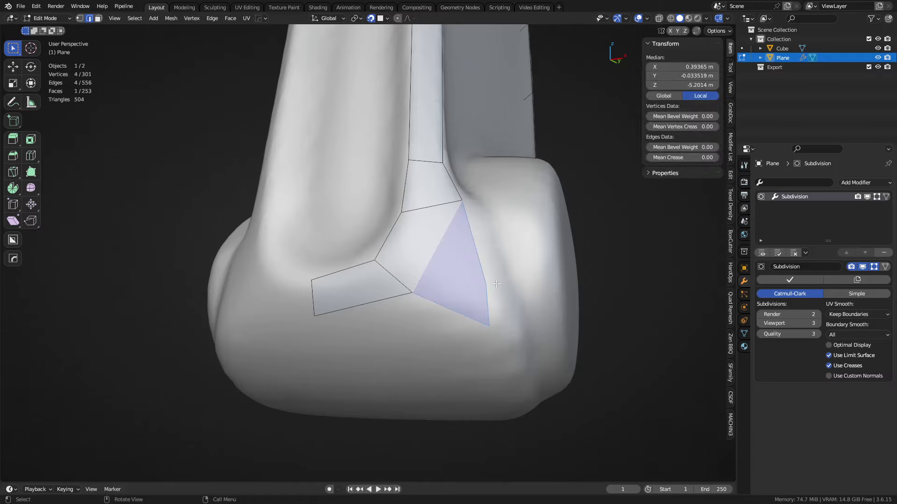
- Raise the new quad's middle outer vertex and nudge its lower outer corner to follow the groove beside the boss
left_click(488, 286)
key("g")
left_click(478, 263)
middle_click_drag(478, 263, 525, 273)
left_click(460, 332)
key("g")
left_click(465, 328)
left_click(460, 265)
key("g")
left_click(467, 258)
- Extrude the new quad's two lower vertices downward and fill a quad between them
left_click(534, 257)
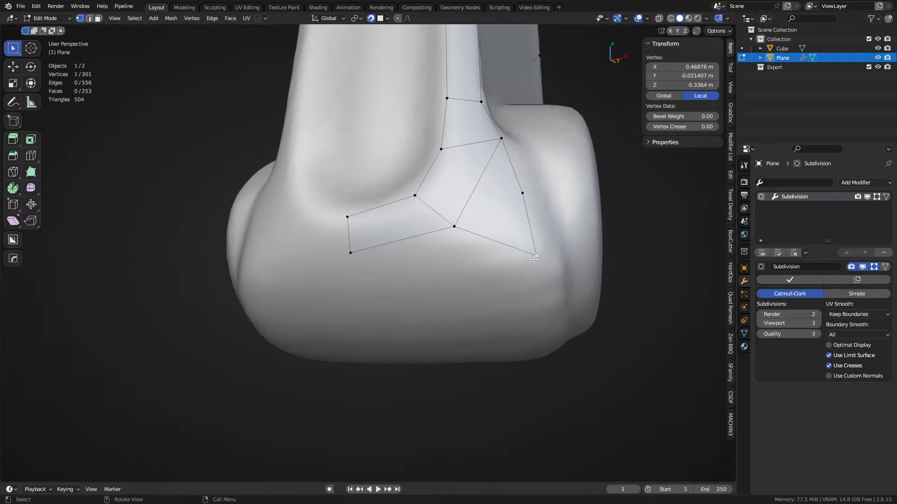
key("e")
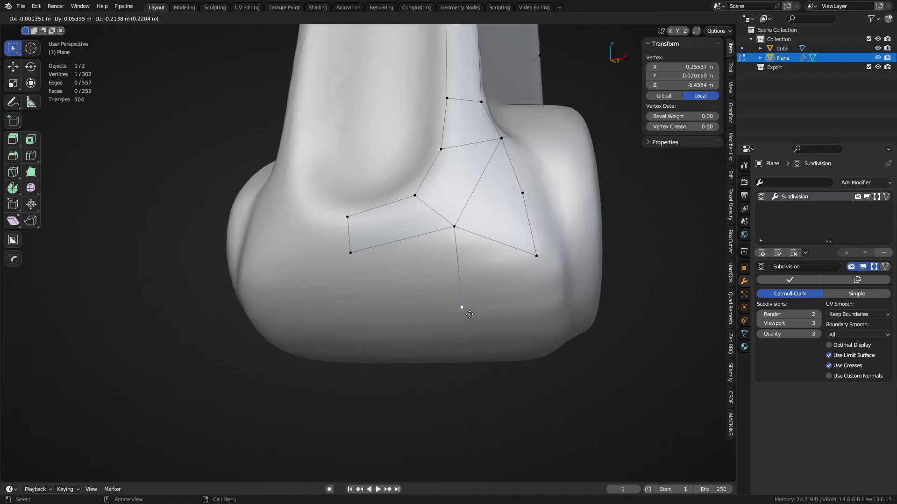
left_click(470, 314)
left_click(536, 256)
key("e")
left_click(549, 320)
left_click(462, 308, "shift")
key("f")
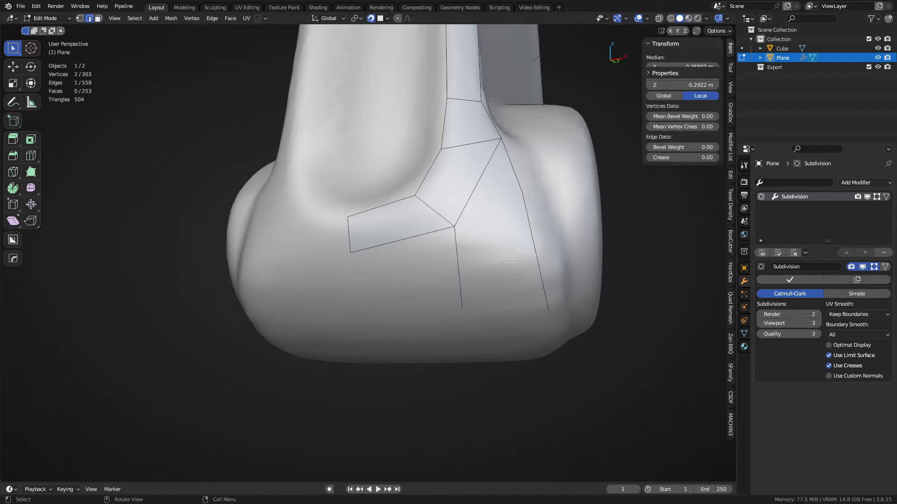
- Extrude the lower inner vertex to the centreline and fill a quad up to the strip below the recess
left_click(462, 308)
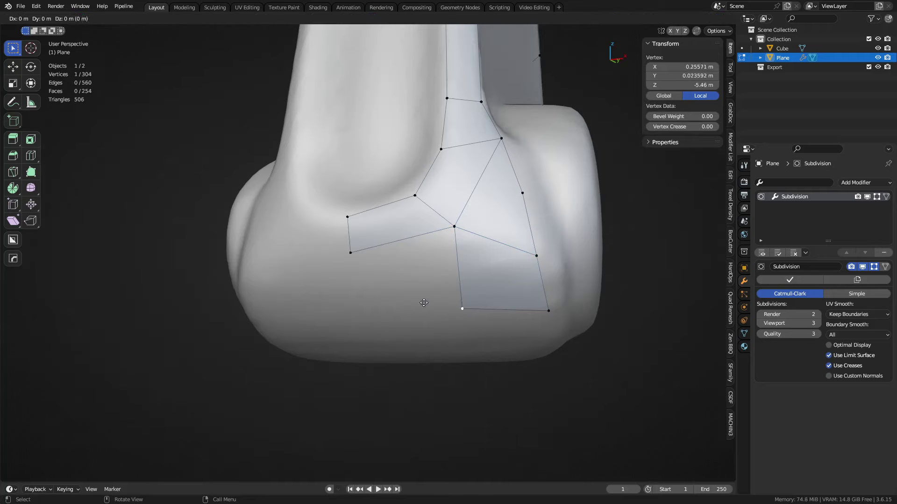
key("e")
left_click(350, 306)
key("2")
left_click(458, 266, "shift")
left_click(415, 244, "shift")
key("f")
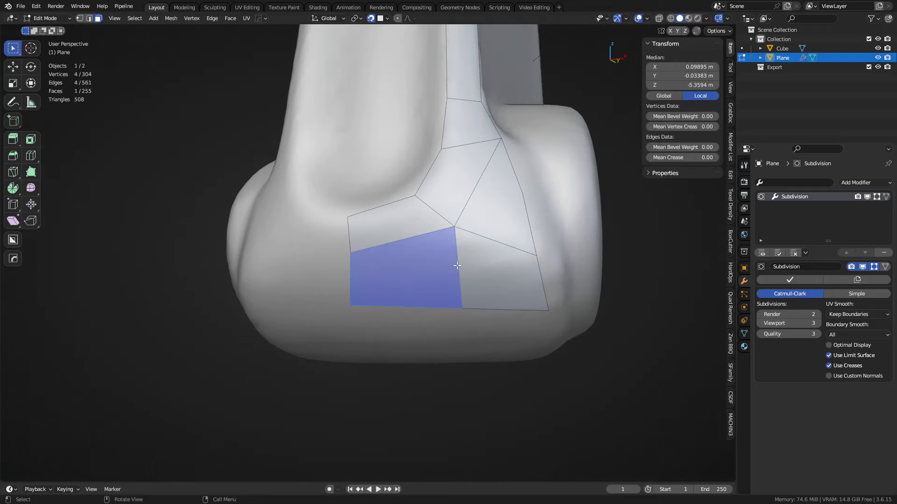
- Examine the face loops where the strip branches between the recess end and the boss
key("3")
left_click(458, 266, "shift")
key("a")
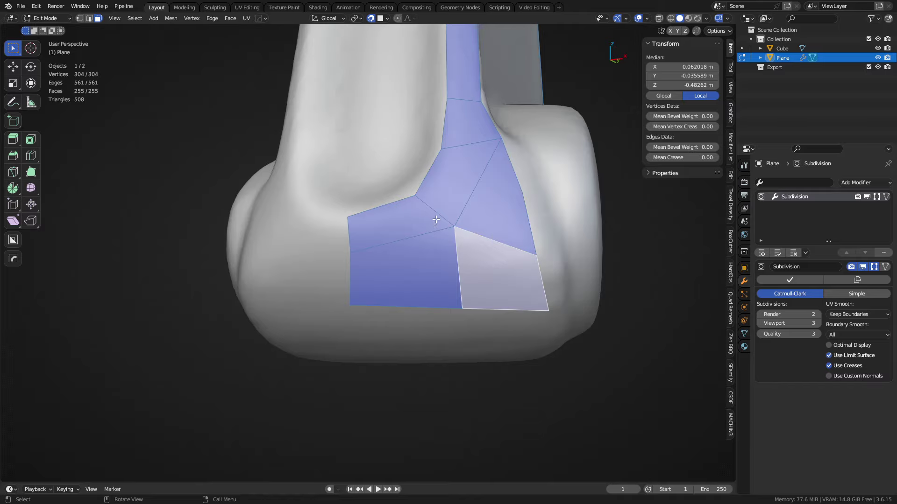
key("alt+a")
left_click(436, 214, "alt")
left_click(492, 241, "alt")
middle_click_drag(541, 242, 461, 263)
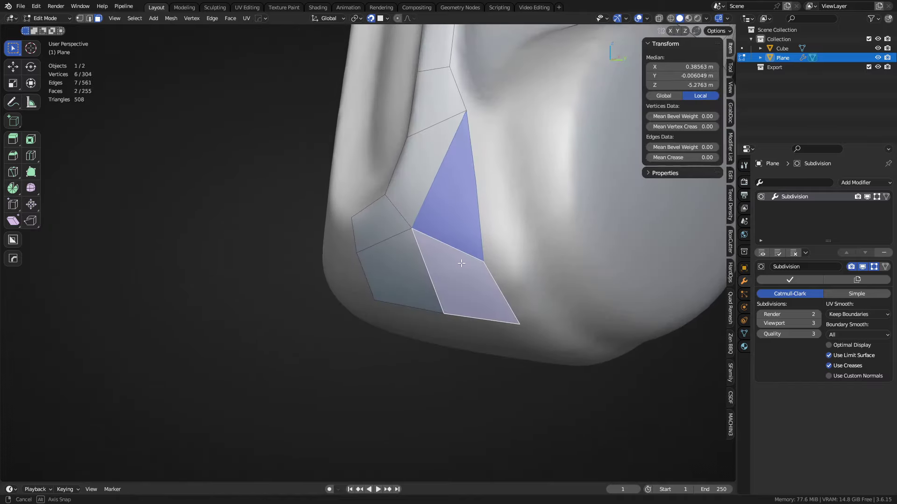
middle_click_drag(483, 221, 460, 299, "shift")
middle_click_drag(460, 299, 454, 330)
- Nudge the junction's outer corner vertex toward the boss groove and raise the lower outer vertex slightly
key("1")
left_click(447, 210)
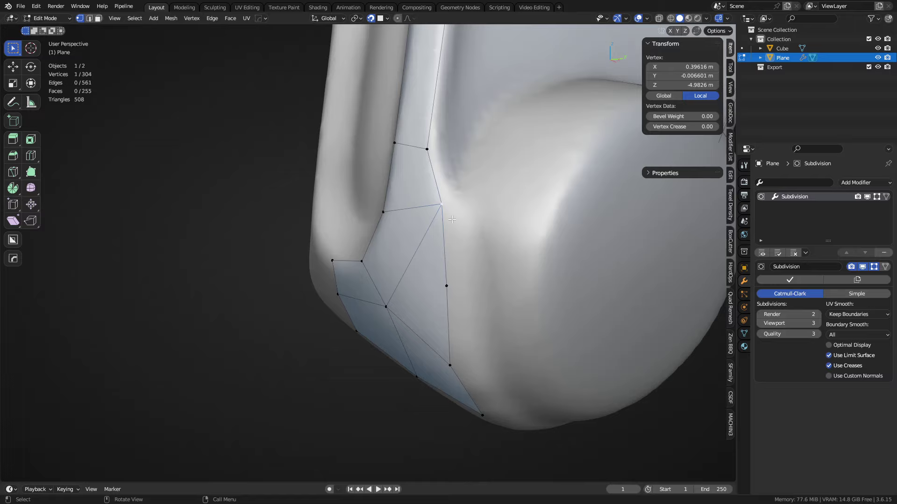
key("g")
left_click(451, 218)
middle_click_drag(451, 218, 420, 226)
key("g")
left_click(487, 278)
- Duplicate the vertex onto the boss to place three points along the upper rim of its end face
scroll(421, 226, "down", 4)
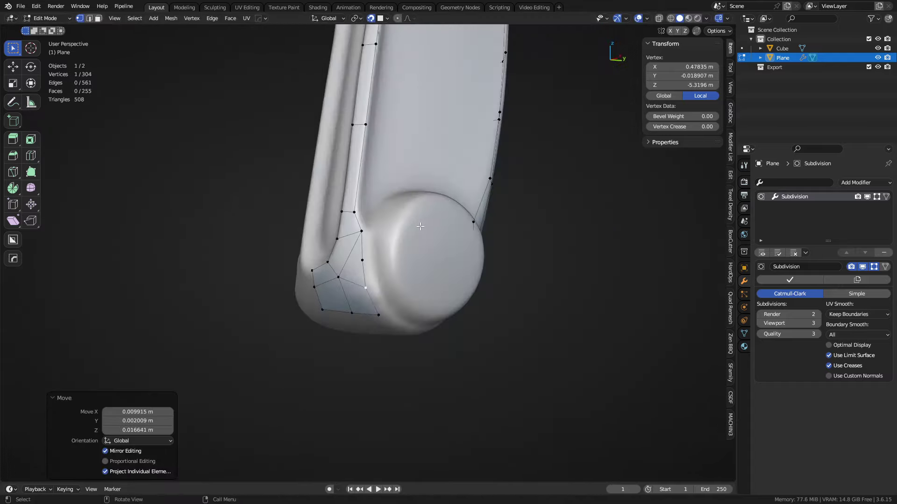
middle_click_drag(478, 122, 359, 127, "shift")
scroll(467, 273, "down", 3)
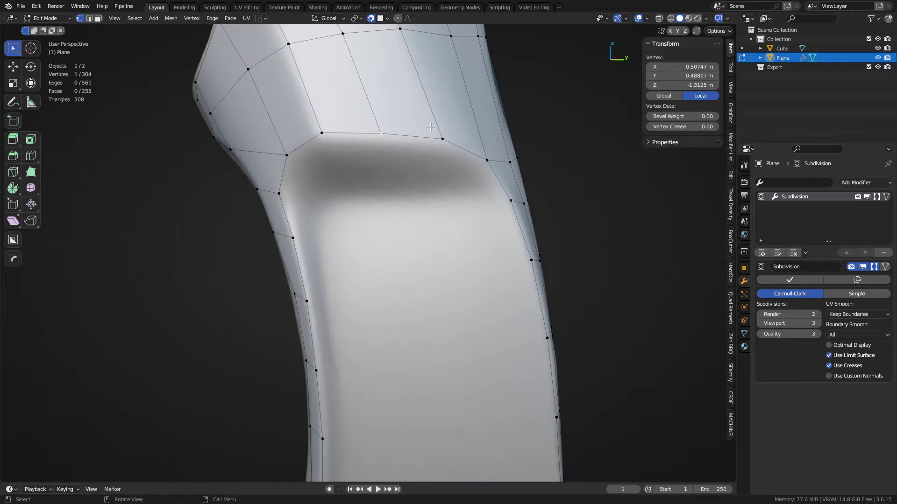
middle_click_drag(485, 333, 431, 325)
middle_click_drag(395, 357, 447, 357)
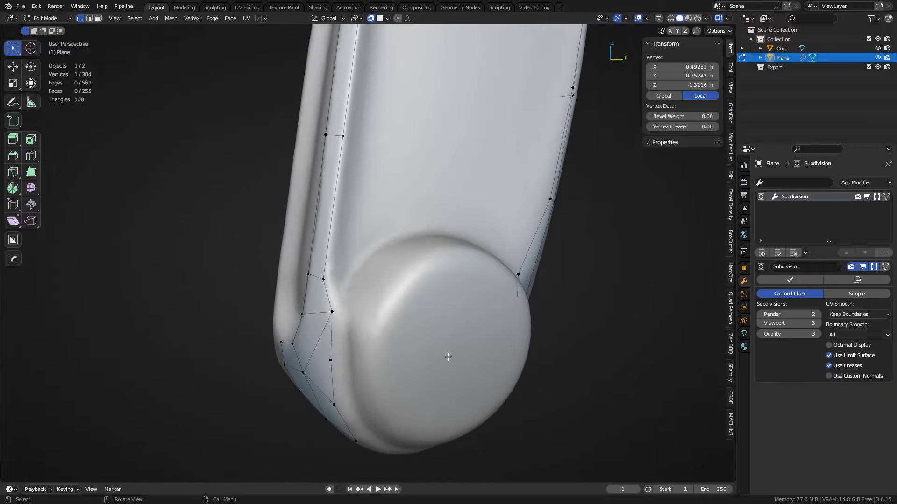
middle_click_drag(351, 313, 388, 294)
key("shift+d")
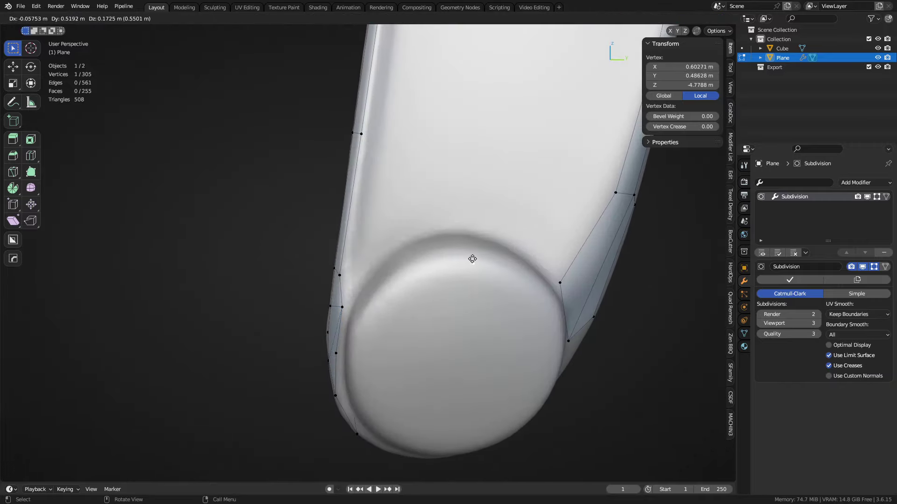
left_click(472, 258)
key("shift+d")
left_click(363, 280)
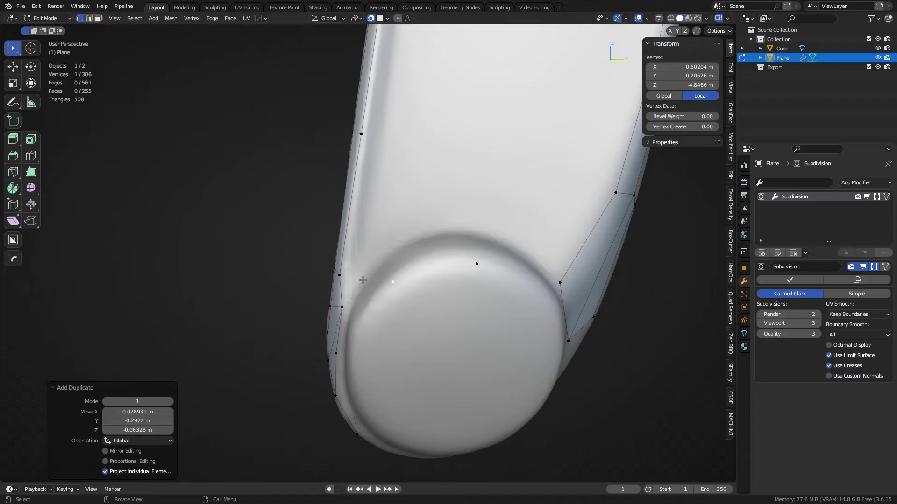
key("shift+d")
left_click(566, 298)
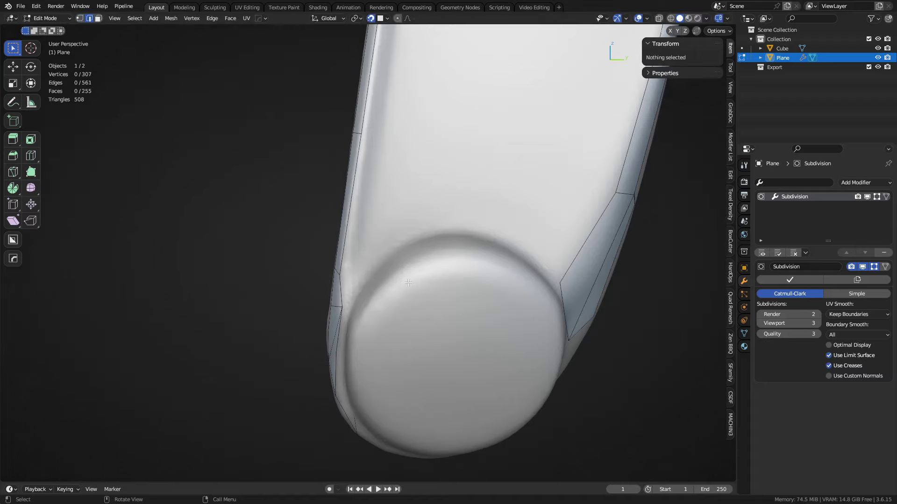
left_click(393, 281)
key("f")
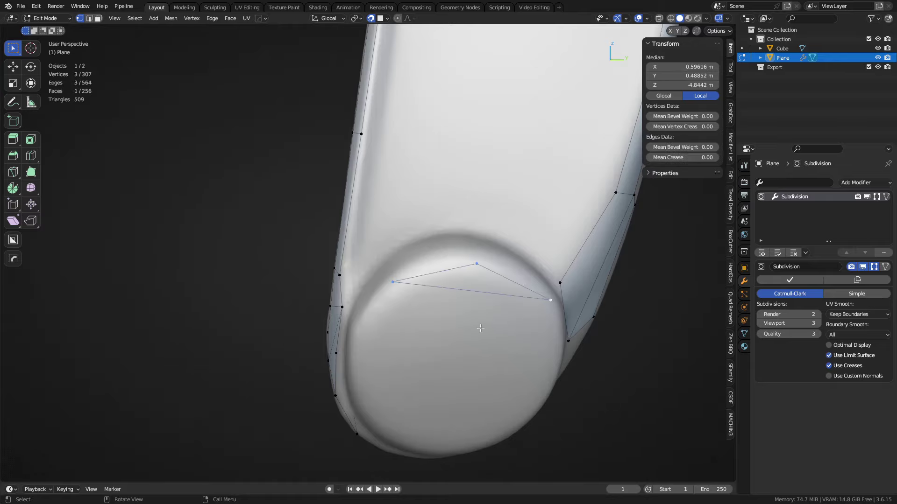
key("ctrl+z")
- Connect the three upper rim points with two edges in sequence along the boss
left_click(476, 263, "shift")
key("f")
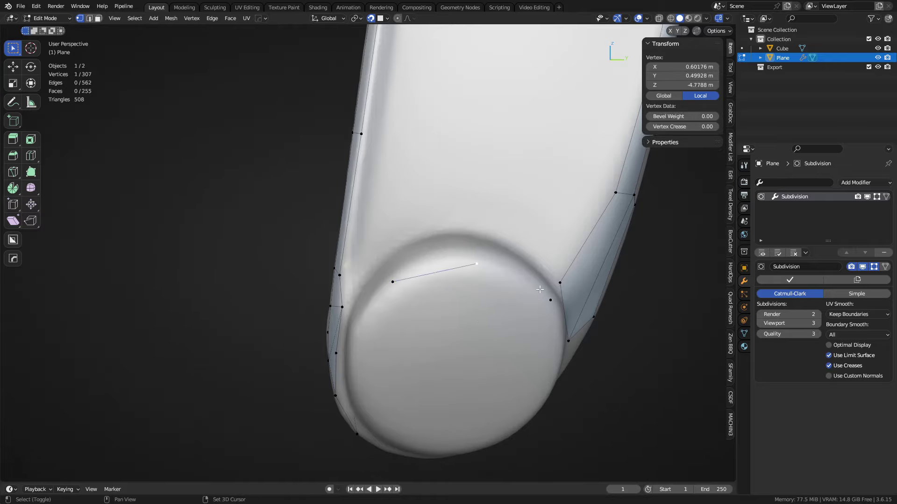
middle_click_drag(472, 262, 494, 350)
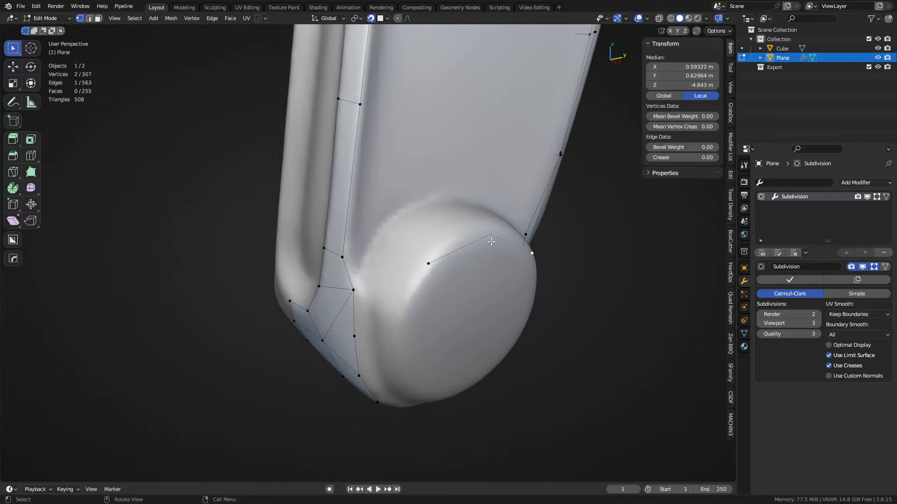
- Adjust the three connected vertices to follow the upper rim of the boss's end face
left_click(492, 242)
middle_click_drag(492, 243, 453, 296)
key("g")
left_click(498, 280)
left_click(571, 307)
key("g")
left_click(569, 306)
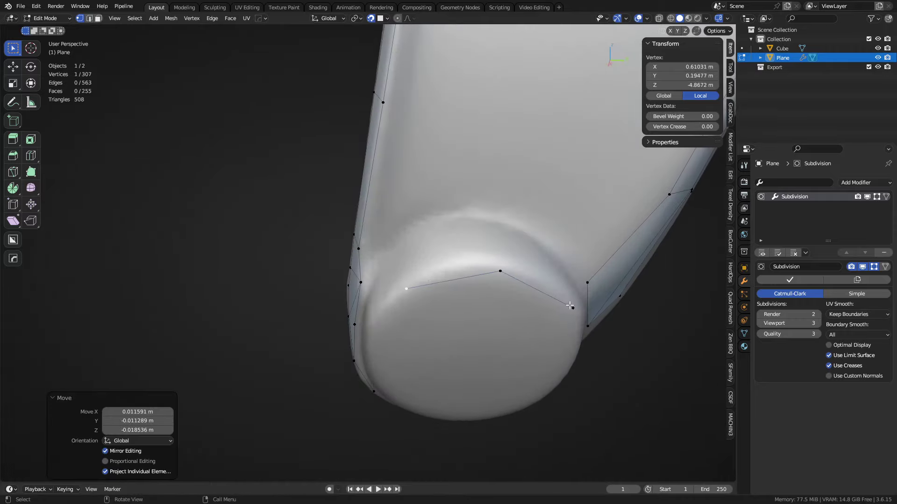
key("g")
left_click(567, 307)
- Extrude the junction's outer corner vertex across the groove to the boss rim in two segments
middle_click_drag(454, 334, 517, 272)
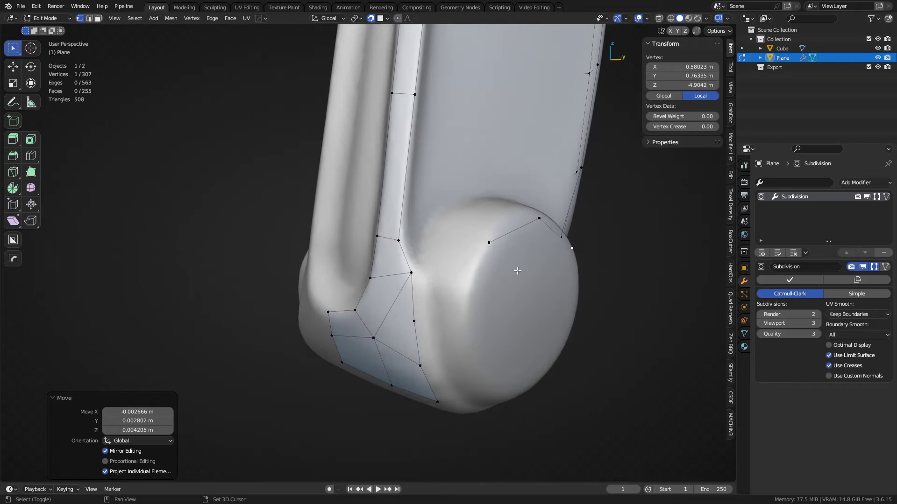
scroll(517, 272, "up", 1)
key("2")
left_click(430, 302)
key("1")
left_click(420, 284)
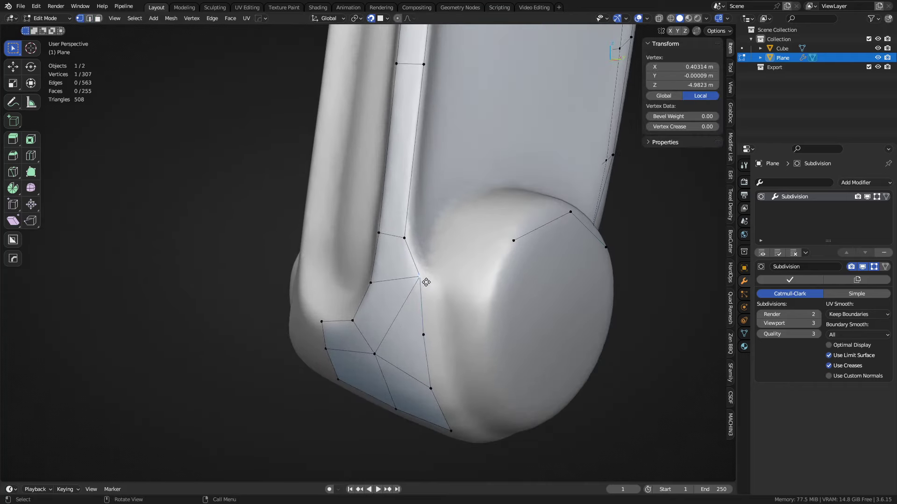
key("e")
left_click(446, 287)
key("e")
- Extrude the outer vertex just below the junction corner across the groove to the boss rim in two segments
left_click(424, 335)
key("e")
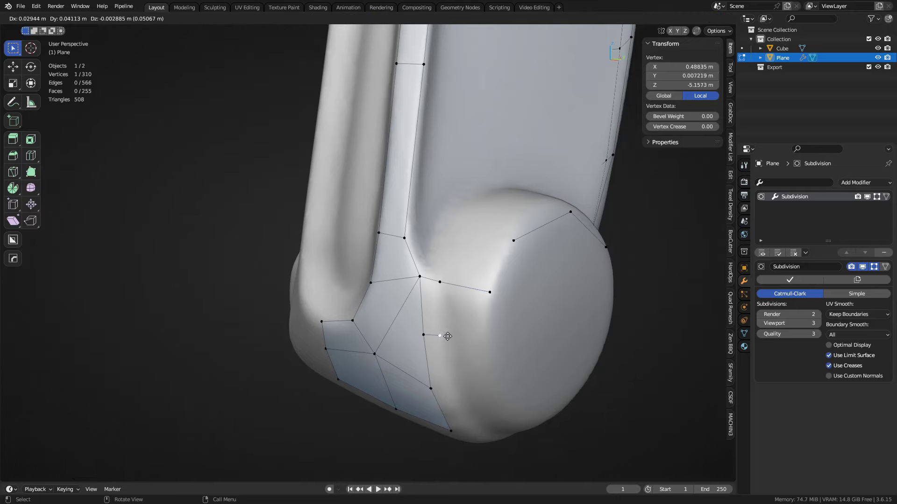
left_click(450, 336)
key("e")
left_click(487, 338)
- Fill the two quads between the two extruded edge rows running from the junction to the boss rim
key("2")
left_click(469, 336)
left_click(463, 288, "shift")
key("f")
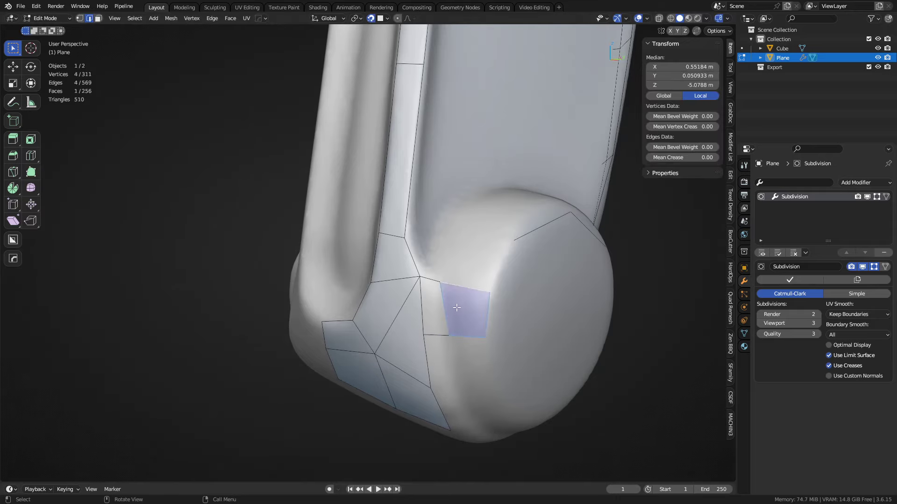
left_click(446, 310)
key("f")
- Connect the upper corner of the new rim quad to the nearest upper rim point with an edge
left_click(472, 291)
key("1")
left_click(491, 290)
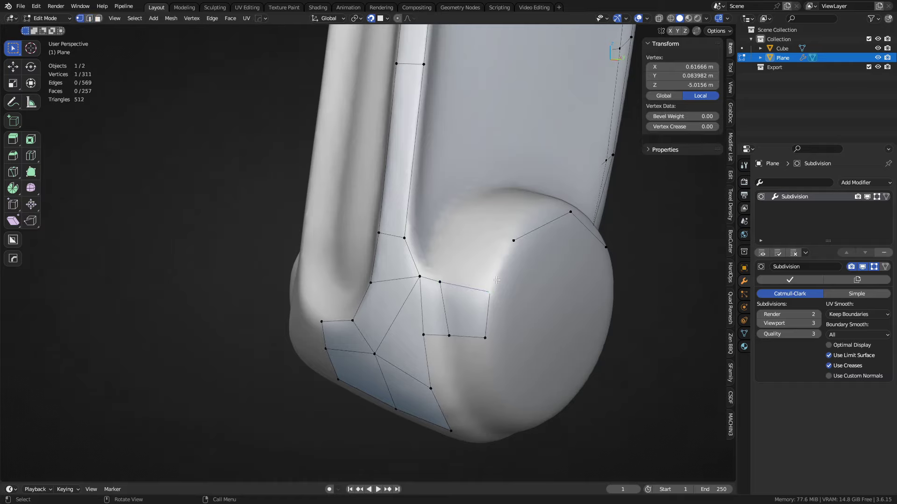
left_click(514, 241, "shift")
key("f")
- Extrude the next lower outer vertex of the strip across the groove to the boss rim in two segments
middle_click_drag(513, 254, 457, 250)
mouse_move(435, 304)
middle_mouse_down()
mouse_move(454, 301)
mouse_move(440, 296)
middle_mouse_up()
left_click(415, 295)
key("e")
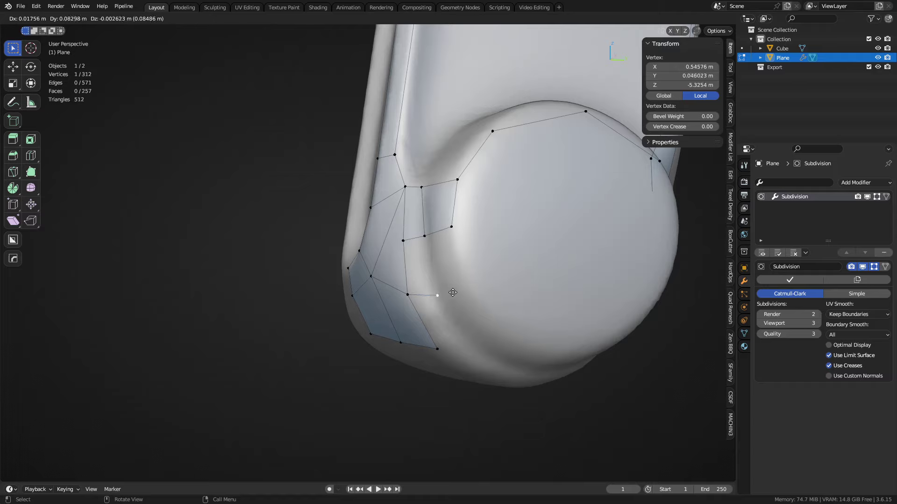
left_click(453, 292)
key("e")
left_click(476, 283)
- Extrude the strip's lowest outer corner vertex across the groove to the boss rim in two segments
left_click(444, 342)
key("e")
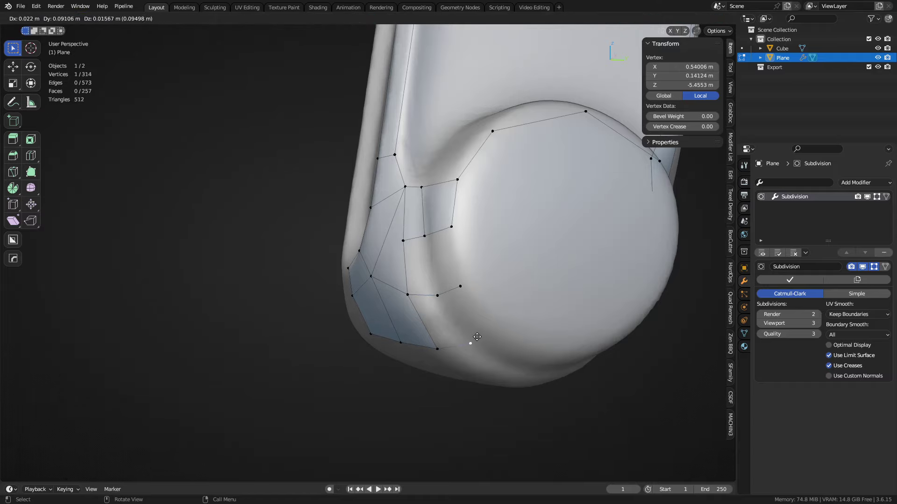
left_click(477, 337)
key("e")
left_click(498, 318)
- Fill the four quads between the extruded rows down the groove beside the boss
key("2")
left_click(419, 277)
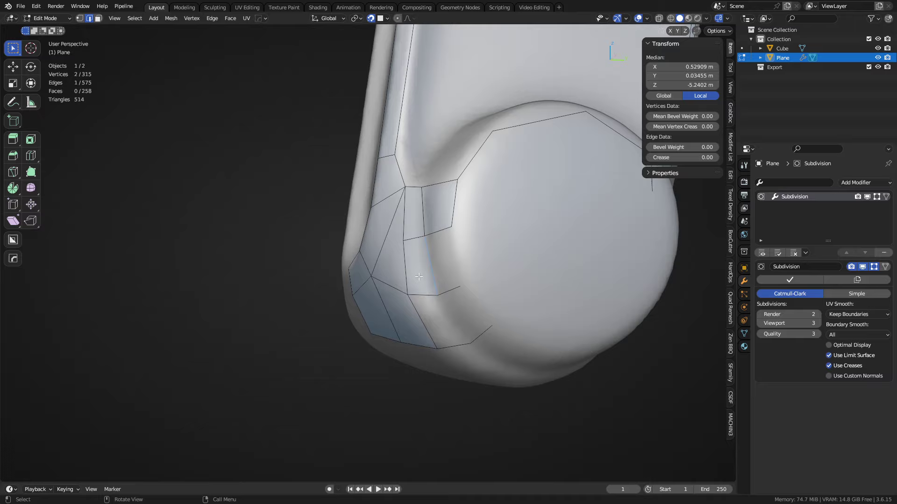
key("f")
middle_click_drag(426, 323, 507, 291)
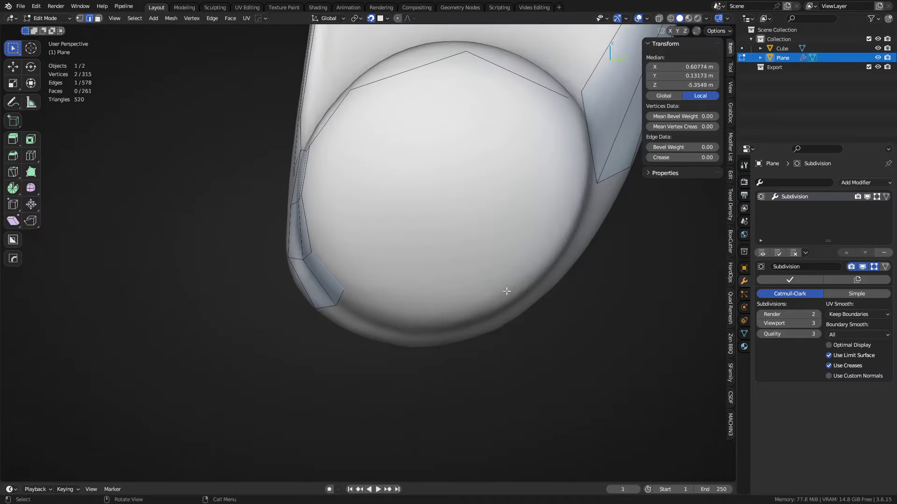
- Duplicate the lowest rim vertex twice to place points along the lower rim of the boss's end face
left_click(348, 295)
middle_click_drag(342, 292, 381, 283)
key("shift+d")
left_click(449, 304)
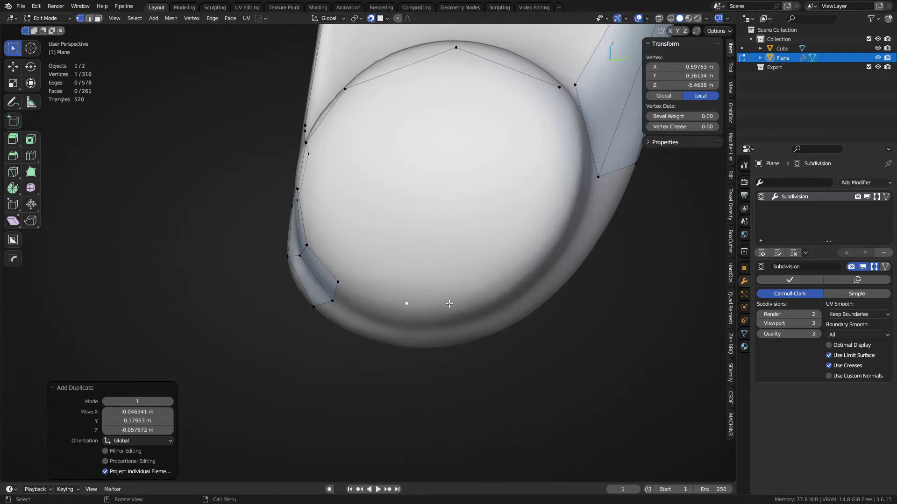
key("shift+d")
left_click(542, 292)
middle_click_drag(542, 292, 419, 263)
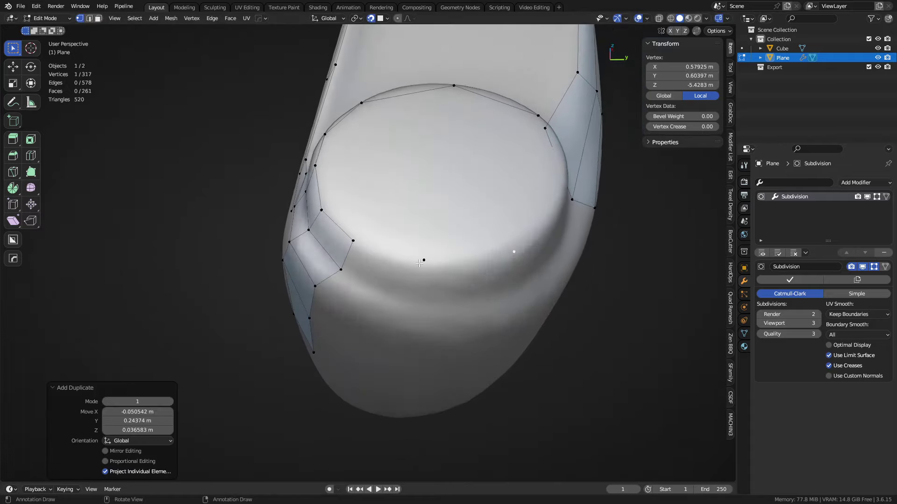
- Extrude the first lower rim point down across the groove and fill the quad joining it to the strip's end
key("e")
left_click(418, 301)
key("2")
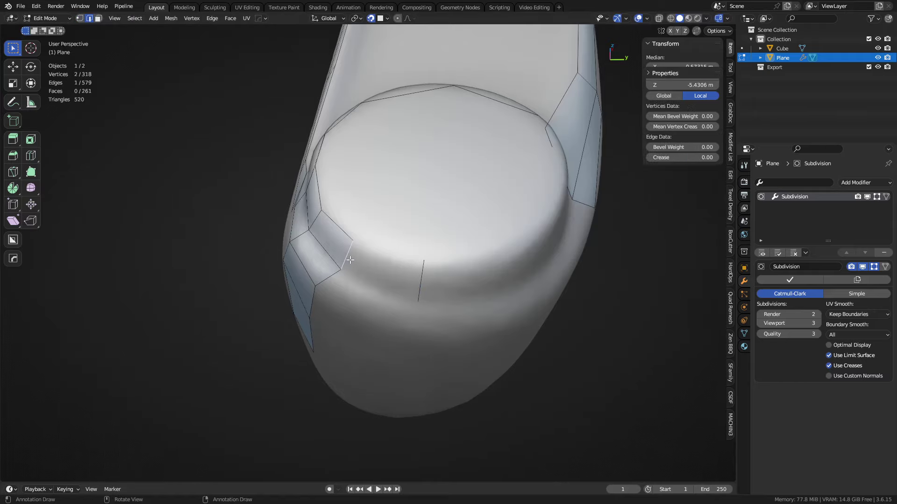
key("f")
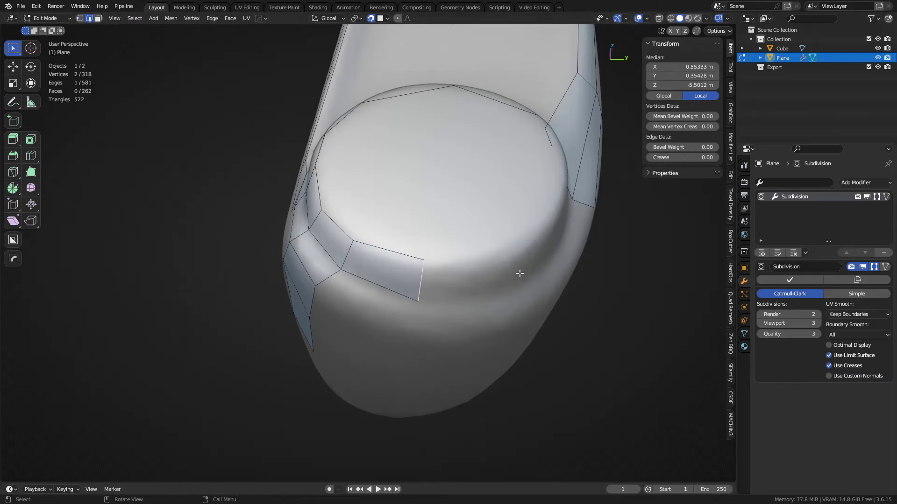
- Extrude the next lower rim point across the groove, adjust the rim vertex, and fill the quad continuing the strip
middle_click_drag(520, 274, 477, 283)
key("1")
left_click(499, 264)
key("e")
left_click(504, 292)
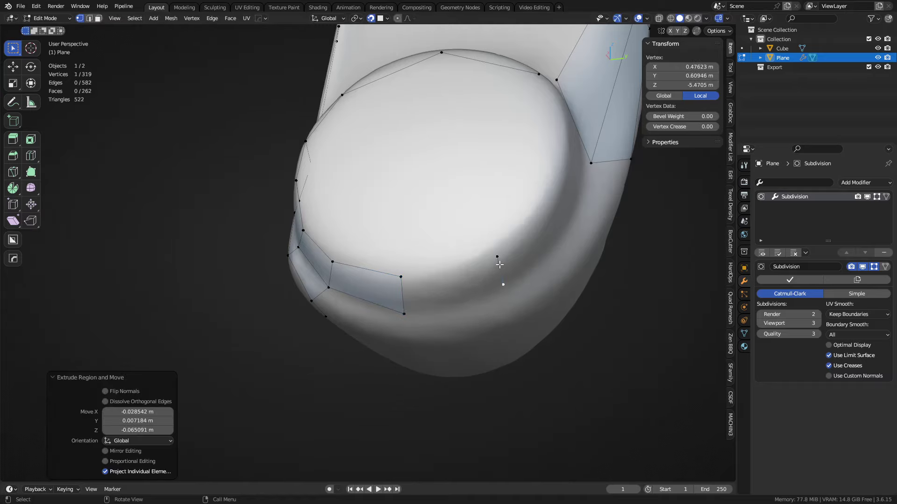
left_click(498, 260)
key("g")
left_click(495, 262)
key("2")
left_click(408, 294)
left_click(496, 277, "shift")
key("f")
scroll(457, 281, "down", 2)
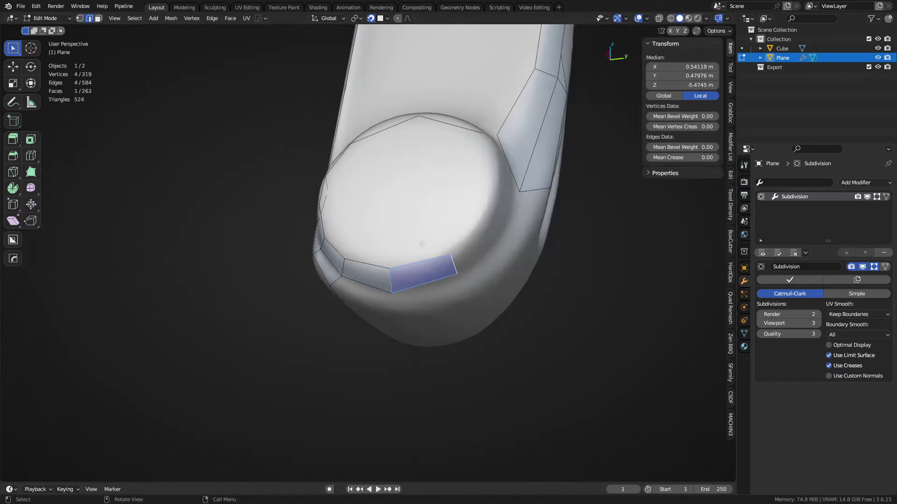
- Extrude the outer strip's lower edge along the underside of the boss, rotating and moving it to follow the upper strip
middle_click_drag(422, 244, 407, 282)
left_click(359, 243)
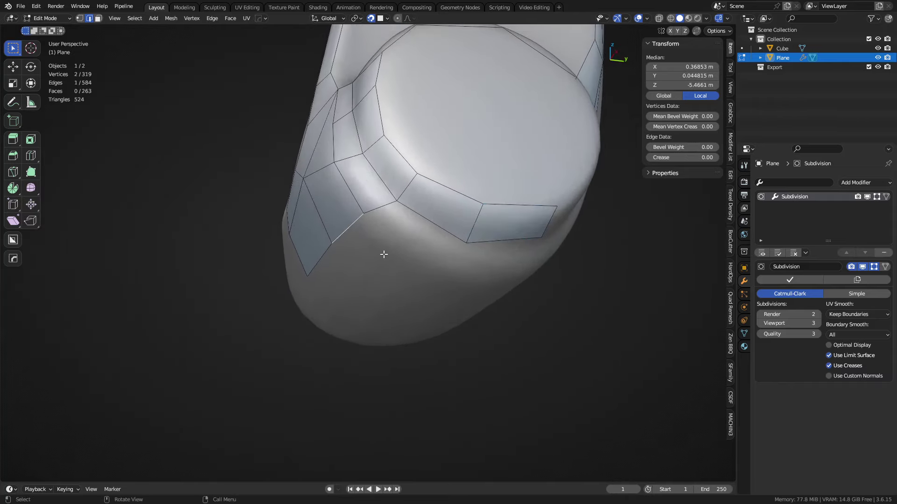
key("e")
left_click(471, 299)
middle_click_drag(470, 299, 466, 293)
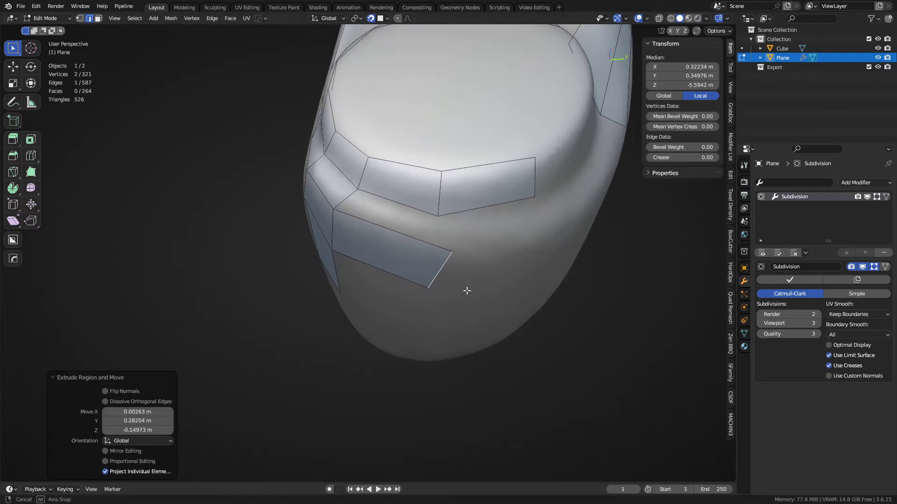
key("r")
left_click(504, 251)
key("g")
left_click(497, 248)
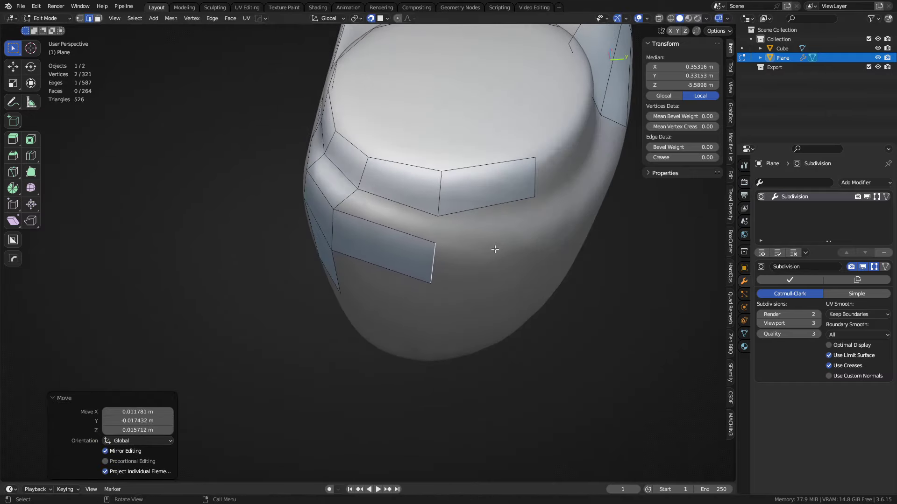
- Extrude the outer strip one more segment aligned with the upper strip's end, and fill the gap between the two strips
key("e")
left_click(537, 266)
key("r")
left_click(609, 238)
key("g")
left_click(621, 238)
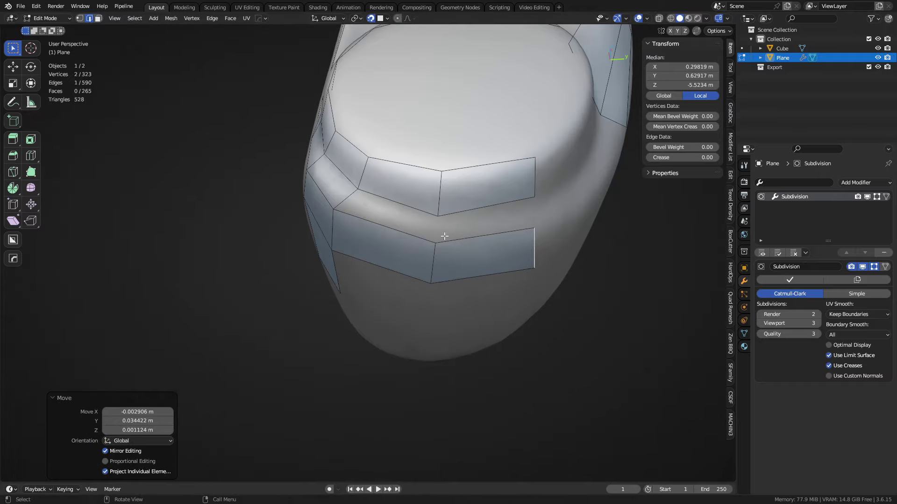
left_click(349, 202)
middle_click_drag(542, 227, 330, 288)
- Reposition the boss rim vertices along the recess side and the lower curve so they follow the rim evenly
left_click(338, 194)
key("g")
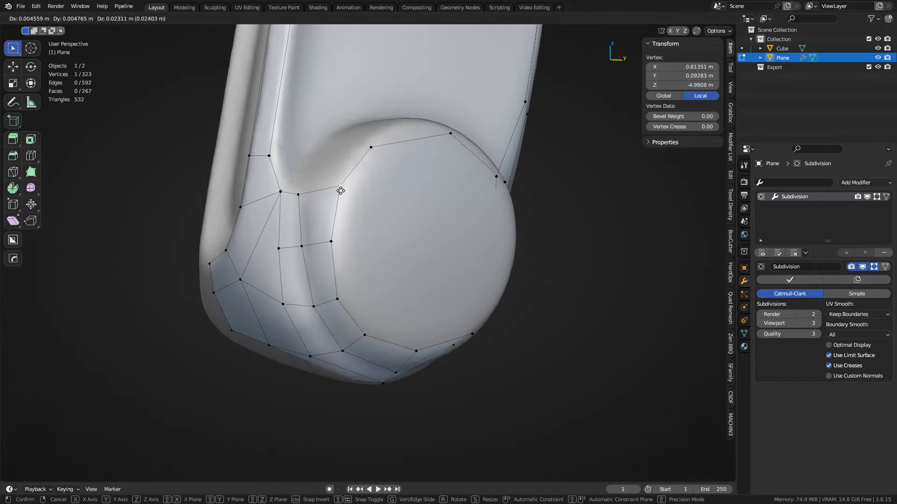
left_click(345, 178)
left_click(350, 276)
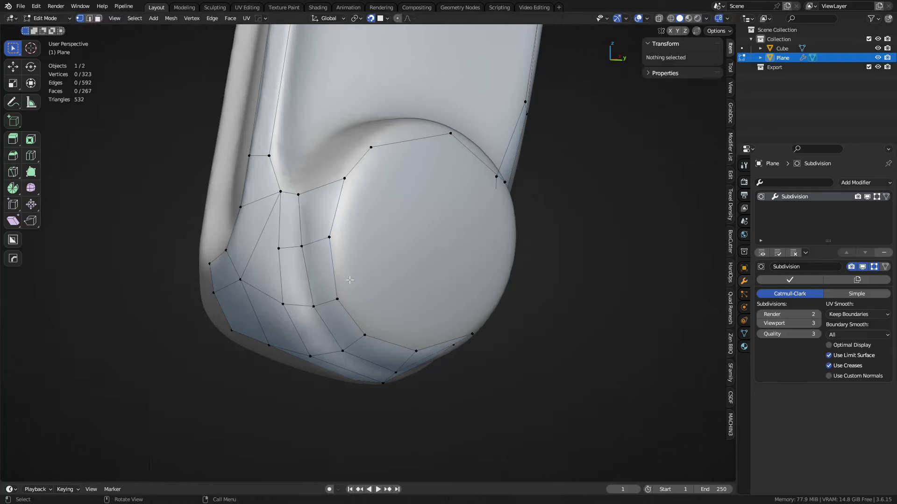
left_click(338, 298)
key("g")
left_click(350, 300)
left_click(365, 336)
key("g")
left_click(376, 337)
middle_click_drag(411, 335, 367, 333)
left_click(422, 335)
key("g")
left_click(414, 338)
- Extrude three vertices from the lower rim's end up the far side and connect the last to the upper rim vertex
middle_click_drag(465, 313, 321, 334)
key("e")
left_click(365, 283)
key("e")
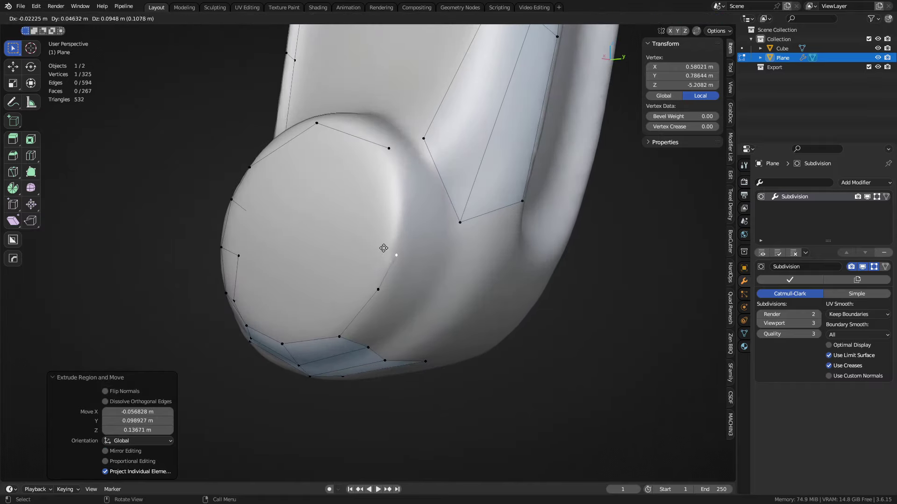
left_click(386, 230)
key("e")
left_click(387, 167)
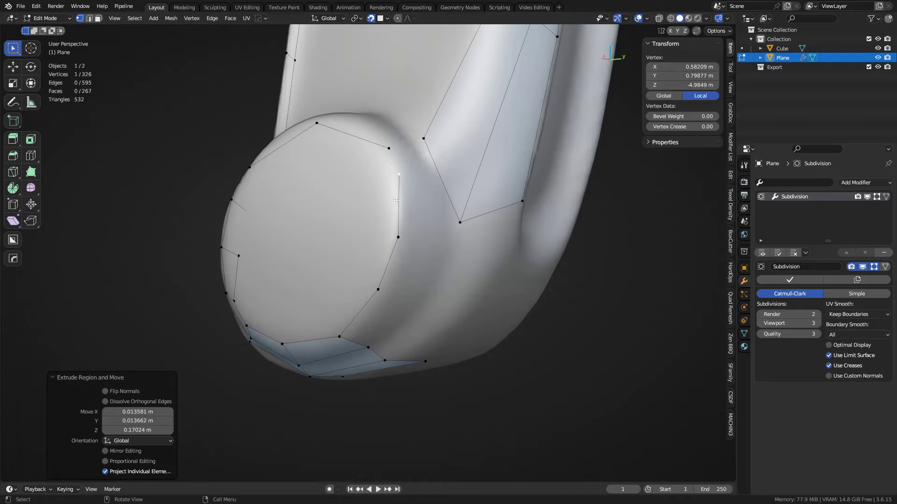
left_click(387, 149, "shift")
key("f")
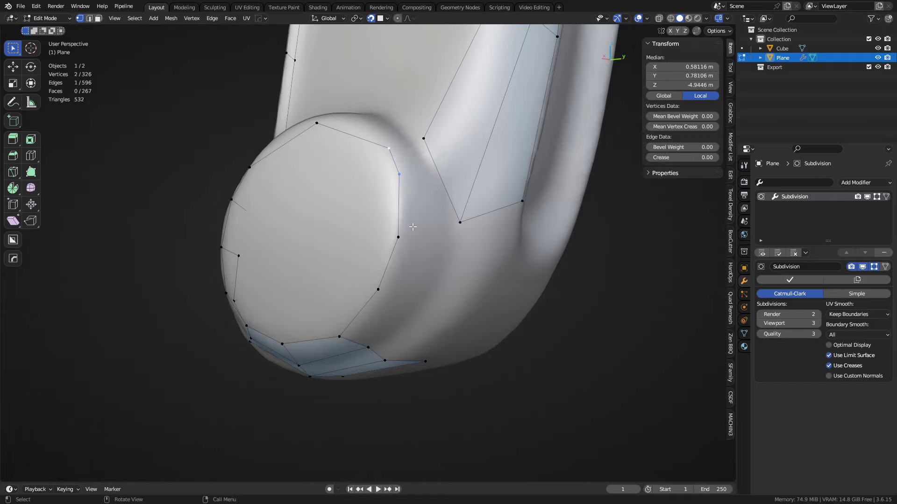
- Slide the far-side rim vertices along the boss rim to space them evenly, up to the upper corner vertex
left_click(378, 288)
key("g")
left_click(370, 306)
left_click(398, 239)
key("g")
left_click(397, 244)
left_click(399, 174)
key("g")
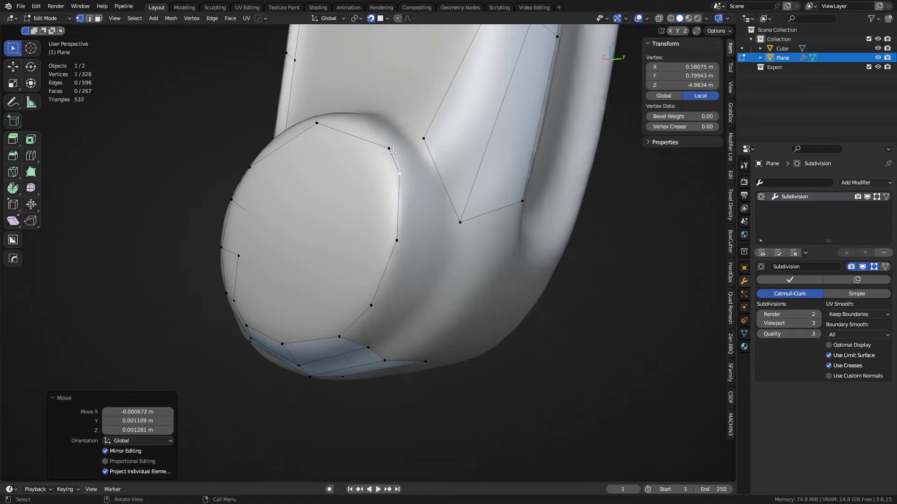
left_click(391, 150)
middle_click_drag(393, 152, 434, 219)
key("g")
left_click(403, 206)
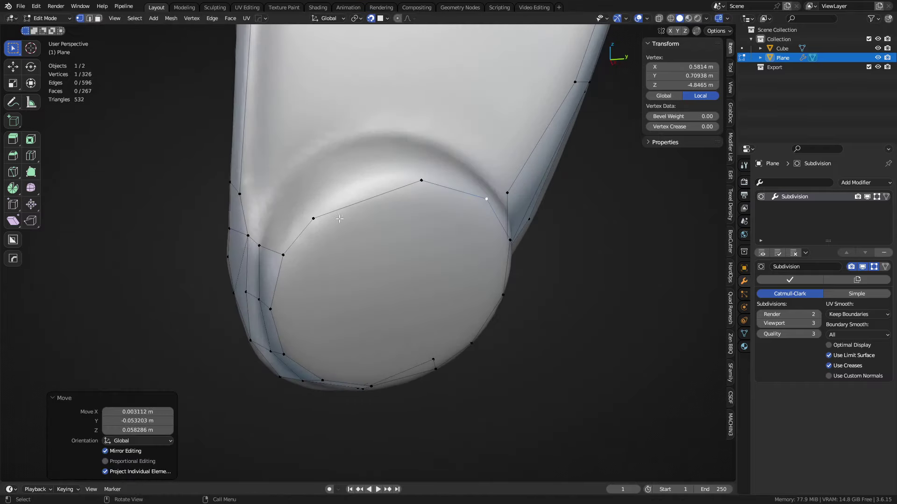
- Move the upper rim vertices on the recess side outward to fit the rounded boss rim
left_click_drag(313, 218, 327, 204)
left_click_drag(283, 255, 289, 248)
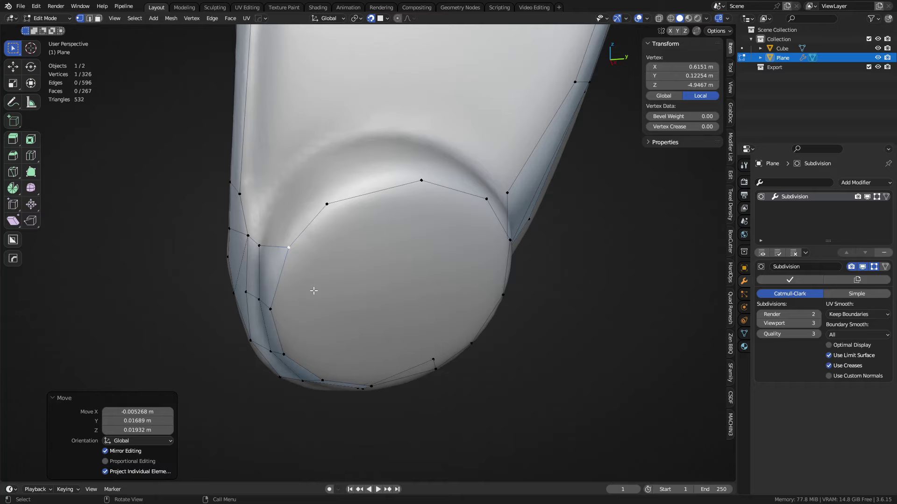
middle_click_drag(313, 291, 317, 262)
left_click_drag(299, 262, 300, 252)
- Extrude the lower far-side rim edge outward into the groove and fill the quad connecting it to the lower strip
middle_click_drag(453, 309, 381, 306)
key("alt+a")
left_click(373, 269)
left_click(397, 232, "shift")
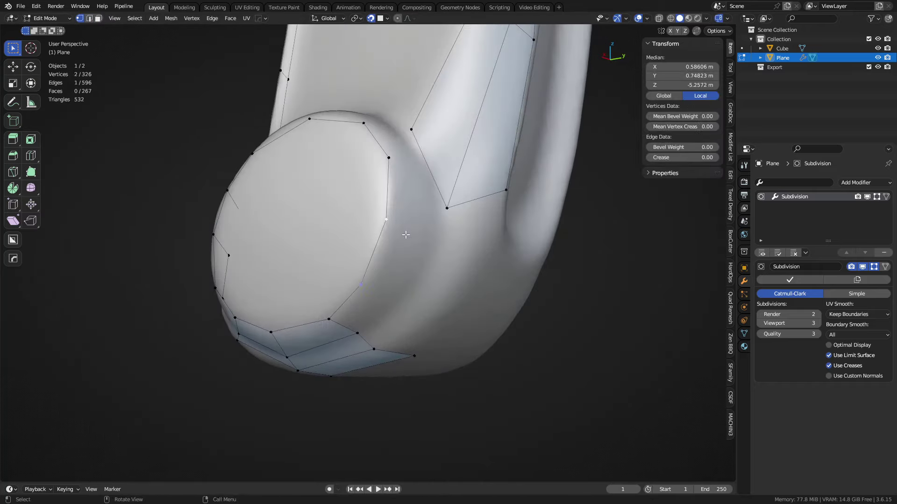
key("e")
left_click(414, 279)
key("1")
left_click_drag(423, 240, 435, 251)
key("2")
left_click(350, 297)
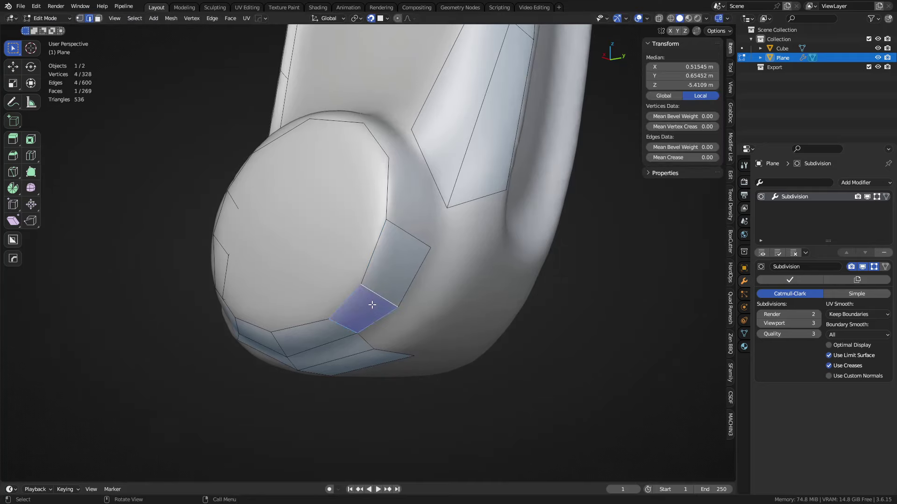
- Fill the quad between the next far-side rim edge and the lowest corner of the side strip
middle_click_drag(429, 228, 373, 216)
left_click(373, 214)
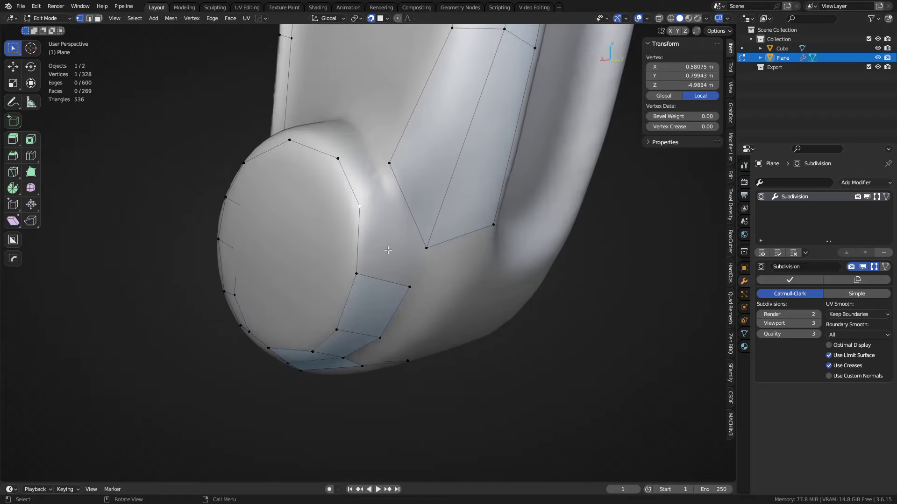
key("2")
left_click(365, 244)
left_click(401, 261, "shift")
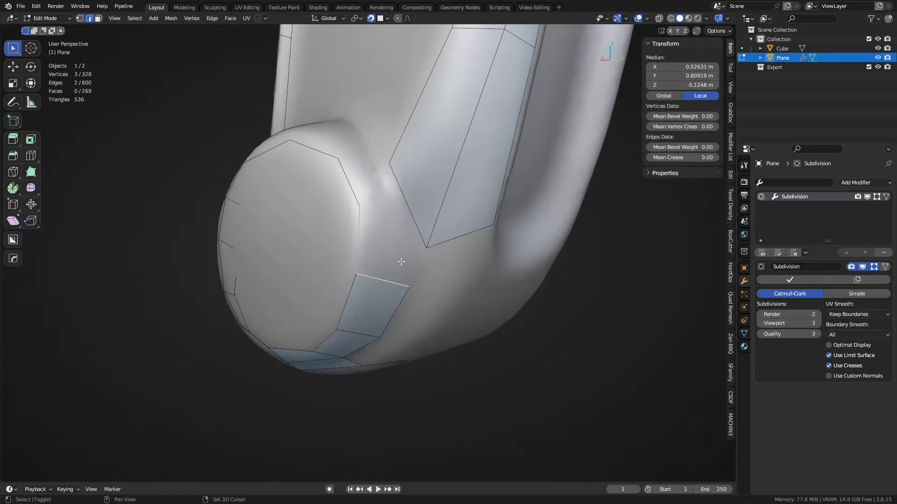
key("f")
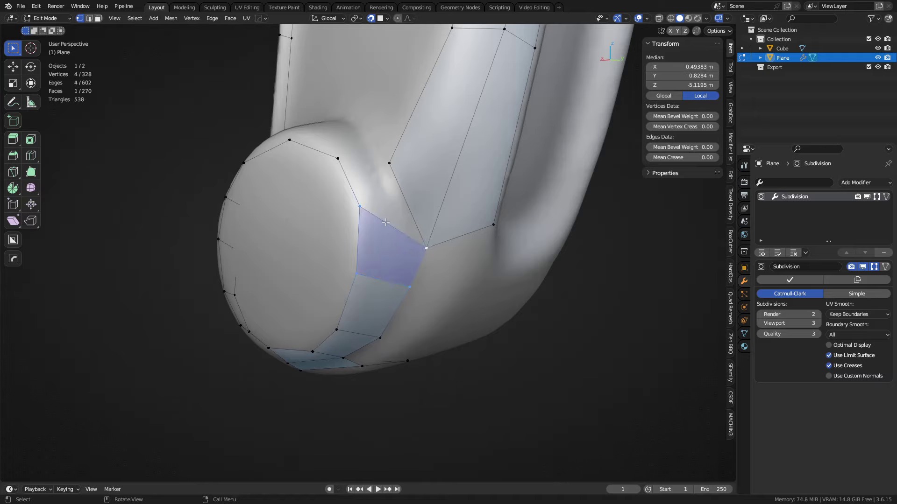
- Nudge the side strip's corner and adjacent rim vertex, and fill the quad between the upper rim edge and side strip
left_click(426, 248)
key("g")
left_click(423, 237)
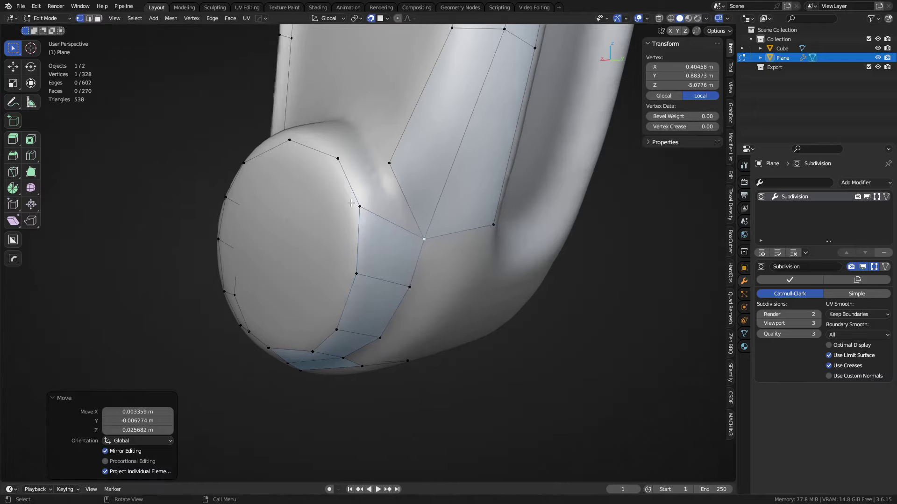
left_click(352, 203)
key("g")
left_click(353, 206)
key("2")
left_click(354, 191)
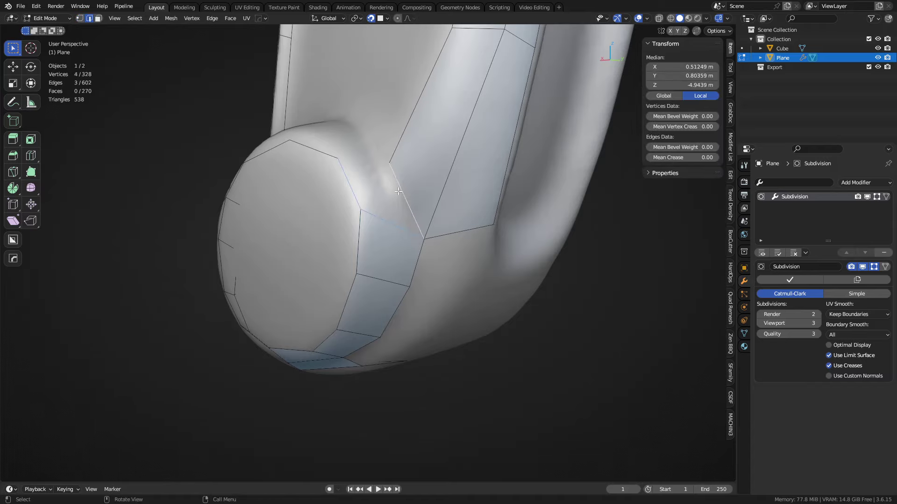
key("f")
- Extrude the two top rim vertices up to the base of the boss and fill the quad between them
middle_click_drag(398, 192, 409, 289)
key("1")
left_click(390, 261)
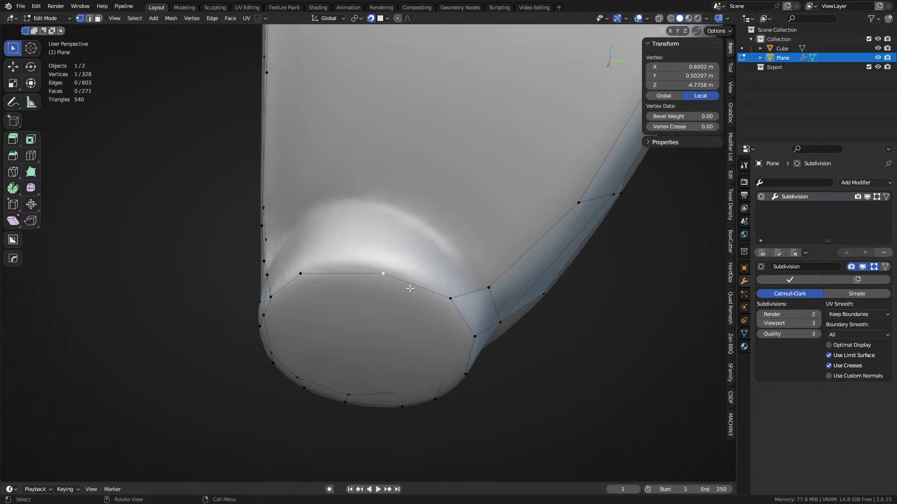
key("e")
left_click(390, 219)
middle_click_drag(345, 282, 362, 286)
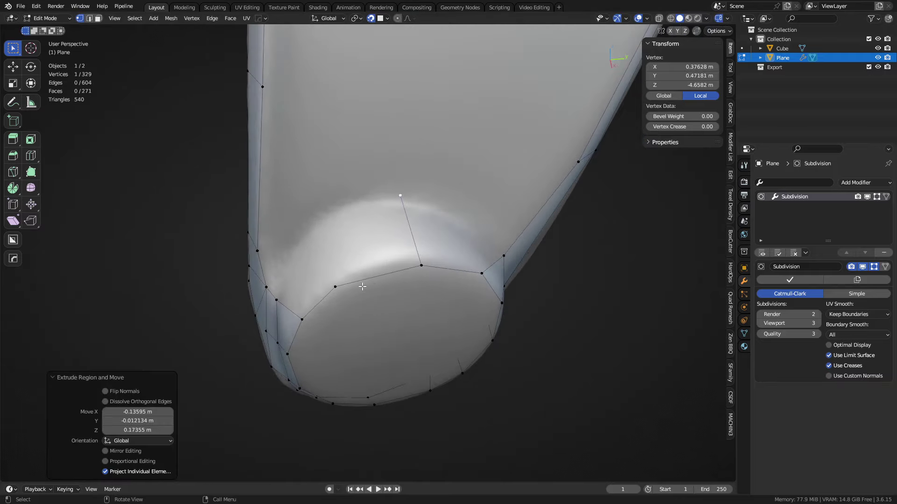
left_click(332, 283)
key("e")
left_click(302, 229)
key("2")
left_click(391, 280)
key("f")
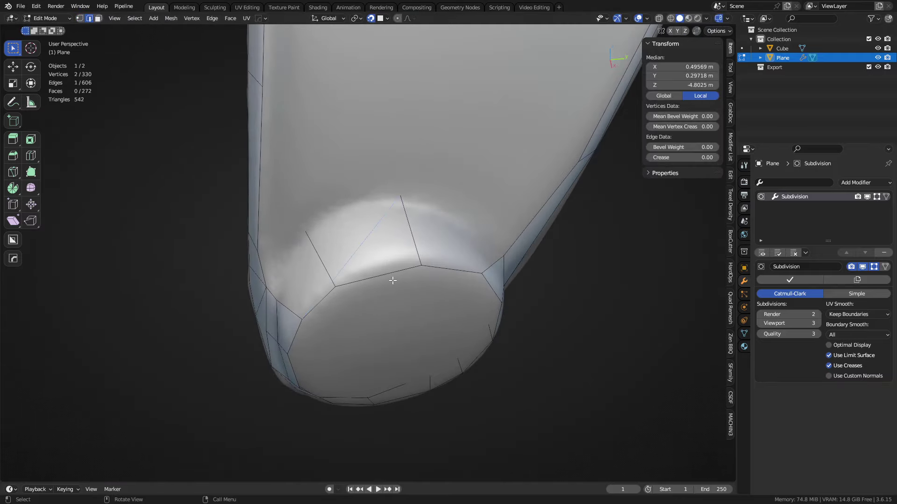
key("f")
- Fill the quads on both sides of the top face to connect it with the side strip and the recess-side strip
left_click(436, 259)
mouse_move(483, 280)
middle_mouse_down()
mouse_move(456, 289)
mouse_move(482, 272)
middle_mouse_up()
left_click(458, 295, "shift")
key("f")
left_click(303, 264)
left_click(340, 213, "shift")
middle_click_drag(348, 219, 341, 264)
key("f")
- Lower the recess-side vertex at the boss base and fill the quad gap between it and the adjacent vertical strip
key("1")
left_click(312, 246)
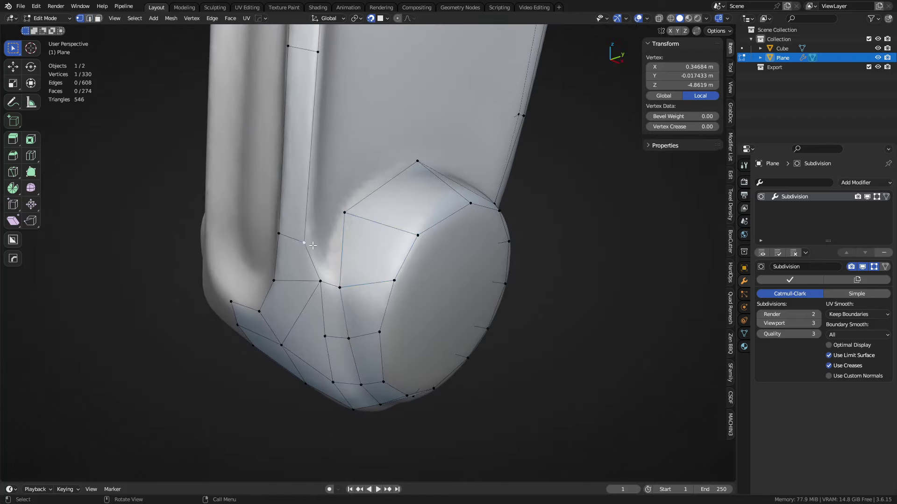
left_click(338, 220)
key("g")
left_click(334, 228)
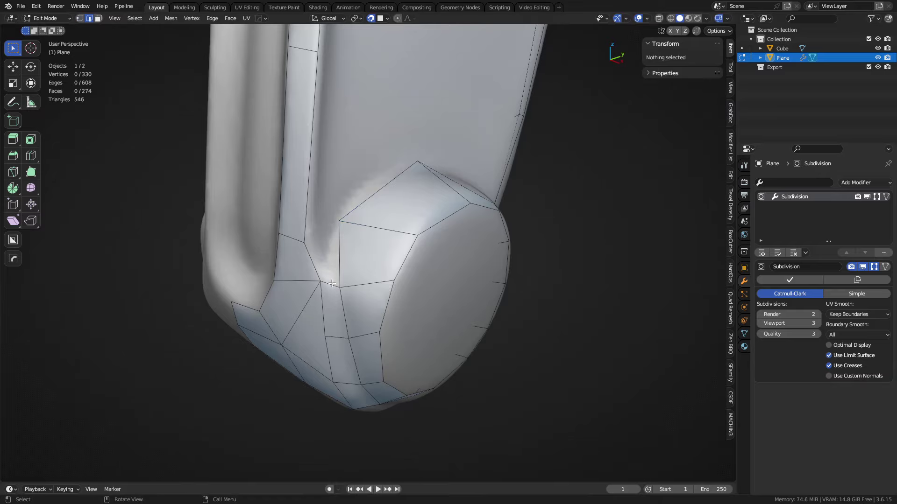
left_click(335, 283, "shift")
key("j")
scroll(437, 320, "down", 3)
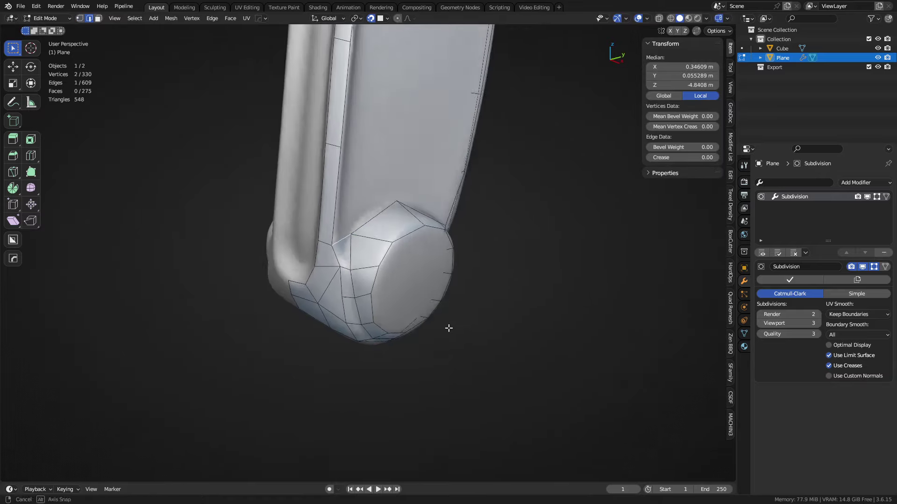
- Select the boss rim's edge loop in the right orthographic view and reshape it with LoopTools Circle
middle_click_drag(449, 329, 343, 338)
scroll(360, 280, "up", 4)
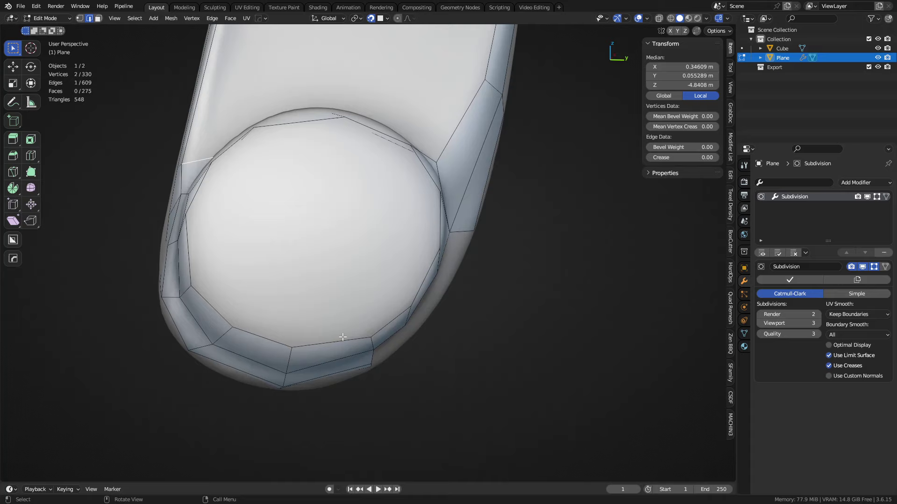
left_click(391, 312, "alt")
key("KP_3")
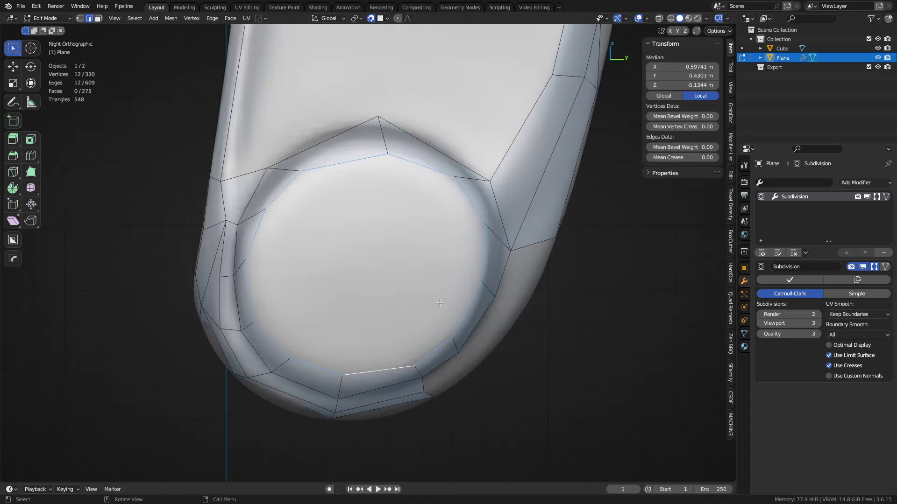
right_click(449, 287)
mouse_move(442, 164)
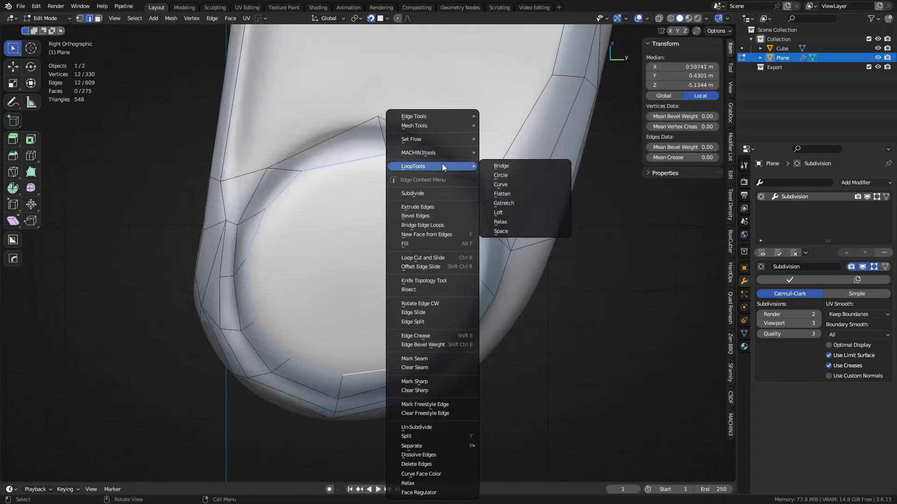
left_click(517, 173)
- Rotate the circular rim loop, scale it to about 0.96 and shift it to align with the boss and surrounding vertices
key("r")
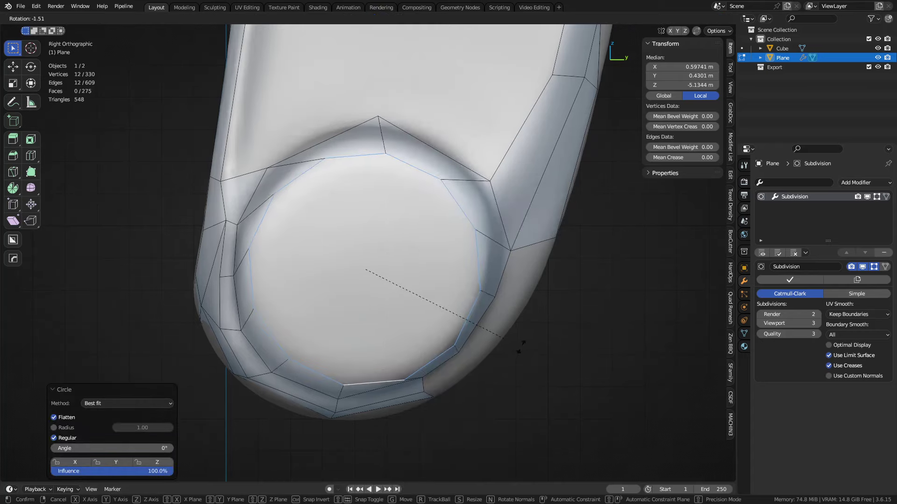
left_click(531, 326)
key("g")
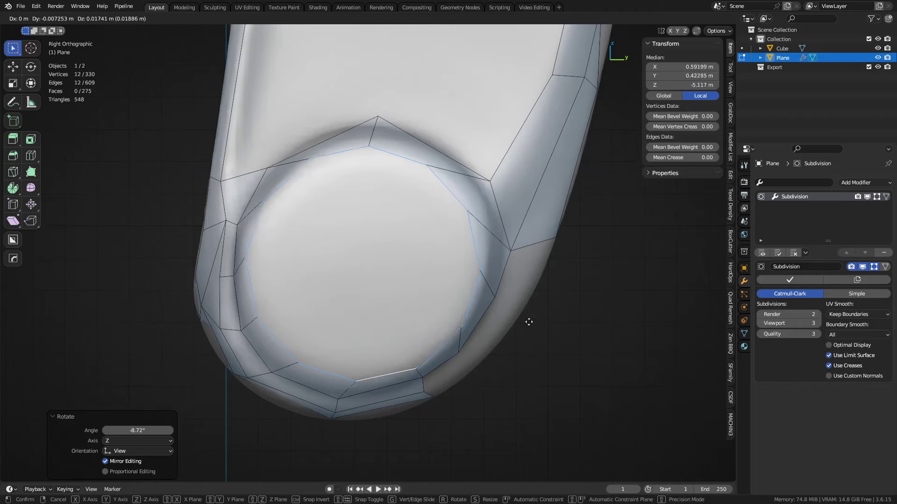
left_click(533, 323)
key("s")
left_click(524, 322)
key("g")
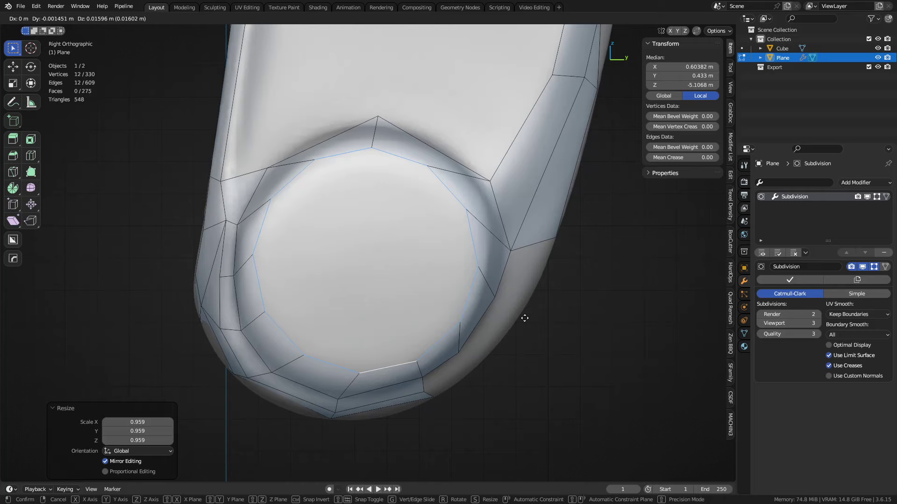
left_click(525, 318)
key("r")
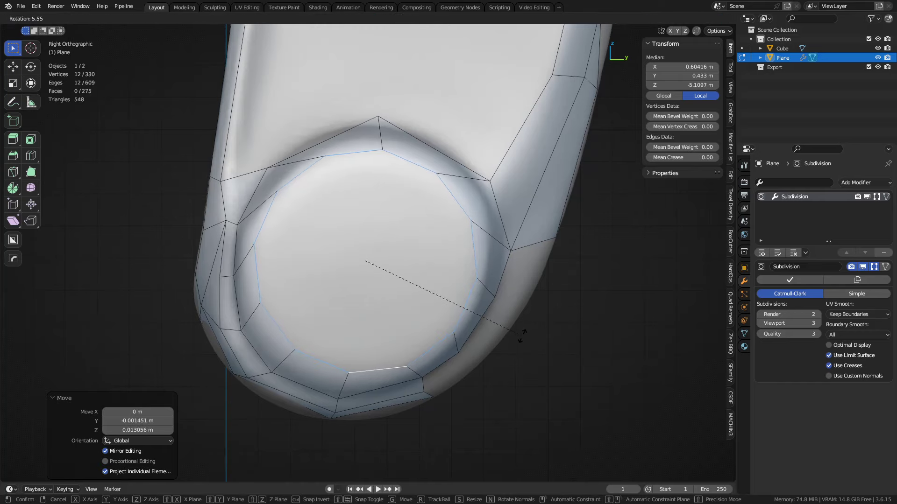
left_click(523, 334)
key("g")
left_click(521, 335)
- Extrude the rim loop inward at about 0.77 scale, then cap the centre by extruding, merging and dissolving the middle vertex
key("e")
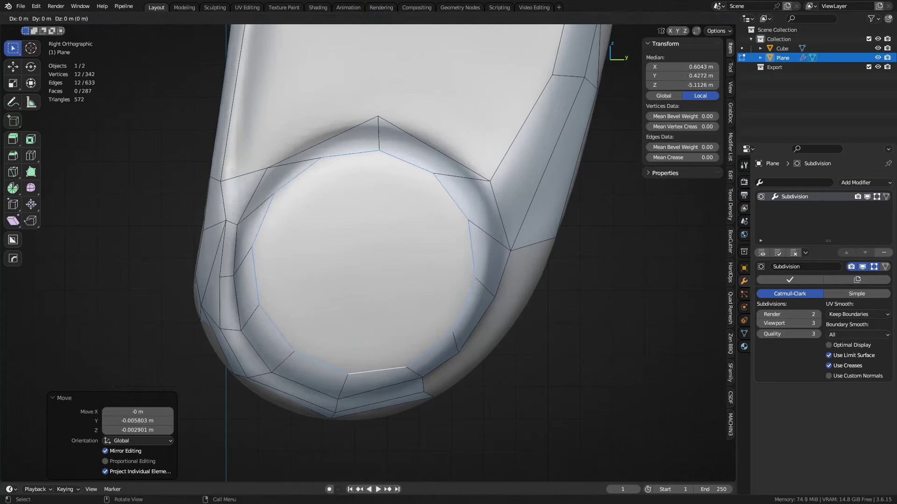
key("s")
left_click(485, 321)
key("e")
key("s")
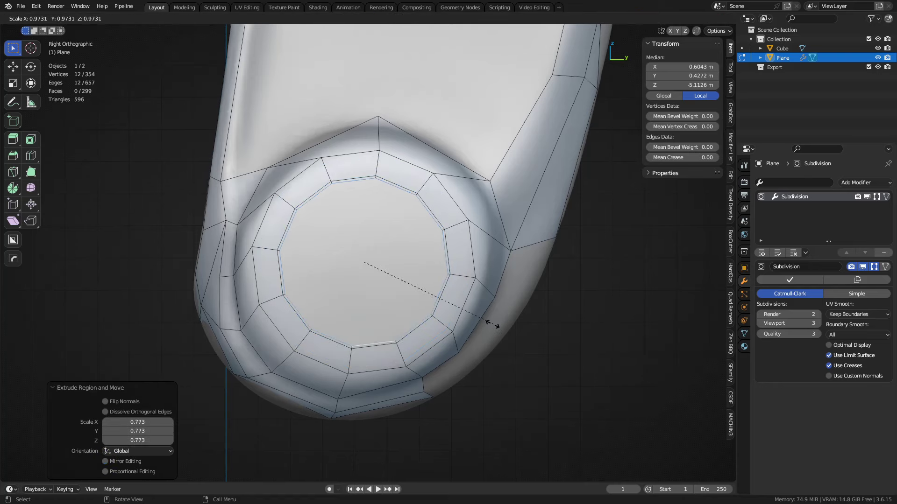
left_click(488, 323)
key("m")
key("1")
left_click(367, 264)
key("ctrl+x")
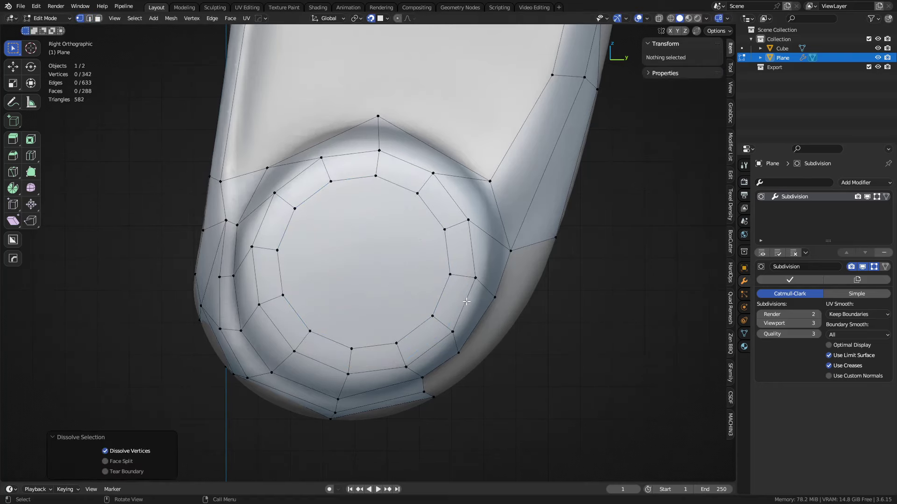
key("ctrl+Tab")
left_click(406, 304)
scroll(407, 301, "down", 1)
key("Tab")
scroll(455, 302, "down", 3)
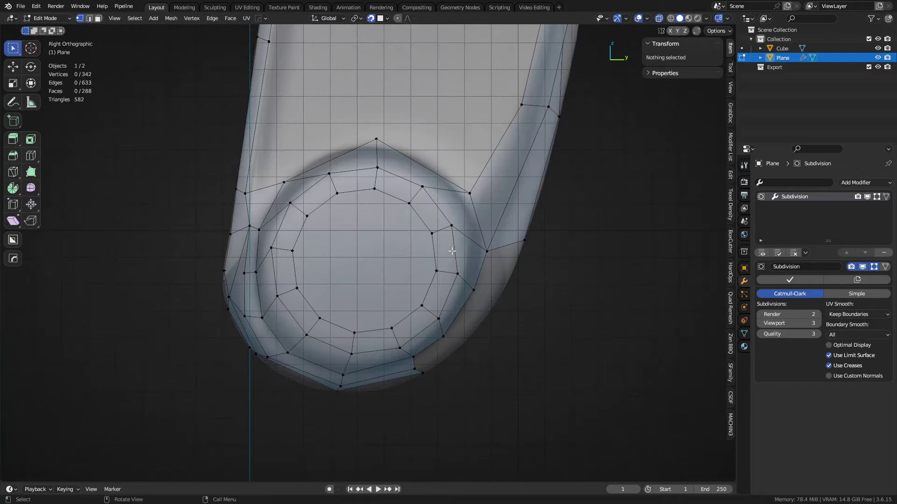
middle_click_drag(459, 250, 400, 293)
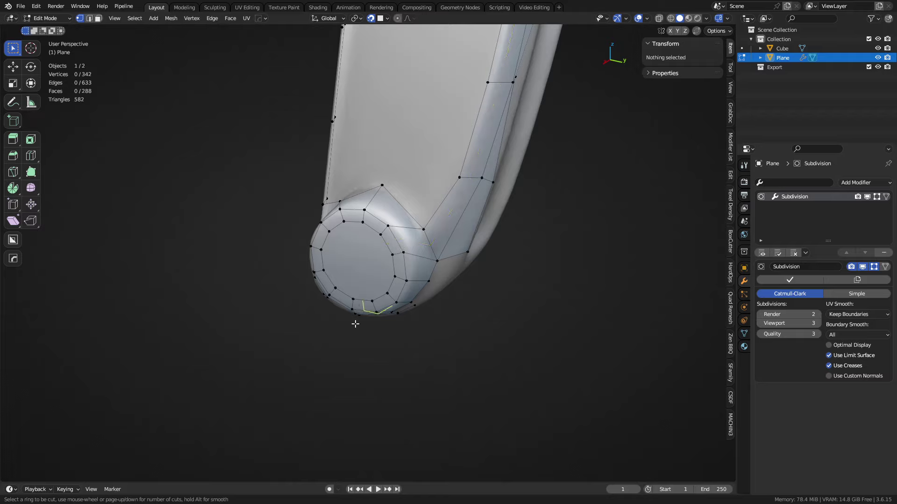
right_click(407, 284)
- Move the boss-base vertices between the peak and the front side strip up along the crease
middle_click_drag(449, 263, 467, 299)
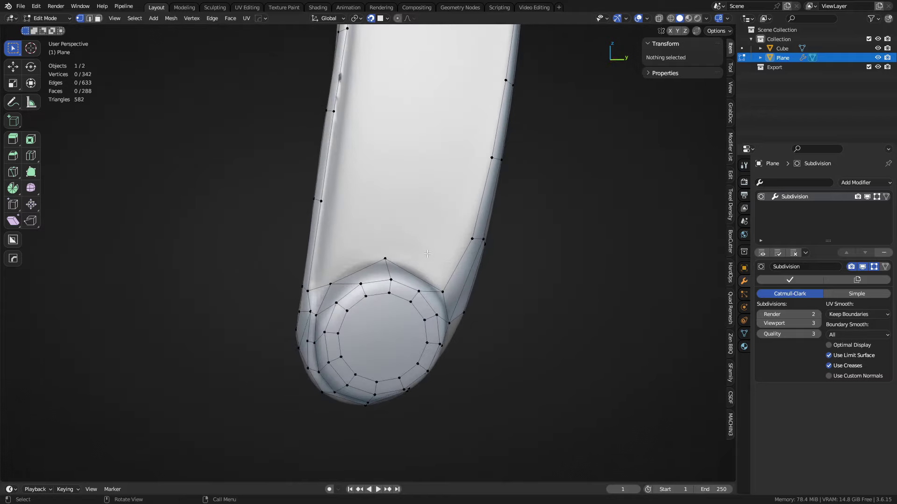
left_click_drag(331, 281, 338, 276)
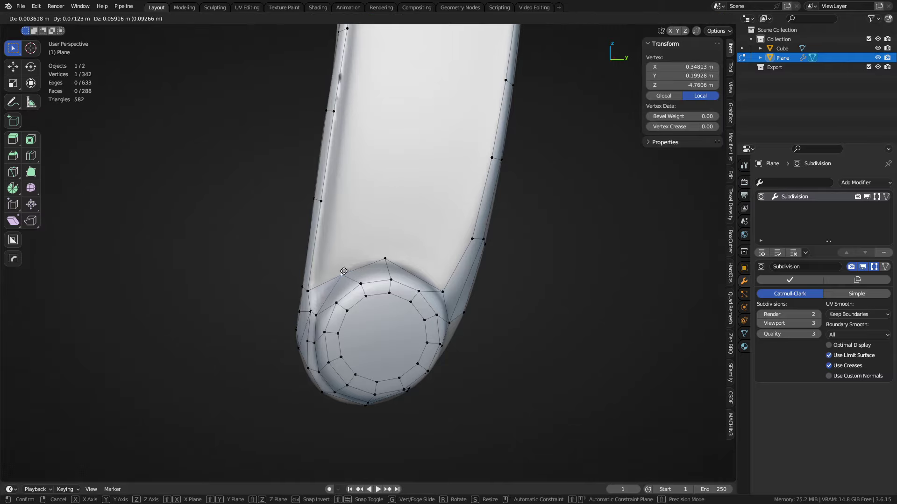
left_click(344, 270)
middle_click_drag(364, 276, 402, 282)
scroll(404, 282, "up", 2)
middle_click_drag(378, 318, 397, 324)
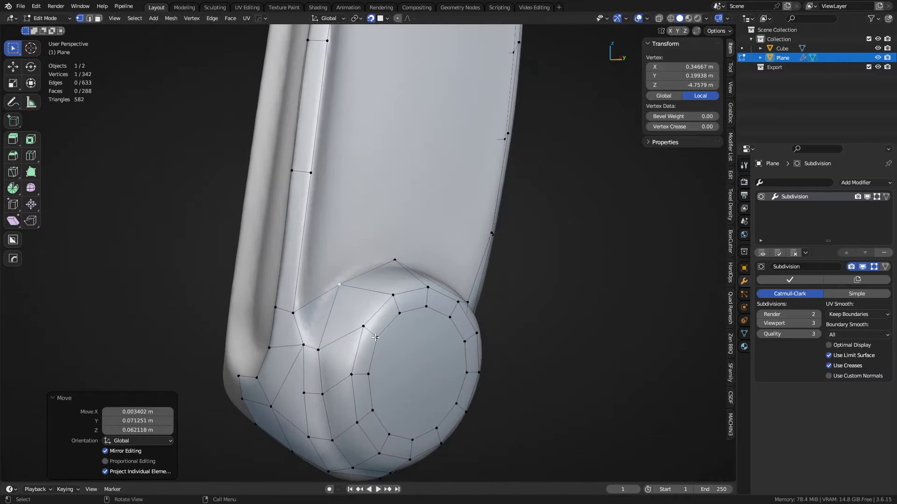
left_click_drag(326, 352, 321, 330)
left_click(340, 284)
middle_click_drag(340, 285, 282, 312)
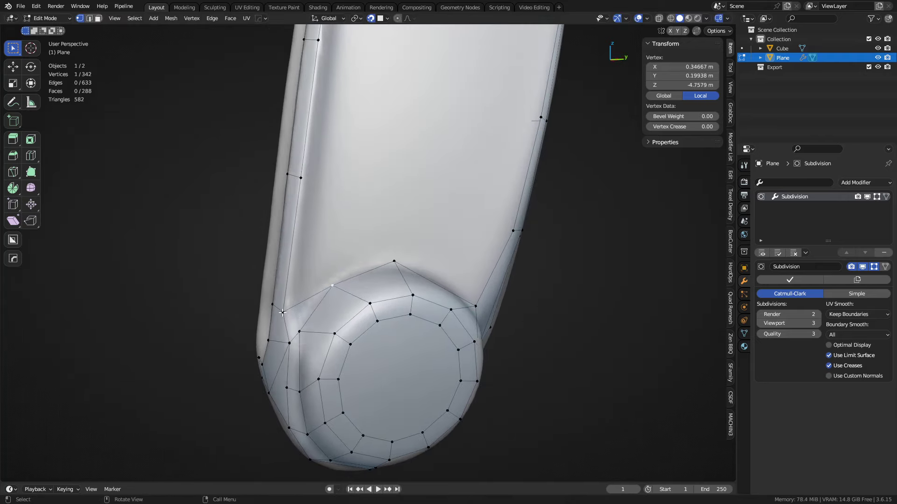
left_click_drag(282, 312, 288, 299)
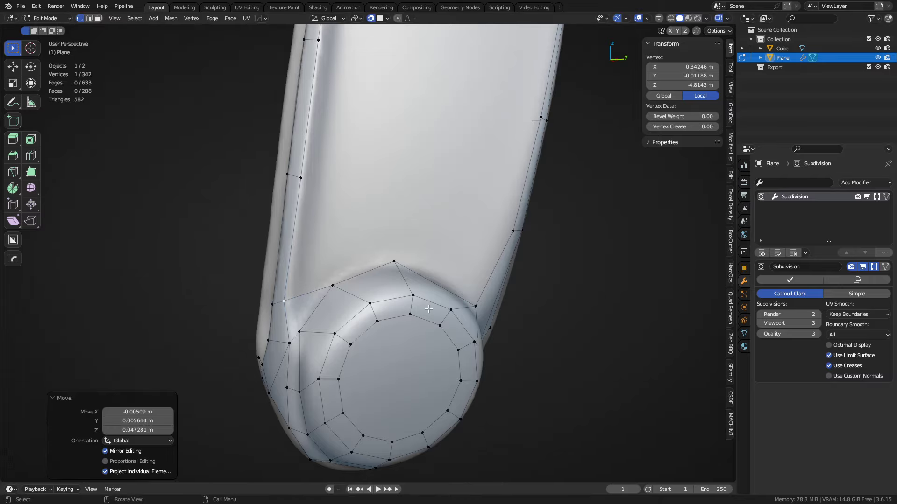
- Extrude the middle side edge behind the boss towards the centre and fill the quads above and below it
middle_click_drag(428, 308, 293, 292)
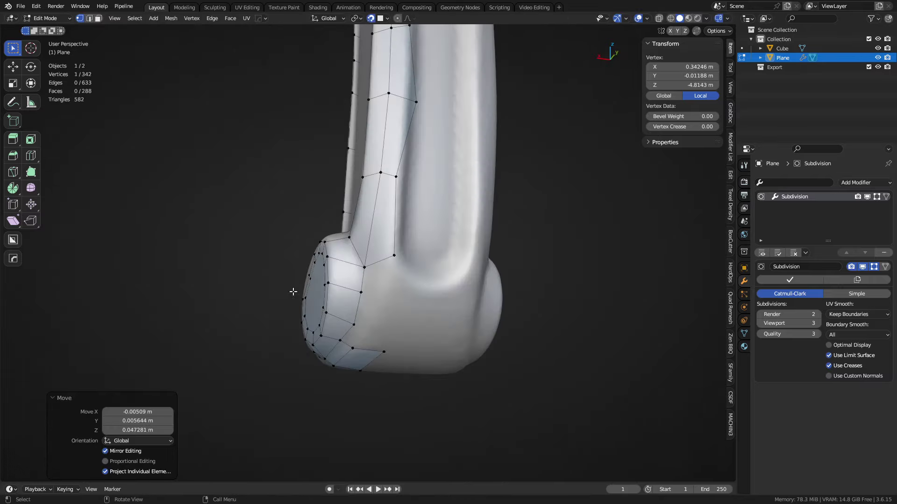
scroll(293, 292, "up", 3)
key("2")
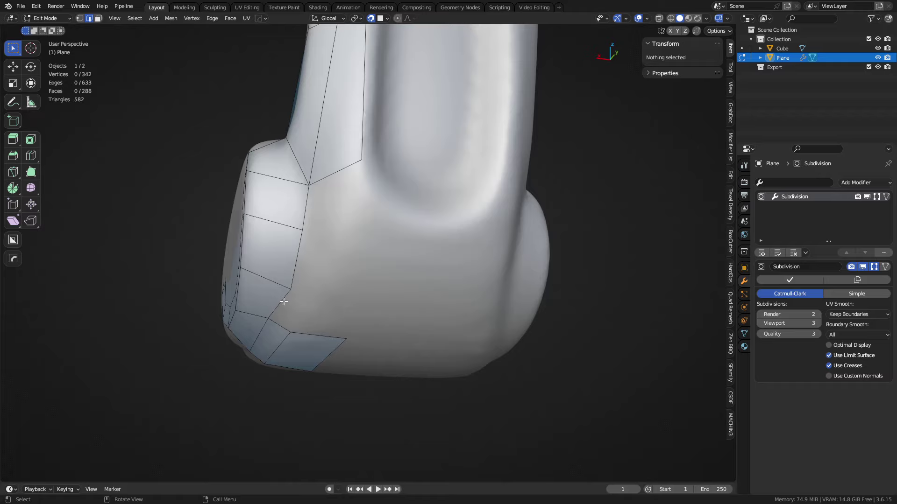
left_click(293, 269)
key("e")
left_click(342, 268)
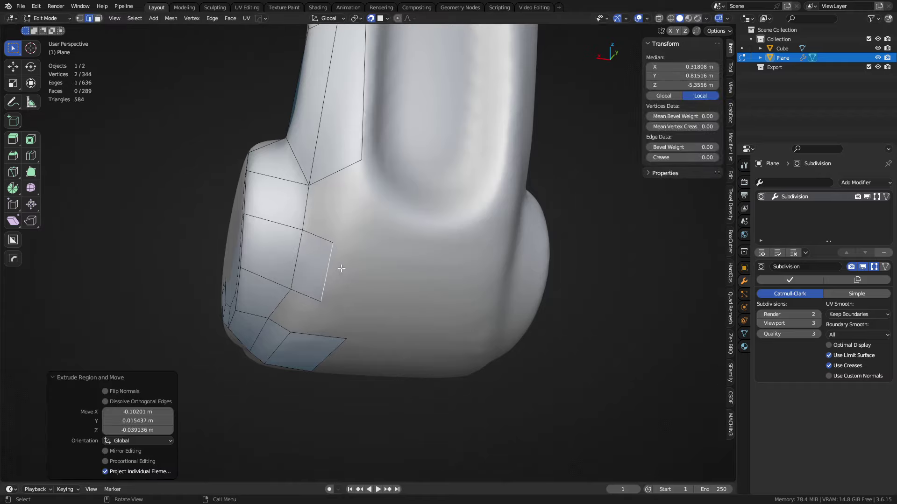
left_click(282, 298)
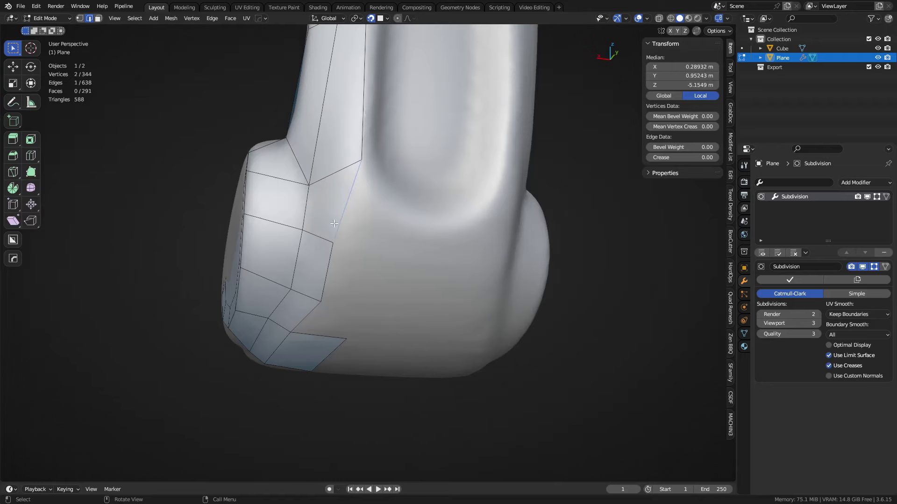
- Move the new strip's upper corner to the recess's lower edge and its lower corner inward and up
key("1")
left_click(333, 242)
key("g")
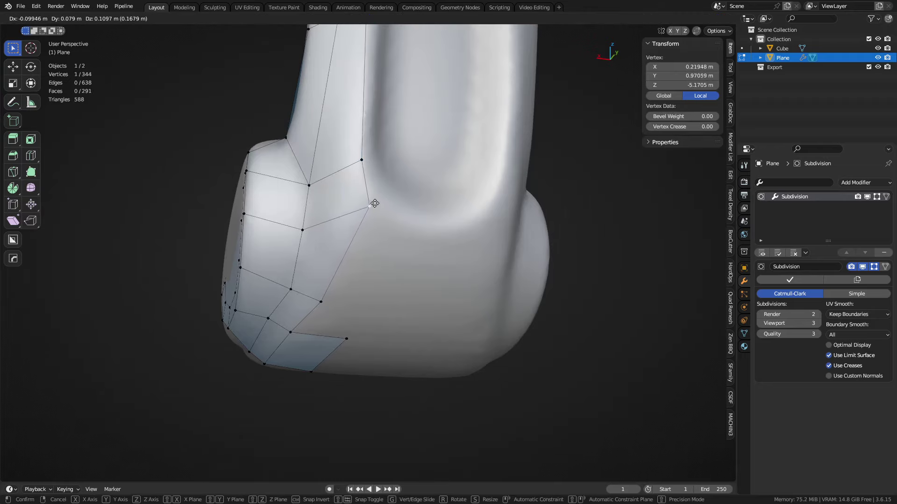
left_click(374, 204)
left_click(327, 313)
key("g")
left_click(340, 284)
- Extrude the edge below the recess corner towards the centre and nudge the recess corner vertex inward
key("2")
left_click(320, 303)
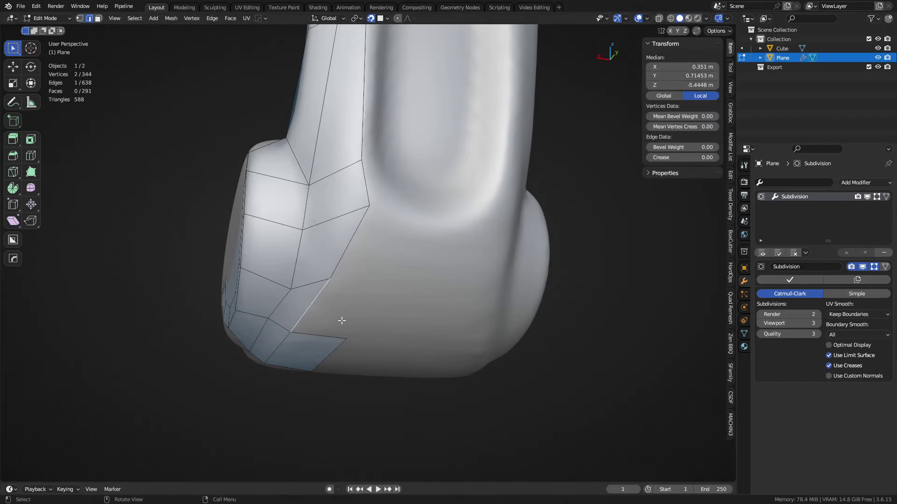
key("e")
left_click(430, 276)
key("1")
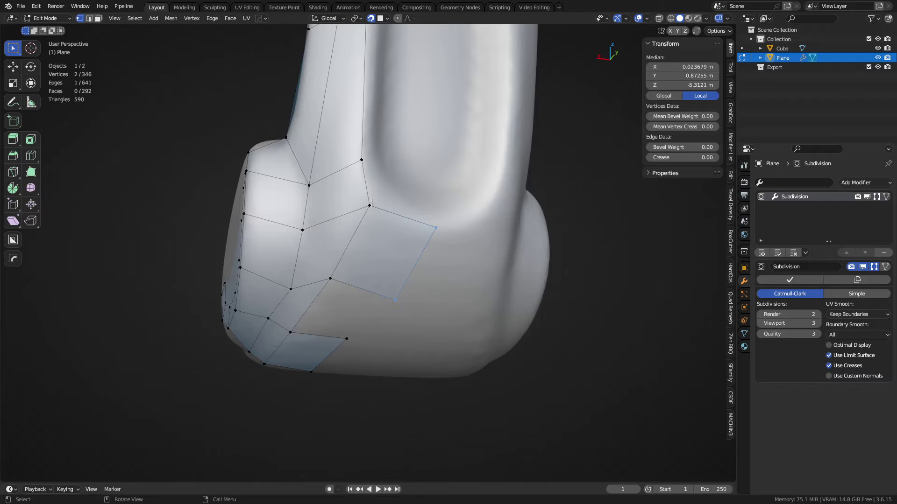
left_click_drag(373, 204, 385, 208)
- Fill the quad between the newly extruded face and the bottom strip
key("2")
left_click(310, 305)
key("f")
left_click(309, 305)
- Move the inner border vertices of the underside patch towards the model's centre
middle_click_drag(310, 304, 315, 234)
key("1")
left_click_drag(334, 297, 364, 316)
left_click_drag(394, 260, 401, 263)
left_click_drag(400, 263, 427, 270)
left_click_drag(372, 305, 419, 340)
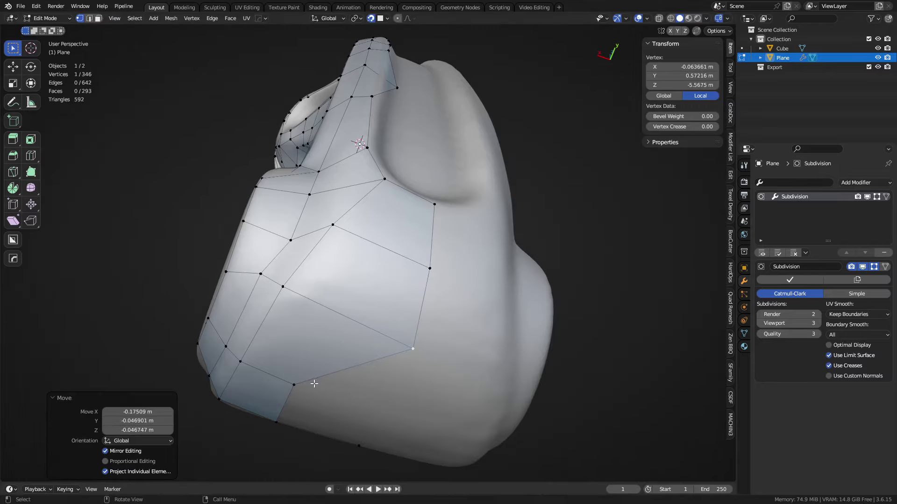
left_click(313, 384)
scroll(369, 407, "down", 2)
middle_click_drag(261, 374, 379, 189)
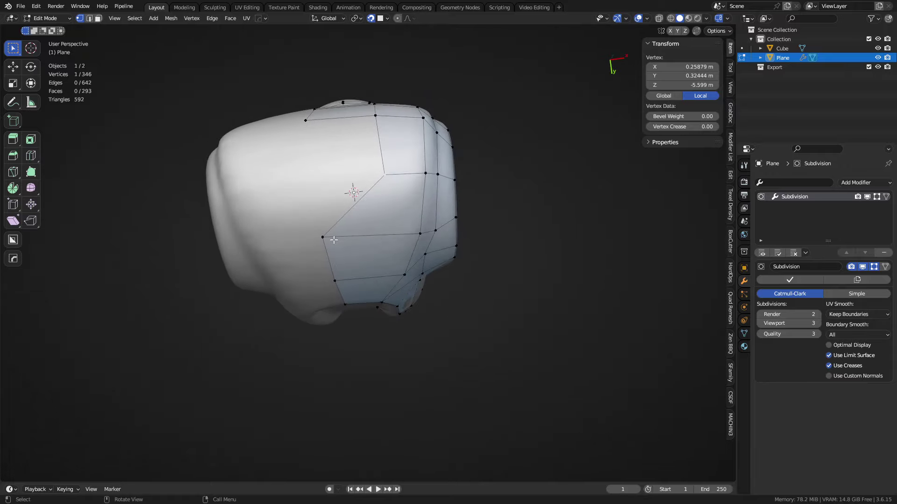
- Select the two inner border edges below the recess and move them back from the centre by about 0.1 m
middle_click_drag(402, 261, 390, 205)
key("2")
left_click(363, 259)
middle_click_drag(444, 268, 304, 265)
left_click(326, 277, "shift")
middle_click_drag(360, 266, 379, 240)
key("g")
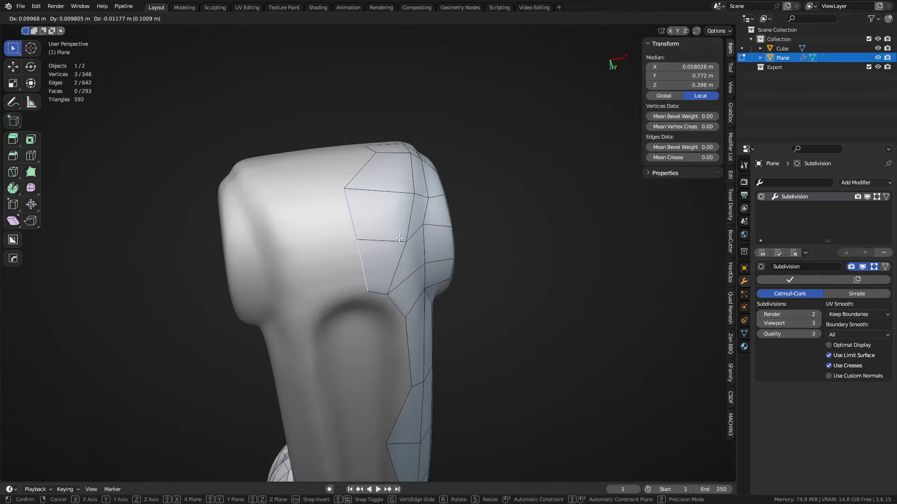
left_click(399, 238)
- Pull the two protruding inner border vertices outward to straighten the border of the underside patch
key("1")
left_click(346, 192)
key("g")
left_click(367, 194)
key("g")
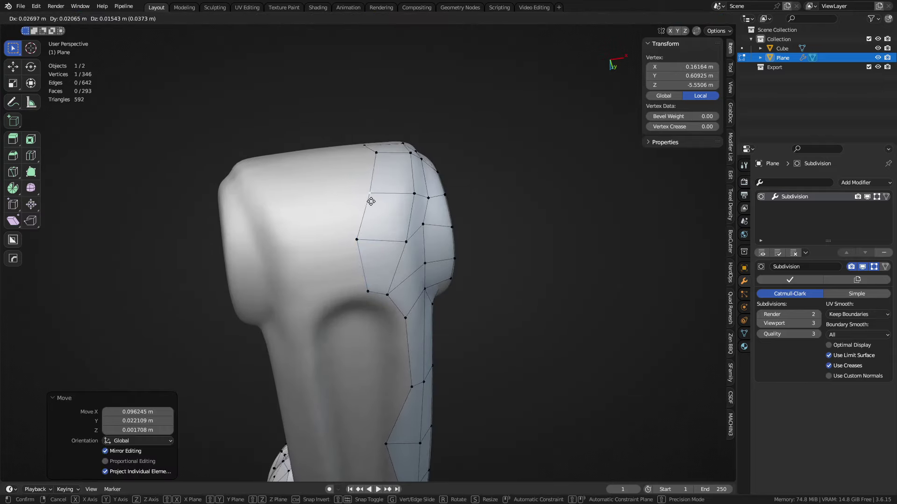
left_click(371, 201)
left_click(363, 234)
key("g")
left_click(375, 229)
- Extrude the three inner border edges below the recess across the centre and move them about 0.15 m further
middle_click_drag(376, 229, 387, 262)
key("2")
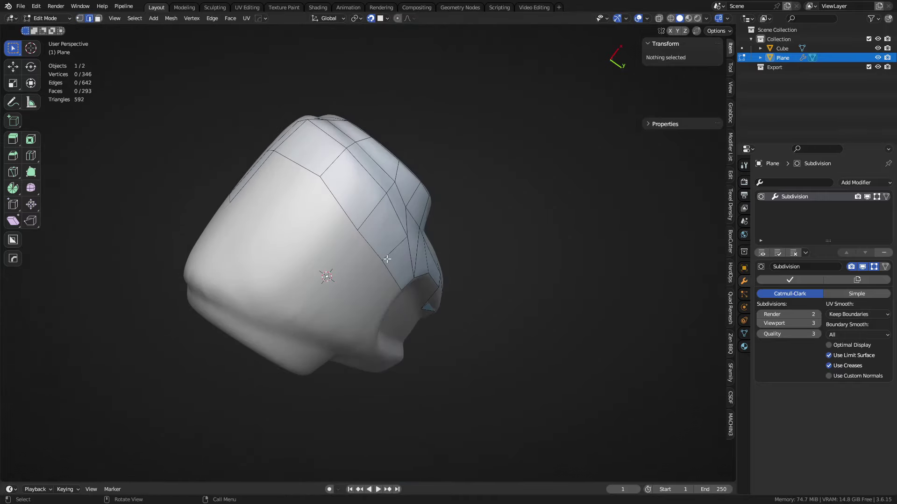
left_click(342, 209)
left_click(398, 282, "ctrl")
key("e")
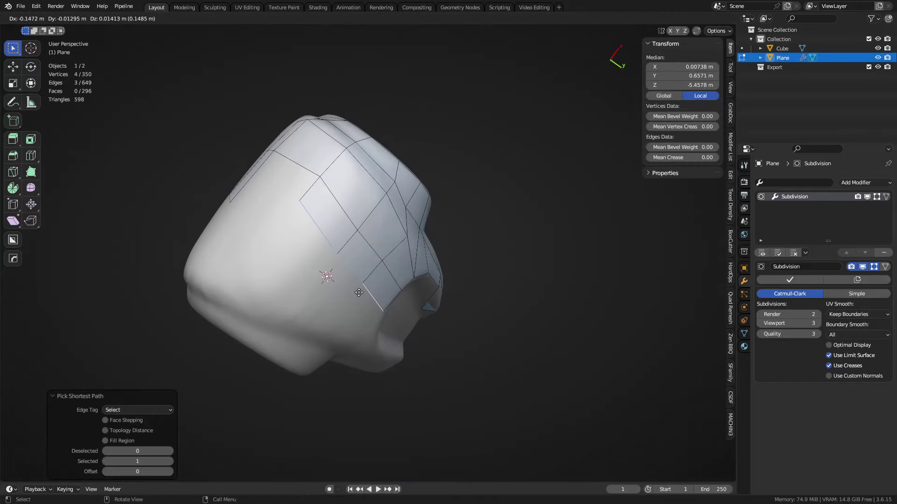
left_click(359, 292)
key("g")
left_click(441, 317)
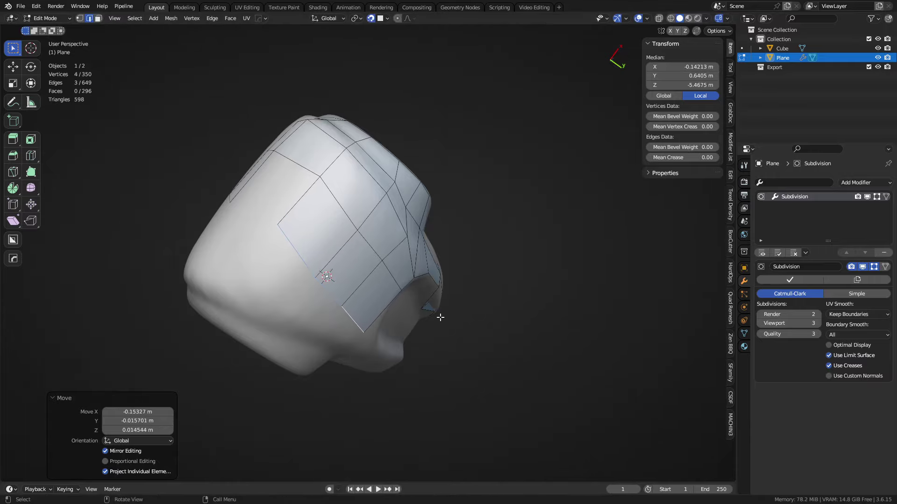
- Symmetrize the mesh across X to complete the patch beneath the recess on both sides
middle_click_drag(440, 317, 367, 267)
key("1")
left_click(308, 288)
key("2")
key("alt+x")
- Adjust the vertices along the recess's lower edge and in the row beneath it
middle_click_drag(445, 350, 306, 366)
scroll(400, 248, "up", 3)
key("1")
left_click(400, 232)
key("g")
left_click(393, 234)
key("g")
left_click(354, 310)
- Lower two vertices in the row beneath the recess, then symmetrize the whole mesh across X from + to -
left_click(292, 301)
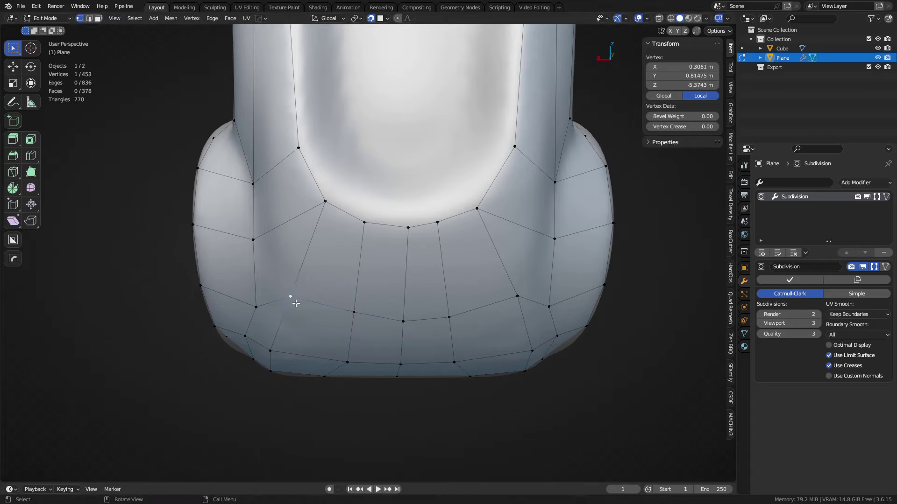
key("g")
left_click(293, 318)
left_click(351, 321)
key("g")
left_click(349, 326)
left_click(395, 326)
key("a")
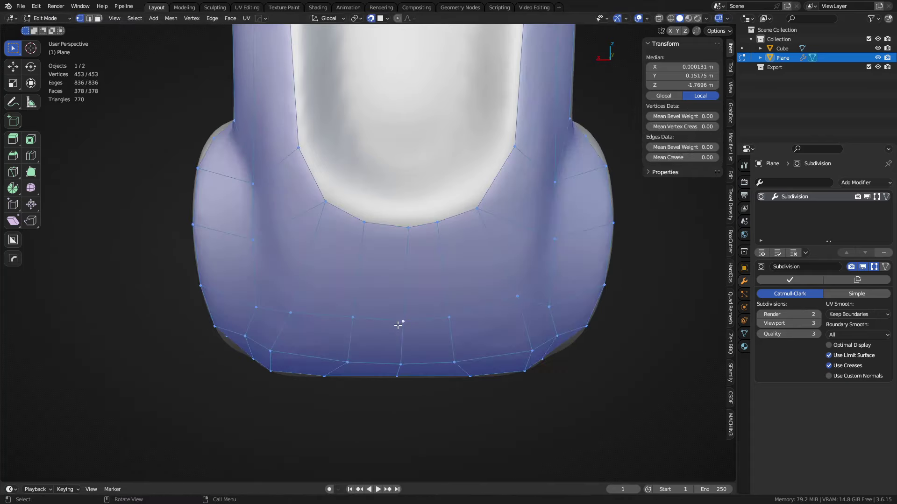
key("alt+x")
- Reposition the boss-base vertex beside the rear side strip and the peak vertex above the boss
scroll(431, 290, "down", 3)
middle_click_drag(430, 288, 404, 322)
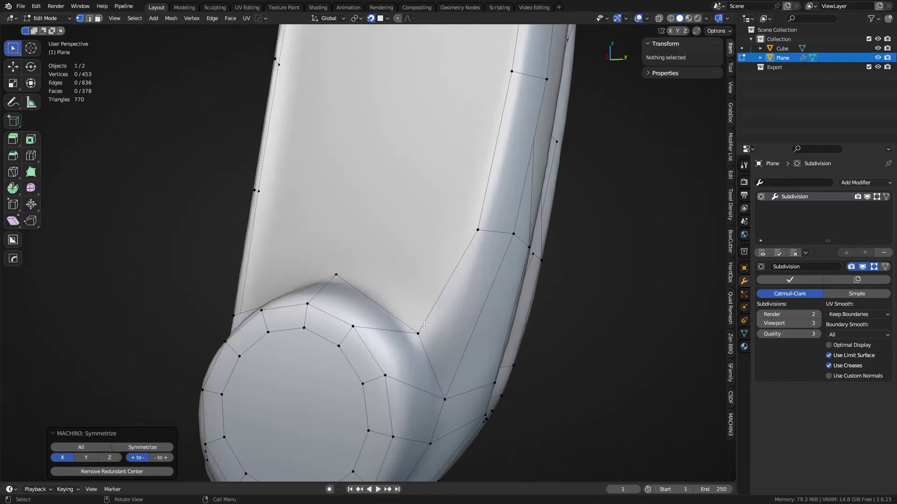
left_click(405, 321)
key("g")
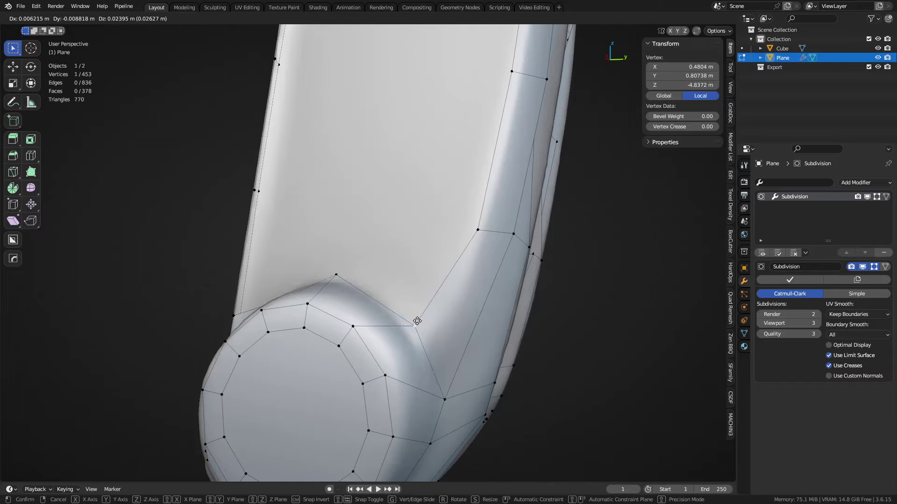
left_click(417, 318)
left_click(339, 280)
middle_click_drag(341, 283, 417, 380)
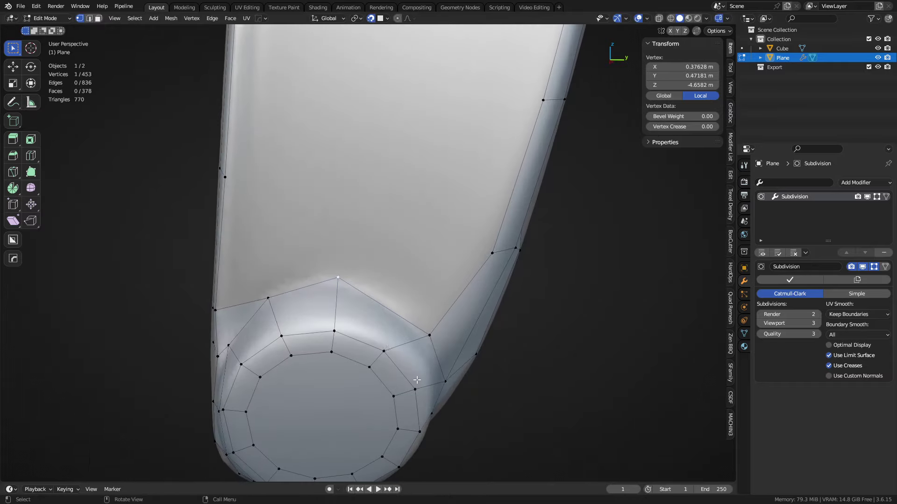
key("g")
left_click(419, 326)
left_click(266, 297)
- Fill a face across the front groove near its upper end, between the opposite side edges
middle_click_drag(269, 298, 419, 250)
key("2")
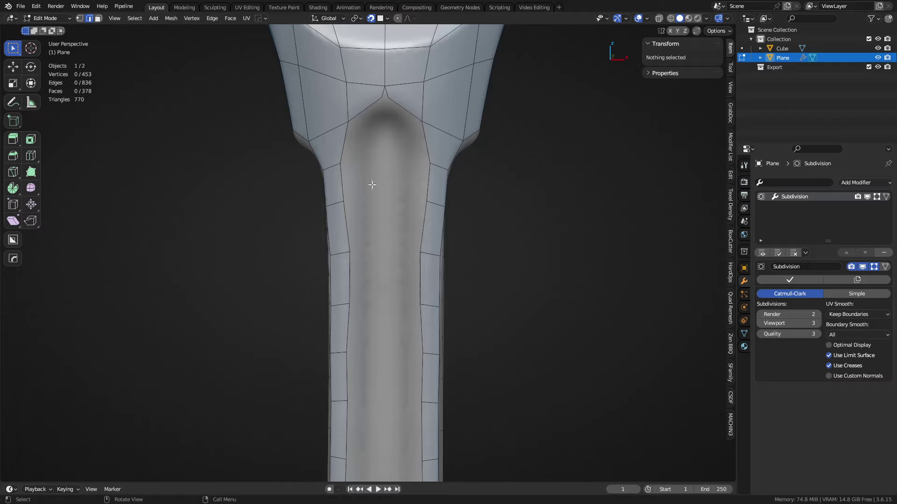
left_click(343, 192)
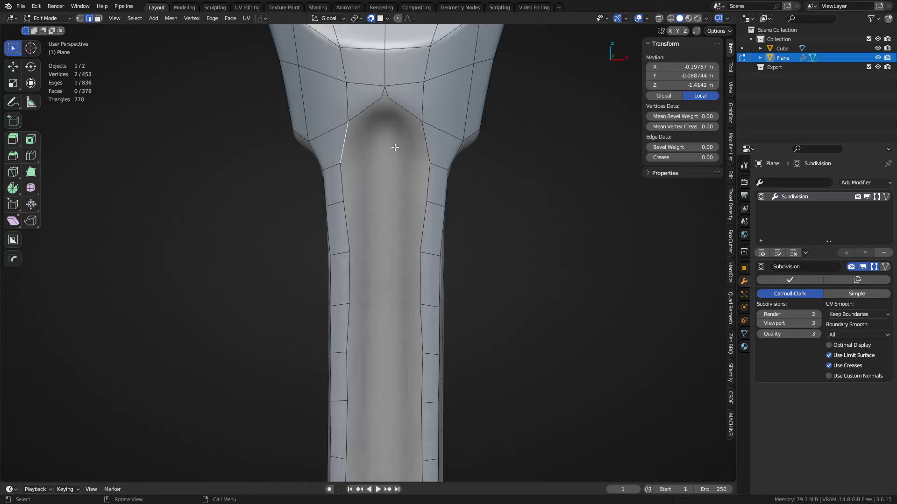
key("f")
- Fill a face across the front groove near its lower end, between the opposite border edges
scroll(410, 154, "down", 2)
middle_click_drag(416, 327, 424, 176, "shift")
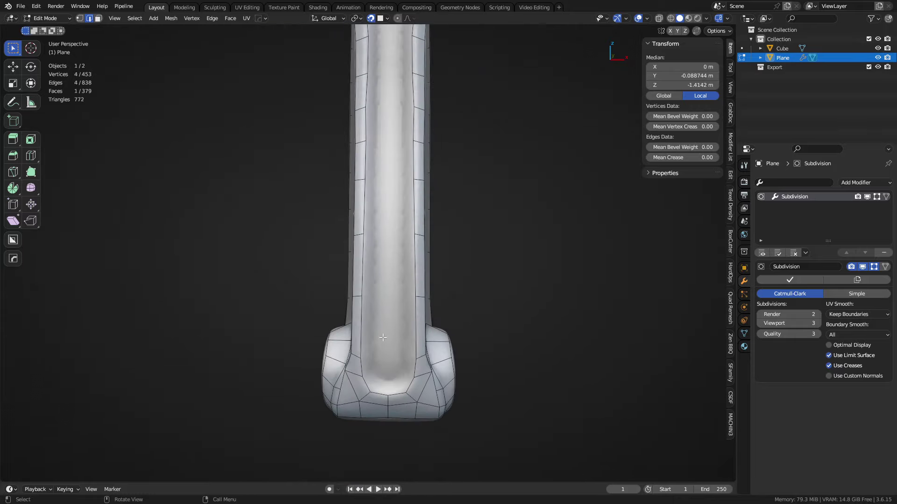
middle_click_drag(378, 353, 374, 332)
scroll(356, 317, "up", 1)
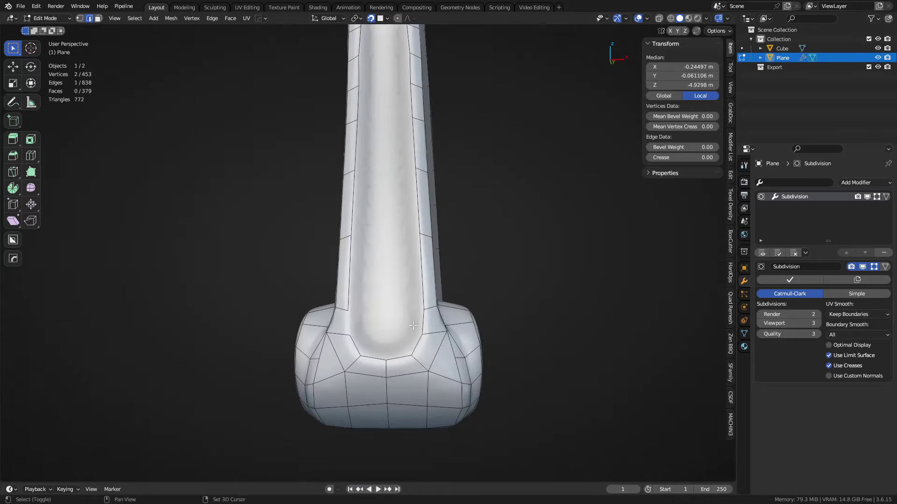
key("f")
- Fill the remaining rows of faces between the two end faces so they span the whole shaft groove
left_click(388, 316)
scroll(396, 296, "down", 2)
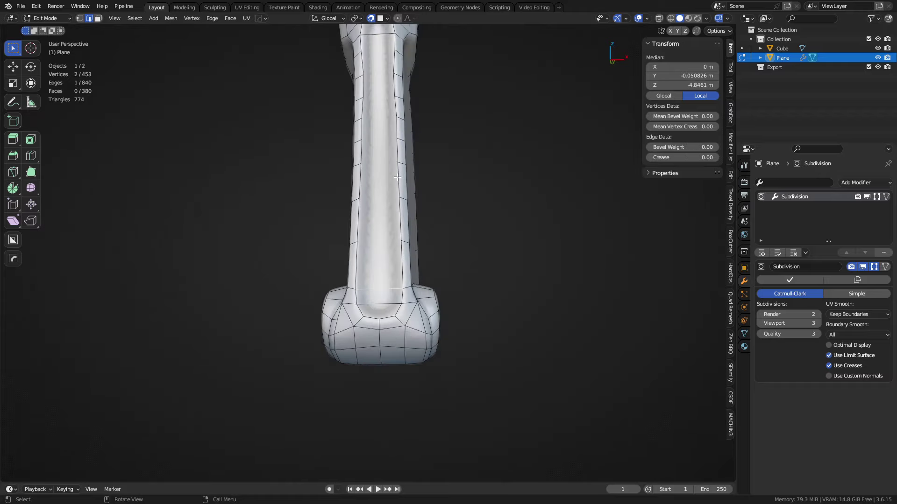
middle_click_drag(406, 108, 406, 258, "shift")
key("f")
key("f")
key("f")
scroll(436, 226, "up", 2)
scroll(400, 258, "up", 2)
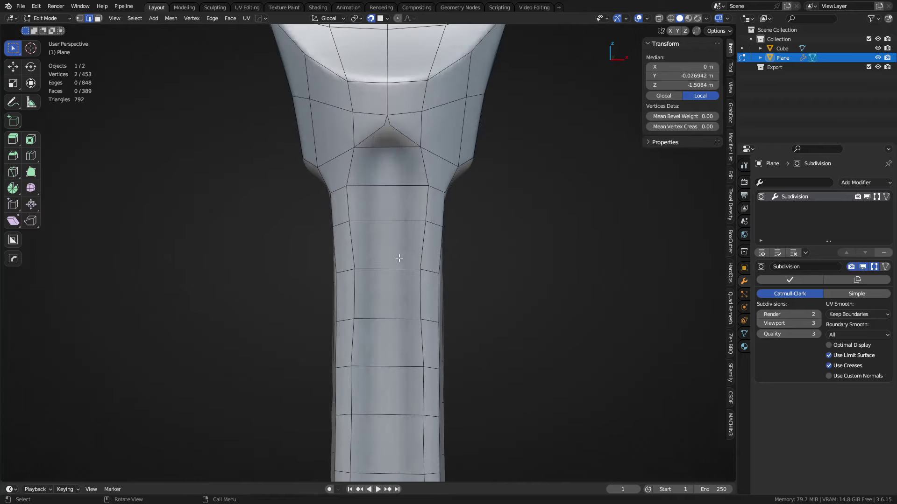
- Add one centred loop cut lengthwise through the groove faces and snap it onto the sculpted surface
key("ctrl+r")
left_click(383, 210)
right_click(383, 210)
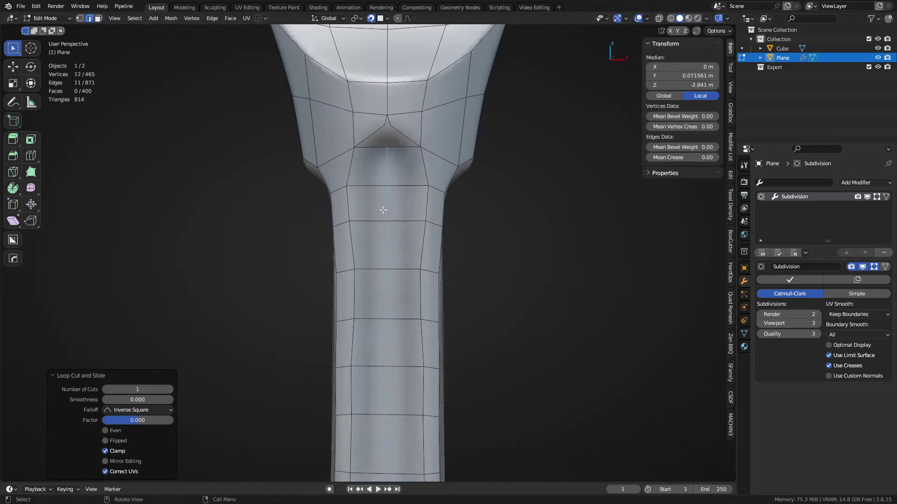
key("g")
left_click(412, 241)
- Merge the two close vertices at the groove's upper tip at their center
middle_click_drag(443, 330, 430, 130, "shift")
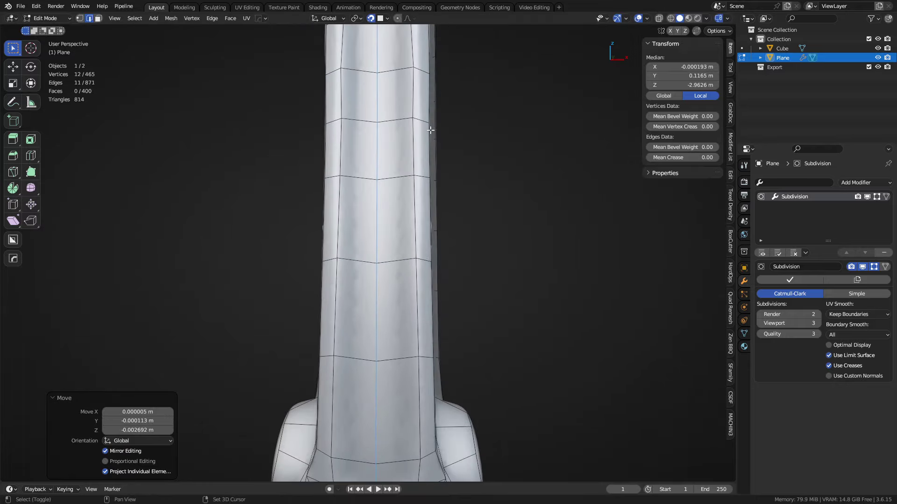
middle_click_drag(431, 275, 431, 146, "shift")
key("1")
left_click(382, 361)
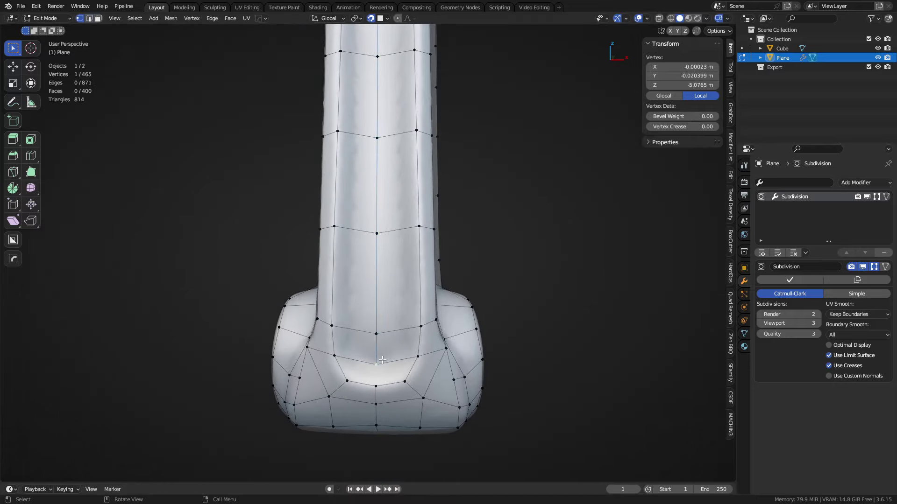
middle_click_drag(382, 360, 394, 200, "shift")
scroll(380, 241, "up", 6)
left_click(380, 150, "shift")
key("shift+1")
scroll(396, 189, "down", 4)
scroll(393, 209, "up", 3)
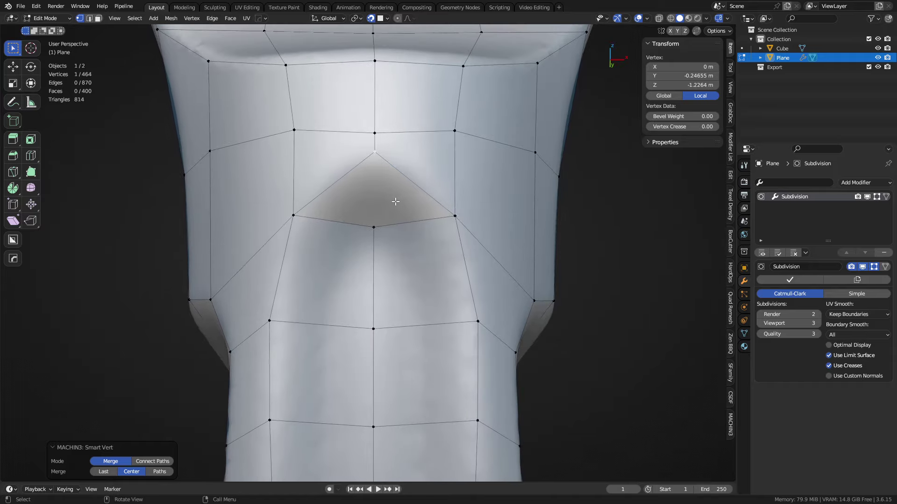
- Fill the diamond-shaped gap at the groove's upper tip with a face
key("2")
left_click(347, 216)
left_click(346, 183, "shift")
left_click(408, 215, "shift")
scroll(423, 190, "down", 6)
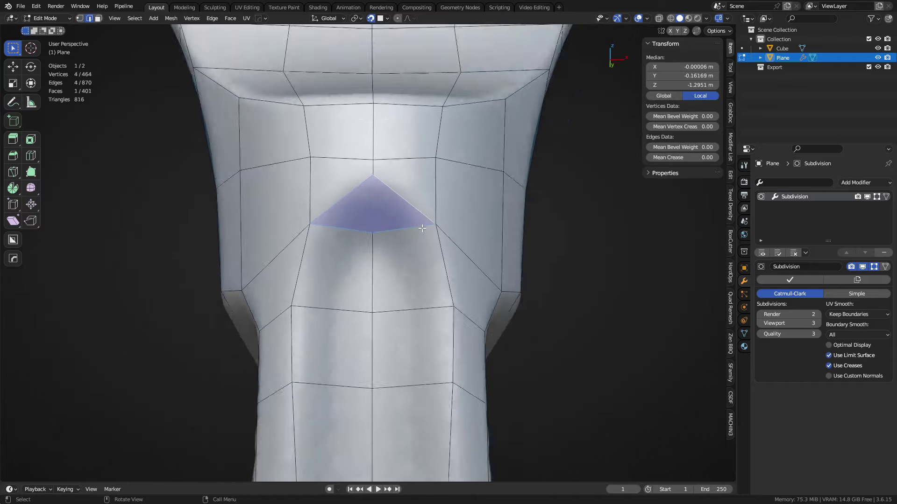
- Close the curved gap at the groove's lower end with two faces, one on each side of the centre line
middle_click_drag(439, 404, 428, 157, "shift")
middle_click_drag(427, 341, 418, 169, "shift")
middle_click_drag(407, 322, 415, 235, "shift")
scroll(415, 236, "up", 3)
left_click(407, 279)
left_click(430, 249, "shift")
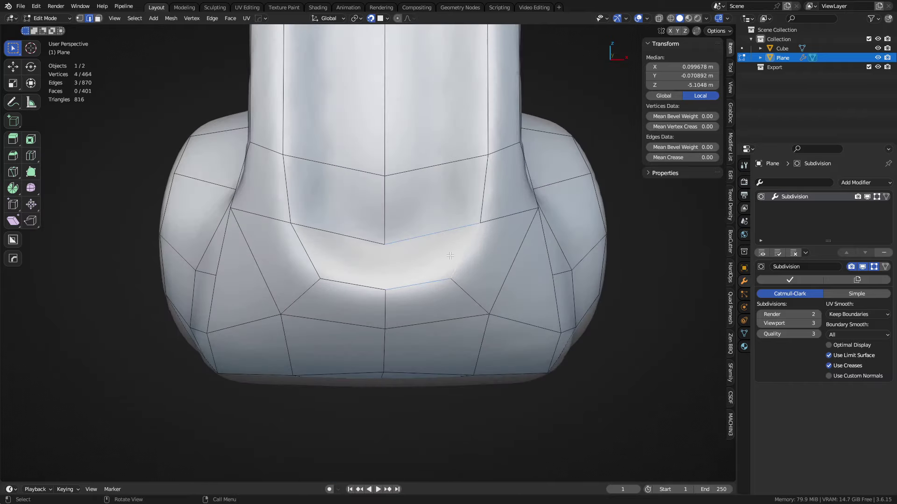
key("f")
left_click(383, 265)
key("f")
- Connect the groove's upper tip vertex to the centre vertex beneath it to split the cap face
scroll(406, 172, "down", 6)
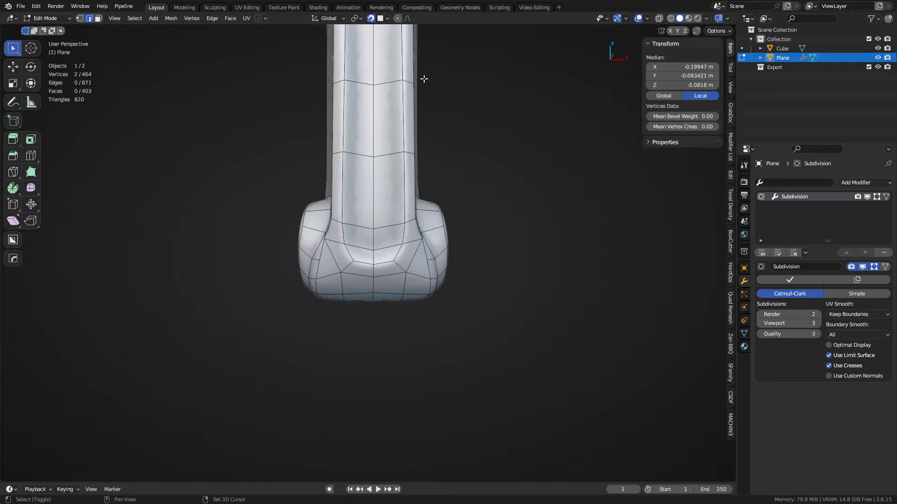
middle_click_drag(424, 79, 426, 273, "shift")
scroll(421, 143, "up", 3)
middle_click_drag(419, 112, 378, 217, "shift")
scroll(382, 183, "up", 2)
key("1")
left_click(365, 129)
left_click(361, 173, "shift")
key("j")
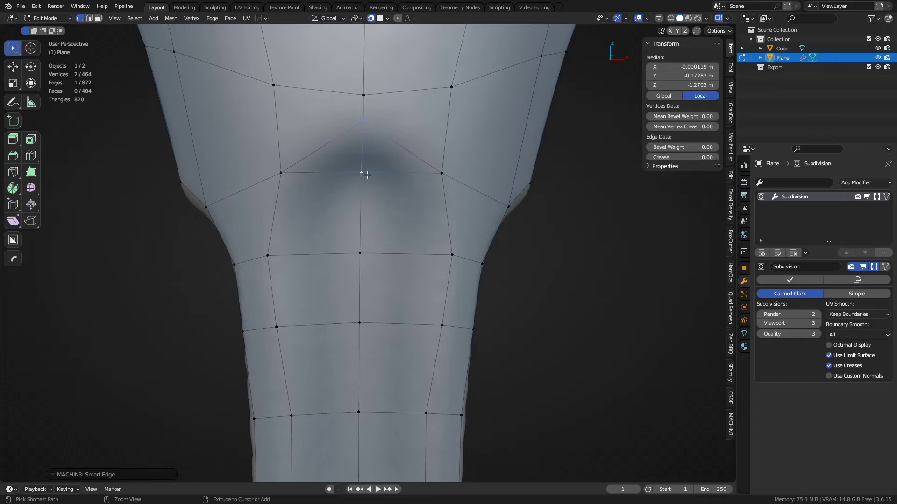
- Knife-cut an edge from the middle of the cap's +X slanted edge to the nearby vertex above it
key("2")
key("a")
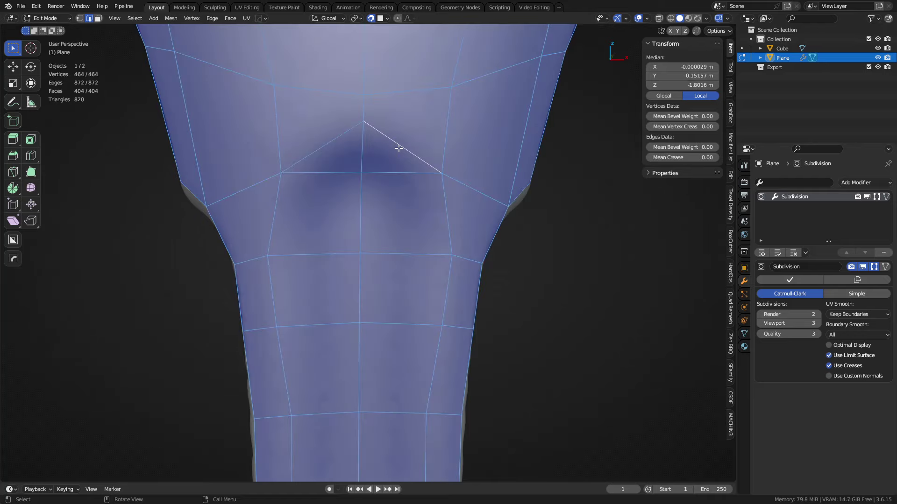
key("alt+a")
key("k")
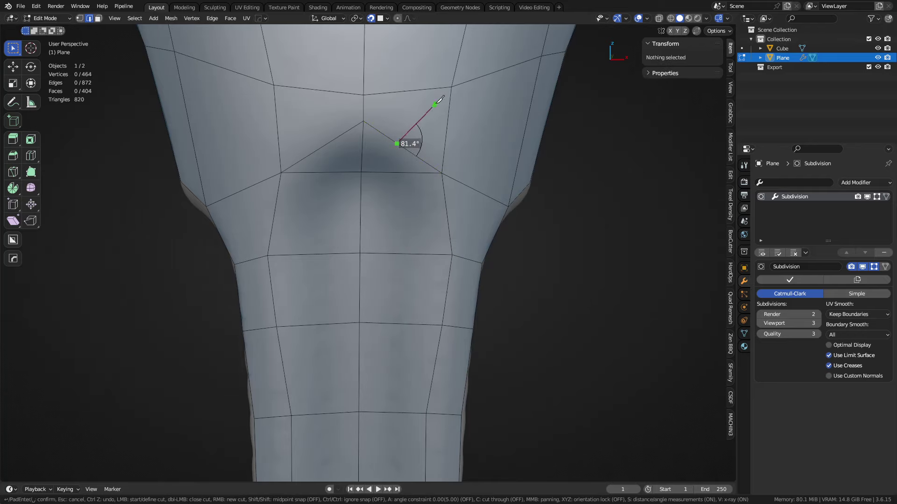
key("Return")
- Slide the new cap vertex outward with factor 0.218 to round the tip, fine-tune its position and symmetrize the mesh across X
key("shift+v")
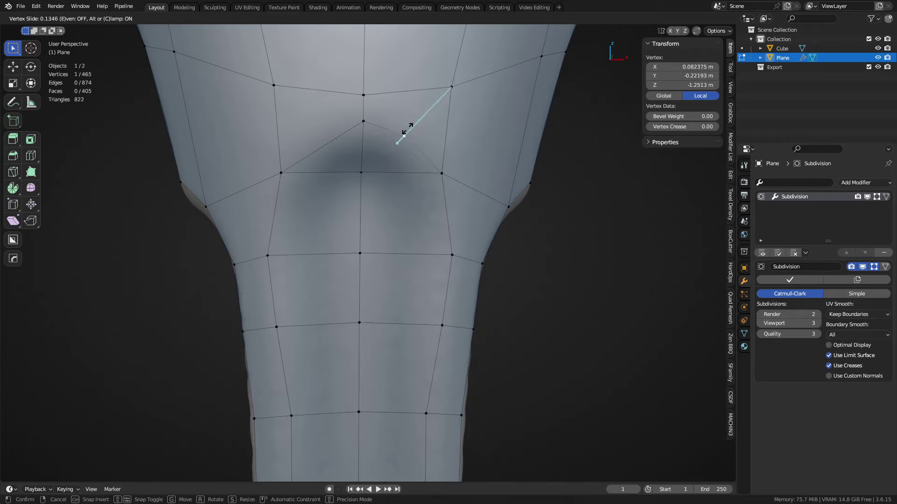
left_click(412, 126)
key("g")
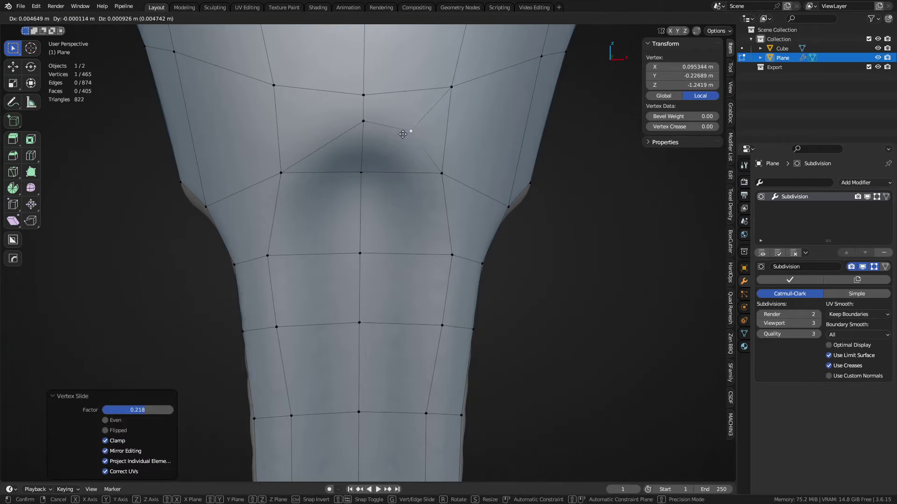
left_click(403, 132)
key("alt+x")
- Examine the subdivided groove in Object Mode and the isolated mesh around the groove's lower end
key("Tab")
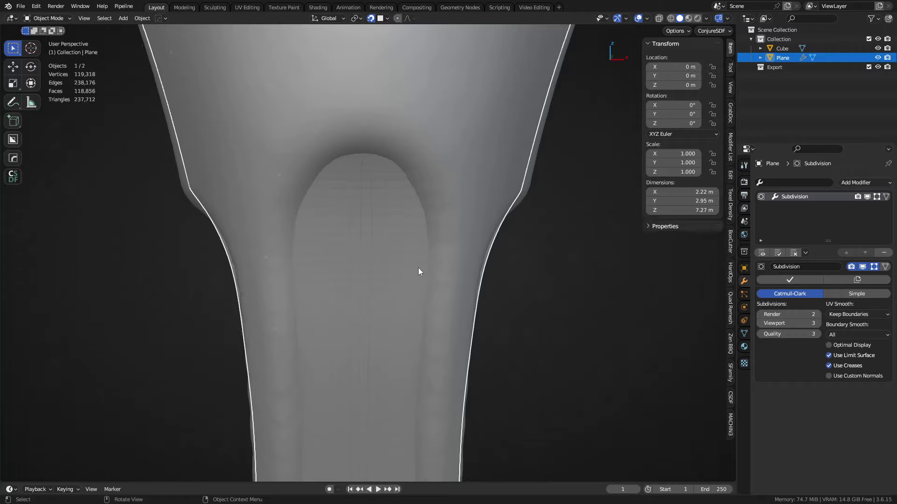
scroll(418, 268, "down", 6)
middle_click_drag(460, 296, 427, 245, "shift")
key("Tab")
middle_click_drag(449, 284, 408, 202)
key("slash")
scroll(371, 330, "up", 5)
middle_click_drag(371, 330, 382, 283)
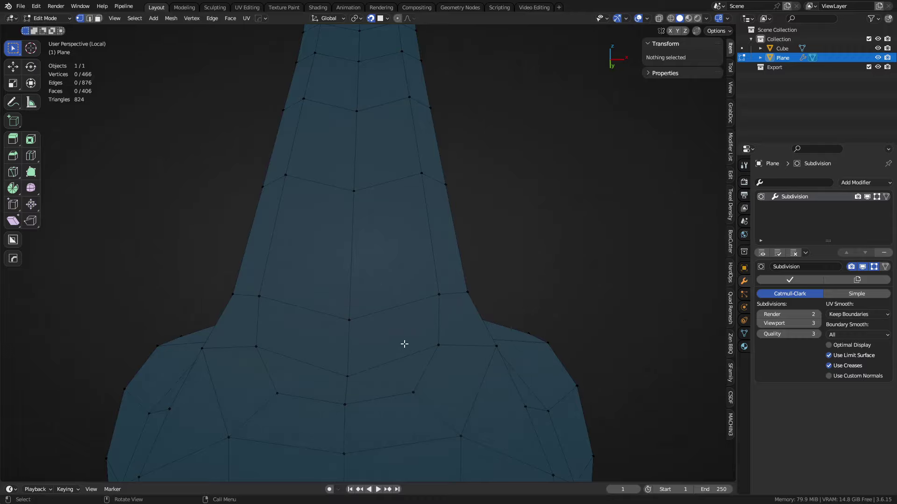
key("KP_Divide")
- Extrude all the front groove's faces, scale them inward to 0.973 and narrow them slightly along X
key("3")
left_click(360, 419)
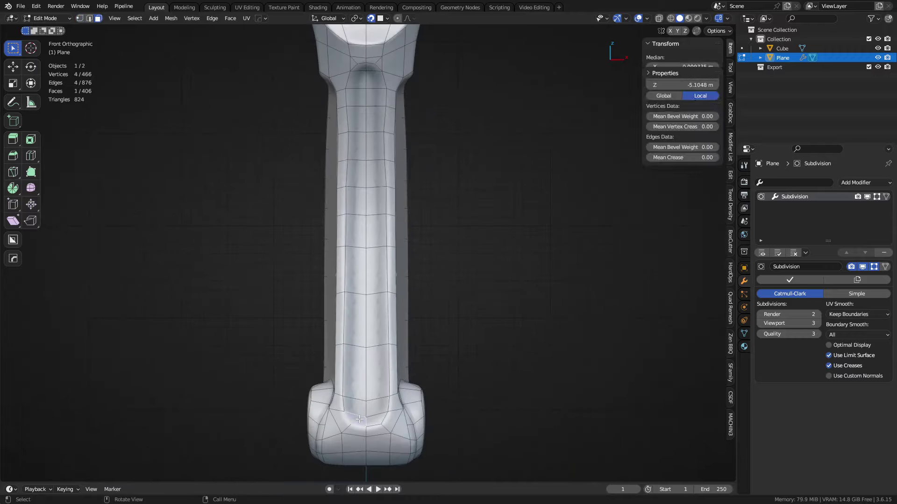
middle_click_drag(372, 213, 379, 269, "shift")
left_click(377, 127, "ctrl+shift")
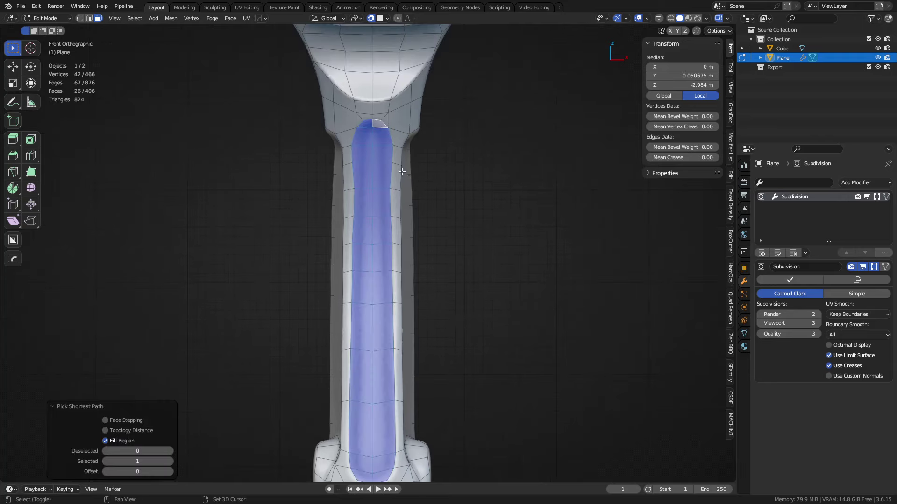
scroll(402, 172, "up", 8)
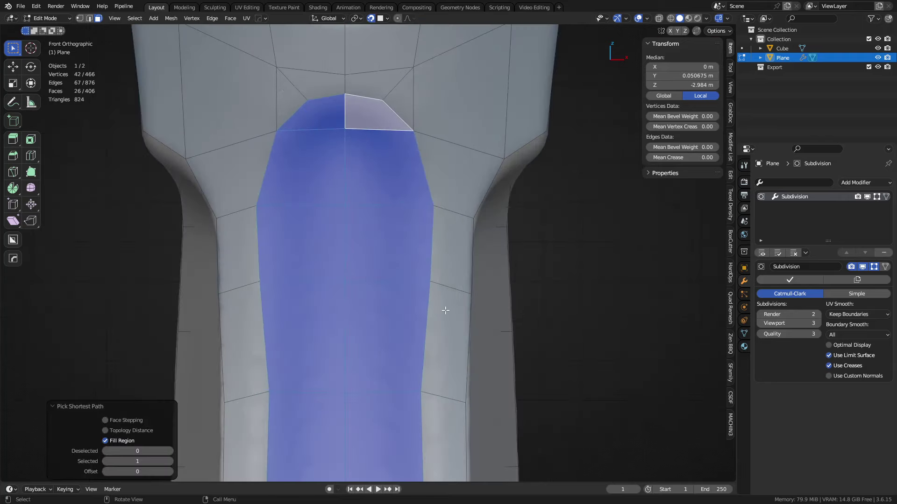
middle_click_drag(444, 407, 449, 321, "shift")
scroll(473, 297, "down", 3)
middle_click_drag(453, 239, 500, 343, "shift")
key("i")
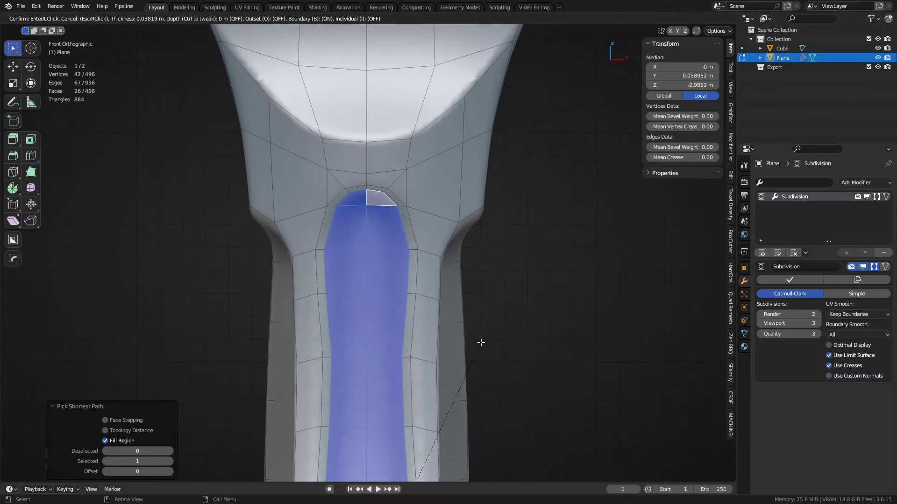
left_click(477, 340)
key("s")
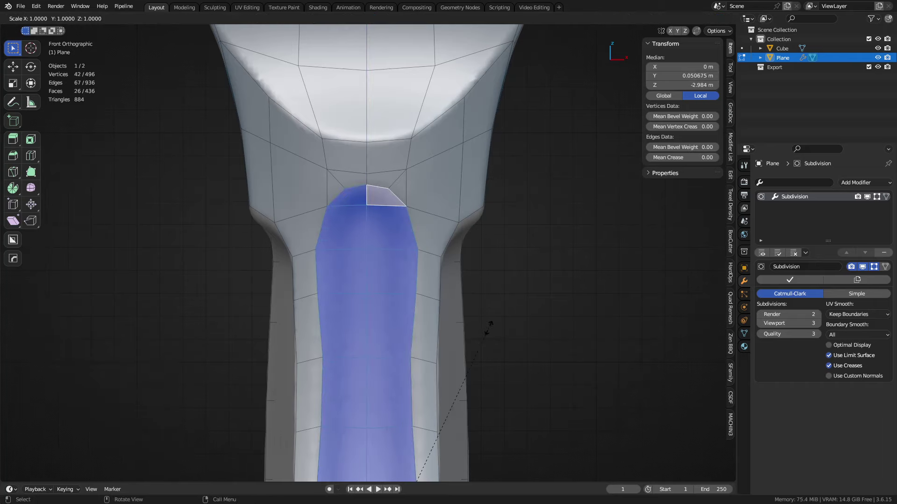
key("s")
key("x")
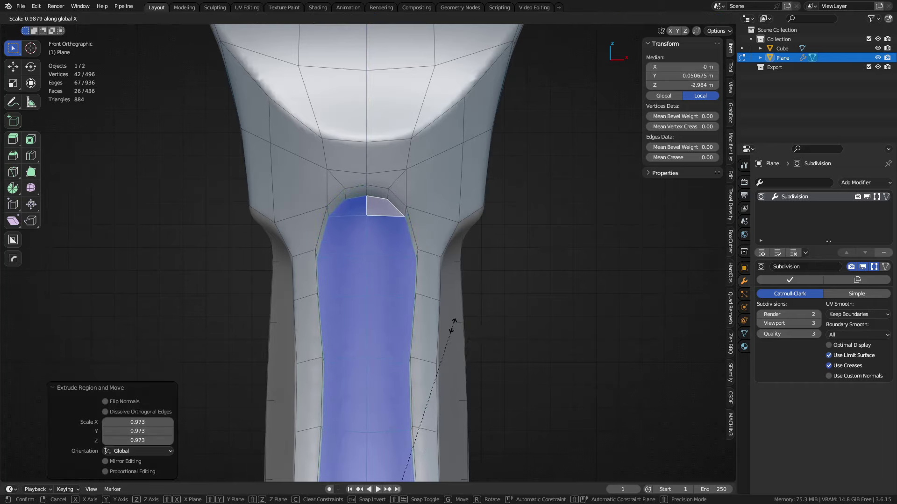
left_click(440, 341)
- Examine the smoothed groove and its new border from the front and the side, and clear the selection
middle_click_drag(444, 339, 460, 397, "ctrl")
middle_click_drag(450, 449, 456, 308, "shift")
key("Tab")
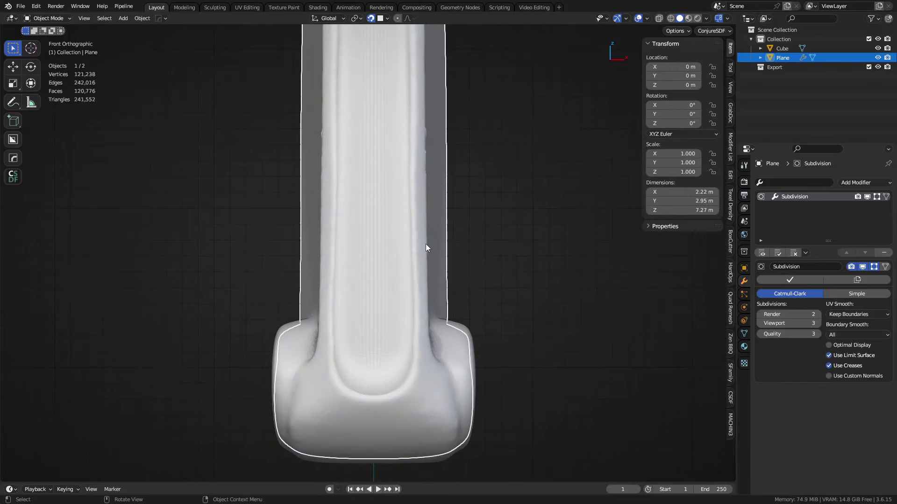
middle_click_drag(426, 244, 453, 226)
left_click(490, 259)
key("KP_3")
left_click(389, 209)
key("Tab")
middle_click_drag(453, 227, 505, 200, "ctrl")
scroll(493, 213, "up", 2)
key("Tab")
left_click(376, 184)
key("Tab")
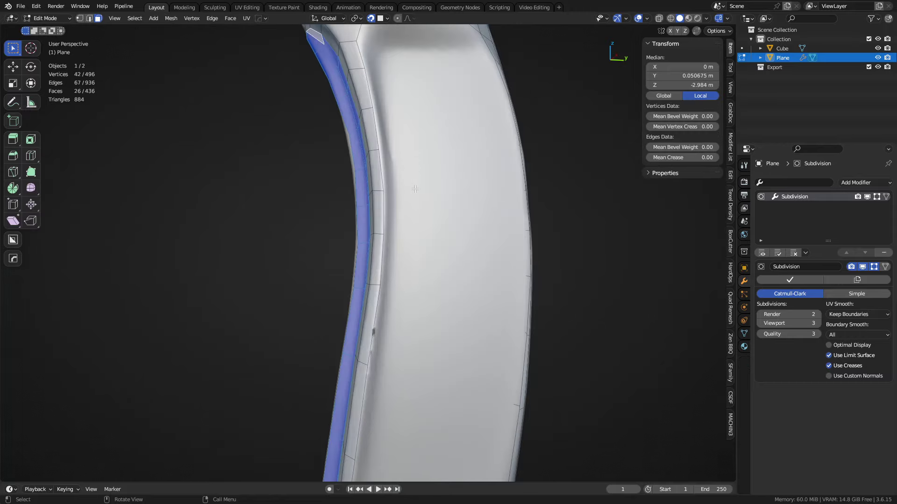
key("shift+w")
key("shift+w")
key("a")
key("alt+a")
- Move two vertices on the rear groove's lower +X border onto its rim, then symmetrize the whole mesh across X from + to -
middle_click_drag(586, 224, 427, 211)
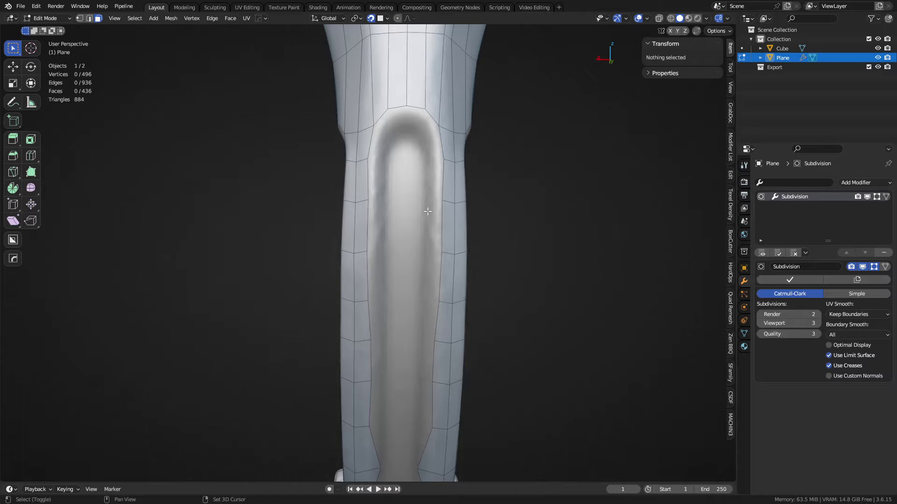
middle_click_drag(426, 248, 443, 274)
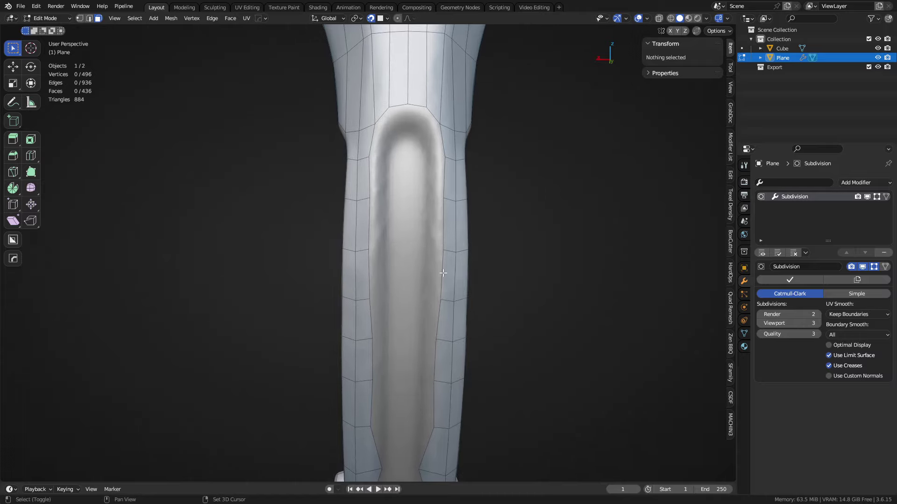
middle_click_drag(455, 308, 414, 234)
left_click(366, 251)
key("g")
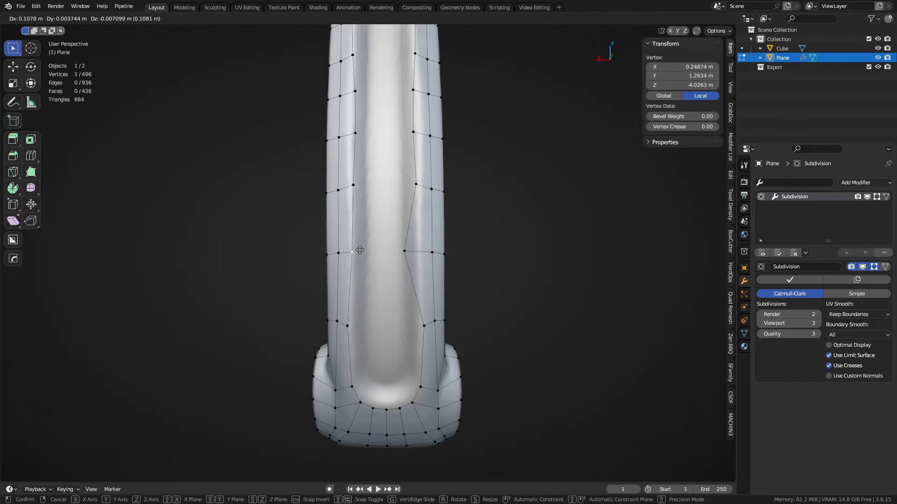
left_click(359, 250)
left_click(351, 330)
key("g")
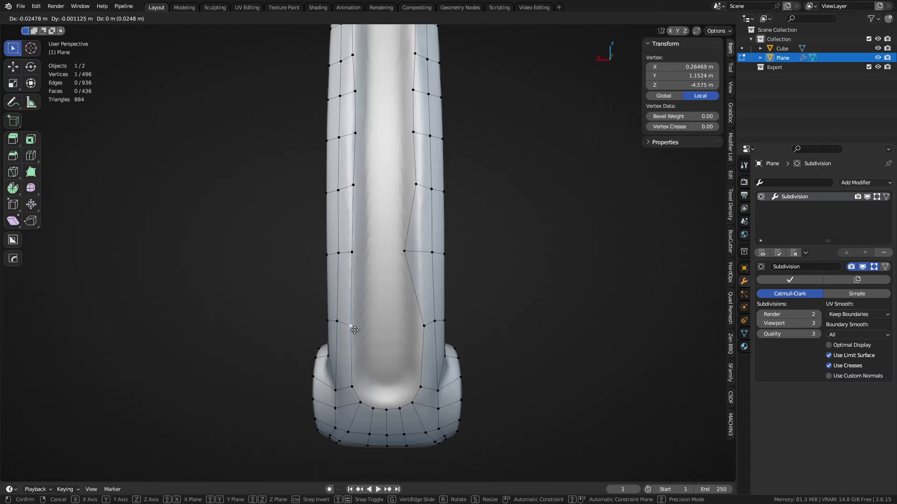
left_click(355, 330)
key("a")
key("alt+x")
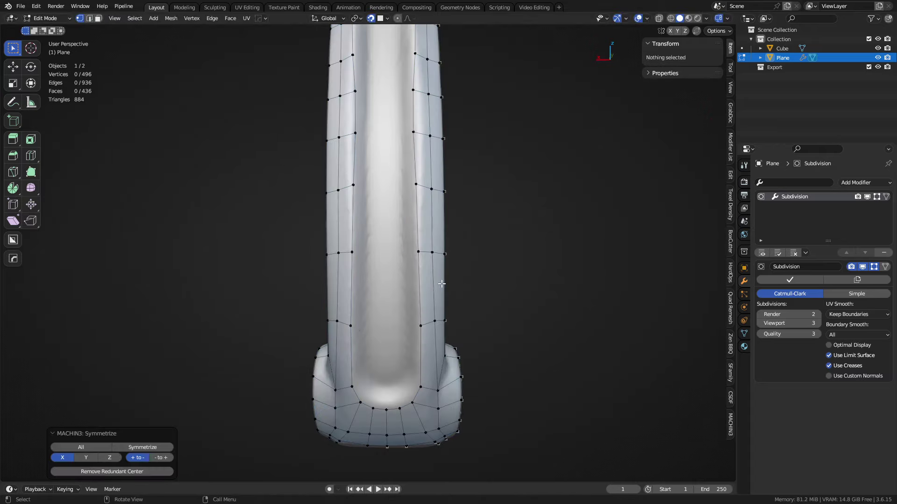
- Extrude the rear groove's border edge loop inward, scaling it to 0.916 and narrowing it to 0.597 along X
key("2")
left_click(380, 409, "alt")
middle_click_drag(412, 203, 407, 248, "shift")
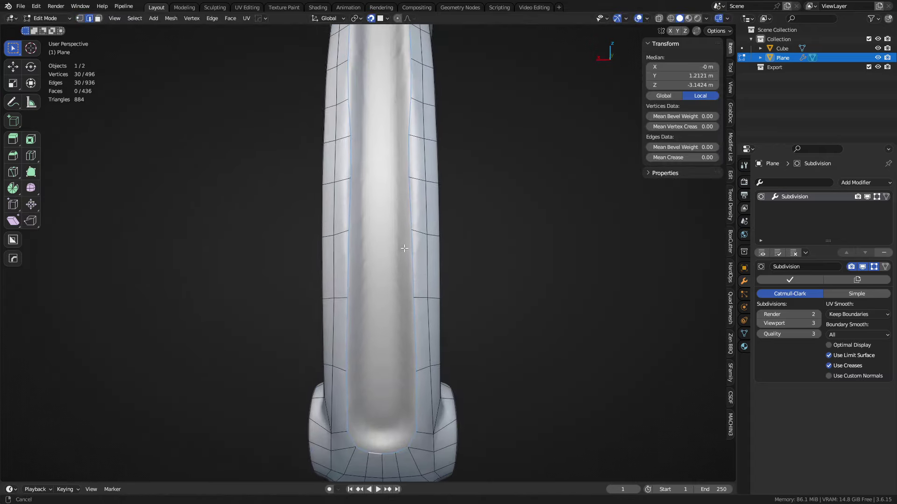
middle_click_drag(389, 182, 400, 216)
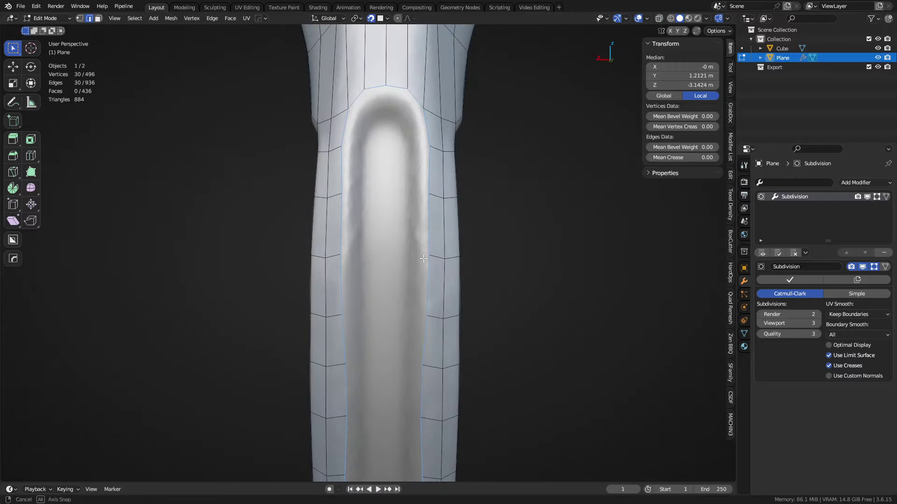
middle_click_drag(424, 258, 504, 279)
scroll(503, 298, "up", 1)
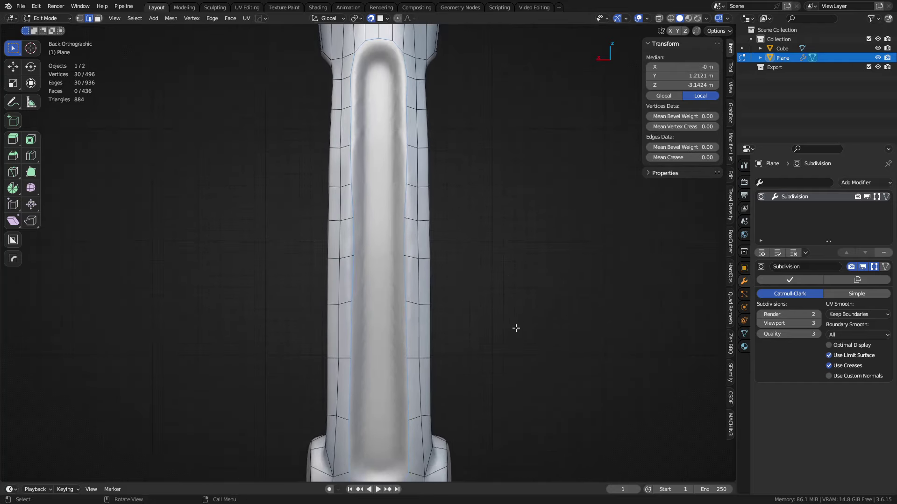
key("e")
key("s")
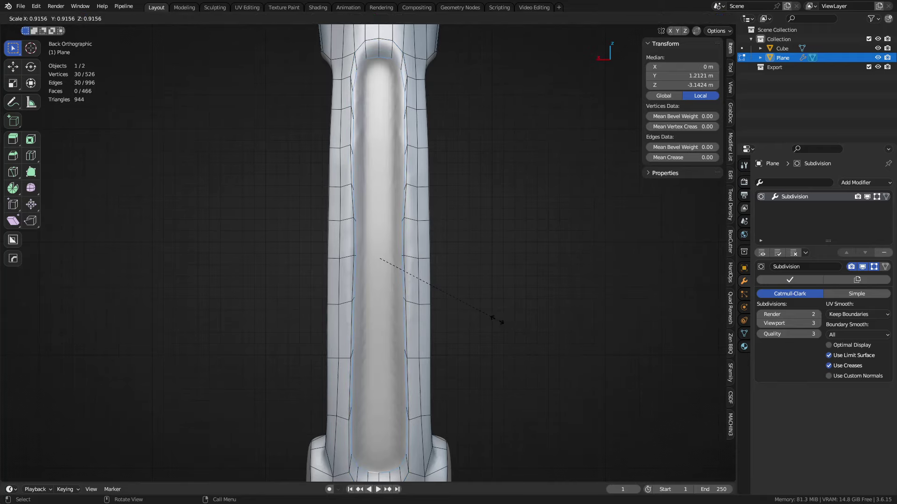
left_click(497, 320)
key("s")
key("x")
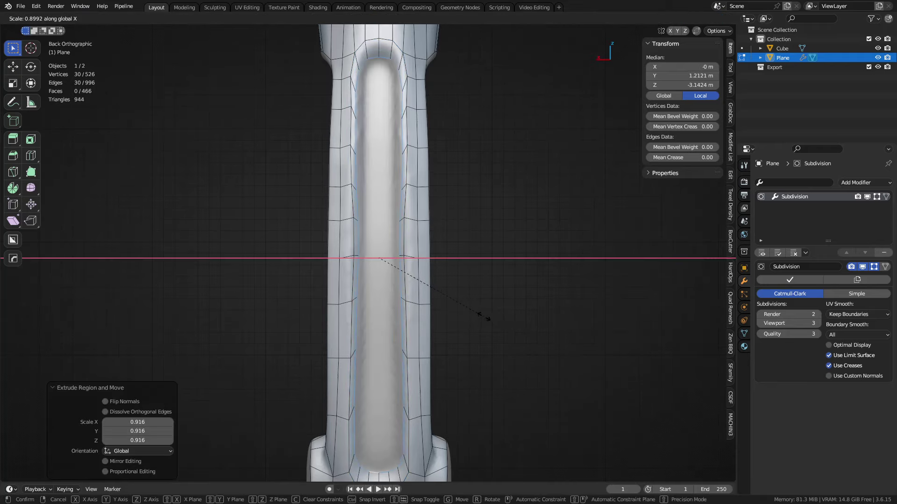
left_click(445, 303)
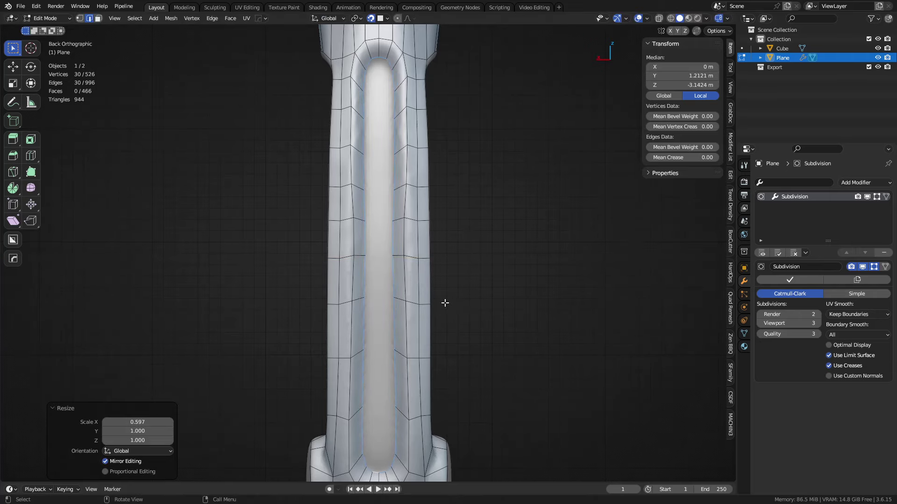
- Fill the rear groove's opening with a row of faces bridging its two long sides, from the lower end to the upper end
middle_click_drag(444, 299, 400, 265, "shift")
scroll(428, 260, "up", 5)
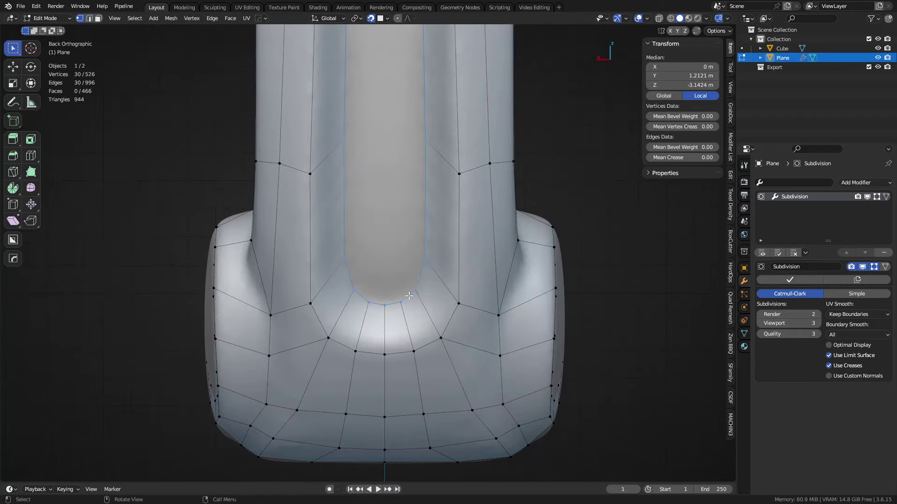
left_click(357, 277)
left_click(416, 277, "shift")
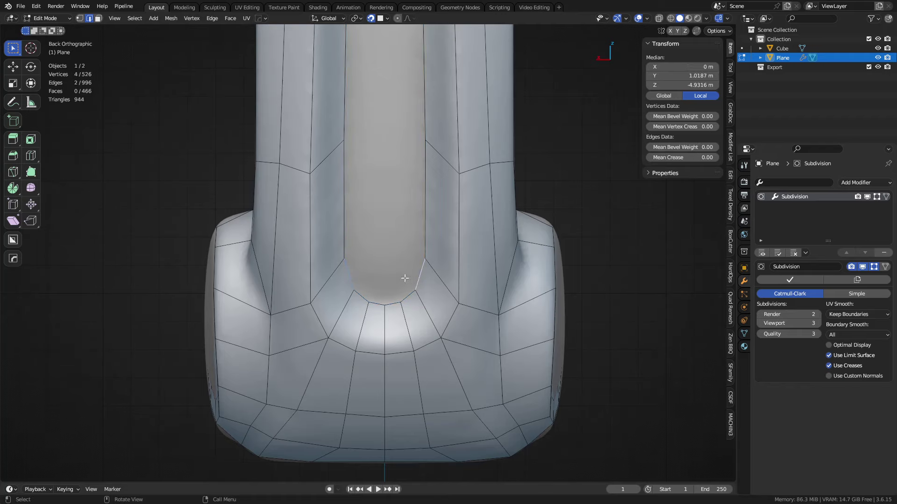
key("f")
left_click(391, 262)
scroll(392, 257, "down", 4)
middle_click_drag(430, 141, 427, 330, "shift")
key("f")
key("f")
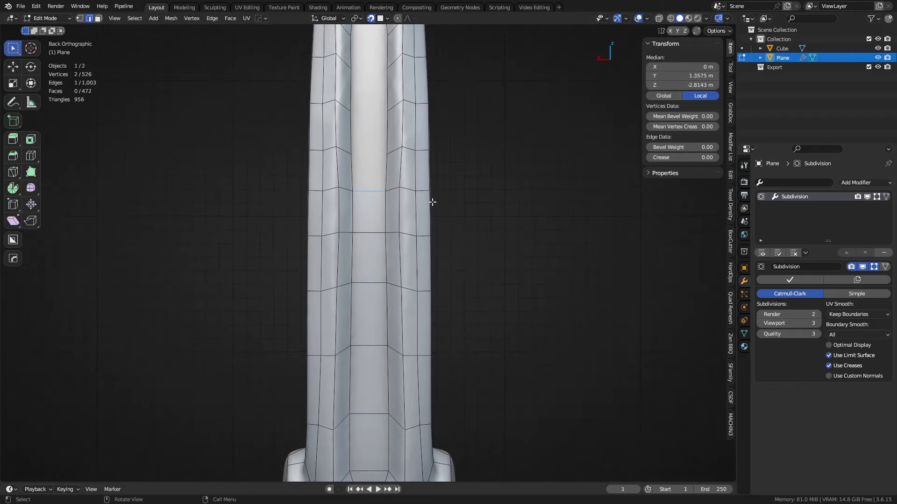
middle_click_drag(430, 106, 437, 227, "shift")
key("f")
scroll(438, 219, "up", 5)
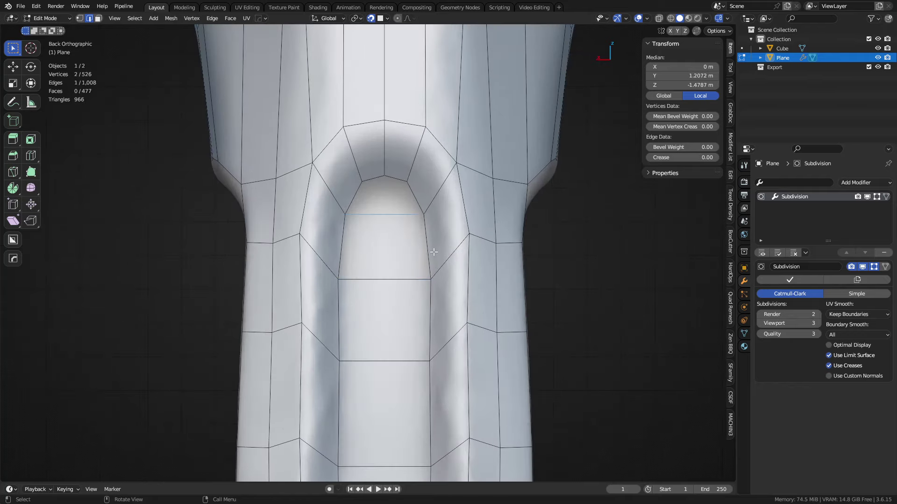
- Add one centred loop cut lengthwise through the rear groove's new faces
key("ctrl+r")
left_click(383, 228)
right_click(383, 229)
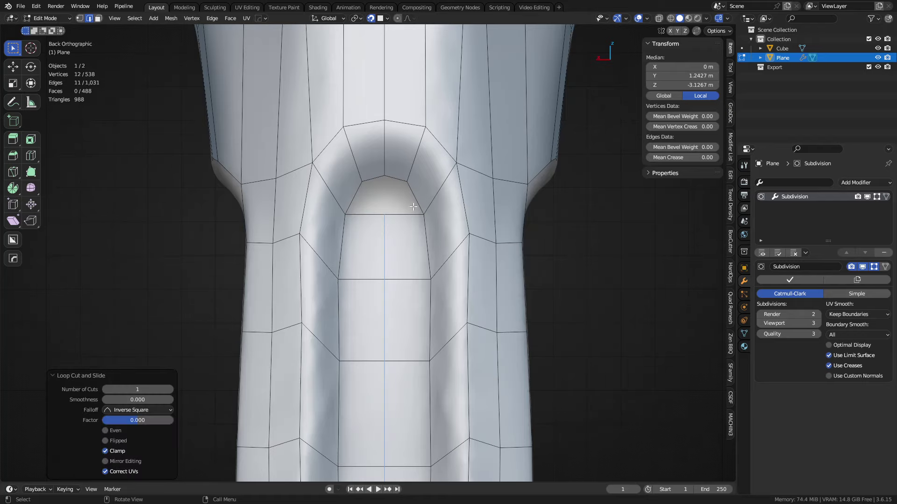
- Fill the remaining gaps at the upper and lower ends of the rear groove with faces
left_click(415, 206)
key("f")
key("f")
scroll(424, 219, "down", 4)
middle_click_drag(439, 420, 461, 276, "shift")
scroll(471, 291, "up", 7)
left_click(439, 280)
key("f")
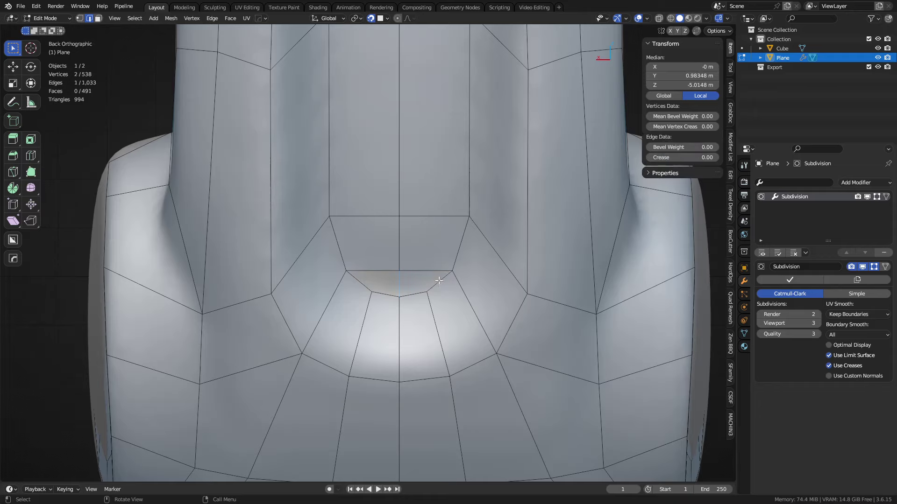
key("f")
- Examine the closed rear groove in Object Mode and return to Edit Mode
scroll(449, 262, "down", 4)
scroll(449, 262, "down", 4)
key("ctrl+Tab")
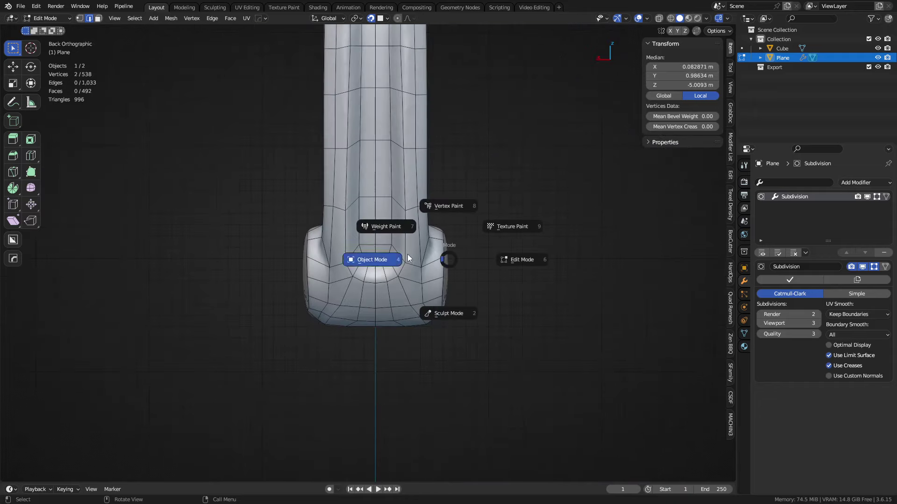
left_click(408, 257)
scroll(392, 187, "down", 3)
middle_click_drag(364, 67, 356, 234, "shift")
key("ctrl+Tab")
left_click(308, 235)
- Select the side recess's border edges along the front, around the upper end and down the rear, leaving out the lower end
middle_click_drag(290, 236, 432, 234)
scroll(430, 286, "up", 2)
middle_click_drag(374, 329, 388, 220, "shift")
scroll(431, 286, "up", 2)
middle_click_drag(444, 224, 439, 367, "shift")
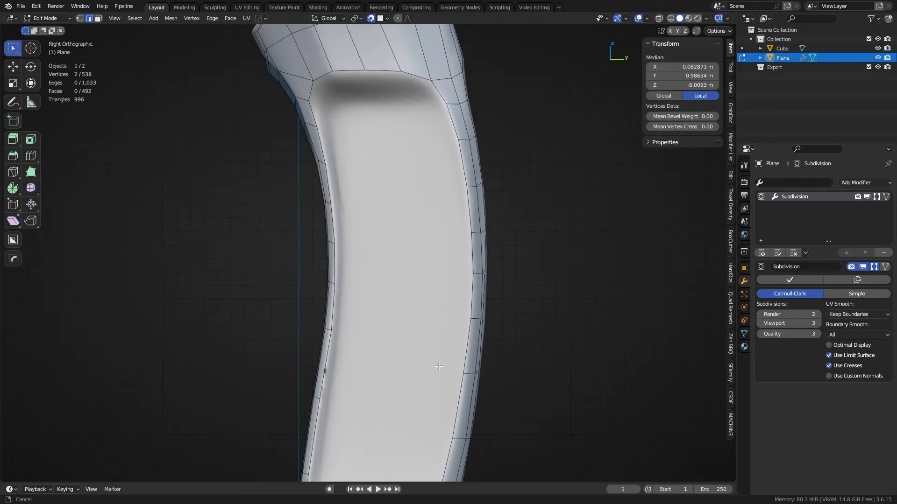
scroll(453, 273, "down", 5, "shift")
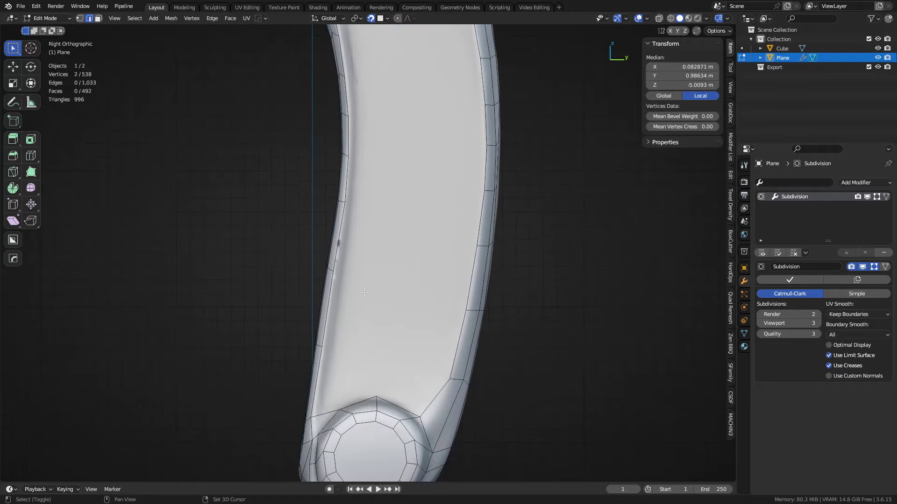
middle_click_drag(365, 292, 507, 344)
left_click(380, 335)
middle_click_drag(435, 335, 337, 278)
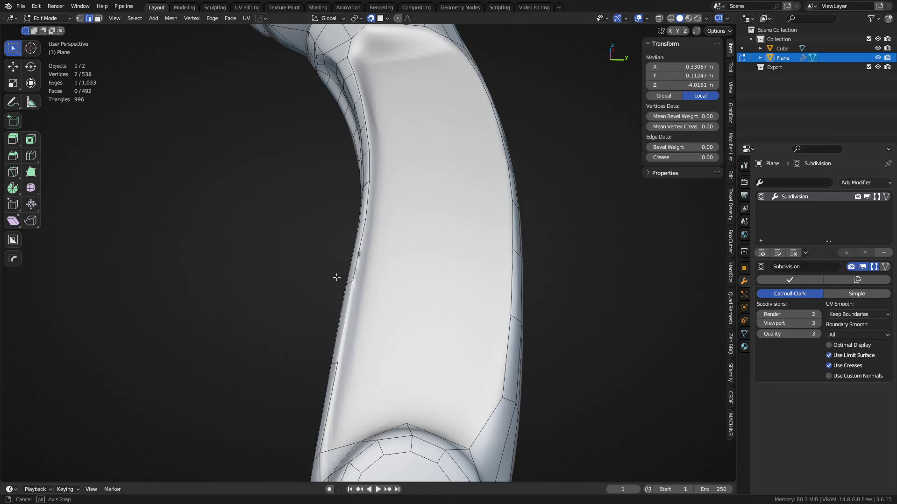
scroll(496, 363, "up", 5, "shift")
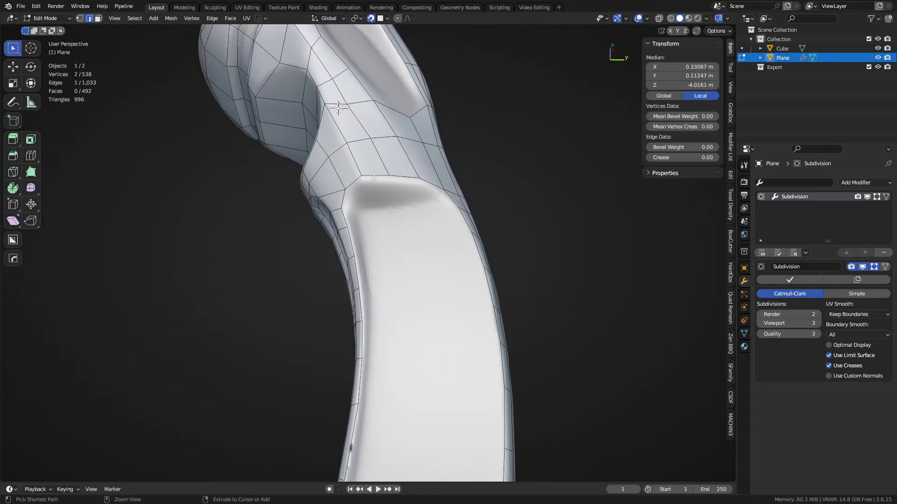
left_click(409, 188, "ctrl")
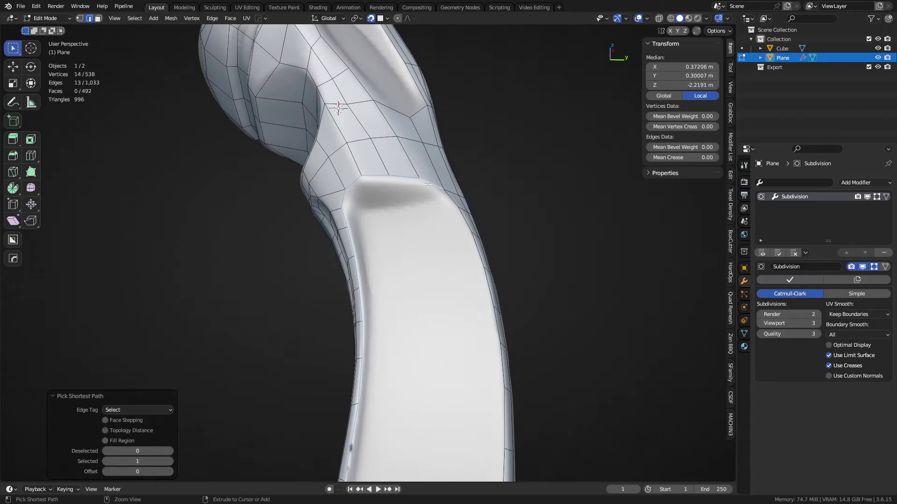
scroll(361, 184, "down", 8, "shift")
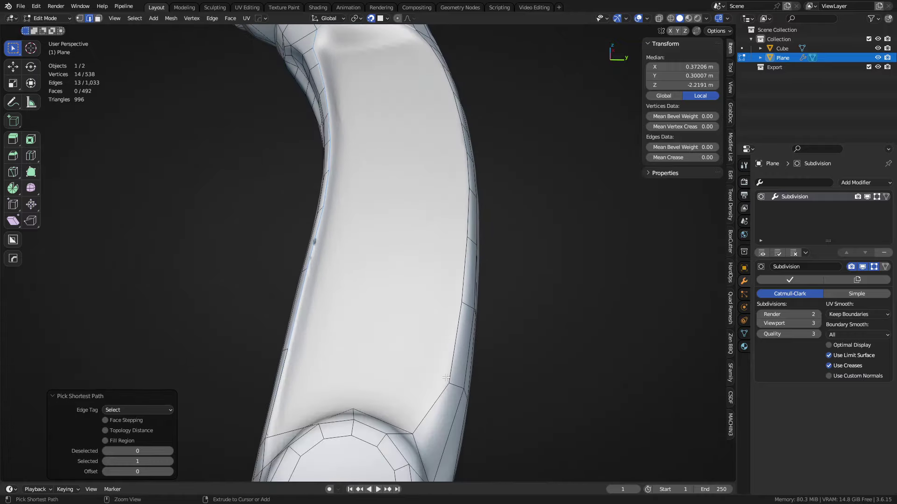
left_click(420, 341, "ctrl")
middle_click_drag(420, 341, 443, 386)
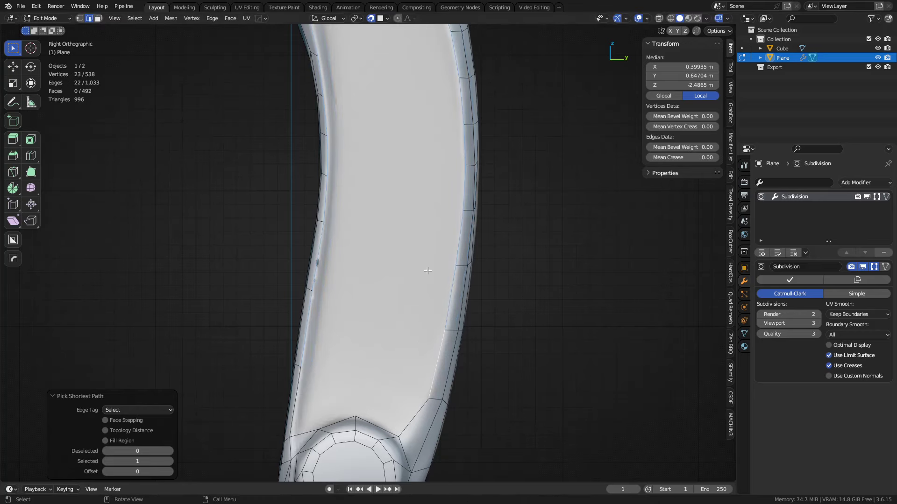
- Try extruding the side recess's border inward at 0.783 scale, narrowing it to 0.892 along Y and moving it 0.051584 m in Y and 0.048145 m in Z
scroll(439, 343, "up", 5, "shift")
key("e")
key("s")
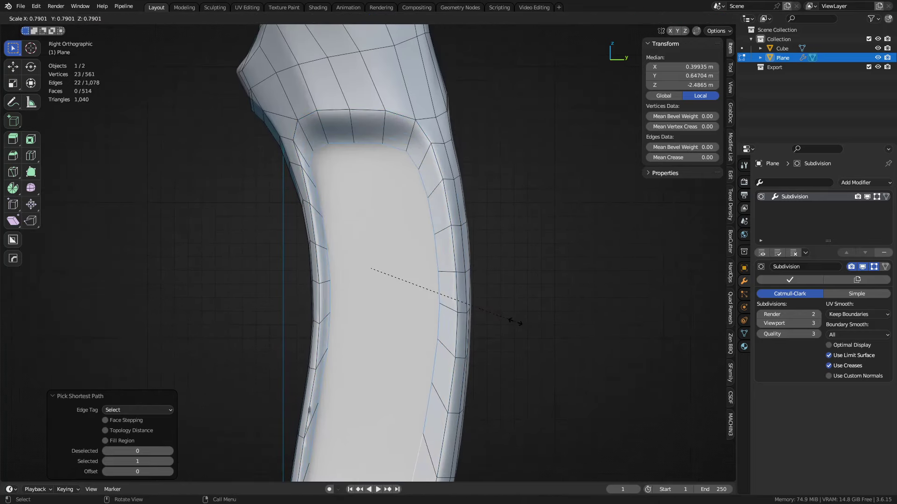
left_click(514, 322)
key("s")
key("x")
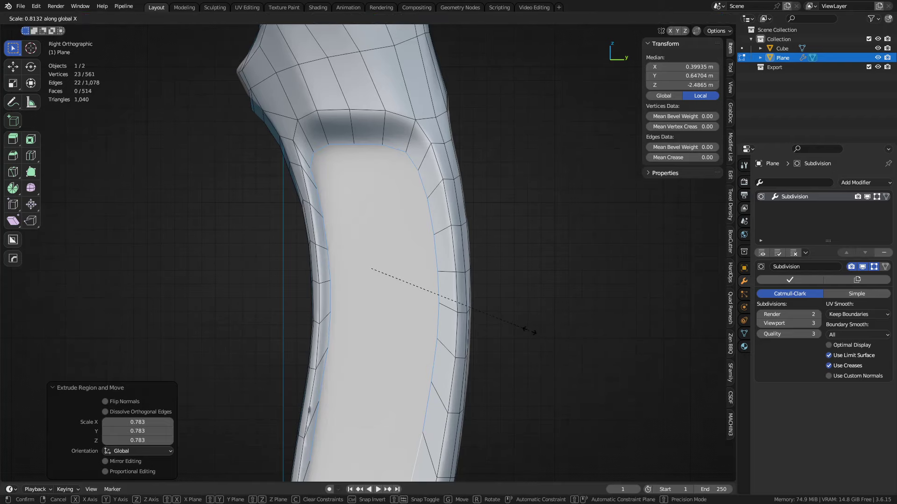
key("y")
left_click(536, 333)
key("g")
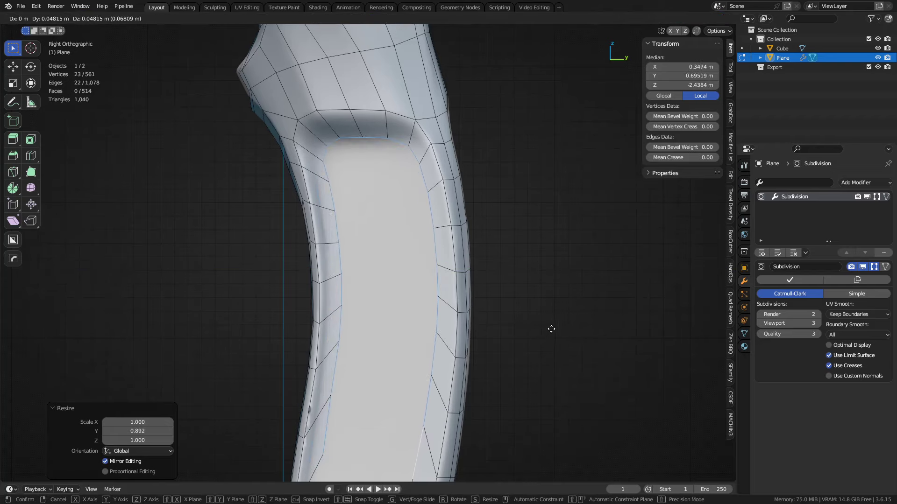
left_click(551, 329)
- Try widening the extruded recess border to 1.053 along Y and shifting it -0.03439 m along Y
middle_click_drag(436, 379, 453, 219, "shift")
scroll(378, 233, "up", 5, "shift")
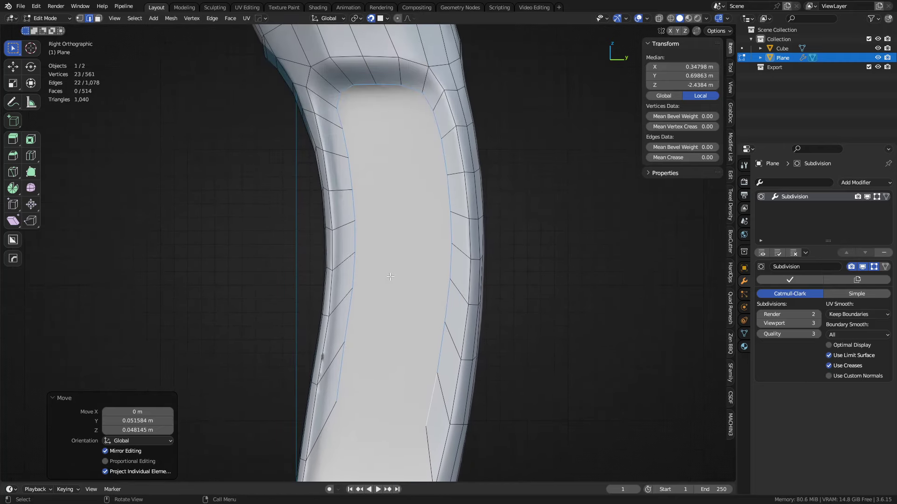
key("g")
key("y")
left_click(507, 310)
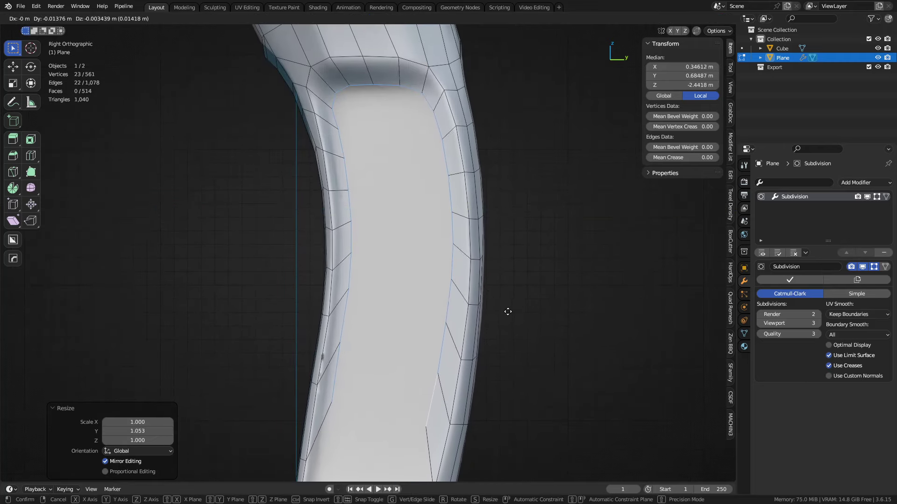
scroll(506, 317, "down", 5, "shift")
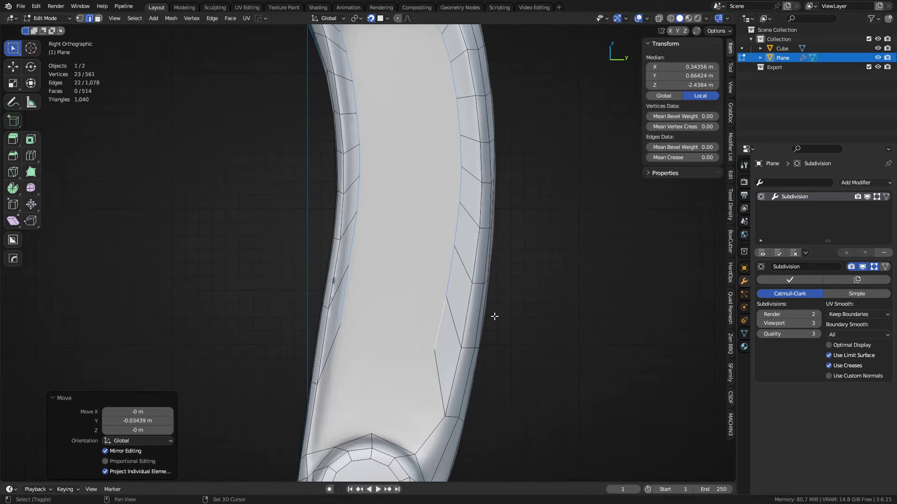
middle_click_drag(448, 214, 420, 247, "shift")
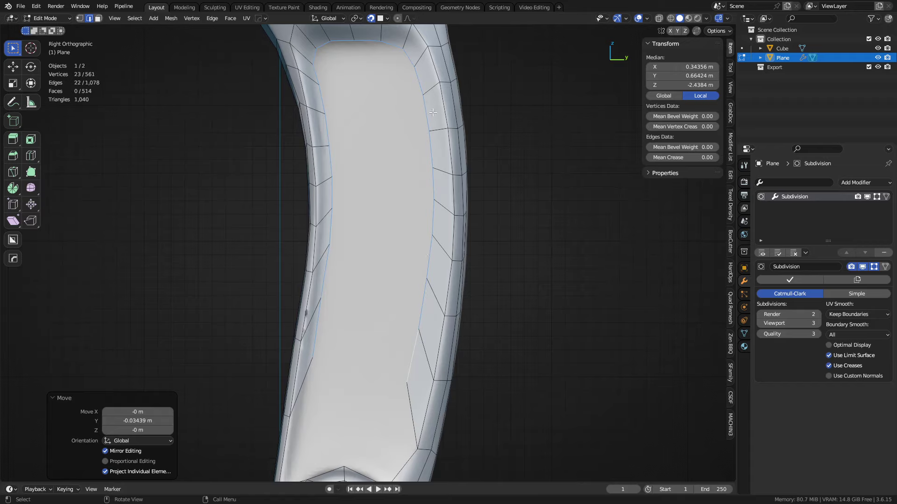
- Undo the extrusion, scaling and moves of the side recess's border, keeping its border edges selected
key("ctrl+z")
key("ctrl+z")
key("ctrl+z")
key("ctrl+z")
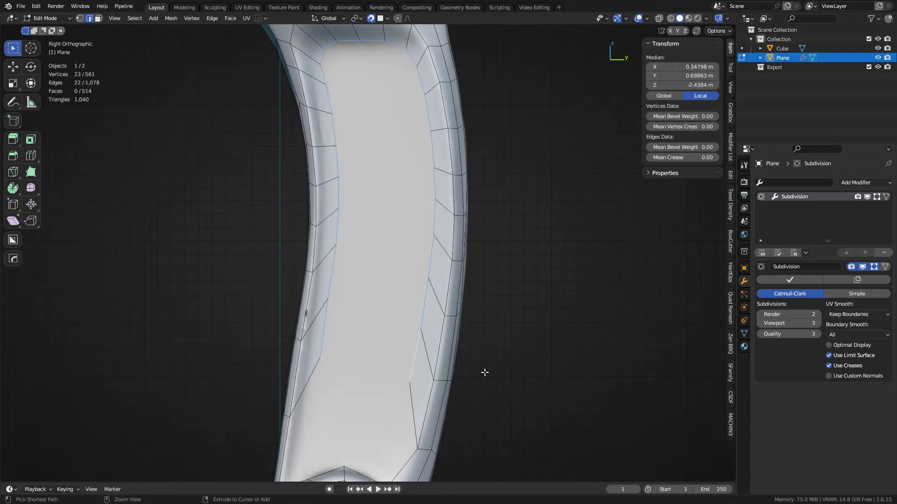
key("ctrl+z")
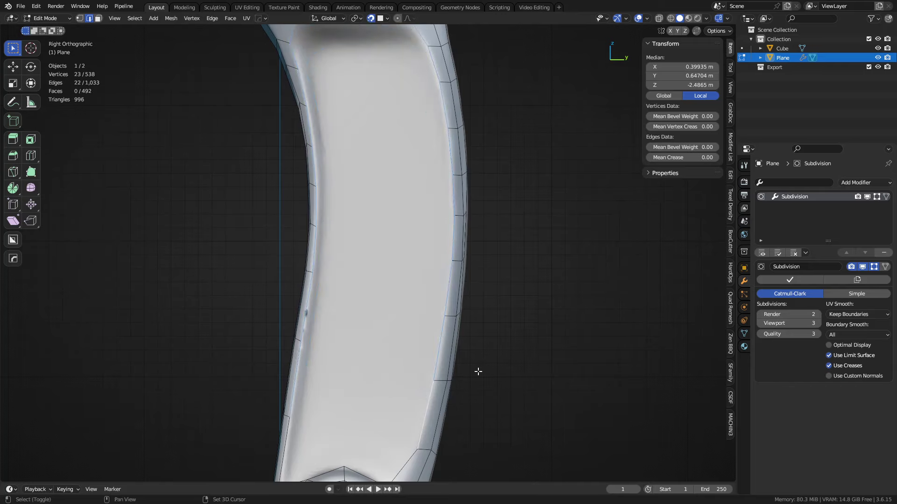
key("ctrl+z")
key("ctrl+z")
key("ctrl+z")
key("ctrl+z")
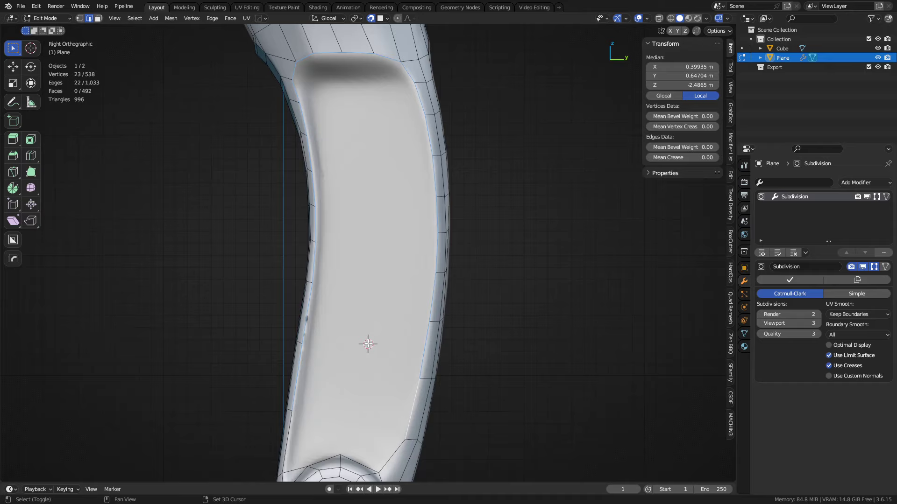
- Set the transform pivot point to the 3D Cursor in the middle of the side recess's lower part
key("shift+s")
key("Escape")
left_click(355, 18)
left_click(367, 39)
key("e")
key("s")
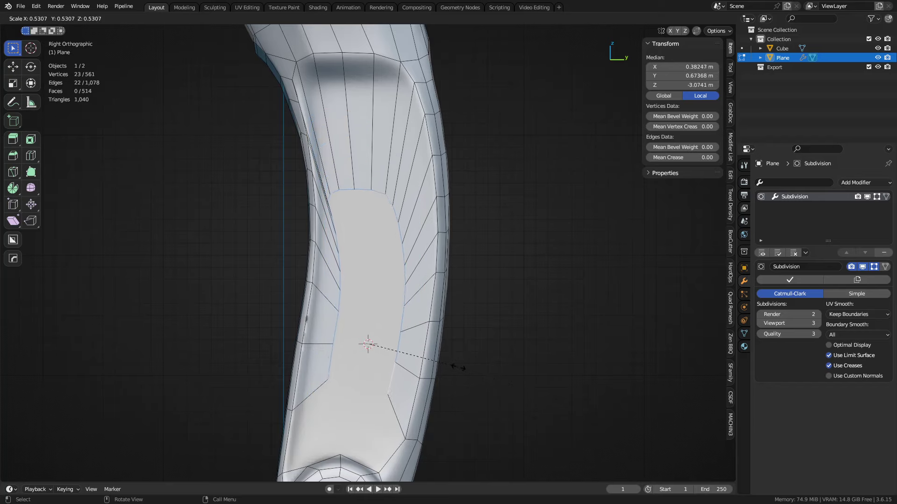
key("Escape")
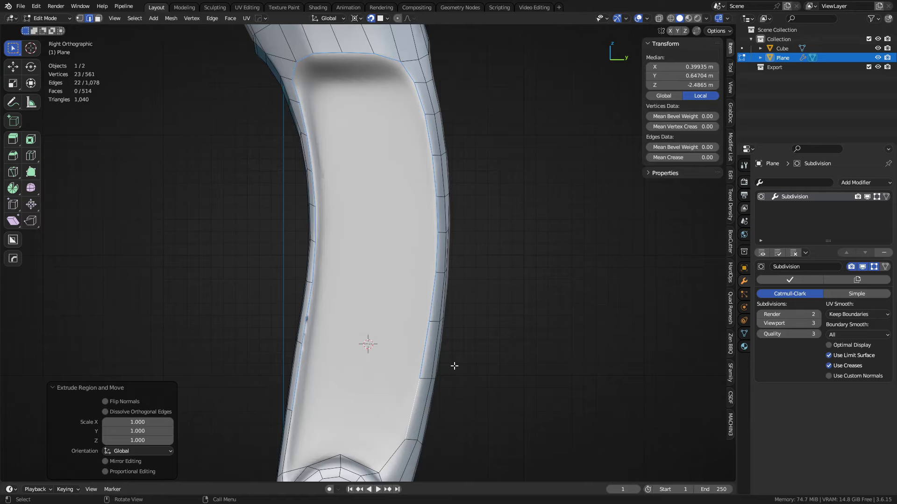
key("ctrl+z")
- Extrude the side recess's border inward about the 3D cursor at 0.908 scale and narrow it to 0.721 along Y
key("e")
key("s")
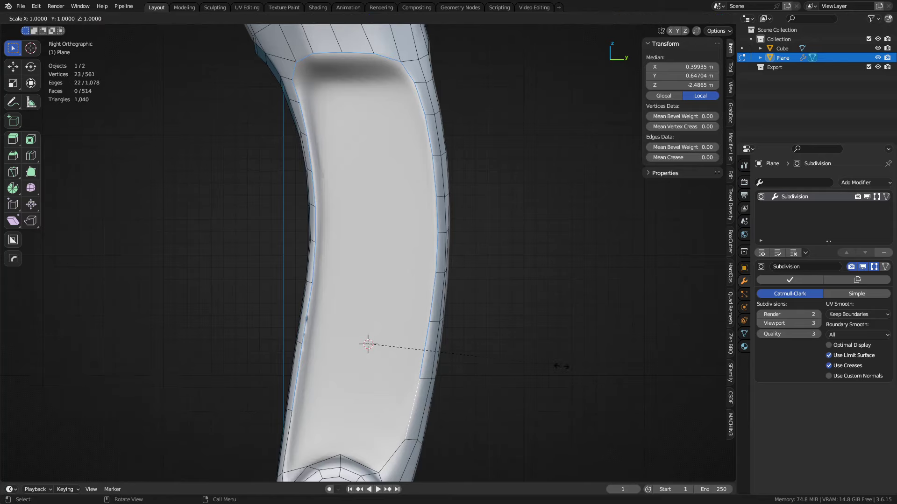
left_click(546, 364)
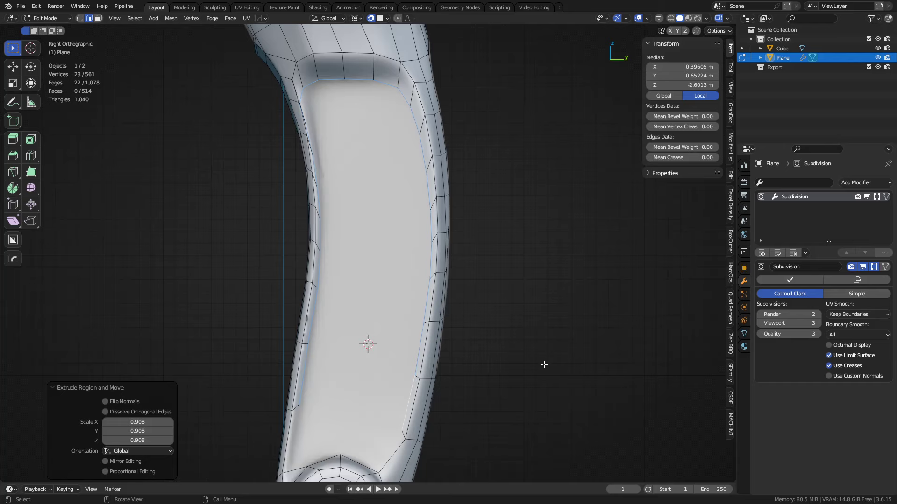
key("s")
key("y")
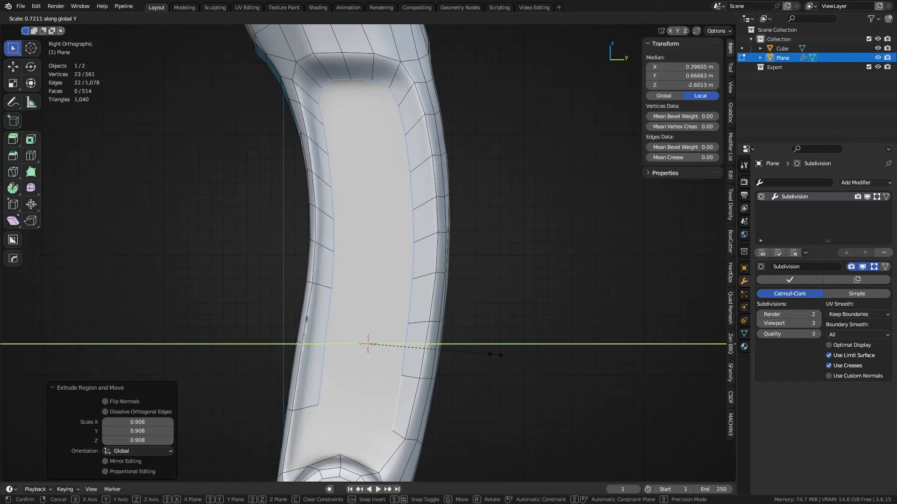
left_click(495, 355)
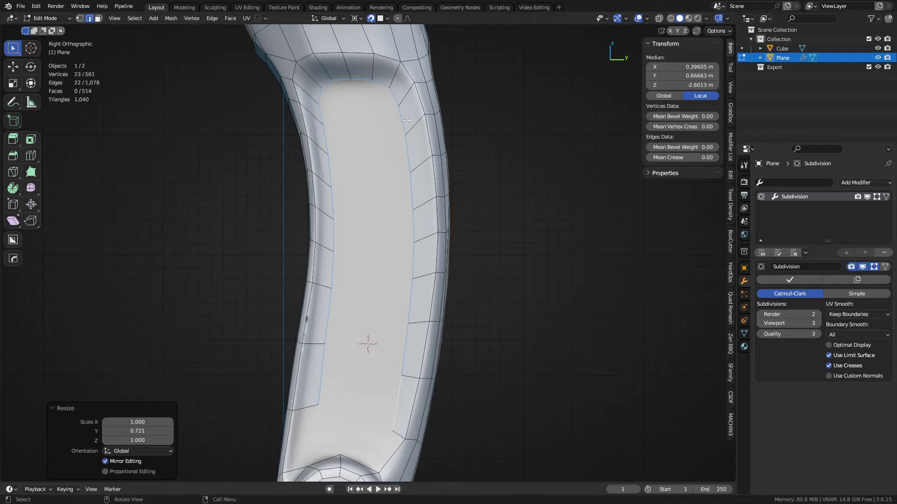
- Open the choice of transform pivot point
middle_click_drag(414, 306, 422, 250, "shift")
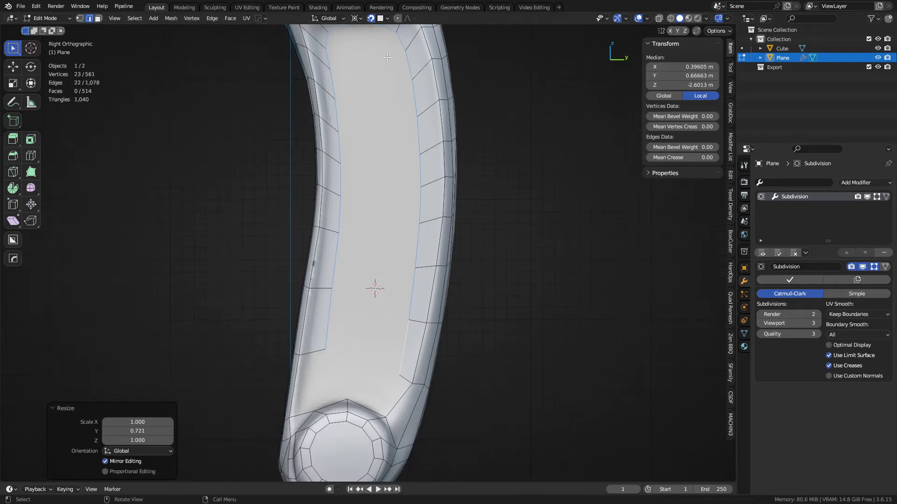
left_click(357, 19)
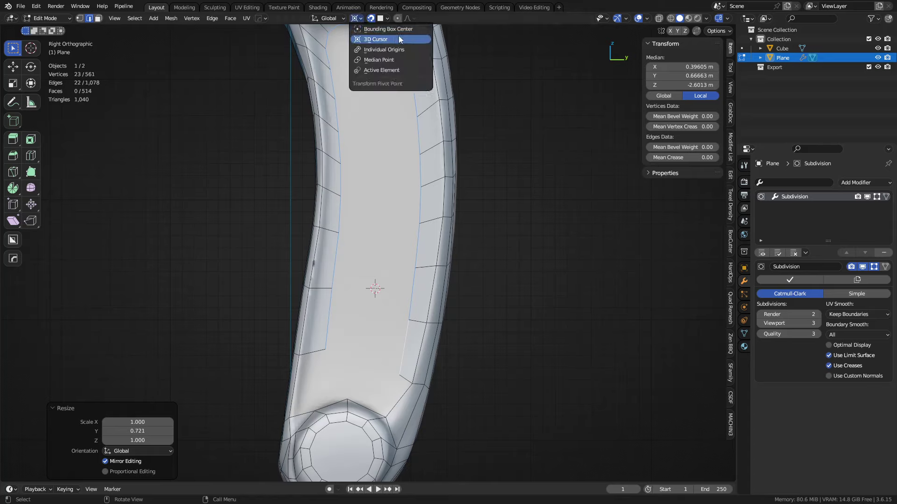
- Set the pivot to Median Point and fill the long recessed opening with a strip of faces bridging its two sides
left_click(414, 59)
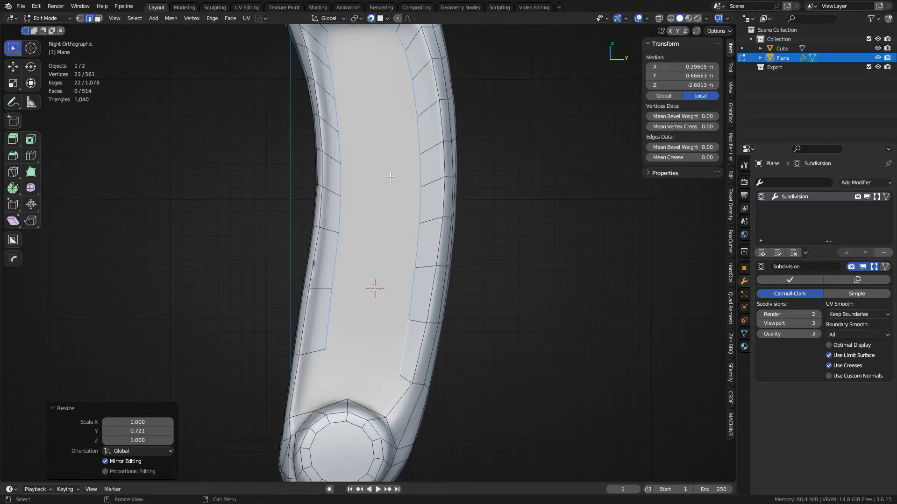
key("1")
key("2")
left_click(330, 323)
left_click(403, 341, "shift")
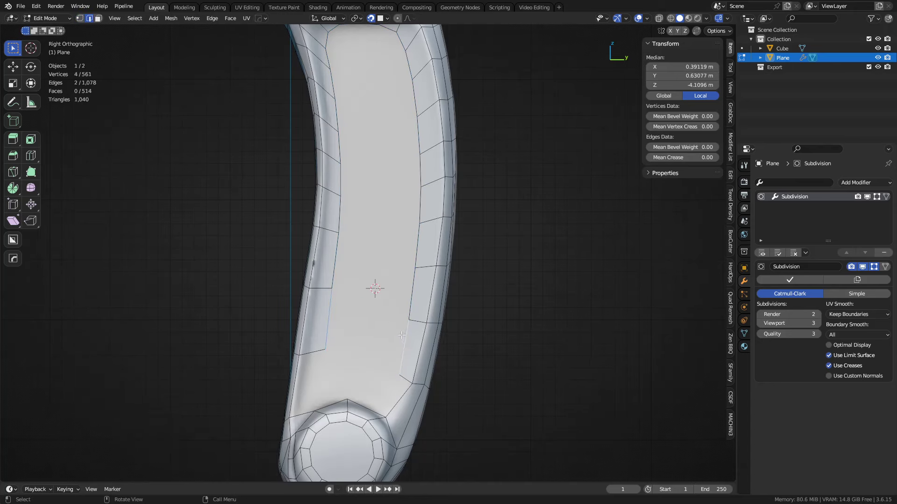
key("f")
left_click(364, 308)
middle_click_drag(377, 247, 412, 213, "shift")
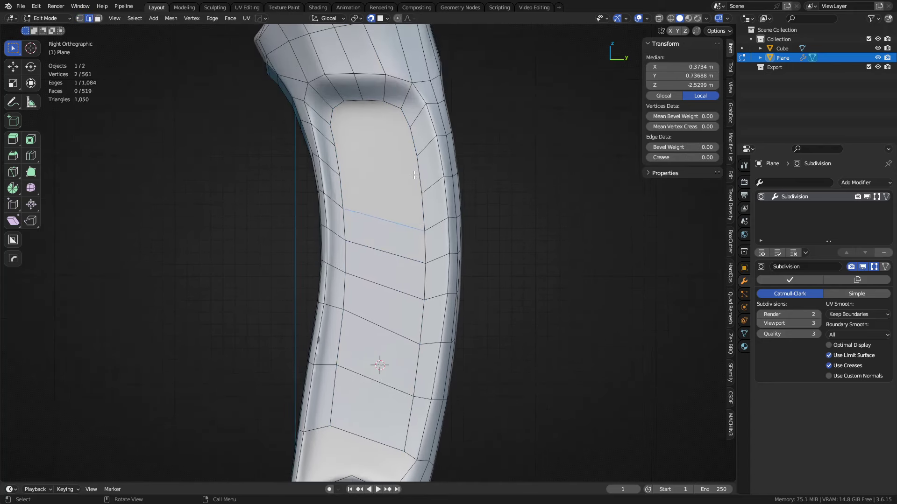
key("f")
middle_click_drag(421, 148, 423, 232, "shift")
key("f")
key("ctrl+z")
scroll(423, 229, "up", 5)
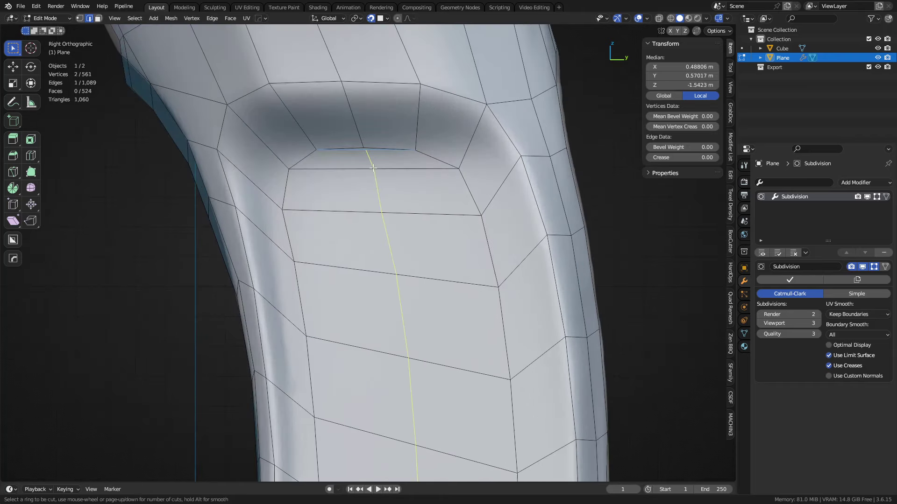
- Add a centred lengthwise loop cut through the filled strip and merge its upper end vertex with the rim's middle vertex
left_click(373, 168)
right_click(373, 168)
key("1")
left_click(366, 151)
left_click(364, 148, "shift")
key("1")
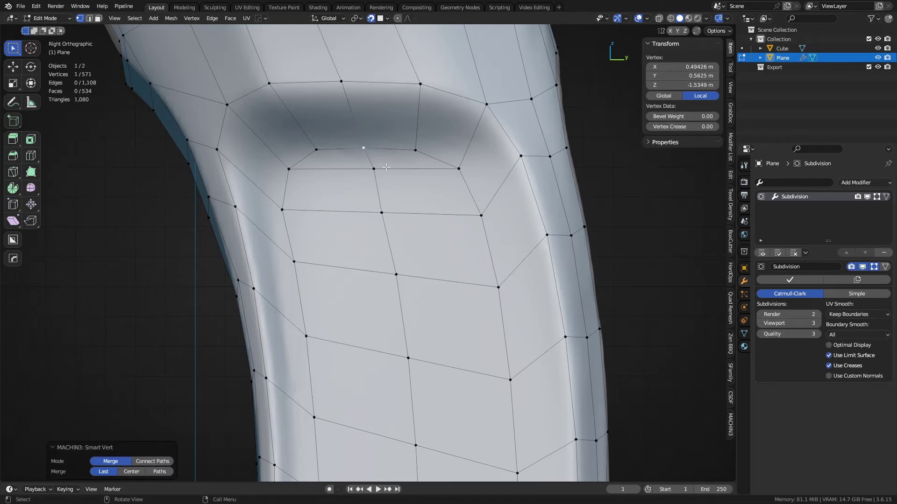
- Fill the gap between the panel's lower end and the round boss with three faces
scroll(387, 170, "down", 1)
middle_click_drag(415, 423, 443, 246, "shift")
key("2")
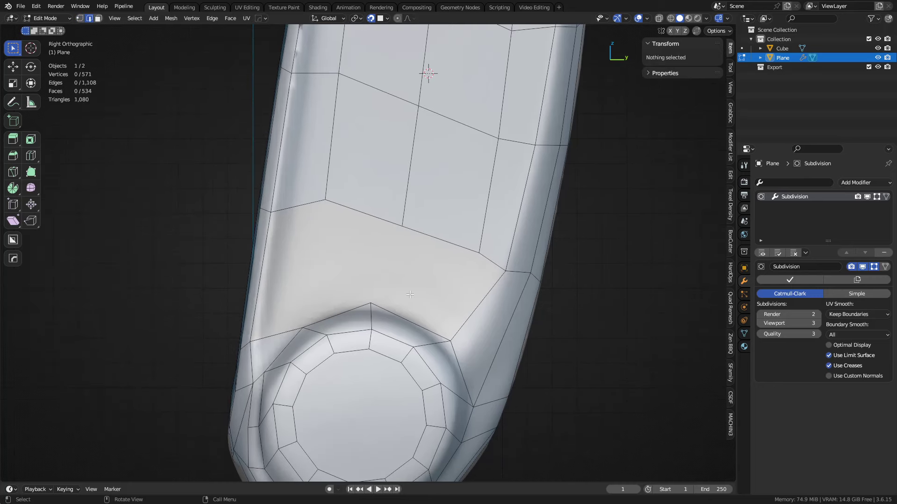
left_click(412, 306)
key("f")
left_click(343, 308)
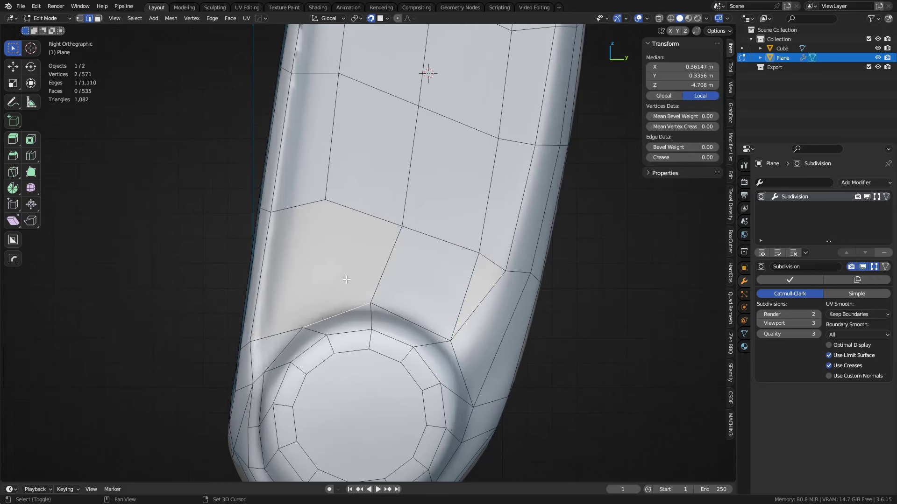
left_click(363, 218, "shift")
key("f")
left_click(300, 292)
key("f")
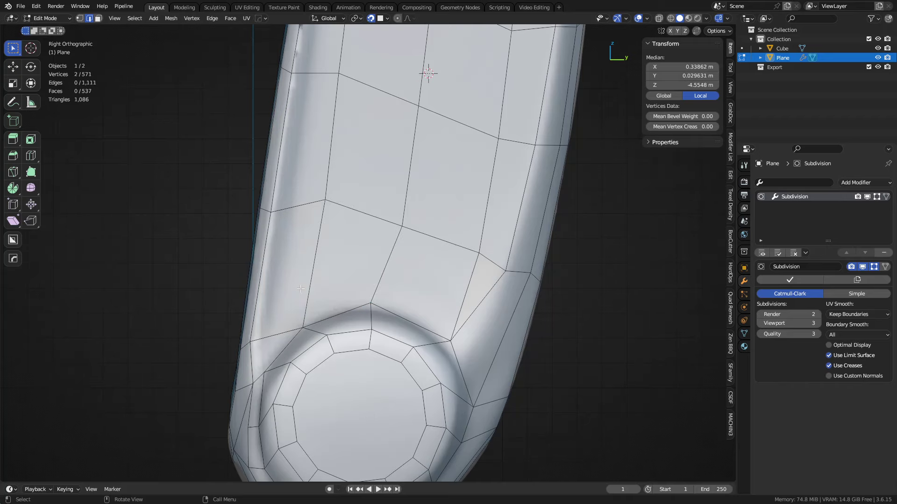
- Move the rim vertex beside the round boss by about 0.014 m in X, -0.010 m in Y and 0.036 m in Z
middle_click_drag(495, 307, 388, 274)
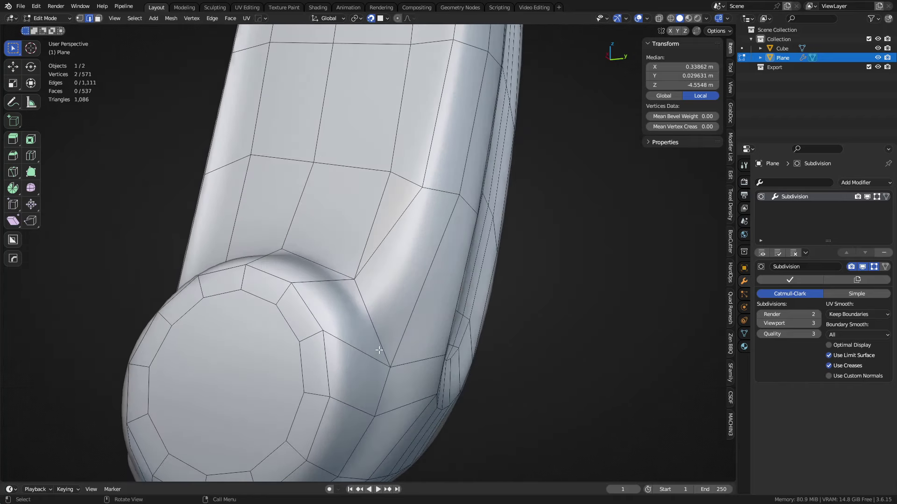
key("1")
left_click(390, 362)
key("g")
left_click(386, 343)
middle_click_drag(391, 341, 376, 259)
- Knife-cut an edge path from beside the boss around to the back groove's centre, and connect its bend to the boss's corner vertex
key("k")
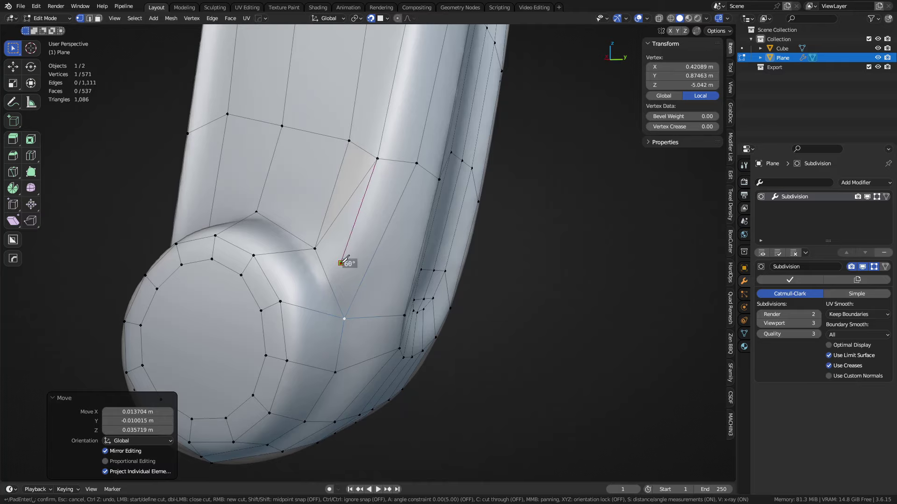
middle_click_drag(363, 276, 330, 242)
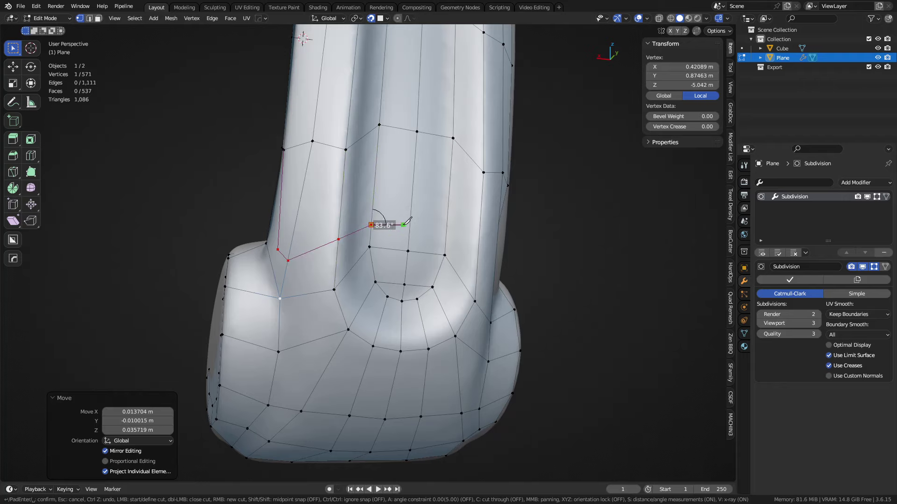
key("Return")
middle_click_drag(411, 224, 342, 217)
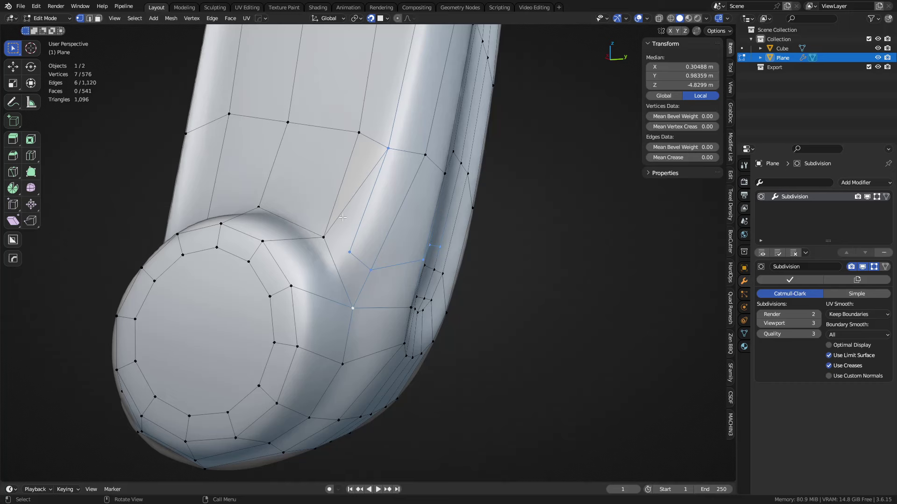
left_click(326, 241)
left_click(349, 251, "shift")
key("j")
- Delete the diagonal edge between the panel corner and the boss, and refill the gap with a single face
key("2")
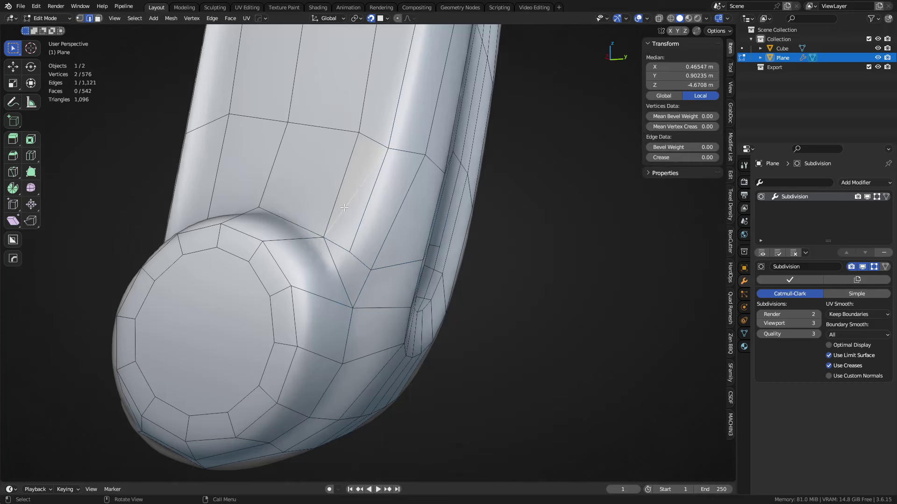
key("ctrl+x")
key("x")
key("Escape")
key("x")
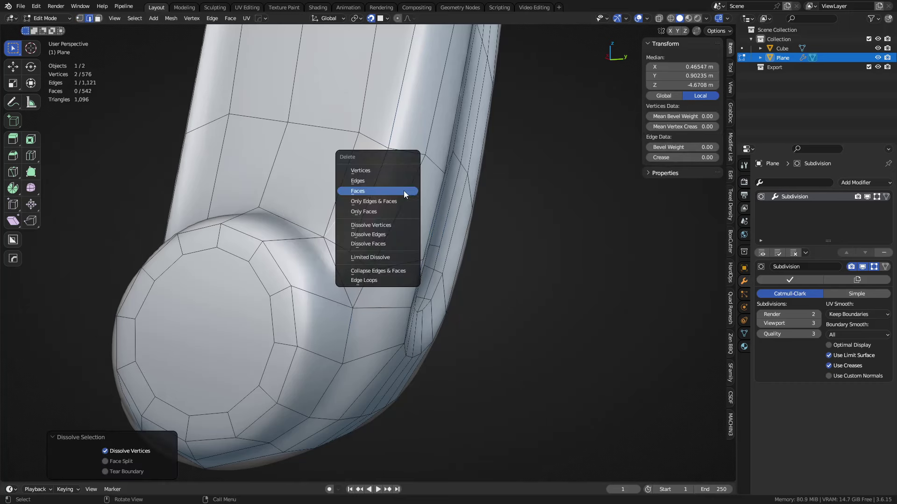
left_click(358, 181)
left_click(342, 188)
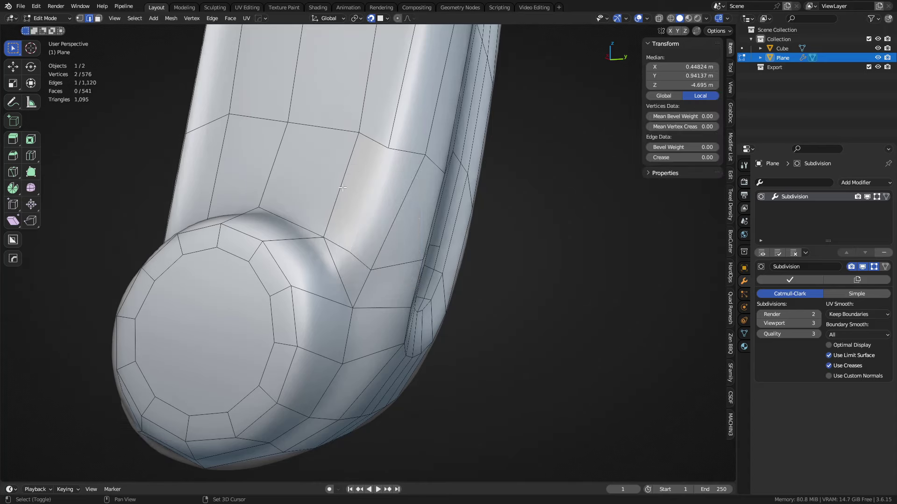
left_click(340, 241, "ctrl")
key("f")
- Slide the new cut's corner vertex beside the boss slightly up along its edge
key("1")
left_click(351, 251)
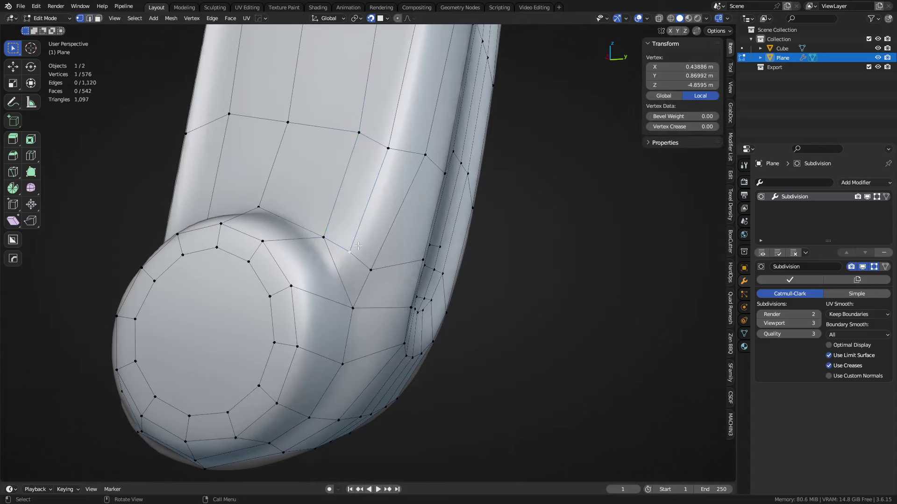
key("shift+v")
left_click(363, 231)
- Symmetrize the whole mesh across X from the positive to the negative side
key("a")
middle_click_drag(402, 237, 330, 242)
key("alt+x")
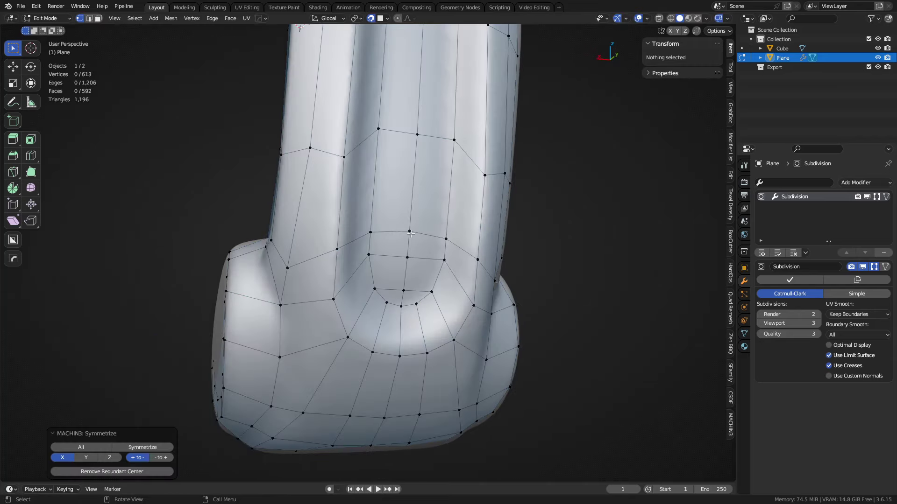
- Slide the middle vertex of the new edge row in the back groove slightly down along its edge
left_click(410, 234)
key("g")
key("g")
left_click(414, 239)
middle_click_drag(413, 240, 437, 286)
key("ctrl+Tab")
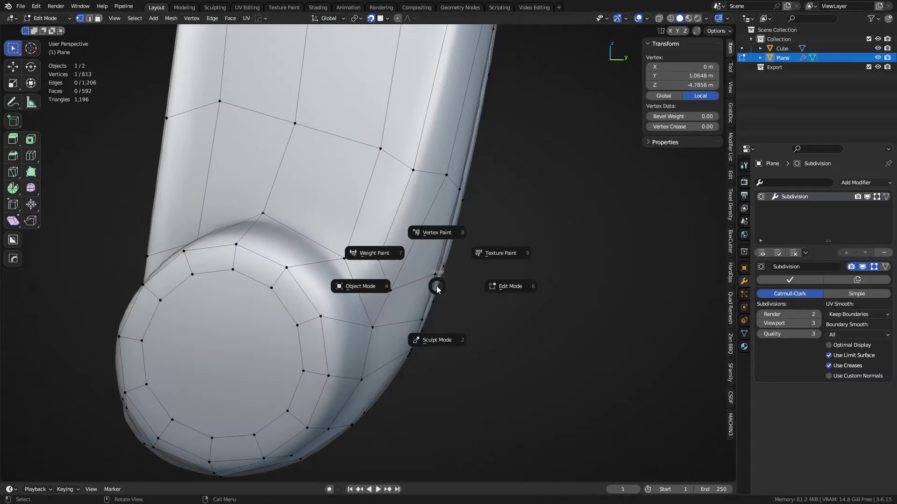
key("Tab")
- Extrude the boundary loop of the large opening on the upper leg and scale it inward to 0.755
scroll(400, 271, "down", 3)
mouse_move(385, 269)
middle_mouse_down()
mouse_move(451, 269)
mouse_move(466, 378)
middle_mouse_up()
middle_click_drag(402, 108, 406, 280, "shift")
mouse_move(393, 136)
middle_mouse_down("shift")
mouse_move(404, 300)
mouse_move(411, 243)
mouse_move(400, 266)
mouse_move(436, 276)
mouse_move(437, 293)
middle_mouse_up("shift")
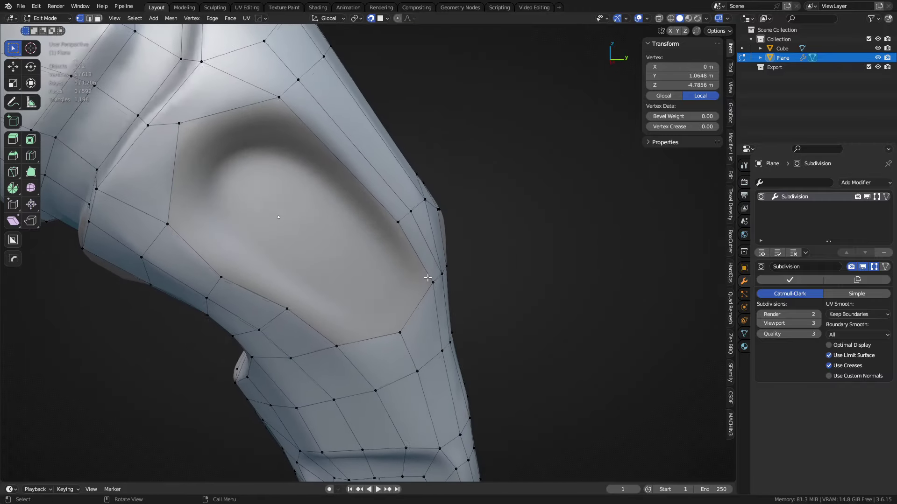
key("2")
left_click(388, 327, "alt")
middle_click_drag(388, 327, 492, 312)
key("e")
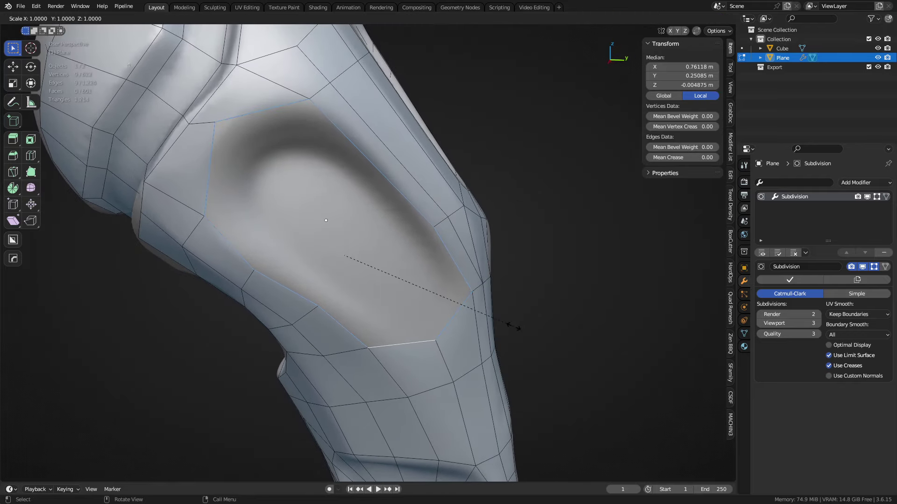
key("s")
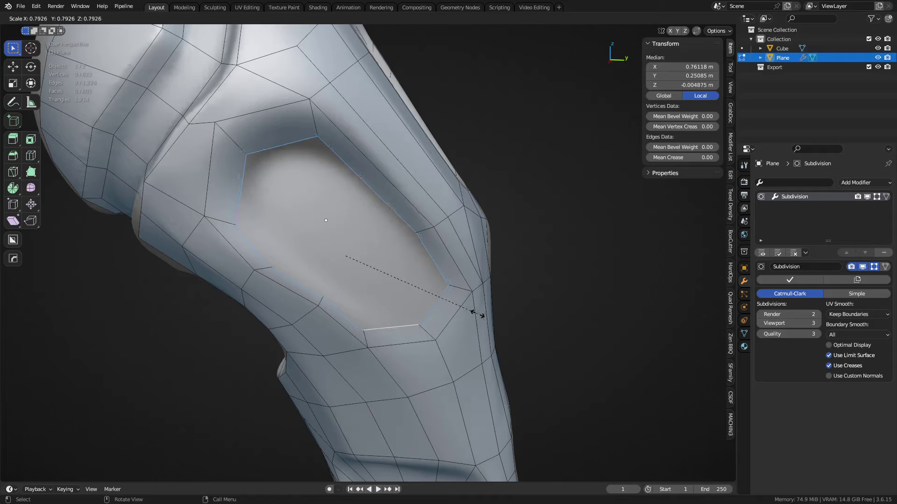
left_click(467, 306)
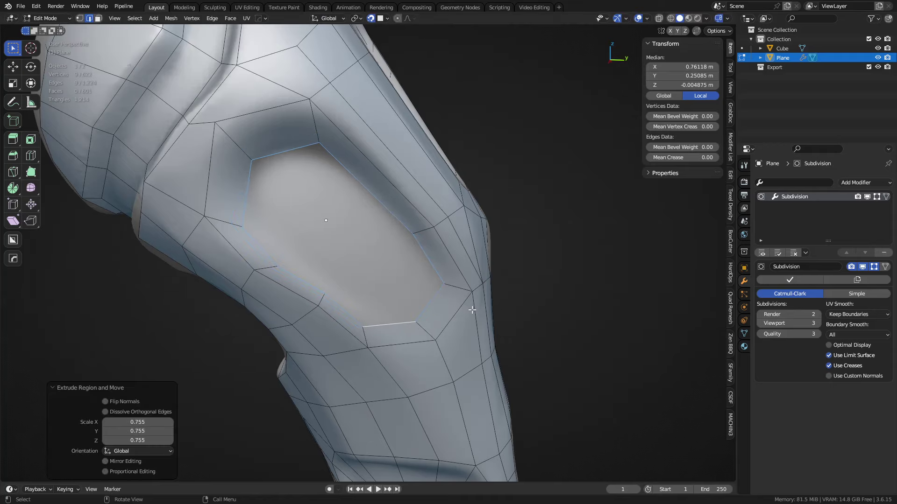
- Scale the opening's inner loop uniformly to 0.964 and nudge it by about -0.012 m in Y and 0.011 m in Z
key("s")
key("y")
key("x")
key("z")
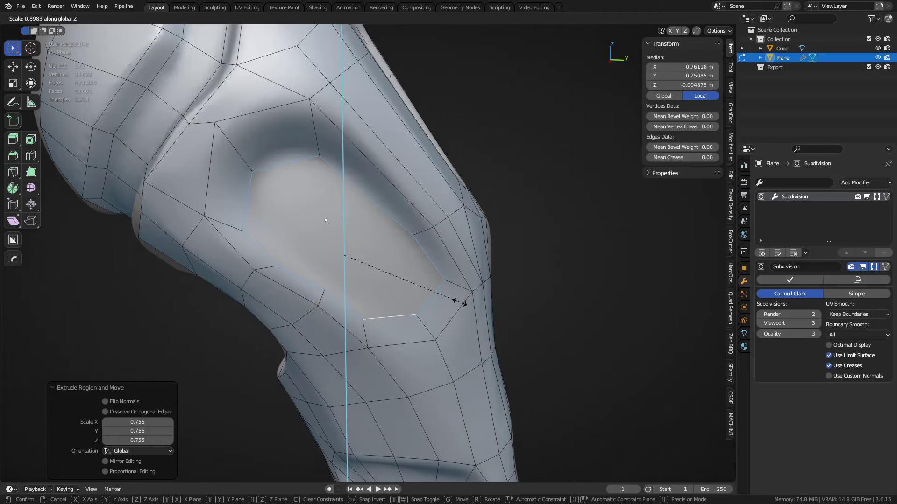
key("z")
key("z")
left_click(472, 308)
key("g")
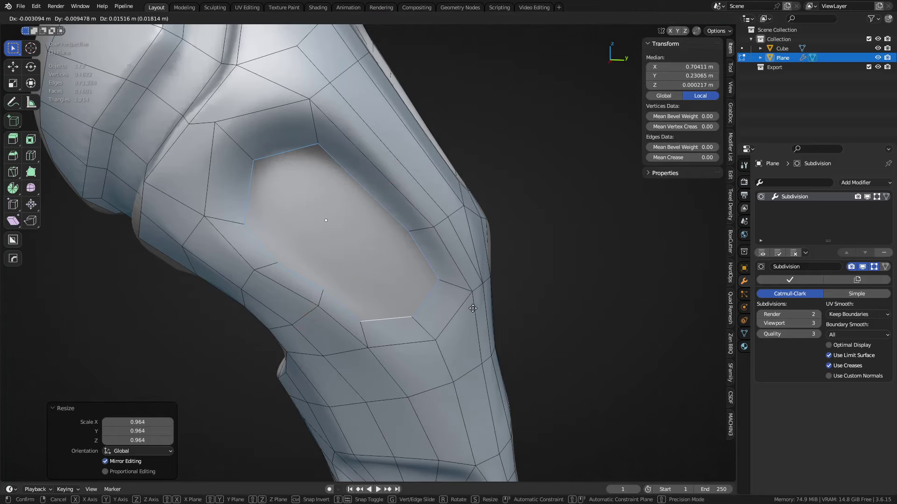
left_click(472, 309)
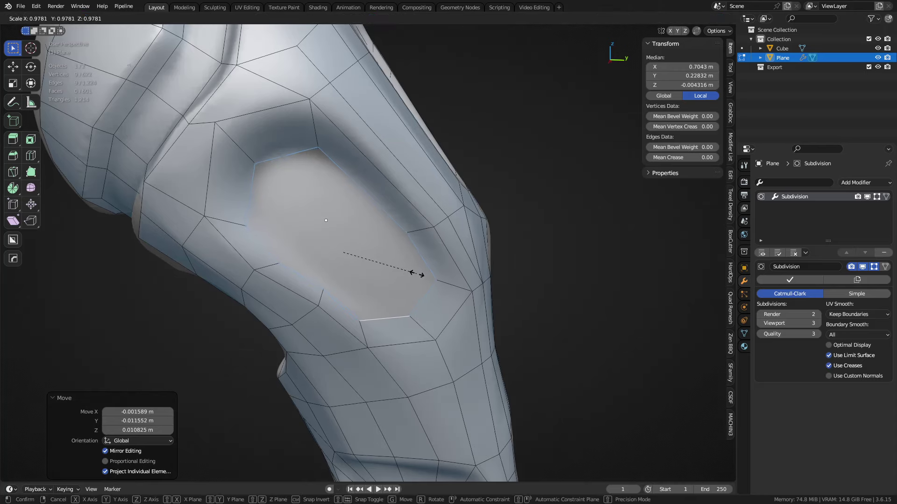
- Move the four vertices along the inner loop's lower edge inward by about 0.028 m in Y and 0.022 m in Z
key("1")
left_click(257, 240)
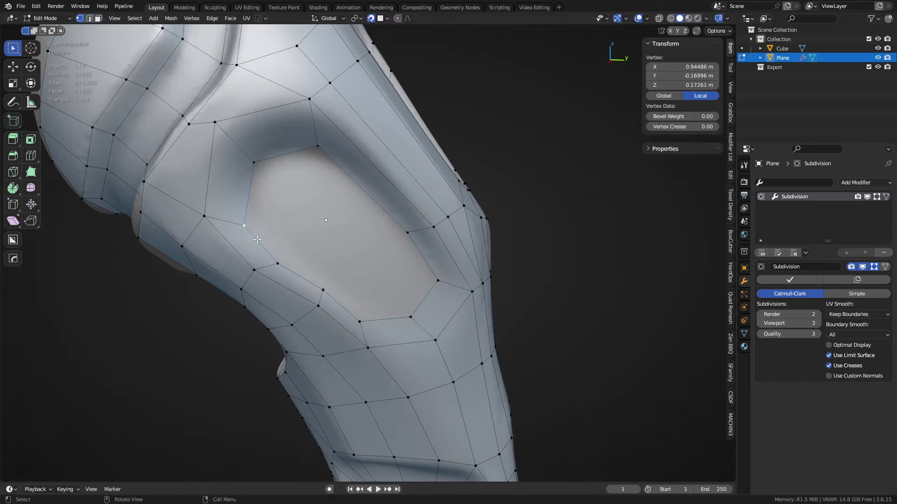
left_click(358, 315, "ctrl")
key("g")
left_click(375, 306)
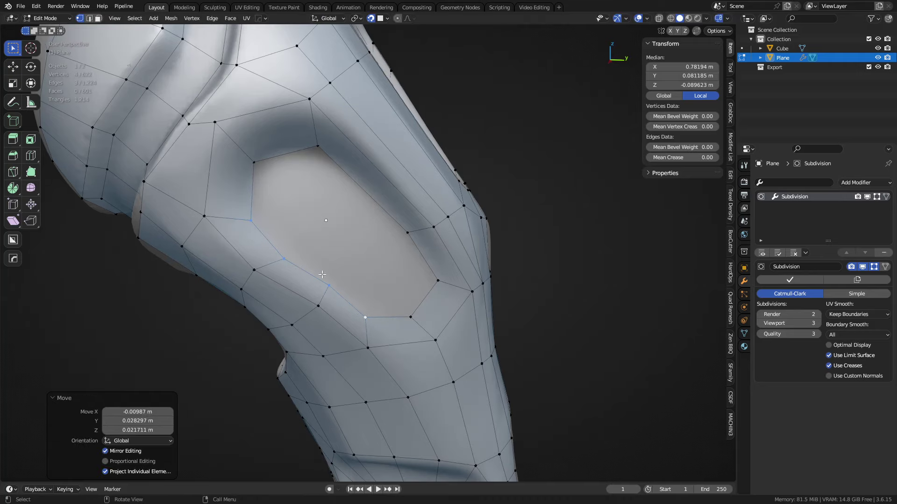
- Reposition the individual vertices along the inner loop's lower edge to even out their spacing and curve
left_click(334, 284)
key("g")
left_click(332, 290)
left_click(288, 264)
key("g")
left_click(291, 260)
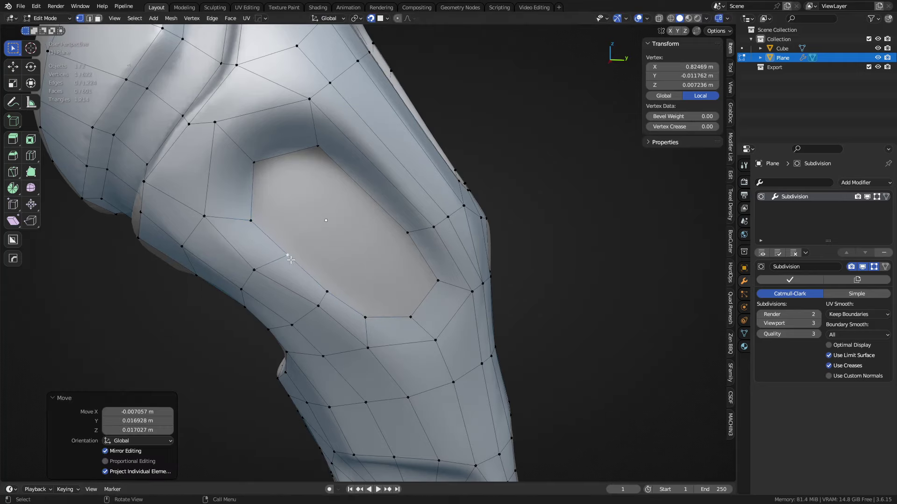
left_click(266, 232)
key("g")
left_click(267, 231)
left_click(291, 253)
key("g")
left_click(295, 256)
left_click(320, 281)
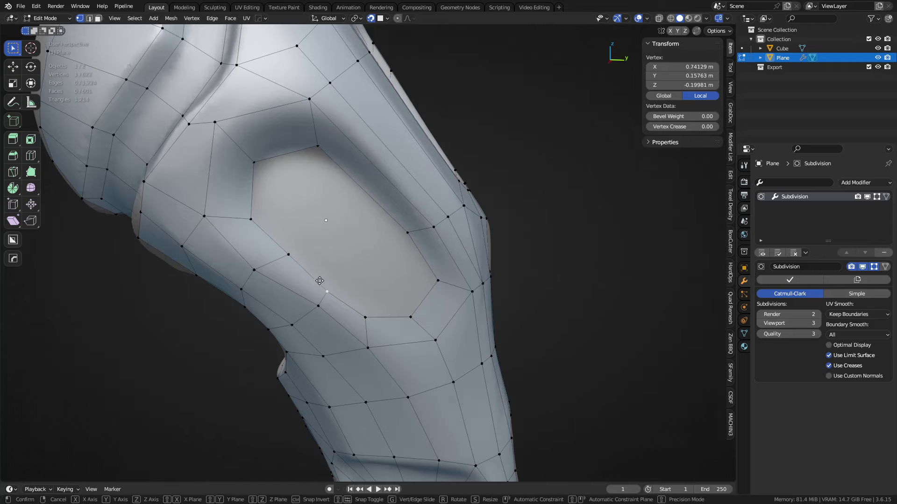
key("g")
left_click(355, 301)
- Nudge the vertices along the inner loop's upper edge and upper corner to smooth the opening's outline
left_click(415, 316)
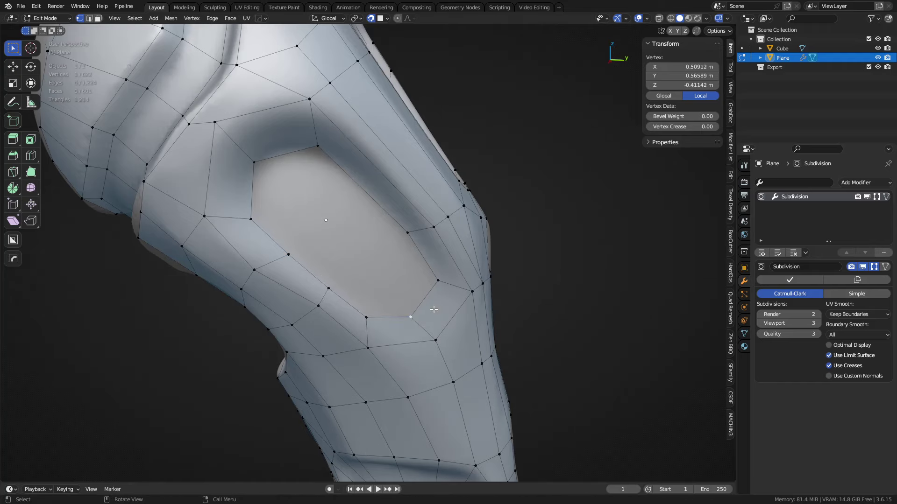
left_click_drag(403, 239, 401, 238)
left_click(399, 239)
left_click(316, 163)
key("g")
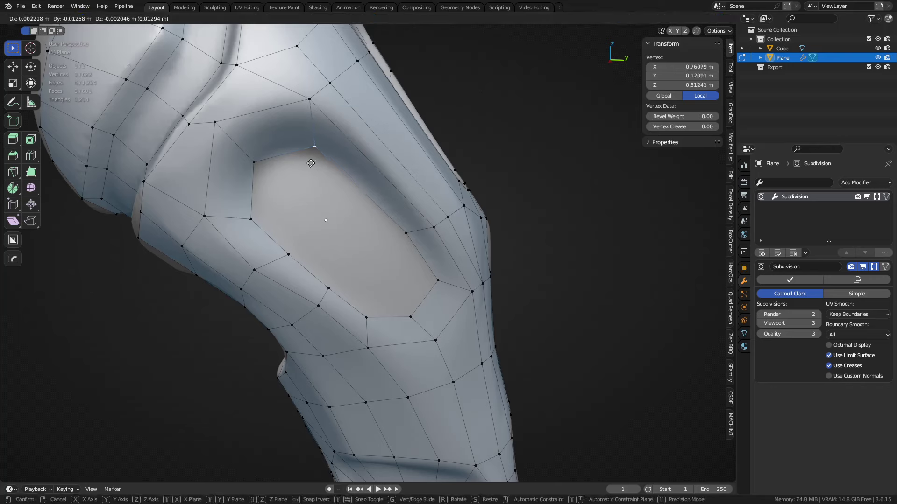
left_click(308, 163)
left_click(269, 158)
key("g")
left_click_drag(268, 158, 272, 154)
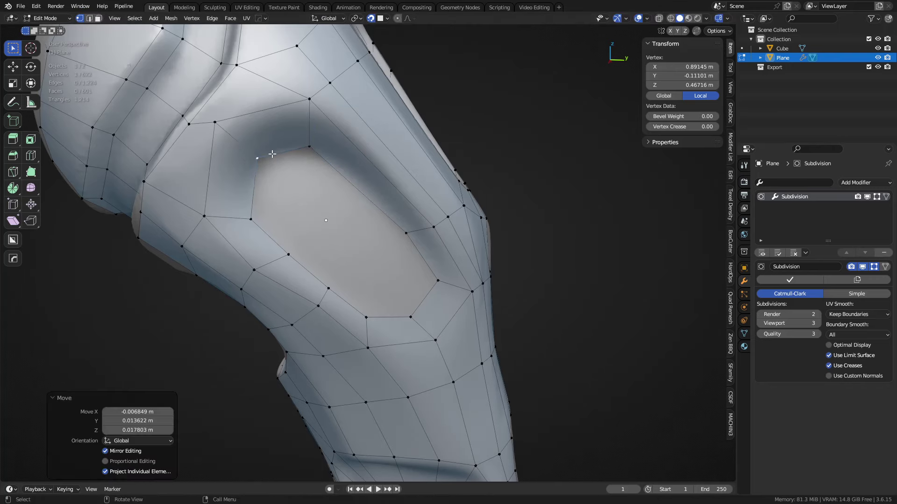
- Add a single centred loop cut across the face strip along the opening's long upper edge
key("2")
left_click(253, 192)
left_click(417, 305)
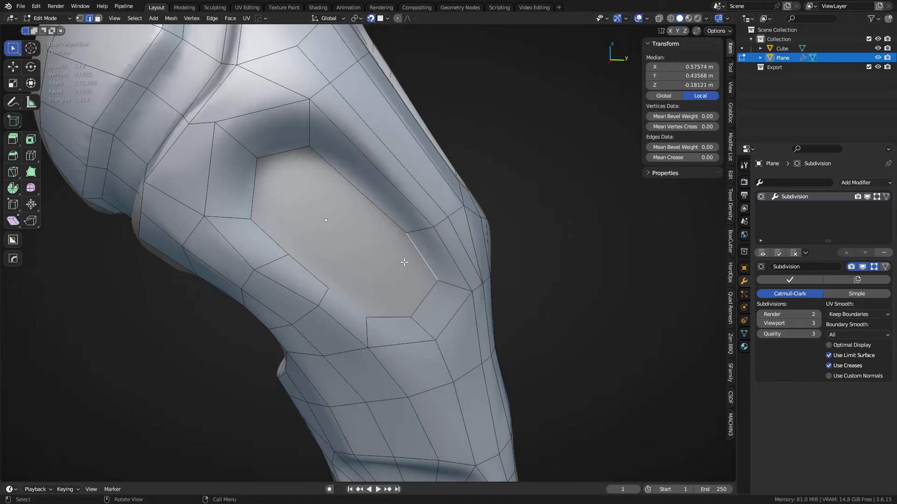
middle_click_drag(404, 255, 364, 263)
key("ctrl+r")
left_click(339, 195)
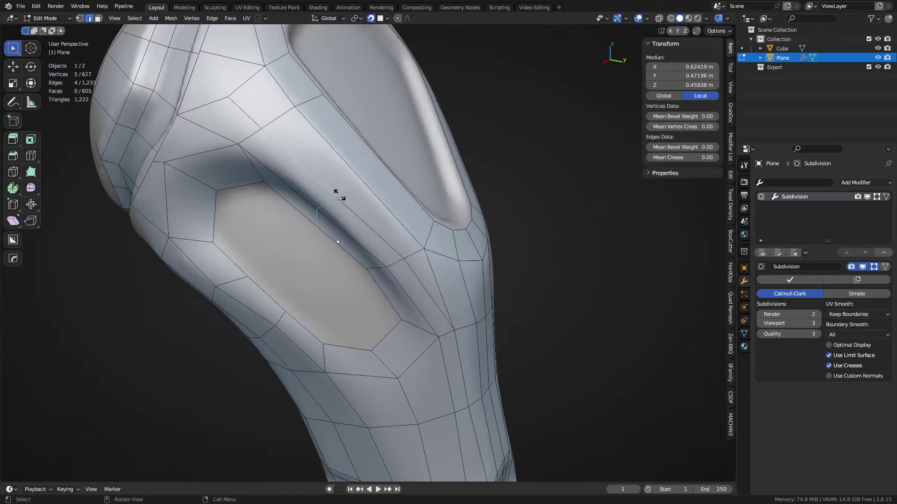
left_click(339, 195)
middle_click_drag(339, 196, 438, 291)
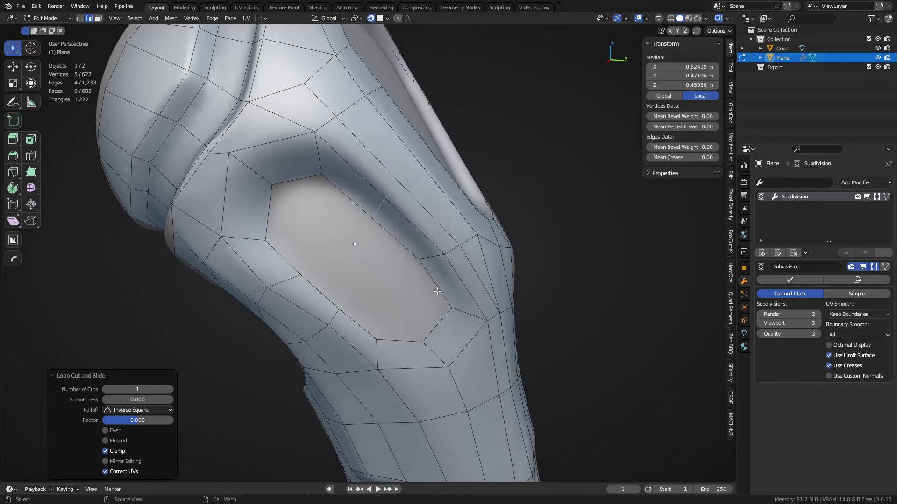
- Fill most of the side opening with quads bridging its upper and lower edges
left_click(437, 292)
left_click(366, 319, "shift")
key("f")
left_click(387, 280)
key("f")
key("f")
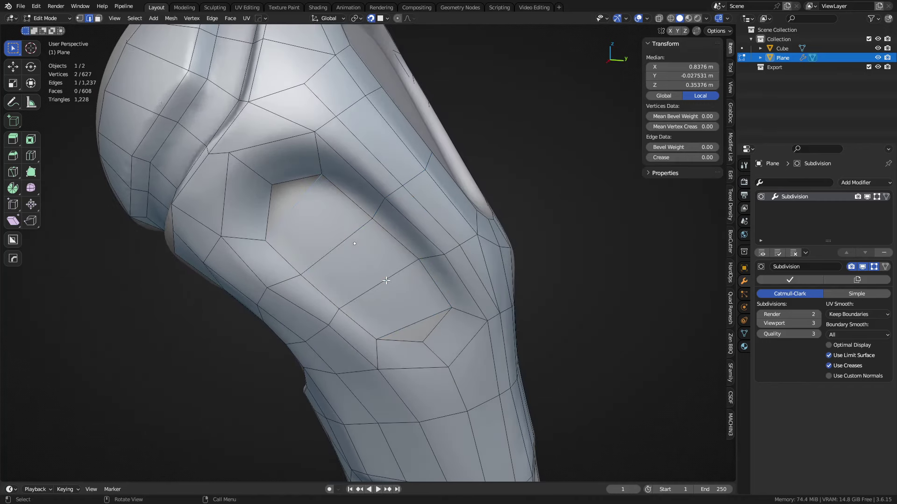
- Add a centred loop cut along the side opening's new faces and merge its end vertices onto the opening's two end corners
key("ctrl+r")
left_click(394, 291)
left_click(394, 292)
key("1")
left_click(414, 326)
left_click(422, 341, "shift")
key("1")
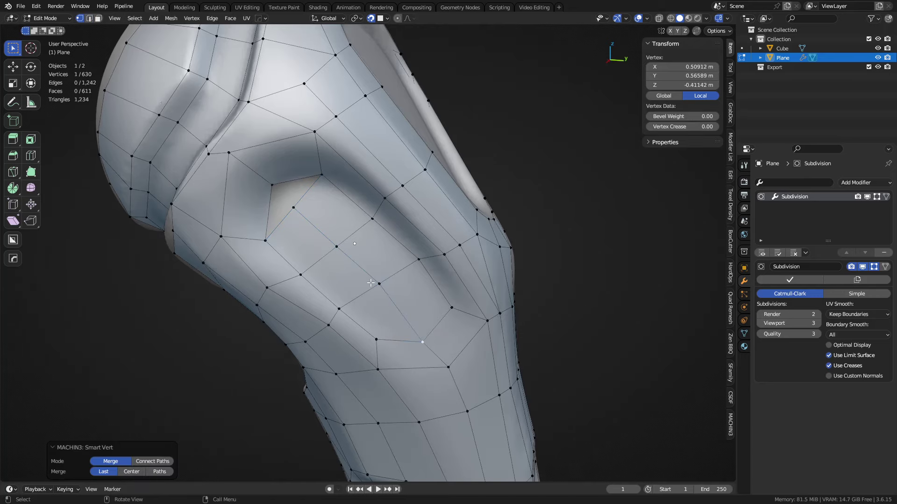
left_click(288, 211)
left_click(272, 186, "shift")
key("1")
key("ctrl+Tab")
left_click(403, 285)
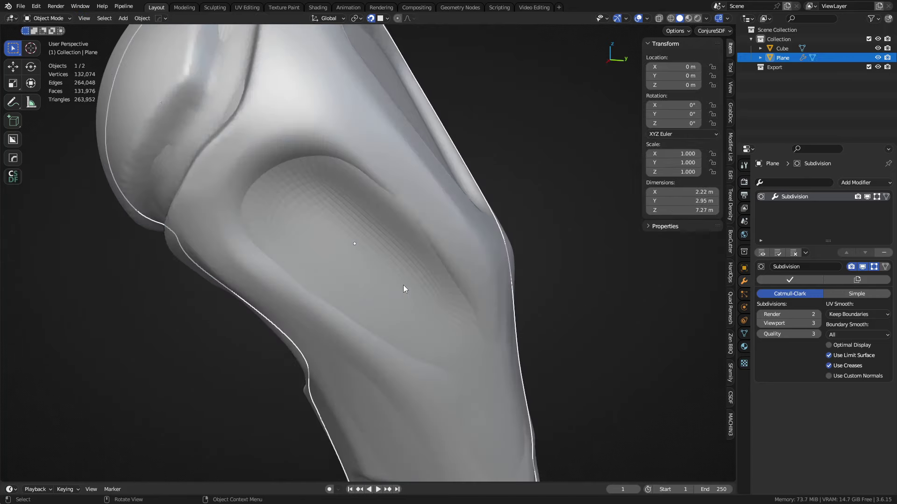
middle_click_drag(403, 285, 386, 279)
key("ctrl+Tab")
left_click(459, 278)
- Extrude the boundary loop of the triangular front opening inward, scaled to 0.778
middle_click_drag(502, 205, 373, 280)
mouse_move(371, 282)
middle_mouse_down("shift")
mouse_move(371, 309)
mouse_move(383, 274)
middle_mouse_up("shift")
key("2")
left_click(381, 375, "alt")
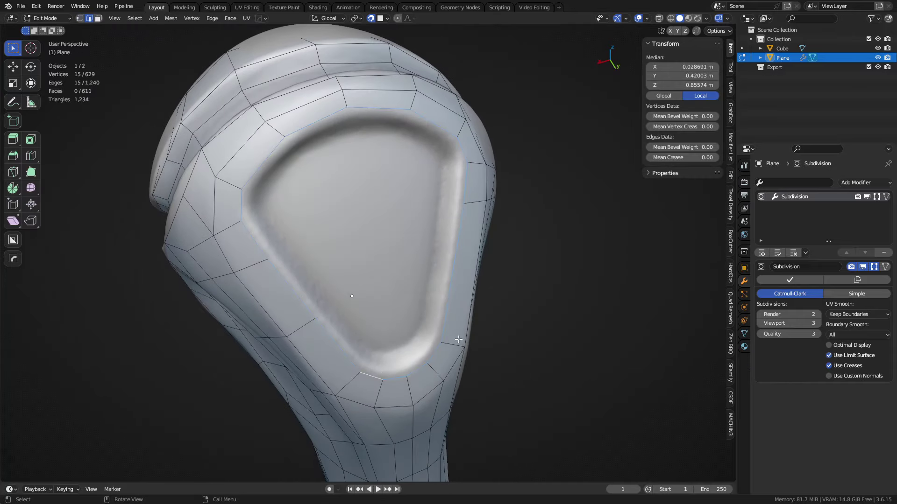
mouse_move(432, 306)
middle_mouse_down()
mouse_move(422, 302)
mouse_move(436, 310)
middle_mouse_up()
key("e")
key("s")
left_click(434, 314)
- Adjust the extruded inner loop by scaling it 0.960 in X, shifting it slightly and scaling it 1.032 in X
key("s")
key("x")
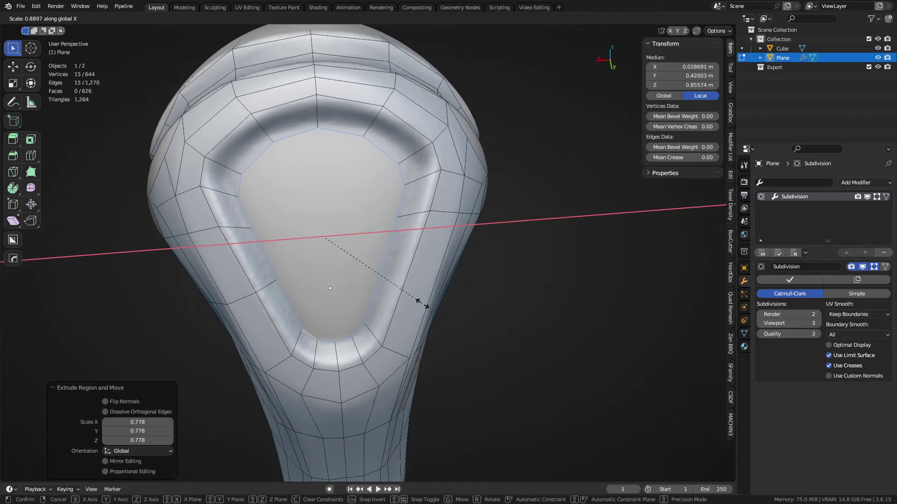
left_click(425, 303)
key("g")
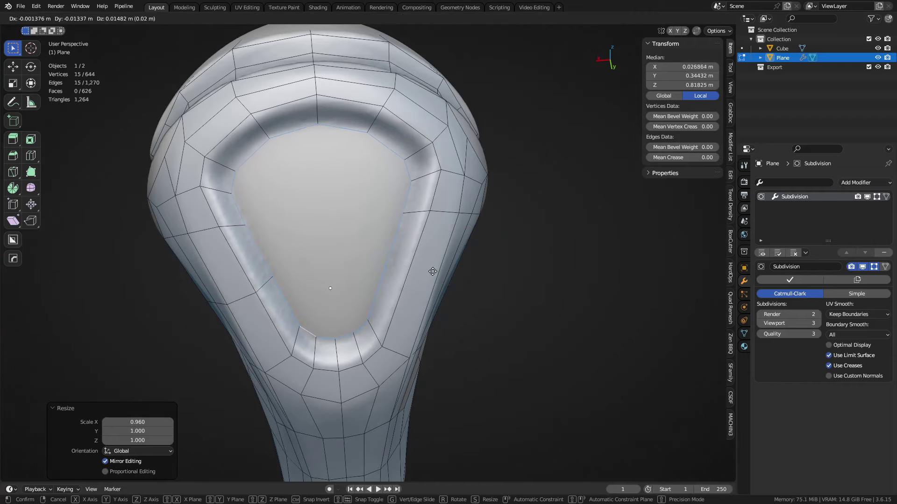
left_click(444, 278)
key("s")
key("x")
left_click(443, 277)
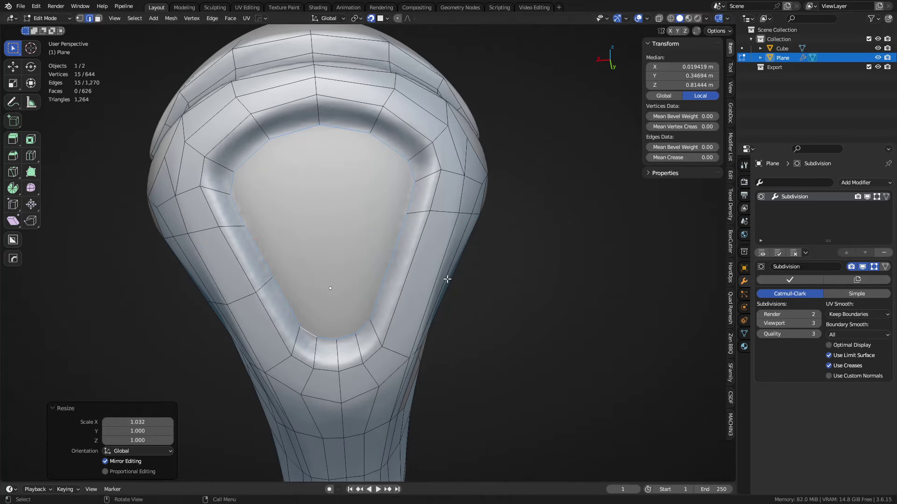
- Try Grid Fill on the inner loop and symmetrize the whole mesh along X toward the negative side
key("ctrl+f")
left_click(413, 279)
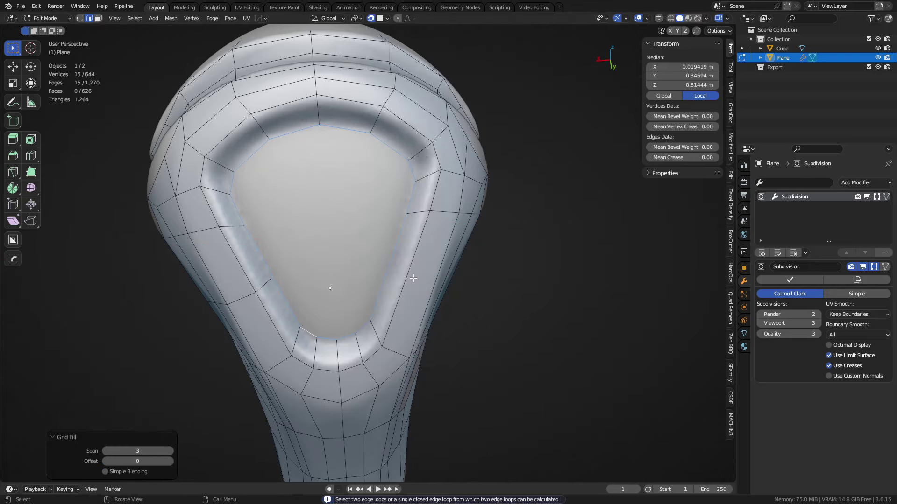
key("a")
key("alt+x")
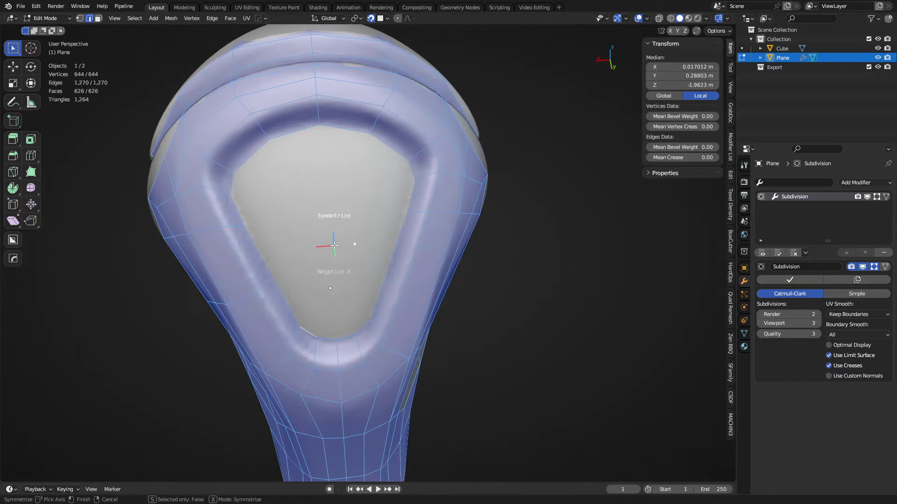
left_click(324, 323, "alt")
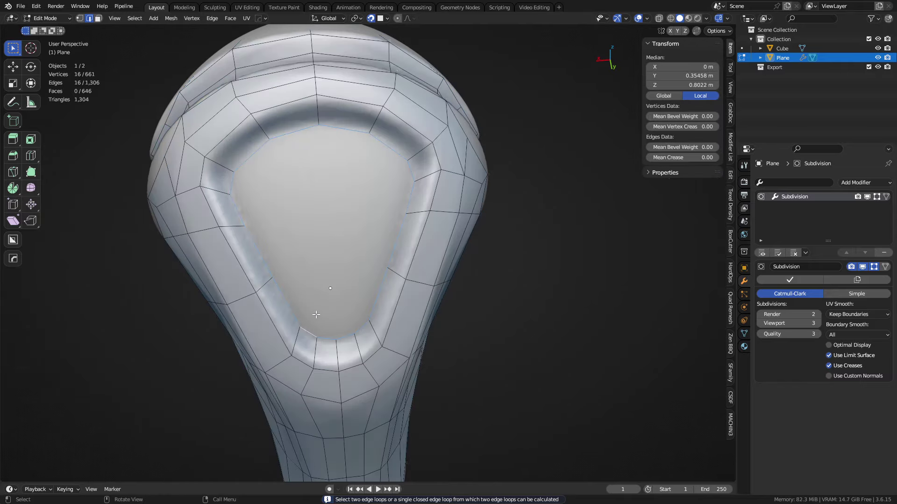
- Fill the triangular front opening with horizontal quads spanning its opposite side edges
middle_click_drag(316, 315, 408, 249)
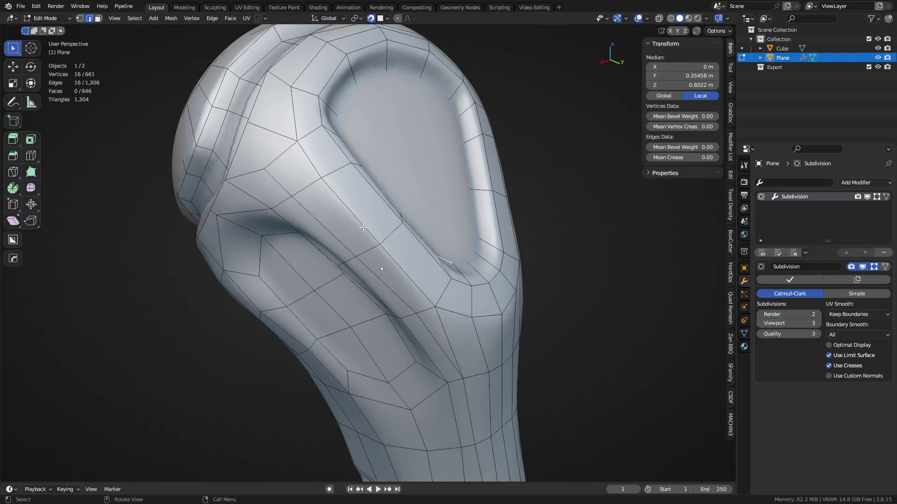
middle_click_drag(365, 227, 377, 263)
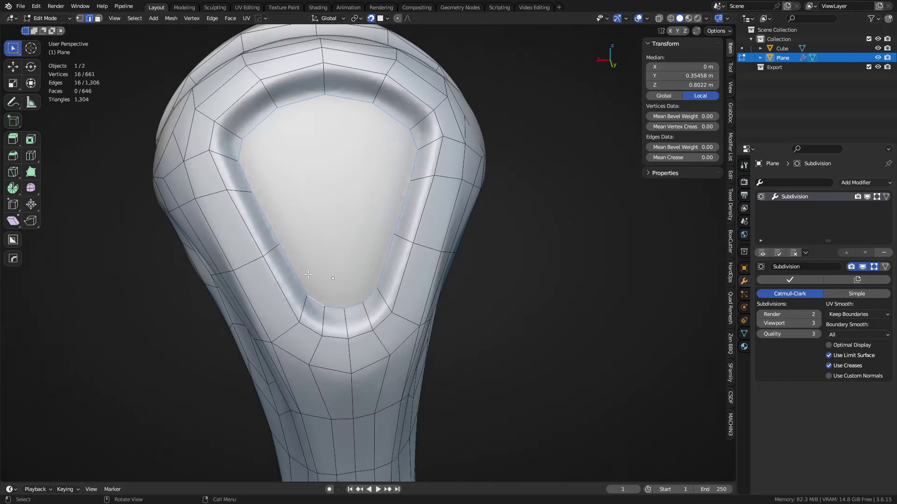
left_click(377, 263)
scroll(376, 263, "up", 1)
key("f")
left_click(328, 241)
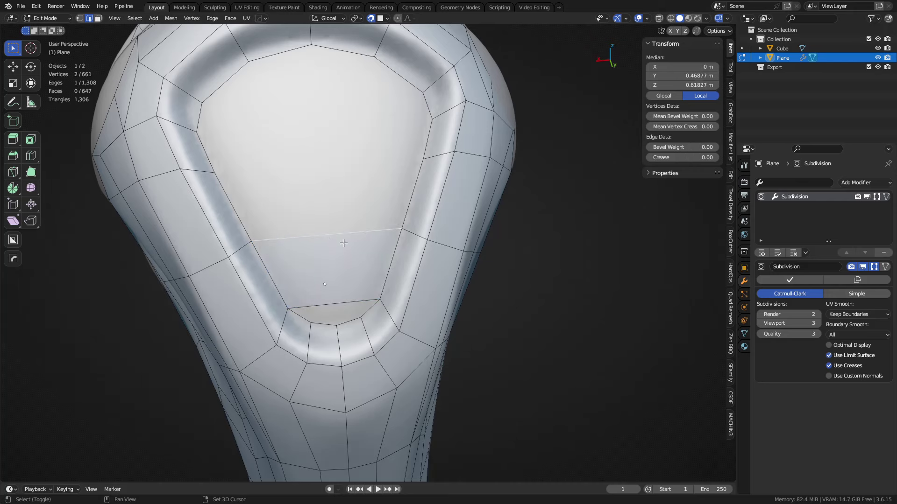
middle_click_drag(342, 241, 350, 279, "shift")
key("f")
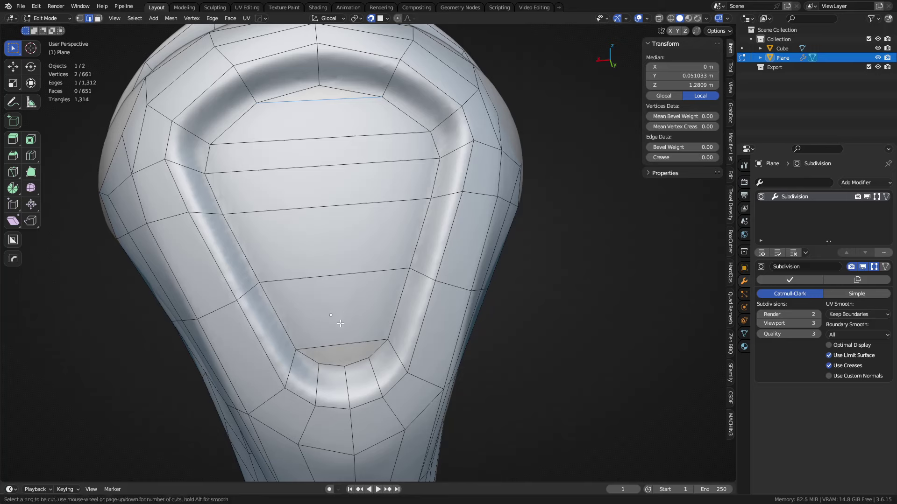
- Add a centred vertical loop cut through the front opening's quads and fill the gap at the lower end with faces
left_click(340, 327)
left_click(349, 359)
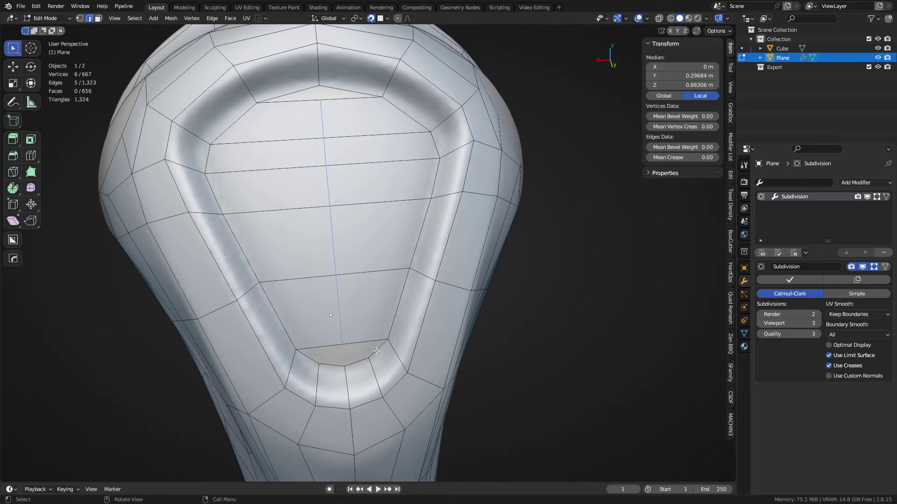
key("f")
- Merge the upper end vertex of the centre cut onto the middle vertex of the opening's upper edge
middle_click_drag(377, 351, 357, 272)
left_click(351, 265)
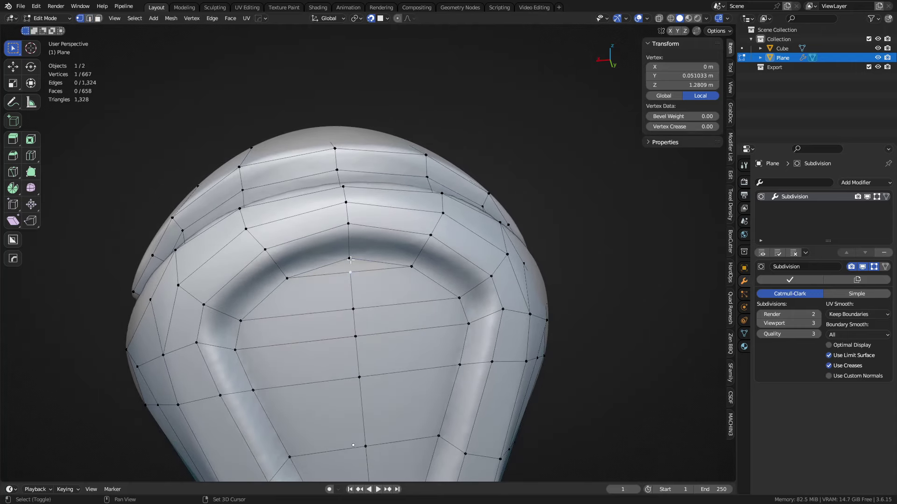
left_click(350, 259, "shift")
key("1")
- Examine the smoothed leg surface in Object Mode and isolated view, checking the filled front opening and the recesses
key("Tab")
left_click(355, 307)
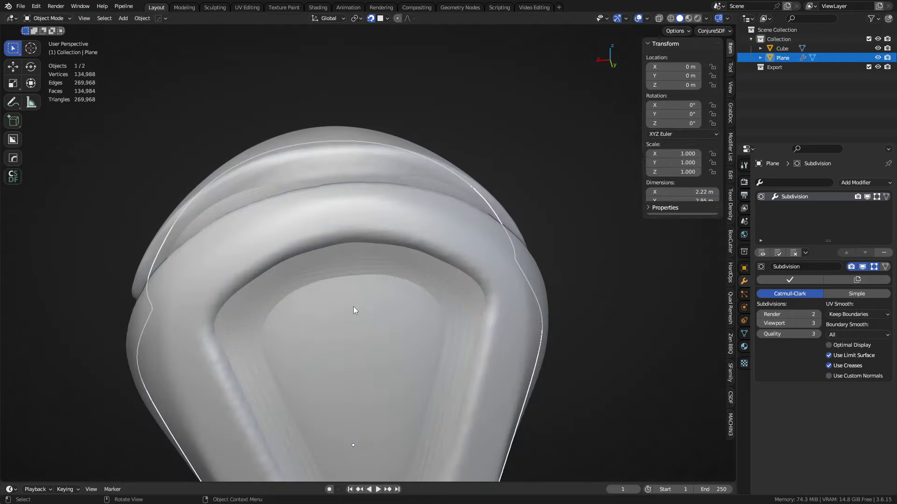
scroll(369, 312, "down", 3)
middle_click_drag(380, 320, 380, 259, "shift")
key("Tab")
key("KP_Divide")
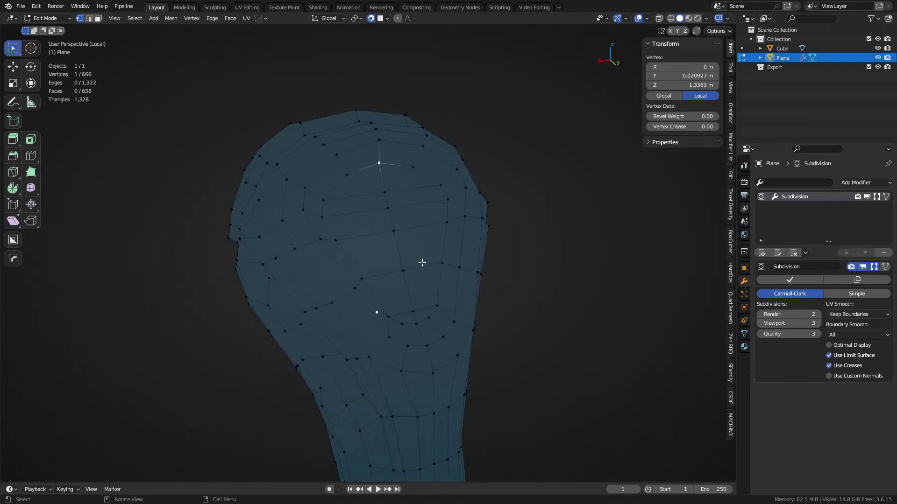
key("KP_Divide")
key("Tab")
left_click(380, 262)
middle_click_drag(378, 219, 371, 176)
scroll(369, 173, "up", 3)
middle_click_drag(348, 134, 405, 269, "shift")
key("KP_Divide")
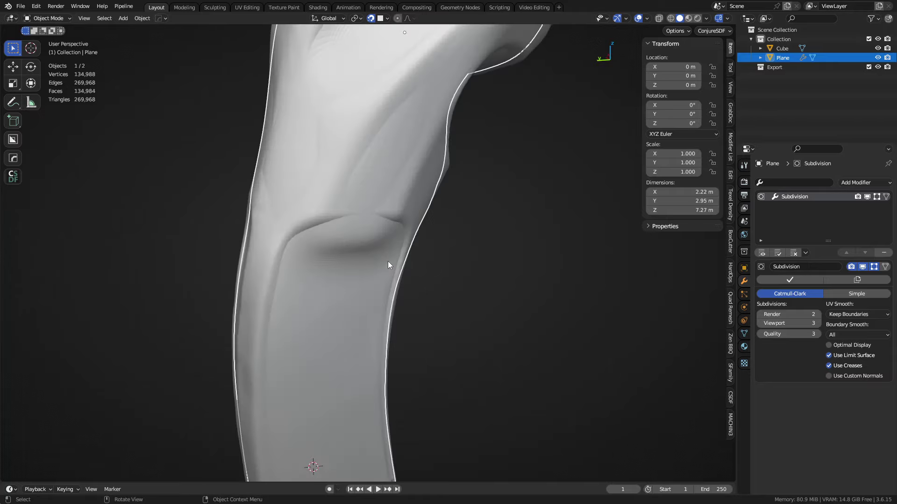
- Select all the faces of the long recessed strip on the lower leg's side and move them slightly
key("Tab")
mouse_move(452, 278)
middle_mouse_down()
mouse_move(373, 256)
mouse_move(398, 192)
mouse_move(453, 280)
mouse_move(430, 270)
mouse_move(499, 207)
mouse_move(535, 296)
mouse_move(532, 315)
mouse_move(624, 324)
mouse_move(338, 295)
middle_mouse_up()
key("KP_Divide")
key("3")
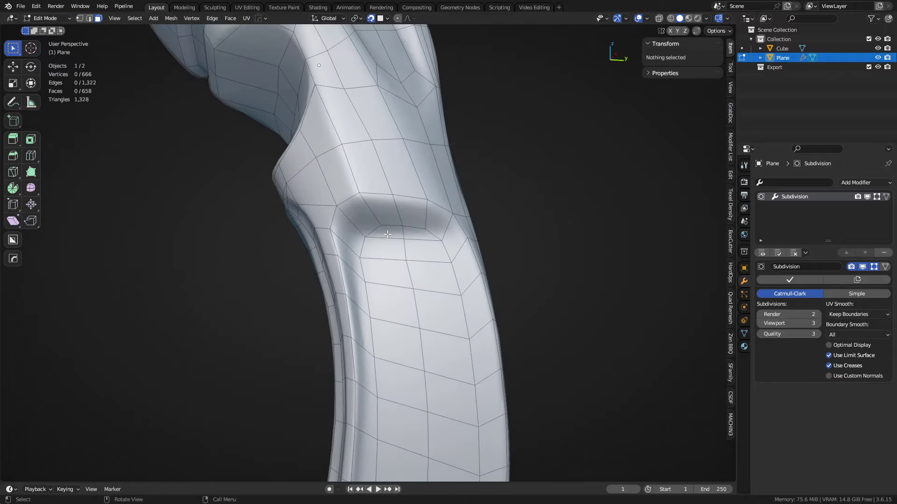
left_click(388, 234)
middle_click_drag(388, 234, 414, 254, "ctrl")
left_click(355, 305, "ctrl+shift")
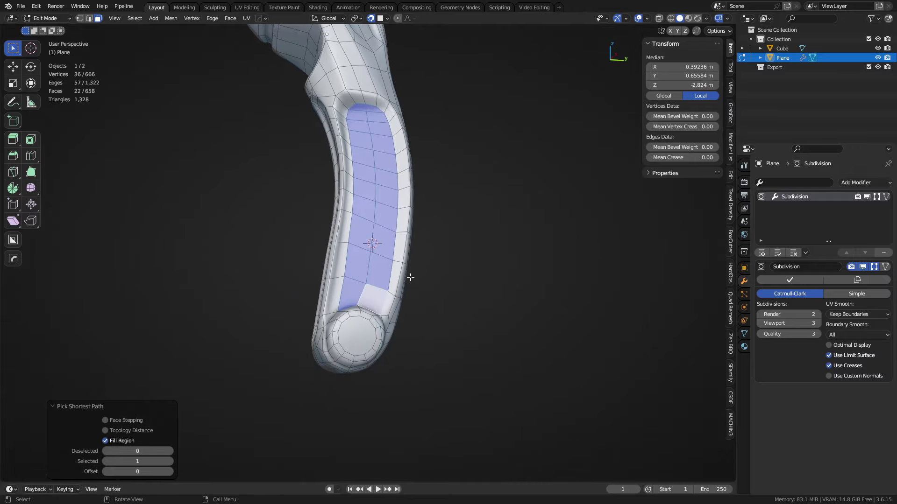
key("KP_Decimal")
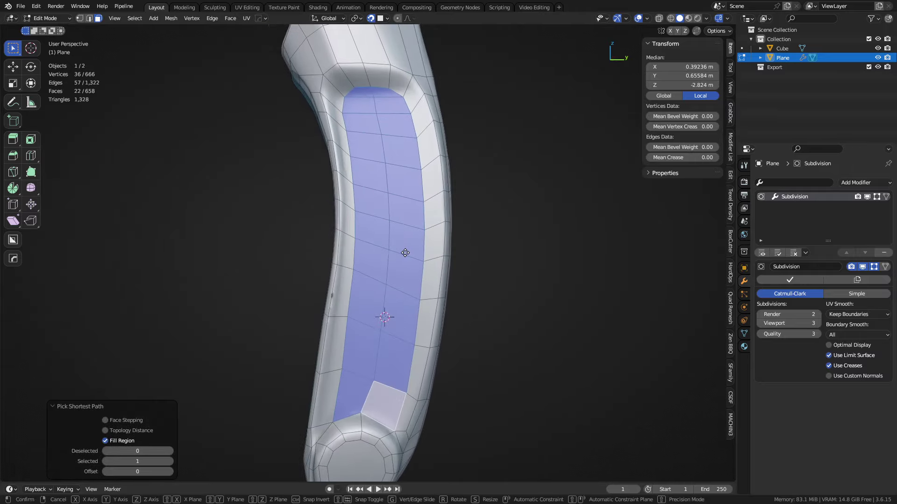
key("g")
middle_click_drag(330, 105, 368, 248, "shift")
scroll(376, 176, "up", 6)
scroll(415, 214, "down", 7)
- Symmetrize the whole mesh across the X axis to mirror the adjusted recessed strip
key("a")
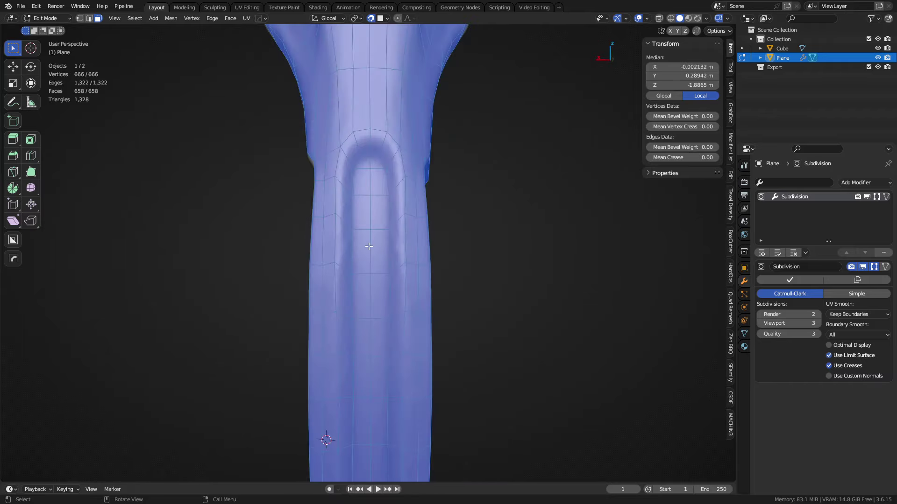
key("alt+x")
middle_click_drag(406, 201, 436, 215, "shift")
- Examine the symmetrized leg's surface flow in Object Mode with the subdivided wireframe overlaid
key("Tab")
middle_click_drag(352, 235, 366, 251, "shift")
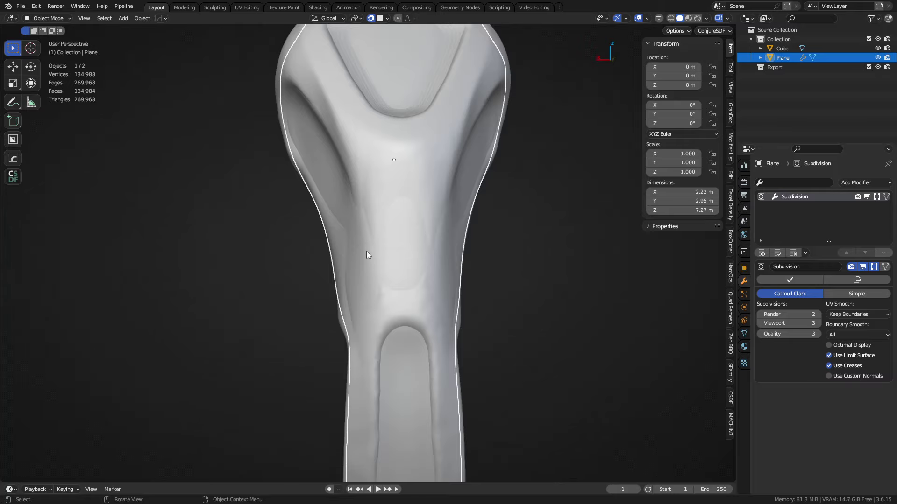
key("shift+w")
key("Tab")
key("a")
key("Tab")
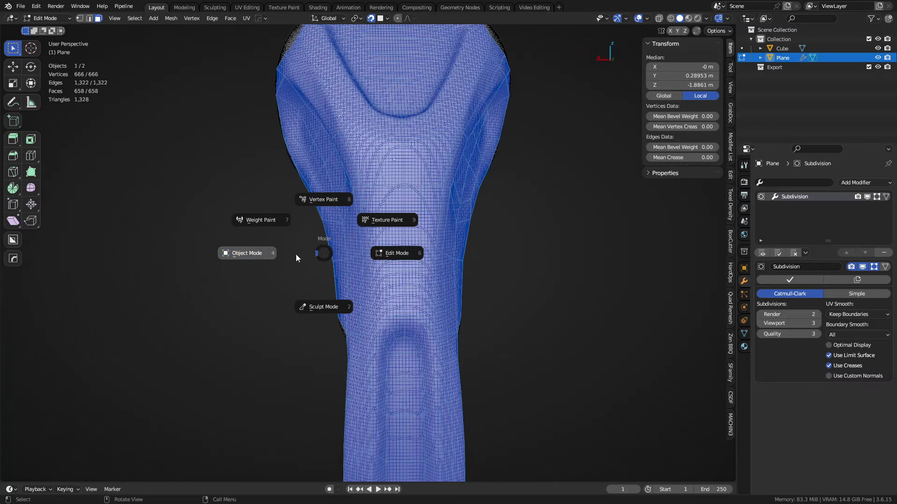
middle_click_drag(276, 261, 345, 260)
key("Tab")
key("alt+a")
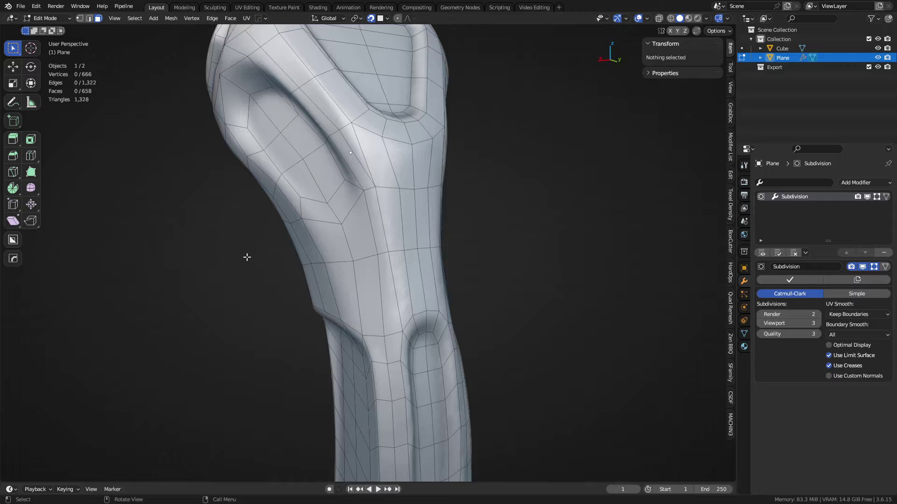
- Nudge the vertex at the side recess's upper outer corner by about 0.004 m in Y
middle_click_drag(246, 256, 463, 300)
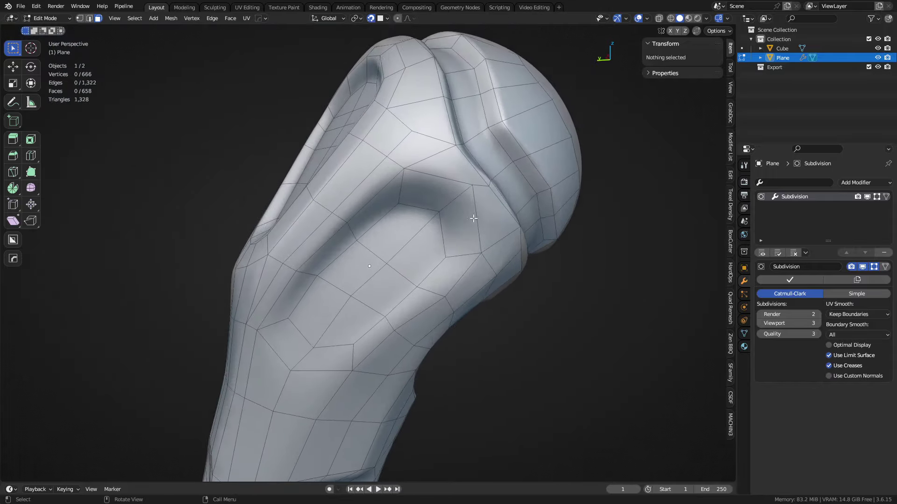
key("1")
left_click(469, 193)
key("g")
left_click(469, 193)
- Reposition two neighbouring vertices along the rim ridge beside the groove to even out its edge flow
middle_click_drag(485, 202, 444, 223, "shift")
scroll(444, 223, "up", 8)
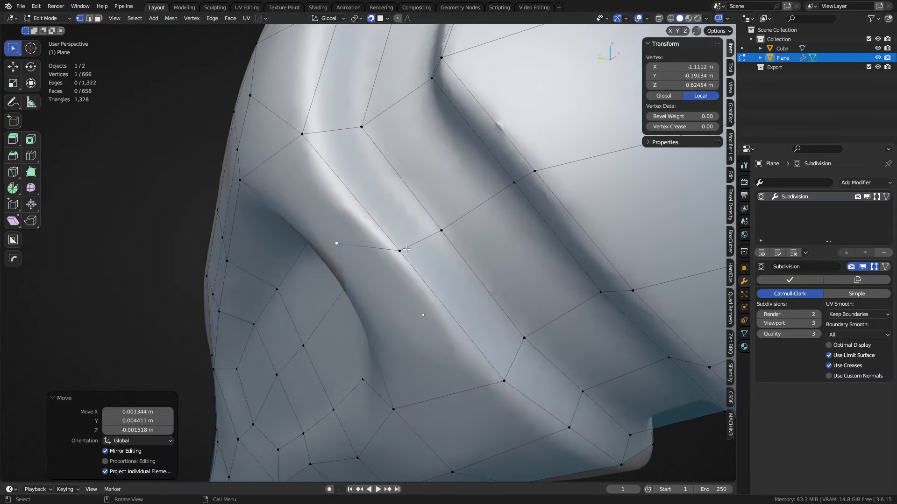
left_click(406, 250)
key("g")
left_click(381, 230)
left_click(442, 227)
key("g")
left_click(441, 225)
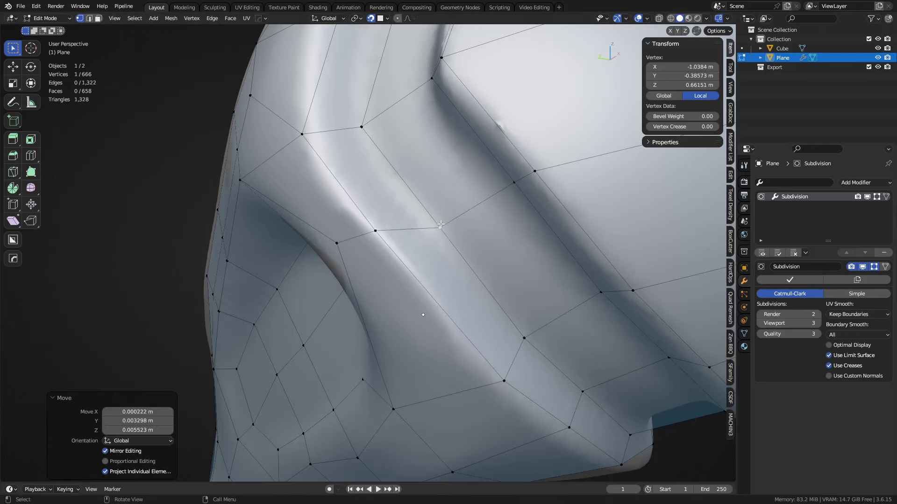
- Symmetrize the whole mesh along X from the negative to the positive side
scroll(440, 224, "down", 8)
key("a")
middle_click_drag(484, 270, 355, 284)
key("alt+x")
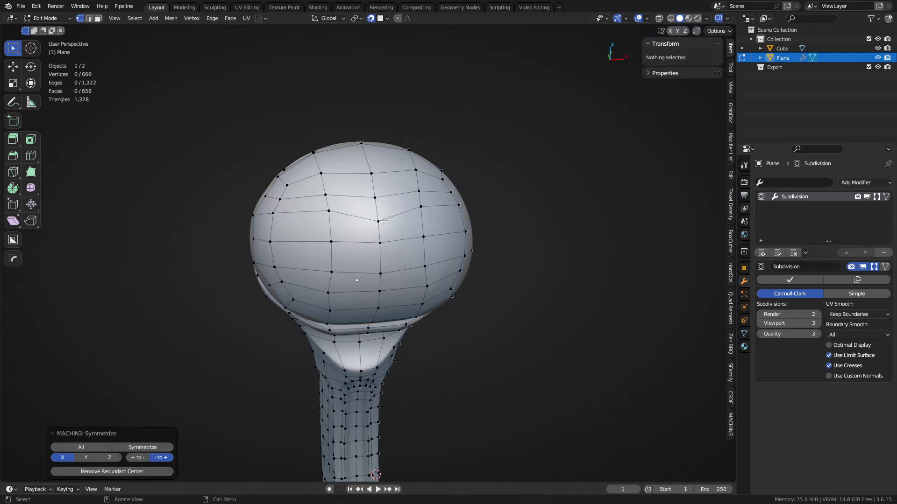
left_click(381, 221)
- Isolate the leg in Sculpt Mode with its wireframe shown and remove the Subdivision modifier
middle_click_drag(379, 222, 383, 231, "shift")
scroll(382, 231, "up", 4)
scroll(386, 233, "down", 3)
key("ctrl+Tab")
left_click(395, 298)
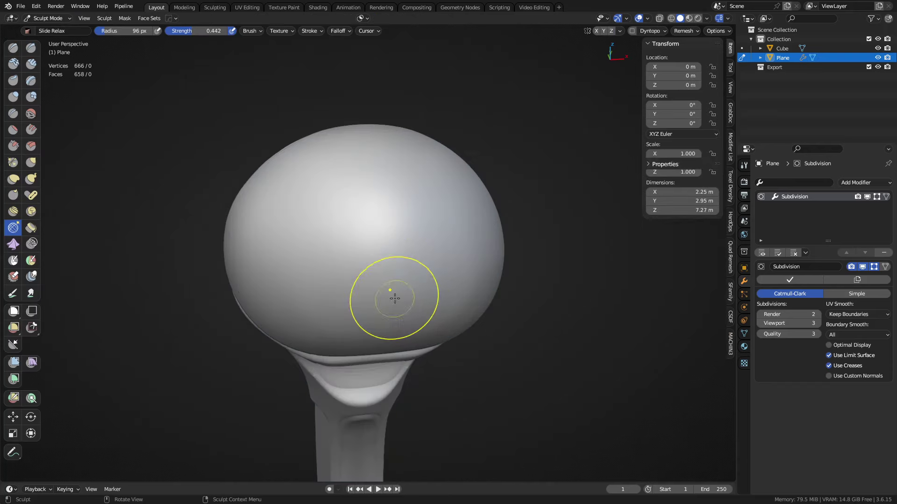
key("KP_Divide")
key("shift+w")
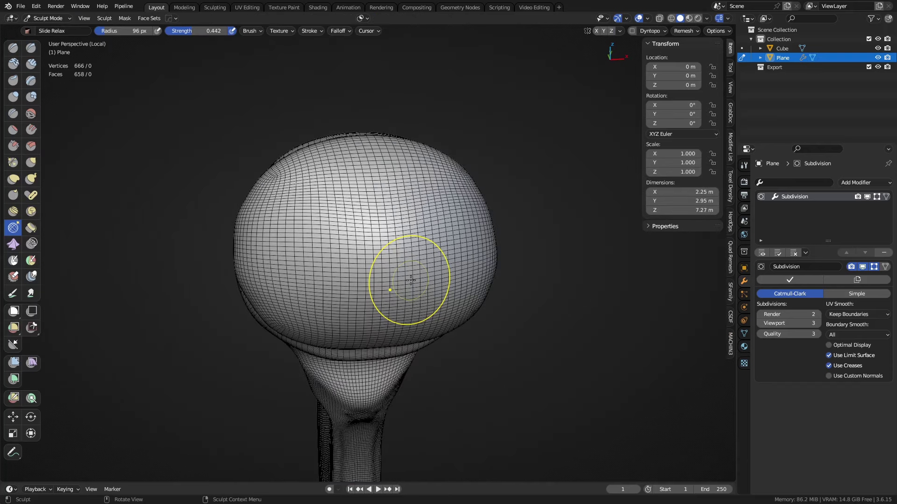
left_click(891, 253)
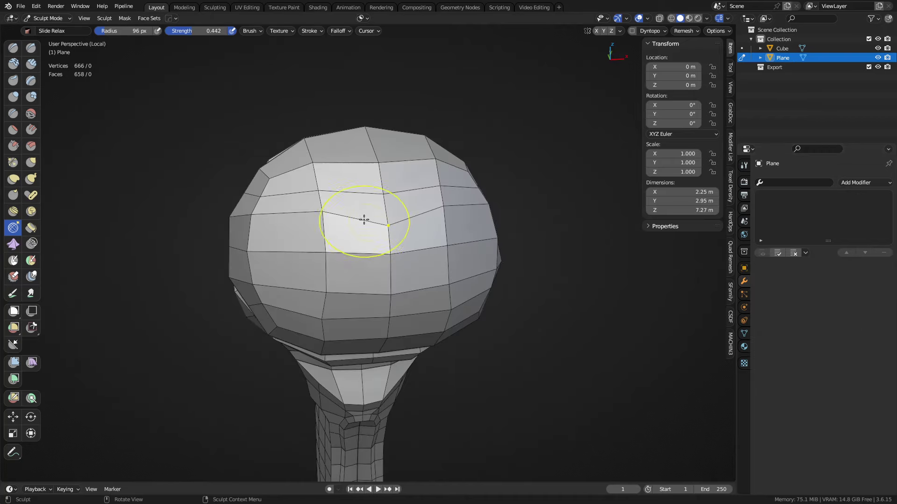
- Relax the edge flow across the leg's rounded head with Slide Relax strokes, using a 156 px brush radius
middle_click_drag(364, 220, 363, 227, "shift")
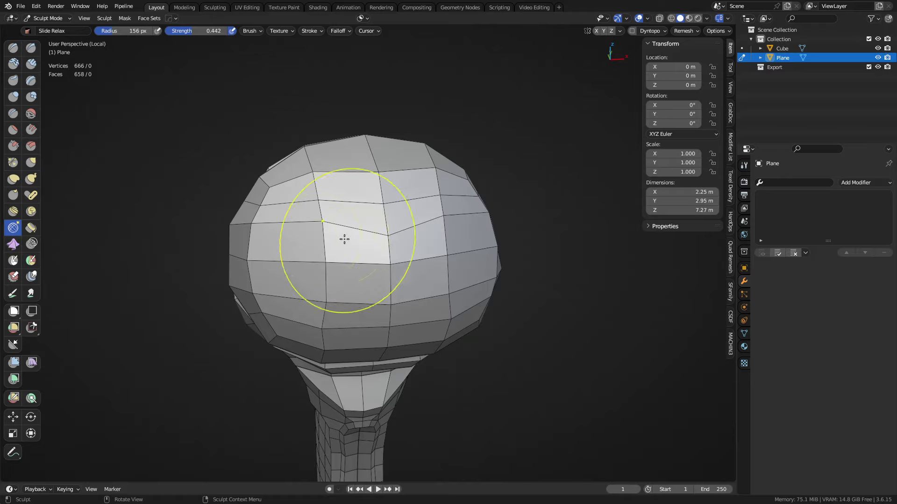
mouse_move(345, 239)
middle_mouse_down()
mouse_move(365, 310)
mouse_move(363, 349)
mouse_move(337, 317)
mouse_move(380, 321)
mouse_move(360, 352)
mouse_move(444, 310)
mouse_move(405, 347)
mouse_move(401, 262)
mouse_move(326, 248)
mouse_move(321, 262)
mouse_move(389, 237)
middle_mouse_up()
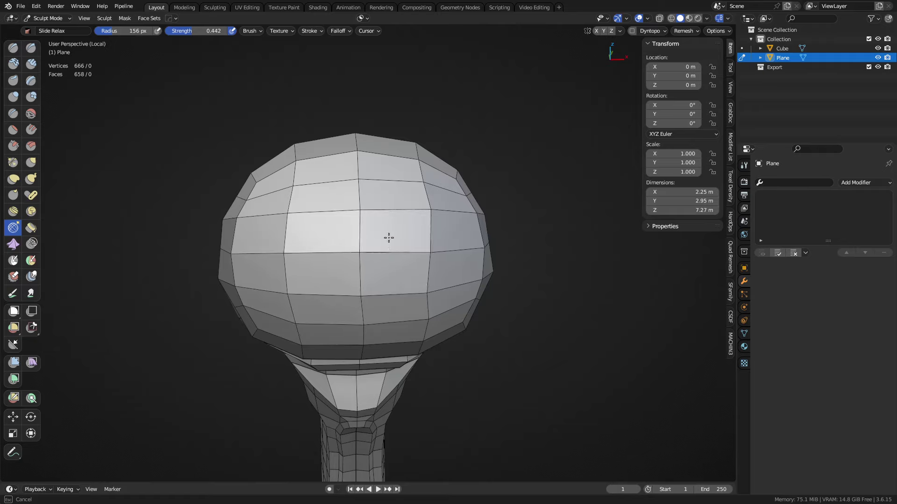
mouse_move(388, 238)
left_mouse_down()
mouse_move(414, 202)
mouse_move(318, 294)
left_mouse_up()
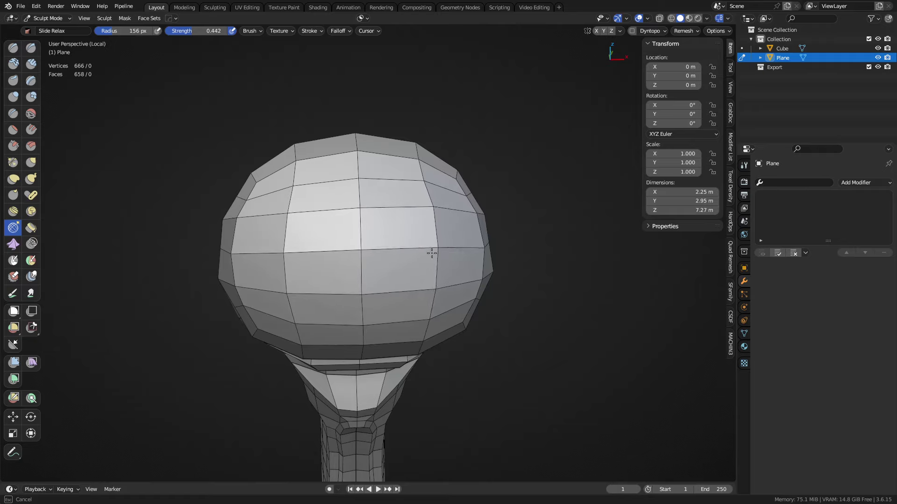
middle_click_drag(345, 295, 435, 254)
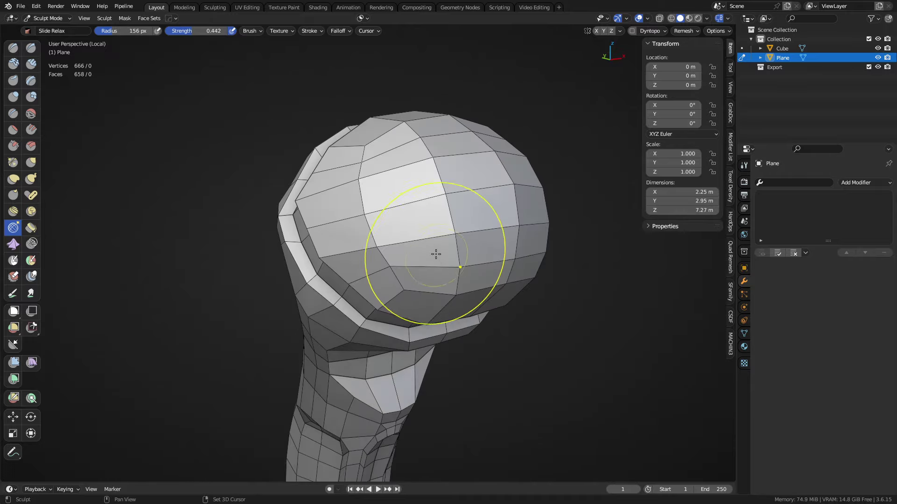
mouse_move(501, 235)
middle_mouse_down()
mouse_move(384, 192)
mouse_move(416, 248)
middle_mouse_up()
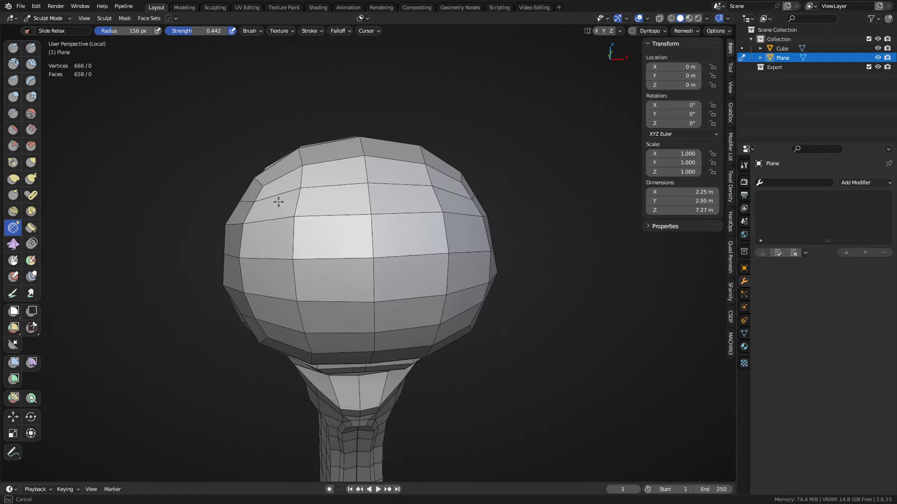
middle_click_drag(395, 303, 371, 250)
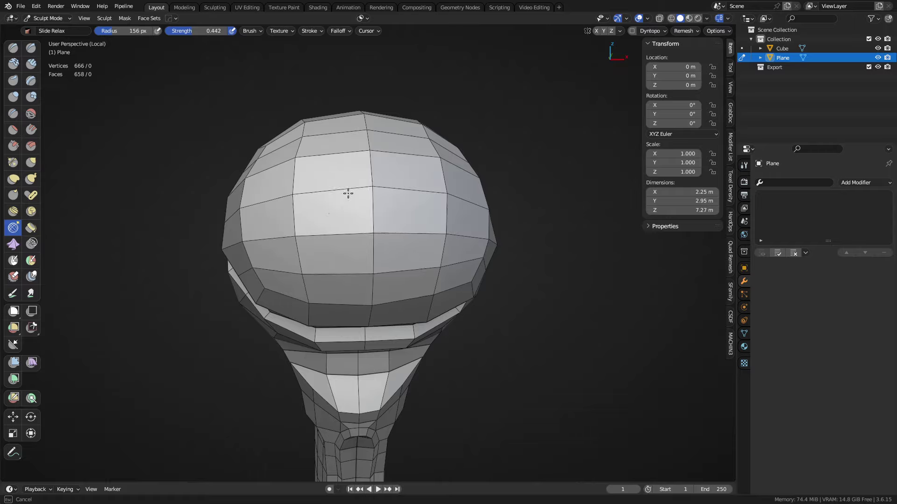
middle_click_drag(368, 196, 374, 260)
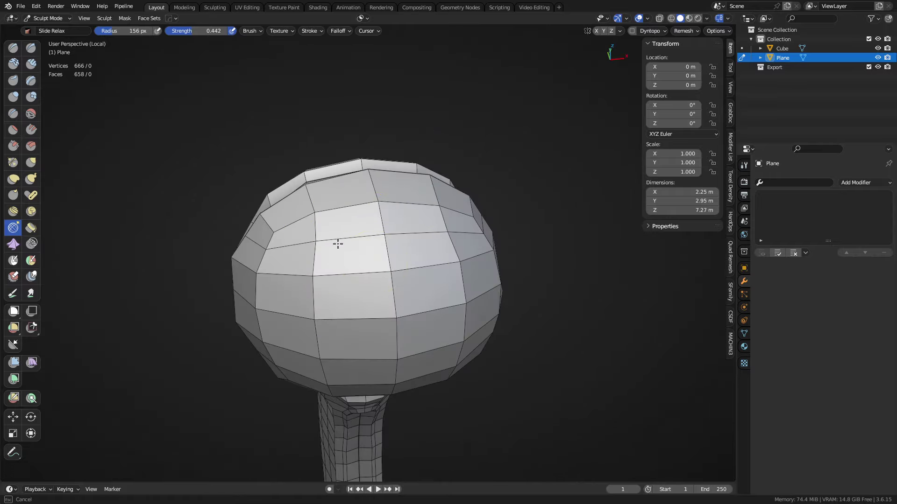
middle_click_drag(306, 356, 376, 277)
mouse_move(435, 308)
middle_mouse_down()
mouse_move(459, 266)
mouse_move(376, 276)
middle_mouse_up()
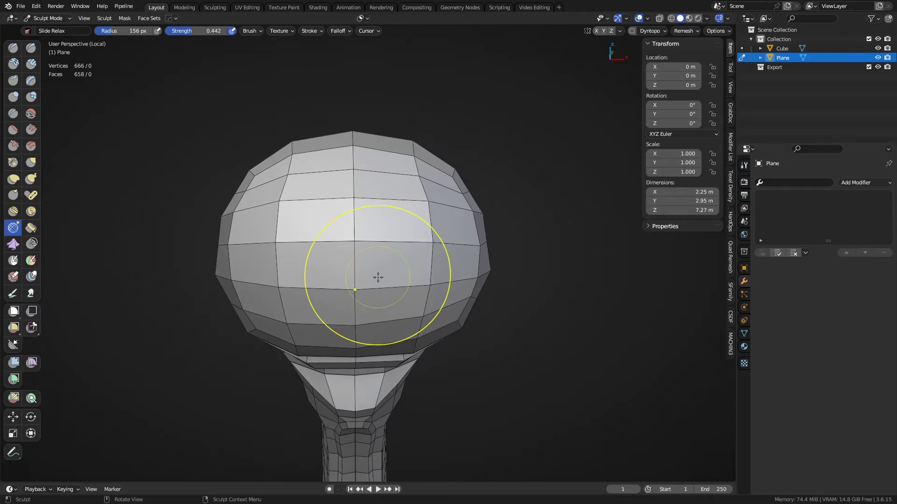
- Symmetrize the whole mesh along X from the negative to the positive side in Edit Mode
key("Tab")
key("alt+x")
left_click(564, 289)
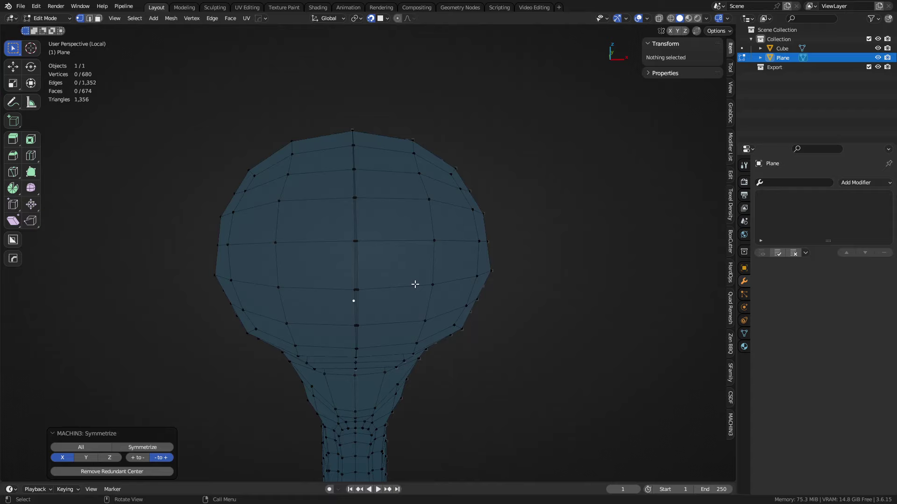
- Dissolve the redundant vertical edge loop running along the head's centre line
key("2")
left_click(367, 282, "alt")
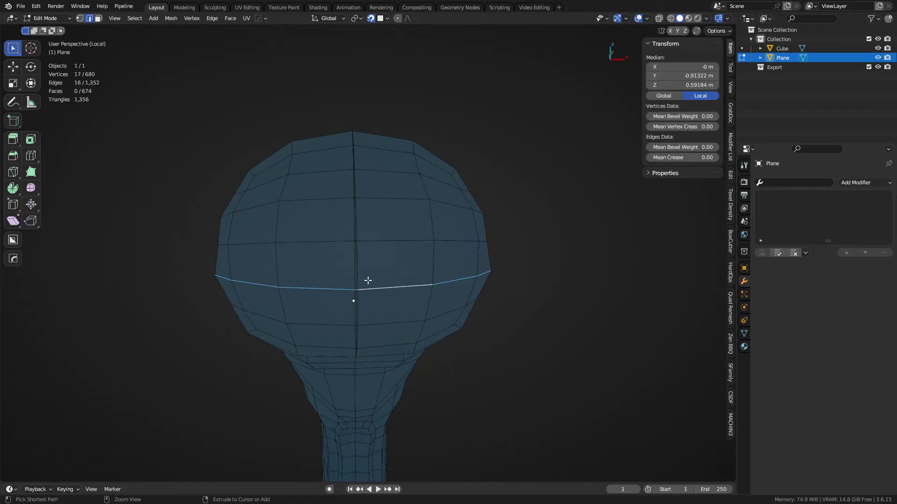
left_click(364, 267, "alt")
key("ctrl+x")
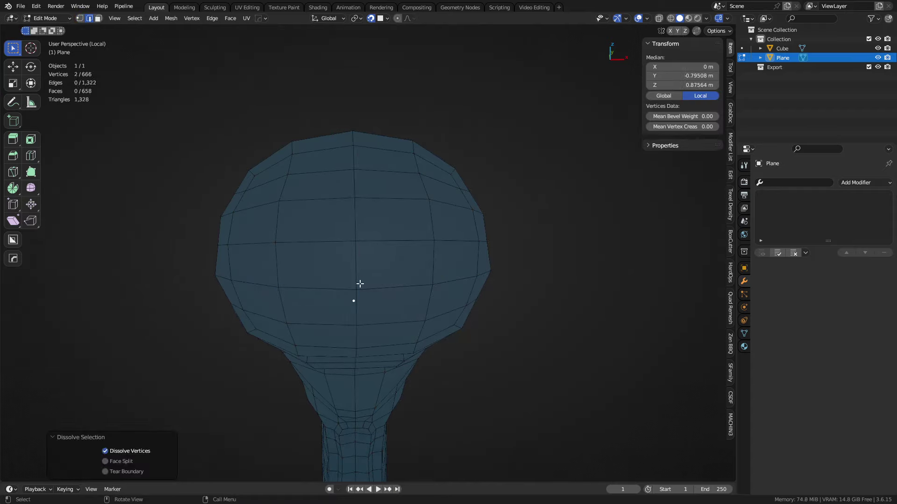
- Turn off the Retopology overlay and return to Object Mode
scroll(379, 291, "down", 15, "shift")
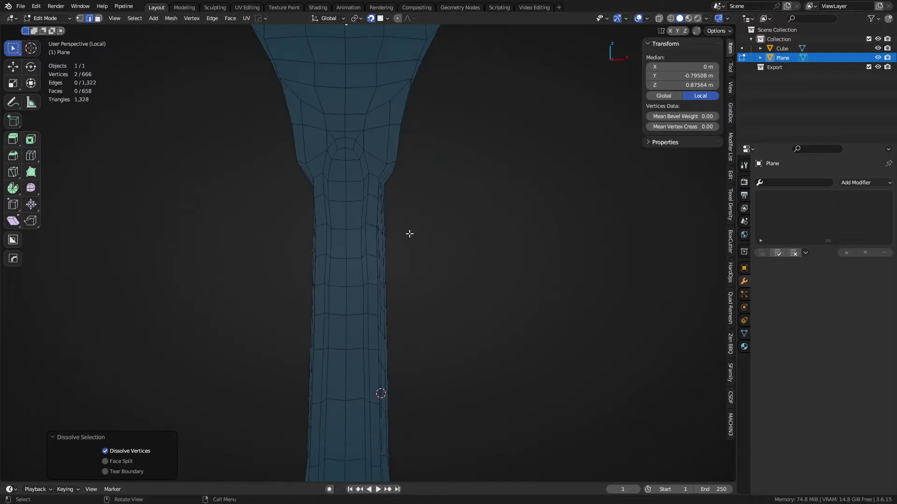
scroll(399, 228, "down", 3)
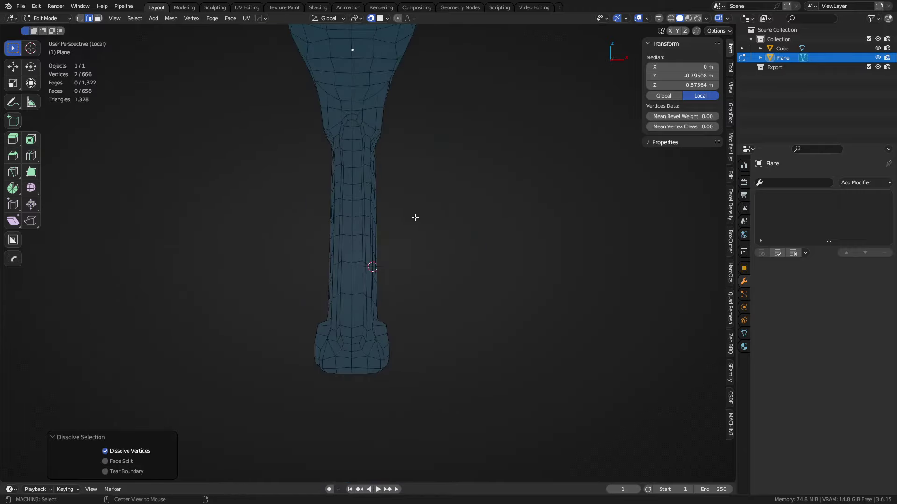
middle_click_drag(344, 225, 397, 259)
key("z")
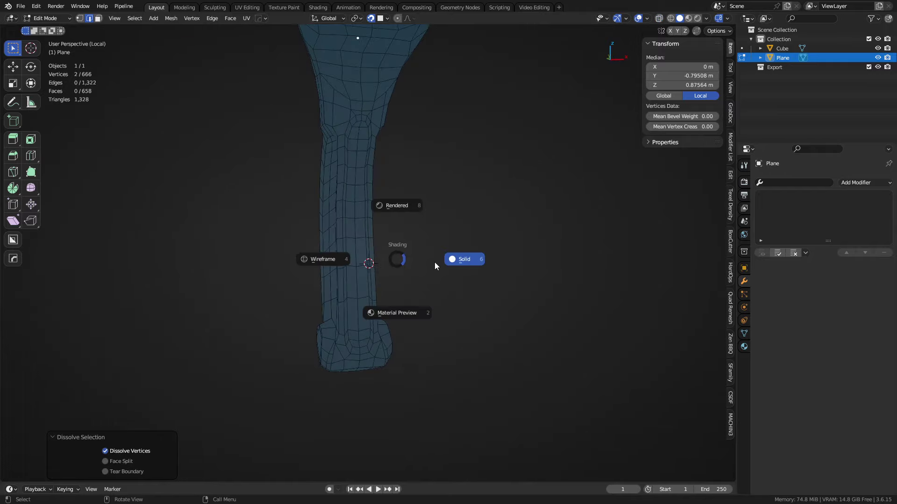
left_click(647, 18)
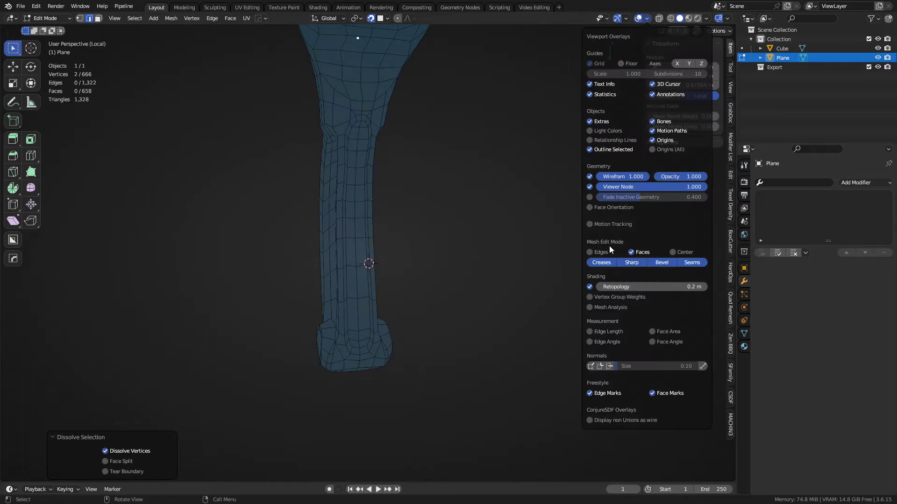
left_click(590, 287)
key("Tab")
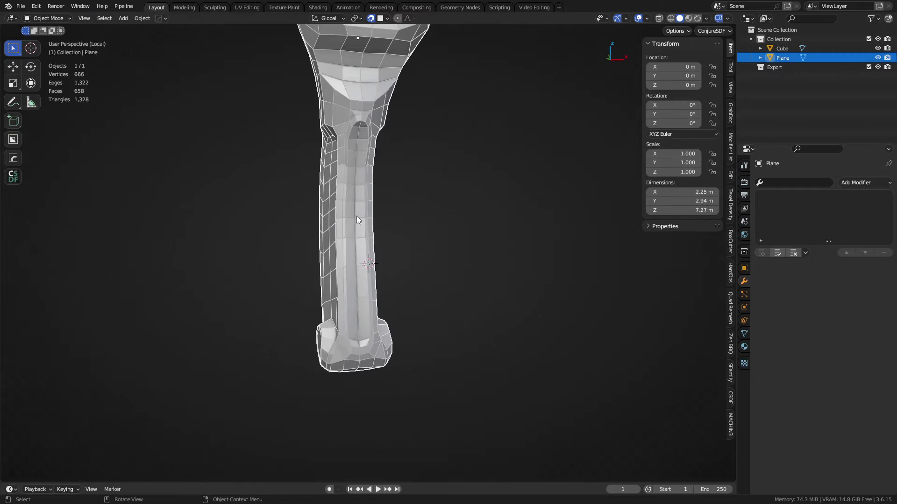
- Duplicate the leg, move the copy about -3.79 m along X and leave the isolated view
key("shift+d")
key("x")
right_click(392, 203)
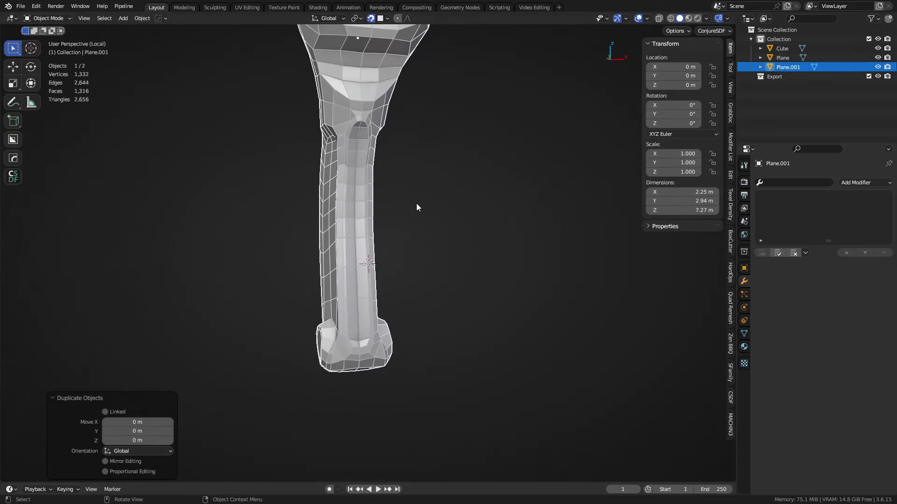
key("g")
key("y")
key("x")
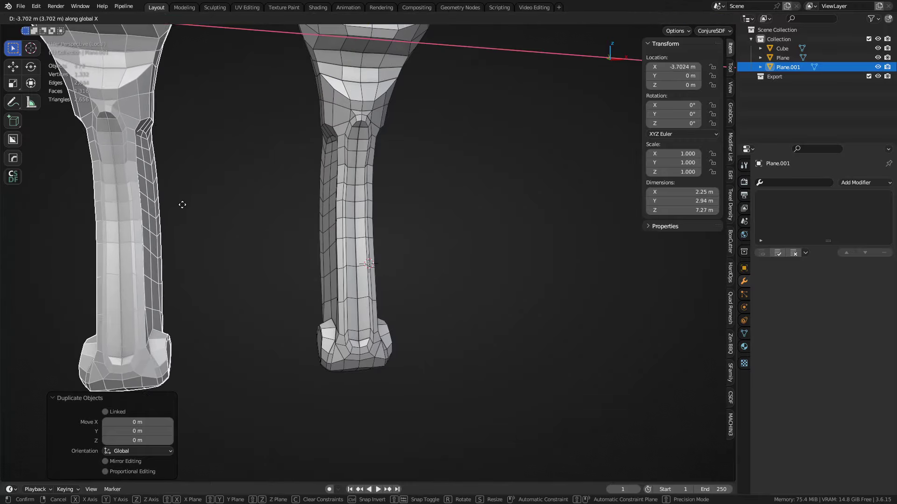
left_click(104, 82)
key("KP_Divide")
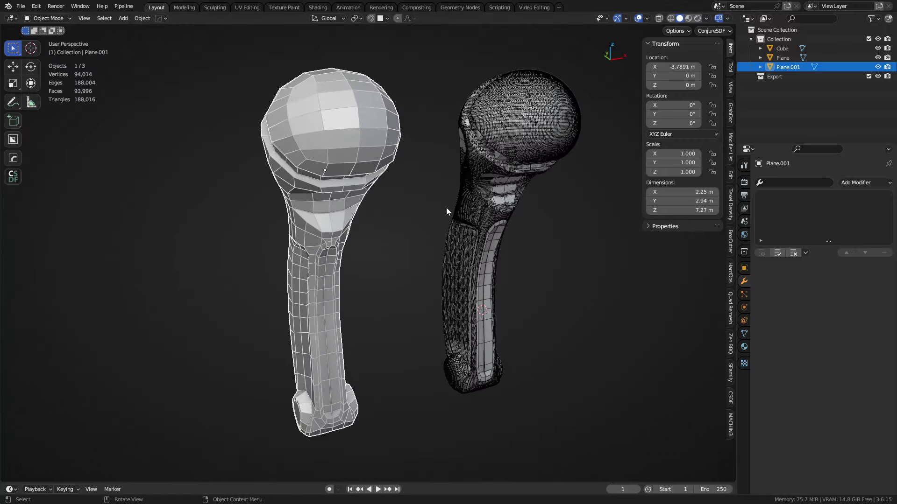
middle_click_drag(396, 196, 391, 197)
key("ctrl+Tab")
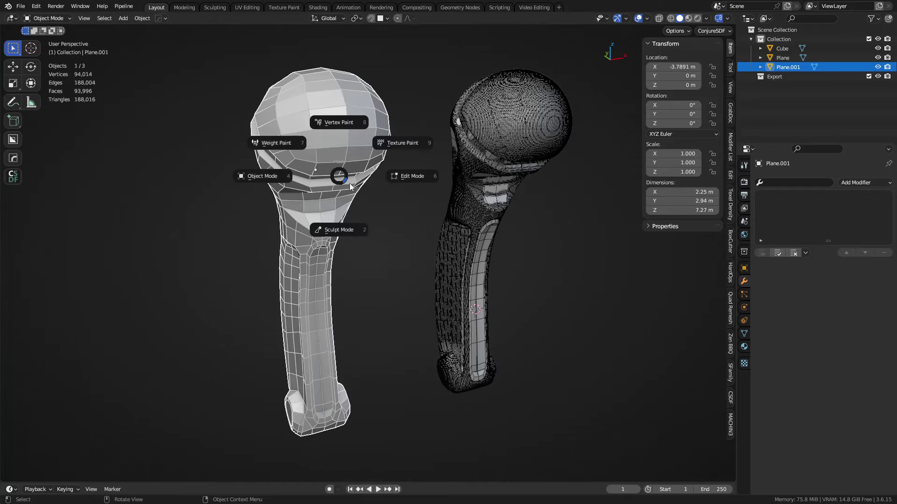
left_click(351, 183)
middle_click(331, 182, "alt")
key("ctrl+Tab")
left_click(364, 261)
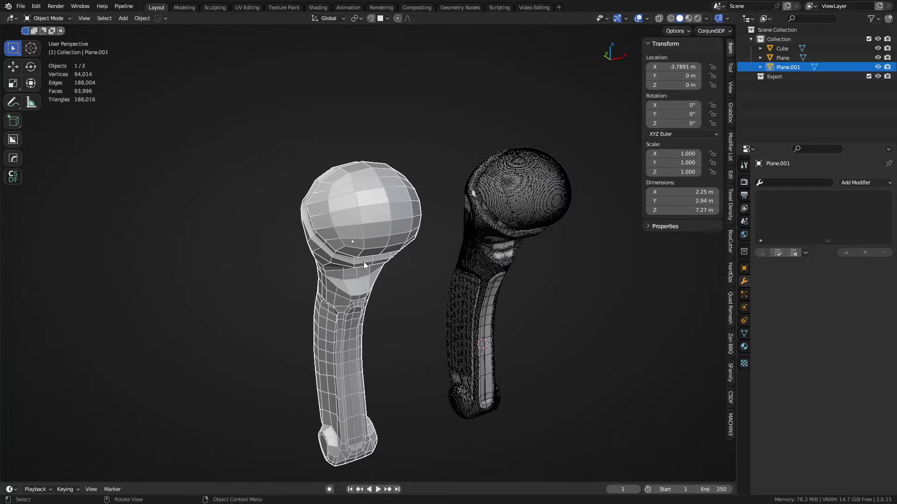
scroll(437, 240, "up", 2)
- Select the dense original mesh and save the project as Hip.blend
left_click(483, 295)
key("ctrl+shift+s")
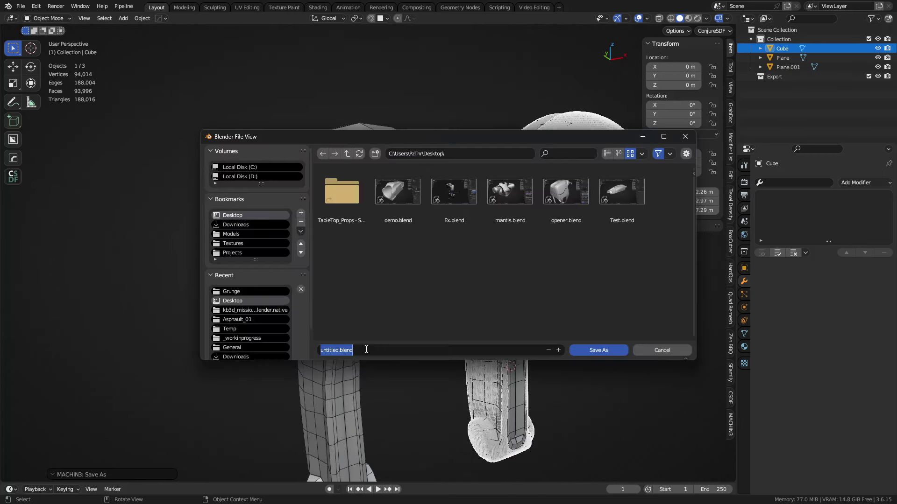
key("Return")
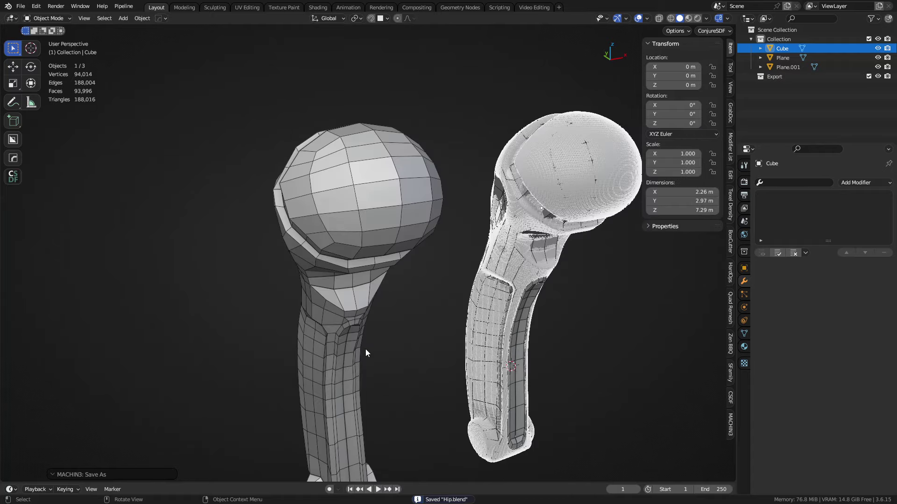
- Isolate the duplicated low-poly leg and enter Edit Mode
left_click(360, 232)
key("slash")
key("ctrl+Tab")
left_click(413, 262)
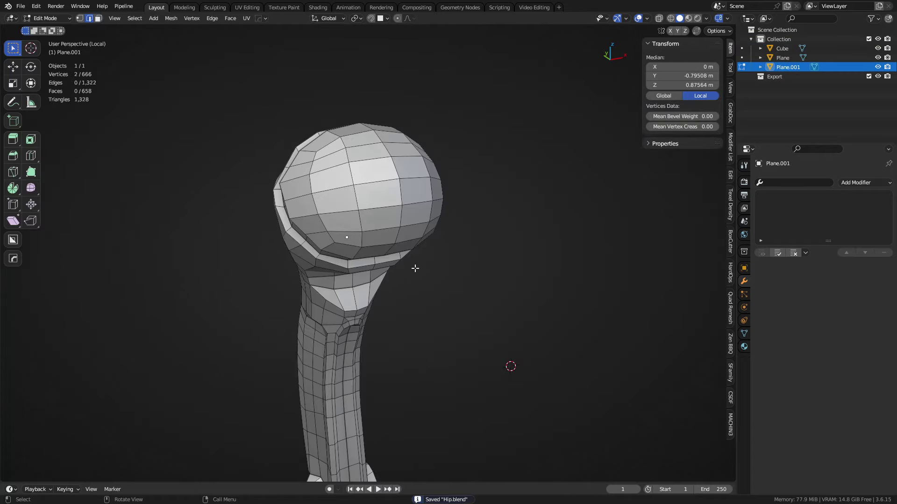
- Reposition a single vertex on the duplicated leg's upper section
middle_click_drag(414, 268, 517, 185, "alt")
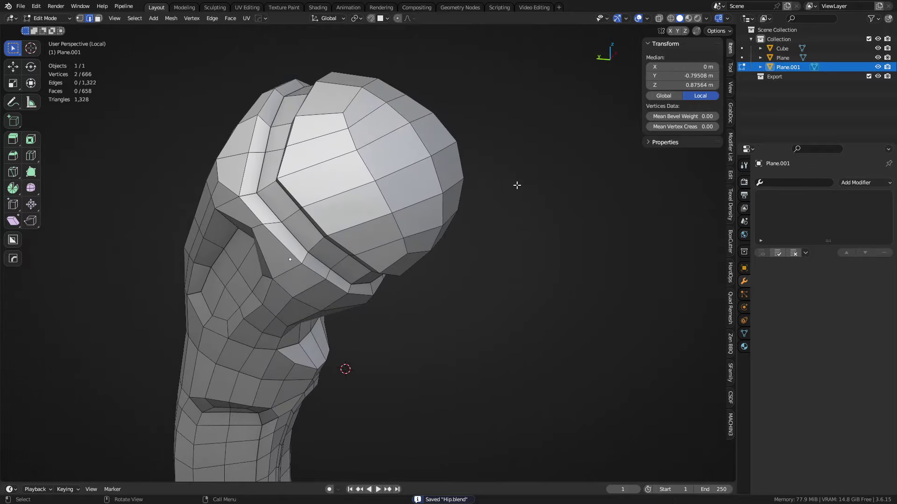
middle_click_drag(446, 200, 444, 270)
scroll(451, 272, "up", 2)
key("1")
left_click(397, 249)
middle_click_drag(397, 249, 357, 311)
scroll(324, 265, "up", 4)
key("g")
left_click(434, 283)
scroll(358, 311, "down", 2)
- Examine the topology around the neck and the teardrop-shaped recess on the back of the head
key("2")
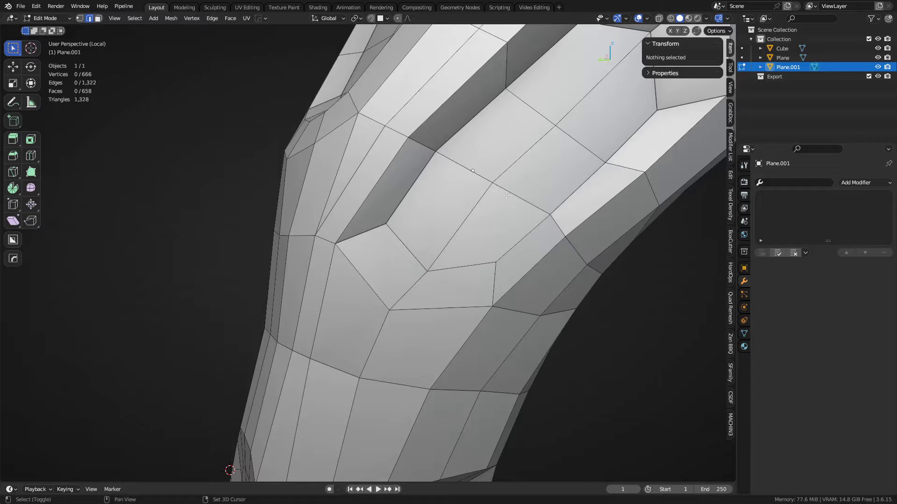
middle_click_drag(630, 184, 538, 197, "shift")
middle_click_drag(402, 169, 479, 256)
key("Tab")
scroll(358, 185, "down", 2)
key("q")
left_click(334, 228)
key("Tab")
scroll(478, 257, "up", 3)
key("Tab")
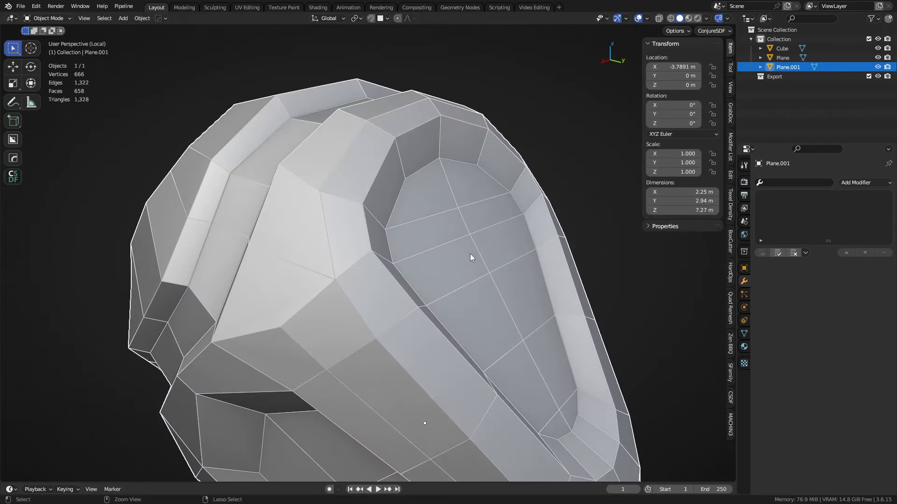
- Select the inner and outer edge loops of the rim around the head's teardrop-shaped recess
key("ctrl+Tab")
left_click(452, 268)
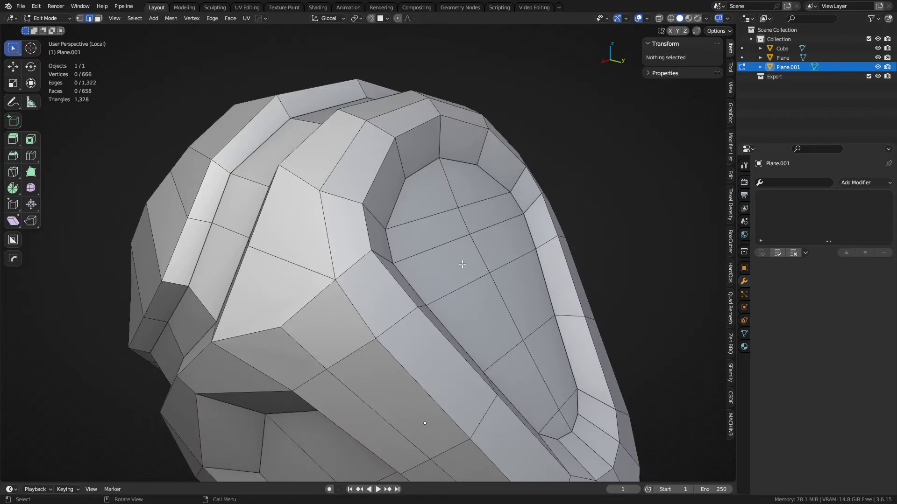
key("3")
left_click(352, 261, "alt")
middle_click_drag(534, 323, 490, 294, "shift")
key("ctrl+shift+2")
scroll(591, 336, "down", 3)
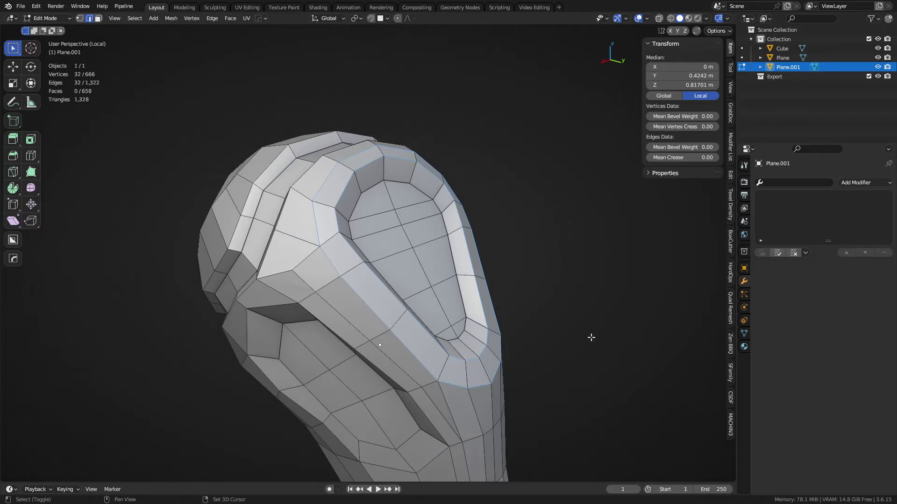
- Try giving the recess rim's two edge loops a mean bevel weight of 1.00
middle_click_drag(590, 336, 530, 292, "shift")
middle_click_drag(530, 292, 481, 281)
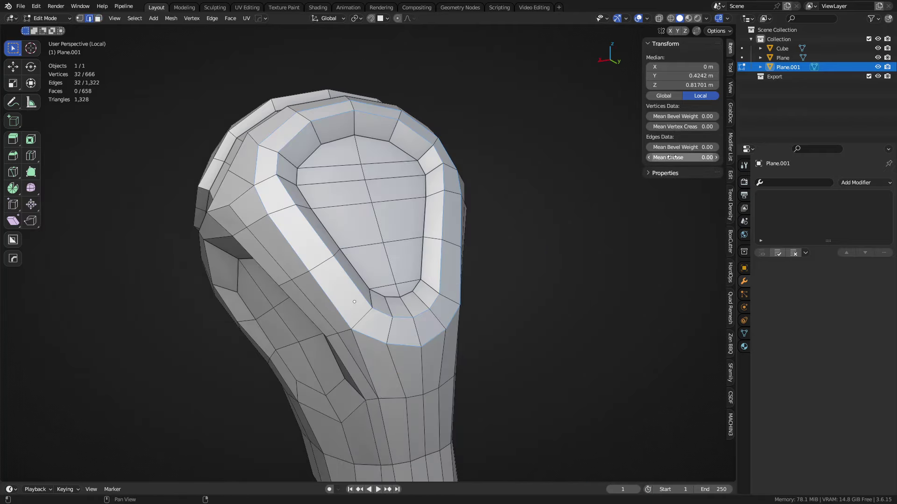
left_click_drag(675, 148, 677, 150)
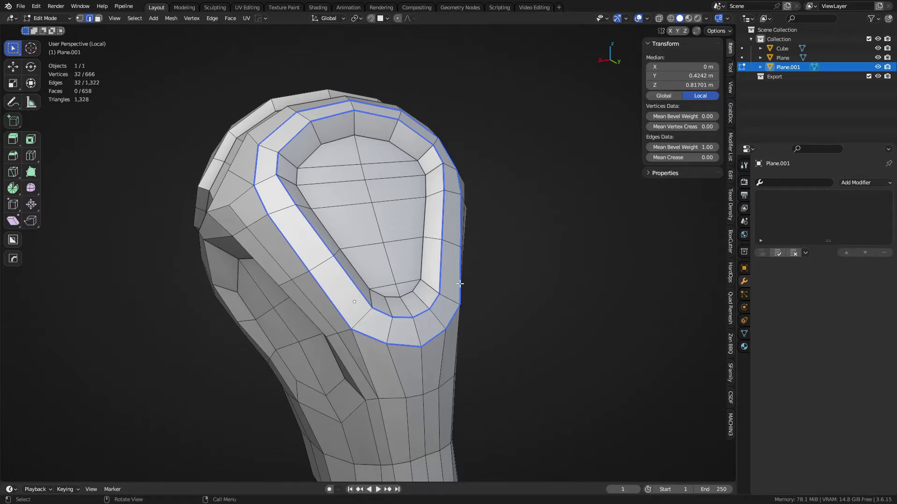
middle_click_drag(461, 283, 401, 242)
key("ctrl+Tab")
left_click(403, 268)
key("ctrl+Tab")
left_click(432, 270)
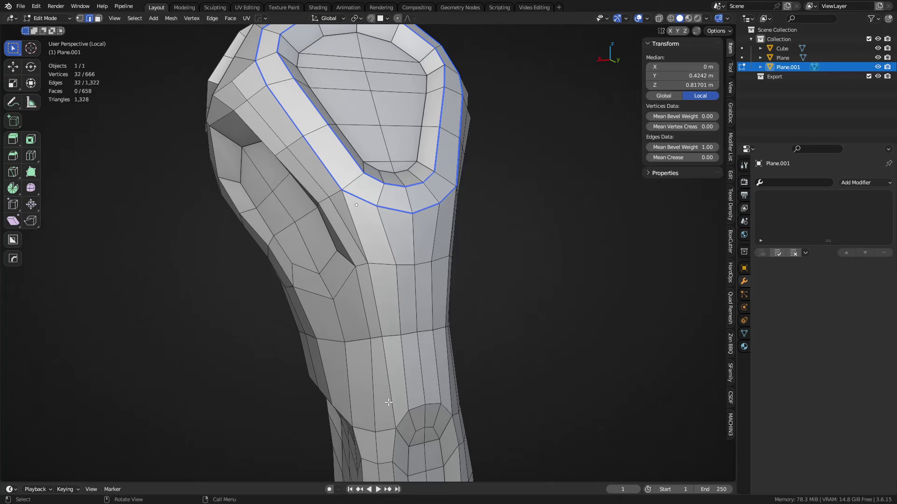
left_click(387, 389)
key("Tab")
key("Tab")
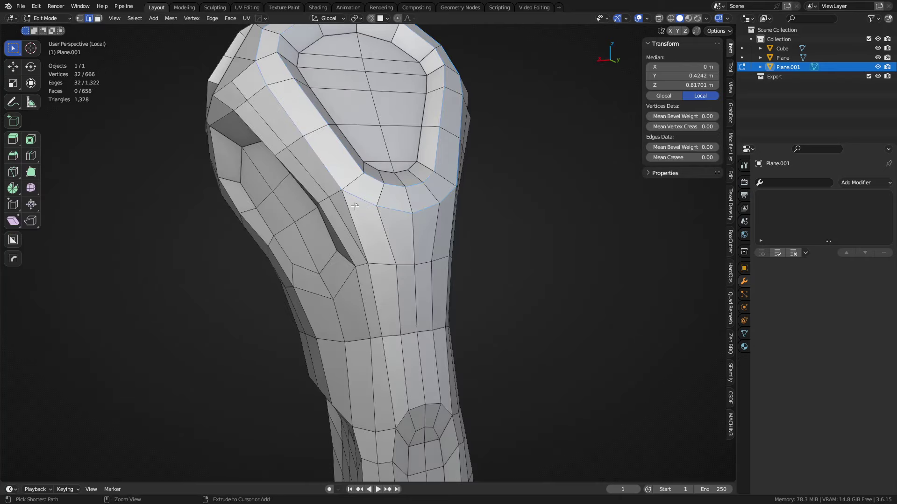
- Bevel the inner and outer edge loops of the teardrop recess rim with two segments, about 0.0315 m wide
key("ctrl+Tab")
left_click(280, 212)
middle_click_drag(324, 165, 351, 250)
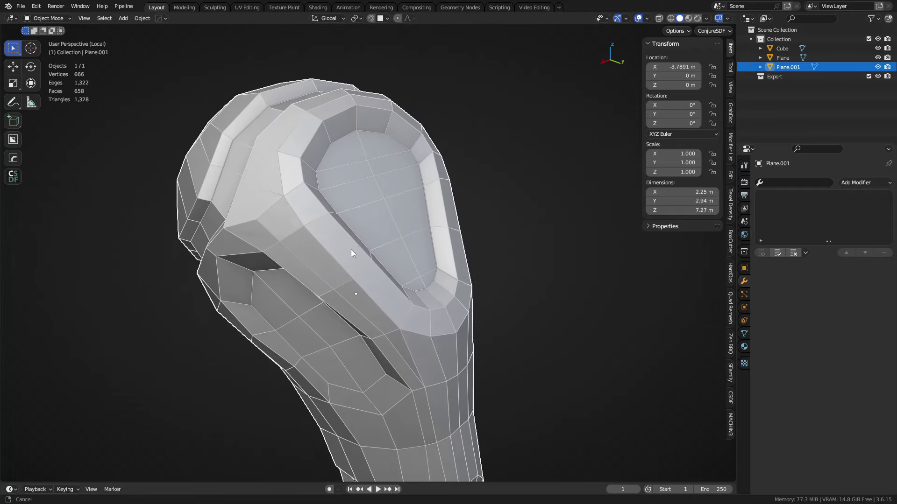
key("ctrl+Tab")
left_click(385, 251)
left_click(316, 231, "alt")
key("ctrl+b")
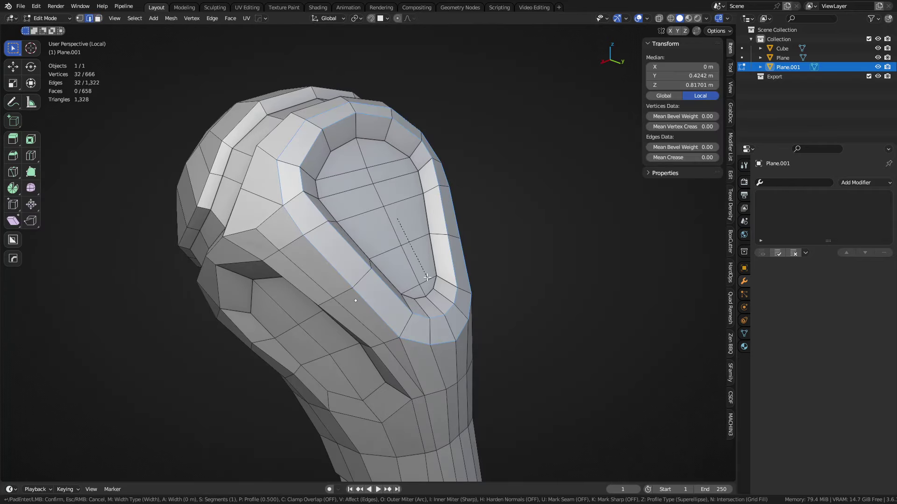
scroll(471, 304, "up", 1)
left_click(471, 304)
middle_click(331, 237, "alt")
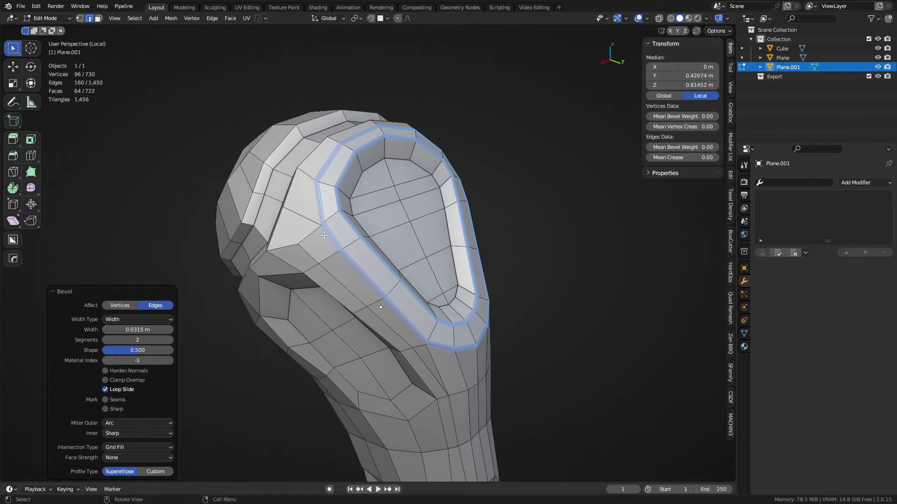
scroll(331, 238, "up", 6)
middle_click_drag(327, 205, 355, 300, "shift")
key("ctrl+Tab")
left_click(321, 294)
key("ctrl+Tab")
left_click(359, 280)
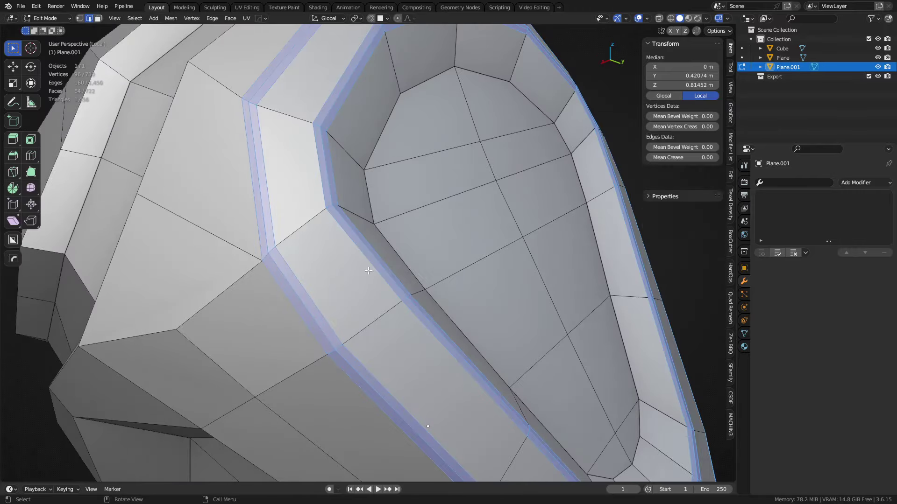
- Bevel the two edge loops along the head's first ring groove with two segments, about 0.0256 m wide
middle_click_drag(367, 173, 386, 228, "shift")
key("alt+a")
scroll(295, 232, "down", 3)
middle_click_drag(295, 232, 312, 260)
scroll(312, 259, "down", 2)
left_click(347, 264, "alt")
left_click(362, 270, "alt+shift")
key("ctrl+b")
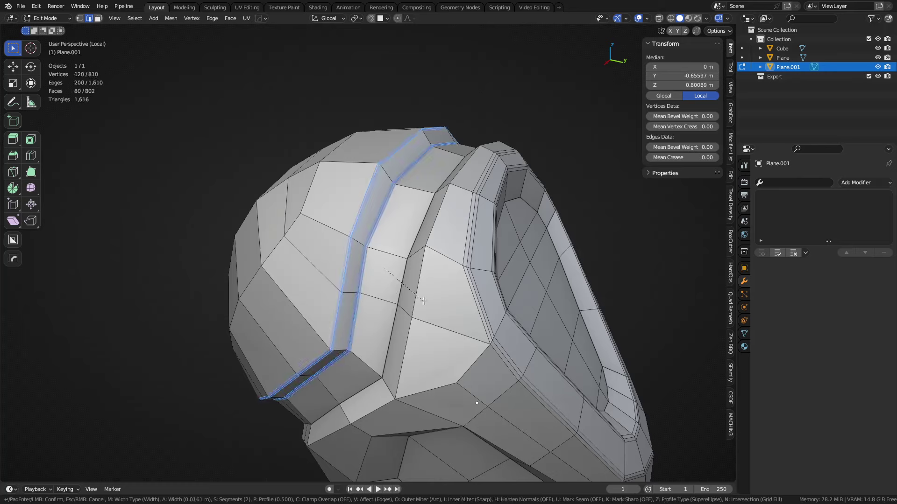
left_click(440, 305)
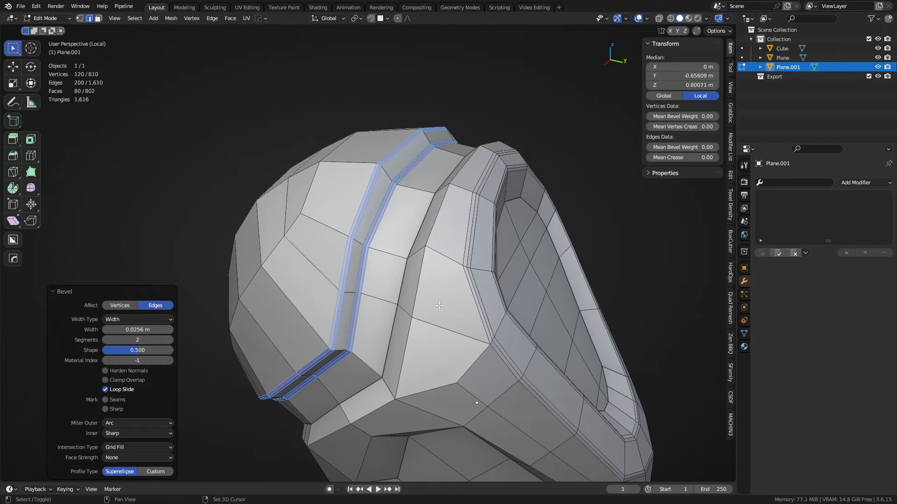
- Bevel the boundary loops of the second ring groove's face loop with two segments, about 0.0286 m wide, and shape 1.000
left_click(416, 254, "alt")
middle_click_drag(416, 253, 486, 295)
key("3")
left_click(441, 265, "alt")
middle_click_drag(440, 265, 357, 249)
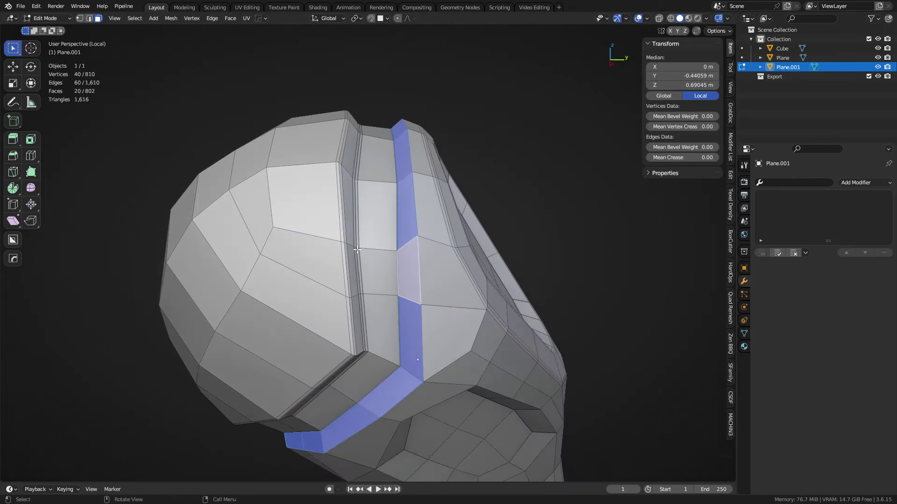
left_click(134, 18)
mouse_move(189, 167)
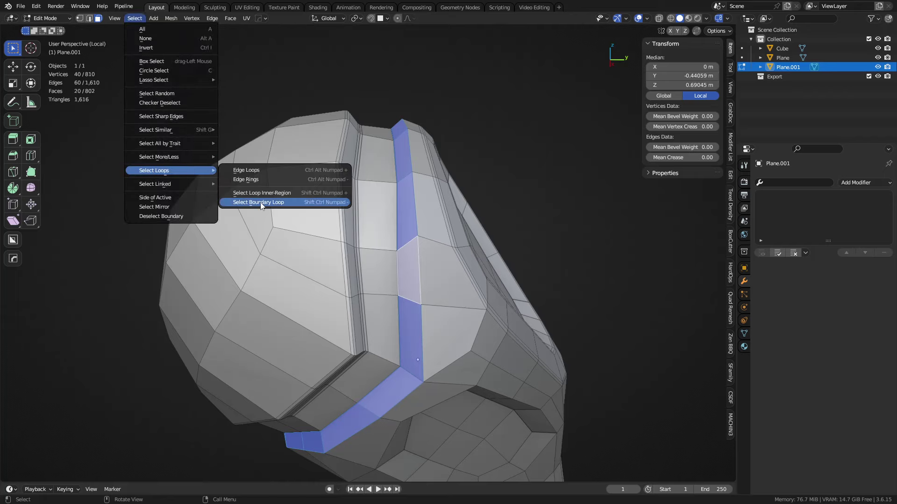
middle_click_drag(434, 264, 441, 302)
key("ctrl+shift+KP_Subtract")
key("ctrl+b")
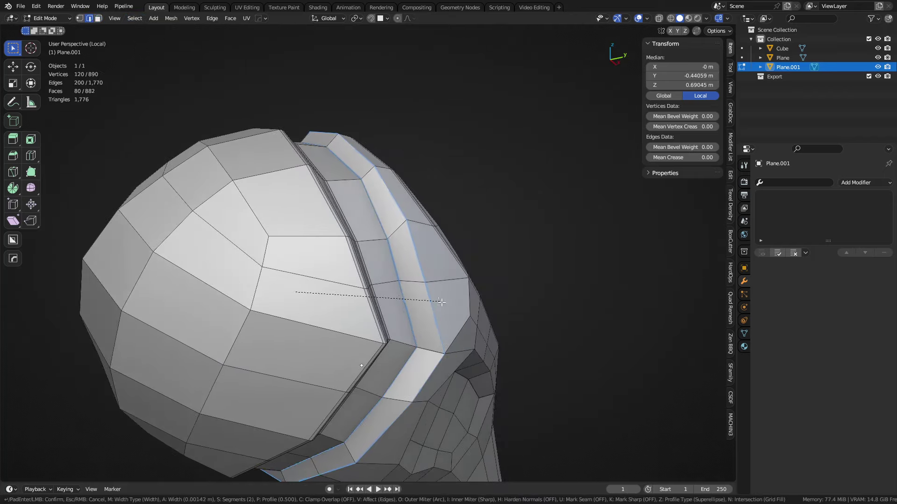
left_click(485, 306)
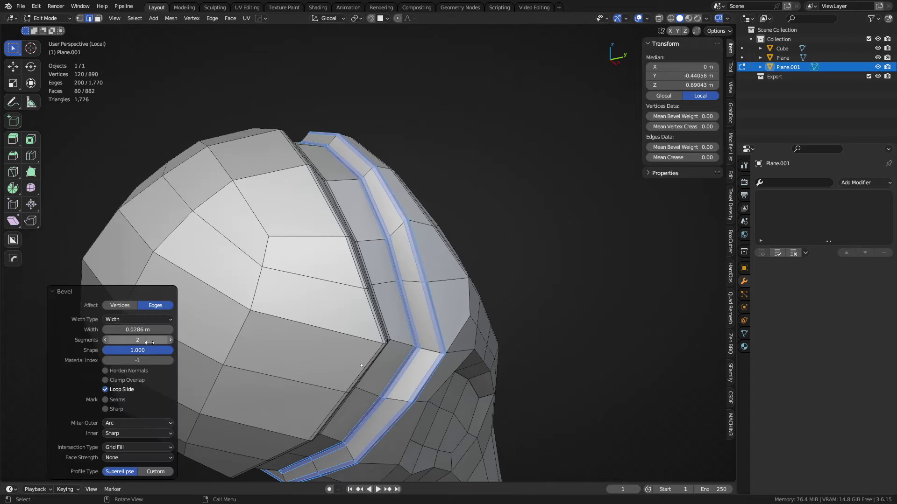
middle_click_drag(406, 359, 436, 326)
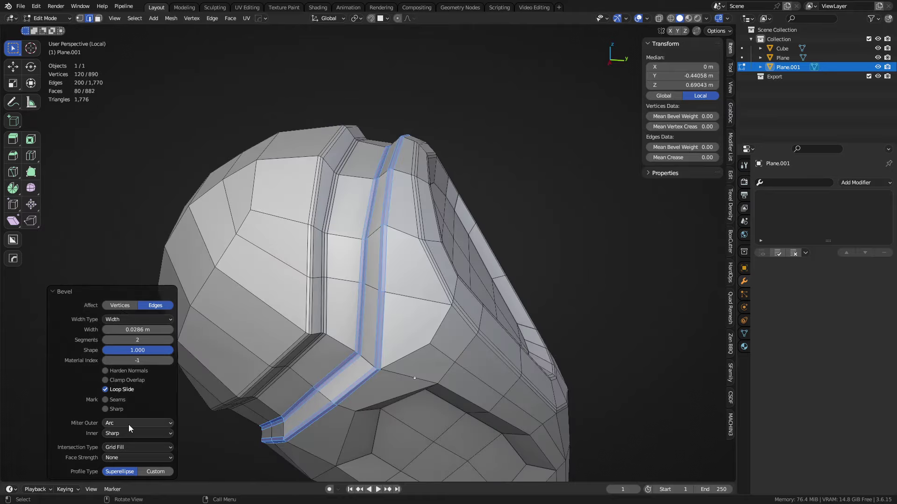
- Bevel the inner and outer edge loops of the upper side recess with two segments, about 0.0487 m wide
middle_click_drag(526, 252, 403, 222)
key("3")
left_click(332, 251, "alt")
scroll(600, 343, "down", 2)
middle_click_drag(600, 344, 504, 246, "shift")
key("2")
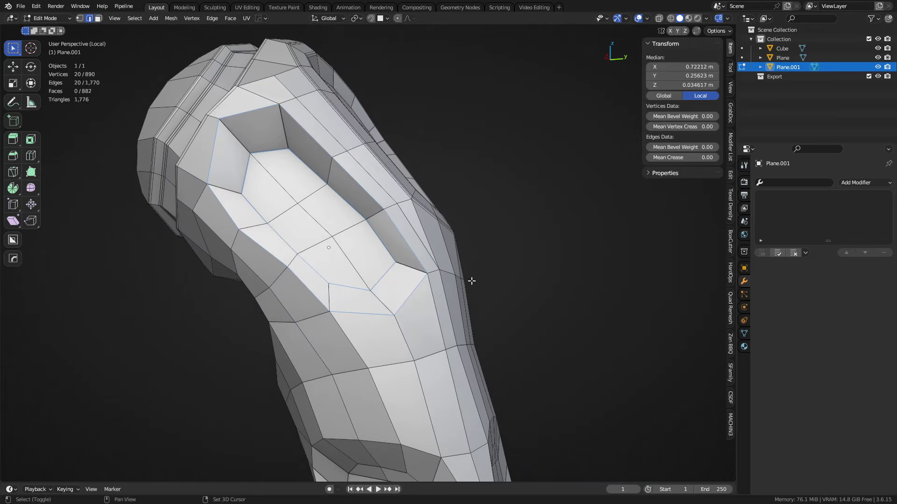
key("ctrl+b")
left_click(501, 290)
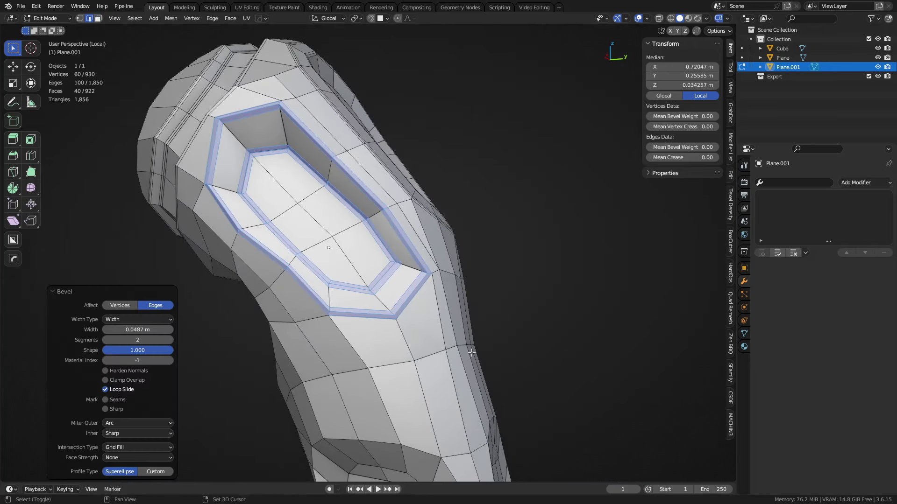
middle_click_drag(472, 354, 460, 189, "shift")
key("3")
left_click(401, 291, "alt")
key("2")
key("ctrl+b")
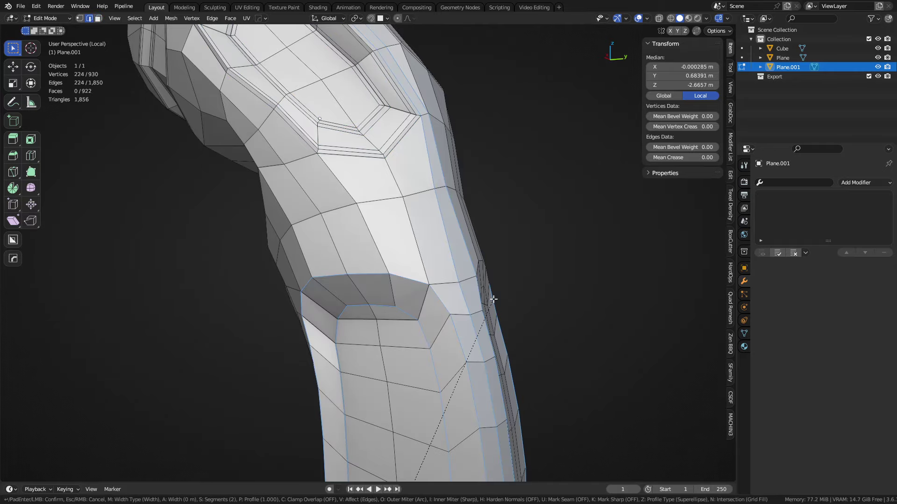
right_click(552, 280)
middle_click_drag(552, 281, 444, 285)
middle_click_drag(491, 93, 461, 225, "shift")
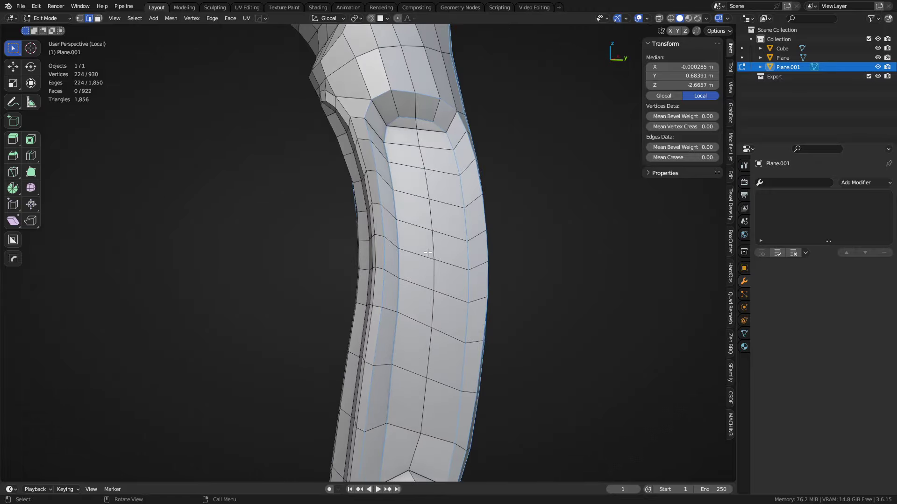
middle_click_drag(425, 460, 259, 325, "shift")
key("alt+a")
key("2")
middle_click_drag(456, 300, 486, 299)
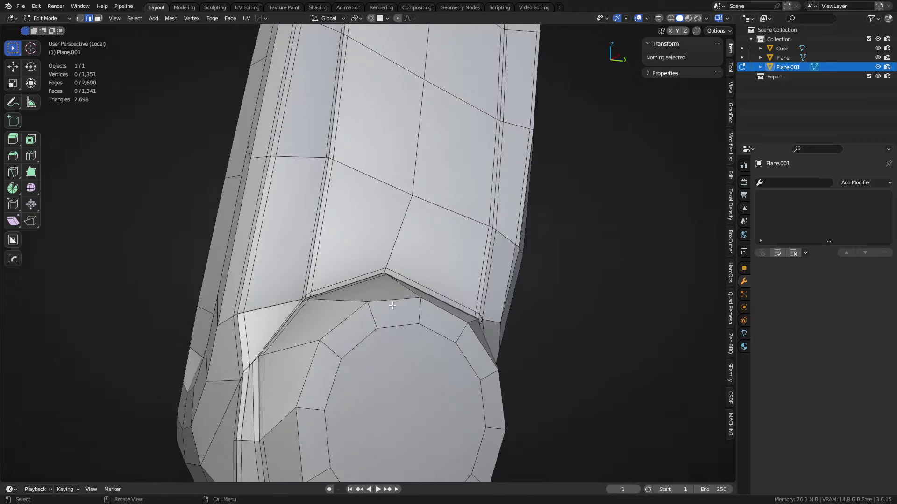
- Try merging the two adjacent vertices at the lower tip of the crease beside the round end cap
middle_click_drag(355, 323, 401, 317)
middle_click_drag(383, 350, 294, 263)
scroll(411, 243, "up", 4)
key("1")
left_click(270, 263)
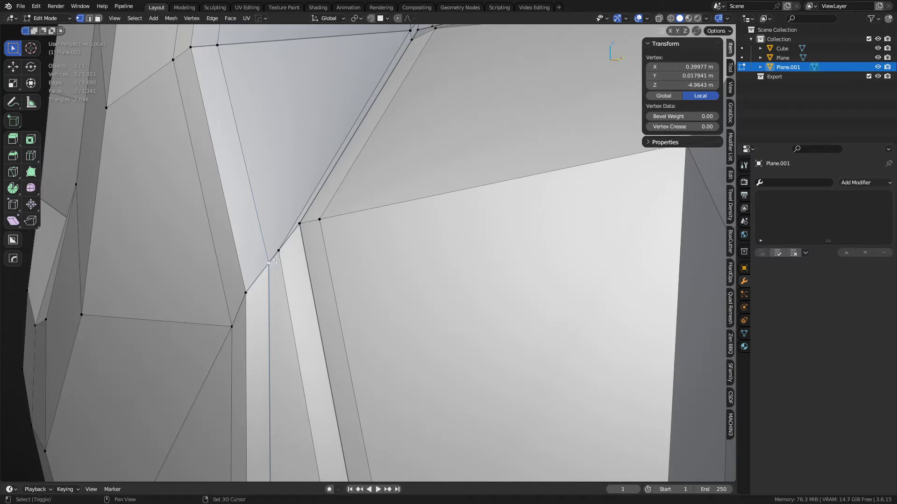
left_click(279, 251, "shift")
key("1")
key("ctrl+z")
- Start Surface Slide and slide the crease tip's selected vertex about 0.02 m up along the surface
key("q")
mouse_move(269, 409)
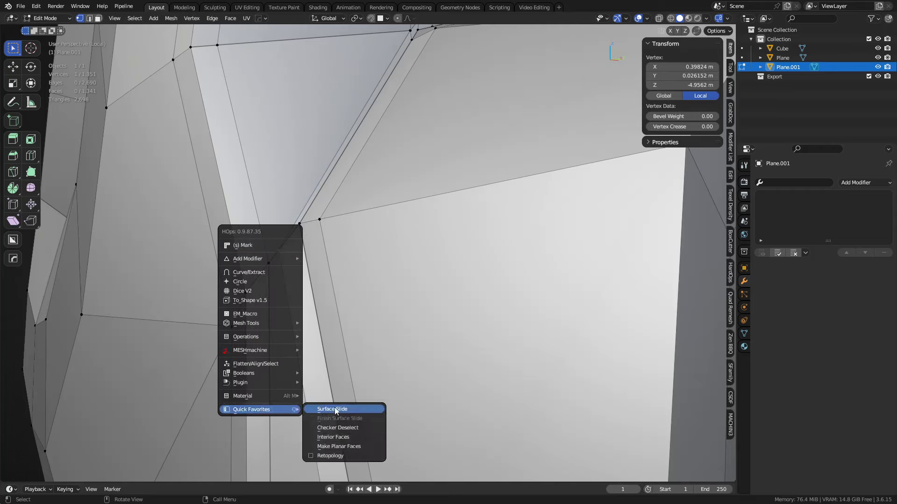
left_click(335, 410)
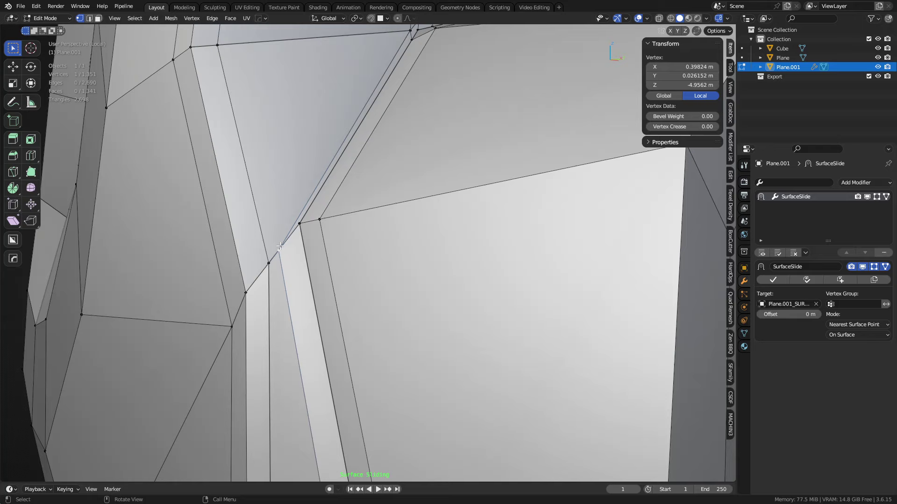
key("g")
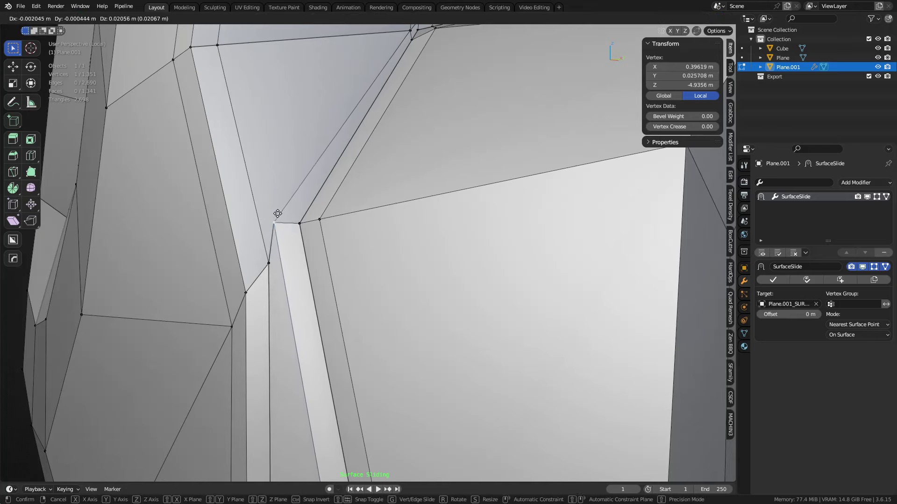
left_click(277, 214)
- Try merging the crease tip's neighbouring vertices with Smart Vert, then undo the merge
key("1")
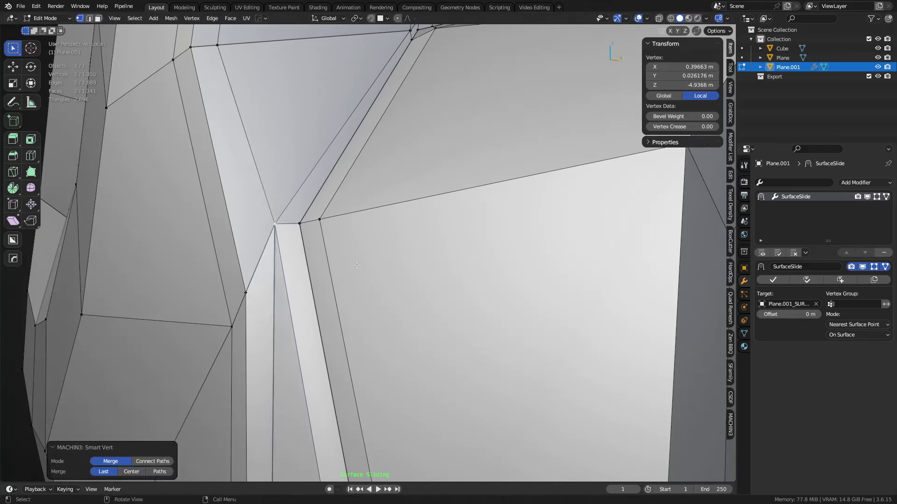
scroll(405, 264, "down", 4)
middle_click_drag(406, 264, 329, 265)
key("ctrl+z")
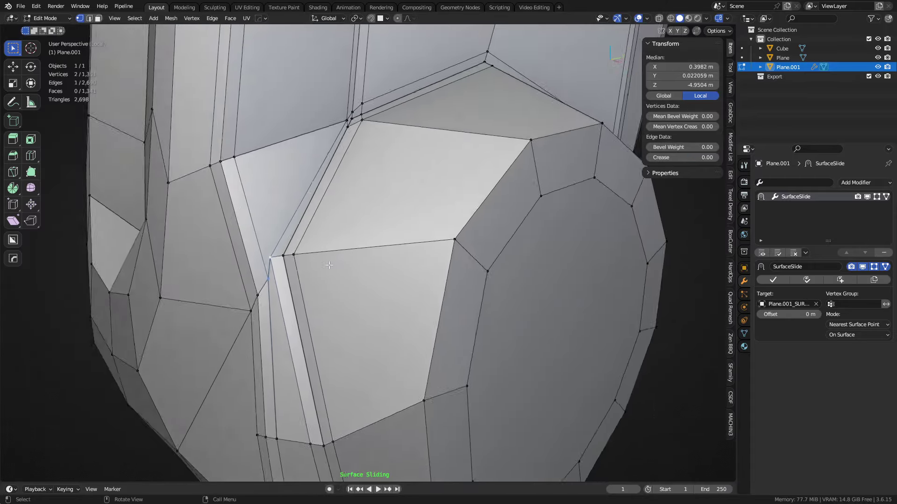
- Slide the crease tip's outer vertex upward and its neighbouring vertex slightly downward along the surface
scroll(329, 265, "up", 3)
left_click(173, 293)
key("g")
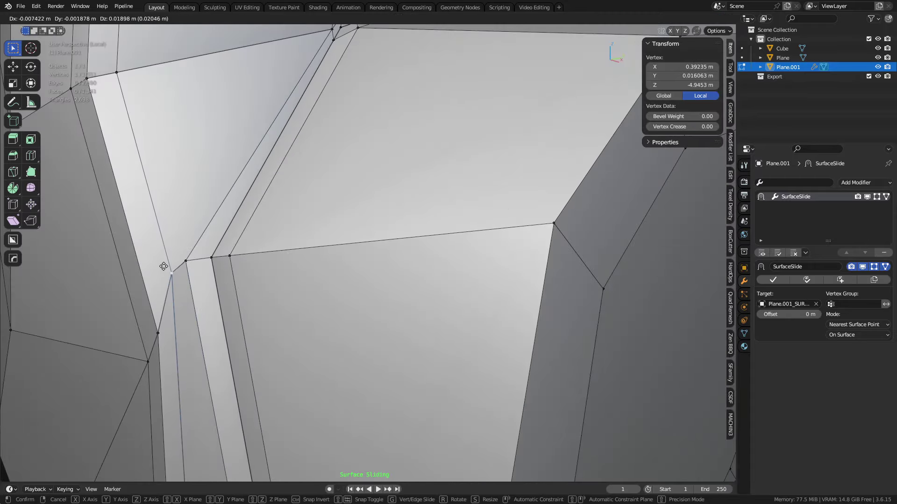
left_click(164, 267)
left_click(186, 260)
key("g")
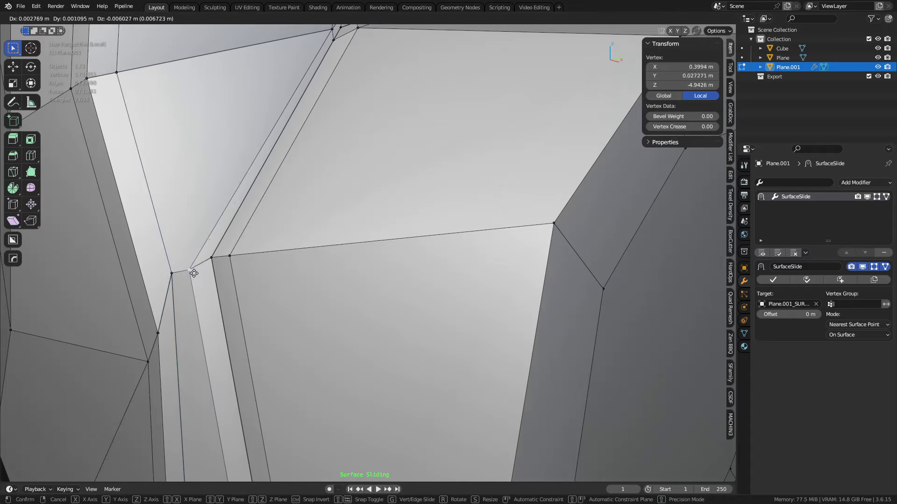
left_click(195, 276)
- Lower the crease tip's outer vertex about 0.007 m along the surface and finish the Surface Slide
left_click(175, 274)
key("g")
left_click(180, 283)
key("q")
mouse_move(320, 288)
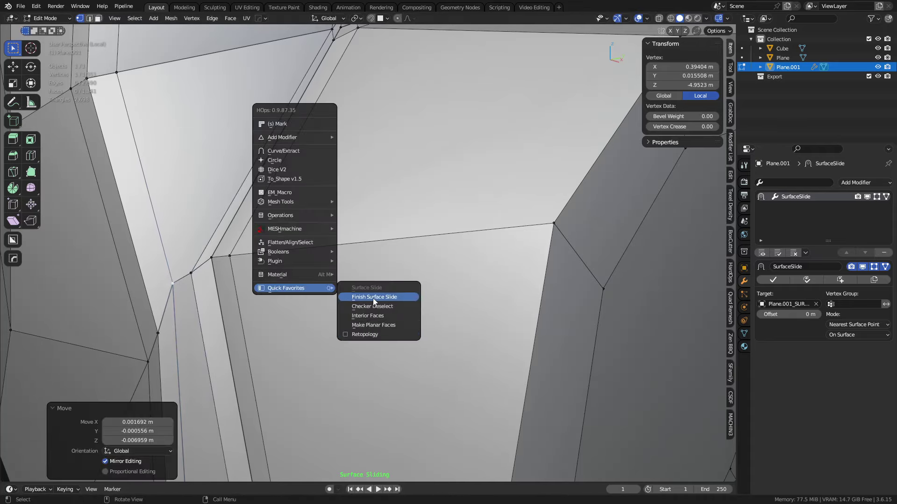
left_click(373, 298)
- Symmetrize the entire leg mesh across X from the positive to the negative side
scroll(419, 294, "down", 5)
middle_click_drag(419, 294, 352, 229)
key("ctrl+Tab")
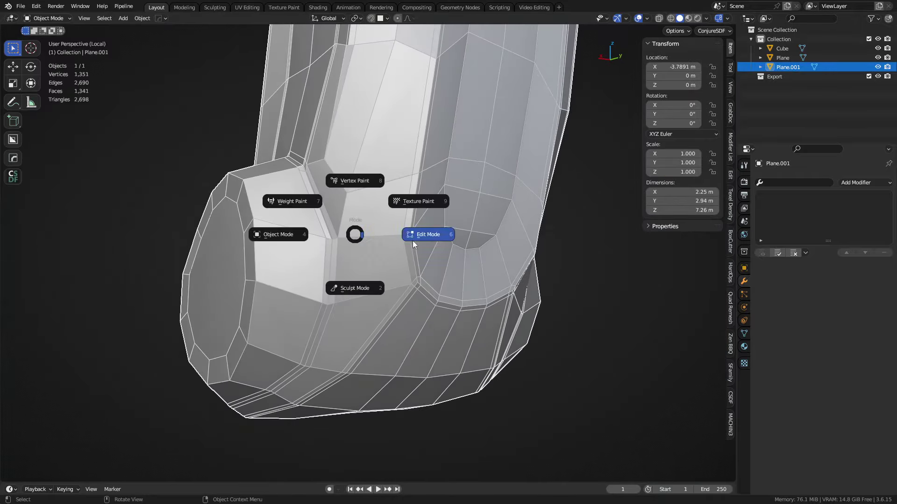
left_click(413, 241)
key("a")
middle_click_drag(412, 241, 368, 268)
key("alt+x")
- Examine the symmetrized topology from the leg's lower end up to the ring grooves on the head
middle_click_drag(467, 154, 434, 265, "shift")
scroll(435, 265, "down", 4)
middle_click_drag(423, 140, 391, 337, "shift")
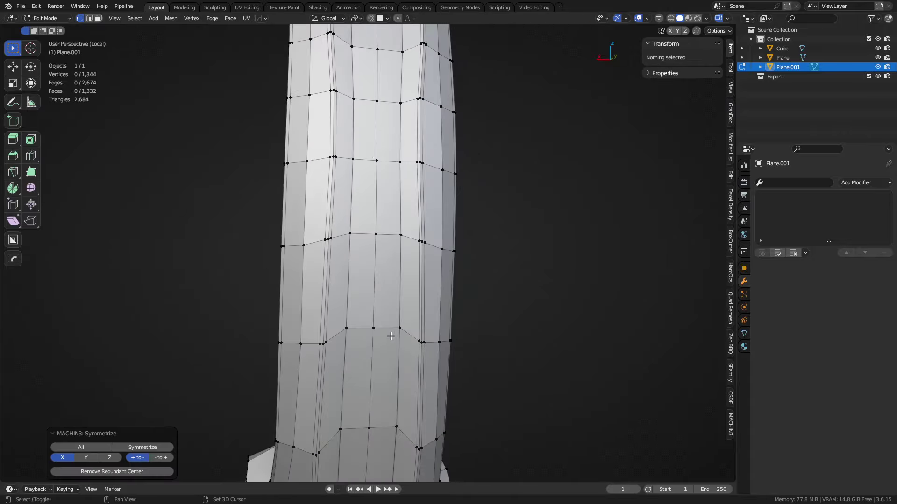
middle_click_drag(377, 74, 391, 355, "shift")
middle_click_drag(364, 143, 386, 364, "shift")
middle_click_drag(384, 60, 523, 226, "shift")
scroll(473, 252, "up", 7)
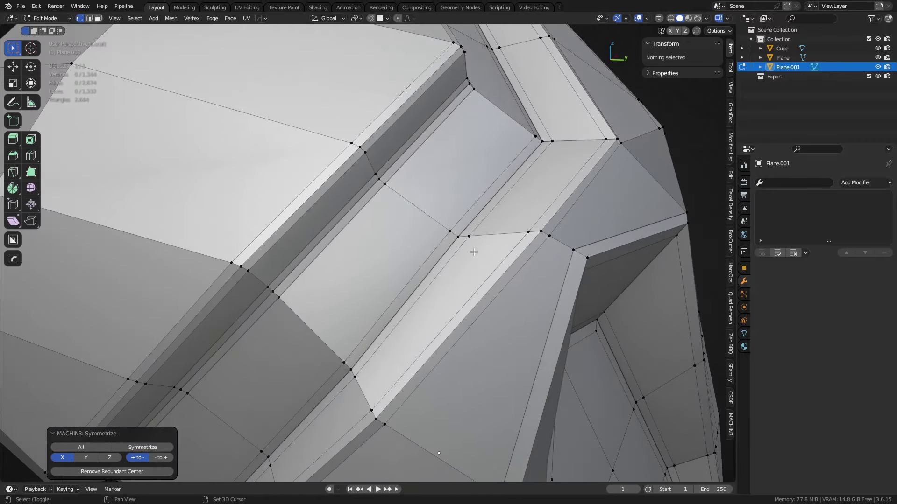
scroll(474, 252, "down", 4)
- Select the 16 faces of the concave area below the head on the front side and inset them about 0.044 m
middle_click_drag(474, 252, 261, 311)
key("3")
left_click(260, 312)
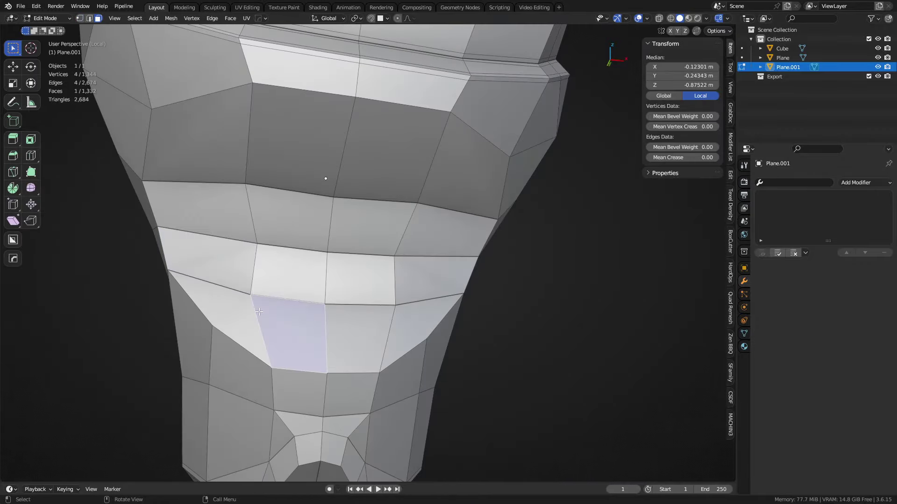
left_click(229, 306)
left_click(462, 179, "ctrl+shift")
key("i")
left_click(449, 191)
- Try a level 2 subdivision on the leg to preview the inset area, then undo it
middle_click_drag(654, 276, 542, 282)
key("ctrl+Tab")
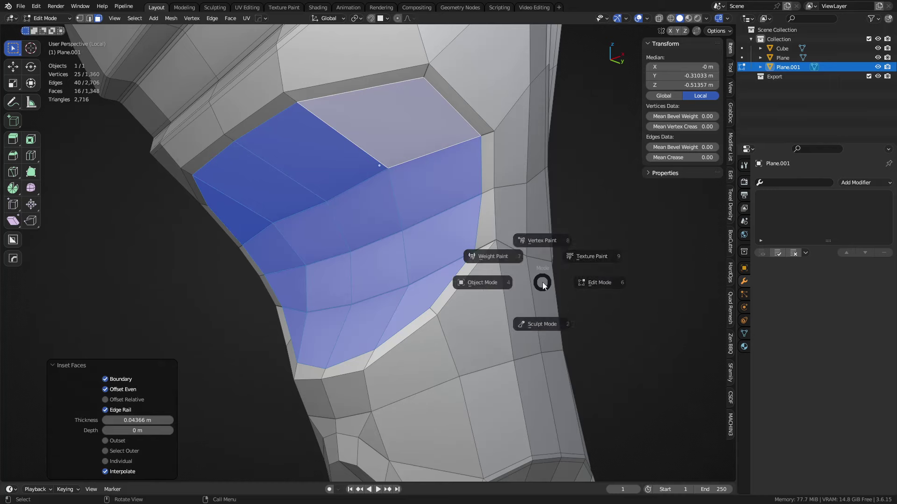
left_click(511, 286)
key("ctrl+2")
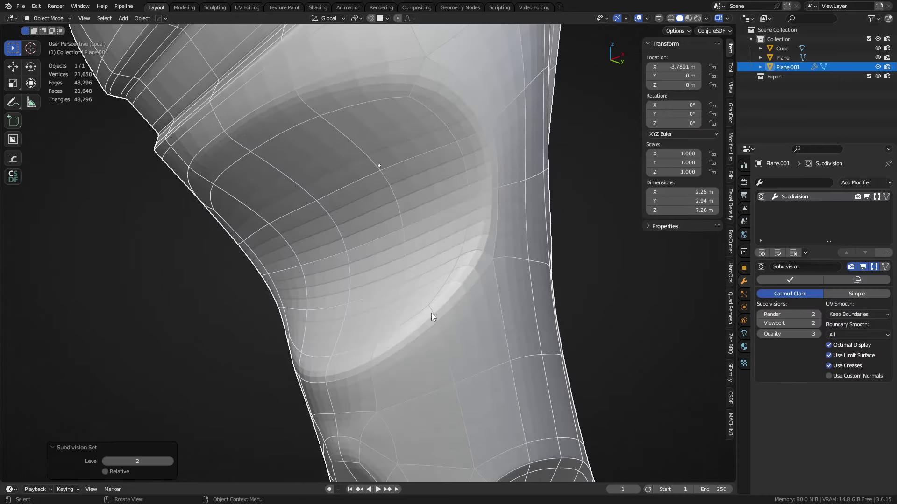
middle_click_drag(431, 313, 497, 310)
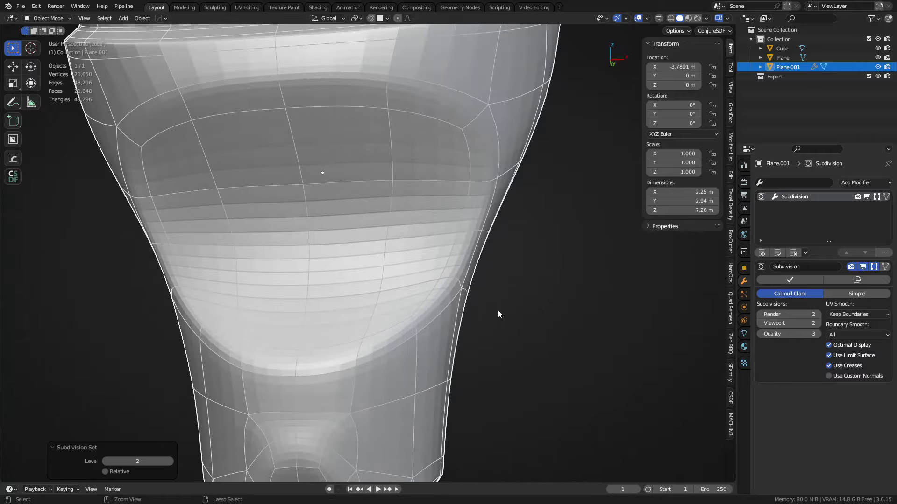
key("ctrl+z")
- Select the 26 floor faces of the long groove down the leg's front and move them about 0.149 m along Y
middle_click_drag(421, 353, 422, 253, "shift")
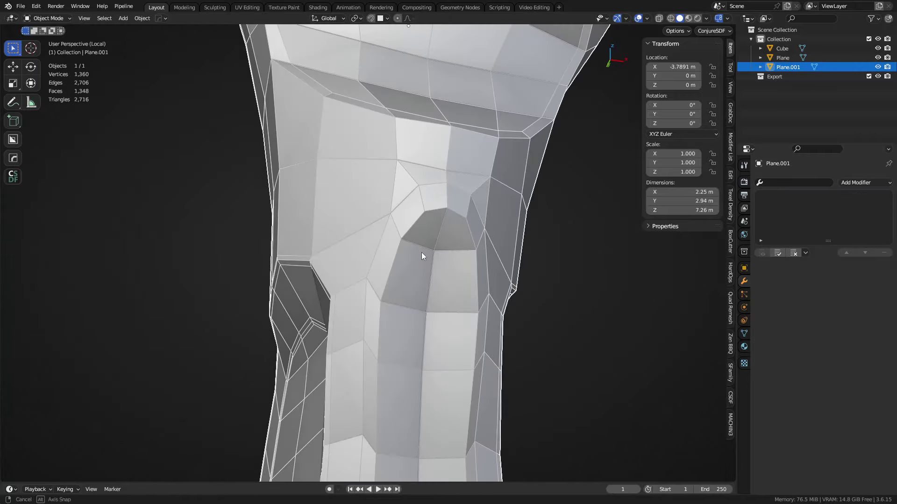
key("Tab")
middle_click_drag(444, 327, 374, 140)
left_click(432, 280)
middle_click_drag(432, 299, 411, 140, "shift")
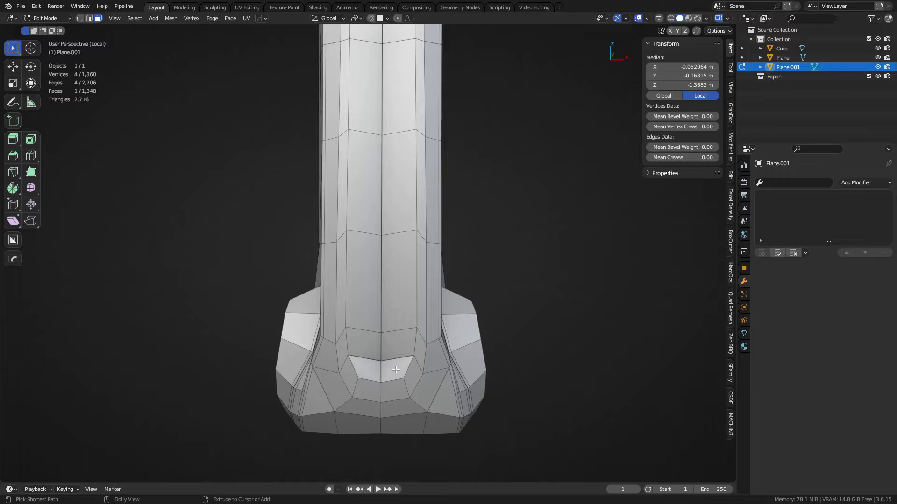
left_click(397, 367, "ctrl+shift")
middle_click_drag(397, 366, 443, 302)
key("g")
key("y")
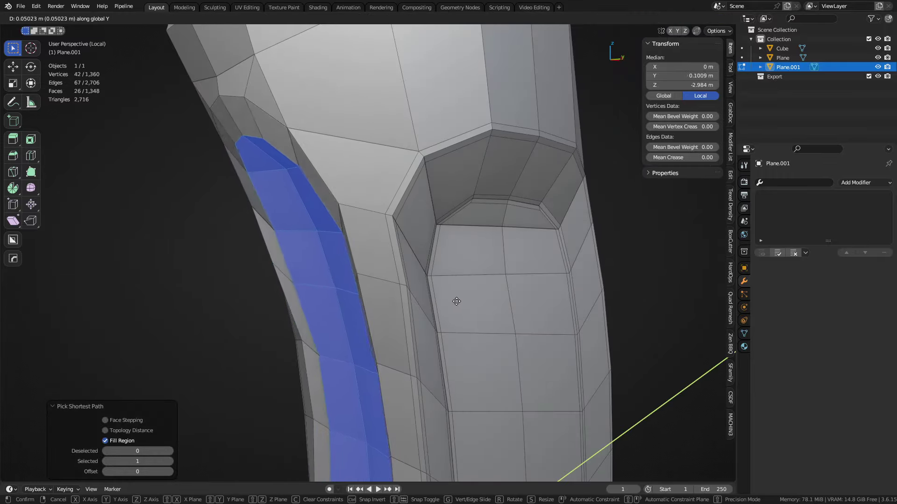
left_click(482, 295)
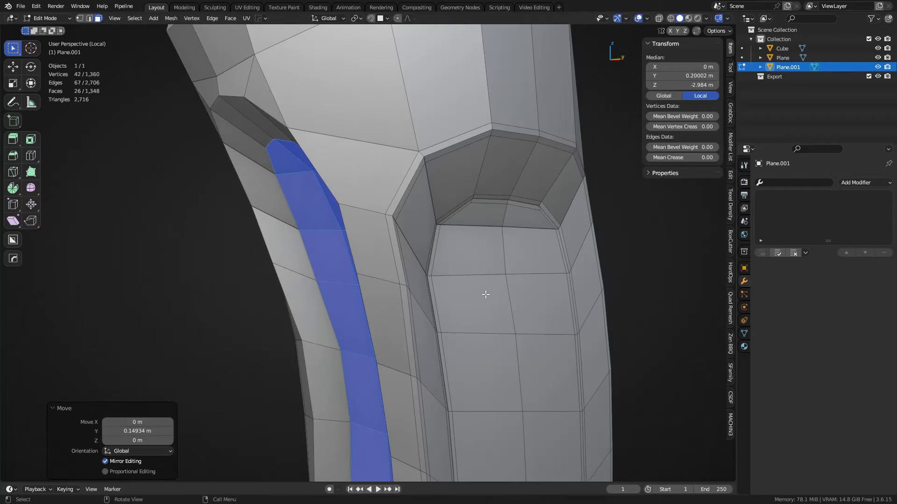
- Shift the selected groove floor partway back outward along Y
mouse_move(483, 294)
middle_mouse_down()
mouse_move(554, 286)
mouse_move(476, 279)
middle_mouse_up()
key("g")
key("y")
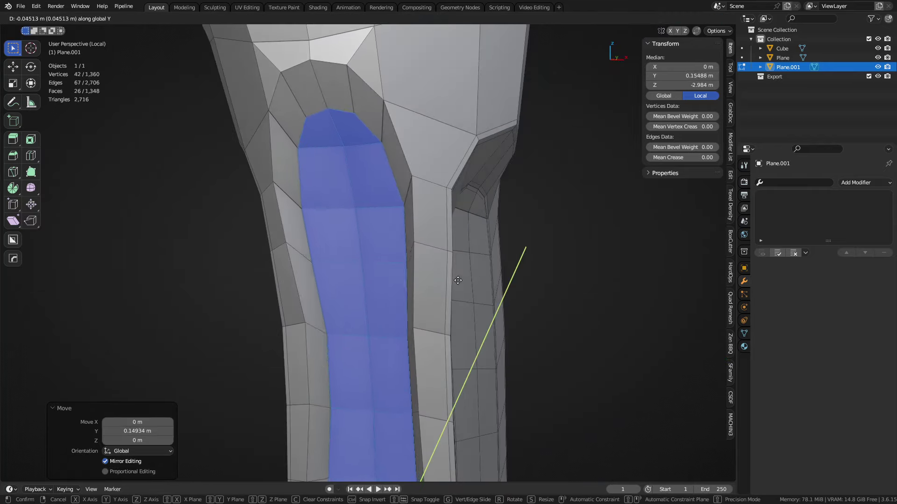
left_click(407, 260)
- Bevel the rim and floor boundary loops of the front groove 0.0177 m wide with two segments
key("ctrl+2")
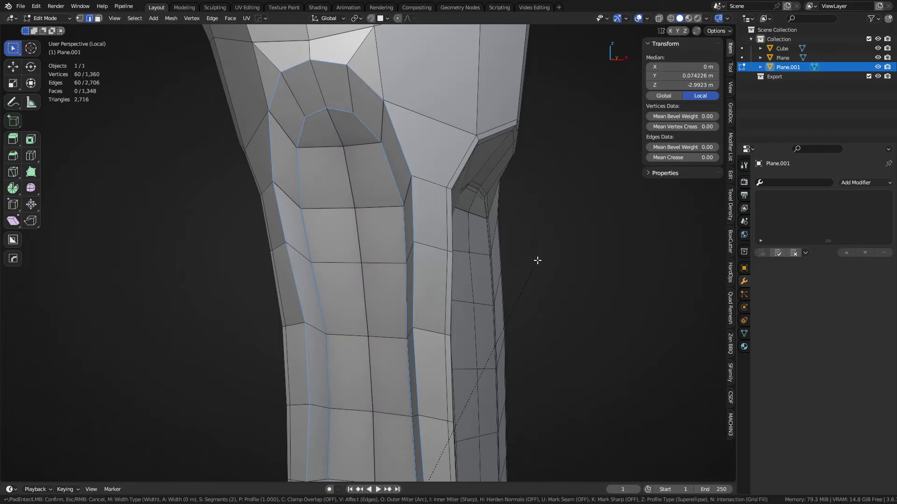
scroll(626, 261, "down", 1)
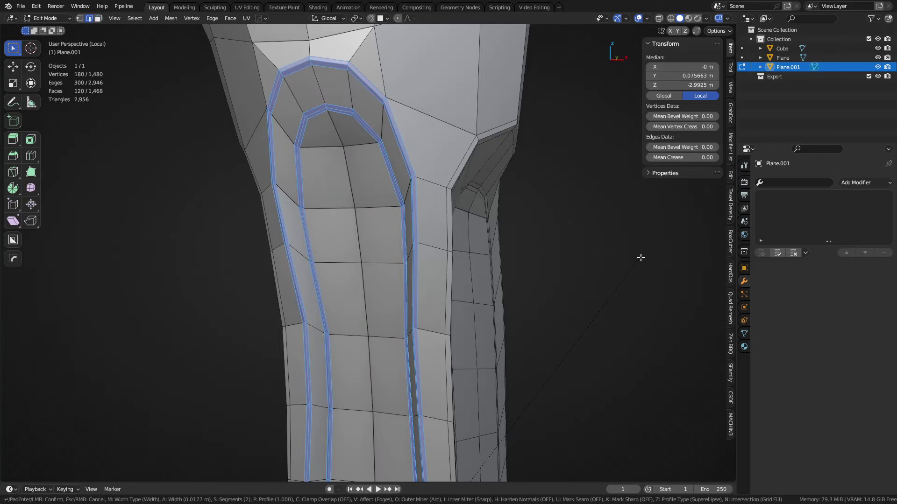
left_click(641, 258)
- Symmetrize the whole leg mesh across X from the positive to the negative side and return to Object Mode
scroll(570, 322, "down", 6)
middle_click_drag(503, 382, 535, 122, "shift")
middle_click_drag(458, 250, 485, 283)
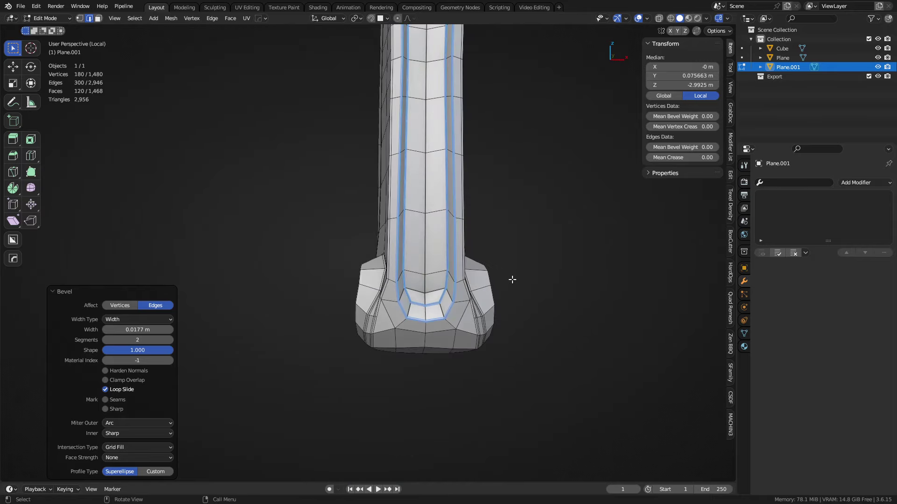
key("a")
scroll(541, 304, "up", 2)
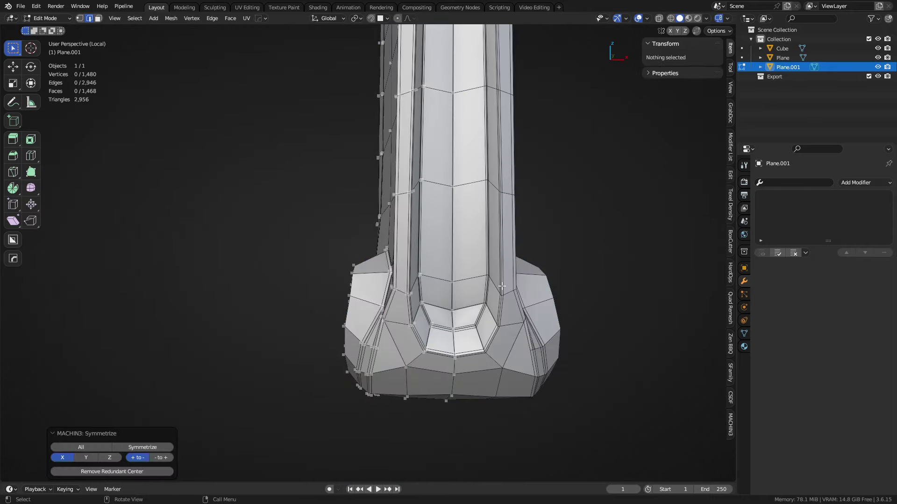
key("ctrl+Tab")
left_click(463, 283)
- Select the 12 floor faces of the triangular recess on the back of the head in Edit Mode
scroll(488, 220, "down", 4)
middle_click_drag(491, 214, 474, 210)
middle_click_drag(532, 33, 245, 234, "shift")
middle_click_drag(342, 174, 360, 302, "shift")
scroll(387, 265, "up", 4)
middle_click_drag(387, 264, 383, 319)
key("ctrl+Tab")
left_click(384, 286)
key("3")
left_click(379, 330)
middle_click_drag(385, 190, 377, 238)
scroll(378, 239, "up", 2)
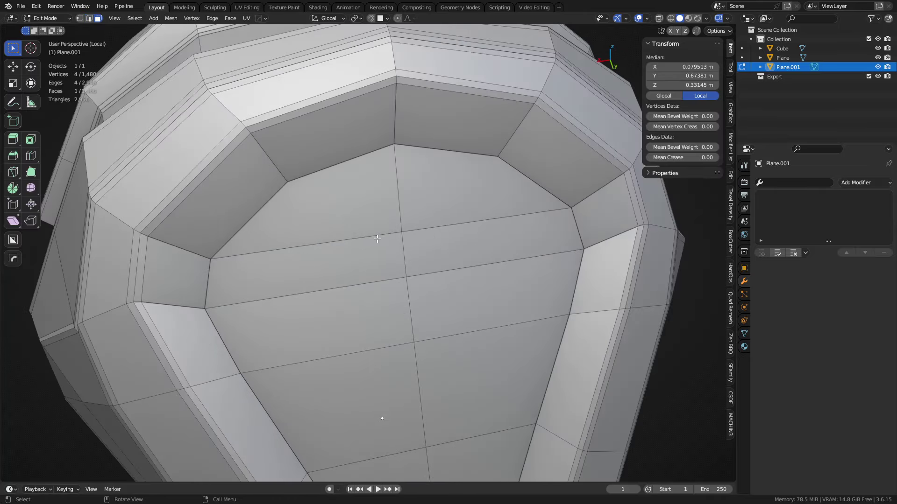
left_click(466, 198, "ctrl+shift")
scroll(472, 209, "down", 1)
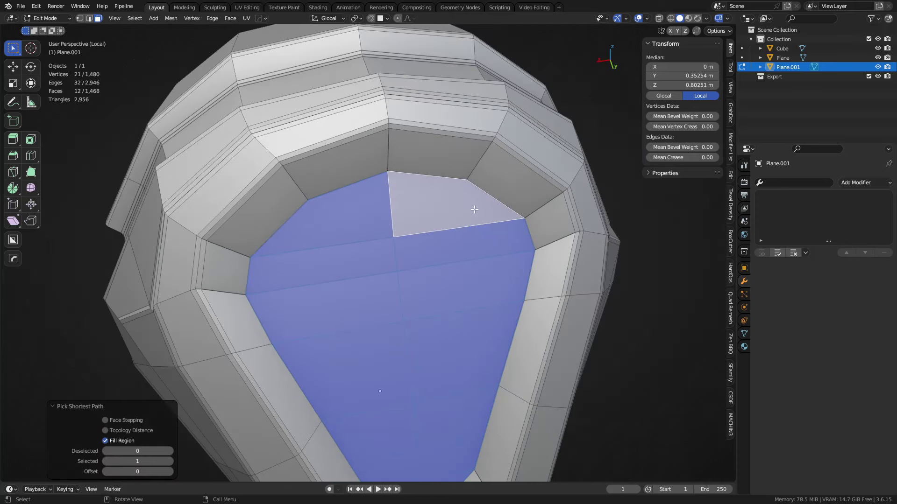
middle_click_drag(472, 209, 453, 76, "shift")
key("2")
key("ctrl+b")
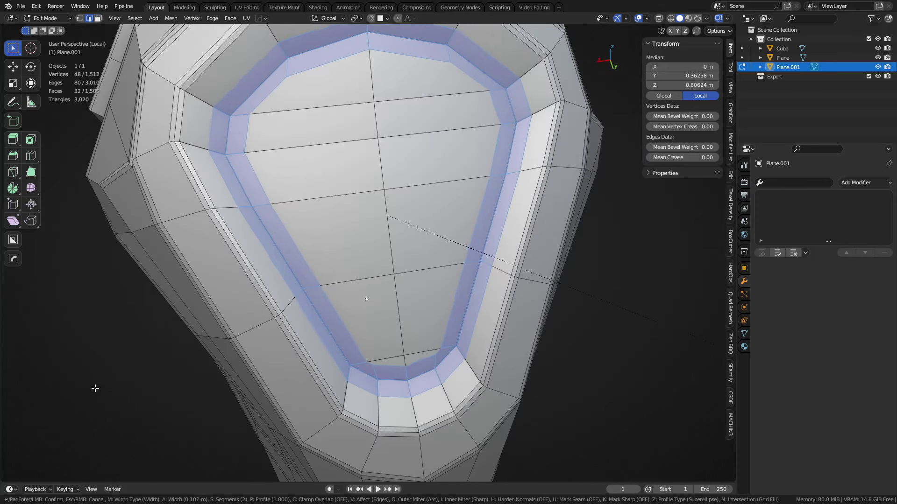
right_click(287, 368)
- Switch to Object Mode and add a level 3 subdivision to the leg
key("ctrl+Tab")
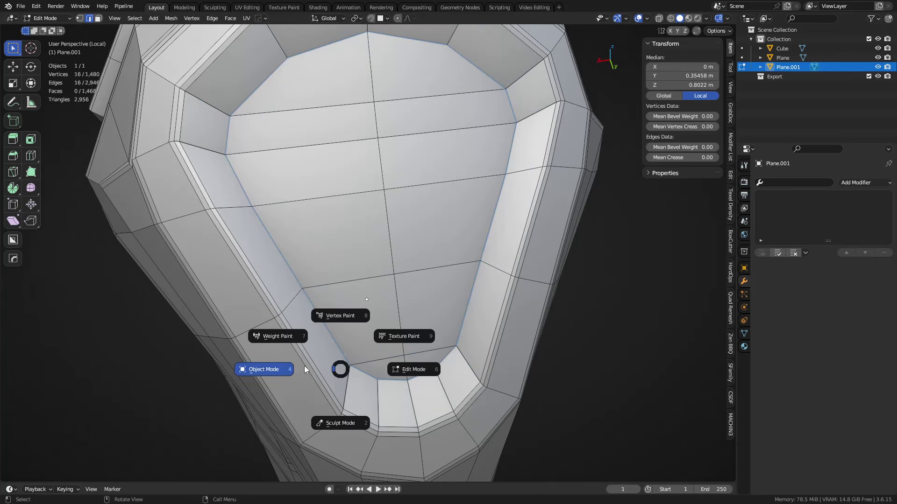
left_click(283, 368)
key("ctrl+3")
scroll(391, 351, "down", 4)
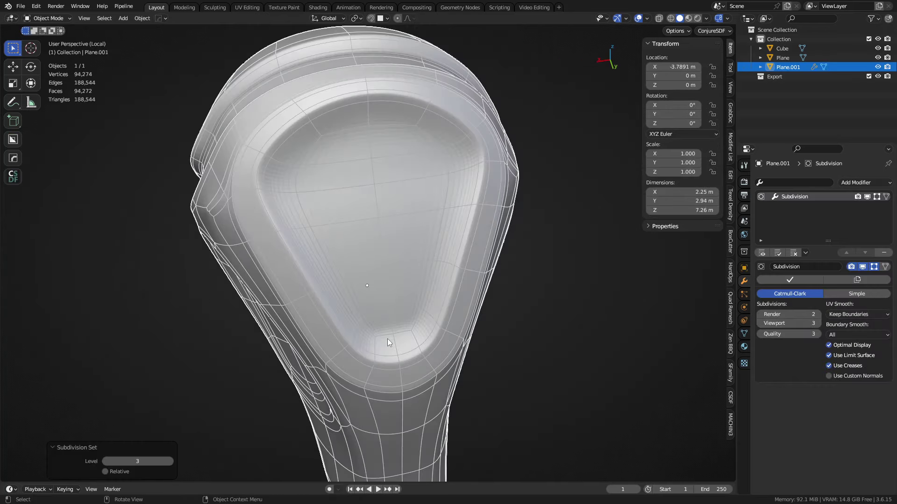
middle_click_drag(388, 339, 419, 329)
- Select the 12 floor faces of the triangular recess on the head and inset them about 0.04 m
key("Tab")
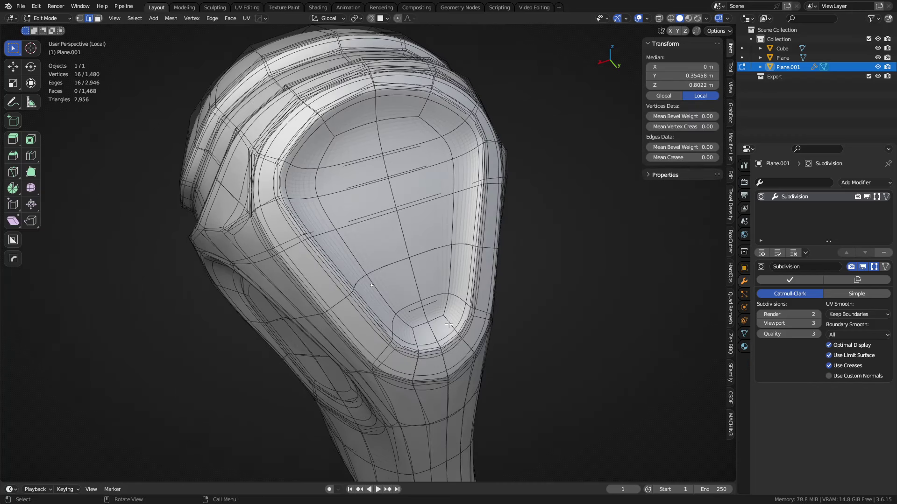
key("3")
left_click(416, 267)
left_click(407, 138, "ctrl+shift")
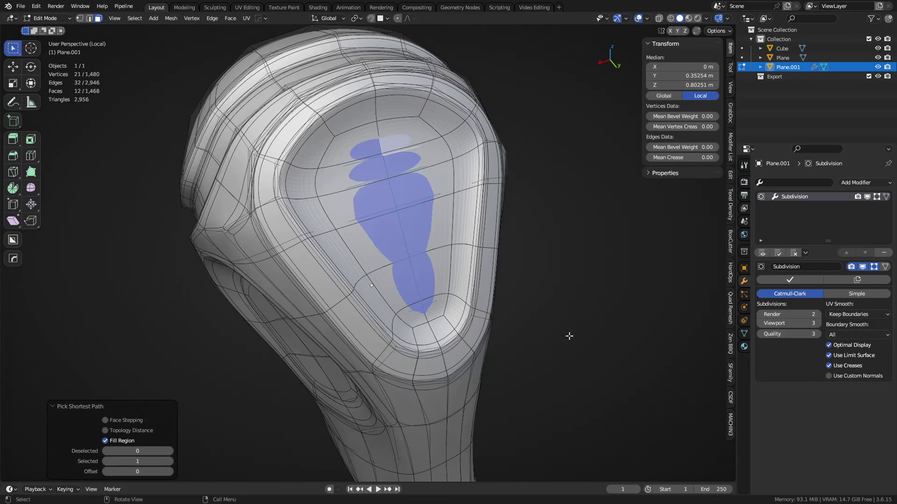
key("i")
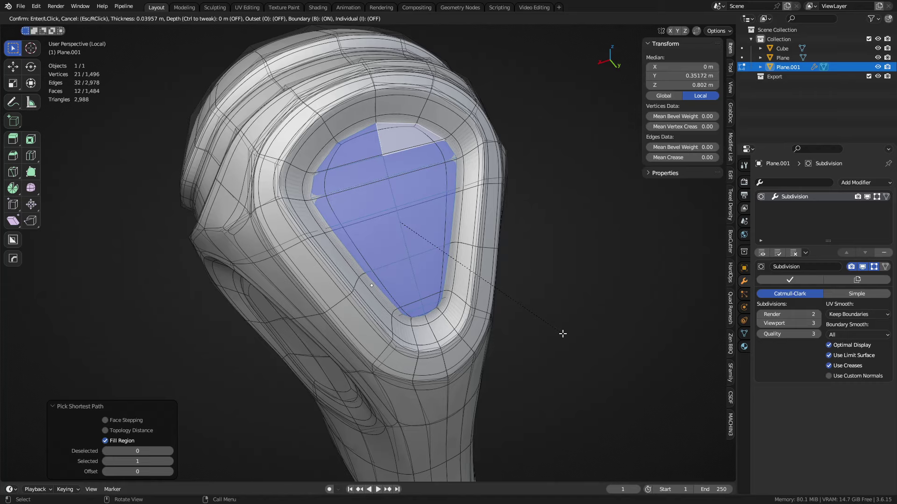
left_click(563, 333)
- Check the smoothed recess in Object Mode, then turn off the Subdivision modifier's display in Edit Mode
key("Tab")
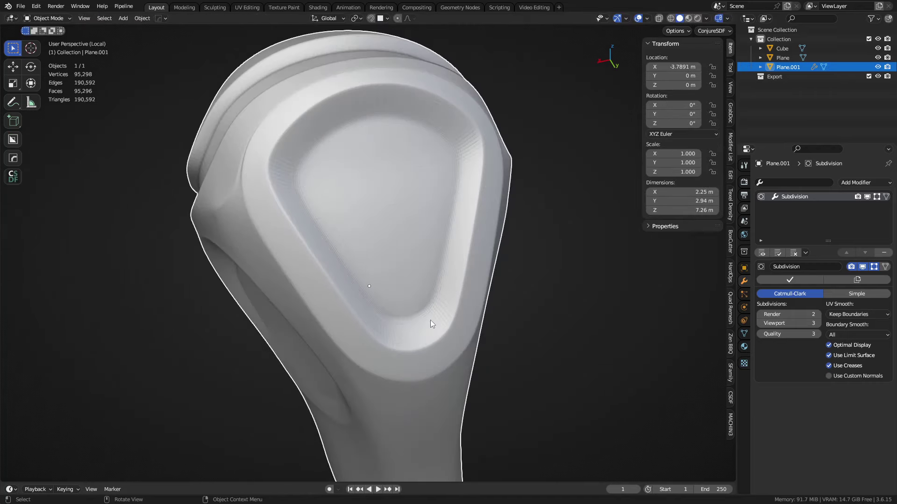
middle_click_drag(430, 320, 462, 312)
scroll(347, 182, "up", 5)
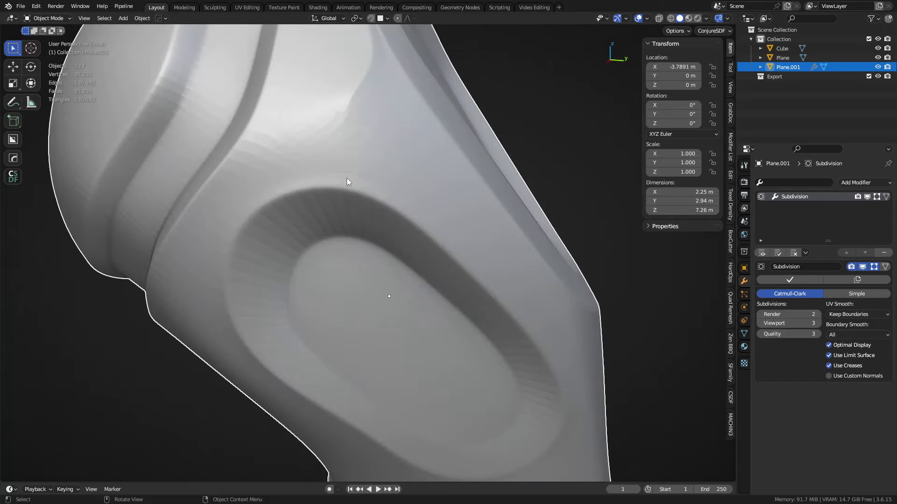
key("Tab")
middle_click_drag(411, 174, 417, 257, "shift")
left_click(873, 267)
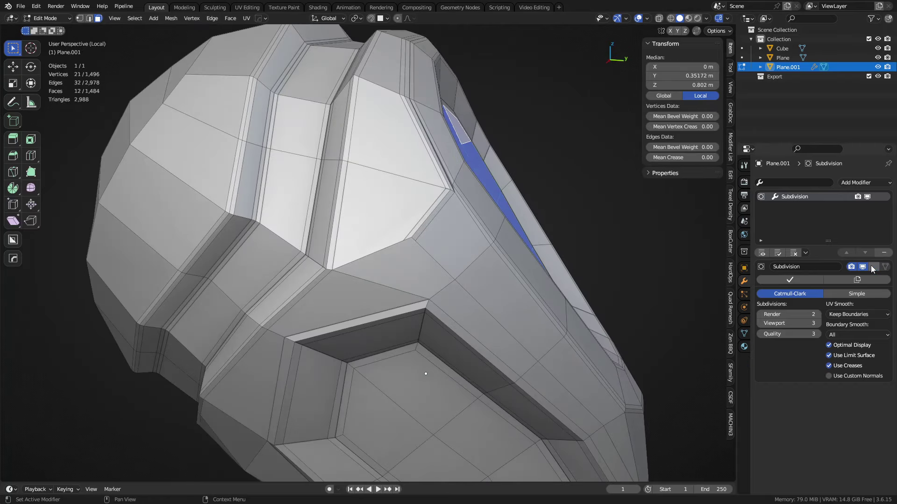
- Bevel the lower edge run of the head's side panel above the oval recess with two segments
scroll(423, 261, "up", 3)
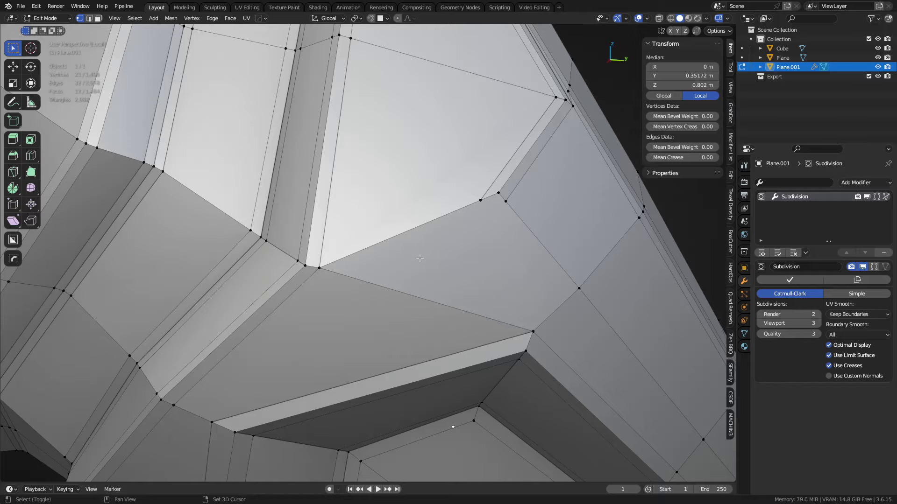
middle_click_drag(419, 258, 370, 246)
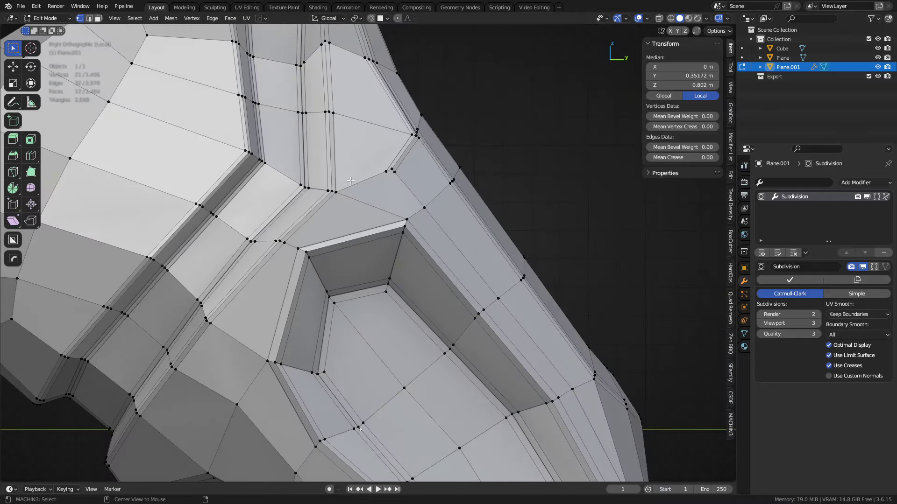
middle_click_drag(351, 180, 319, 310)
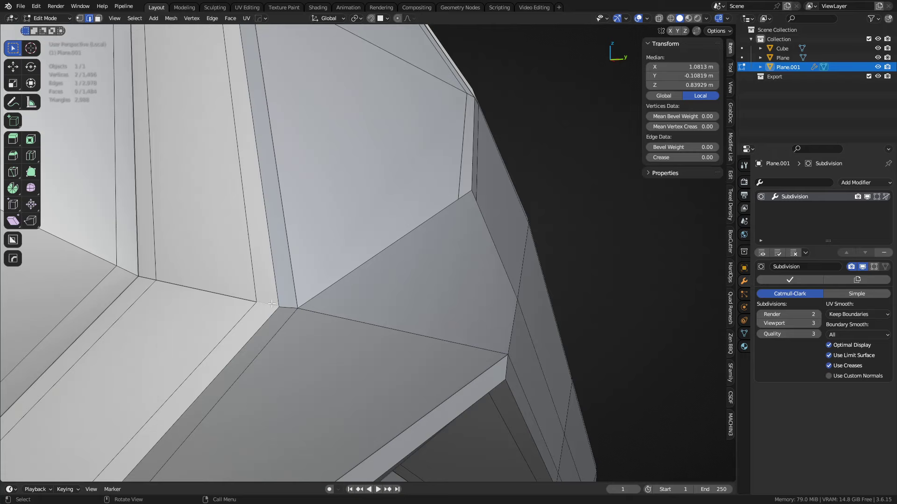
key("ctrl+b")
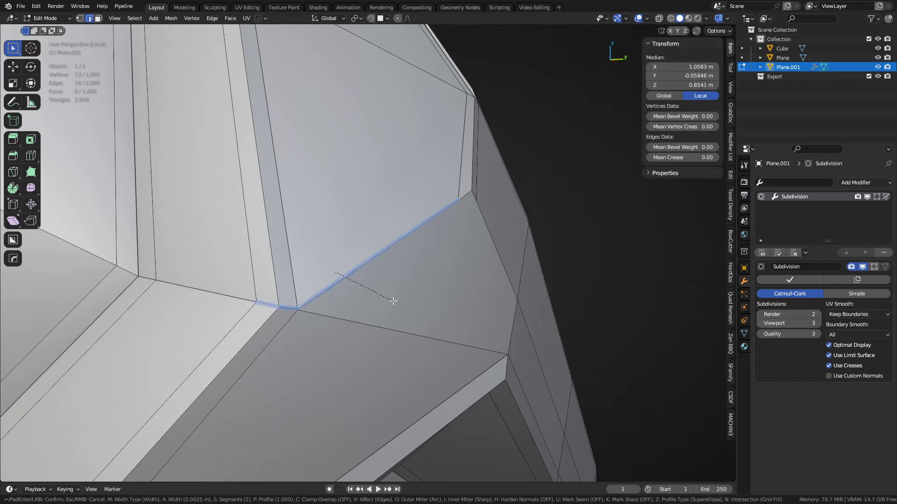
left_click(404, 306)
- Merge the stray bevel vertices at the panel edge's groove end and dissolve the leftover edge there
key("1")
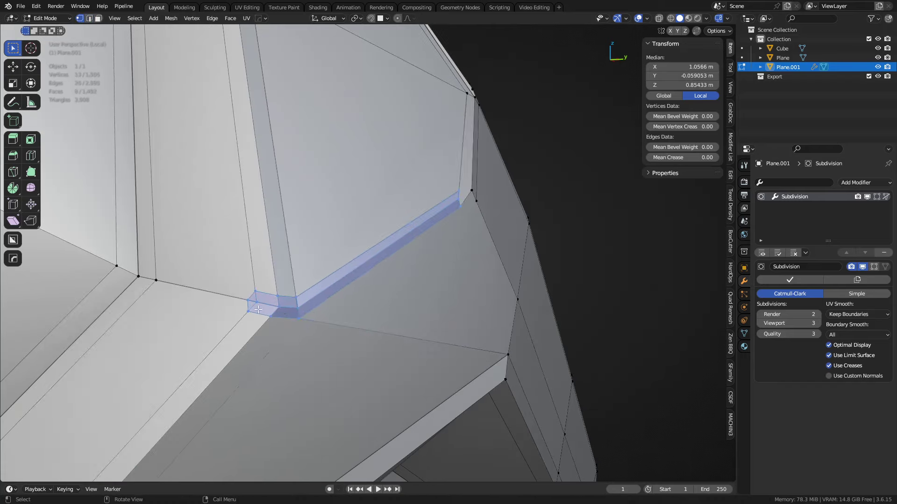
left_click(241, 301)
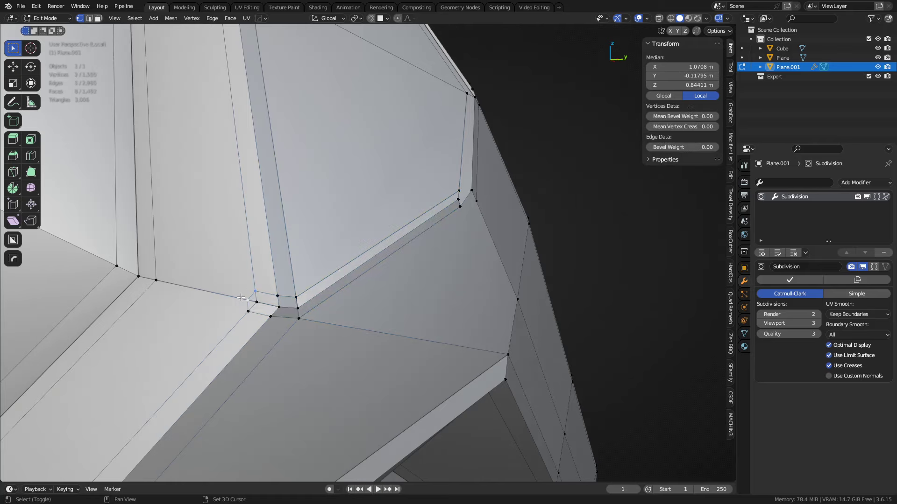
key("1")
key("2")
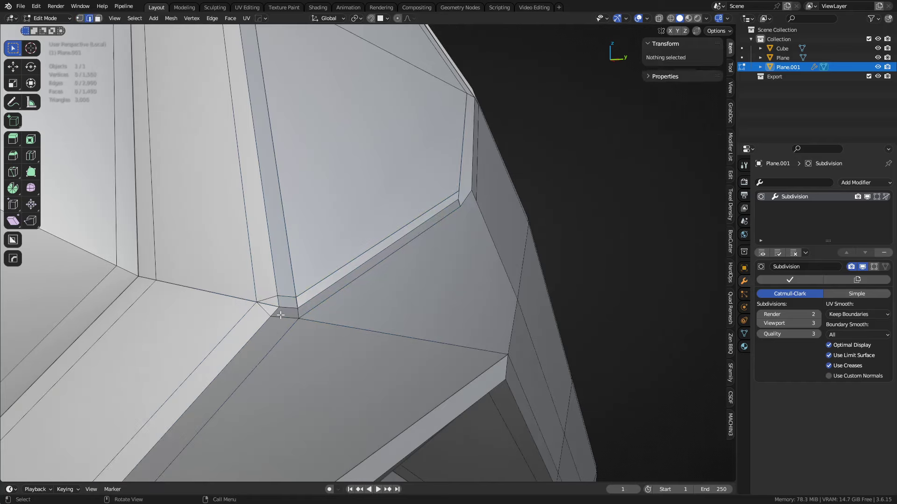
left_click(269, 306)
key("ctrl+x")
- Merge the bevel-end vertices at the panel's other corner into the adjoining corner vertices, using Merge at Last
middle_click_drag(299, 299, 355, 280)
middle_click_drag(448, 211, 373, 257, "shift")
scroll(373, 257, "up", 3)
key("1")
left_click(375, 262)
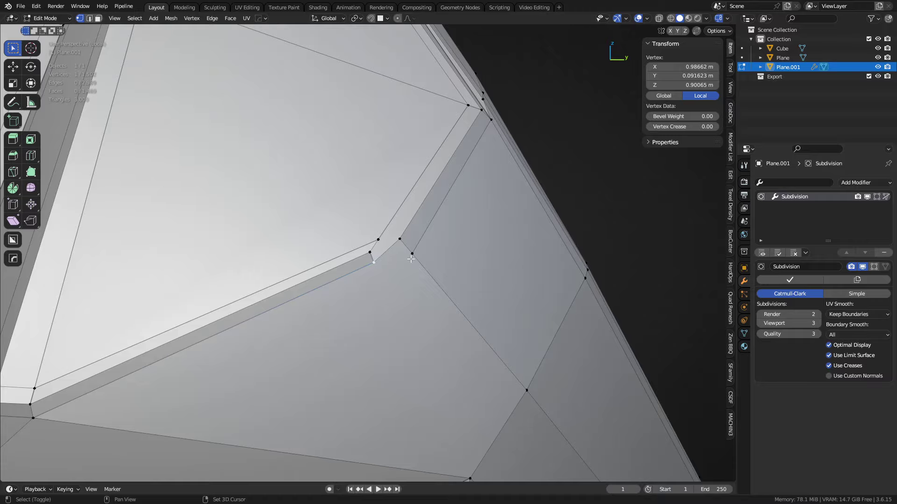
left_click(411, 258, "shift")
key("1")
left_click(384, 239)
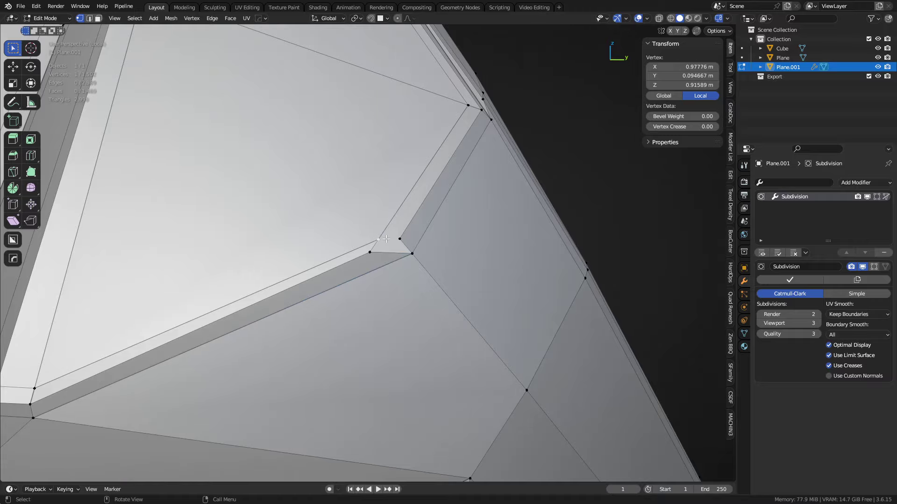
key("1")
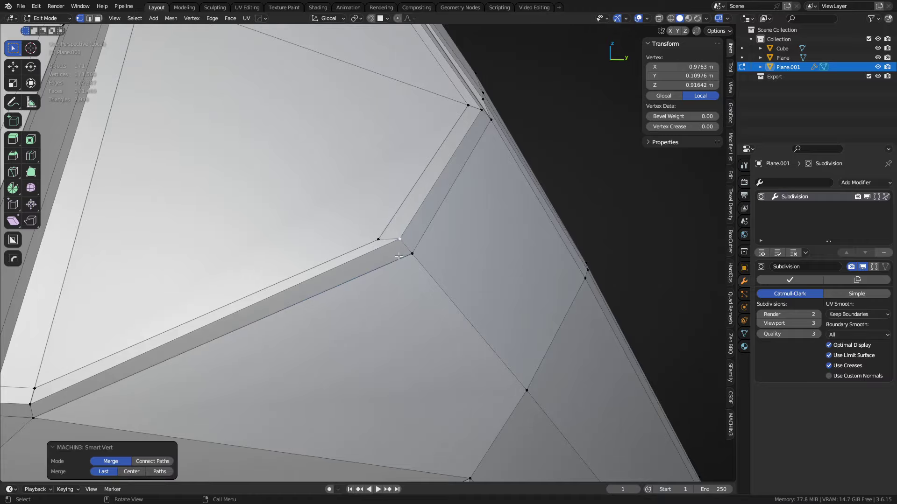
- Slide the panel's inner corner vertex along its edge by a factor of 0.034
key("alt+z")
middle_click_drag(399, 256, 331, 337)
key("2")
left_click(352, 287)
key("1")
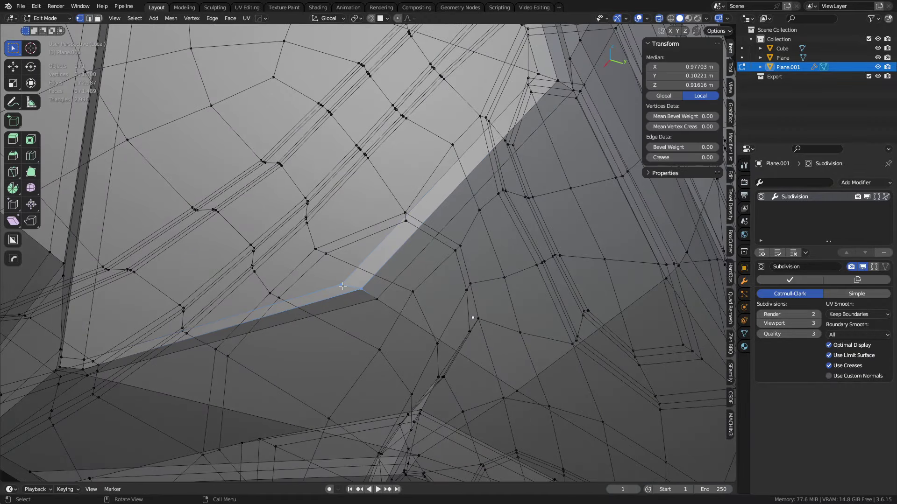
left_click(343, 286)
key("g")
key("g")
left_click(354, 277)
- Inspect the cleaned-up panel corner's subdivided surface in Object Mode with the leg deselected
key("alt+z")
key("ctrl+Tab")
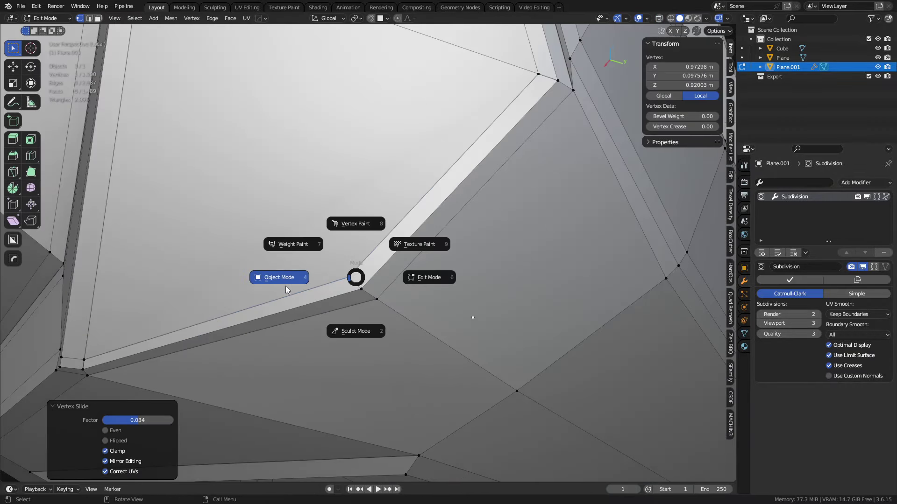
left_click(286, 290)
scroll(333, 306, "down", 3)
middle_click_drag(332, 306, 381, 232)
key("shift+z")
key("alt+a")
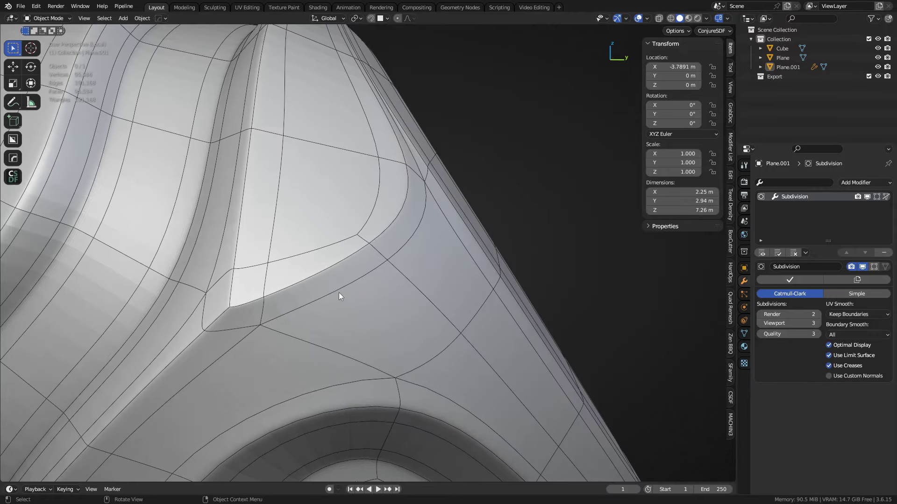
- Symmetrize the entire leg mesh across X to carry the panel corner cleanup to the other side
scroll(339, 296, "down", 4)
middle_click_drag(339, 296, 440, 309)
key("Tab")
key("a")
left_click(481, 316)
key("Tab")
left_click(543, 323)
- Delete the 12-sided cap face on the side of the leg's lower end
middle_click_drag(523, 323, 401, 297)
middle_click_drag(399, 238, 514, 346)
key("Tab")
left_click(402, 294)
key("x")
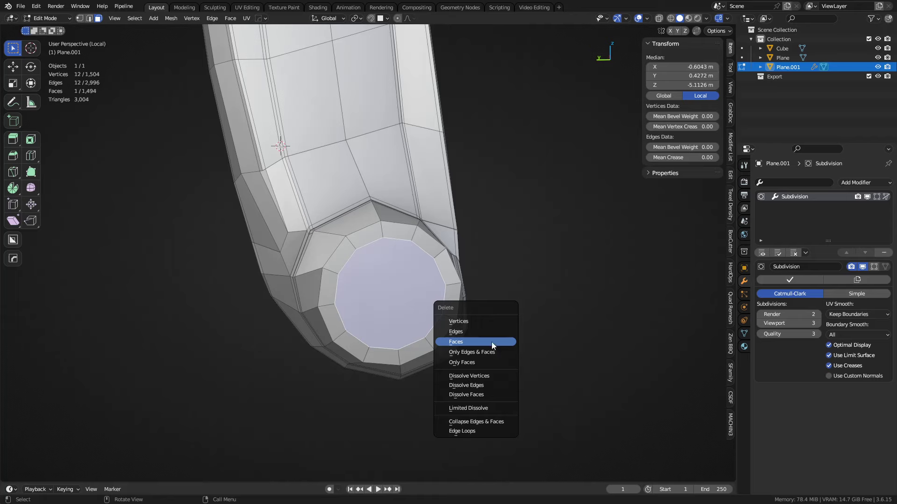
left_click(491, 342)
- Select the open 12-edge loop at the leg's lower end and close it with Grid Fill
key("2")
left_click(412, 344, "alt")
key("ctrl+f")
left_click(514, 302)
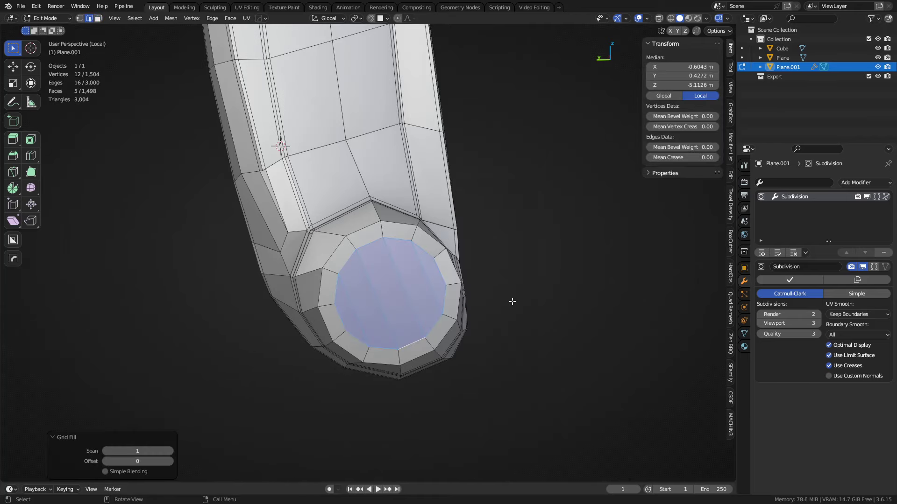
- Adjust the grid fill on the leg's lower end cap to a span of 3 and an offset of -2
middle_click_drag(510, 300, 296, 391)
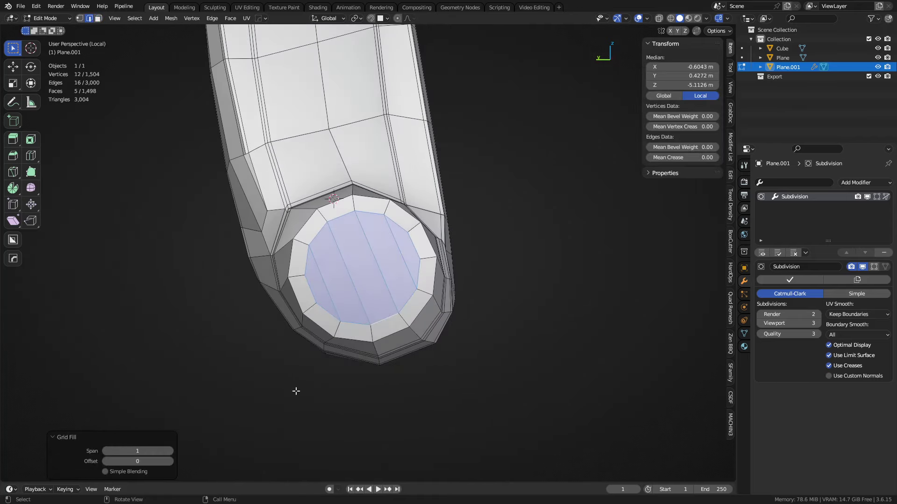
left_click(170, 450)
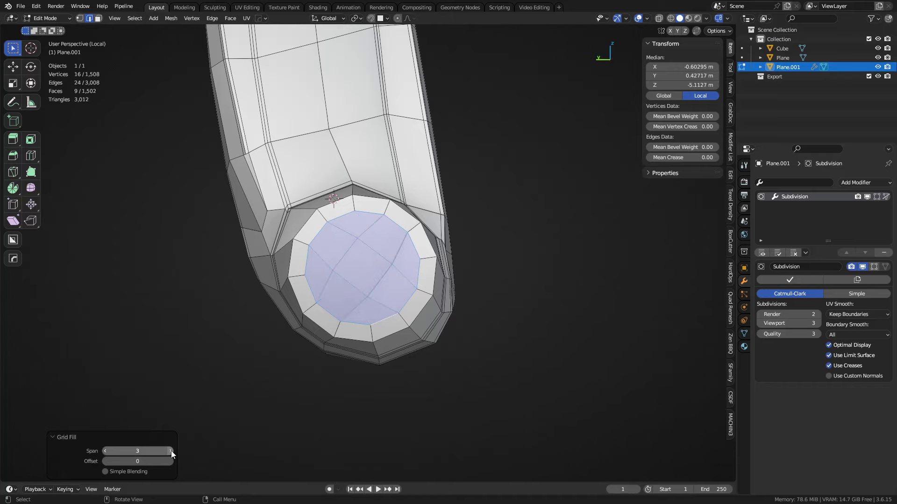
left_click(108, 464)
left_click(108, 464)
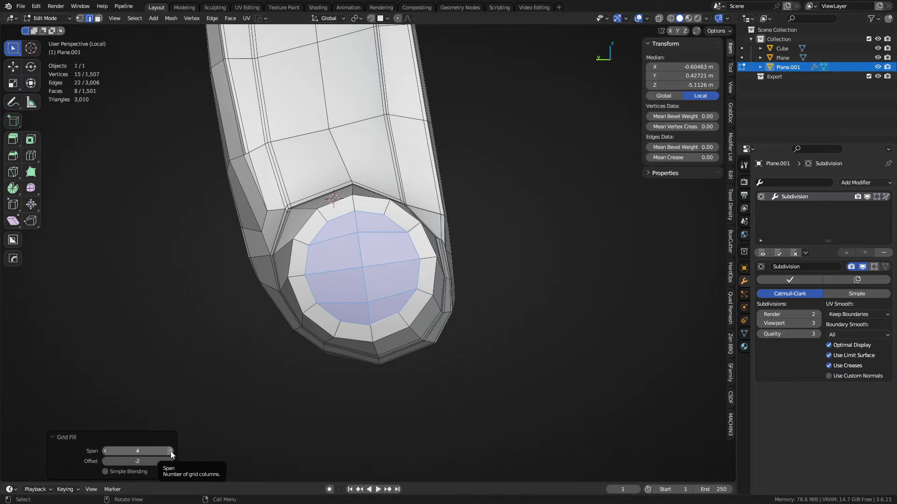
left_click(105, 452)
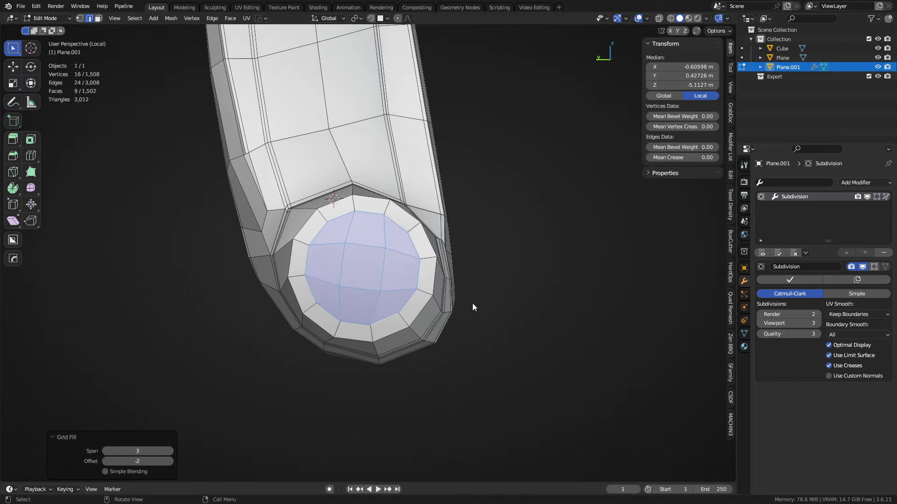
- Symmetrize the entire leg mesh across X from the negative to the positive side to mirror the grid-filled cap
scroll(474, 302, "down", 4)
key("a")
middle_click_drag(512, 242, 293, 274)
key("alt+x")
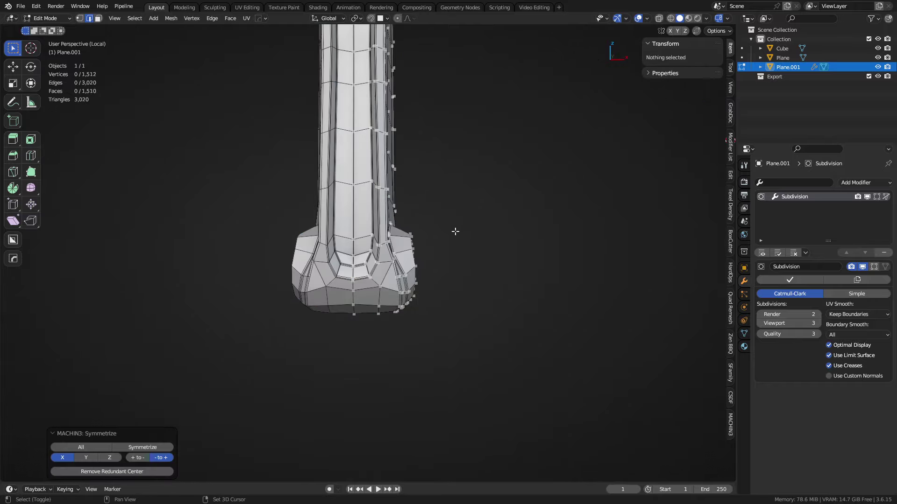
- Inspect the side panel and the gridded end cap with smooth subdivision shading in Object Mode
middle_click_drag(455, 230, 444, 285, "shift")
middle_click_drag(444, 318, 262, 322)
scroll(369, 323, "down", 3)
middle_click_drag(416, 434, 435, 304, "shift")
key("ctrl+Tab")
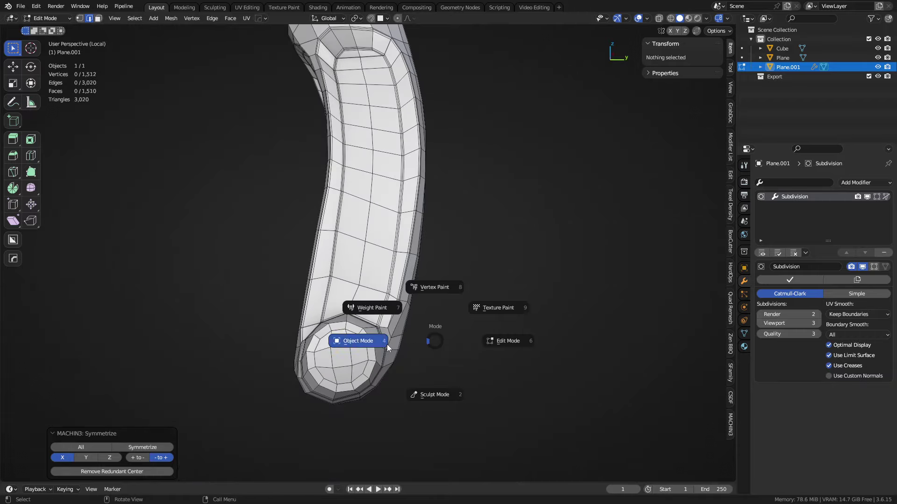
left_click(387, 344)
middle_click_drag(396, 275, 378, 280)
scroll(377, 317, "up", 4)
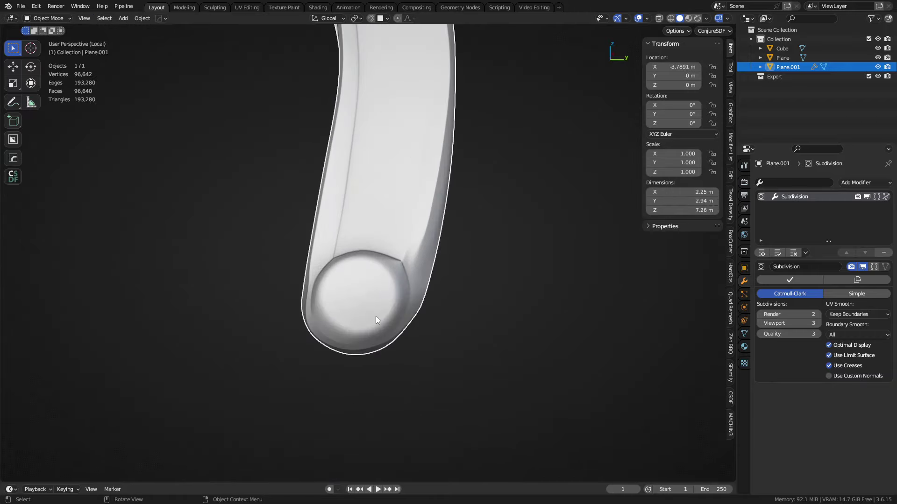
- Bevel the 12-edge loop around the leg's end cap with two segments and check its subdivided shape
key("Tab")
left_click(425, 327)
mouse_move(329, 344)
middle_mouse_down()
mouse_move(490, 322)
mouse_move(421, 317)
mouse_move(335, 332)
middle_mouse_up()
left_click(400, 307, "alt")
scroll(430, 349, "up", 4)
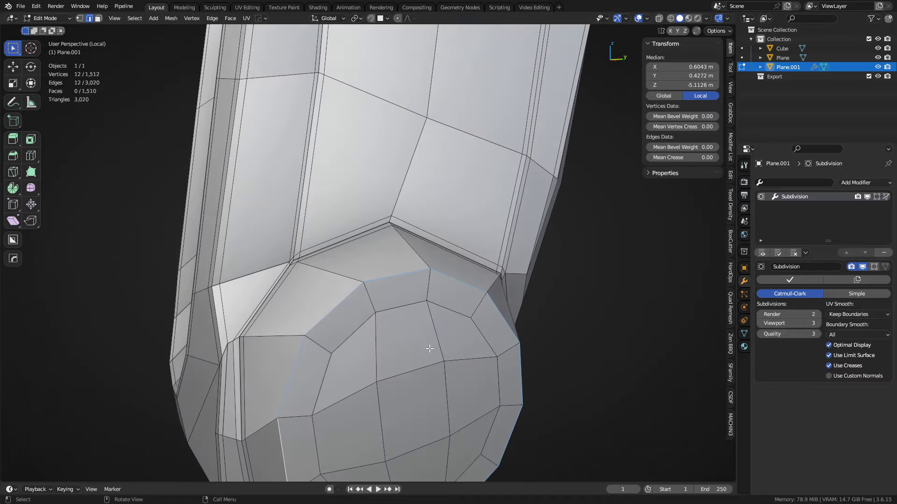
key("ctrl+b")
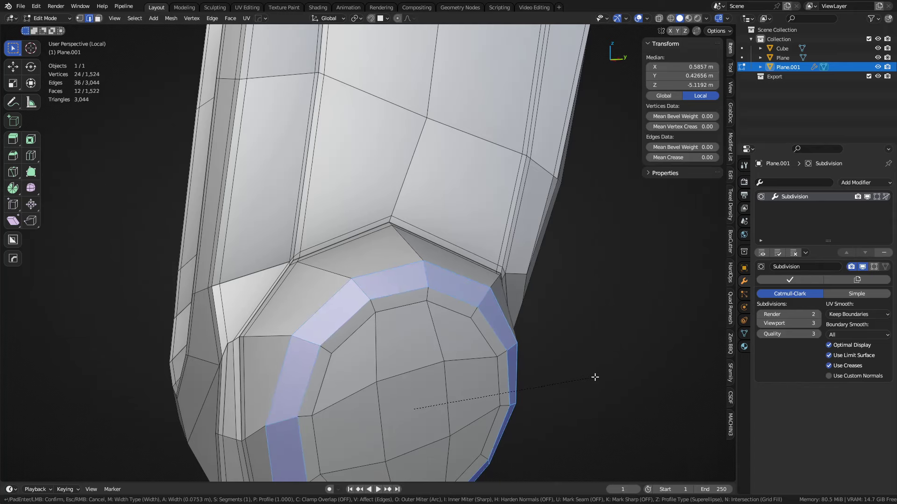
left_click(595, 377)
middle_click_drag(595, 376, 405, 383)
key("Tab")
key("Tab")
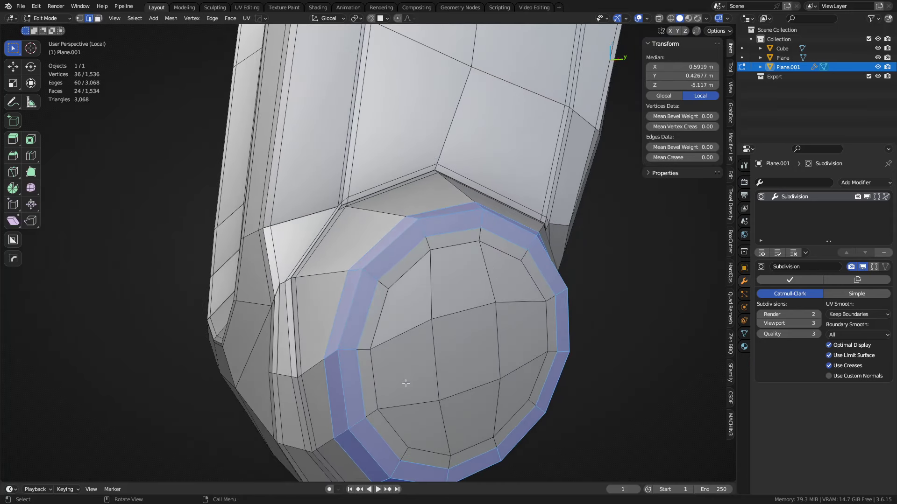
- Delete the cap's grid faces together with the two rings of faces surrounding them
key("3")
left_click(417, 421)
left_click(506, 282, "ctrl+shift")
key("ctrl+KP_Add")
key("ctrl+KP_Add")
key("x")
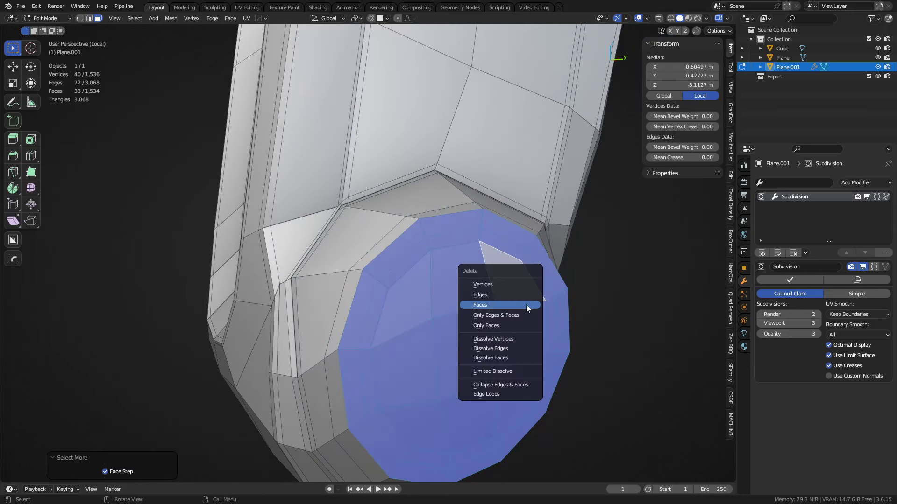
left_click(526, 305)
- Extrude the open cap loop inward twice to form two concentric rings, scaling the first to 0.834
key("e")
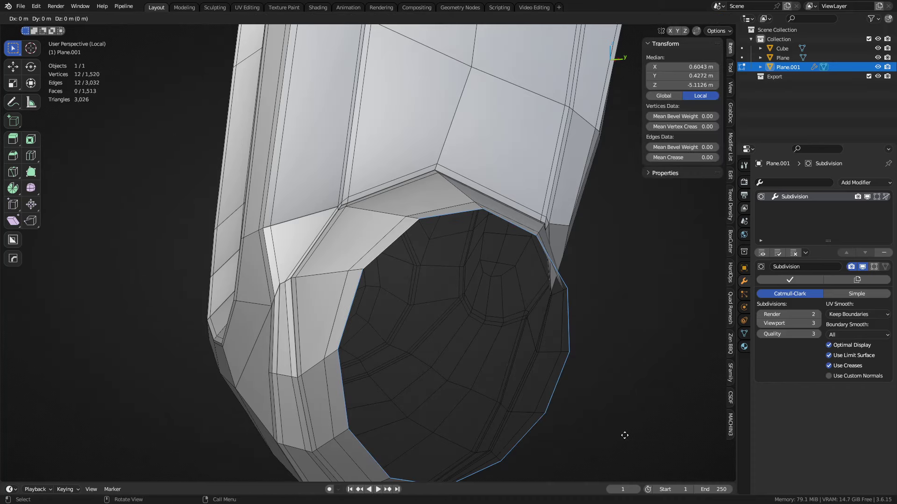
key("s")
left_click(641, 450)
key("s")
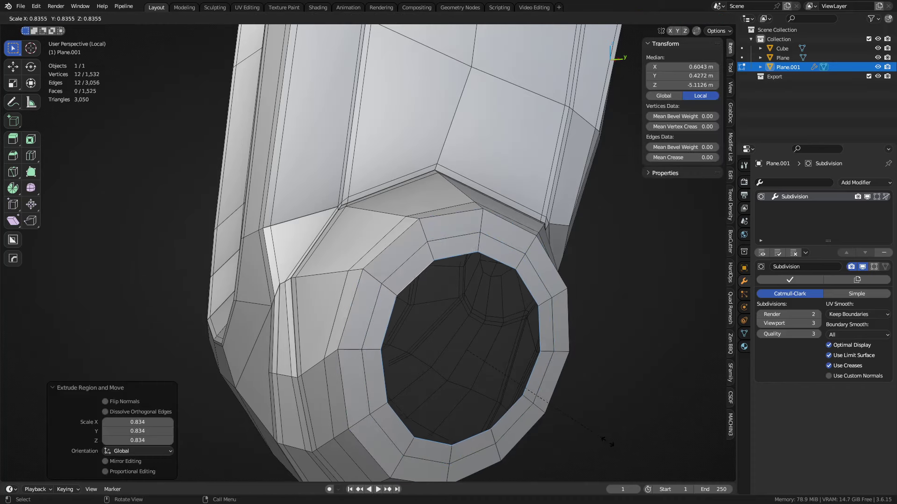
left_click(606, 428)
- Grid-fill the remaining cap hole with span 3 and offset 1, and check the smoothed cap in Object Mode
key("ctrl+f")
left_click(561, 370)
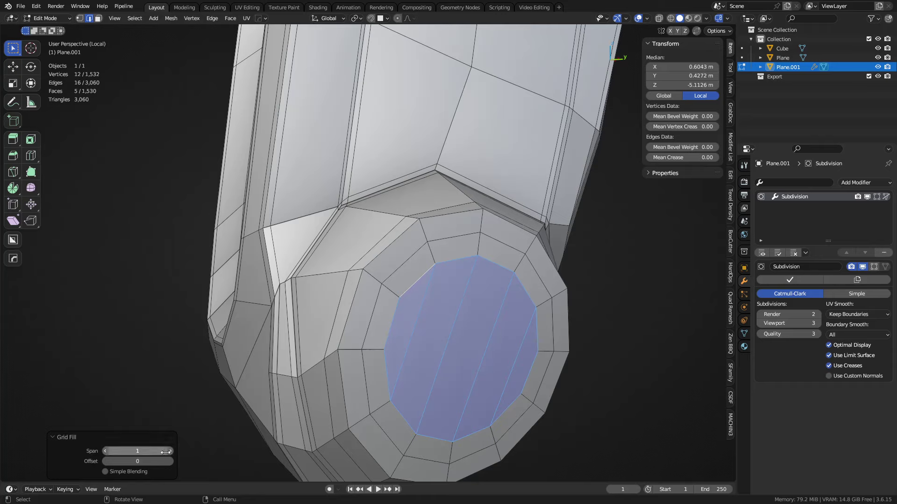
left_click(171, 451)
left_click(170, 461)
key("ctrl+Tab")
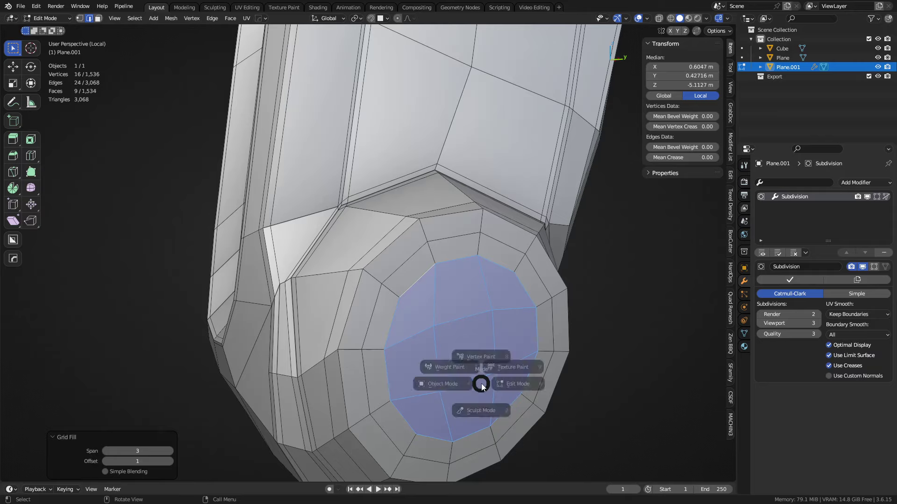
left_click(424, 379)
middle_click_drag(419, 377, 447, 368)
middle_click_drag(424, 321, 374, 366)
- Grow the selection to the whole end cap and flatten it with LoopTools
key("Tab")
key("ctrl+KP_Add")
key("ctrl+KP_Add")
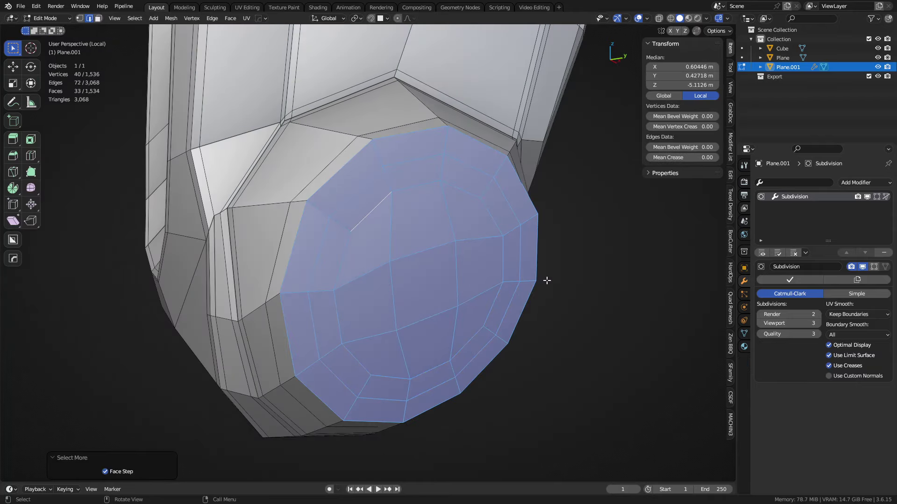
right_click(533, 165)
mouse_move(534, 165)
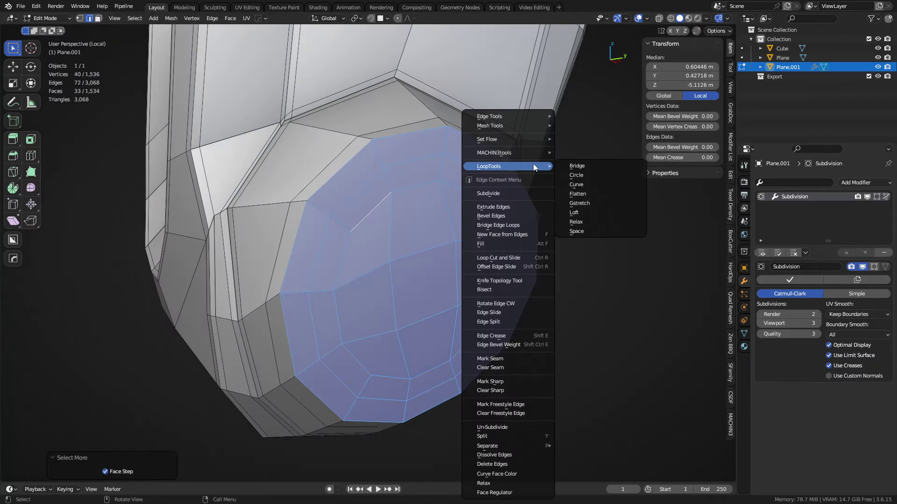
left_click(601, 193)
- Dissolve the edge loop just behind the flattened cap and place a new loop there, sliding it towards the cap's rim
middle_click_drag(389, 285, 427, 276)
left_click(321, 183, "alt")
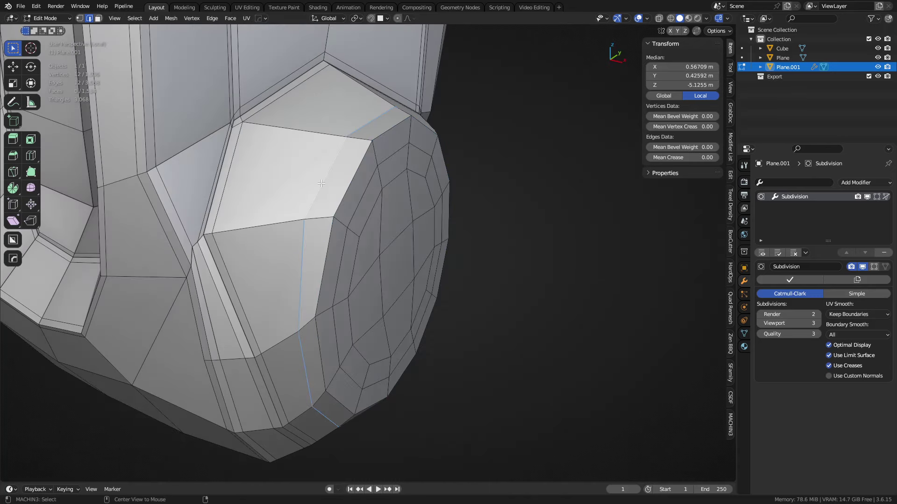
key("ctrl+x")
key("g")
key("g")
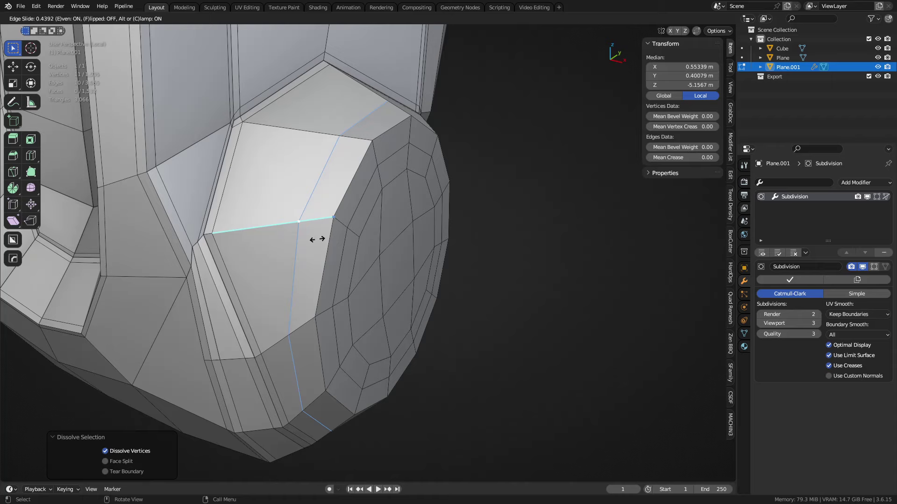
left_click(289, 236)
key("g")
key("g")
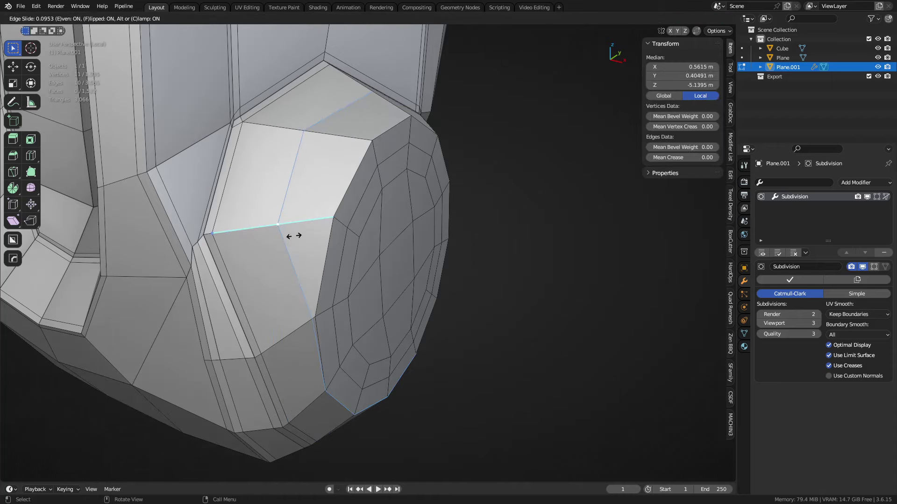
left_click(316, 238)
- Check the smoothed cap rim, and symmetrize the entire leg mesh across X
key("Tab")
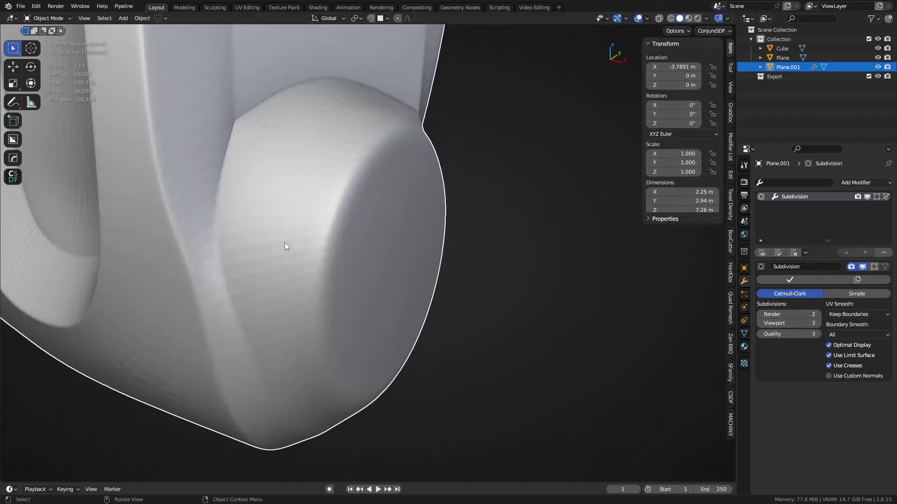
scroll(421, 294, "down", 3)
middle_click_drag(422, 294, 358, 276)
key("Tab")
middle_click_drag(420, 276, 460, 296)
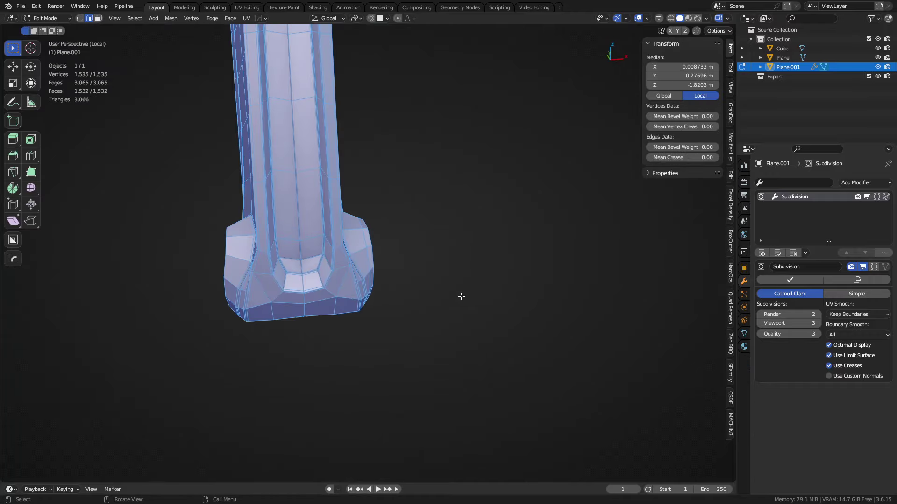
key("alt+x")
- Inspect the subdivided lower end around the cap and the side panel corner from close up
key("Tab")
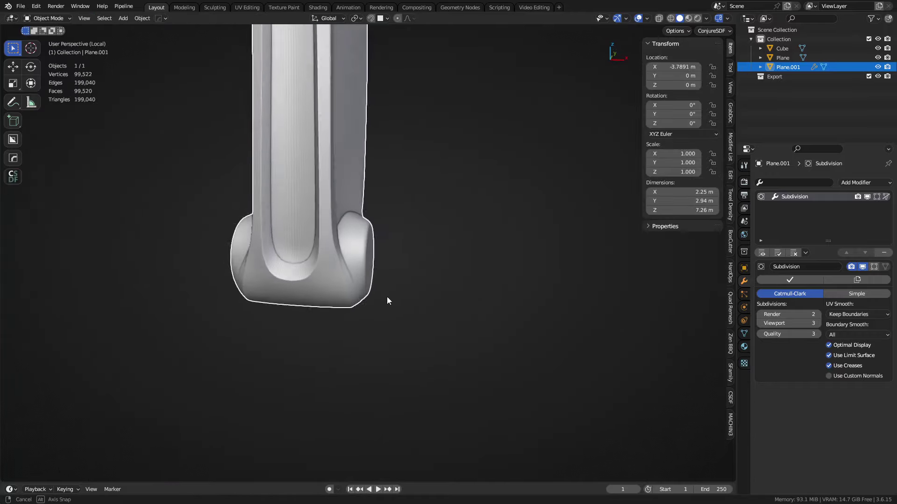
middle_click_drag(387, 296, 363, 284)
scroll(363, 285, "up", 4)
middle_click_drag(495, 282, 451, 279)
scroll(356, 248, "up", 3)
middle_click_drag(444, 223, 400, 307, "shift")
key("shift+w")
scroll(356, 295, "up", 2)
- Merge the three closely spaced vertices at the panel corner beside the cap and dissolve the short edge left there
key("Tab")
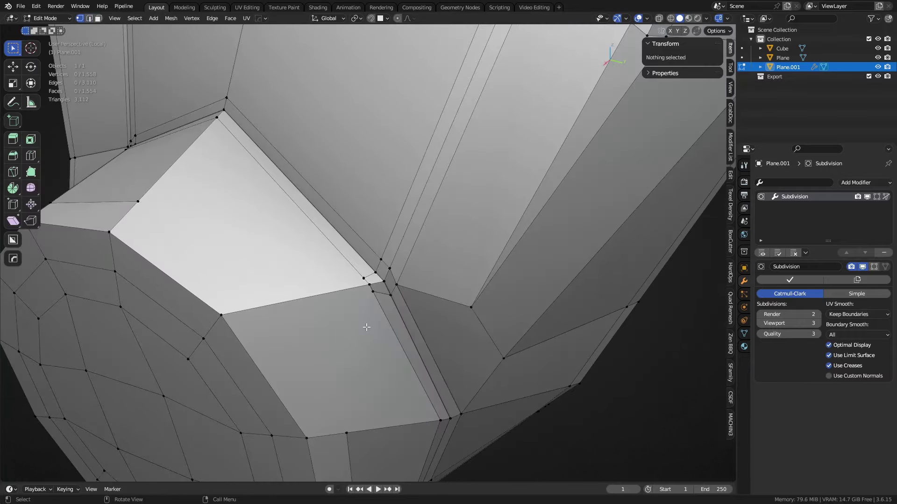
left_click(370, 293)
left_click(367, 287, "shift")
left_click(364, 280, "shift")
key("shift+1")
key("2")
left_click(375, 285)
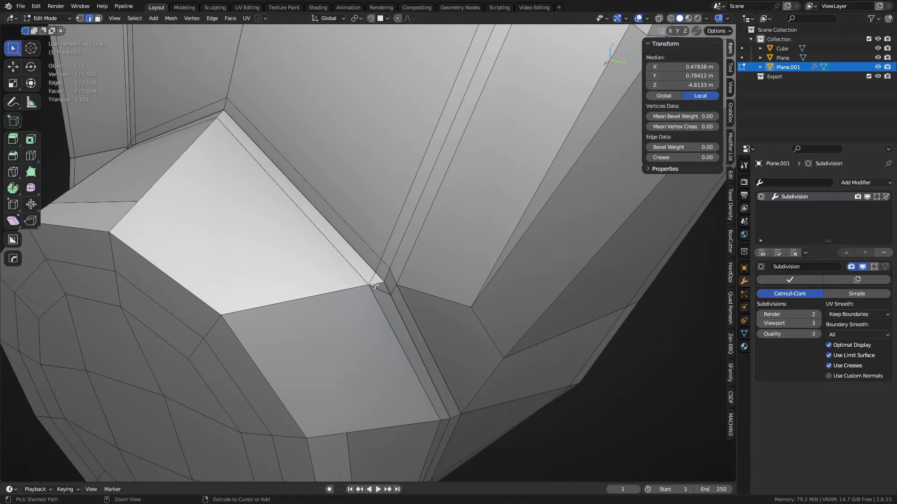
key("ctrl+x")
- Symmetrize the entire leg mesh across X from the positive to the negative side to mirror the merged corner
scroll(430, 341, "down", 4)
middle_click_drag(518, 341, 380, 330)
key("a")
key("alt+x")
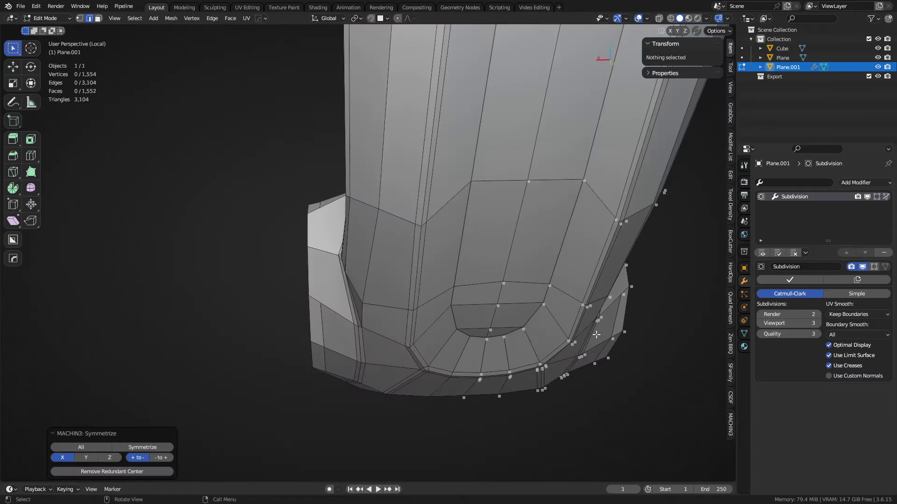
- Inspect the deselected leg in Object Mode, from its lower end up to the rounded top of the front groove
key("Tab")
middle_click_drag(323, 335, 402, 229)
key("alt+a")
scroll(402, 229, "down", 5)
scroll(385, 149, "up", 3)
middle_click_drag(385, 150, 389, 276, "shift")
scroll(389, 275, "up", 2)
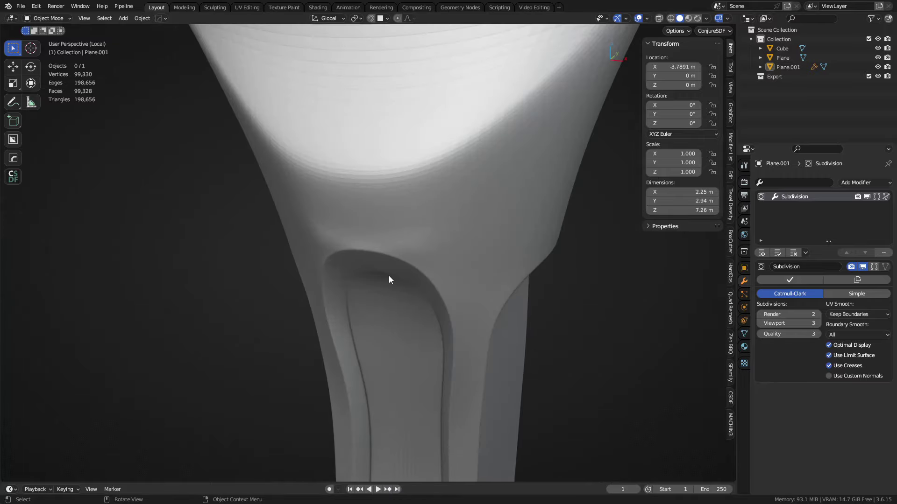
- Push the centre vertex above the front groove outward along its normal and check the smoothed surface
key("Tab")
key("1")
middle_click_drag(452, 282, 437, 236)
key("2")
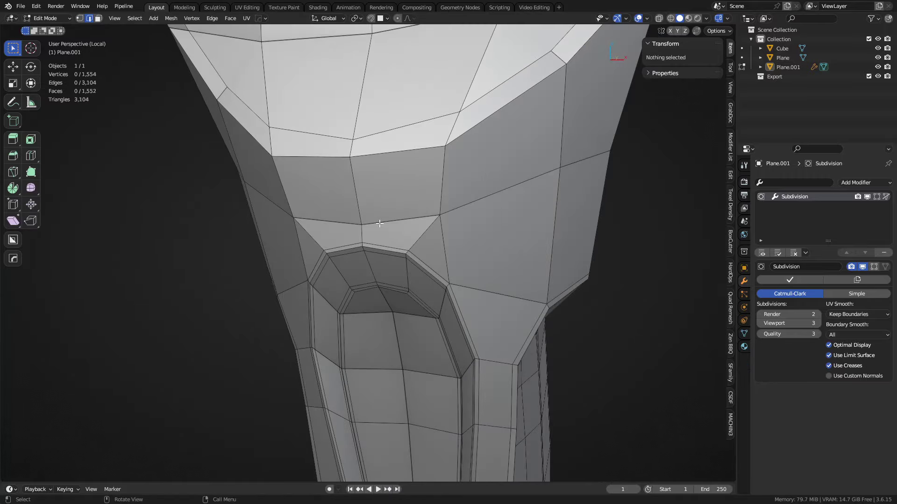
left_click(379, 223)
middle_click_drag(355, 222, 561, 250)
key("1")
left_click(371, 224)
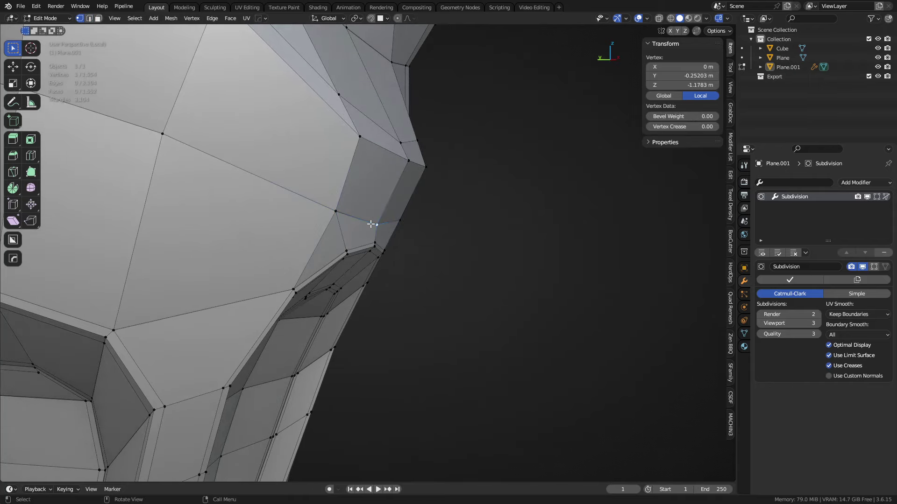
key("alt+s")
middle_click_drag(395, 228, 387, 276)
left_click(472, 240)
key("ctrl+Tab")
left_click(449, 254)
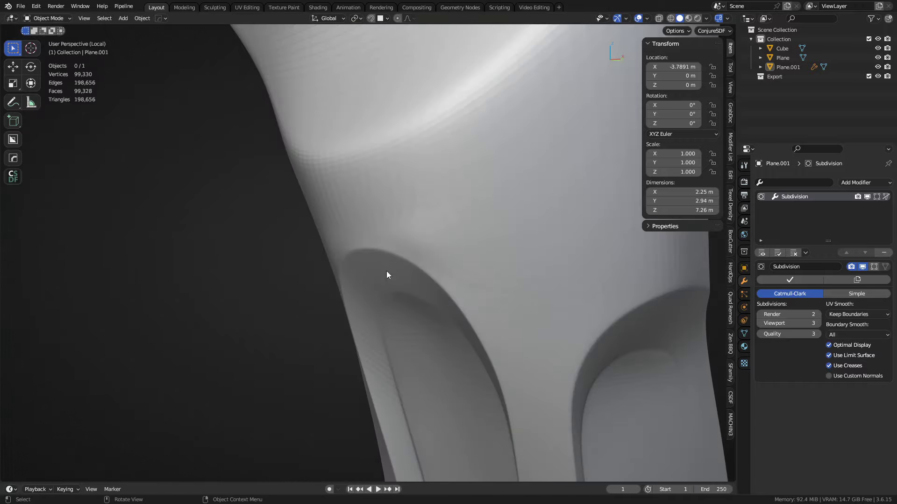
- Push the centre vertex above the groove out a further 0.0099 m with Shrink/Fatten and recheck the shading
key("ctrl+Tab")
left_click(461, 265)
middle_click_drag(436, 237, 449, 276)
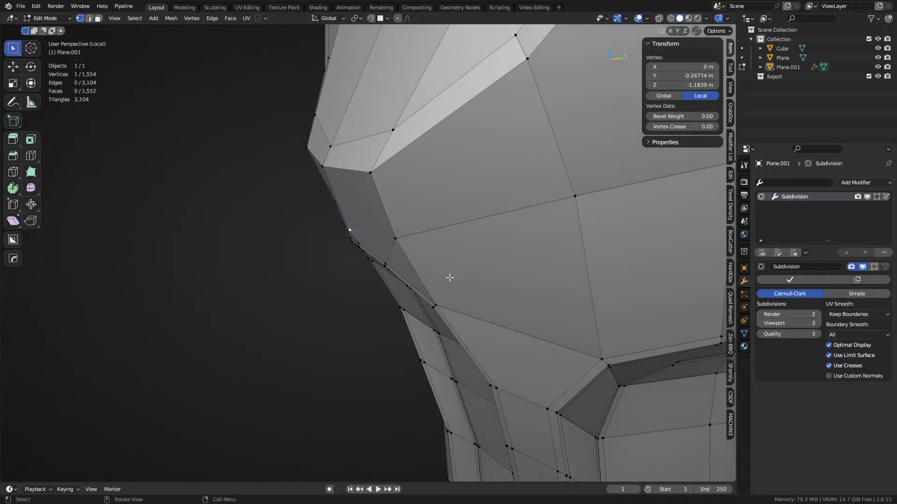
key("alt+s")
left_click(410, 241)
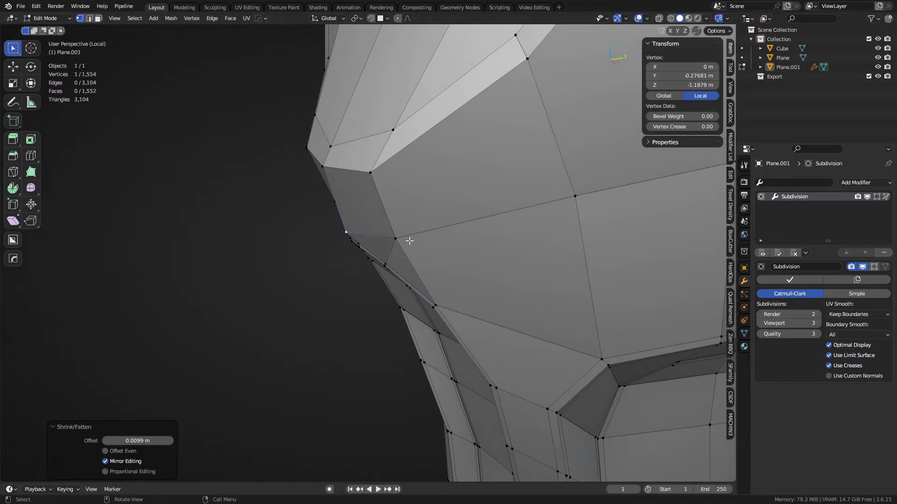
left_click(501, 203)
key("ctrl+Tab")
left_click(464, 212)
middle_click_drag(335, 321, 341, 278)
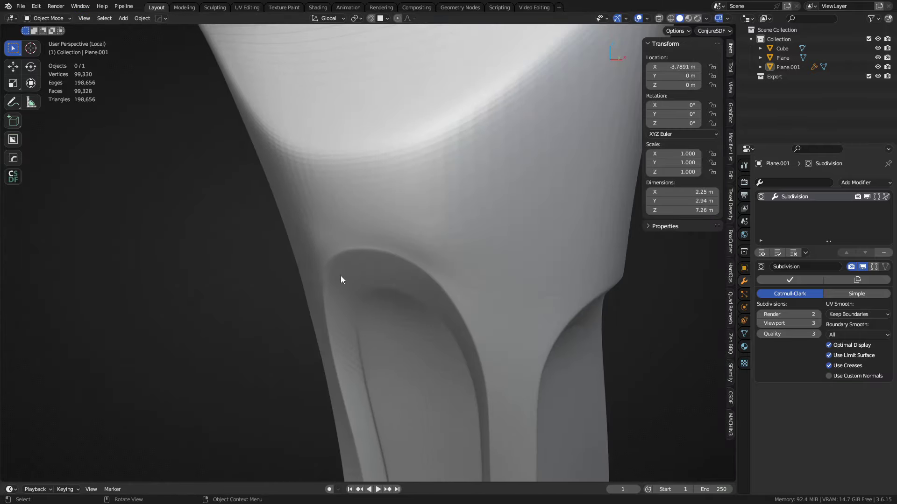
- Vertex-slide the corner vertex beside the groove's upper end by a factor of 0.349
key("ctrl+Tab")
left_click(433, 271)
scroll(444, 296, "up", 3)
middle_click_drag(491, 223, 414, 260, "shift")
key("shift+v")
left_click(397, 281)
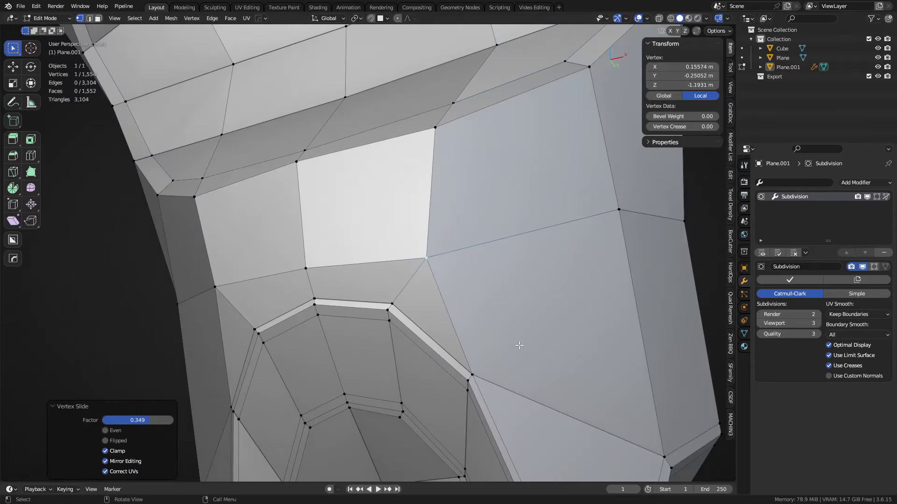
- Symmetrize the entire leg mesh across X from the positive to the negative side to mirror the slid vertex
scroll(540, 368, "down", 2)
middle_click_drag(541, 368, 492, 334, "shift")
key("a")
key("alt+x")
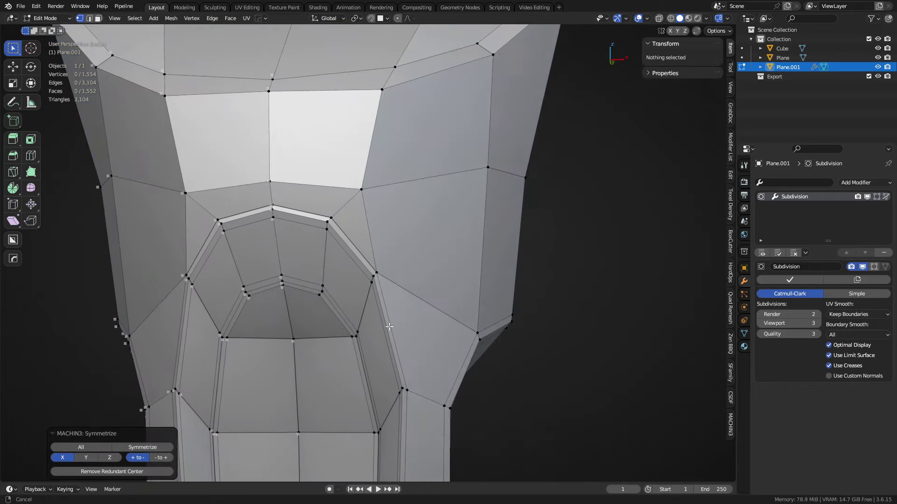
- Edge-slide the two front edges just above the groove's upper end
middle_click_drag(389, 327, 417, 338, "shift")
key("2")
left_click(345, 200)
left_click(276, 199, "shift")
key("g")
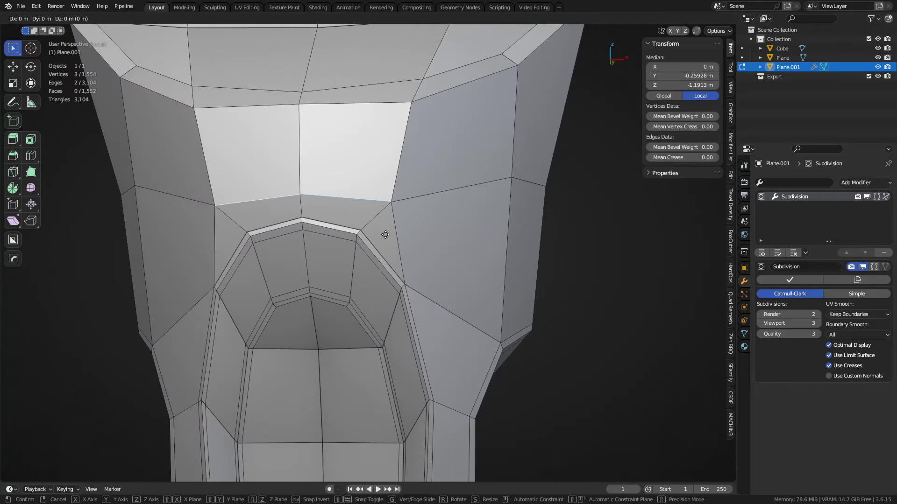
key("g")
left_click(338, 333)
- Merge the whole leg mesh's overlapping vertices by distance and check the smoothed surface around the oval recess
key("a")
key("m")
key("b")
key("Tab")
middle_click_drag(377, 331, 568, 334)
scroll(393, 301, "up", 3)
key("shift+z")
middle_click_drag(481, 302, 284, 259)
scroll(335, 288, "up", 2)
key("alt+a")
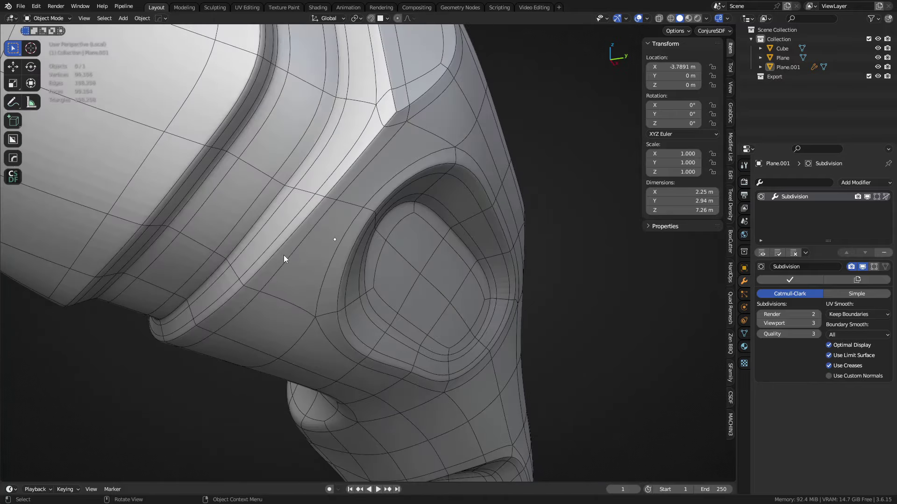
- Examine the smoothed leg's shading around the ball joint, collar and oval recess without the wireframe
scroll(424, 286, "down", 5)
middle_click_drag(424, 286, 388, 220)
key("grave")
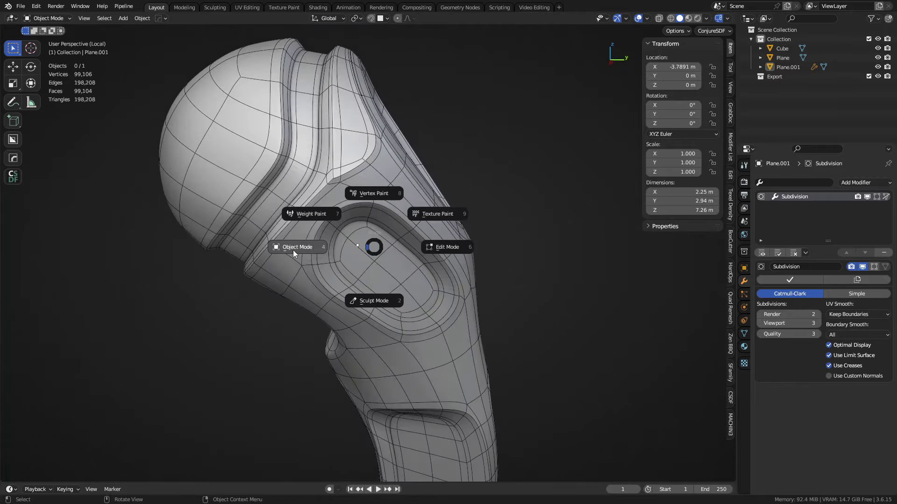
left_click(293, 251)
key("shift+w")
scroll(421, 317, "down", 4)
middle_click_drag(387, 379, 400, 314, "shift")
scroll(430, 303, "up", 5)
middle_click_drag(401, 314, 491, 309)
scroll(440, 217, "up", 8)
- Try merging three bevel vertices at the collar's pointed corner above the oval recess
left_click(440, 217)
key("Tab")
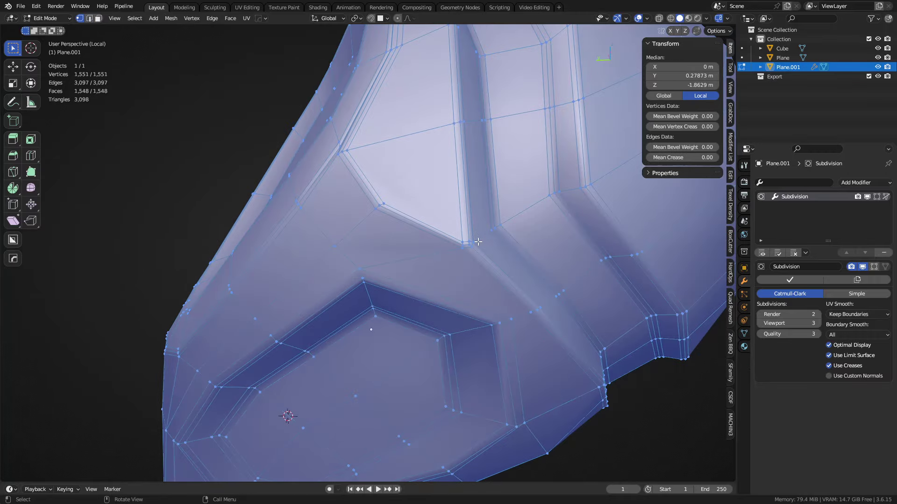
middle_click_drag(478, 242, 410, 261)
left_click(410, 265)
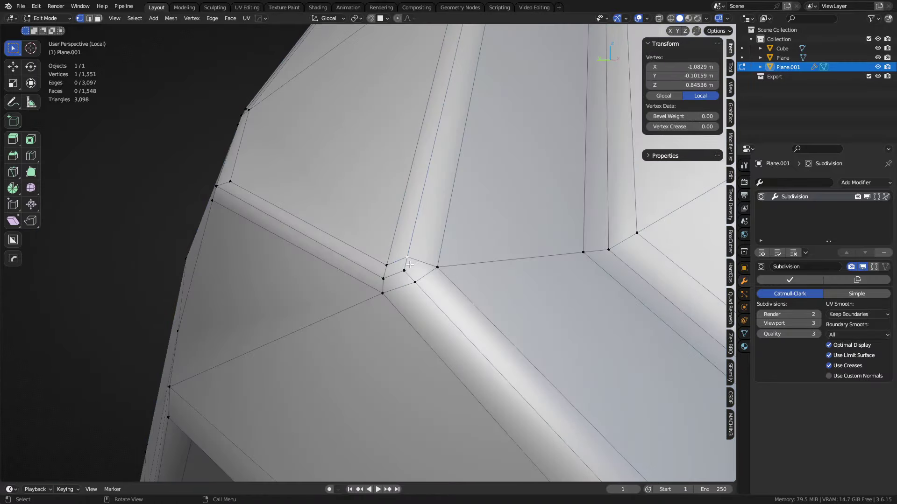
left_click(405, 273, "shift")
left_click(414, 282, "shift")
key("shift+1")
- Try dissolving the short edge beside the merged collar corner and check the smoothed result
key("2")
left_click(398, 276)
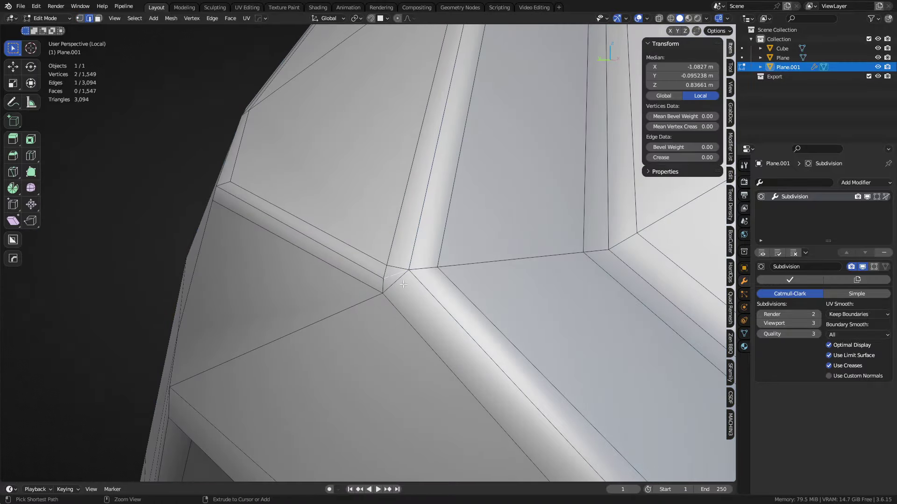
key("ctrl+x")
key("ctrl+Tab")
left_click(396, 298)
middle_click_drag(400, 299, 391, 231)
key("shift+w")
scroll(456, 298, "down", 3)
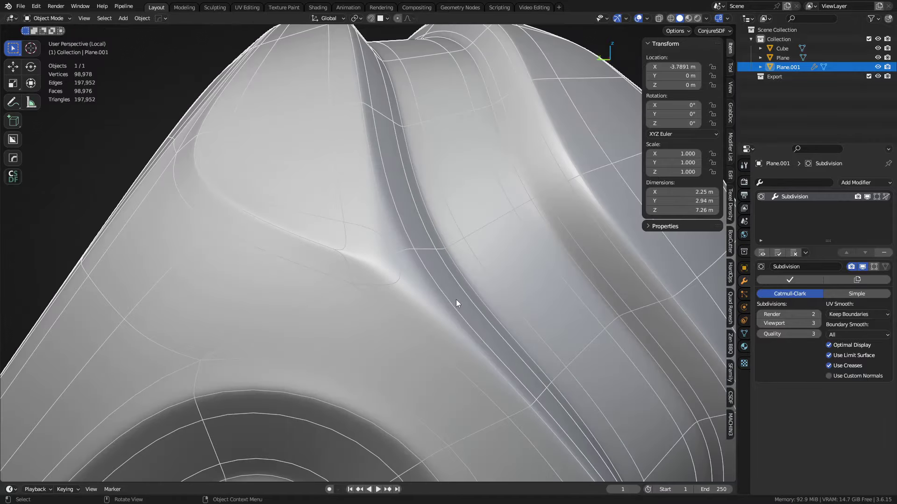
key("shift+w")
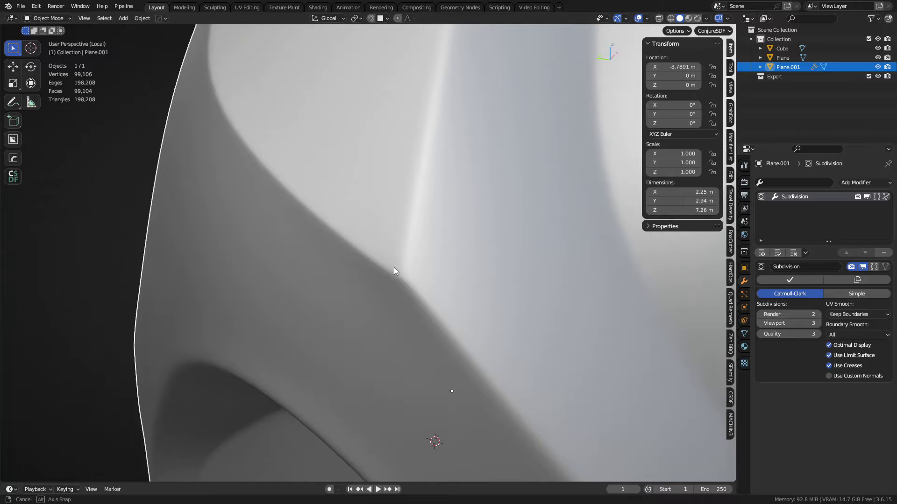
- Vertex-slide the bevel vertex below the collar's pointed corner by a factor of 0.064 and check the shading
middle_click_drag(393, 267, 413, 252)
key("ctrl+Tab")
left_click(433, 310)
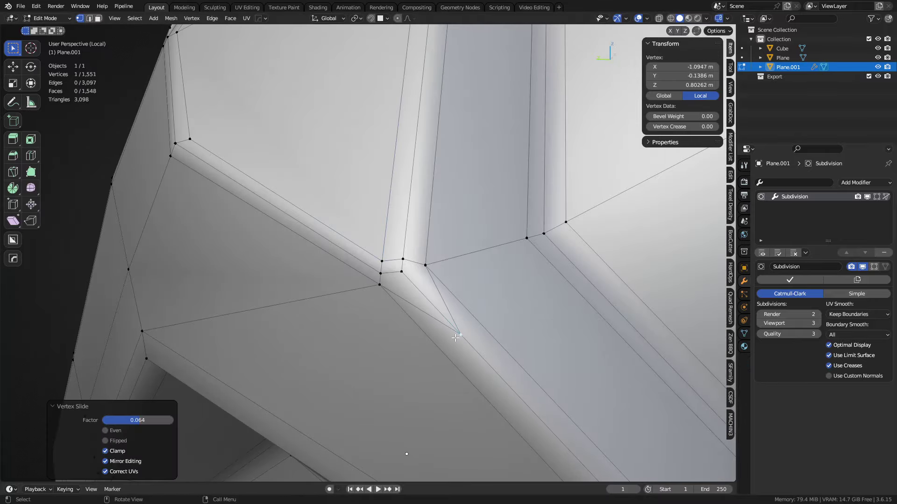
key("Tab")
middle_click_drag(399, 330, 458, 256)
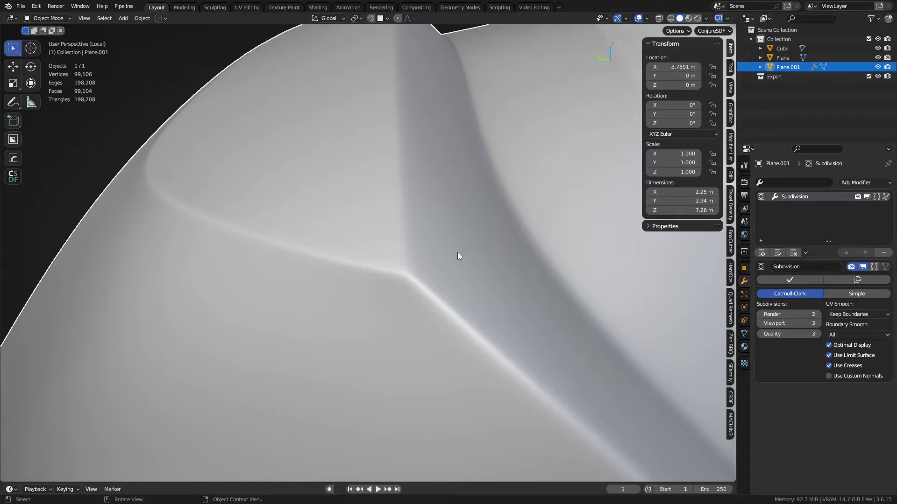
key("Tab")
scroll(362, 257, "down", 3)
key("Tab")
- Extrude the nine centre faces of the lower end's round cap in place, scaling them to 0.906
middle_click_drag(327, 338, 403, 324)
scroll(424, 253, "up", 3)
key("Tab")
key("3")
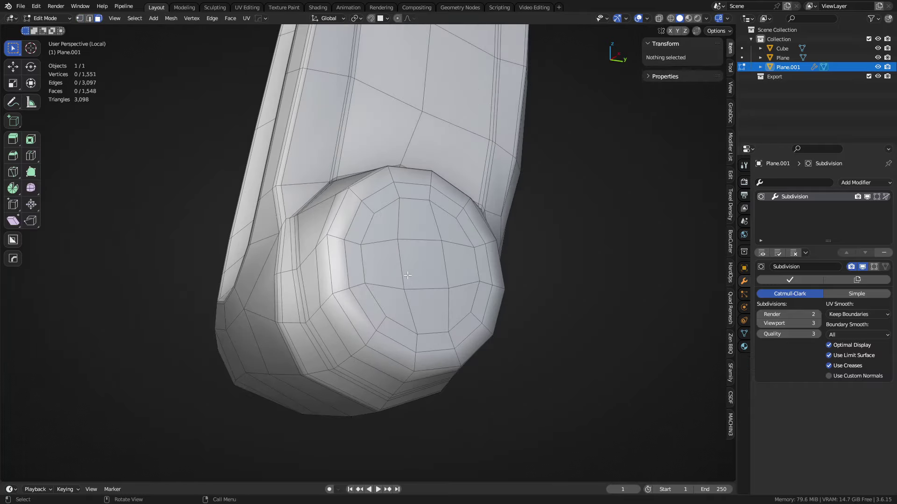
left_click(395, 306)
left_click(455, 231, "ctrl+shift")
key("s")
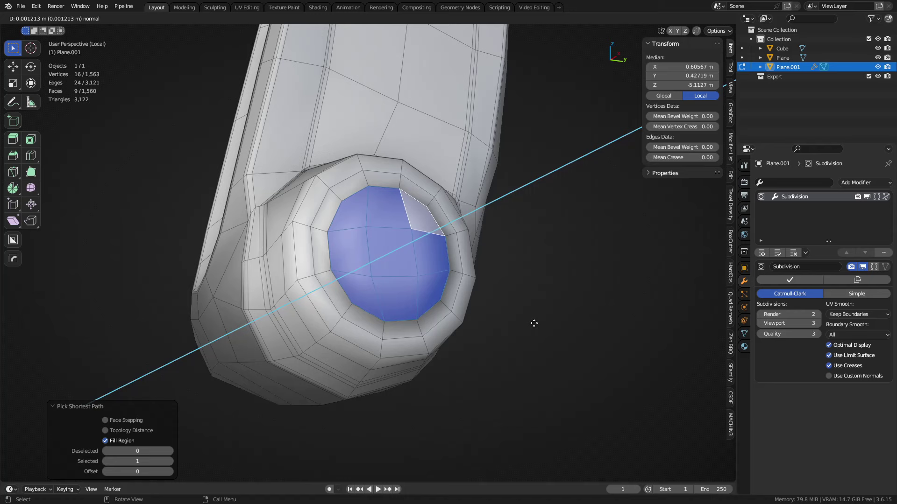
left_click(519, 321)
- Add two centred loop cuts around the rings surrounding the round cap's centre faces
scroll(411, 313, "up", 2)
key("ctrl+r")
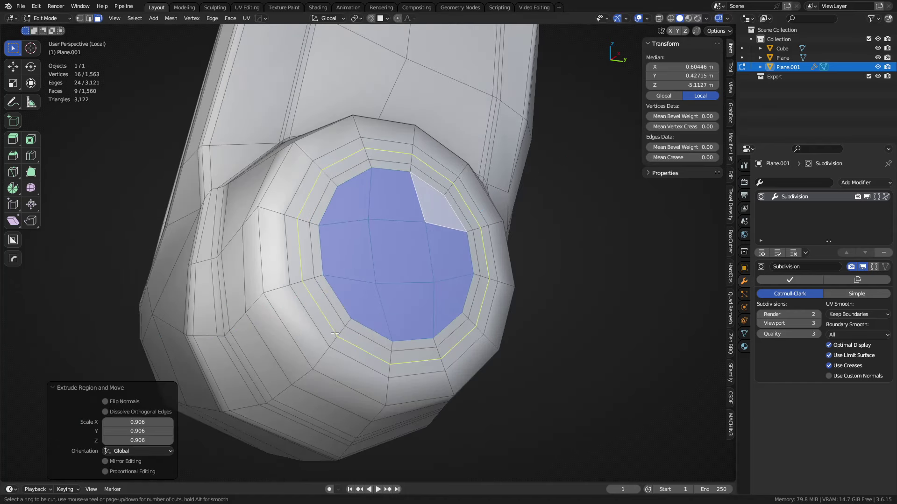
left_click(391, 352)
right_click(374, 328)
key("3")
key("ctrl+r")
left_click(373, 345)
right_click(381, 343)
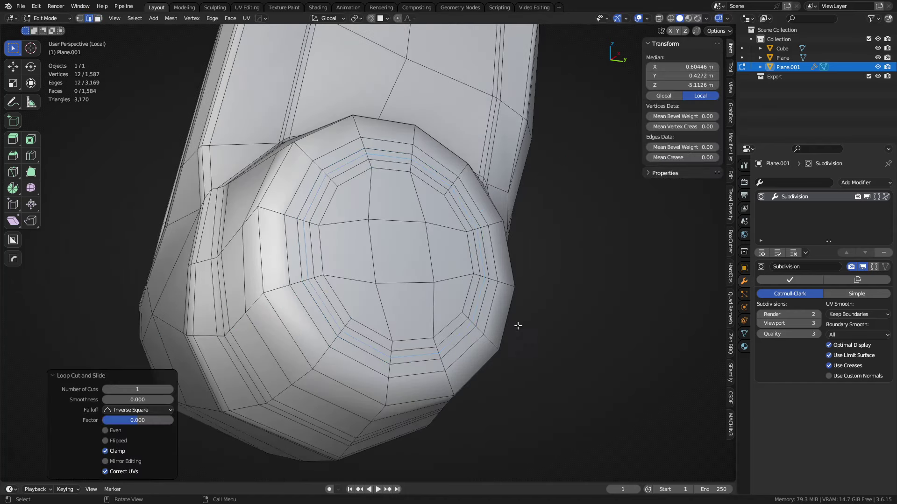
- Sink the selected ring loop by -0.0399 m with Shrink/Fatten to form a circular groove, and check it smoothed
key("alt+s")
left_click(532, 386)
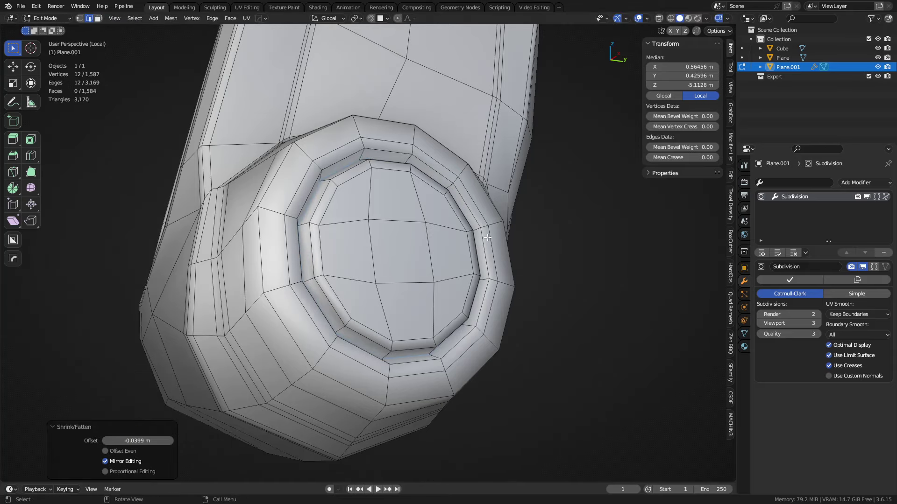
key("ctrl+Tab")
left_click(446, 241)
scroll(445, 211, "down", 7)
- Symmetrize the entire leg mesh across X from the positive to the negative side and return to Object Mode
key("ctrl+Tab")
middle_click_drag(445, 211, 539, 262)
left_click(496, 265)
key("a")
key("alt+x")
middle_click_drag(477, 234, 472, 398, "shift")
key("ctrl+Tab")
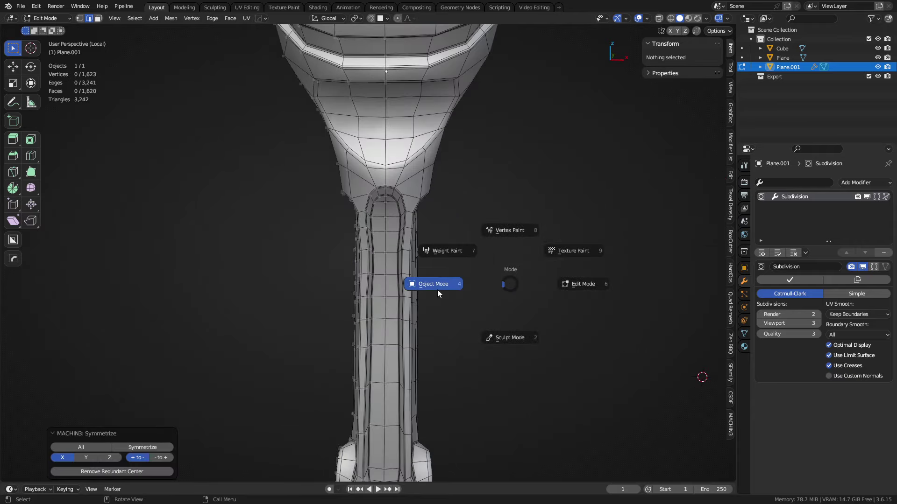
left_click(437, 290)
- Select the mirrored vertex pair on the concave front neck below the collar and examine the form around it
middle_click_drag(459, 122, 461, 240, "shift")
scroll(462, 241, "up", 1)
key("ctrl+Tab")
left_click(471, 251)
key("1")
left_click(359, 240)
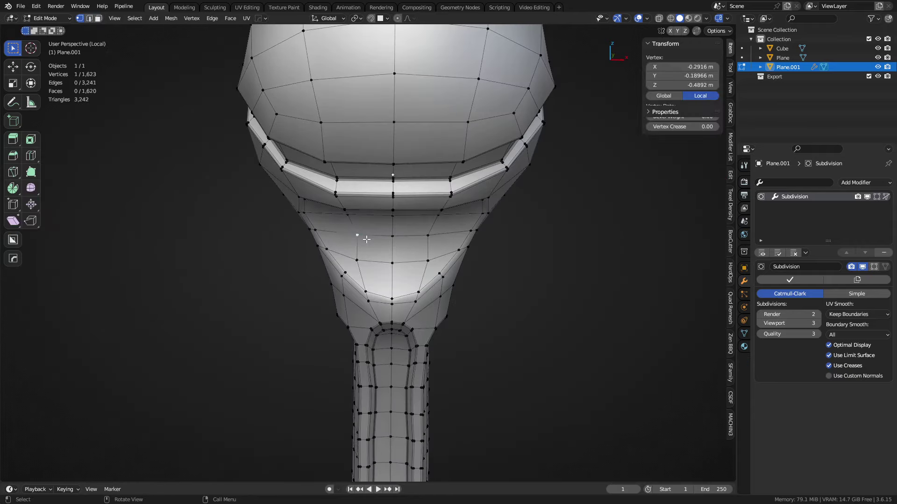
left_click(429, 238, "shift")
middle_click_drag(521, 263, 481, 240)
middle_click_drag(481, 240, 442, 269, "shift")
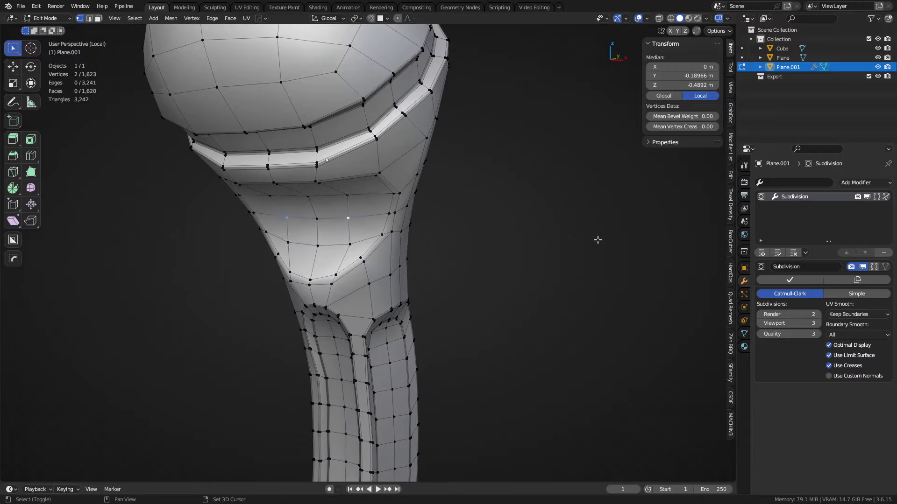
middle_click_drag(597, 240, 466, 220)
key("ctrl+Tab")
left_click(500, 284)
- Set the leg's viewport subdivision to 1 and duplicate it with a -3.1912 m offset along Y
key("ctrl+1")
scroll(396, 239, "down", 4)
key("shift+d")
key("x")
key("y")
left_click(349, 243)
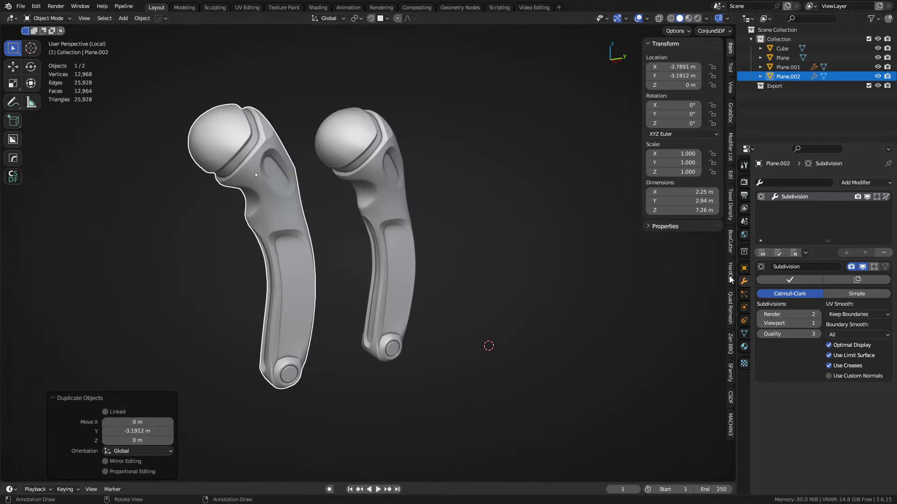
- Apply the duplicate's Subdivision modifier and clear the mesh selection, ready to pick faces above the lower recess
left_click(790, 280)
scroll(246, 154, "up", 6)
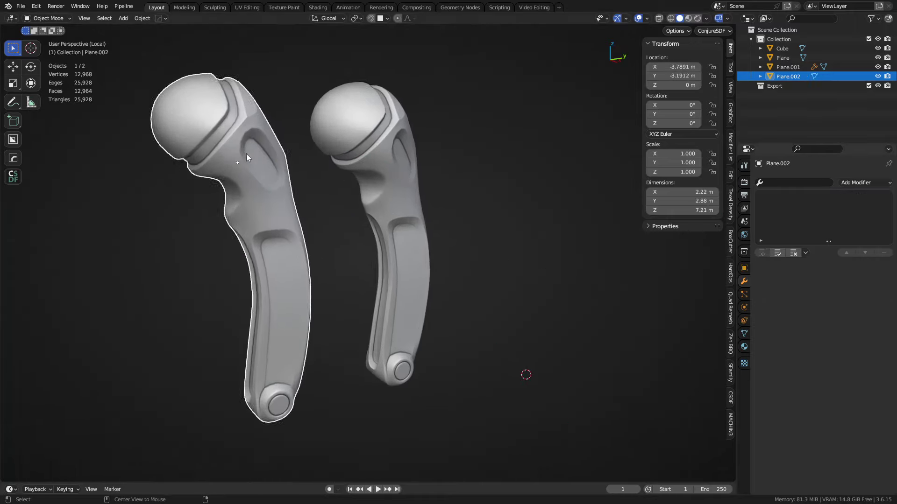
key("Tab")
middle_click(314, 179, "alt")
scroll(316, 182, "up", 2)
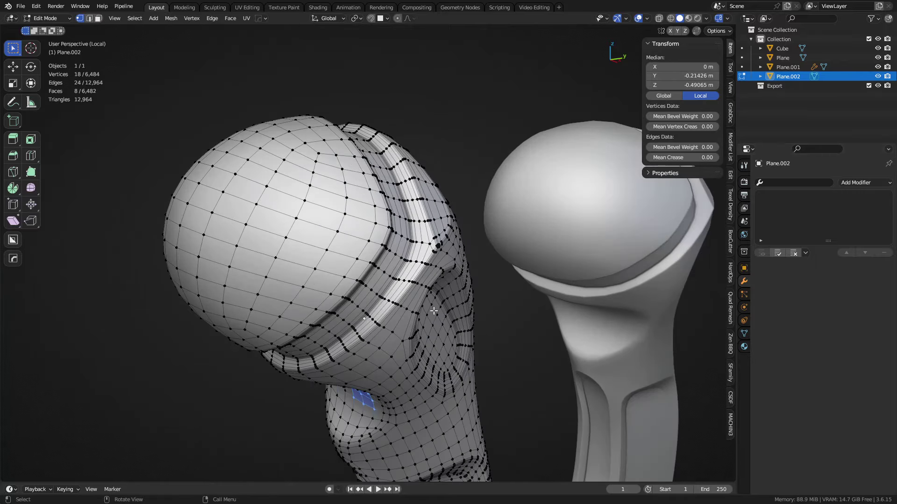
middle_click_drag(369, 337, 373, 178, "shift")
key("alt+a")
middle_click(430, 308, "alt")
scroll(402, 302, "up", 5)
key("3")
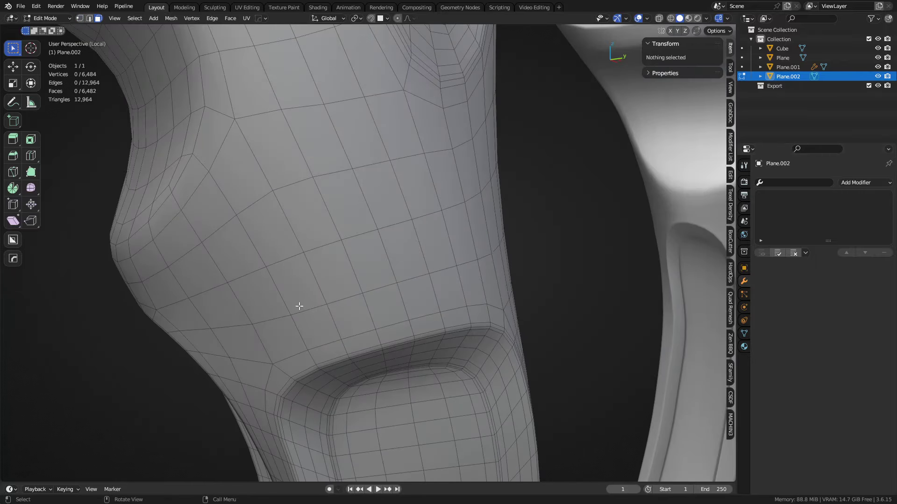
- Try flattening a ten-face block on the neck's side above the lower recess with MACHIN3 Align
left_click(296, 303)
left_click(414, 177, "ctrl+shift")
key("alt+a")
middle_click_drag(398, 308, 402, 280)
- Try a level 2 Subdivision modifier on the duplicate to preview the flattened side patch
key("Tab")
scroll(362, 267, "down", 3)
key("ctrl+2")
scroll(405, 273, "down", 3)
scroll(358, 282, "up", 3)
key("Tab")
middle_click_drag(459, 277, 433, 278)
- Try aligning a strip of faces along the flattened patch's rear edge, and undo it
left_click(432, 277)
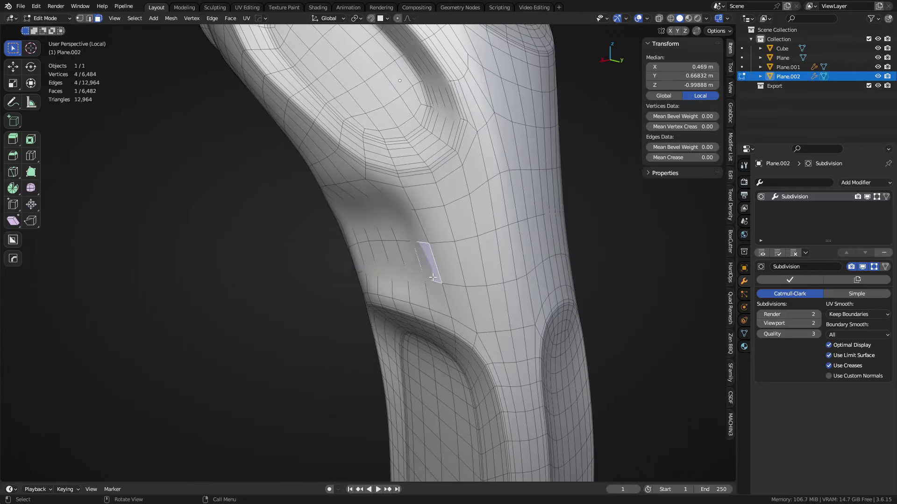
left_click(435, 221, "ctrl")
middle_click_drag(436, 222, 431, 280)
key("alt+a")
left_click(396, 270)
key("ctrl+z")
- Try aligning six faces at the flattened patch's rear corner to the local X minimum
left_click(403, 262)
left_click(434, 236, "ctrl")
middle_click_drag(434, 237, 589, 243)
key("alt+a")
left_click(426, 255)
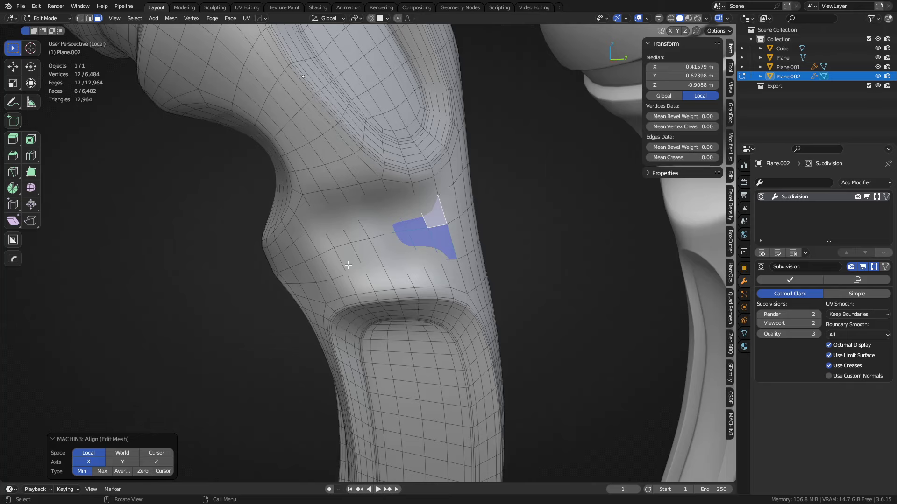
- Try aligning a wider block of faces across the side patch and inspect the smoothed result
left_click(336, 263)
left_click(426, 215, "ctrl+shift")
middle_click_drag(427, 216, 558, 272)
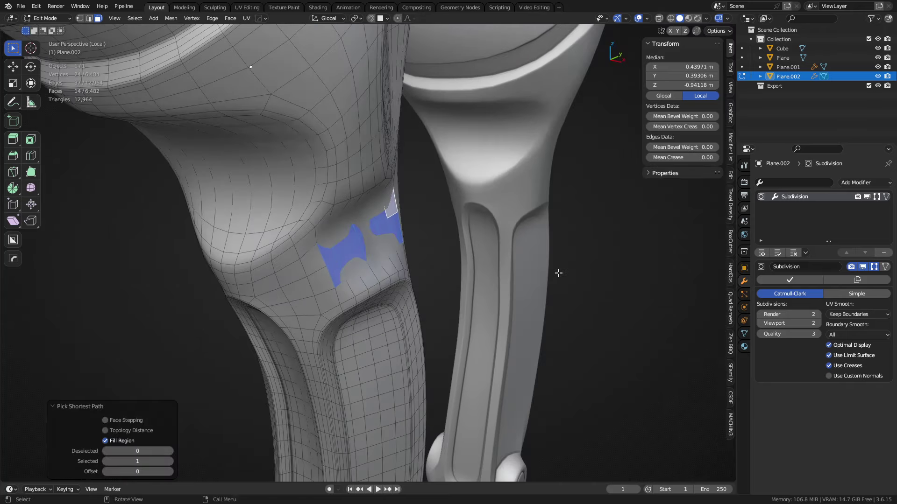
key("alt+a")
left_click(499, 273)
middle_click_drag(496, 271, 550, 243)
key("Tab")
middle_click_drag(494, 253, 315, 278)
- Undo the face alignments and the level 2 Subdivision preview, back to the original ten-face selection
key("Tab")
key("ctrl+z")
key("ctrl+z")
key("ctrl+z")
key("ctrl+z")
key("ctrl+z")
key("ctrl+z")
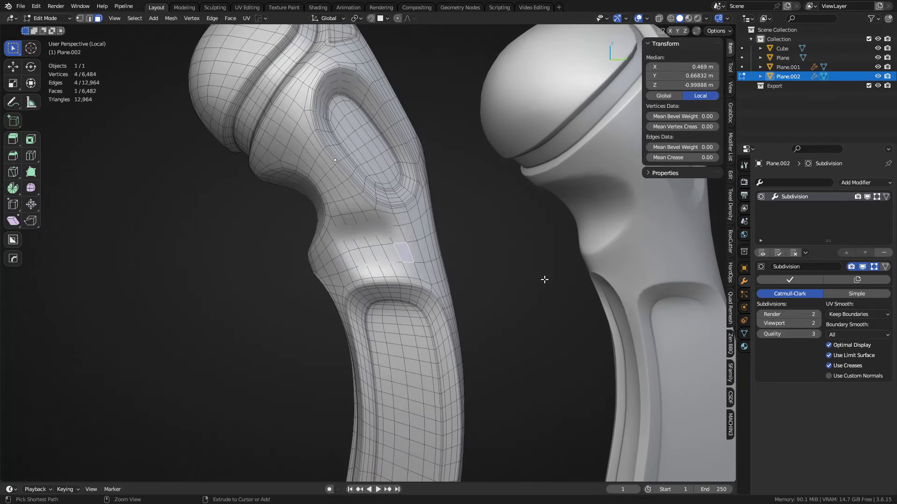
key("ctrl+z")
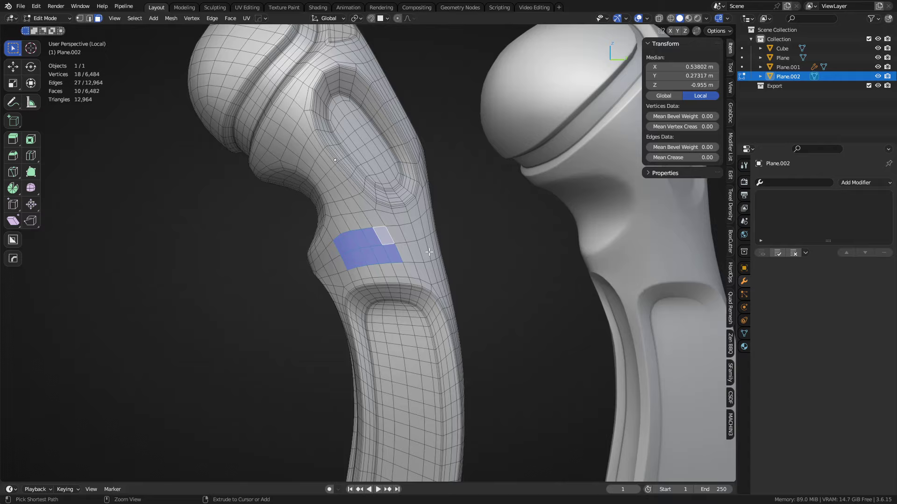
- Select the band of side faces below the collar, running from its front corner up beside the oval recess
middle_click_drag(391, 272, 421, 293)
scroll(381, 276, "up", 5)
scroll(360, 277, "down", 2)
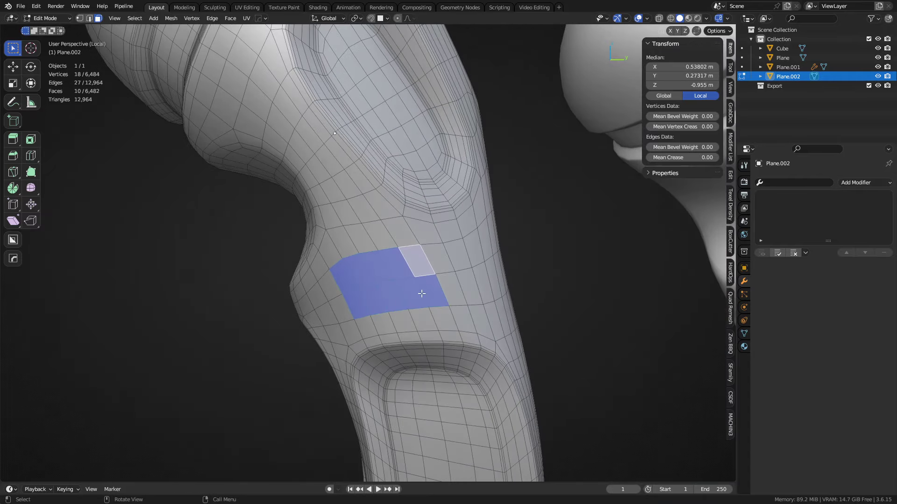
middle_click_drag(350, 262, 400, 244)
middle_click_drag(358, 221, 364, 270, "shift")
left_click(265, 279)
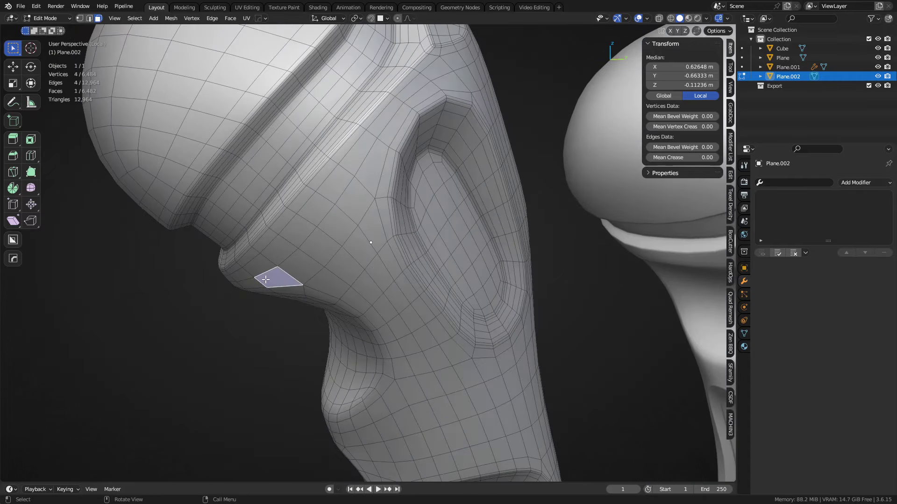
left_click(376, 151, "ctrl")
middle_click_drag(377, 150, 354, 250)
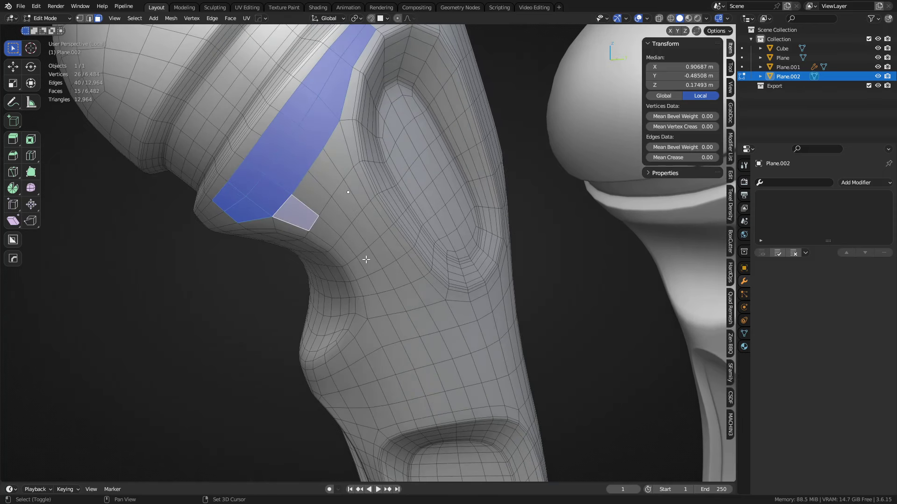
- Extend the face selection down the side between the front hollow and oval recess, and across above the lower recess
left_click(445, 325, "ctrl+shift")
left_click(325, 373, "shift")
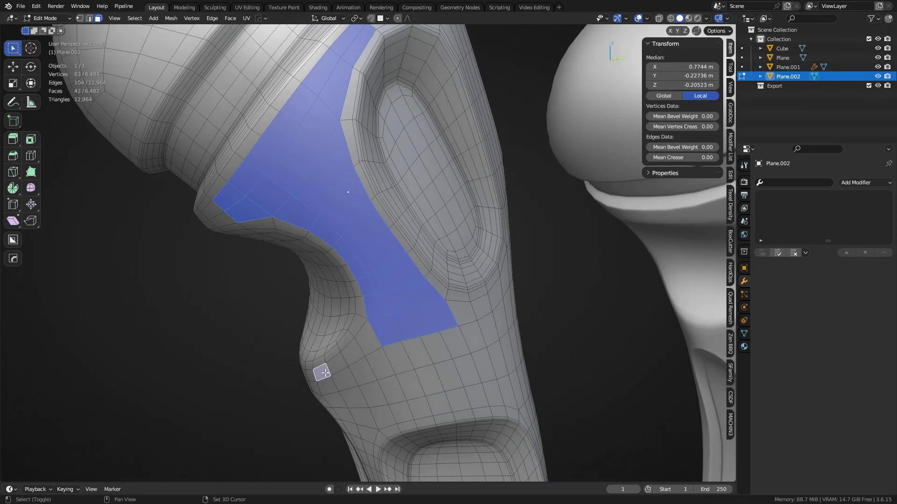
middle_click_drag(482, 389, 431, 331)
left_click(431, 331, "ctrl+shift")
left_click(421, 250, "shift")
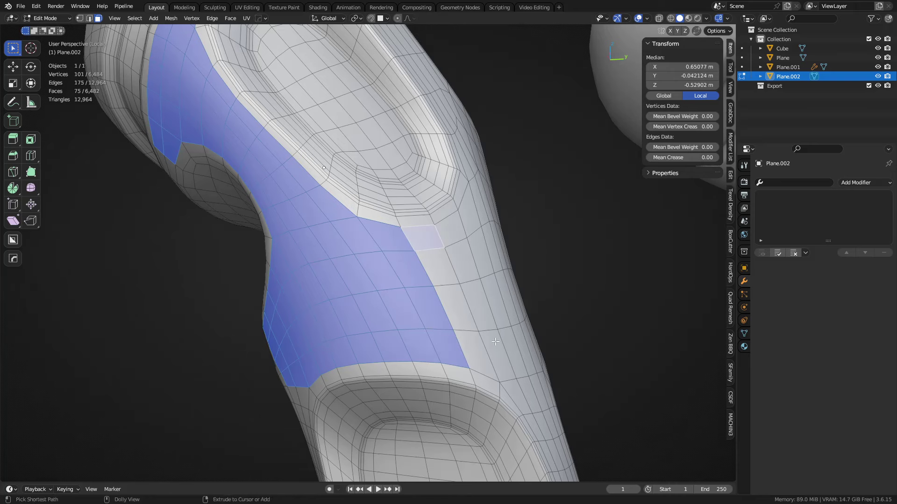
left_click(507, 364, "ctrl+shift")
middle_click_drag(508, 363, 477, 354)
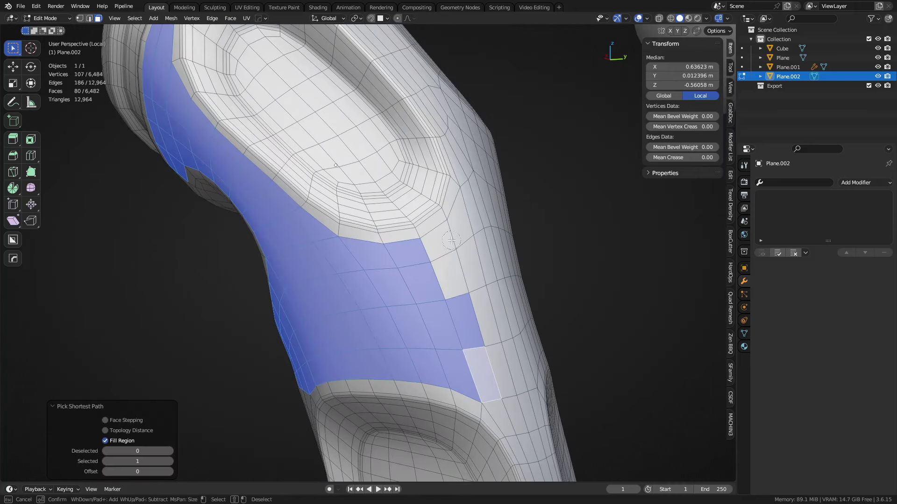
middle_click_drag(460, 306, 483, 373)
right_click(483, 373)
middle_click_drag(405, 317, 503, 347)
- Separate the selected side faces into their own object and extrude them slightly to give the panel thickness
key("4")
key("a")
key("i")
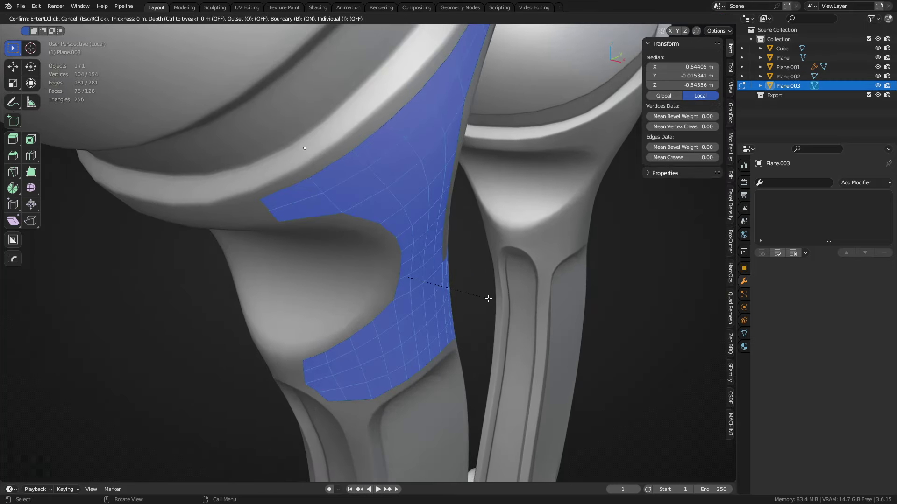
right_click(486, 301)
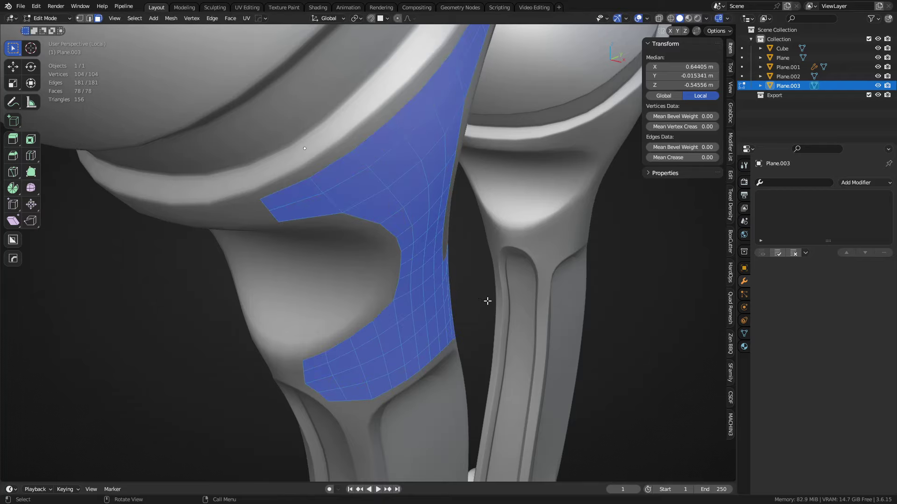
key("e")
left_click(529, 329)
key("ctrl+Tab")
left_click(481, 334)
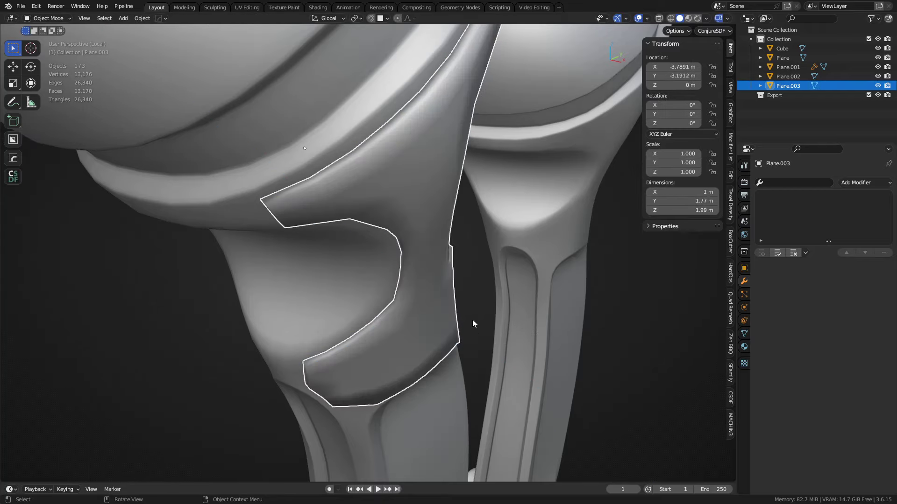
scroll(468, 312, "down", 2)
scroll(414, 245, "up", 2)
right_click(403, 243)
left_click(403, 239)
key("Tab")
middle_click_drag(353, 234, 332, 232)
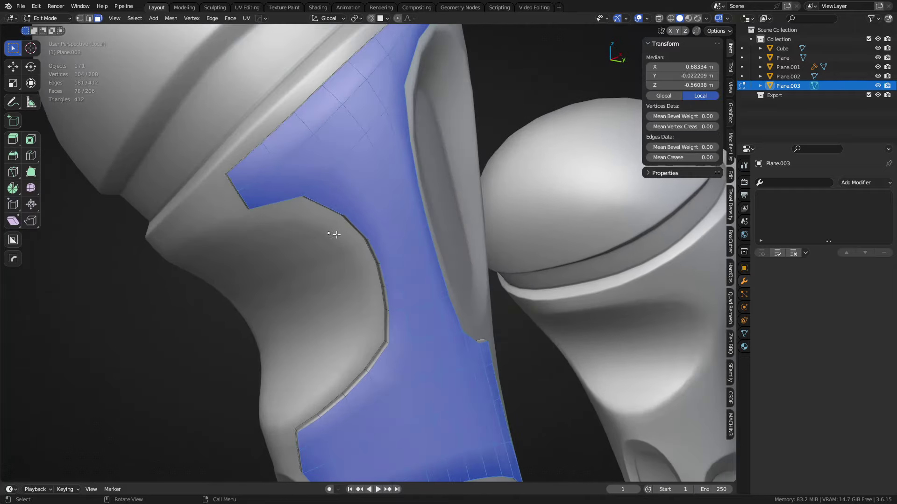
key("alt+a")
key("ctrl+r")
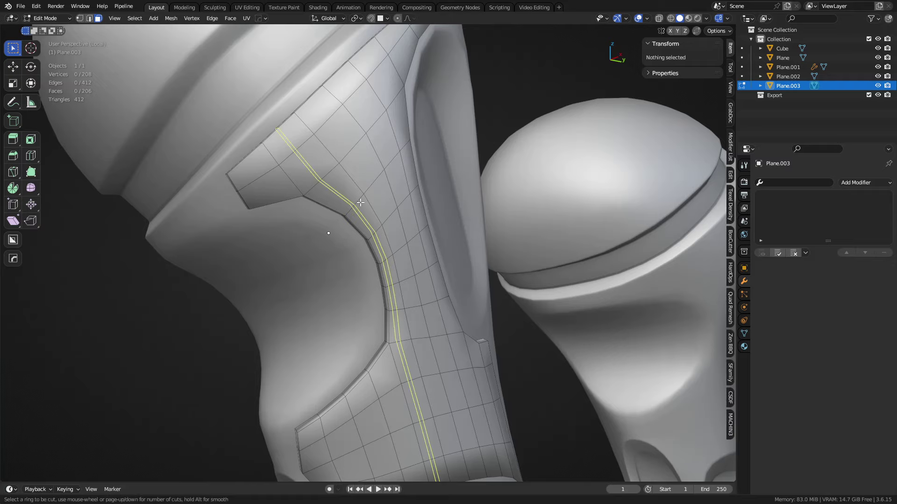
right_click(360, 202)
- Inset the panel's front and back surfaces about 0.021 m, leaving out the faces of its rim
middle_click_drag(246, 241, 336, 213)
key("a")
left_click(313, 216)
left_click(280, 203, "alt")
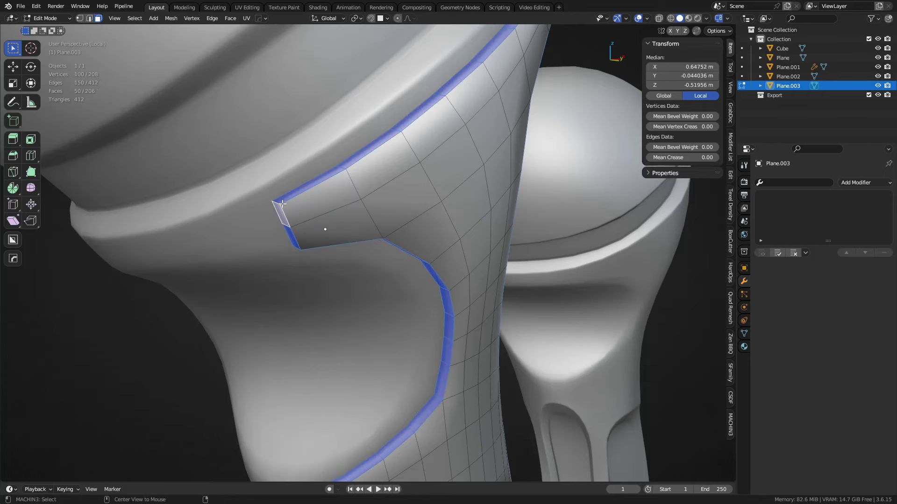
key("ctrl+l")
key("shift+l")
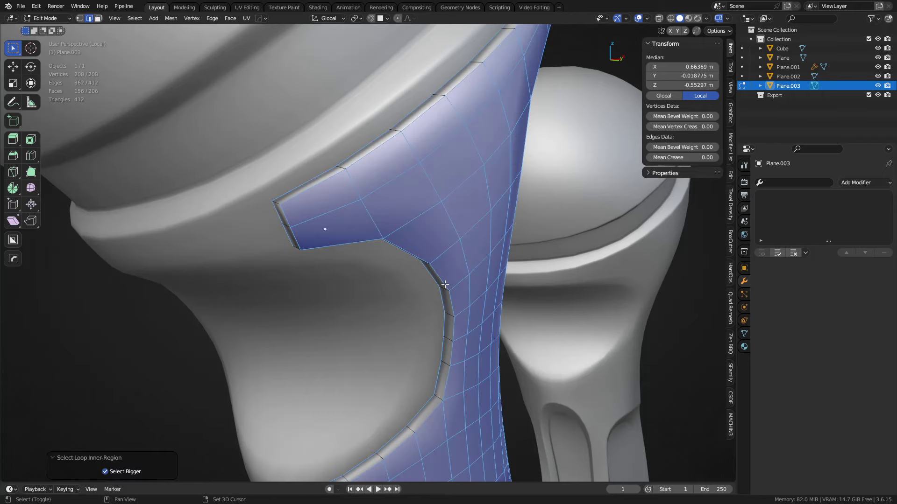
key("i")
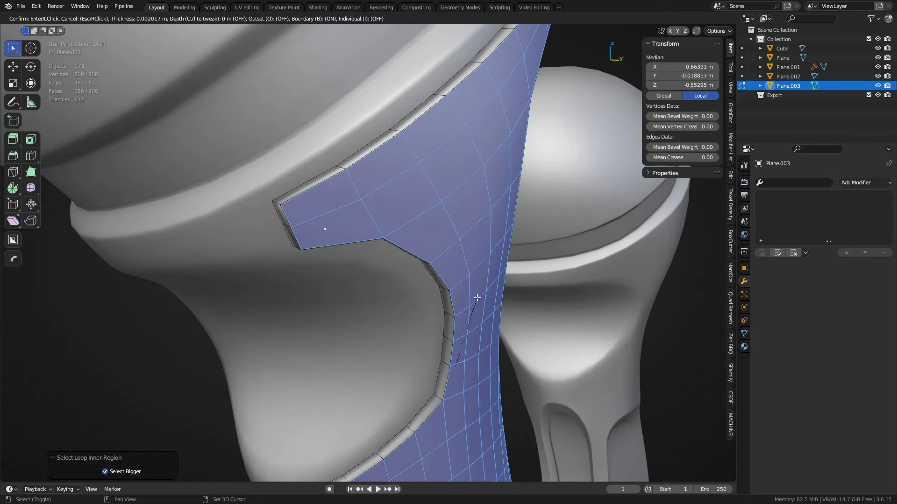
left_click(481, 308)
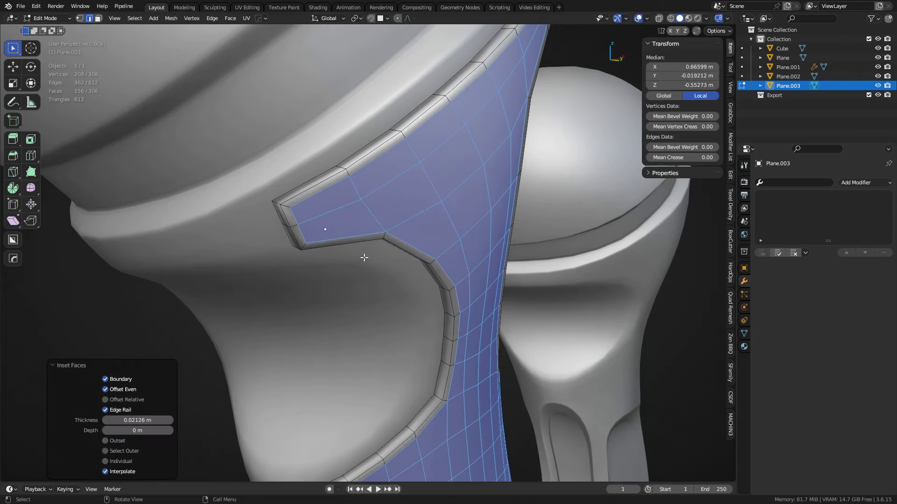
- Add one support loop near the panel's front tip at factor 0.649 and another close along its upper edge
left_click(320, 230, "alt")
key("g")
key("g")
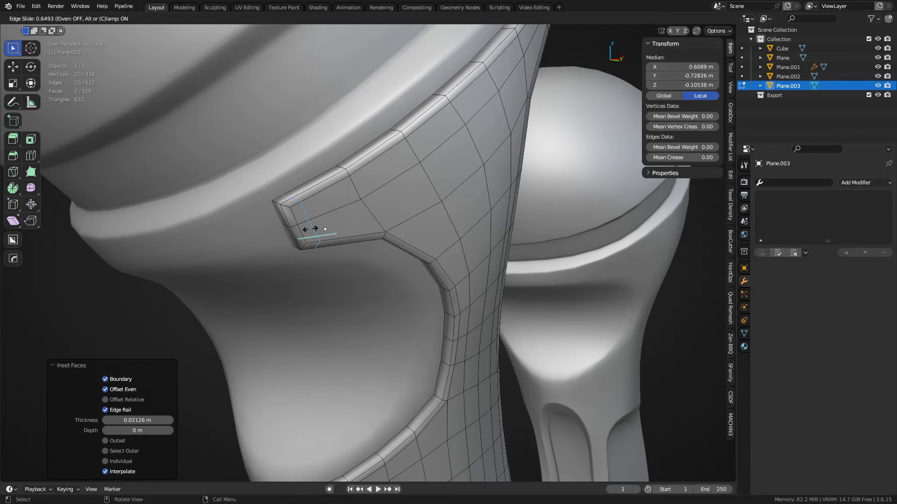
left_click(310, 229)
middle_click_drag(406, 235, 373, 268, "shift")
key("ctrl+r")
left_click(314, 220)
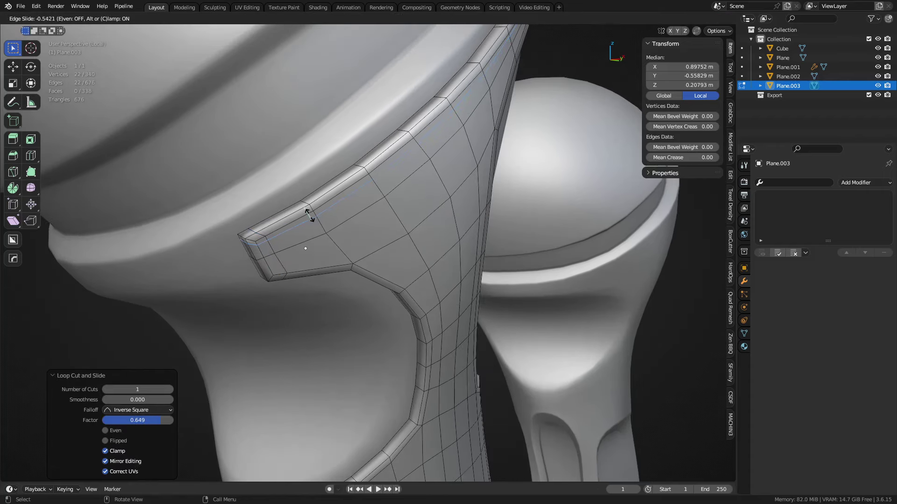
left_click(310, 215)
- Give the panel a level 2 Subdivision in Object Mode and inspect how it sits on the leg
key("ctrl+Tab")
left_click(445, 284)
key("ctrl+2")
scroll(396, 280, "down", 3)
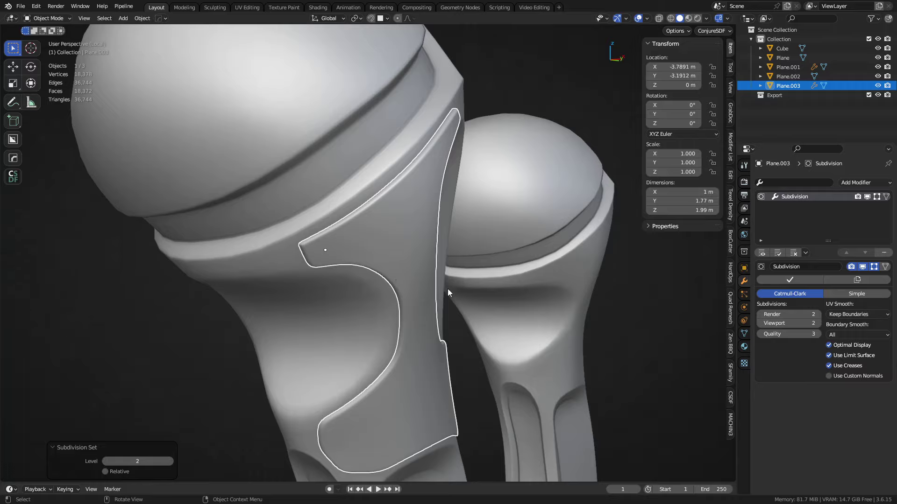
middle_click_drag(448, 289, 344, 280)
key("shift+w")
key("shift+w")
key("alt+a")
scroll(374, 323, "down", 5)
middle_click_drag(381, 331, 514, 350)
- Delete the separate side panel object from the leg
left_click(403, 315)
scroll(427, 328, "up", 2)
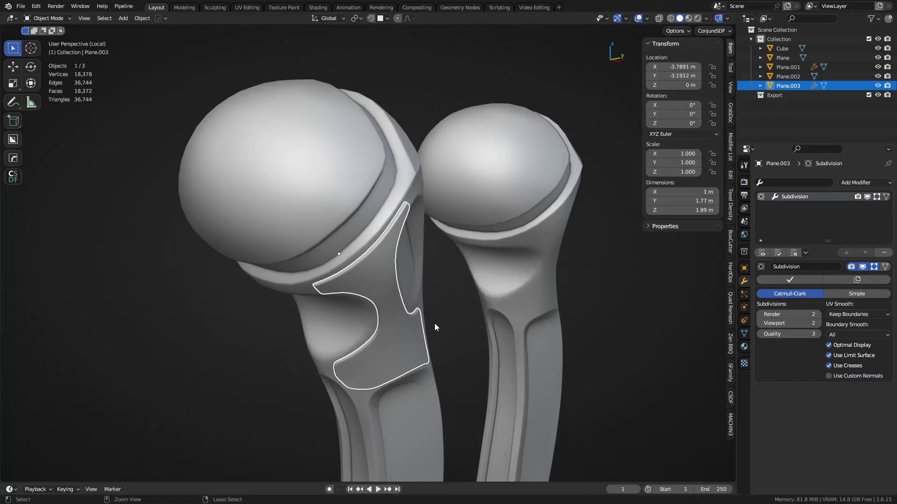
middle_click_drag(434, 323, 335, 320, "ctrl")
key("x")
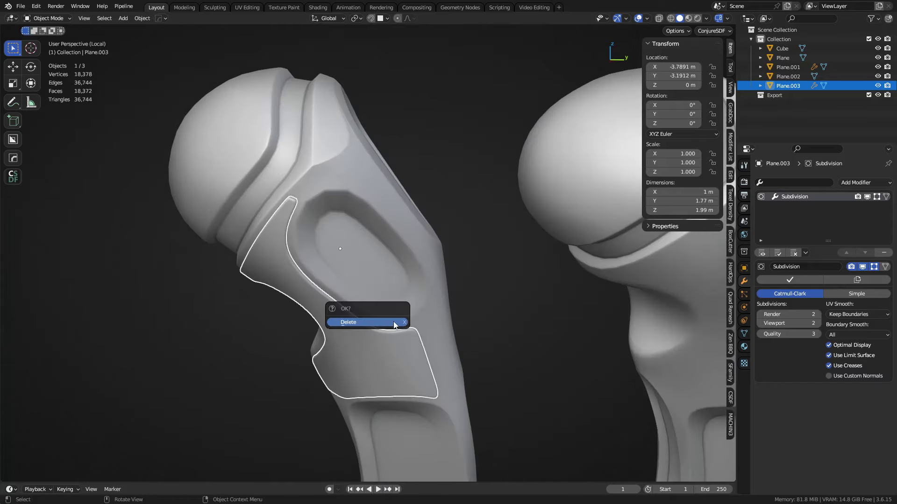
left_click(395, 322)
- Preview the denser leg duplicate with a level 3 Subdivision
left_click(385, 276)
key("ctrl+3")
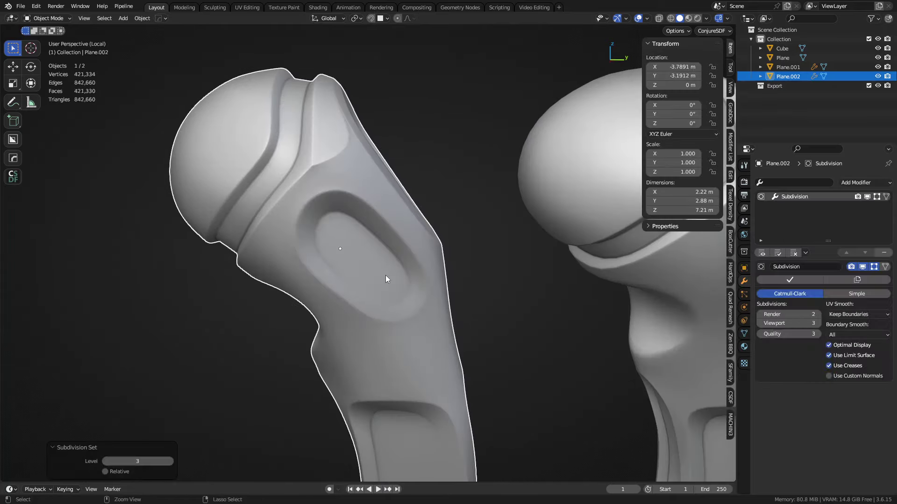
middle_click_drag(385, 276, 397, 257, "ctrl")
middle_click_drag(397, 257, 439, 271)
- Remove the leg's Subdivision modifier and request subdivision level 4 in Sculpt Mode
key("shift+w")
left_click(883, 253)
key("ctrl+Tab")
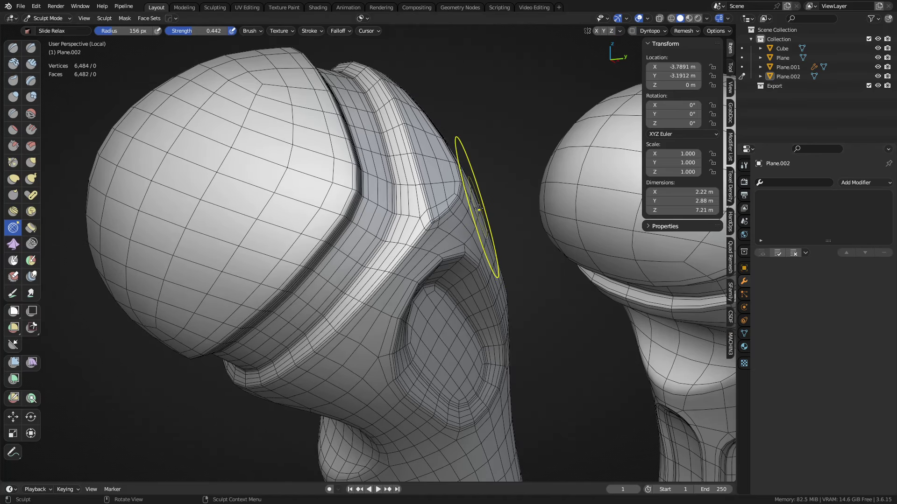
key("ctrl+4")
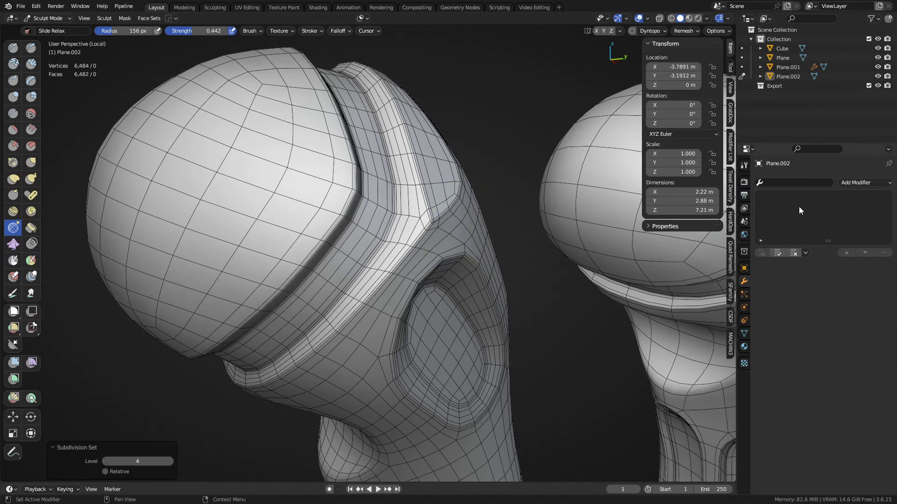
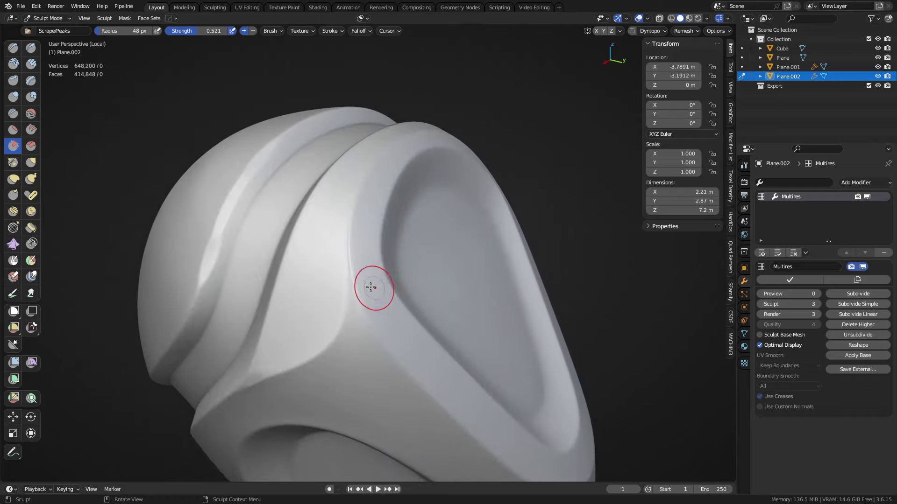
- Scrape along the upper rim of the large triangular recess using the Scrape/Peaks brush at 48 px radius
left_click_drag(349, 274, 349, 241)
middle_click_drag(360, 254, 333, 265)
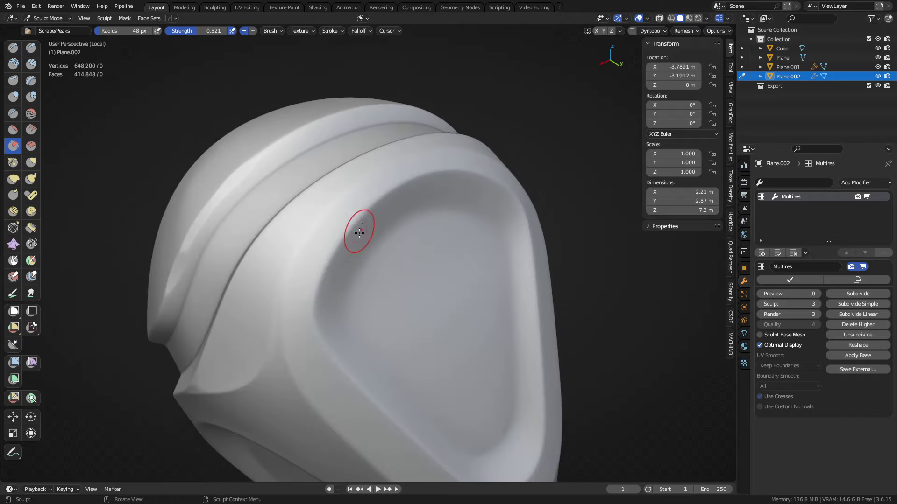
left_click_drag(359, 231, 347, 232)
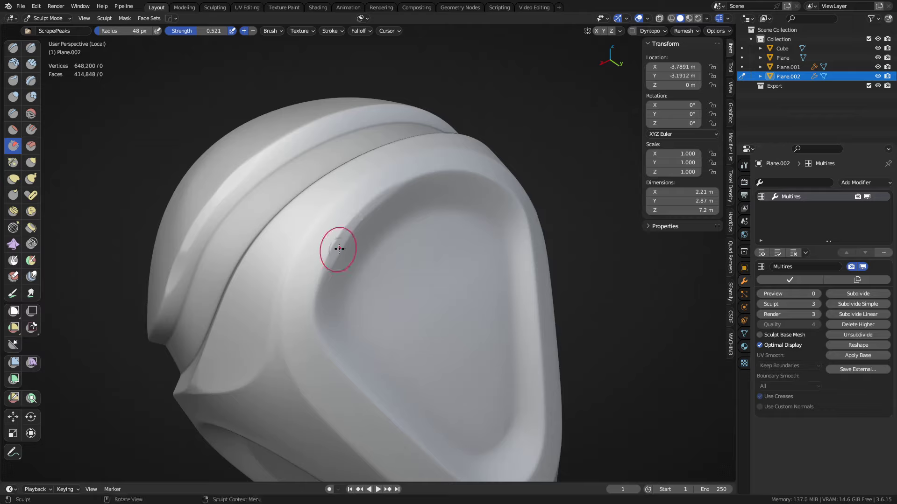
- Scrape the edges of the broad hollow below the collar on both sides using an 83 px brush
scroll(375, 281, "down", 3)
middle_click_drag(376, 281, 410, 257)
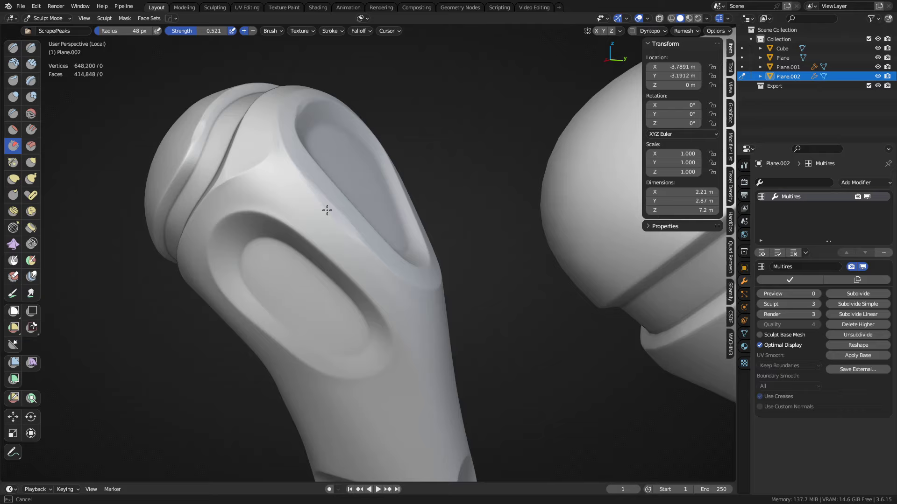
middle_click_drag(366, 251, 356, 226)
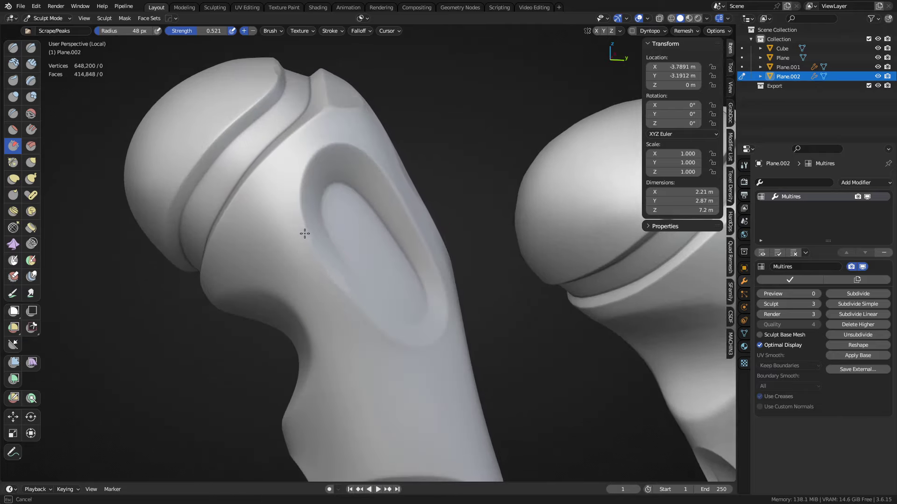
mouse_move(356, 310)
middle_mouse_down()
mouse_move(400, 254)
mouse_move(324, 206)
middle_mouse_up()
key("f")
left_click(323, 223)
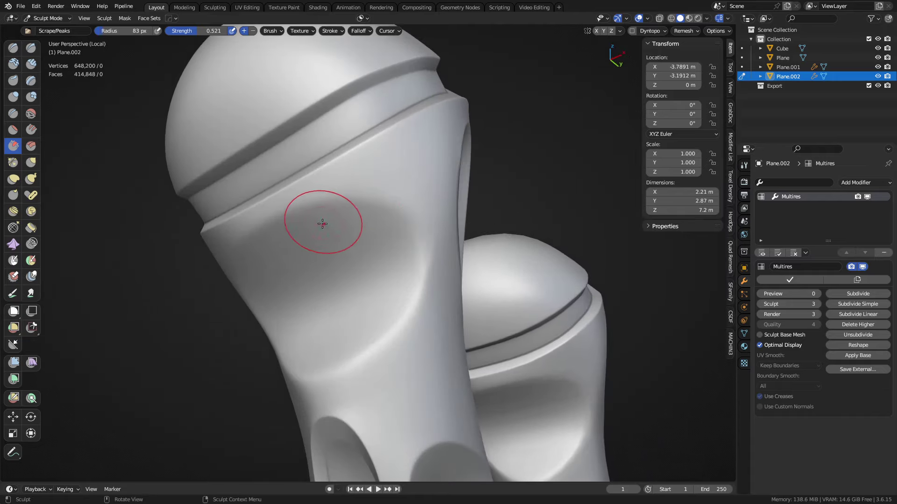
left_click_drag(322, 224, 287, 232)
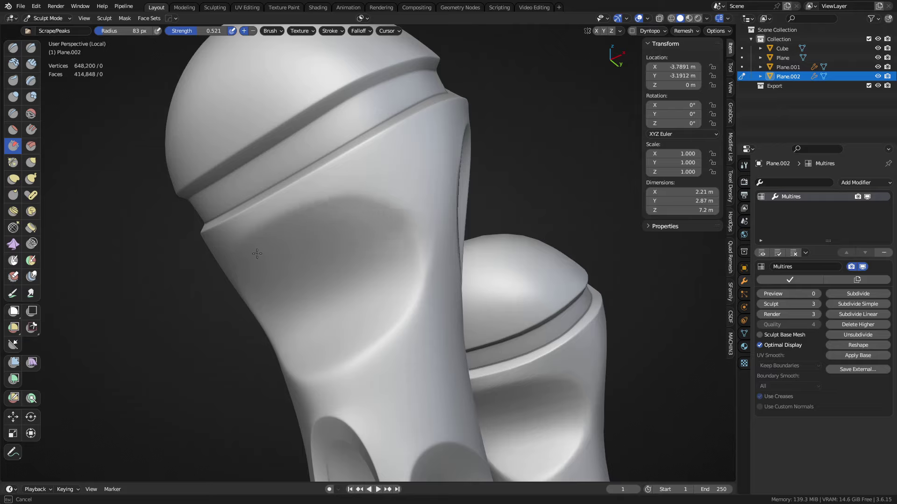
middle_click_drag(243, 248, 391, 254)
left_click_drag(391, 254, 414, 249)
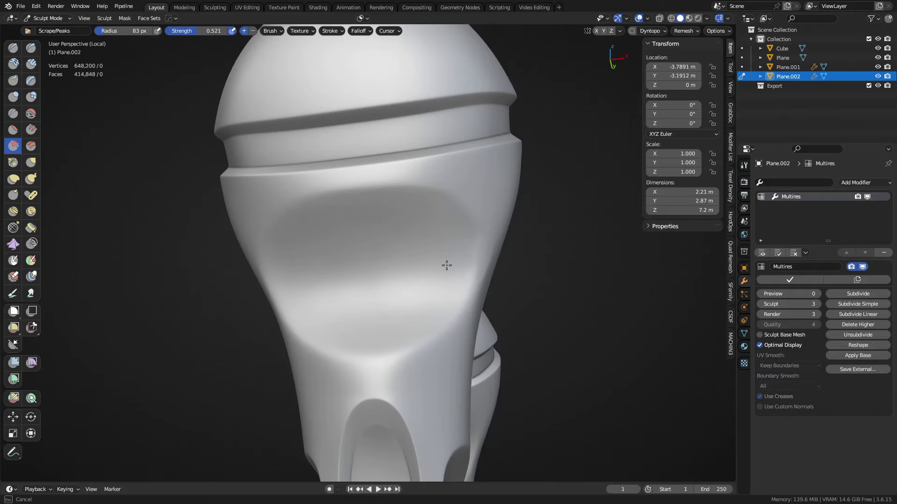
left_click_drag(446, 265, 473, 278)
- Scrape the side of the leg's rounded head and soften the area using the Smooth brush
mouse_move(472, 278)
middle_mouse_down()
mouse_move(410, 281)
mouse_move(381, 252)
middle_mouse_up()
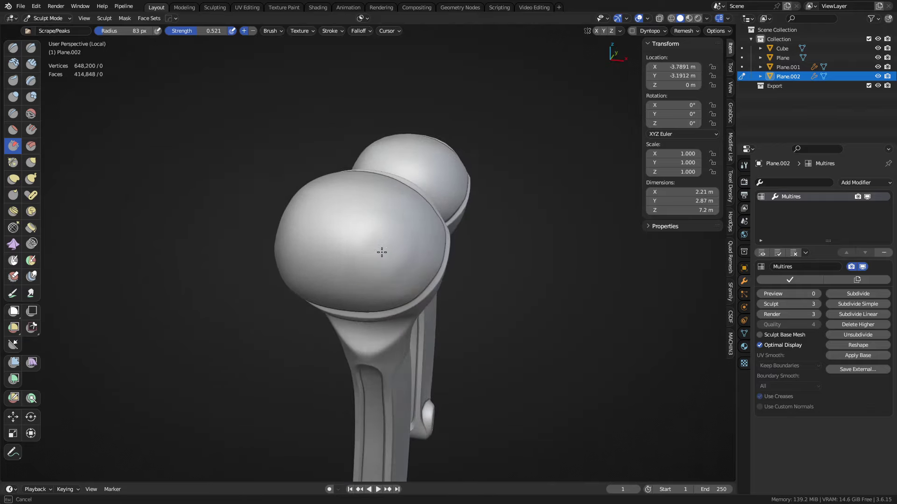
left_click_drag(382, 252, 393, 238)
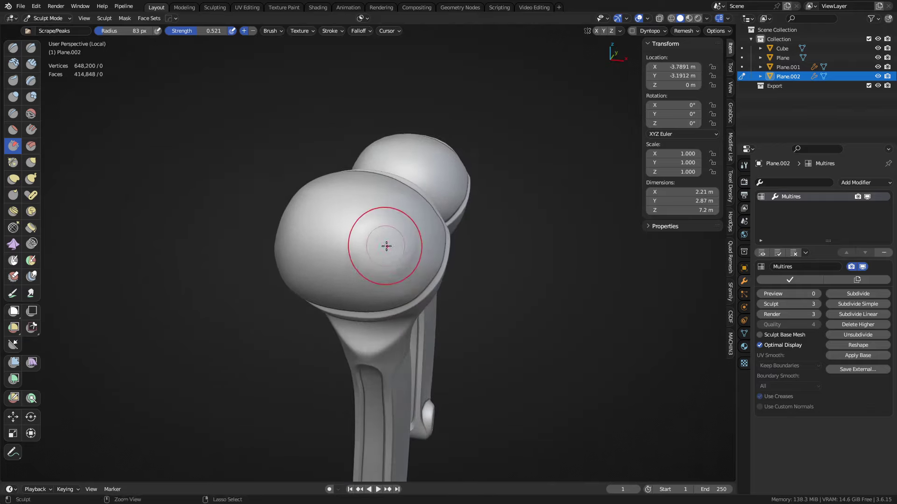
left_click(31, 113)
middle_click_drag(381, 257, 364, 226)
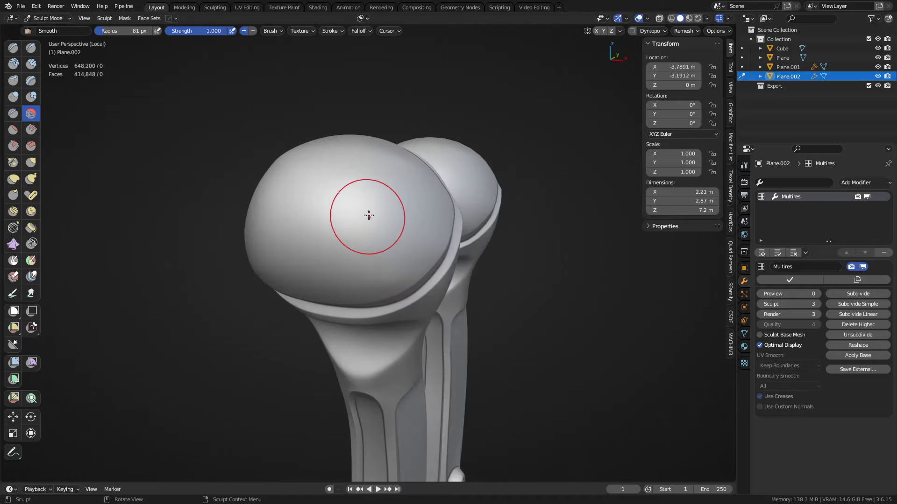
left_click_drag(369, 215, 376, 209)
middle_click_drag(373, 224, 457, 157)
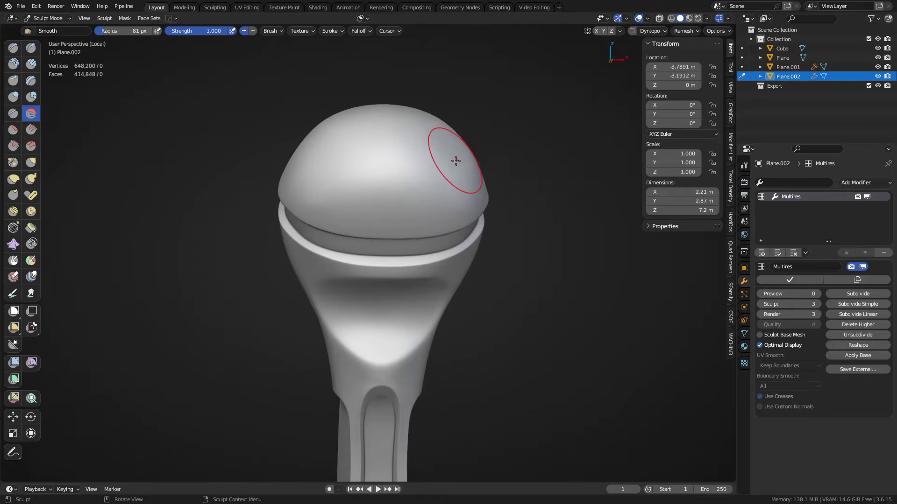
middle_click_drag(421, 184, 178, 224)
- Scrape across the leg's rounded head with the Scrape/Peaks brush, enlarging its radius to 157 px
left_click(13, 146)
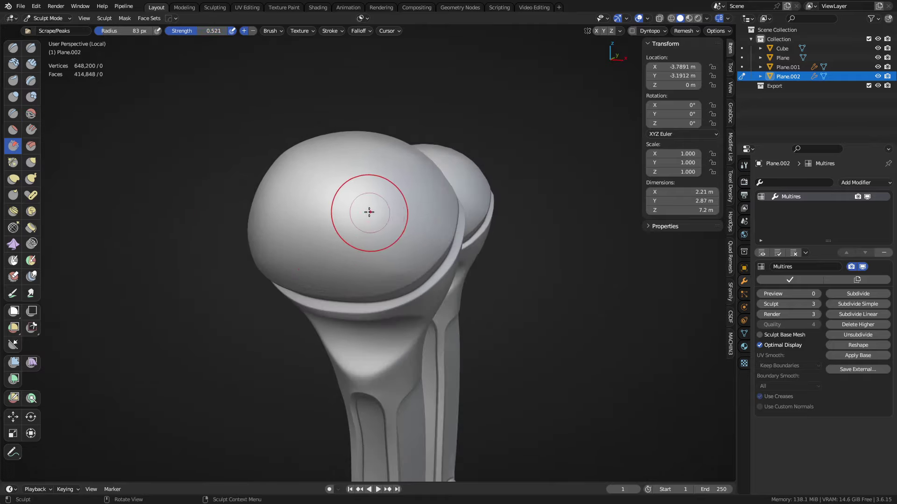
left_click_drag(379, 202, 371, 213)
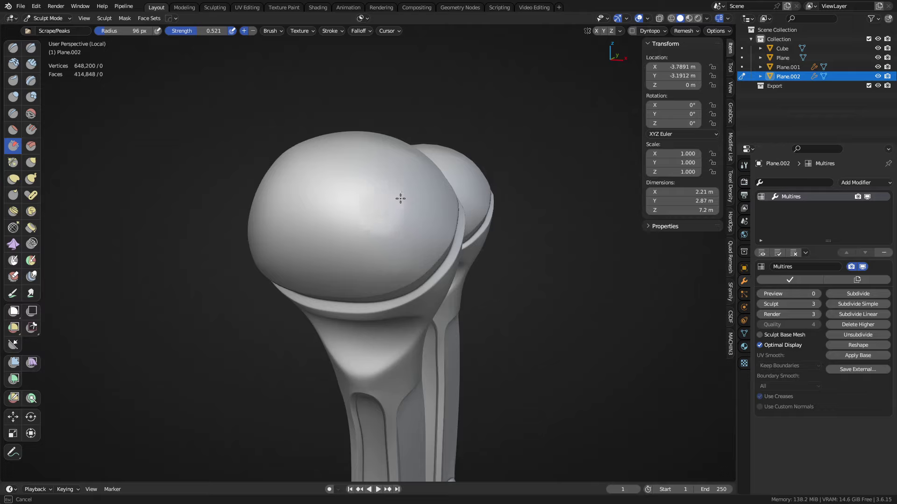
middle_click_drag(381, 226, 417, 196)
key("f")
left_click(445, 190)
left_click_drag(414, 187, 346, 151)
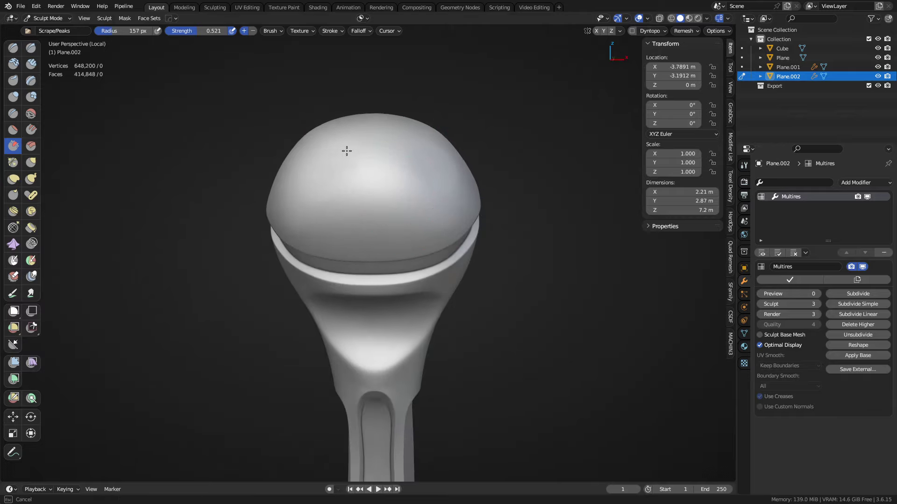
middle_click_drag(334, 167, 381, 364)
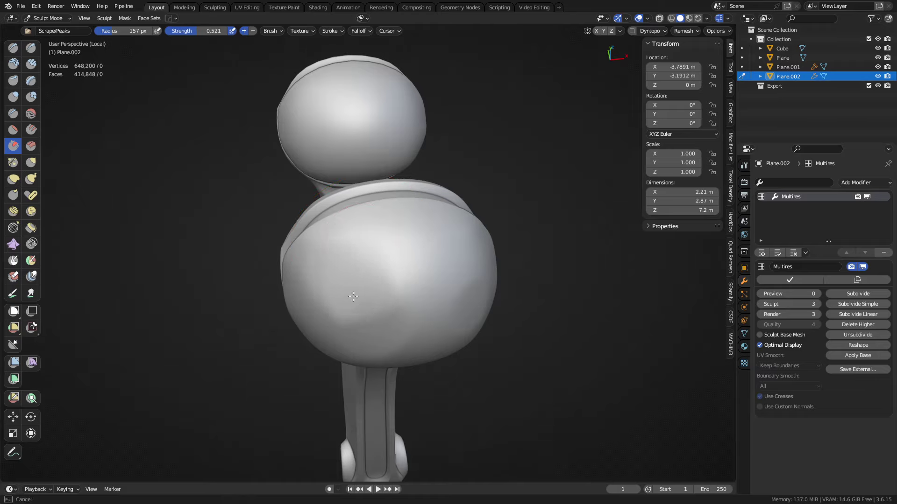
middle_click_drag(437, 332, 417, 207)
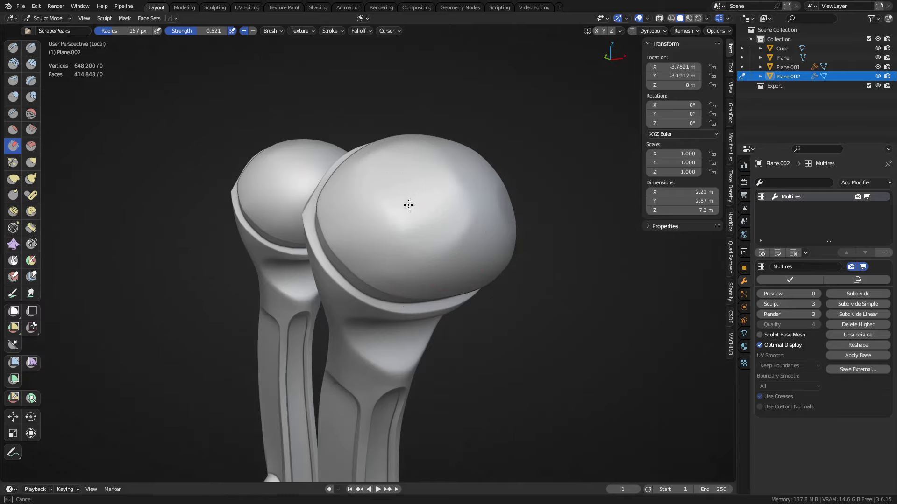
- Scrape the surface around the upper end of the leg's side recess with an 85 px Scrape/Peaks brush
middle_click_drag(481, 284, 368, 250)
middle_click_drag(366, 343, 390, 283, "ctrl")
middle_click_drag(389, 283, 451, 317, "shift")
middle_click_drag(450, 317, 421, 262, "ctrl")
middle_click_drag(407, 224, 381, 206)
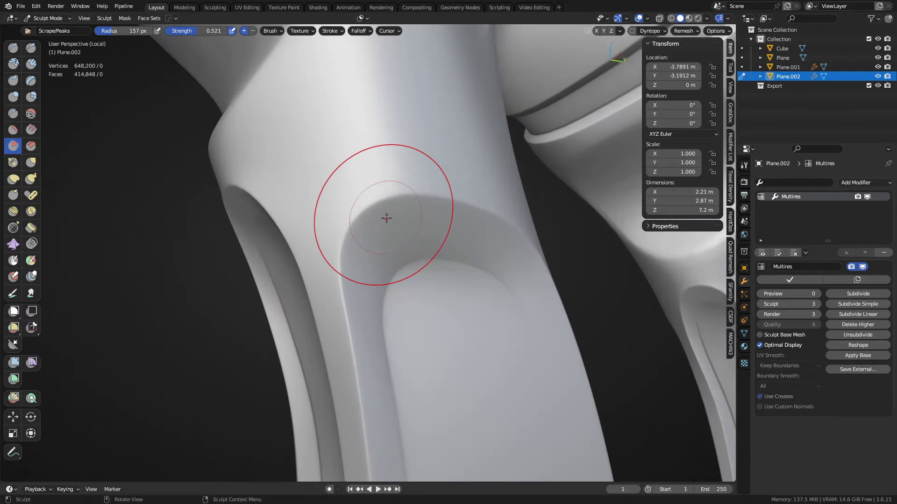
key("f")
mouse_move(372, 207)
left_mouse_down()
mouse_move(393, 196)
mouse_move(390, 215)
left_mouse_up()
key("ctrl+z")
mouse_move(357, 182)
left_mouse_down()
mouse_move(378, 145)
mouse_move(369, 180)
left_mouse_up()
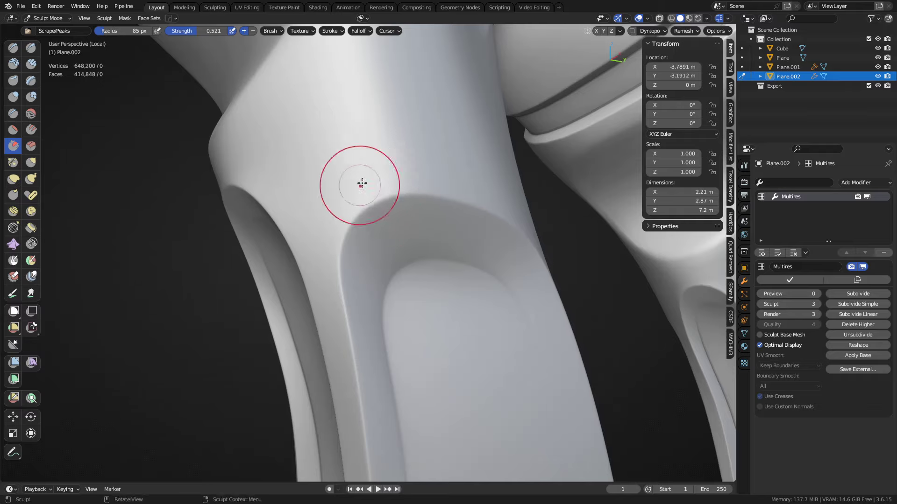
- Try a Draw Sharp stroke on the surface above the leg's side recess
middle_click_drag(362, 184, 401, 237, "shift")
left_click(32, 50)
left_click_drag(415, 123, 377, 179)
mouse_move(396, 195)
middle_mouse_down()
mouse_move(393, 219)
mouse_move(380, 226)
mouse_move(413, 264)
mouse_move(458, 248)
mouse_move(370, 229)
middle_mouse_up()
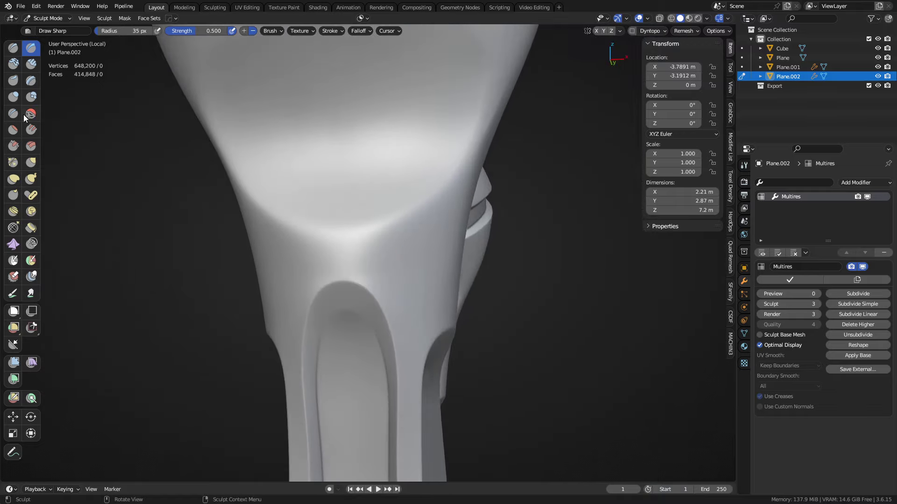
- Scrape along the lower rim of the broad hollow with the Scrape/Peaks brush at 85 px radius
left_click(14, 147)
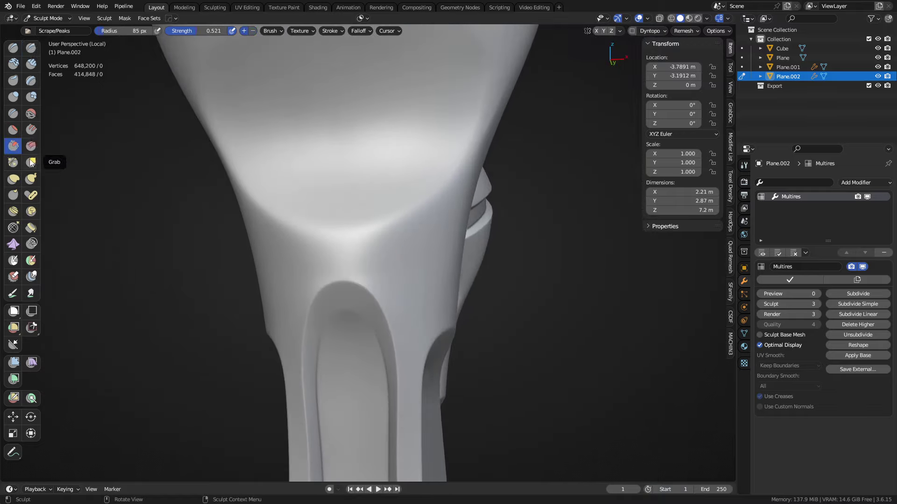
left_click_drag(387, 216, 397, 220)
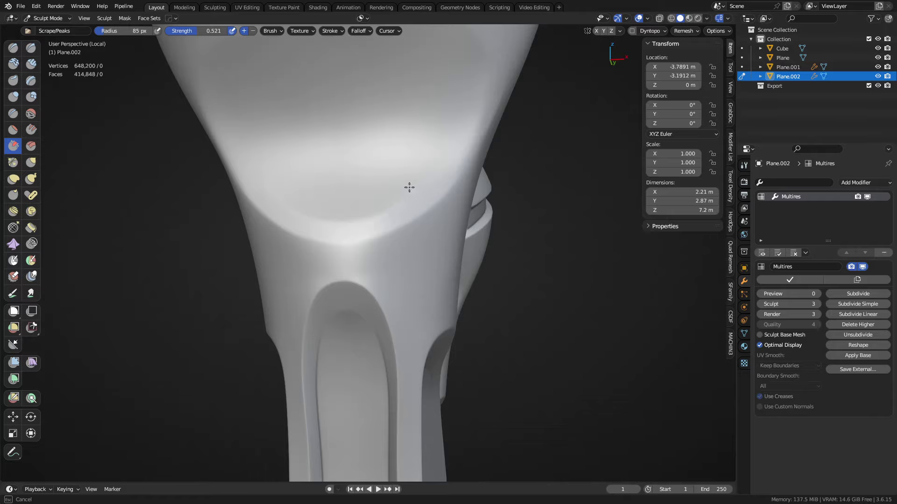
mouse_move(427, 246)
middle_mouse_down()
mouse_move(420, 210)
mouse_move(371, 201)
mouse_move(399, 289)
mouse_move(395, 231)
mouse_move(421, 227)
mouse_move(340, 244)
middle_mouse_up()
scroll(403, 362, "up", 5)
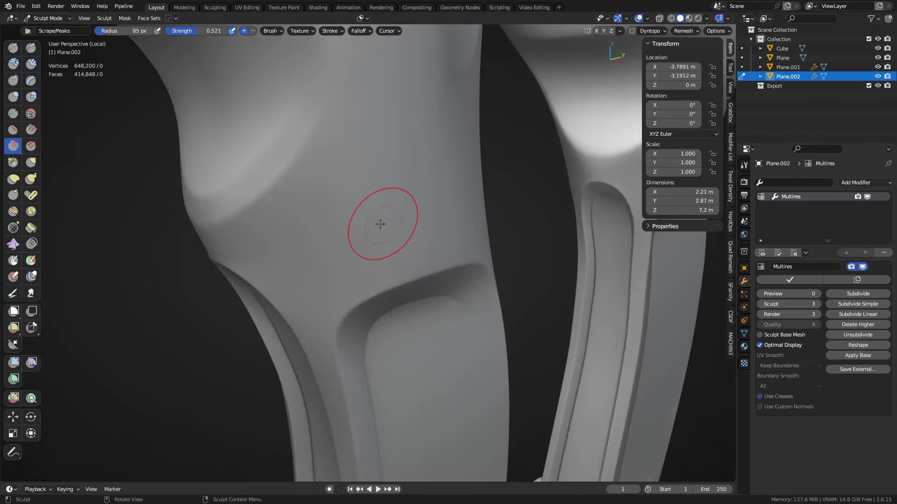
- Switch to the Mask brush, using the Space stroke method and a 42 px radius
left_click(13, 260)
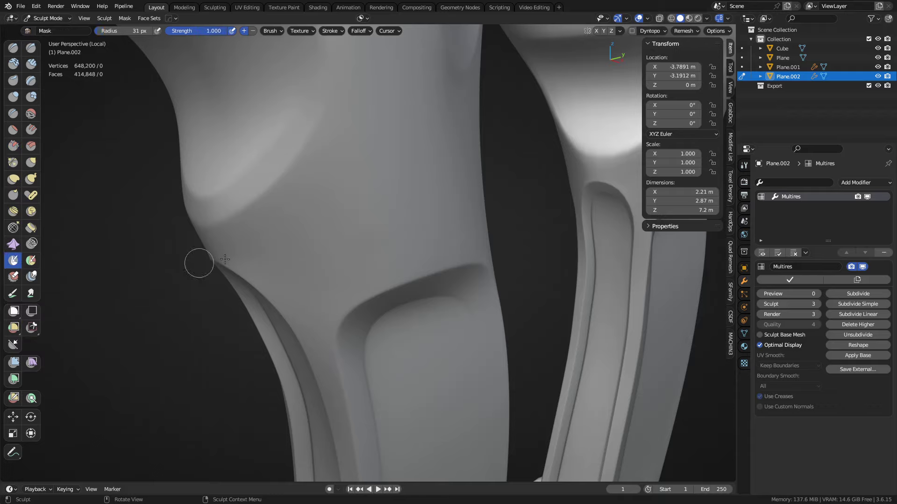
left_click_drag(307, 272, 308, 264)
key("ctrl+z")
key("e")
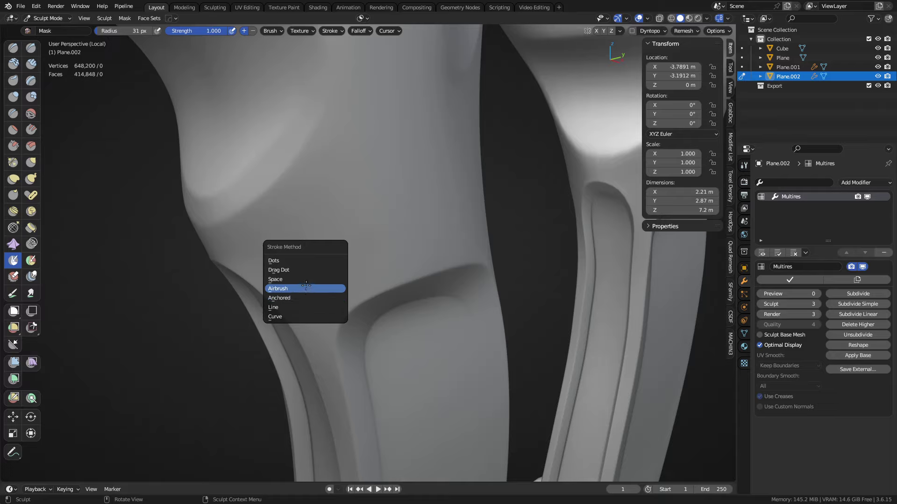
left_click(320, 280)
mouse_move(351, 280)
middle_mouse_down()
mouse_move(312, 239)
mouse_move(328, 251)
mouse_move(315, 260)
middle_mouse_up()
key("f")
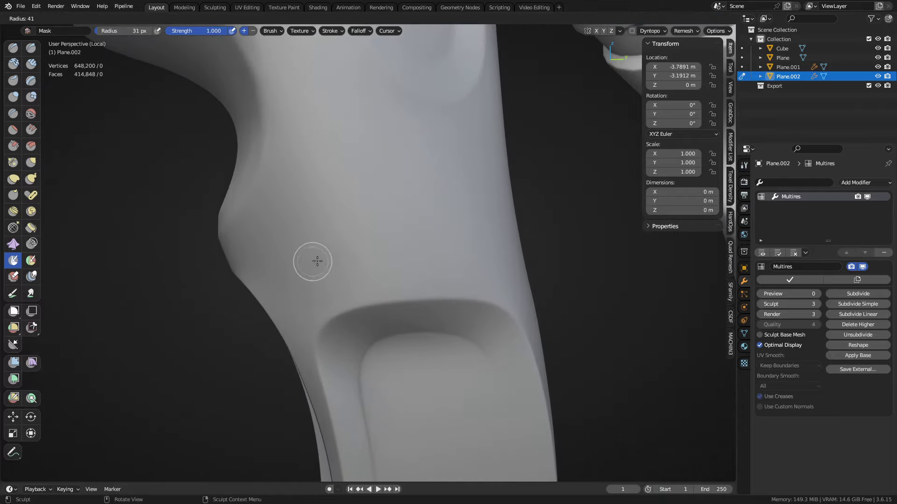
left_click(317, 260)
- Undo the test mask spot above the side recess and turn off Stabilize Stroke for the Mask brush
left_click_drag(301, 269, 309, 260)
middle_click_drag(350, 250, 362, 248)
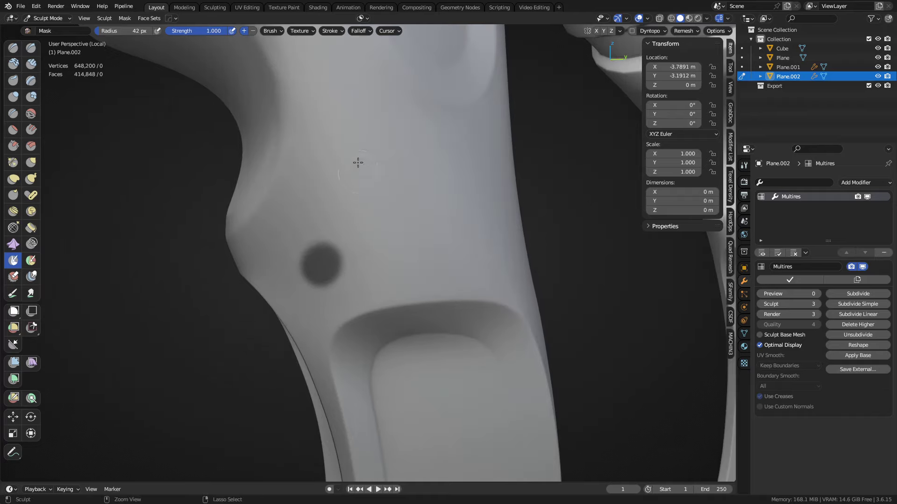
key("ctrl+z")
left_click(341, 32)
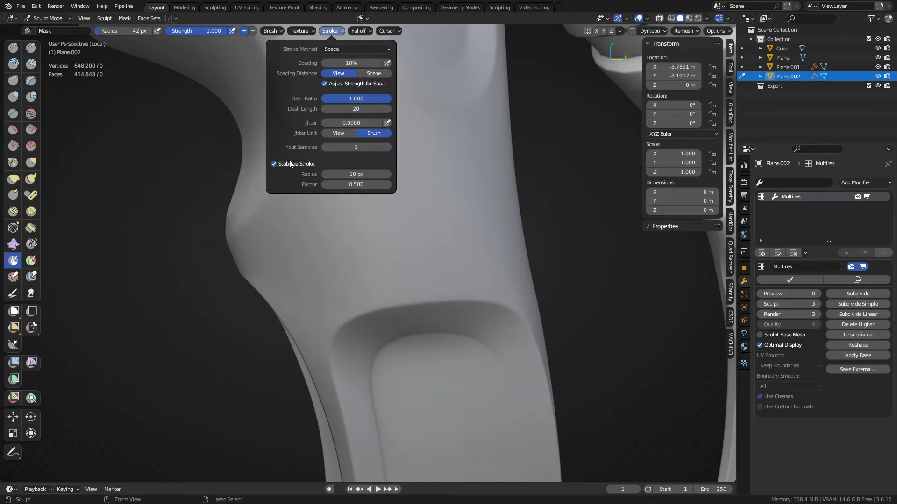
left_click(291, 163)
left_click(357, 32)
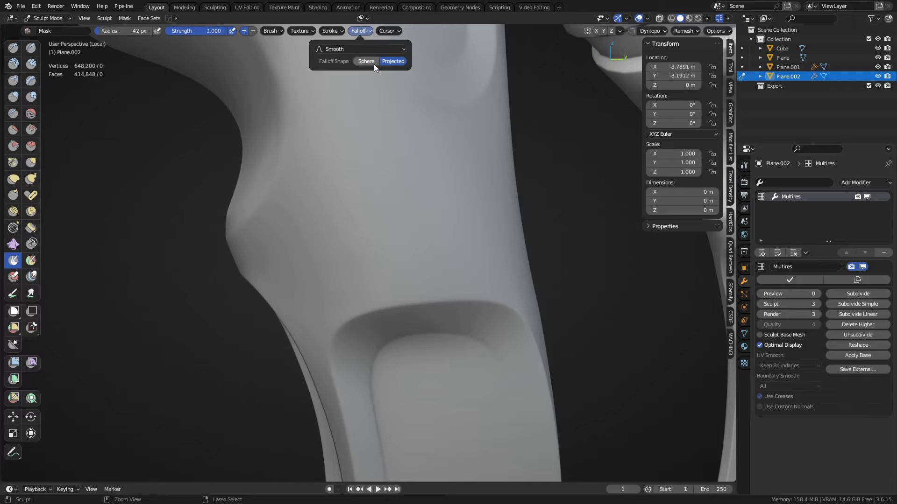
- Paint a small round mask spot on the leg just above the front corner of the side recess
mouse_move(351, 114)
middle_mouse_down()
mouse_move(336, 252)
mouse_move(326, 219)
mouse_move(327, 229)
middle_mouse_up()
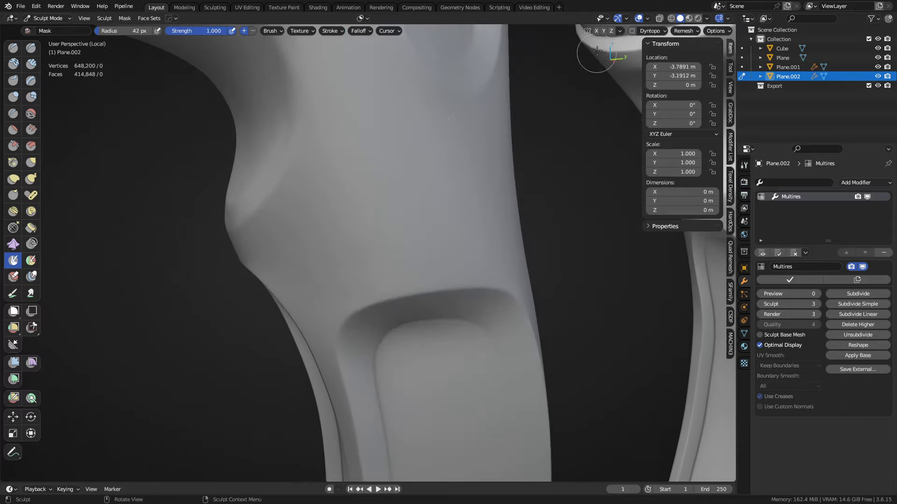
left_click(597, 31)
mouse_move(324, 246)
left_mouse_down()
mouse_move(328, 239)
mouse_move(322, 243)
left_mouse_up()
key("ctrl+z")
key("ctrl+z")
scroll(332, 258, "up", 2)
middle_click_drag(335, 253, 330, 264)
left_click_drag(326, 257, 329, 258)
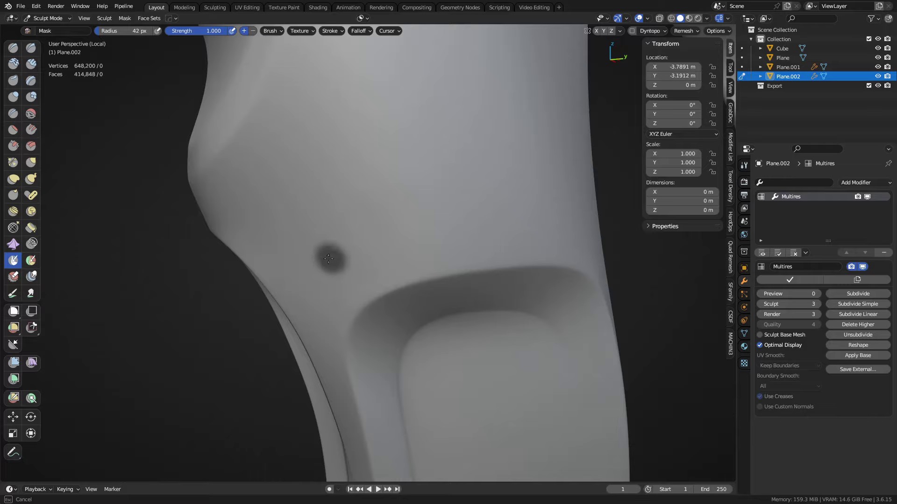
mouse_move(336, 256)
middle_mouse_down()
mouse_move(401, 211)
mouse_move(414, 226)
mouse_move(440, 212)
mouse_move(410, 202)
mouse_move(344, 206)
mouse_move(342, 223)
middle_mouse_up()
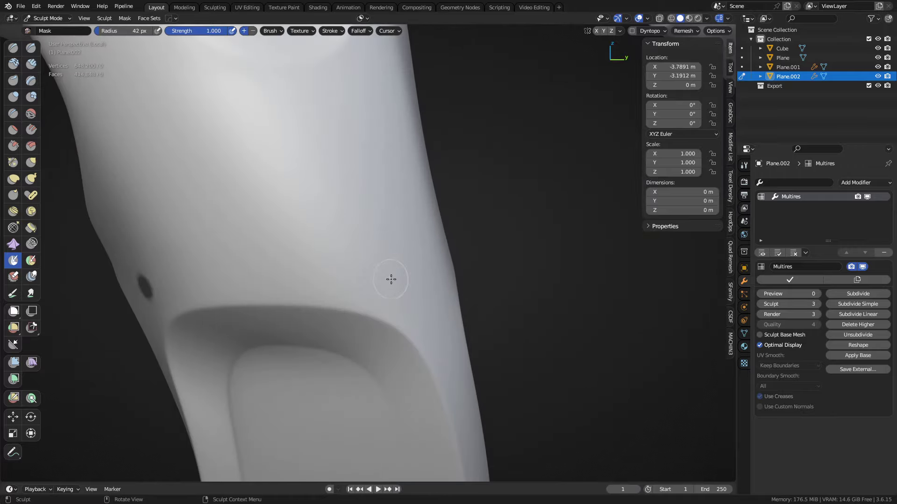
left_click(391, 280)
mouse_move(406, 262)
middle_mouse_down()
mouse_move(559, 240)
mouse_move(369, 180)
mouse_move(394, 210)
middle_mouse_up()
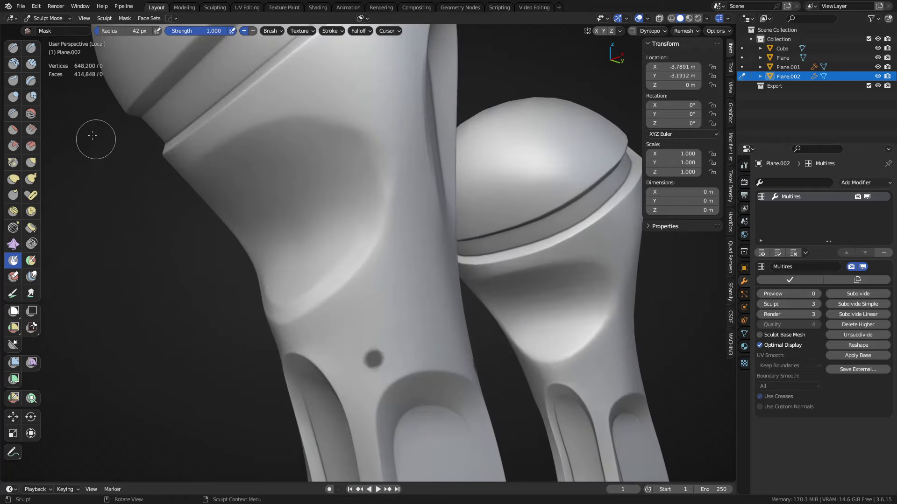
- Try carving a groove along the lower and side rim of the broad hollow with the Draw Sharp brush
left_click(31, 50)
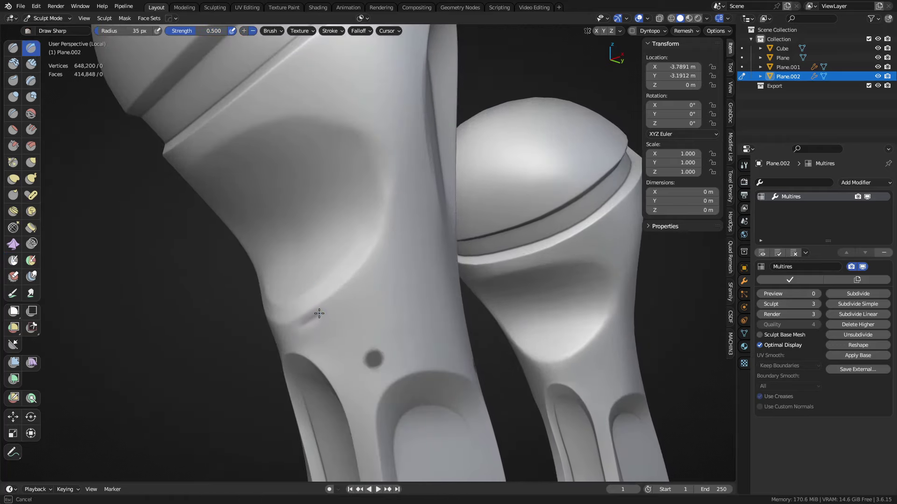
mouse_move(319, 312)
left_mouse_down()
mouse_move(387, 236)
mouse_move(405, 196)
mouse_move(400, 143)
left_mouse_up()
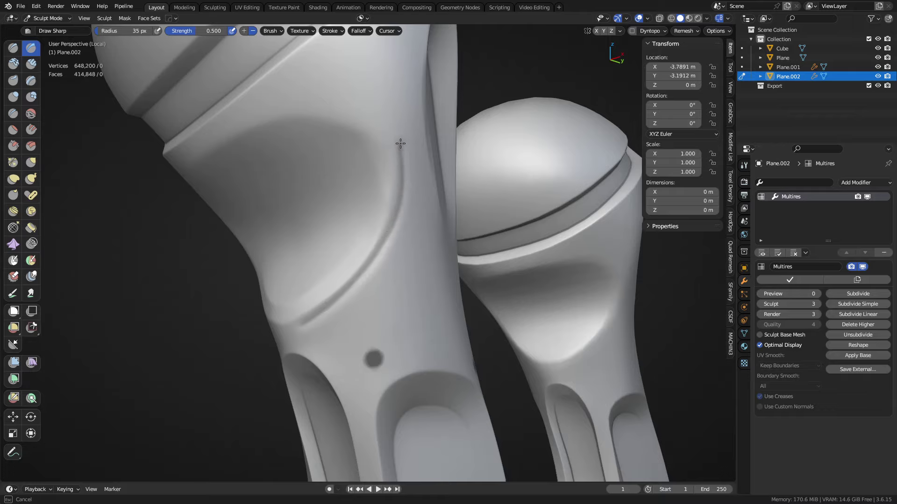
key("ctrl+z")
- Try painting a mask line along the hollow's lower rim with a 16 px Mask brush and X symmetry
left_click(13, 260)
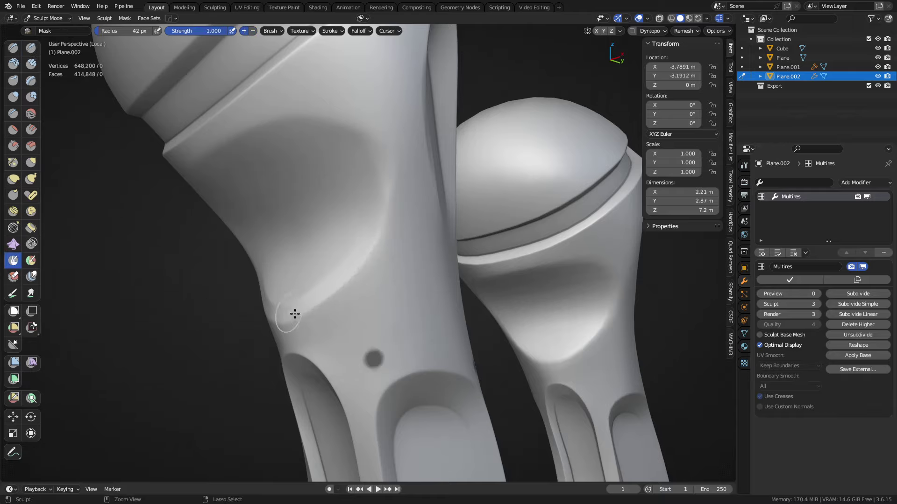
scroll(327, 304, "up", 3)
key("f")
left_click(334, 331)
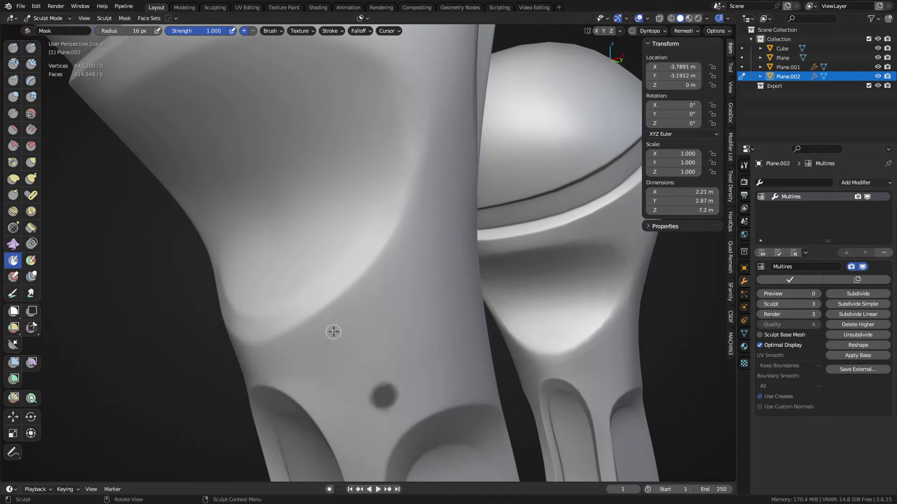
left_click_drag(253, 354, 261, 353)
key("Escape")
mouse_move(251, 354)
left_mouse_down()
mouse_move(324, 320)
mouse_move(367, 277)
mouse_move(412, 203)
left_mouse_up()
middle_click_drag(380, 270, 406, 248)
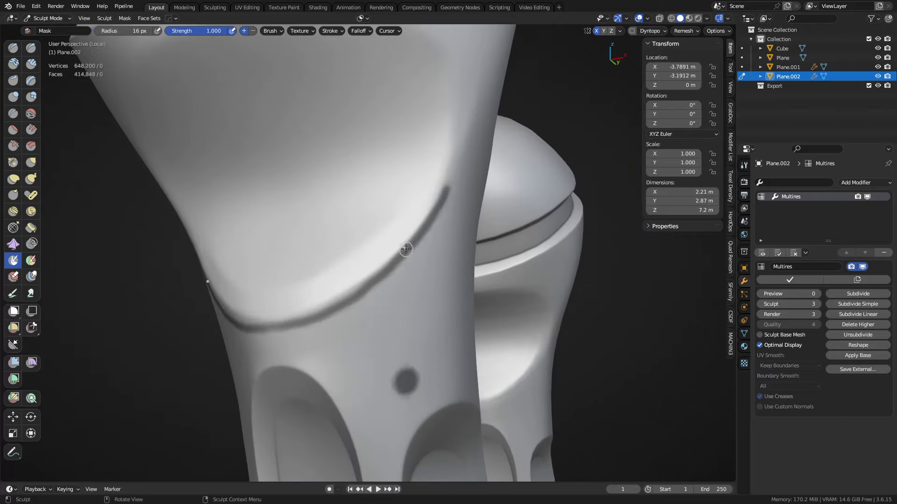
key("ctrl+z")
- Turn on Stabilize Stroke and paint a continuous mask line along the broad hollow's lower rim
left_click(312, 33)
mouse_move(332, 34)
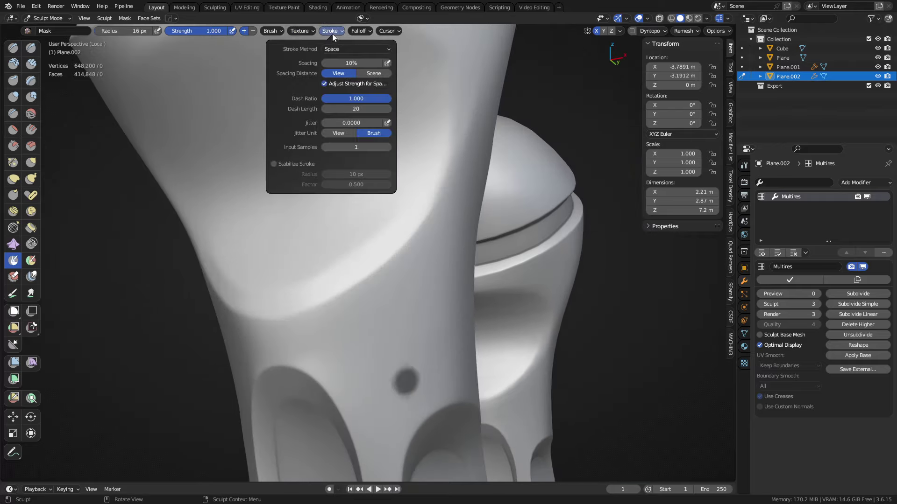
left_click(290, 164)
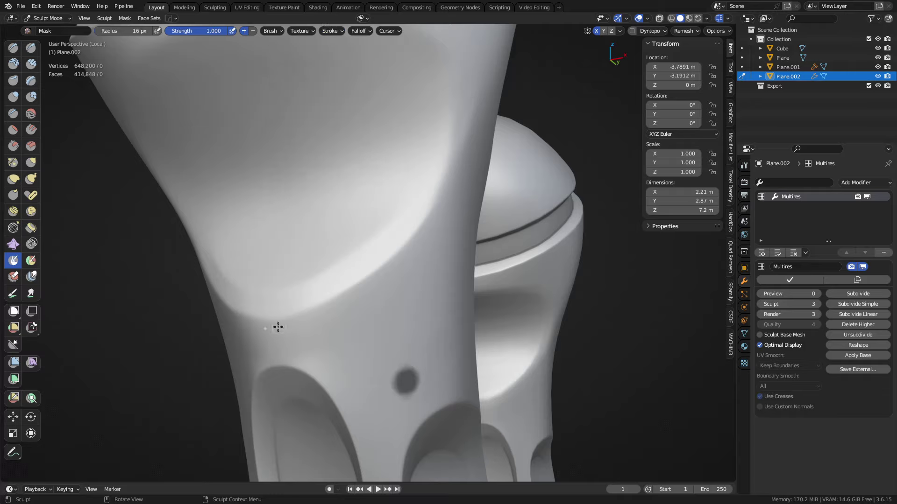
mouse_move(274, 327)
left_mouse_down()
mouse_move(373, 282)
mouse_move(434, 219)
left_mouse_up()
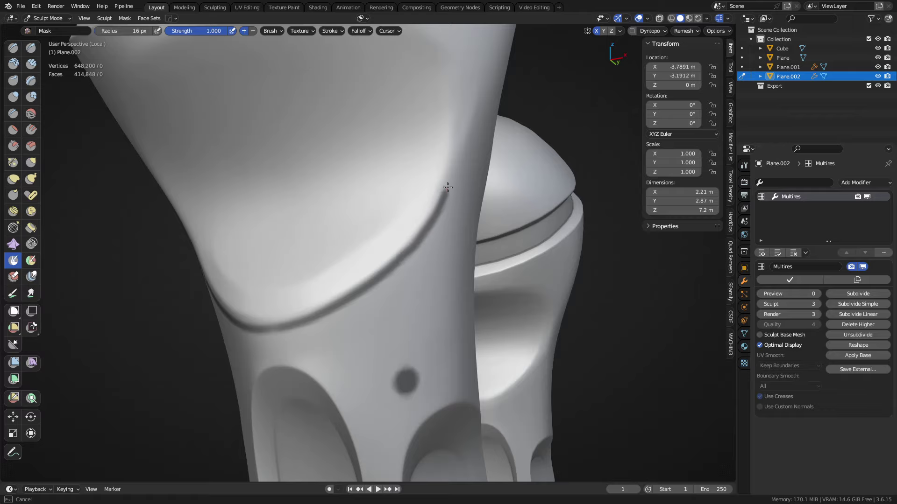
left_click_drag(455, 160, 454, 157)
middle_click_drag(383, 270, 418, 257)
scroll(382, 270, "up", 1)
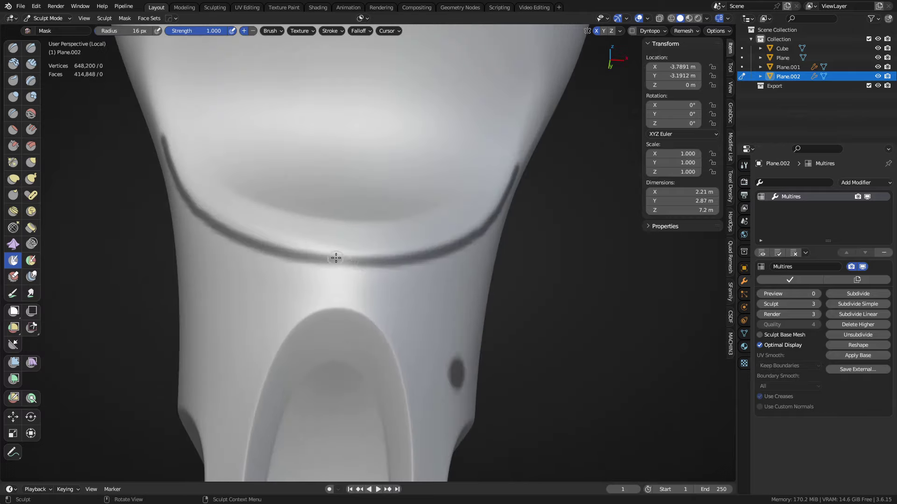
left_click_drag(330, 259, 361, 261)
- Extend the mask line up the side edge of the broad hollow towards its upper corner
mouse_move(372, 258)
middle_mouse_down()
mouse_move(327, 234)
mouse_move(369, 247)
mouse_move(410, 279)
middle_mouse_up()
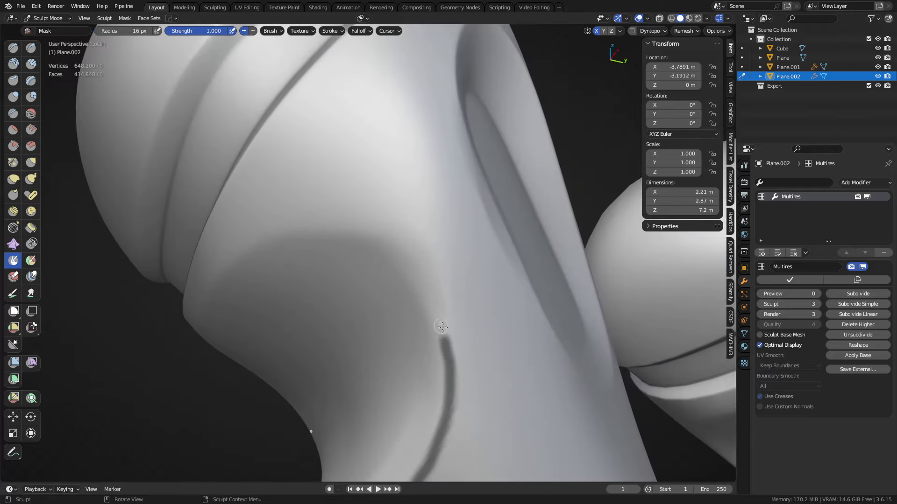
mouse_move(440, 327)
left_mouse_down()
mouse_move(446, 343)
mouse_move(429, 264)
left_mouse_up()
key("ctrl+z")
mouse_move(447, 349)
left_mouse_down()
mouse_move(427, 250)
mouse_move(413, 237)
mouse_move(442, 307)
mouse_move(448, 377)
left_mouse_up()
middle_click_drag(447, 378, 460, 333)
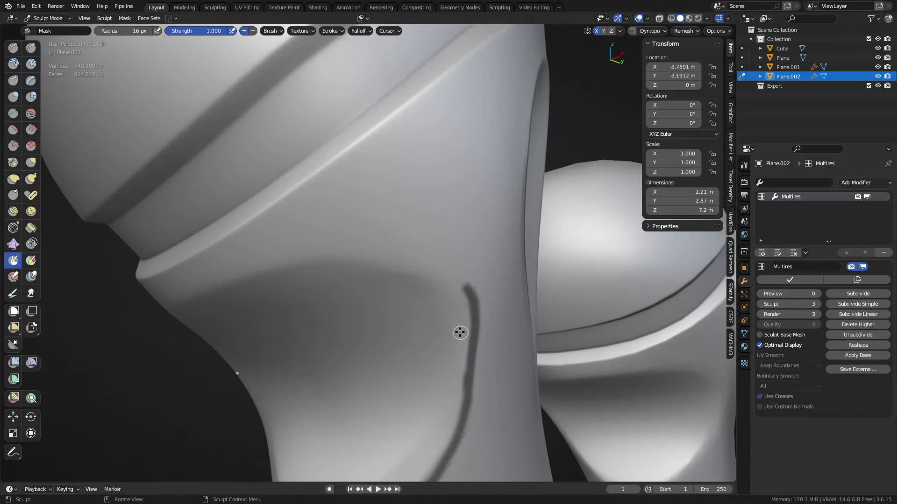
- Continue the mask line around the hollow's upper corner and angle it up towards the collar
left_click_drag(378, 255, 460, 292)
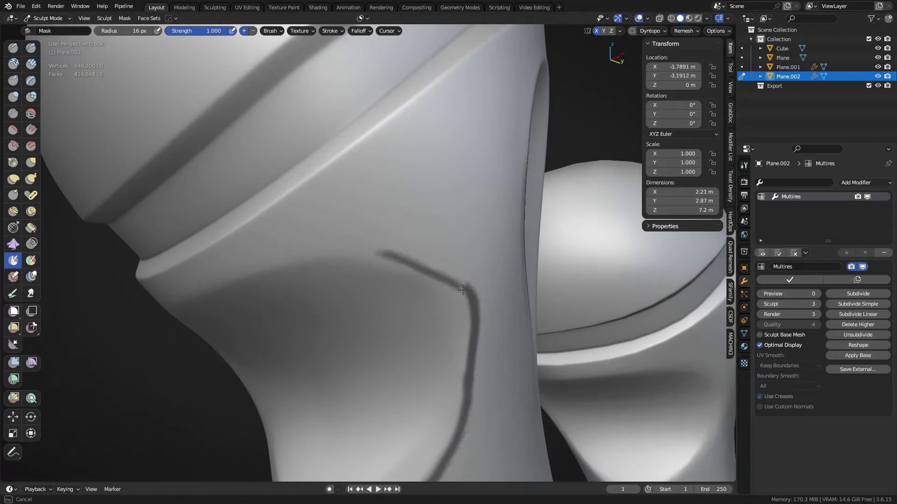
key("Escape")
mouse_move(381, 253)
left_mouse_down()
mouse_move(441, 272)
mouse_move(469, 294)
mouse_move(396, 258)
left_mouse_up()
mouse_move(396, 258)
left_mouse_down()
mouse_move(469, 292)
mouse_move(381, 253)
left_mouse_up()
middle_click_drag(383, 257, 411, 286, "shift")
mouse_move(410, 286)
left_mouse_down()
mouse_move(367, 227)
mouse_move(406, 285)
left_mouse_up()
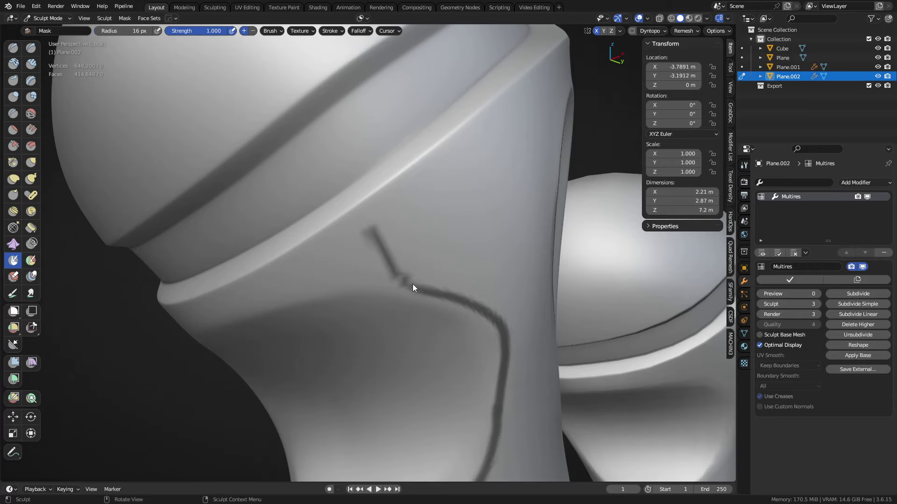
- Show the mesh wireframe and examine the topology beneath the bend in the mask line
scroll(411, 286, "up", 5)
scroll(463, 196, "up", 2)
key("shift+z")
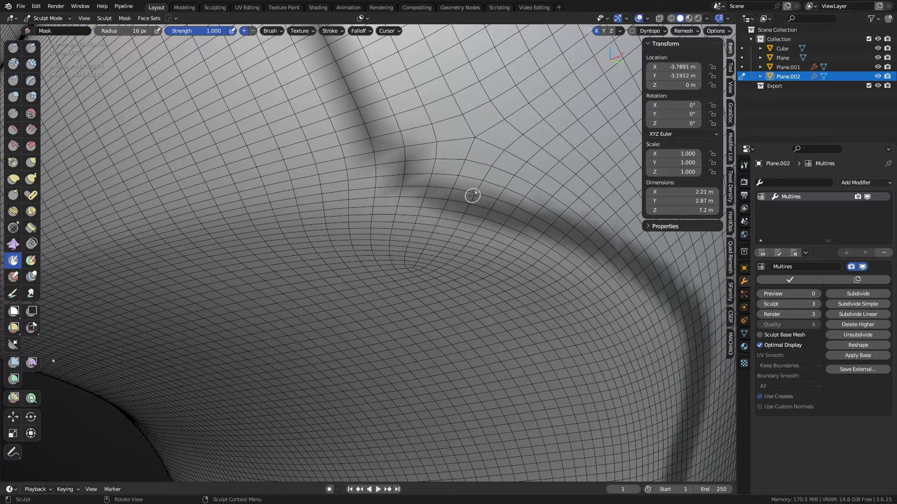
- Undo the mask strokes around the bend at the broad hollow's upper corner
middle_click_drag(472, 196, 483, 232, "shift")
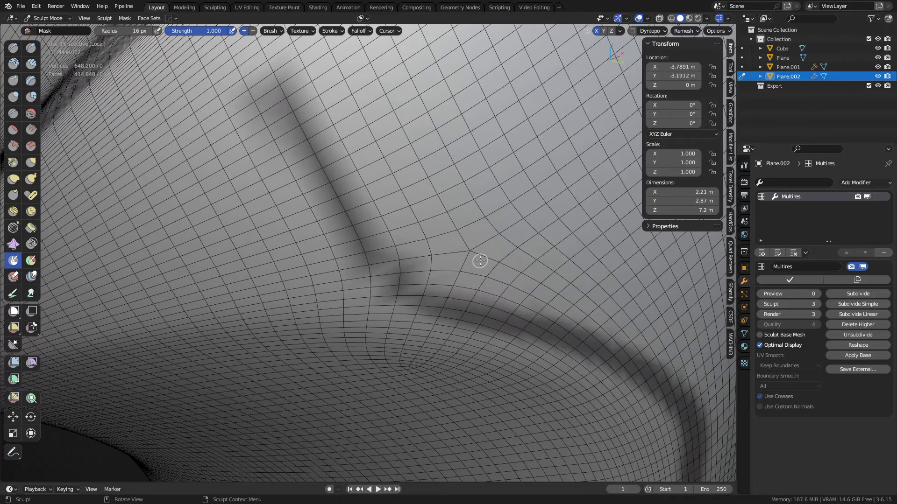
middle_click_drag(480, 261, 424, 262, "ctrl")
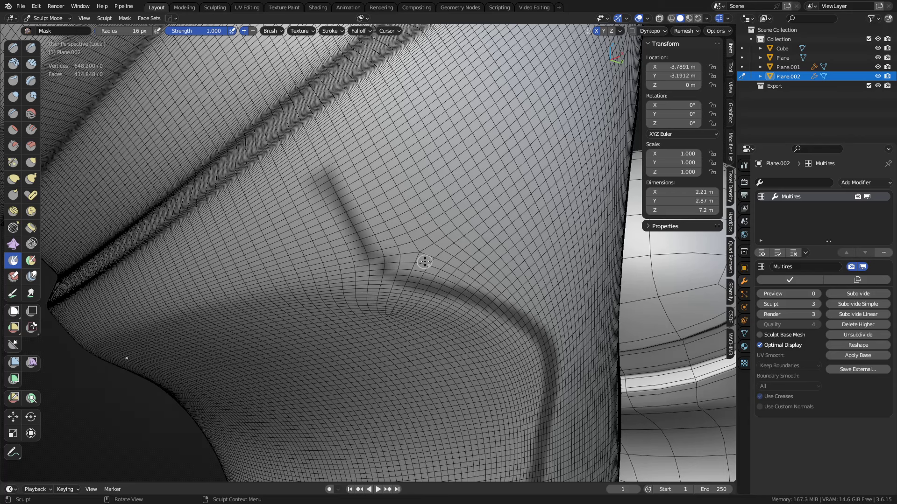
key("ctrl+z")
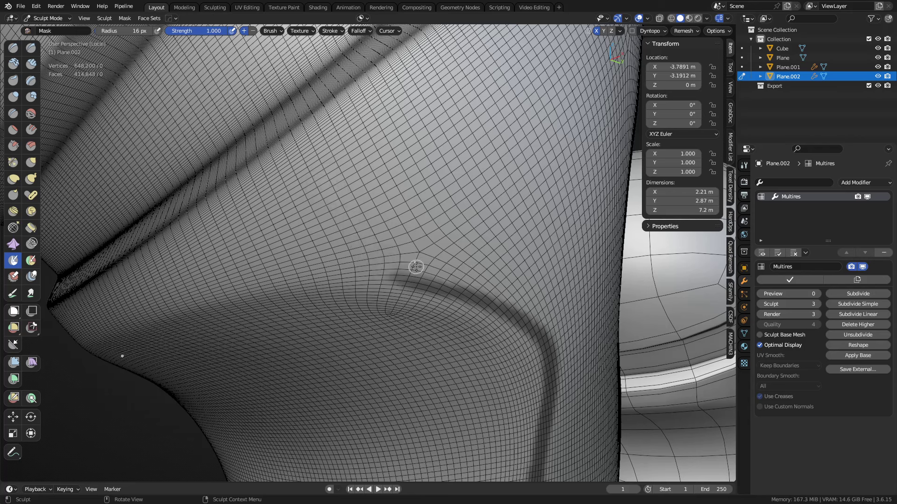
left_click_drag(394, 271, 518, 307, "ctrl")
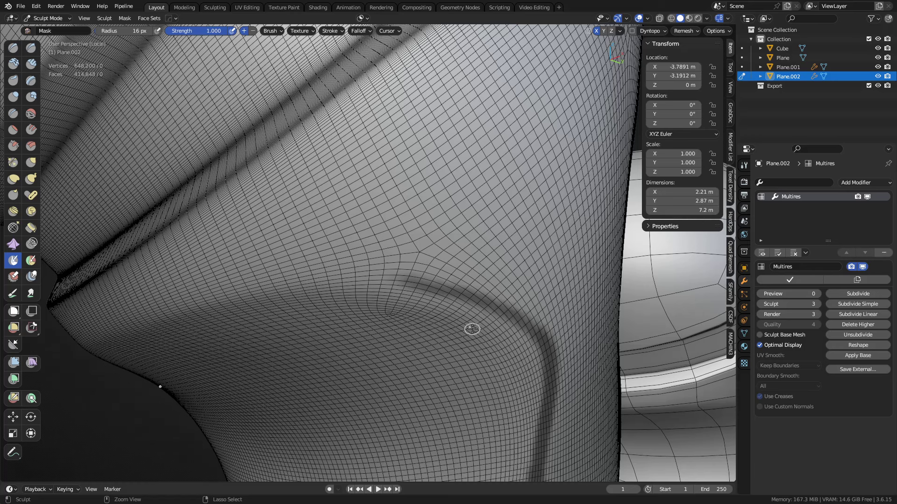
key("ctrl+z")
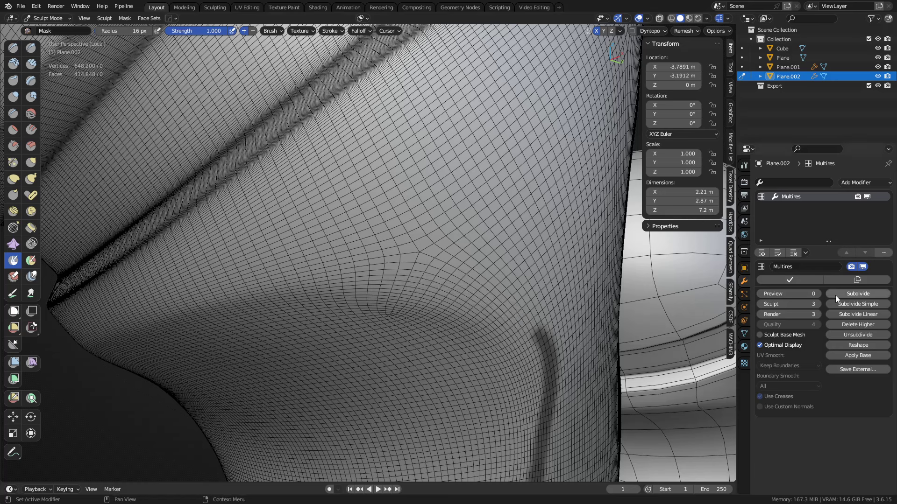
- Hide the wireframe and repaint the mask line from the hollow's upper corner to the collar with a 19 px radius
mouse_move(446, 294)
middle_mouse_down()
mouse_move(422, 277)
mouse_move(428, 335)
middle_mouse_up()
key("shift+z")
mouse_move(485, 396)
left_mouse_down()
mouse_move(454, 363)
mouse_move(483, 396)
mouse_move(429, 309)
mouse_move(470, 377)
left_mouse_up()
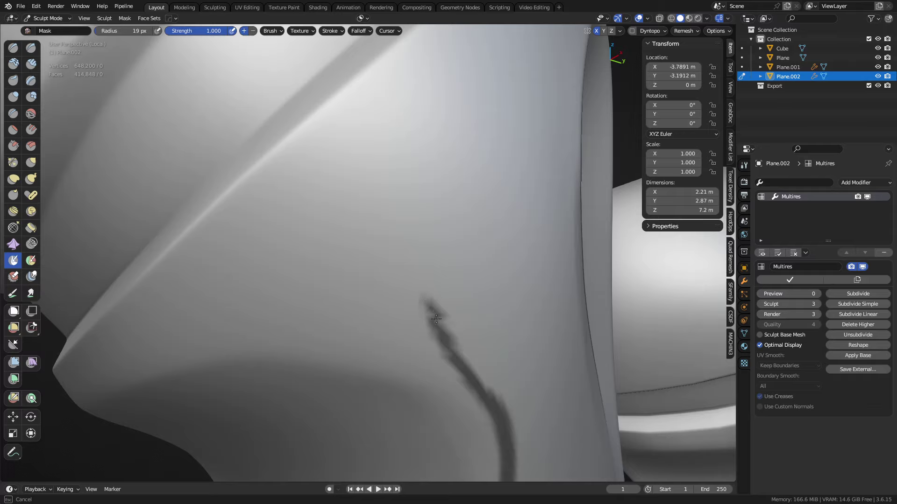
left_click_drag(427, 301, 483, 386)
left_click_drag(433, 304, 443, 322)
scroll(443, 321, "down", 2)
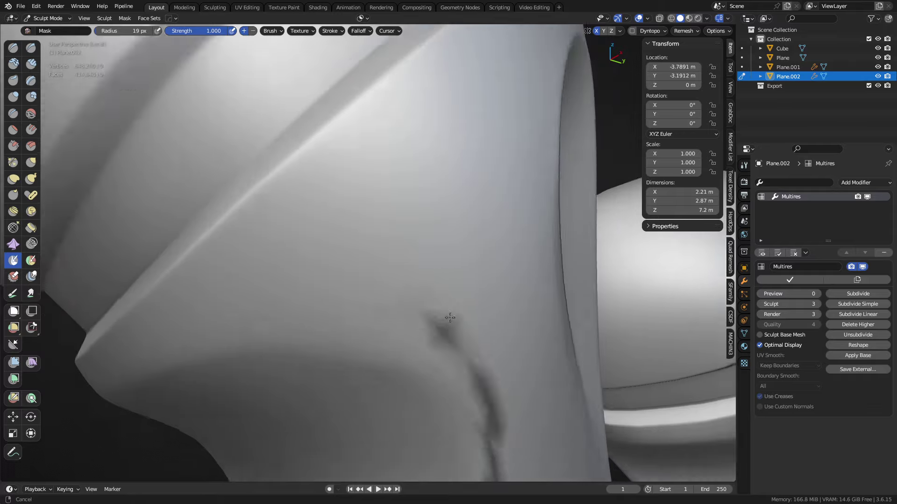
middle_click_drag(449, 331, 441, 338, "shift")
left_click_drag(463, 384, 415, 280)
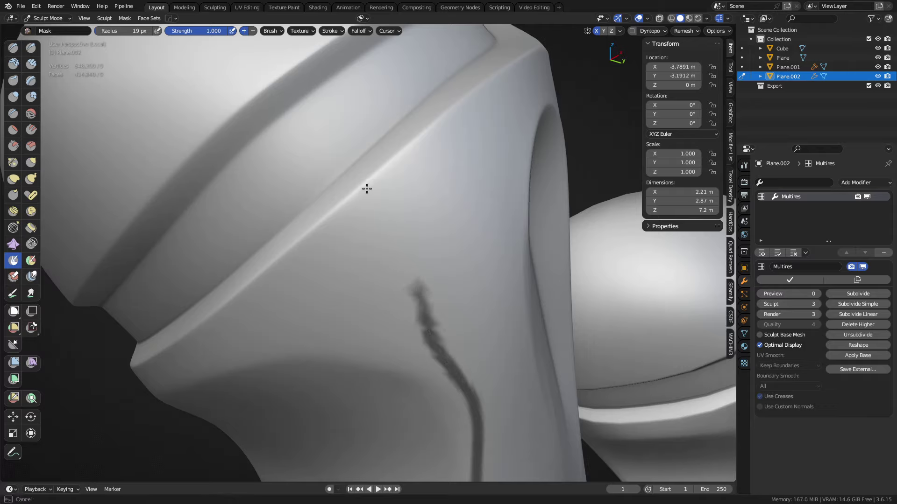
mouse_move(367, 189)
left_mouse_down()
mouse_move(401, 242)
mouse_move(418, 301)
left_mouse_up()
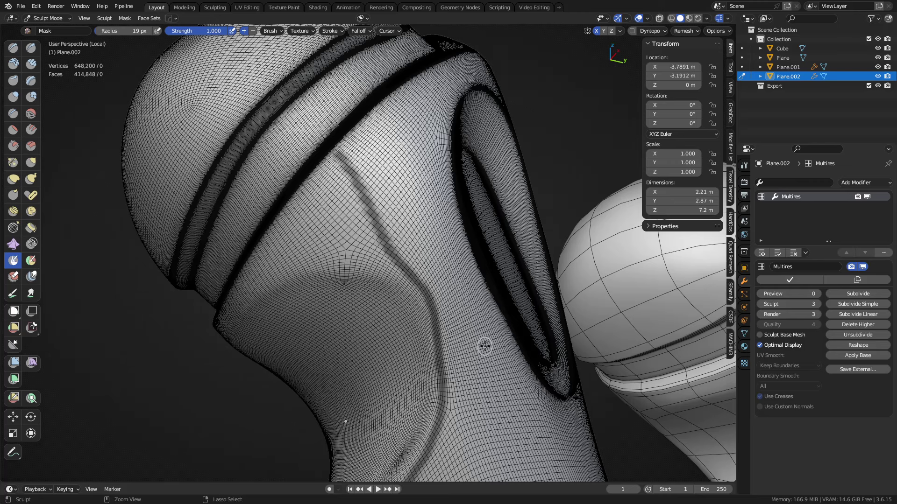
- Clear the entire mask, subdivide the Multires to level 4 and show the sculpt without its wireframe
scroll(443, 287, "up", 4)
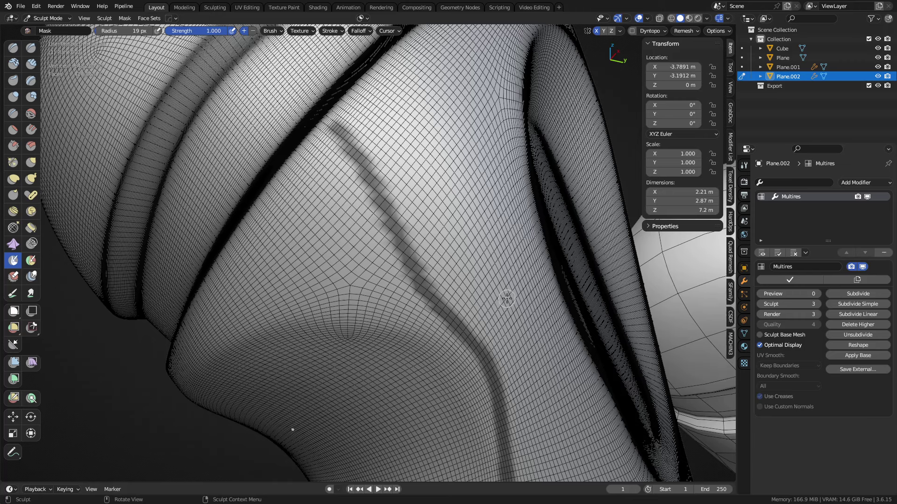
scroll(518, 327, "down", 3)
middle_click_drag(523, 378, 501, 234, "shift")
key("a")
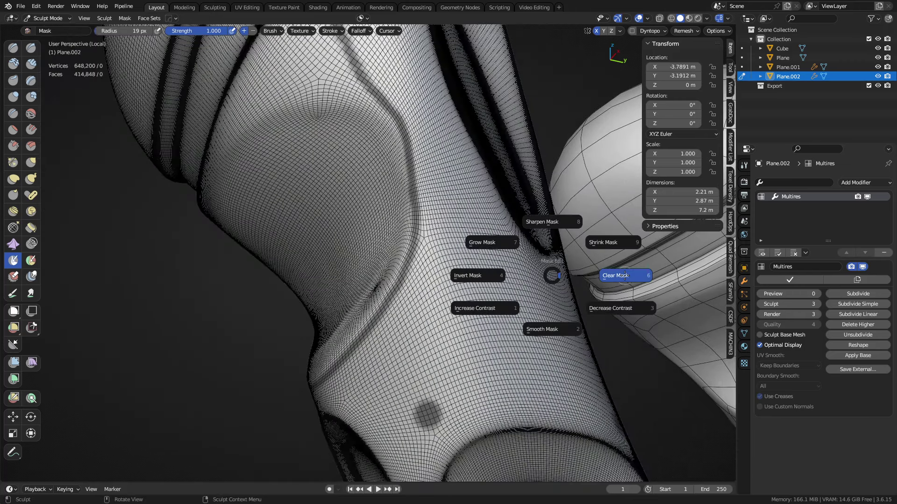
left_click(625, 275)
left_click(858, 293)
mouse_move(421, 247)
middle_mouse_down()
mouse_move(440, 234)
mouse_move(460, 307)
middle_mouse_up()
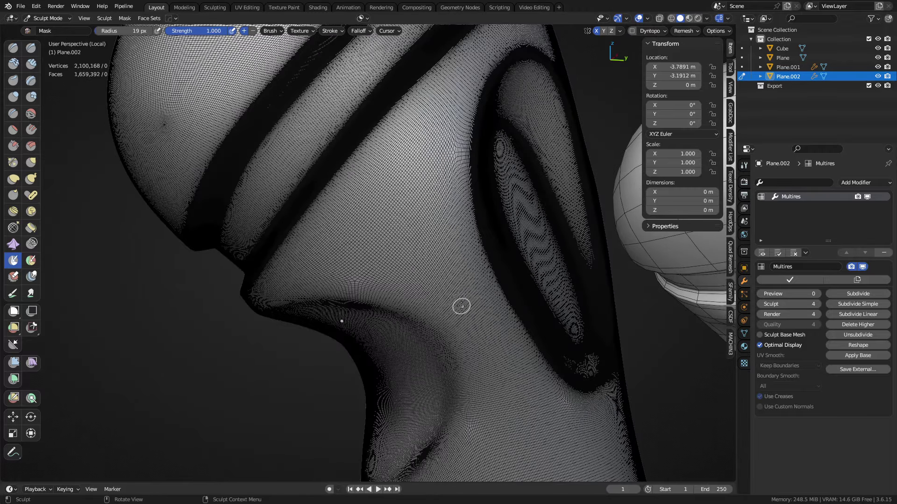
key("shift+z")
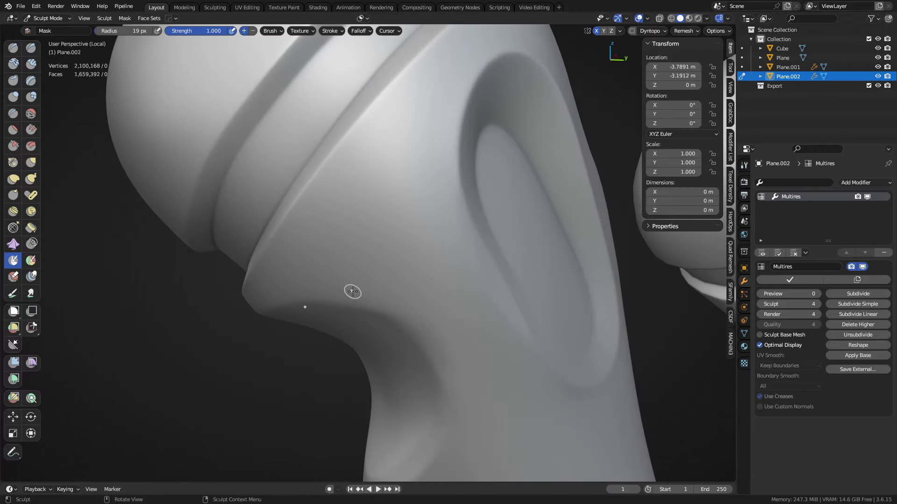
- Paint a mask line from the collar around the broad hollow's upper corner, down its side edge and along its lower rim
left_click_drag(408, 307, 318, 181)
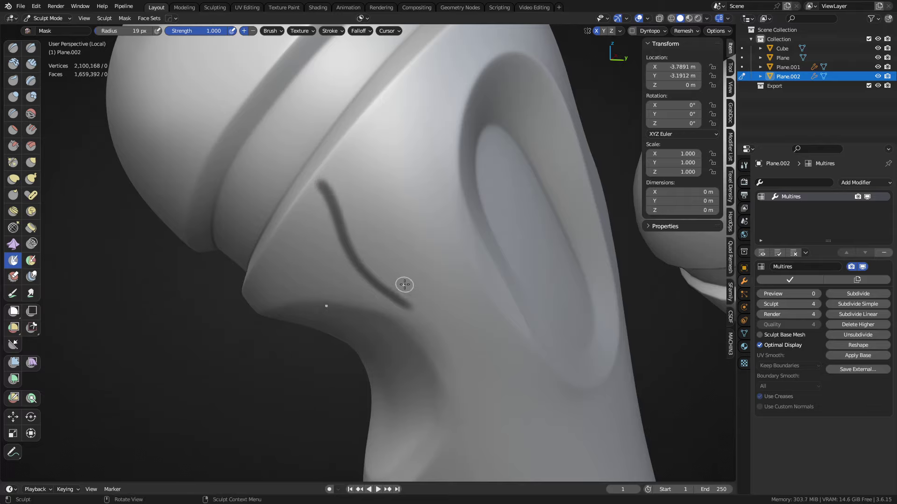
middle_click_drag(405, 282, 441, 248)
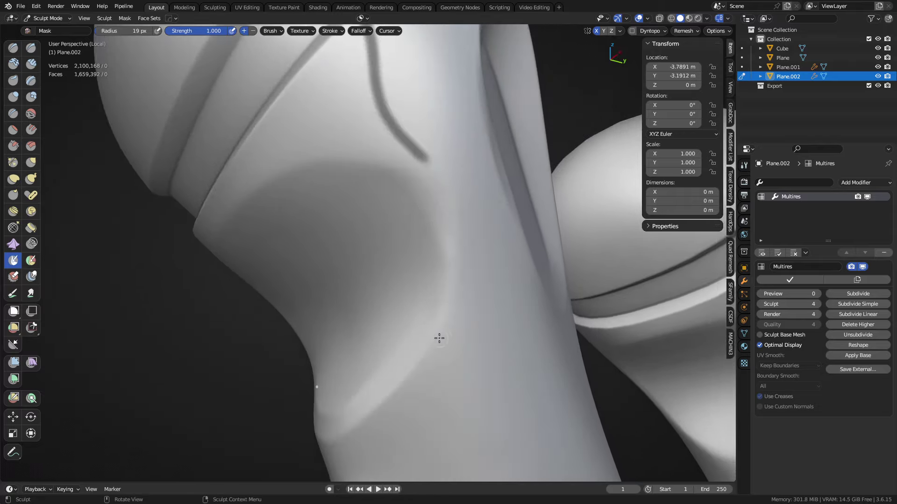
mouse_move(439, 338)
left_mouse_down()
mouse_move(463, 231)
mouse_move(450, 188)
mouse_move(429, 164)
left_mouse_up()
middle_click_drag(428, 209, 492, 229)
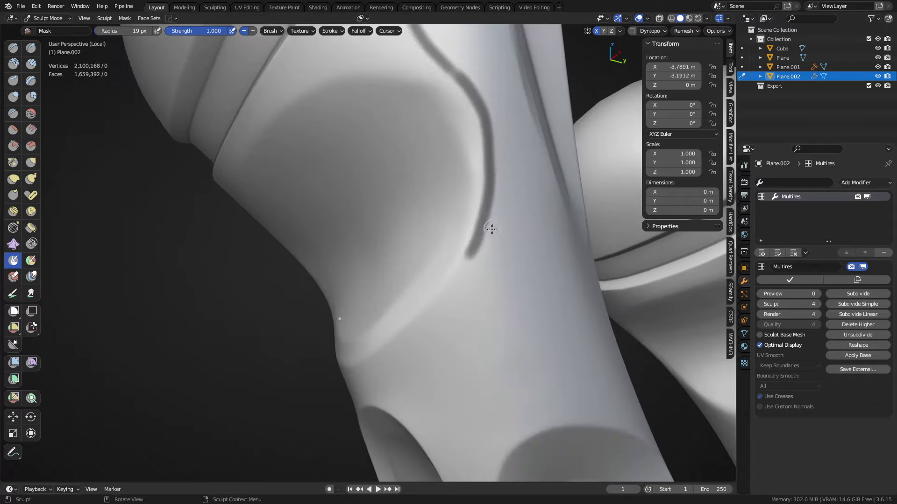
left_click_drag(382, 353, 470, 254)
middle_click_drag(445, 290, 523, 265)
mouse_move(390, 316)
left_mouse_down()
mouse_move(447, 297)
mouse_move(382, 319)
mouse_move(435, 300)
mouse_move(395, 300)
mouse_move(438, 291)
mouse_move(373, 314)
mouse_move(451, 299)
mouse_move(390, 319)
mouse_move(449, 301)
left_mouse_up()
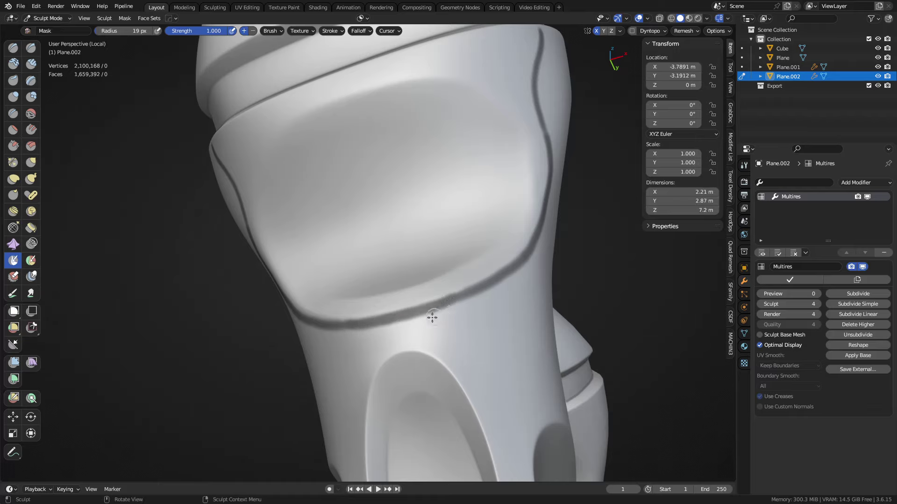
- View the head from the right side in orthographic and set the mask brush's falloff shape to Projected
mouse_move(480, 280)
middle_mouse_down()
mouse_move(509, 244)
mouse_move(449, 316)
mouse_move(382, 326)
mouse_move(397, 308)
mouse_move(384, 298)
mouse_move(484, 404)
mouse_move(401, 352)
middle_mouse_up()
scroll(404, 338, "up", 2)
middle_click_drag(414, 294, 393, 306, "shift")
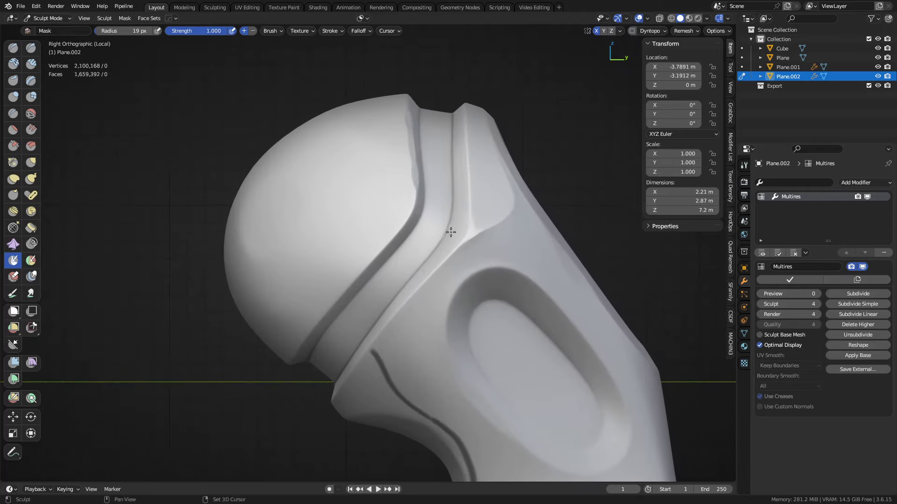
middle_click_drag(451, 232, 442, 195, "shift")
left_click(361, 32)
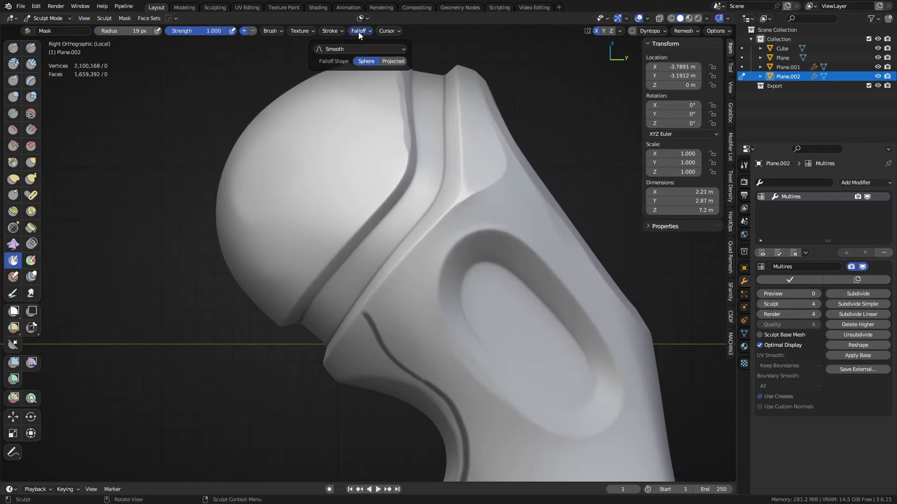
left_click(394, 61)
- Reduce the mask radius to 13 px and paint a projected line along the collar's lower edge to the leg's far outline
middle_click_drag(336, 365, 349, 335, "ctrl")
left_click_drag(309, 396, 381, 304)
key("ctrl+z")
key("f")
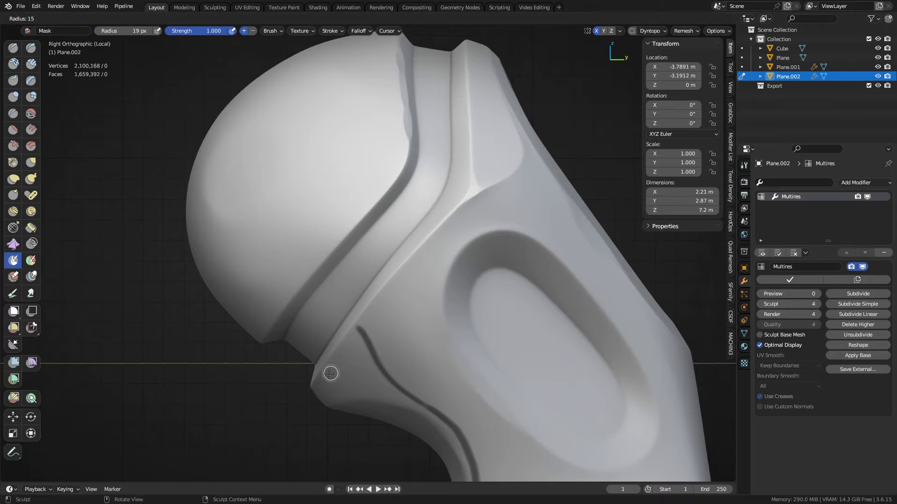
left_click(331, 373)
left_click_drag(314, 391, 376, 300)
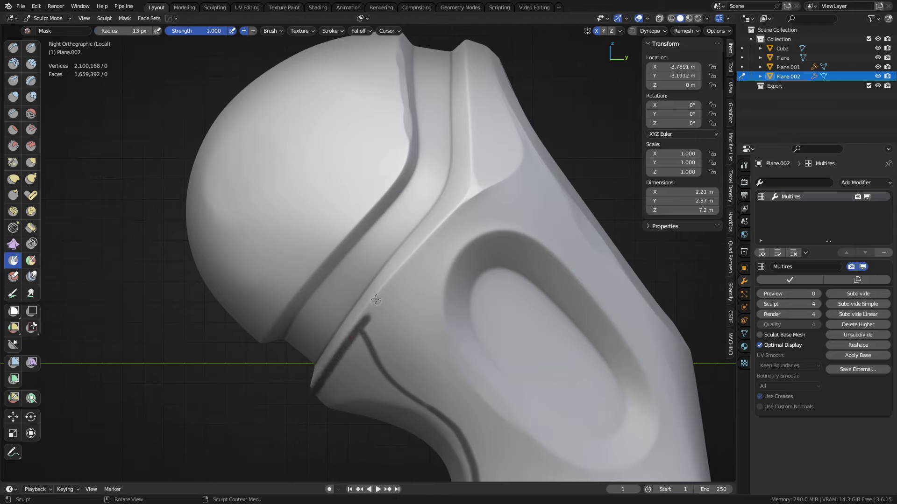
key("ctrl+z")
left_click_drag(312, 391, 437, 236)
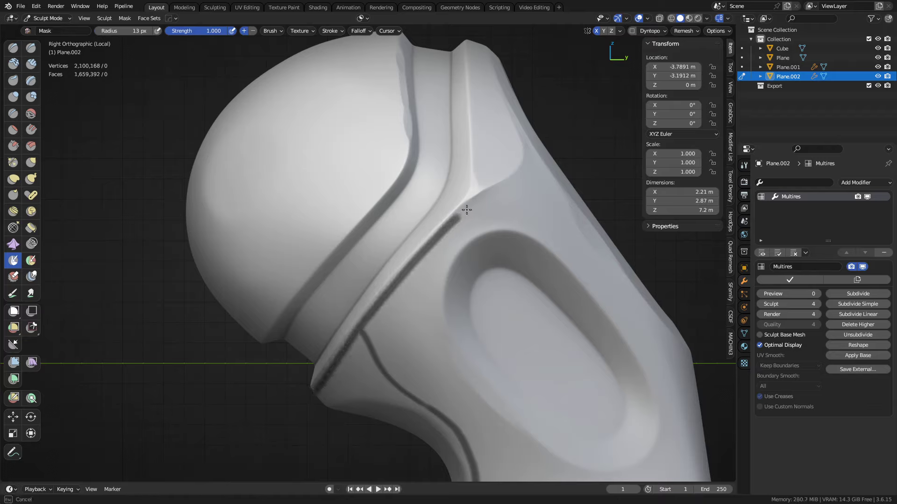
left_click_drag(466, 210, 493, 194)
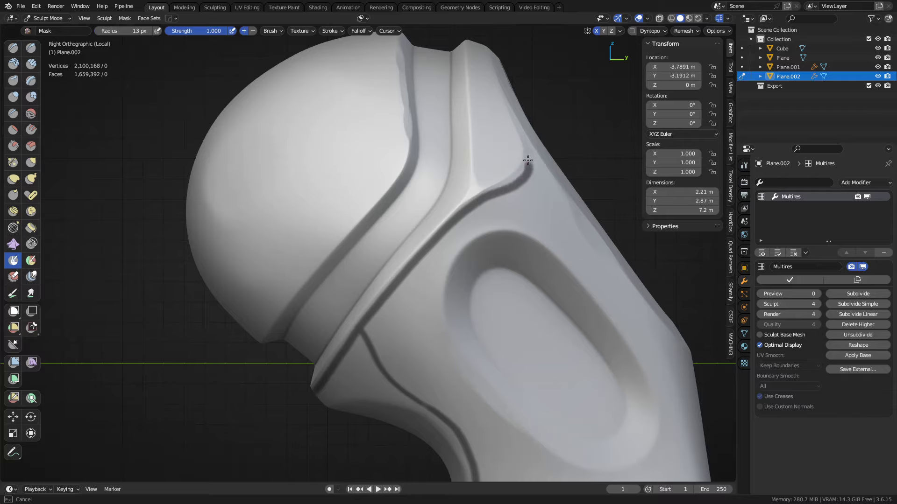
left_click_drag(545, 126, 551, 117)
mouse_move(551, 116)
middle_mouse_down()
mouse_move(464, 326)
mouse_move(407, 366)
mouse_move(371, 325)
mouse_move(410, 320)
mouse_move(398, 314)
middle_mouse_up()
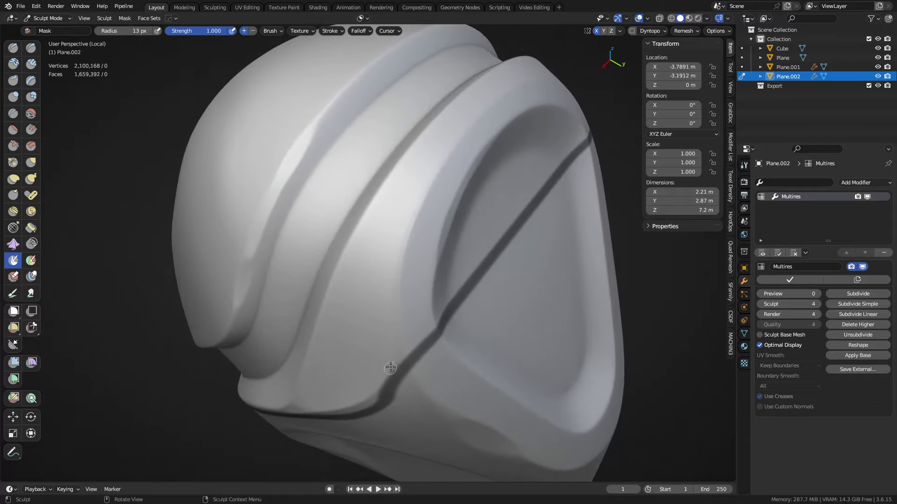
middle_click_drag(438, 290, 462, 236)
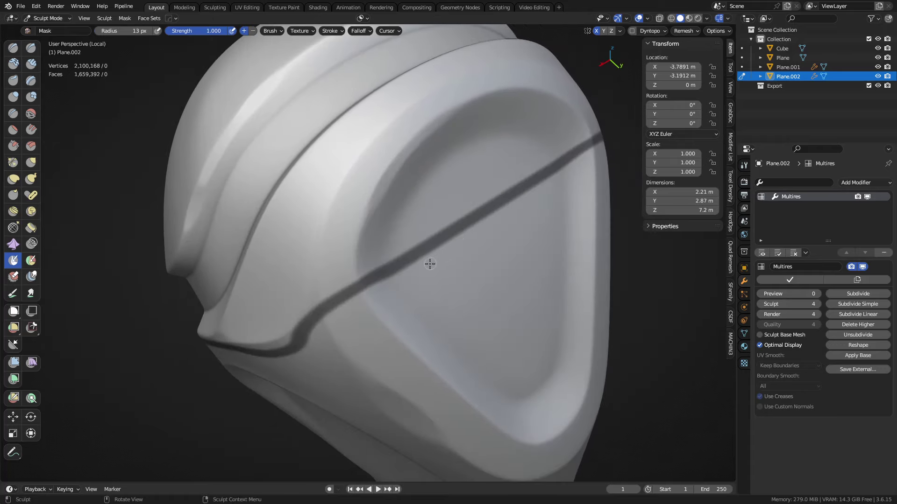
mouse_move(426, 262)
middle_mouse_down()
mouse_move(468, 304)
mouse_move(435, 332)
middle_mouse_up()
left_click_drag(402, 348, 407, 348)
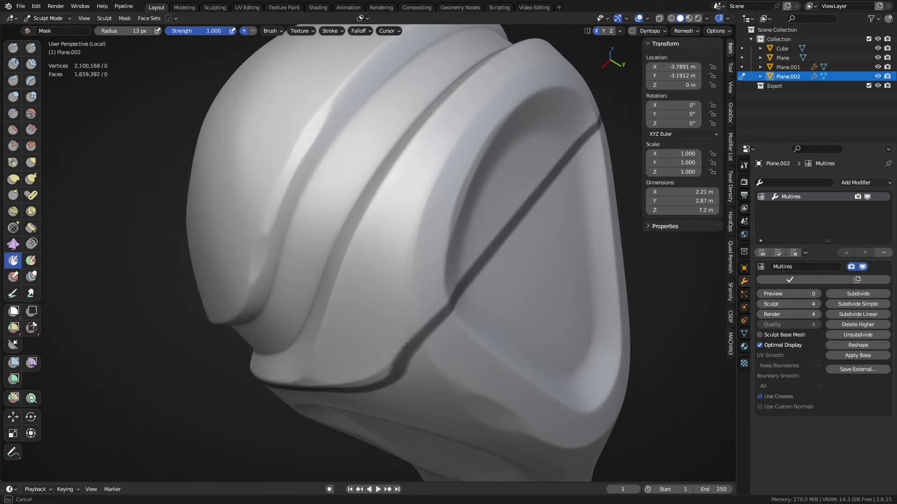
key("ctrl+z")
middle_click_drag(400, 313, 406, 344, "shift")
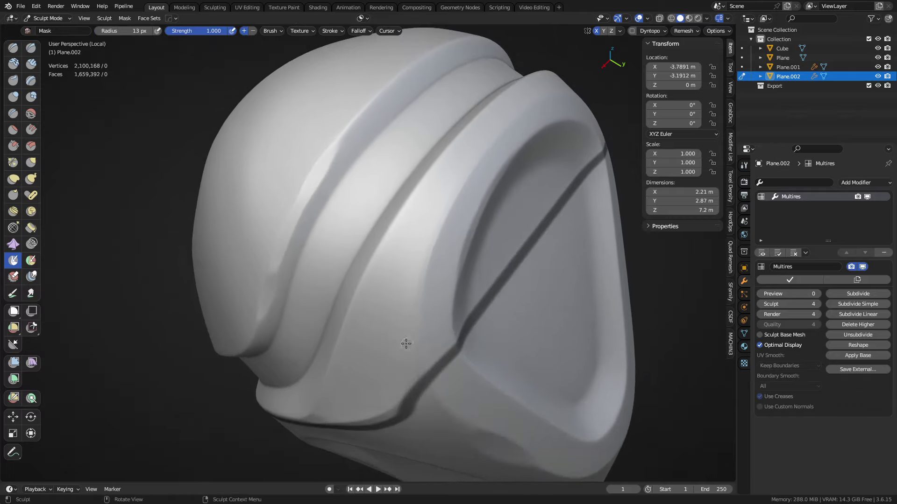
mouse_move(512, 111)
left_mouse_down()
mouse_move(482, 140)
mouse_move(505, 118)
left_mouse_up()
key("ctrl+z")
key("ctrl+z")
- Paint a curved mask line around the outer edge of the large rounded recess, joining it to the diagonal mask line
mouse_move(510, 112)
left_mouse_down()
mouse_move(431, 217)
mouse_move(408, 344)
left_mouse_up()
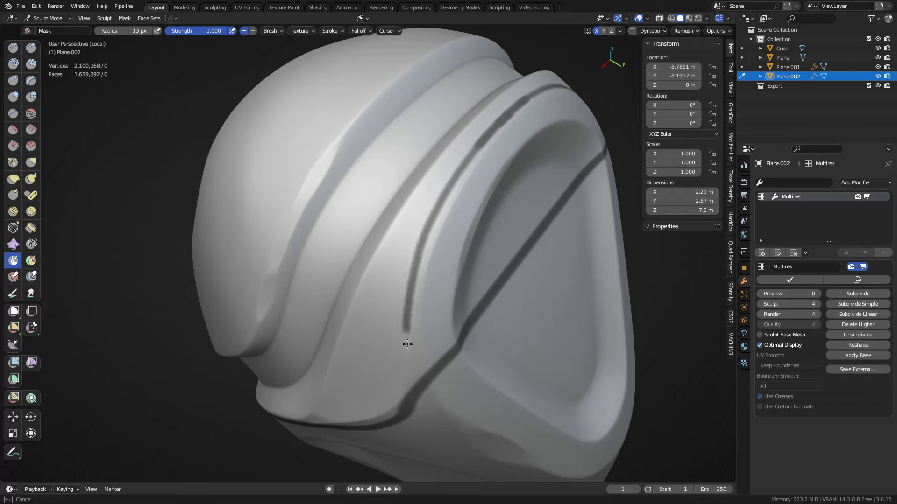
mouse_move(419, 384)
left_mouse_down()
mouse_move(414, 391)
mouse_move(417, 382)
left_mouse_up()
left_click_drag(439, 201, 419, 381)
left_click_drag(413, 274, 436, 220)
key("ctrl+z")
mouse_move(421, 383)
left_mouse_down()
mouse_move(408, 309)
mouse_move(419, 246)
mouse_move(478, 147)
left_mouse_up()
mouse_move(510, 114)
left_mouse_down()
mouse_move(486, 154)
mouse_move(531, 109)
left_mouse_up()
mouse_move(479, 164)
left_mouse_down("ctrl")
mouse_move(550, 99)
mouse_move(518, 122)
mouse_move(491, 164)
left_mouse_up("ctrl")
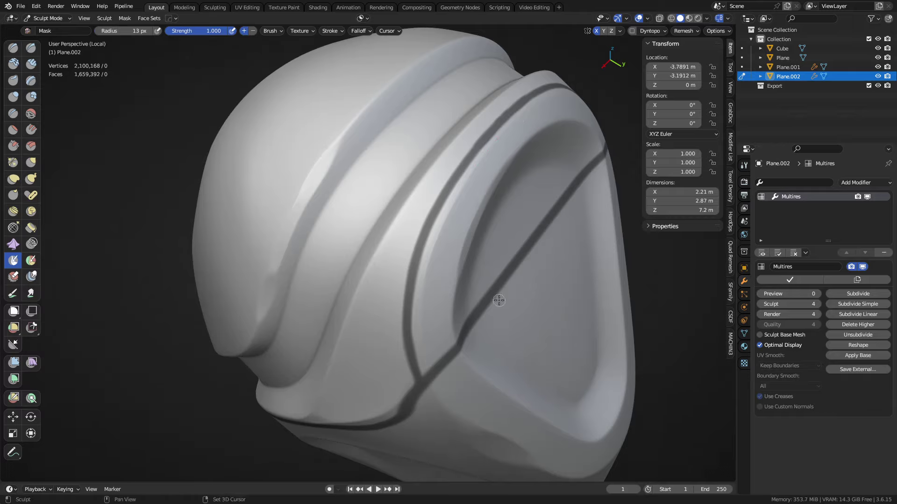
- Turn off Stabilize Stroke for the mask brush and set its radius to 11 px
mouse_move(500, 299)
middle_mouse_down()
mouse_move(475, 294)
mouse_move(463, 260)
mouse_move(448, 255)
middle_mouse_up()
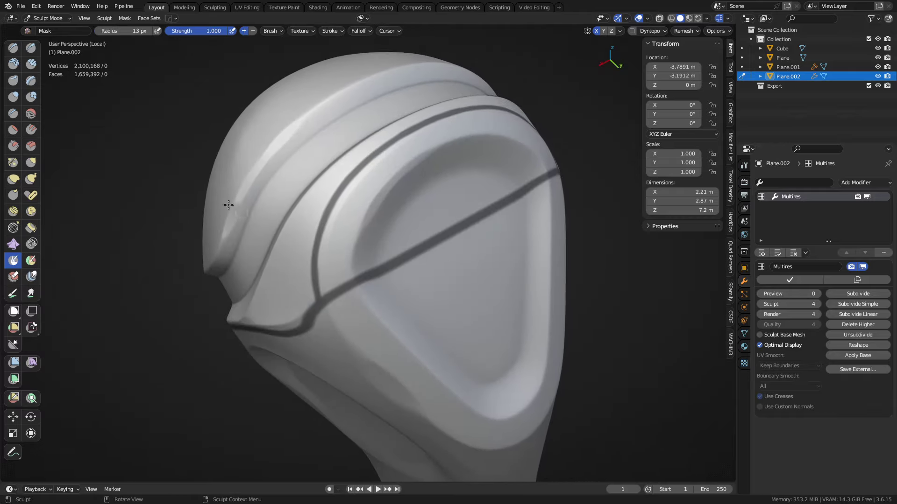
left_click(360, 31)
left_click(331, 31)
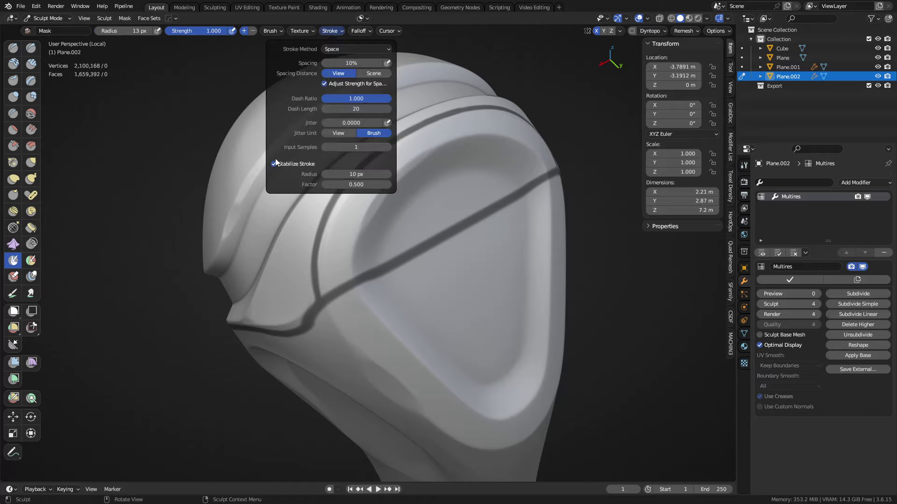
left_click(275, 164)
key("f")
left_click(382, 292)
key("f")
left_click(354, 303)
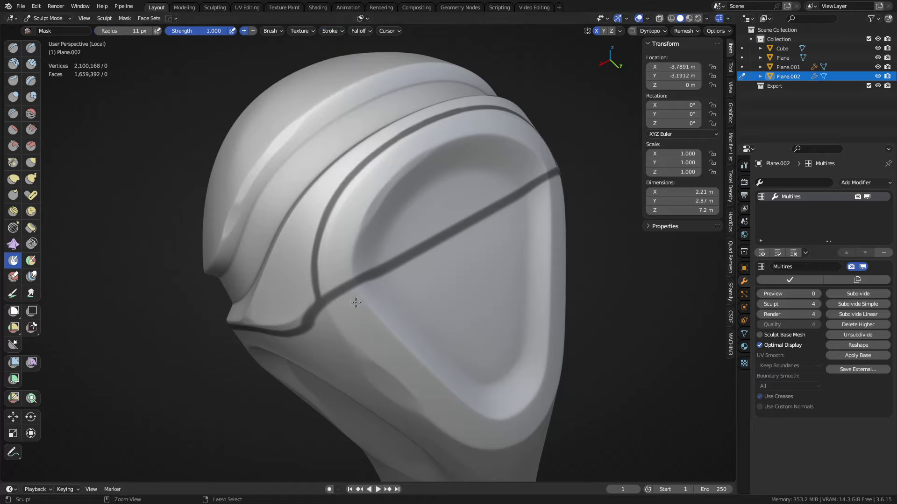
- Erase a gap in the diagonal mask line beside its junction with the curved line, enlarging the brush radius to 15 px
scroll(356, 303, "up", 5)
left_click_drag(343, 267, 344, 222, "ctrl")
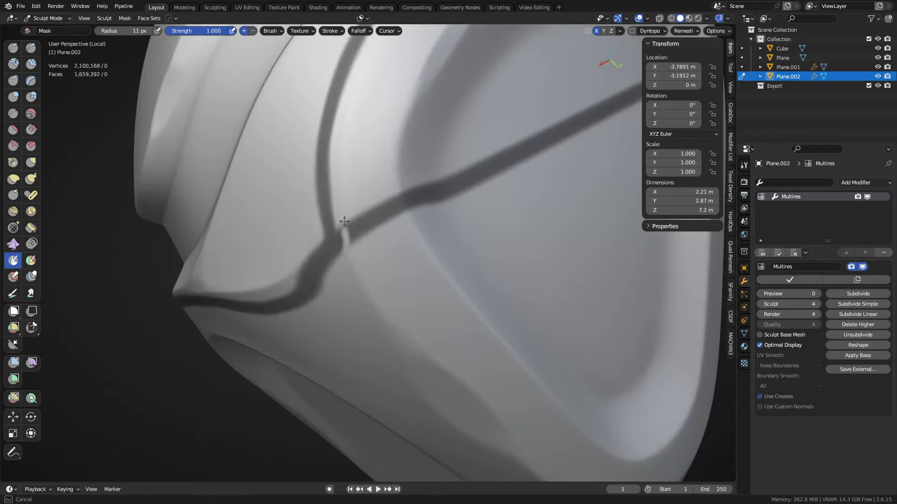
key("f")
mouse_move(342, 268)
left_mouse_down("ctrl")
mouse_move(343, 246)
mouse_move(351, 255)
left_mouse_up("ctrl")
left_click(349, 256)
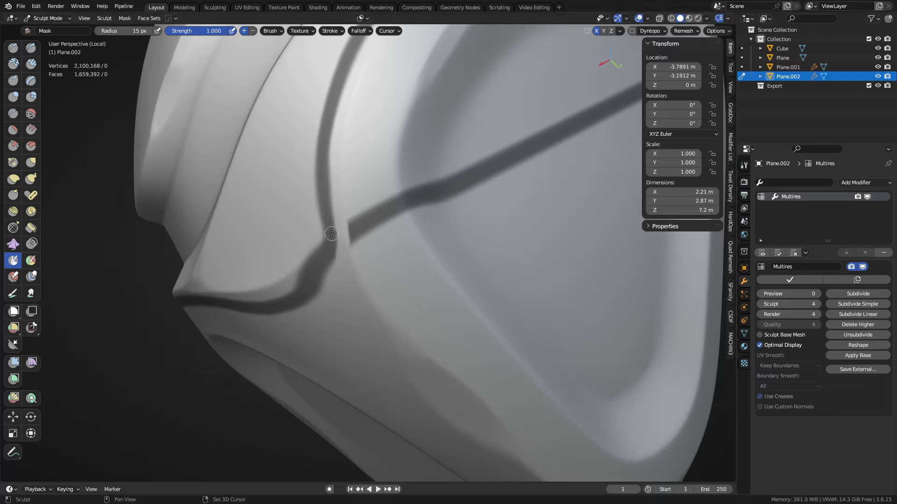
- Set the mask brush radius to 30 px and erase the diagonal mask line running across the large recess
mouse_move(395, 236)
middle_mouse_down("shift")
mouse_move(362, 261)
mouse_move(363, 285)
middle_mouse_up("shift")
key("f")
left_click(357, 281)
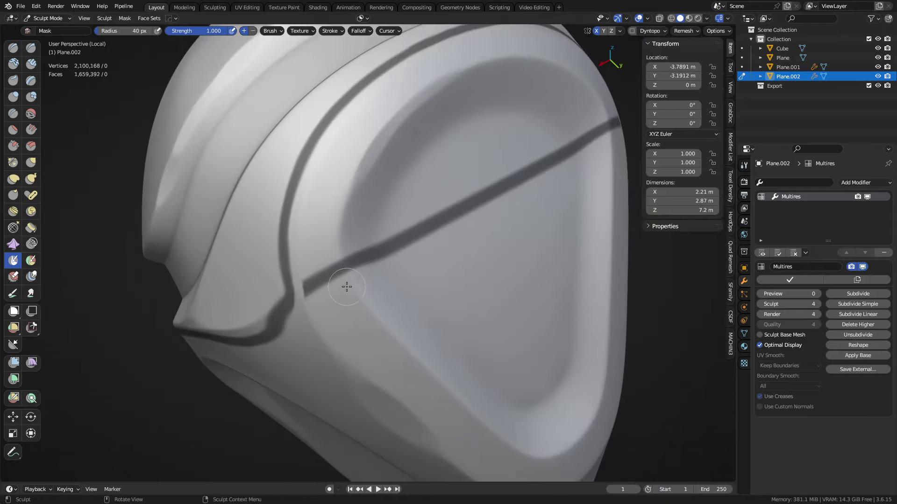
key("f")
left_click(339, 289)
mouse_move(327, 291)
left_mouse_down("ctrl")
mouse_move(311, 272)
mouse_move(362, 253)
mouse_move(347, 248)
left_mouse_up("ctrl")
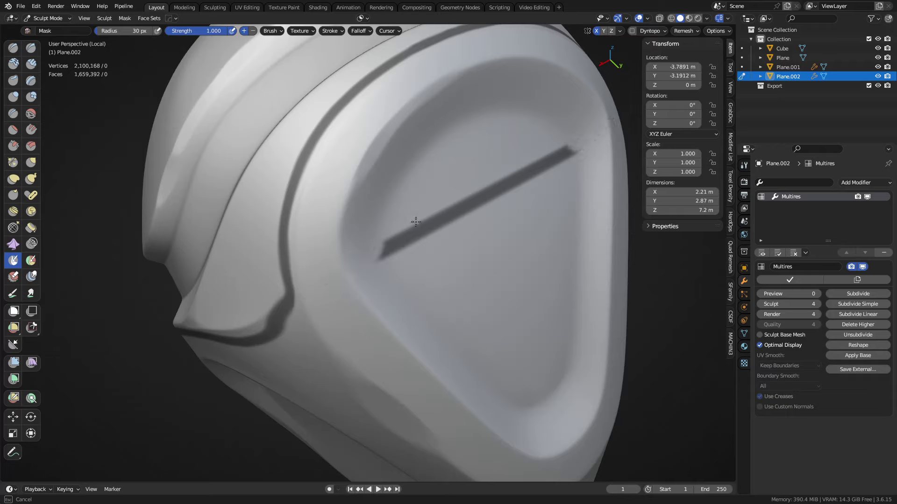
mouse_move(415, 222)
left_mouse_down("ctrl")
mouse_move(395, 245)
mouse_move(477, 213)
mouse_move(505, 176)
left_mouse_up("ctrl")
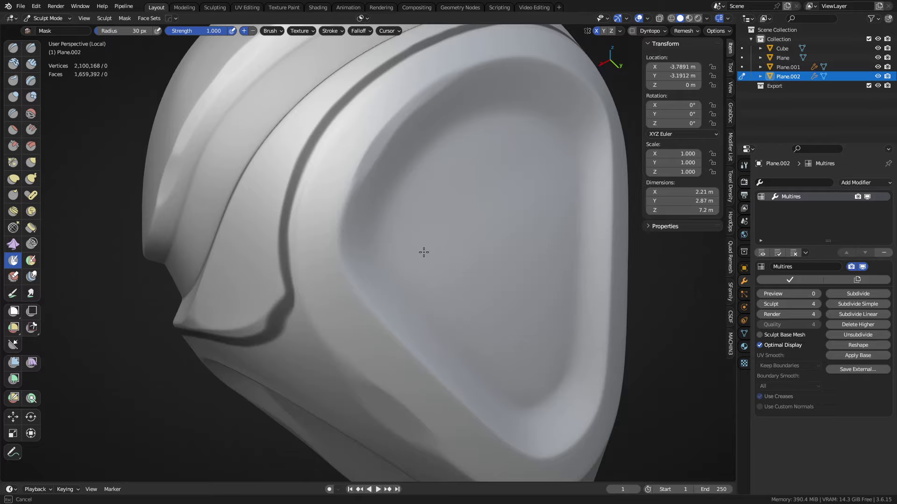
left_click_drag(424, 252, 424, 252, "ctrl")
- Trim and repaint the lower bend of the curved mask line into a smooth, even-width corner
mouse_move(470, 252)
middle_mouse_down()
mouse_move(508, 248)
mouse_move(532, 194)
mouse_move(518, 191)
middle_mouse_up()
scroll(532, 194, "up", 4)
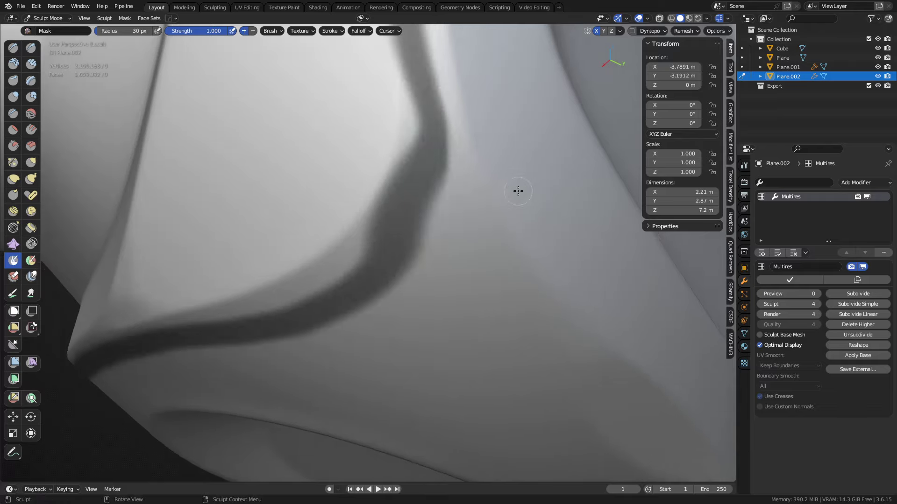
mouse_move(388, 228)
left_mouse_down("ctrl")
mouse_move(366, 225)
mouse_move(360, 243)
mouse_move(410, 134)
mouse_move(362, 236)
mouse_move(395, 296)
mouse_move(437, 230)
mouse_move(459, 156)
mouse_move(421, 95)
mouse_move(424, 159)
left_mouse_up("ctrl")
mouse_move(406, 206)
left_mouse_down()
mouse_move(416, 102)
mouse_move(400, 234)
mouse_move(433, 155)
mouse_move(420, 178)
left_mouse_up()
mouse_move(345, 251)
left_mouse_down("ctrl")
mouse_move(385, 179)
mouse_move(362, 222)
left_mouse_up("ctrl")
middle_click_drag(411, 225, 399, 228)
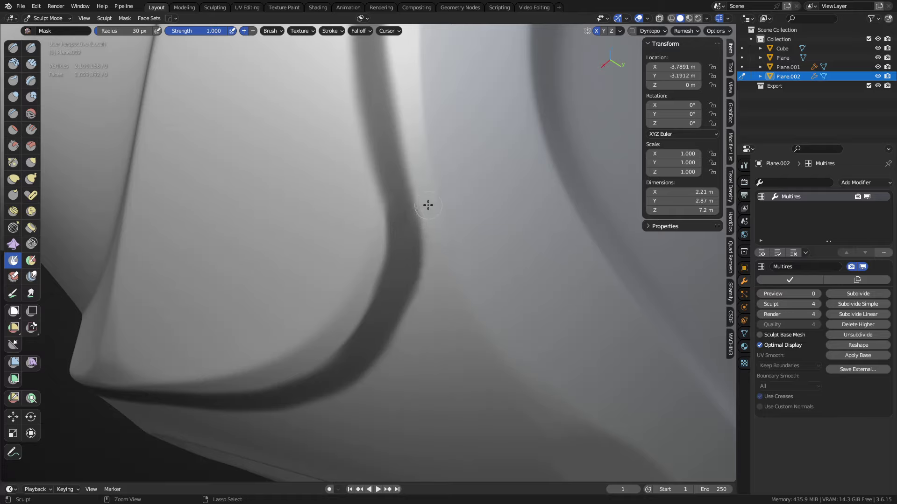
left_click_drag(426, 207, 416, 299, "ctrl")
middle_click_drag(423, 222, 435, 259, "ctrl")
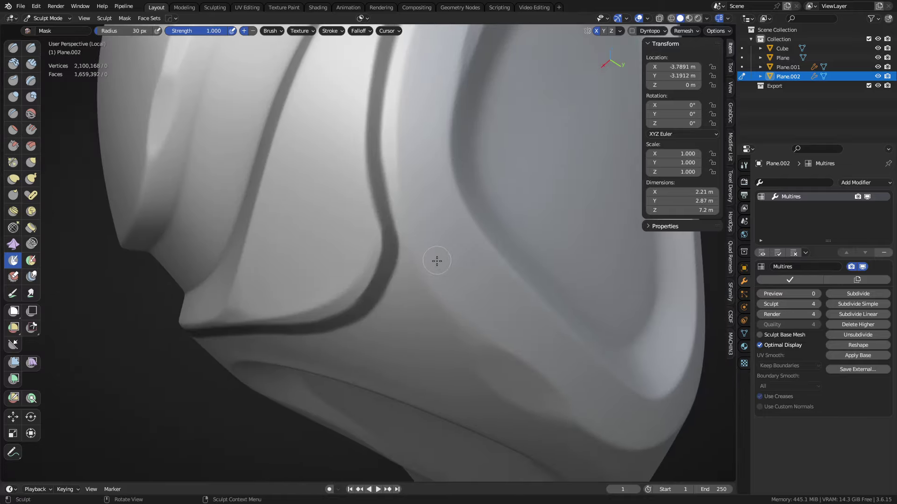
- Invert the mask so that only the painted panel lines stay unmasked
key("a")
left_click(419, 262)
middle_click_drag(406, 314, 287, 321)
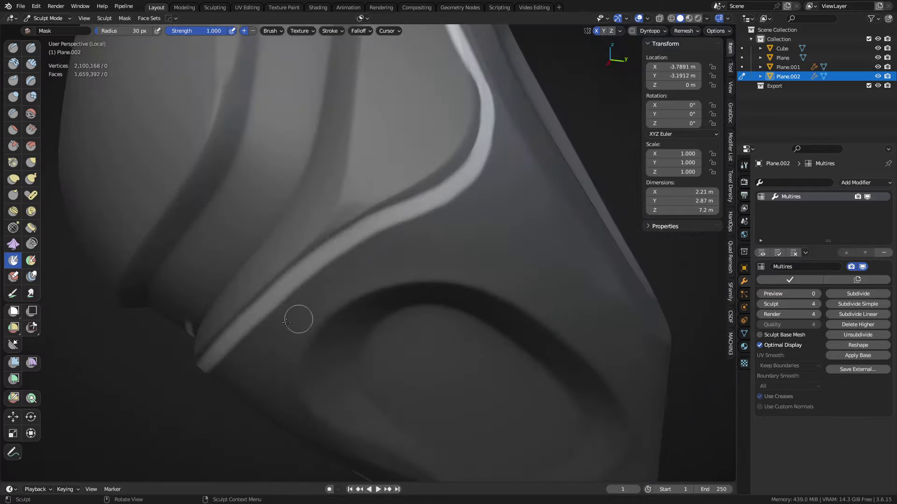
- Sink the unmasked panel lines into the surface with an Inflate mesh filter at strength -0.029
left_click(18, 365)
left_click_drag(388, 248, 375, 249)
middle_click_drag(363, 229, 354, 284, "shift")
middle_click_drag(400, 244, 388, 253)
left_click_drag(388, 252, 427, 259)
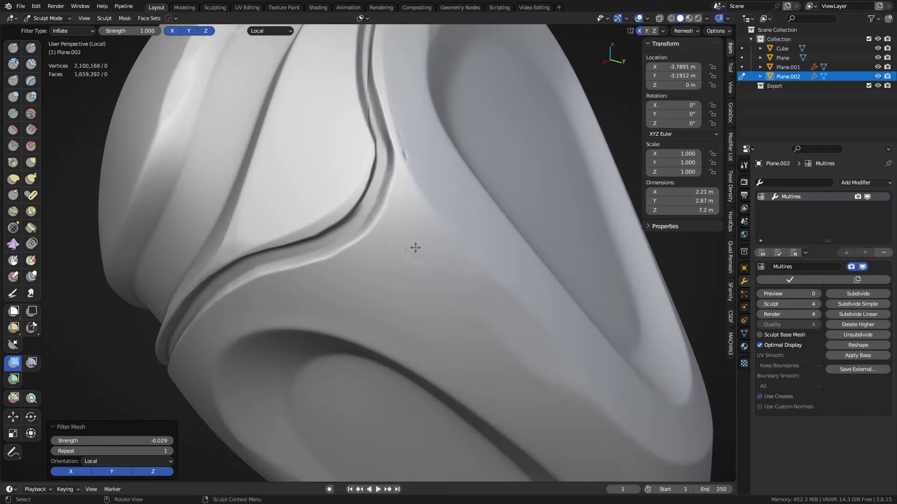
- Switch to Object Mode and raise the Multires preview level to 4
scroll(415, 247, "down", 5)
key("ctrl+Tab")
left_click(354, 289)
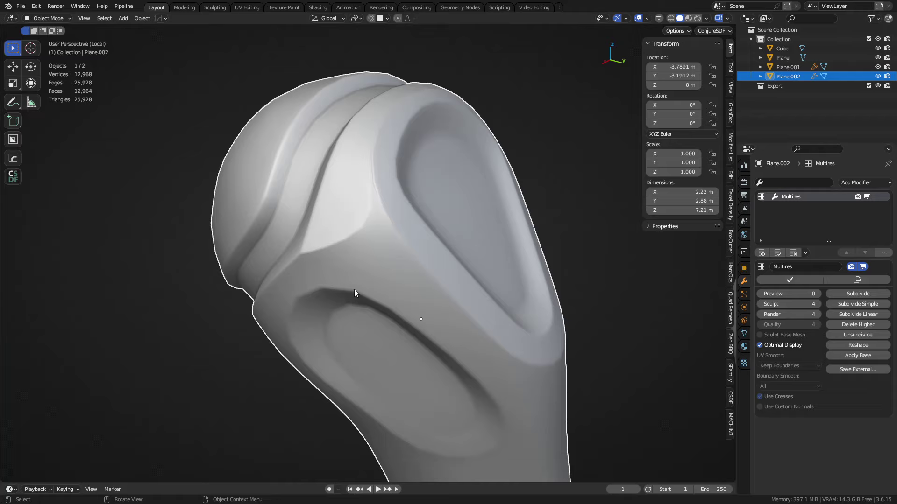
left_click(819, 294)
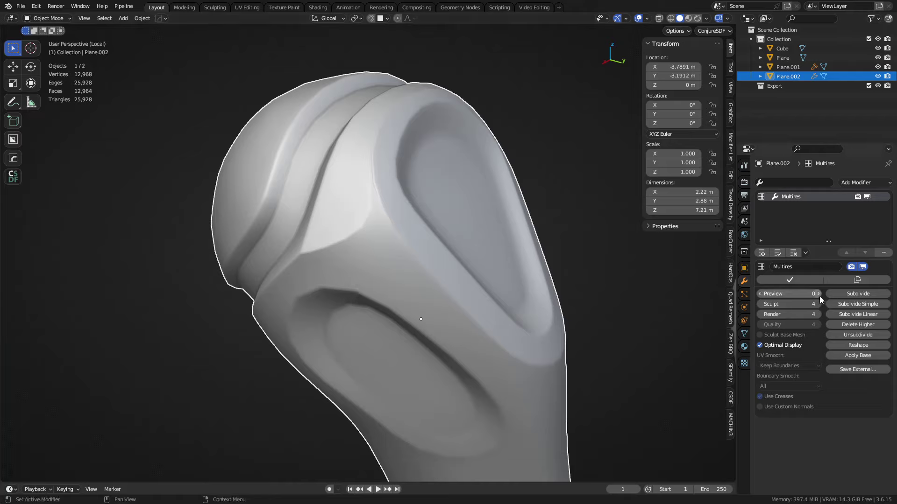
left_click(819, 294)
left_click(818, 294)
left_click(819, 295)
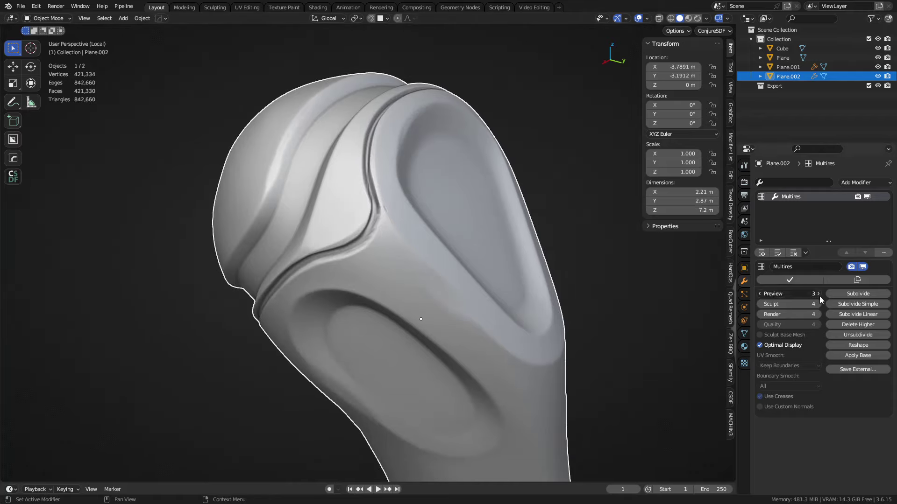
- Apply Shade Smooth to the sculpted leg
right_click(467, 269)
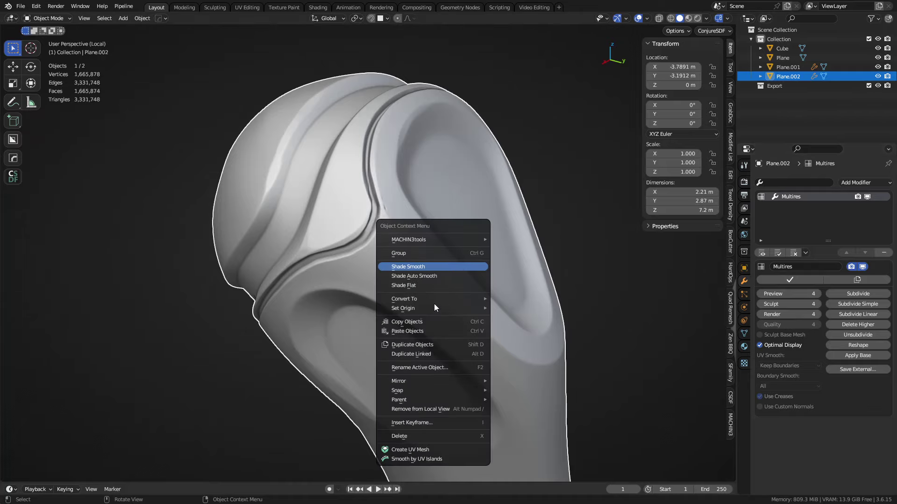
left_click(448, 267)
middle_click_drag(416, 285, 436, 282)
key("shift+w")
key("shift+w")
scroll(412, 310, "down", 4)
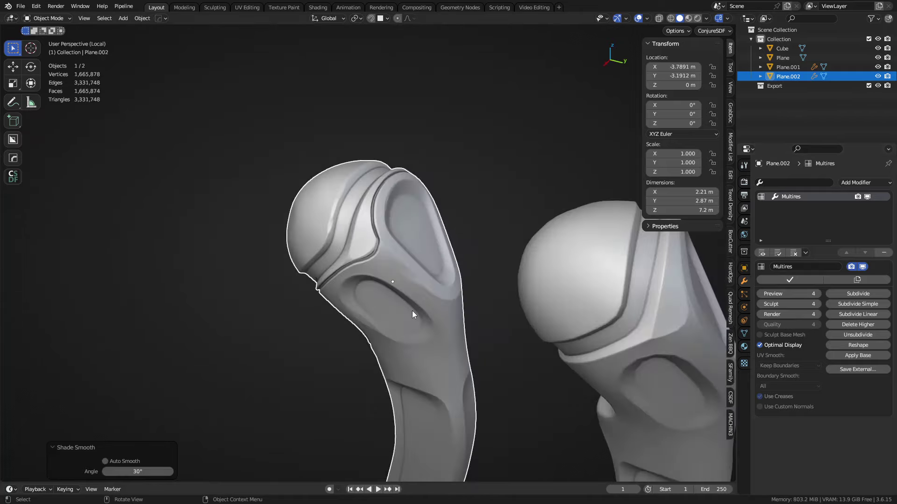
- Examine the engraved panel lines around the hollow and collar, comparing the leg with the unsculpted copy beside it
middle_click_drag(412, 310, 472, 259)
key("a")
key("a")
mouse_move(460, 314)
middle_mouse_down()
mouse_move(467, 251)
mouse_move(506, 258)
middle_mouse_up()
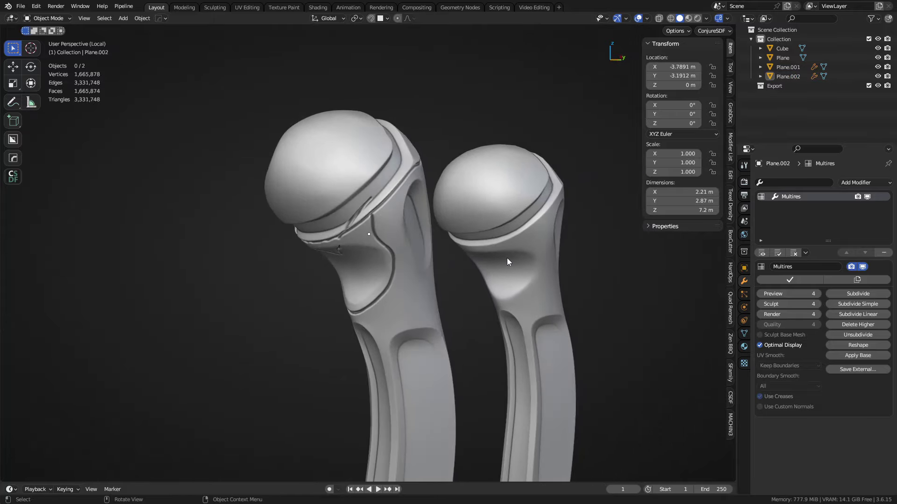
scroll(507, 258, "up", 2)
middle_click_drag(447, 245, 546, 226)
middle_click_drag(402, 231, 495, 245, "shift")
mouse_move(496, 245)
middle_mouse_down()
mouse_move(514, 251)
mouse_move(399, 258)
middle_mouse_up()
key("a")
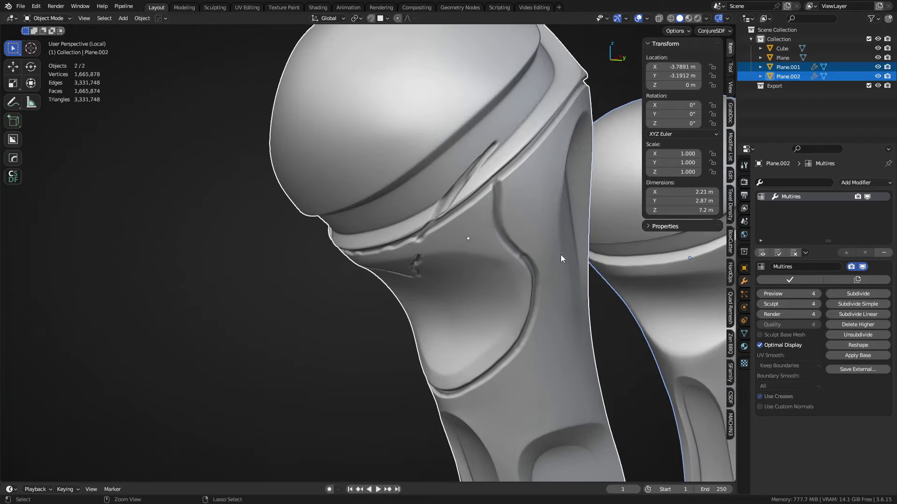
- Return the engraved leg to Sculpt Mode and erase the stray marks inside the hollow using Multires Displacement Eraser at 58 px radius
left_click(561, 254)
middle_click_drag(538, 257, 595, 256)
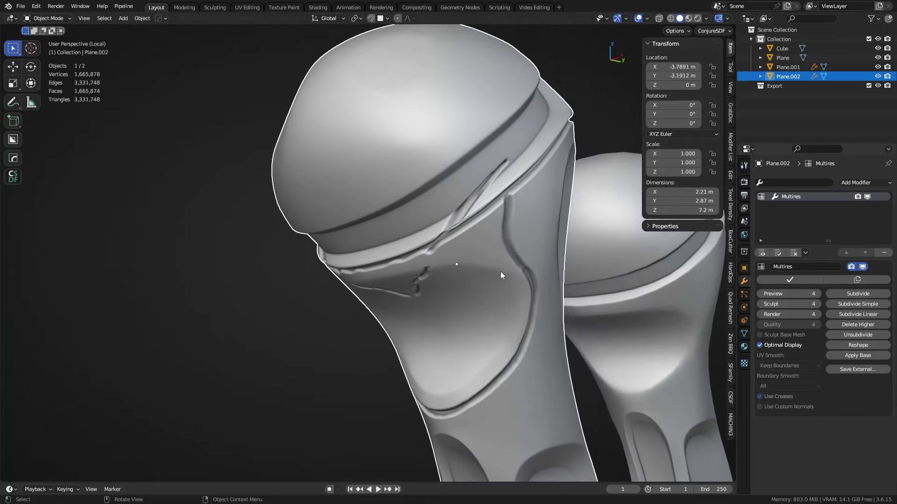
key("ctrl+Tab")
left_click(486, 325)
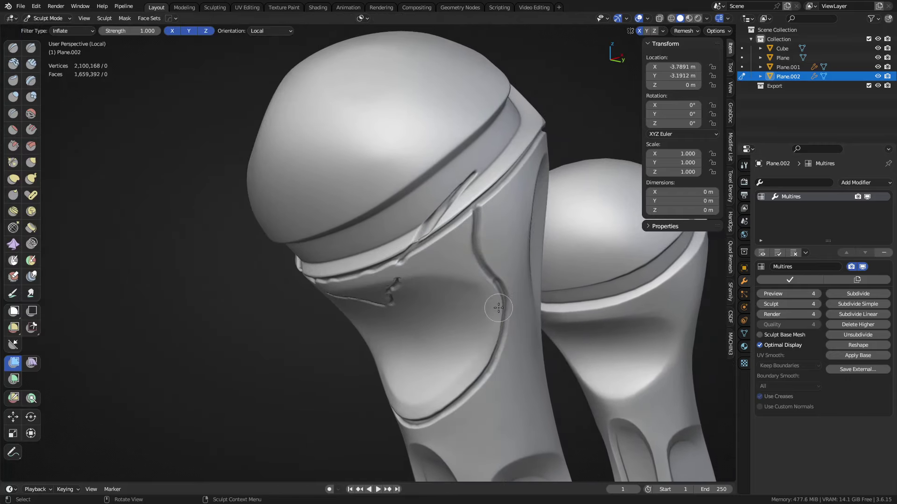
left_click(14, 277)
scroll(418, 266, "up", 2)
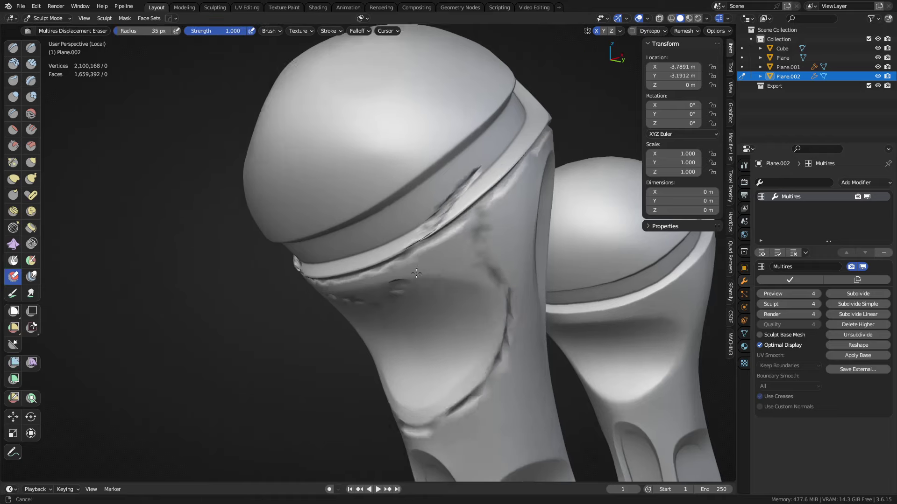
middle_click_drag(419, 266, 404, 276)
key("f")
left_click(424, 274)
left_click_drag(424, 275, 438, 253)
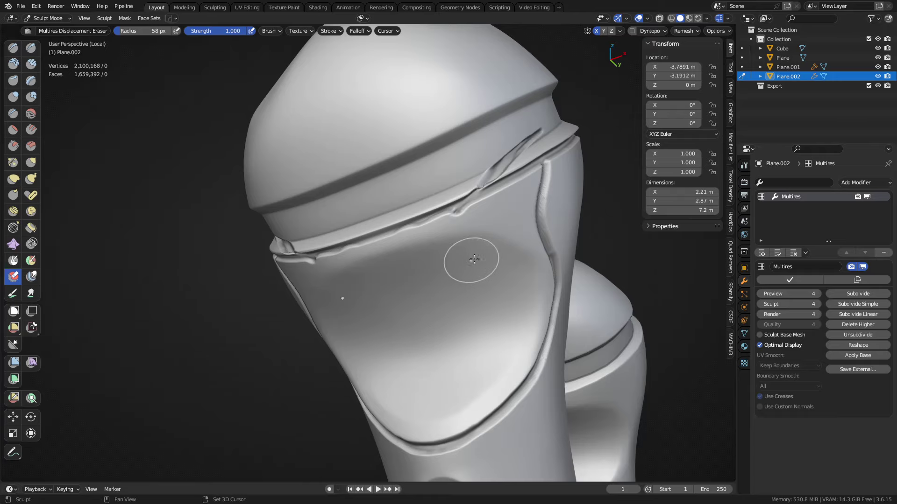
- Reduce the eraser radius to 39 px and remove the stray diagonal groove crossing the collar
mouse_move(468, 257)
middle_mouse_down()
mouse_move(427, 310)
mouse_move(428, 299)
middle_mouse_up()
key("f")
left_click(429, 296)
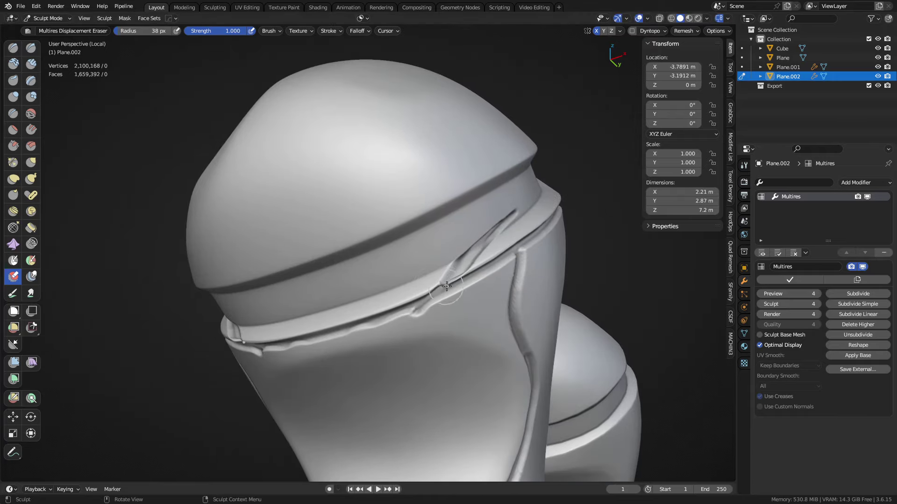
mouse_move(446, 261)
left_mouse_down()
mouse_move(460, 256)
mouse_move(448, 261)
mouse_move(455, 249)
left_mouse_up()
mouse_move(457, 280)
middle_mouse_down("ctrl")
mouse_move(474, 237)
mouse_move(446, 249)
middle_mouse_up("ctrl")
key("f")
left_click(437, 249)
mouse_move(440, 249)
left_mouse_down()
mouse_move(487, 222)
mouse_move(459, 237)
left_mouse_up()
- Erase the uneven bumps along the lower edge of the collar groove above the hollow
middle_click_drag(456, 238, 447, 290)
mouse_move(447, 289)
left_mouse_down()
mouse_move(426, 315)
mouse_move(467, 296)
mouse_move(423, 322)
left_mouse_up()
middle_click_drag(423, 323, 476, 301)
mouse_move(476, 301)
left_mouse_down()
mouse_move(479, 314)
mouse_move(471, 311)
left_mouse_up()
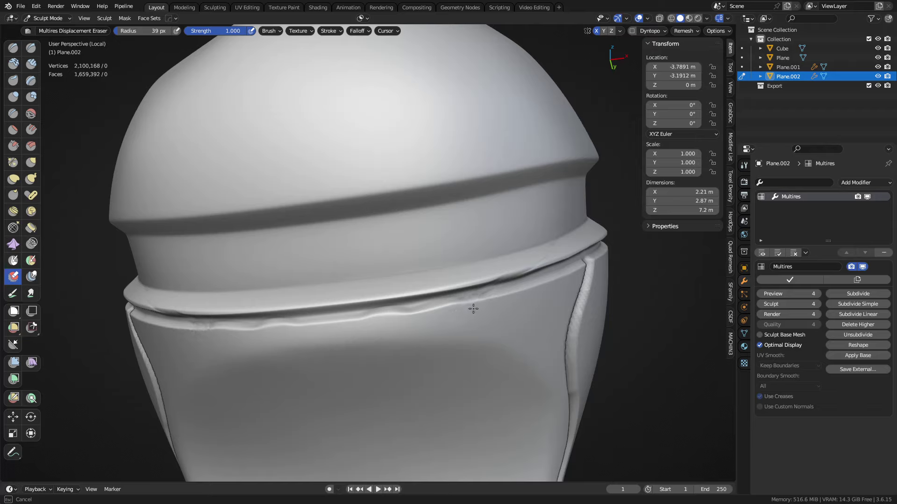
mouse_move(411, 321)
left_mouse_down()
mouse_move(481, 310)
mouse_move(363, 317)
mouse_move(289, 336)
mouse_move(434, 321)
left_mouse_up()
middle_click_drag(493, 304, 454, 289)
mouse_move(339, 275)
left_mouse_down()
mouse_move(414, 245)
mouse_move(380, 257)
left_mouse_up()
mouse_move(446, 271)
middle_mouse_down()
mouse_move(436, 296)
mouse_move(406, 315)
middle_mouse_up()
left_click_drag(354, 341, 472, 268)
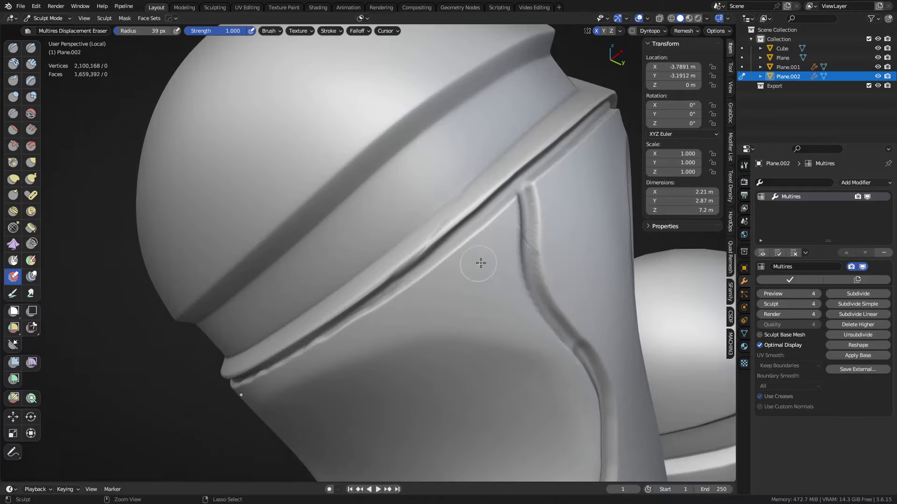
- Erase the stray displacement beside the curved panel groove where it bends next to the large recess
middle_click_drag(480, 263, 434, 351)
middle_click_drag(470, 282, 488, 323, "ctrl")
mouse_move(530, 292)
middle_mouse_down()
mouse_move(489, 327)
mouse_move(476, 308)
mouse_move(435, 314)
middle_mouse_up()
scroll(435, 315, "up", 3)
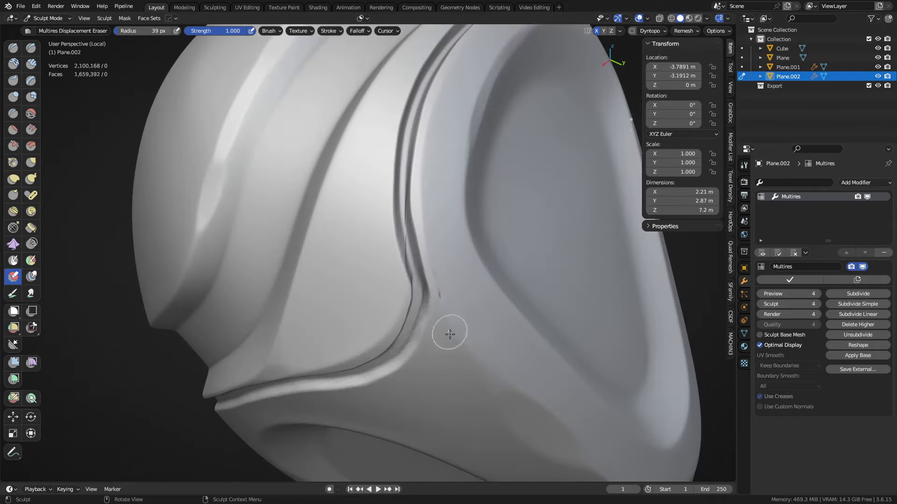
left_click_drag(448, 334, 443, 305)
mouse_move(433, 251)
left_mouse_down()
mouse_move(436, 300)
mouse_move(427, 221)
left_mouse_up()
left_click_drag(441, 282, 444, 362)
- Return to Object Mode, deselect the leg and inspect the cleaned panel lines from several sides
mouse_move(444, 363)
middle_mouse_down()
mouse_move(422, 274)
mouse_move(374, 263)
mouse_move(410, 267)
mouse_move(486, 304)
middle_mouse_up()
scroll(410, 266, "down", 5)
key("ctrl+Tab")
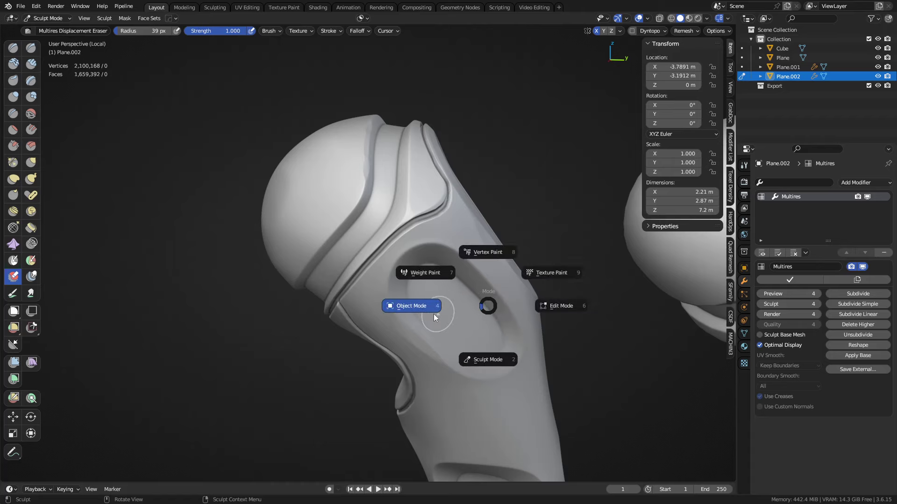
left_click(434, 314)
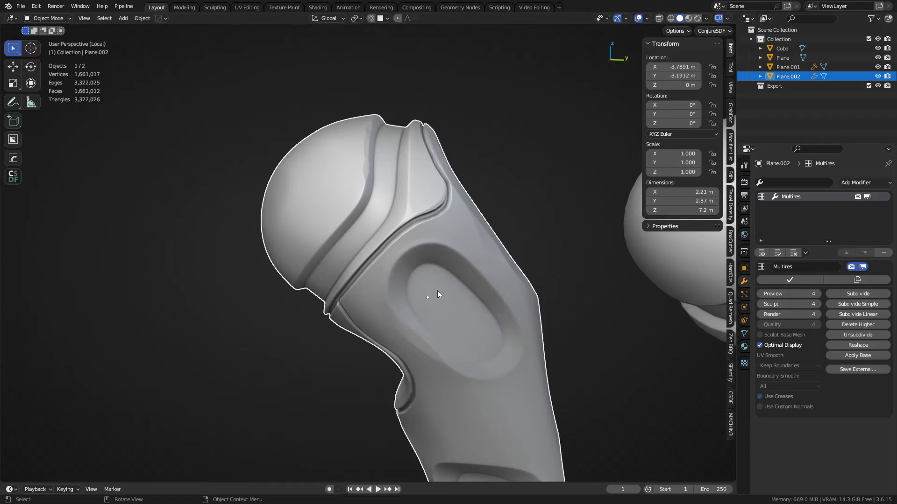
key("alt+a")
mouse_move(501, 276)
middle_mouse_down()
mouse_move(478, 295)
mouse_move(492, 272)
mouse_move(381, 268)
mouse_move(408, 237)
mouse_move(426, 245)
mouse_move(380, 318)
mouse_move(466, 312)
mouse_move(286, 290)
mouse_move(385, 338)
middle_mouse_up()
scroll(400, 271, "up", 3)
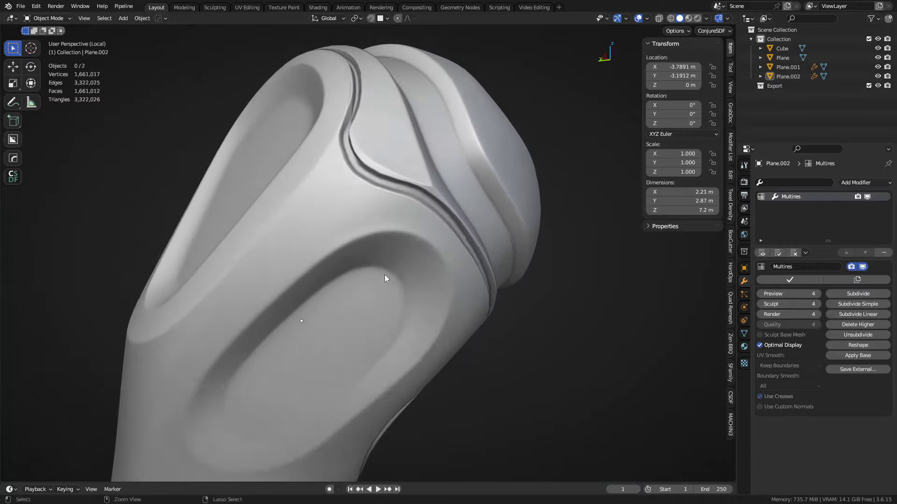
mouse_move(385, 279)
middle_mouse_down()
mouse_move(433, 274)
mouse_move(348, 262)
mouse_move(232, 313)
mouse_move(242, 288)
mouse_move(527, 280)
mouse_move(415, 280)
mouse_move(360, 242)
mouse_move(398, 298)
mouse_move(394, 274)
mouse_move(344, 229)
mouse_move(350, 256)
mouse_move(294, 153)
middle_mouse_up()
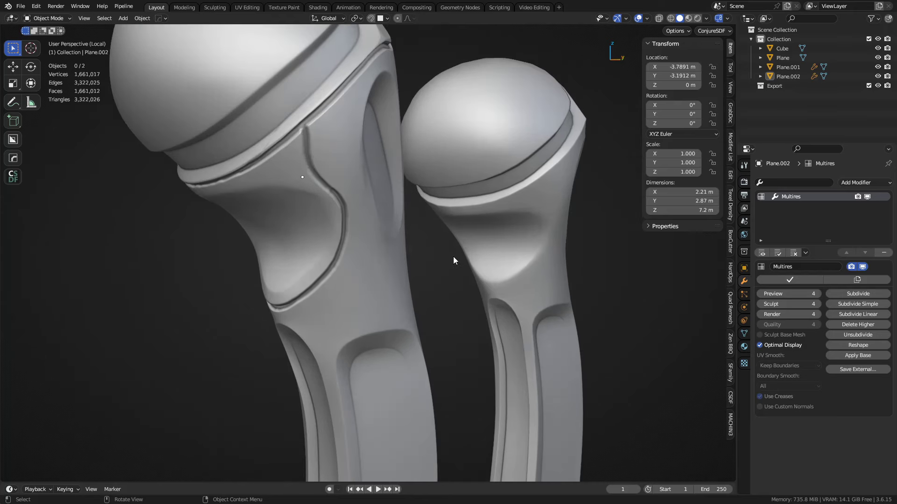
- Display the wireframe overlay and select the engraved leg to compare its topology with the neighbouring copy
key("shift+z")
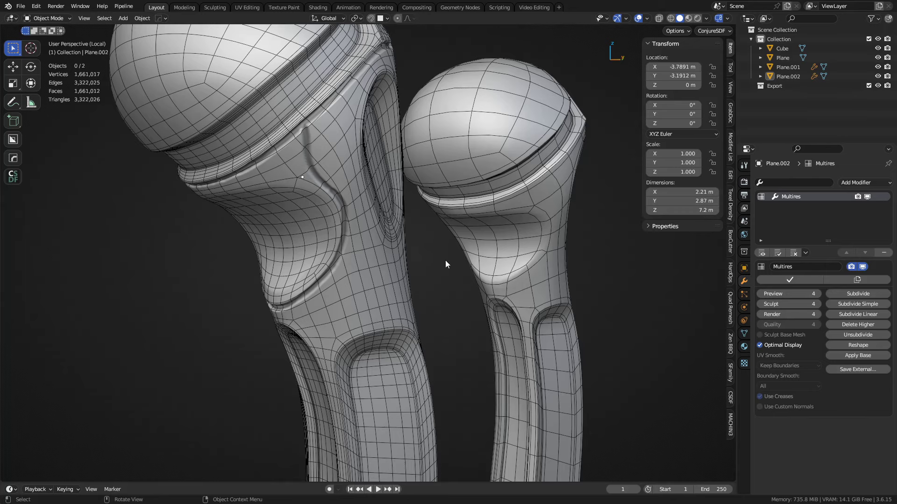
mouse_move(450, 259)
middle_mouse_down()
mouse_move(450, 271)
mouse_move(427, 277)
mouse_move(443, 271)
mouse_move(462, 284)
mouse_move(270, 284)
mouse_move(326, 240)
middle_mouse_up()
key("shift+alt+z")
key("shift+alt+z")
left_click(326, 240)
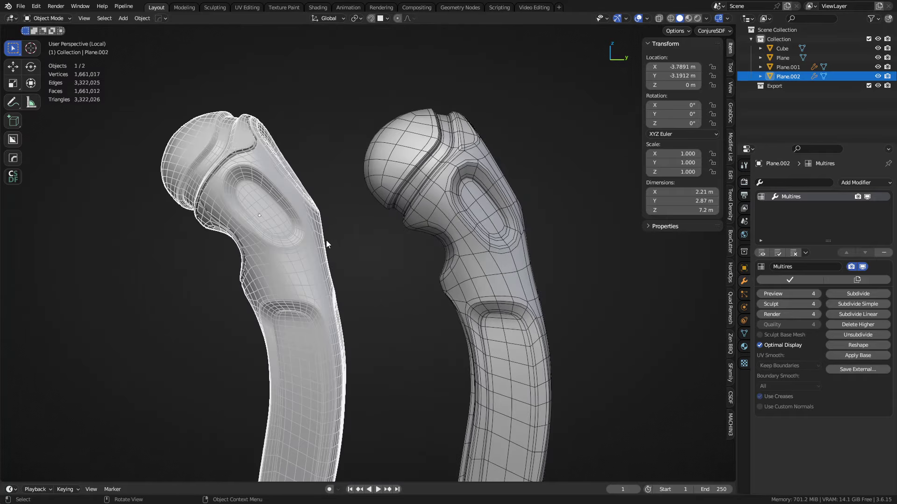
mouse_move(307, 199)
middle_mouse_down()
mouse_move(419, 252)
mouse_move(403, 258)
mouse_move(410, 267)
middle_mouse_up()
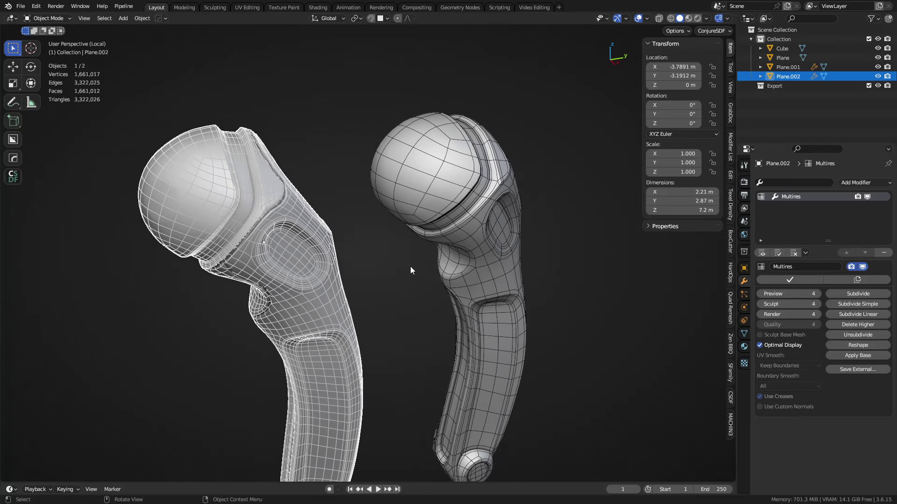
- Replace the leg's Multires modifier with a Subdivision modifier at viewport level 3 and hide the wireframe overlay
left_click(883, 252)
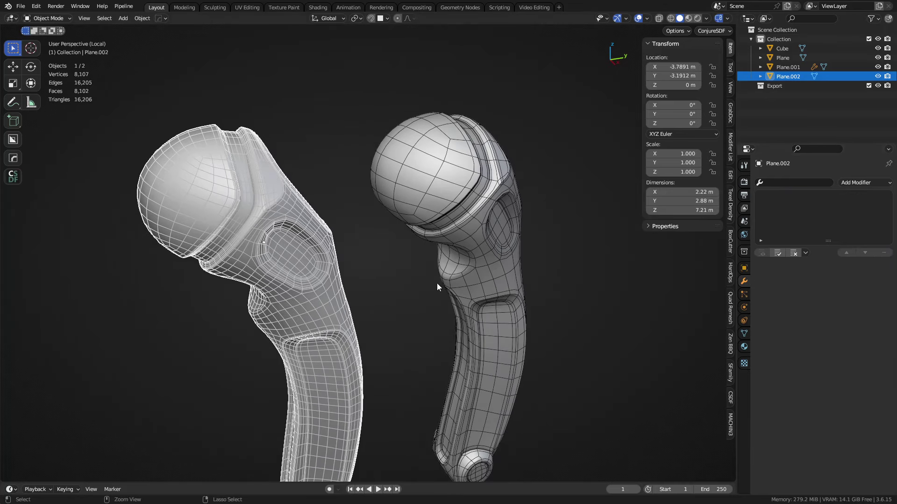
key("ctrl+3")
key("shift+alt+z")
key("a")
mouse_move(408, 293)
middle_mouse_down()
mouse_move(401, 265)
mouse_move(372, 240)
middle_mouse_up()
left_click(393, 264)
scroll(371, 240, "up", 4)
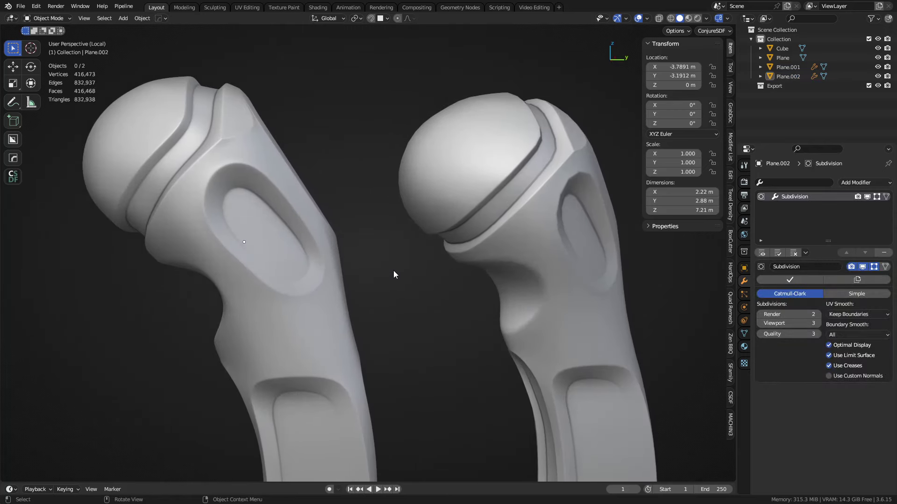
- Show the wireframe overlay, leave Local View and hide the Plane object overlapping the dense Cube leg
key("shift+alt+z")
key("slash")
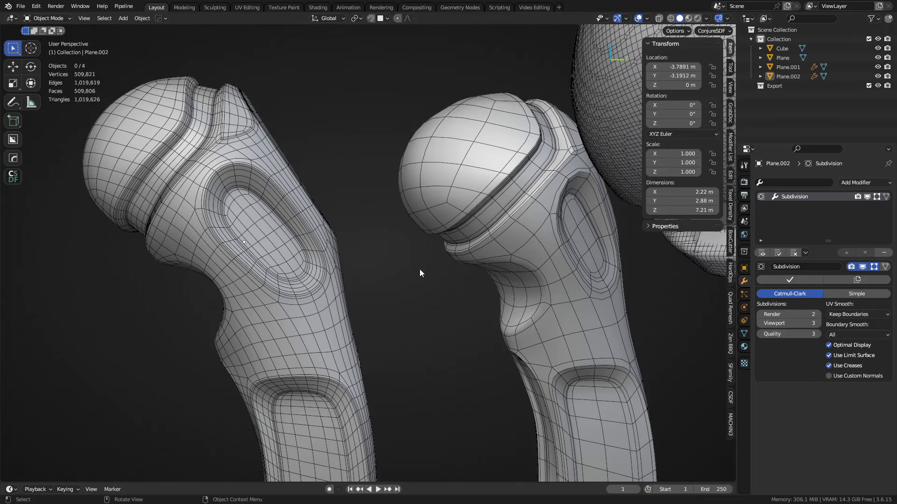
left_click(495, 256)
left_click(488, 232)
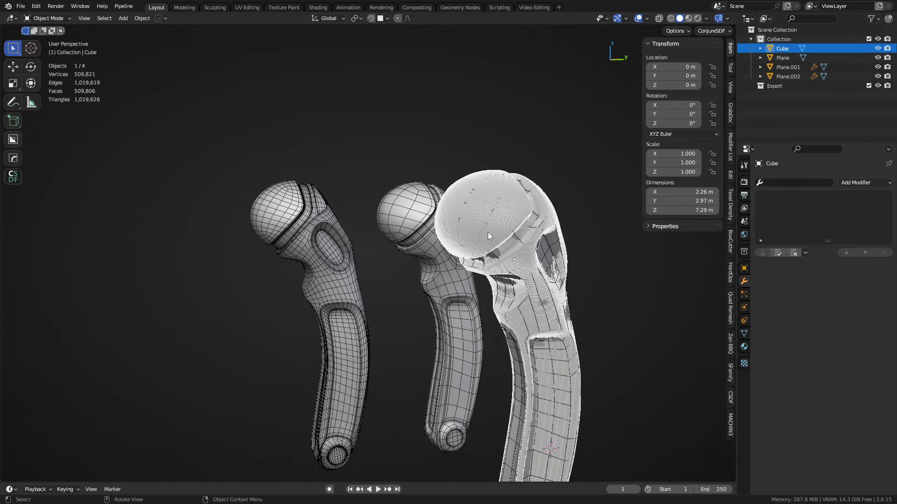
left_click(523, 343)
key("h")
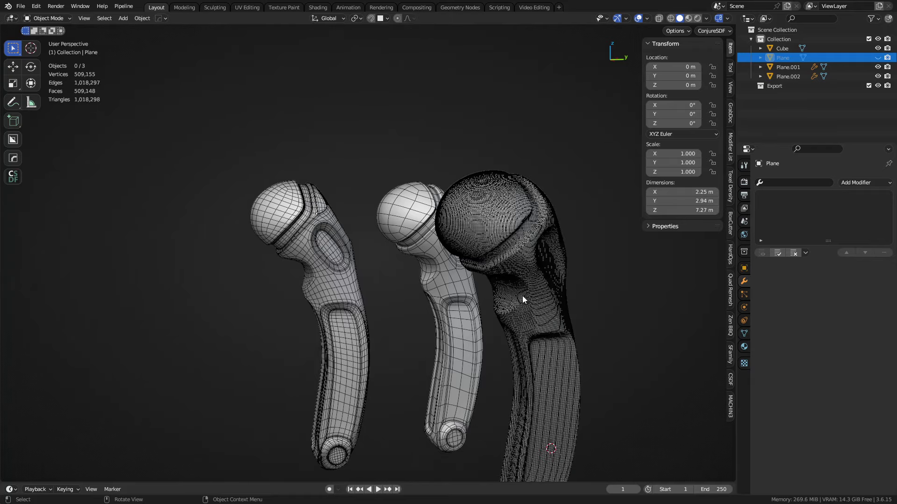
- Hide the Plane.001 leg standing between the dense Cube leg and the Plane.002 leg
left_click(523, 295)
left_click(367, 308)
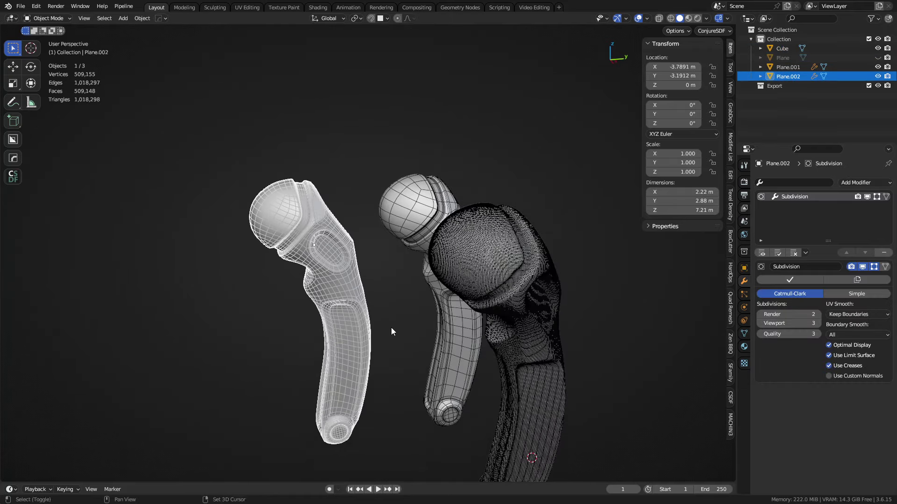
middle_click_drag(391, 327, 455, 301, "shift")
left_click(460, 299)
key("h")
- Move the Plane.002 leg beside the Cube leg, to about X 0.11, Y -2.71, Z -0.37 m, then deselect it and hide the wireframe overlay
left_click(348, 299)
key("g")
middle_click_drag(518, 301, 500, 278, "shift")
middle_click_drag(428, 304, 432, 302, "shift")
key("shift+w")
left_click(581, 371)
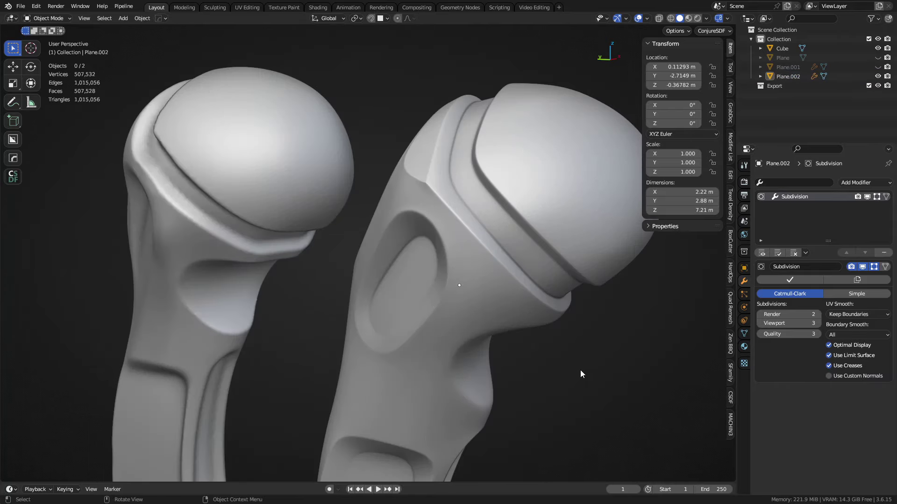
- Toggle the wireframe overlay to compare the mesh density of the Cube leg with that of the subdivided Plane.002 leg
mouse_move(511, 351)
middle_mouse_down()
mouse_move(519, 352)
mouse_move(484, 334)
mouse_move(608, 329)
mouse_move(467, 330)
middle_mouse_up()
key("shift+z")
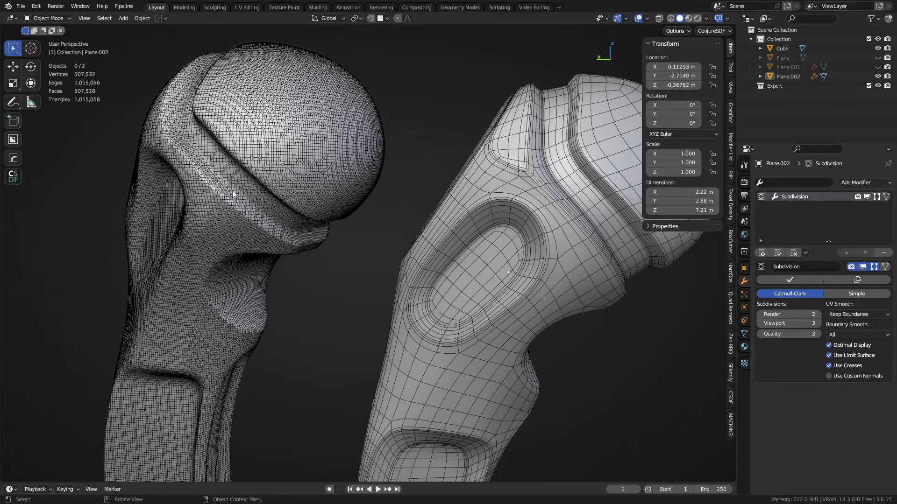
key("shift+z")
left_click(223, 194)
mouse_move(224, 195)
middle_mouse_down()
mouse_move(391, 289)
mouse_move(513, 288)
mouse_move(516, 262)
mouse_move(464, 278)
mouse_move(503, 286)
mouse_move(472, 251)
middle_mouse_up()
key("shift+z")
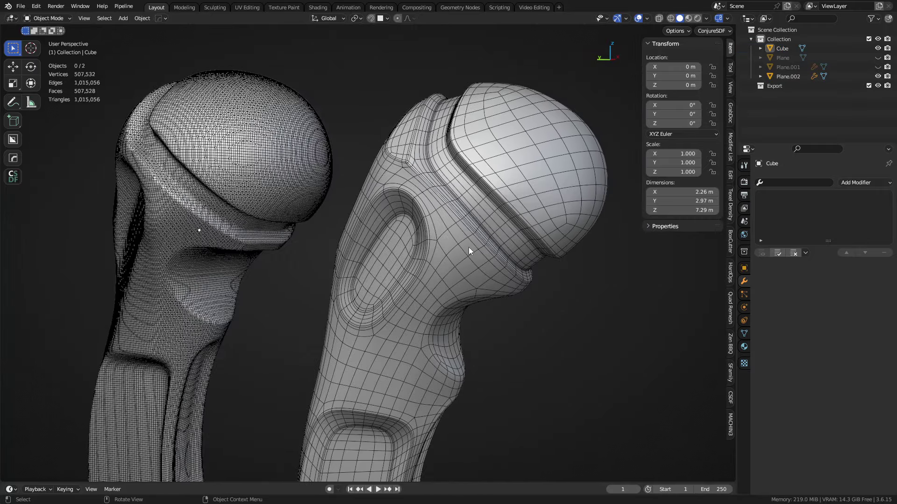
- Hide the wireframe overlay, clear the selection and compare the surface shading and edge sharpness of the two legs
key("shift+z")
left_click(469, 248)
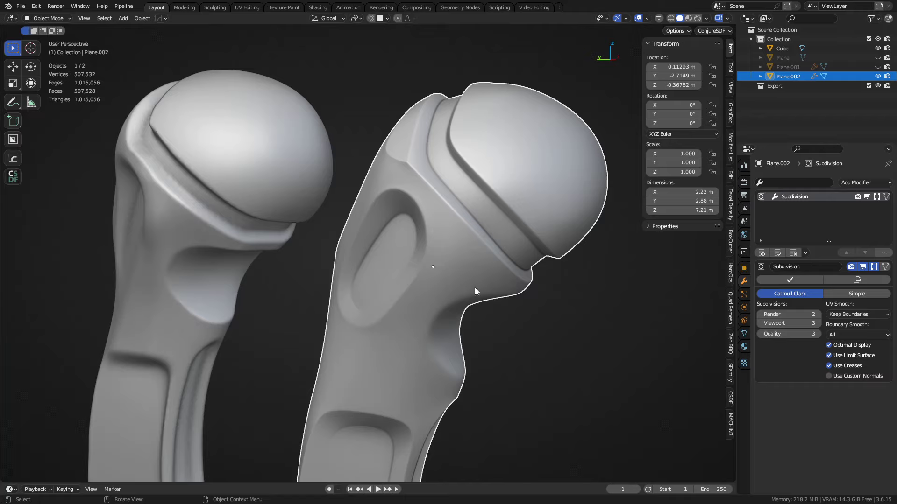
key("alt+a")
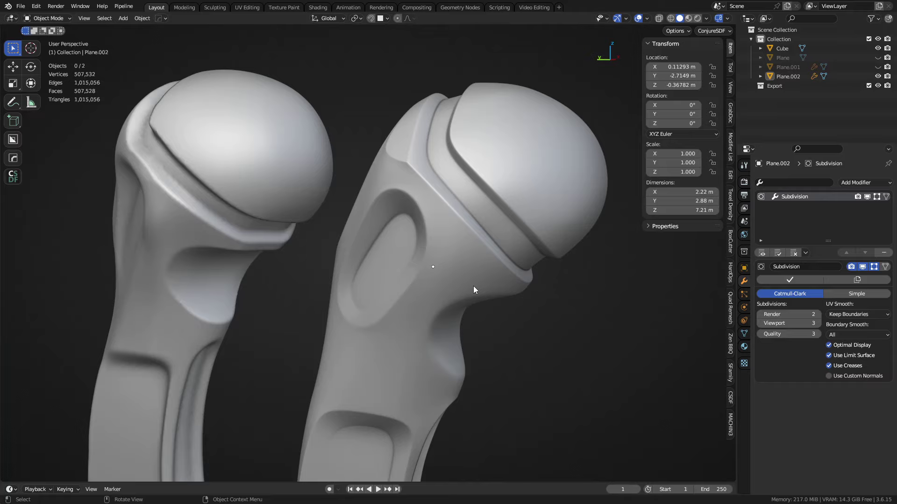
left_click(484, 299)
left_click(570, 333)
middle_click_drag(569, 332, 537, 297)
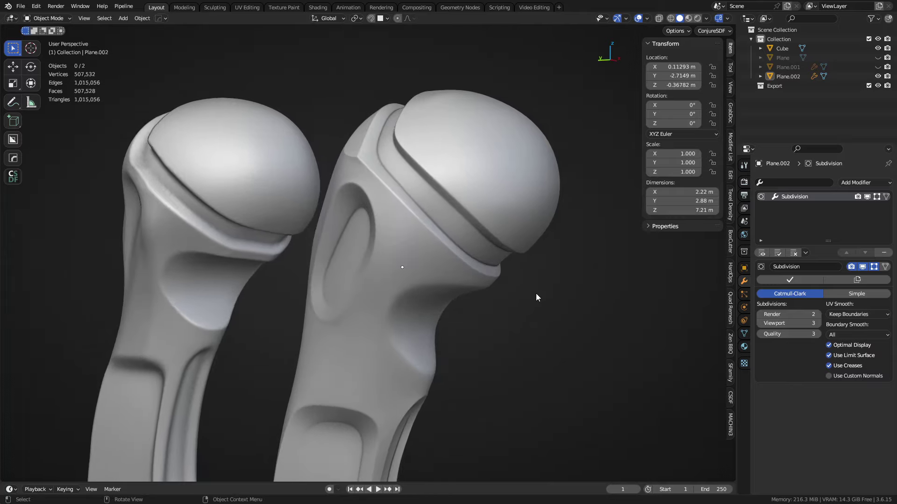